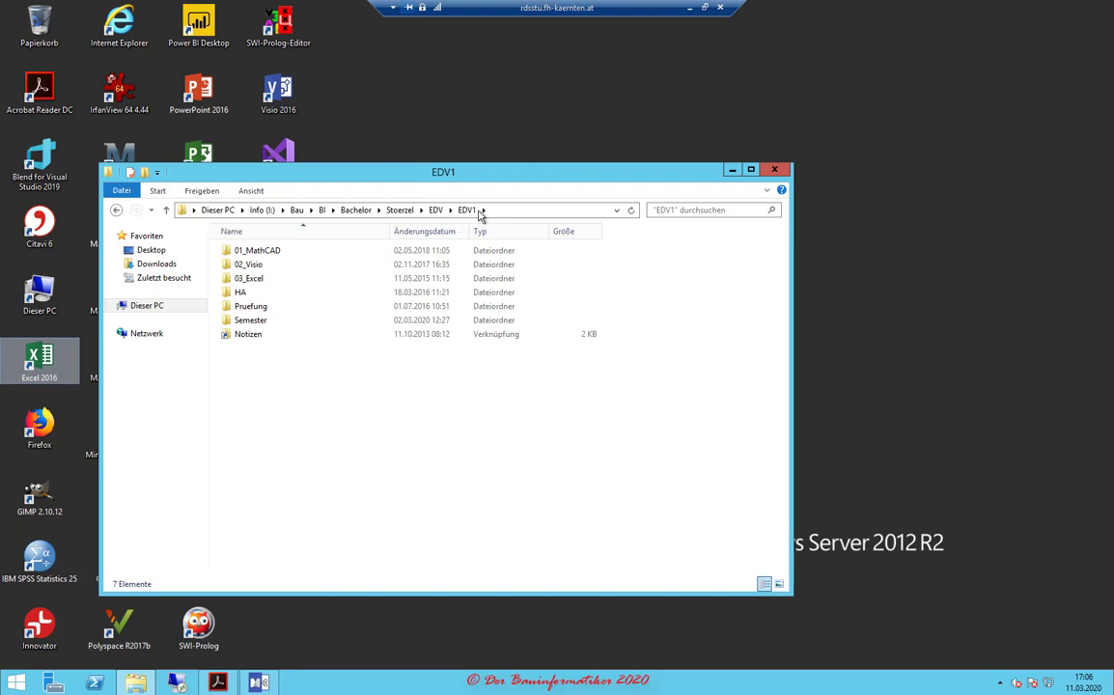
- Open the 01_Vorlage workbook from the 03_Excel > L1_Arithmetik folder in Excel
{"action": "double_click", "coordinate": [258, 280]}
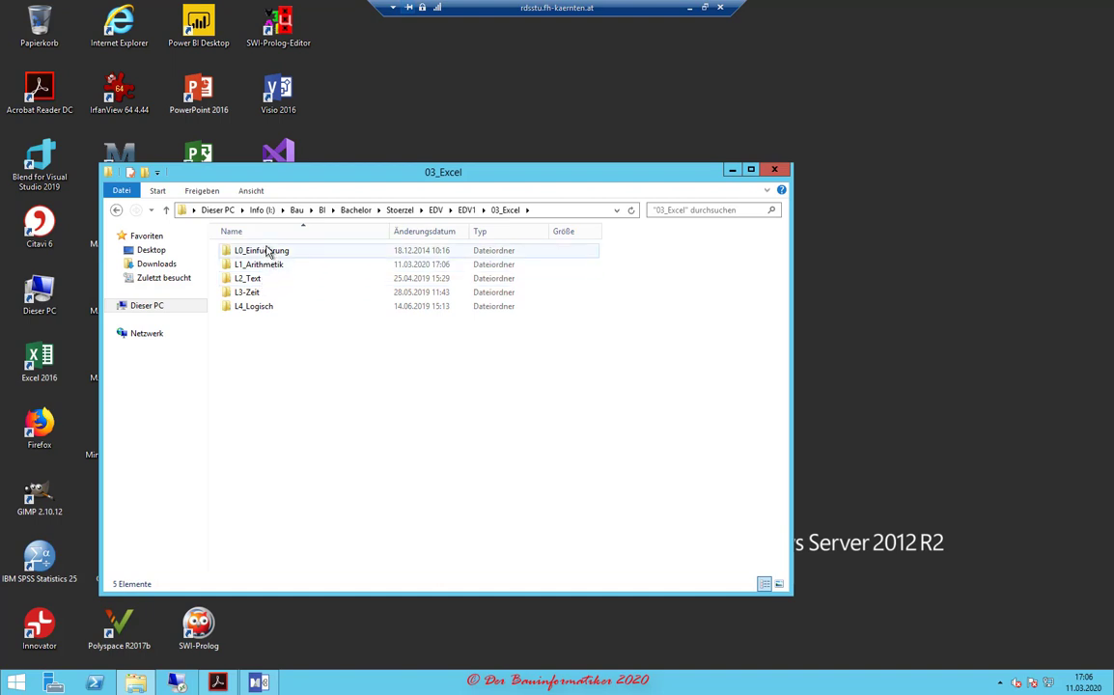
{"action": "double_click", "coordinate": [275, 266]}
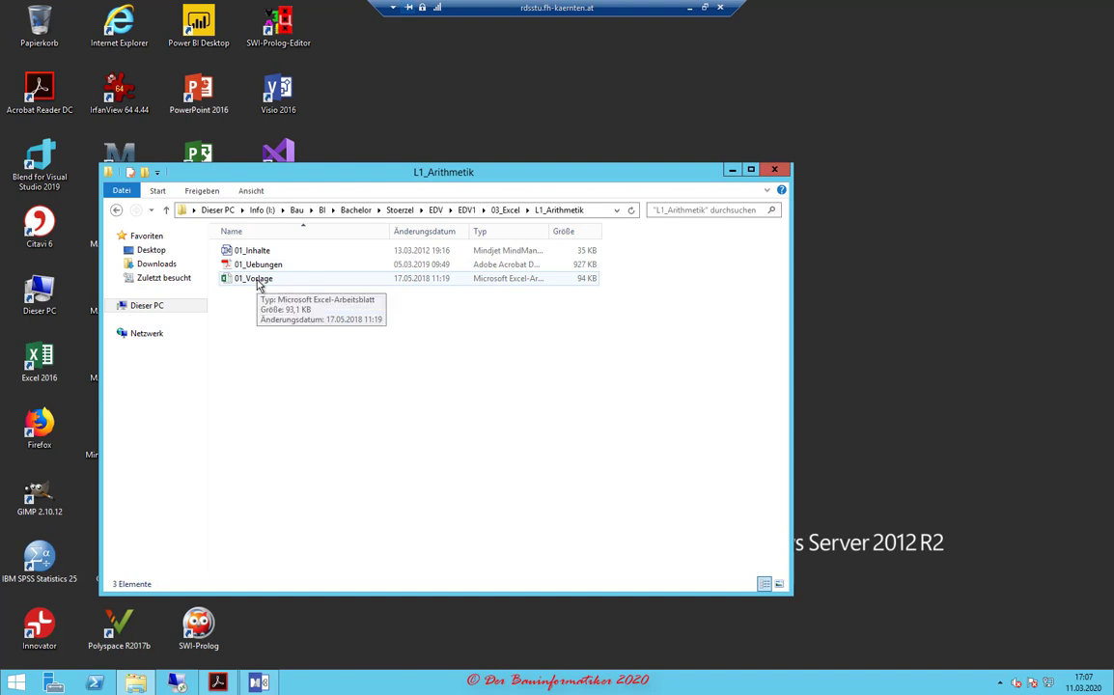
{"action": "double_click", "coordinate": [259, 282]}
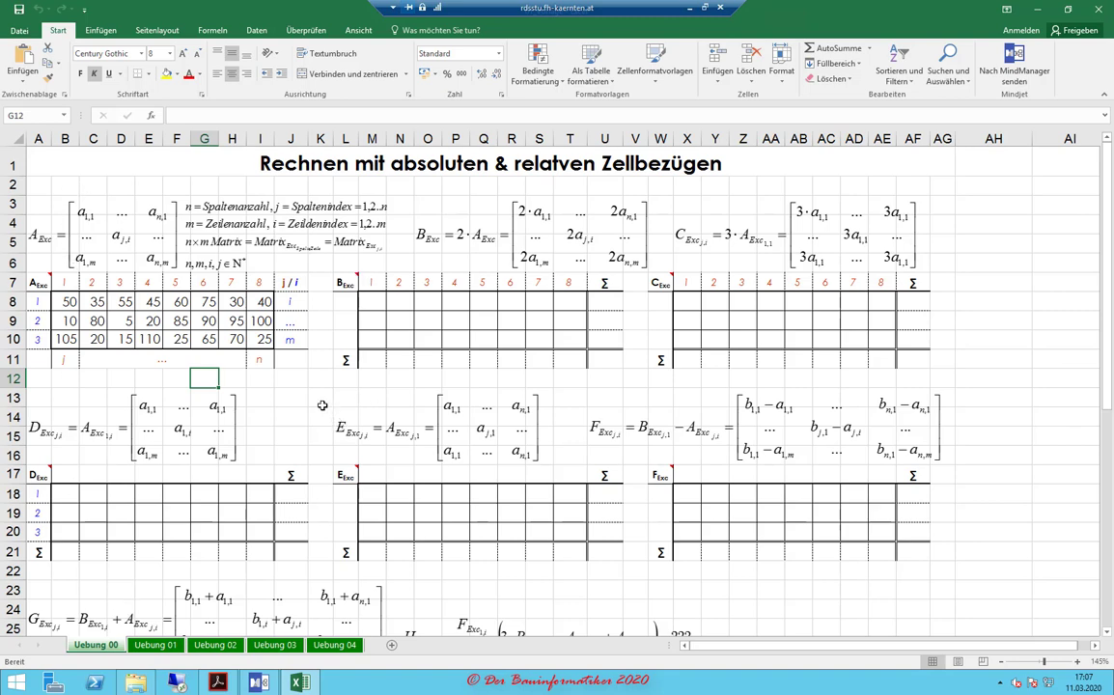
- Show the Uebung 01 Raumliste sheet, then bring the L1_Arithmetik Explorer window back up
{"action": "left_click", "coordinate": [156, 644]}
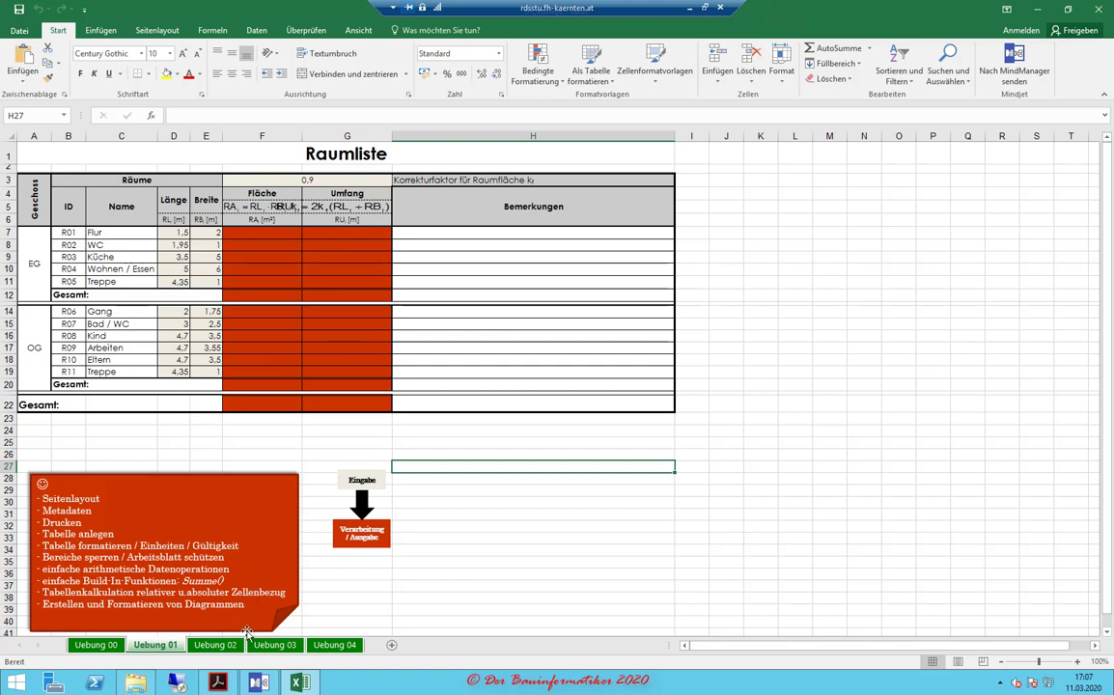
{"action": "left_click", "coordinate": [137, 687]}
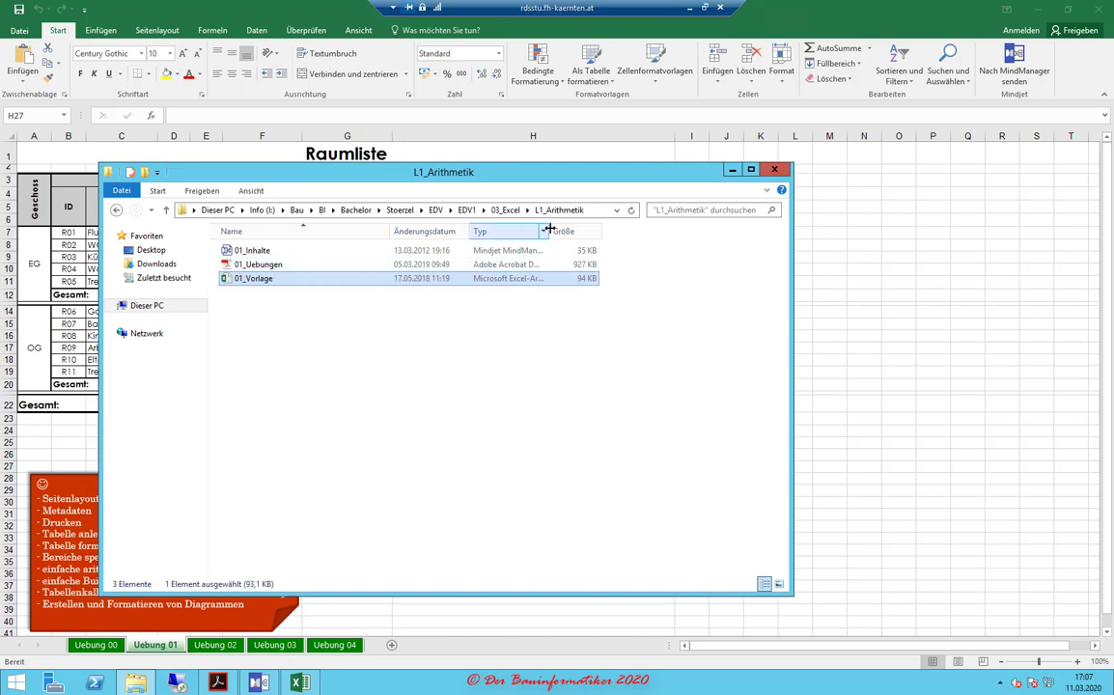
- Widen the Typ column so the full file type names are visible
{"action": "left_click_drag", "start_coordinate": [547, 229], "coordinate": [626, 229]}
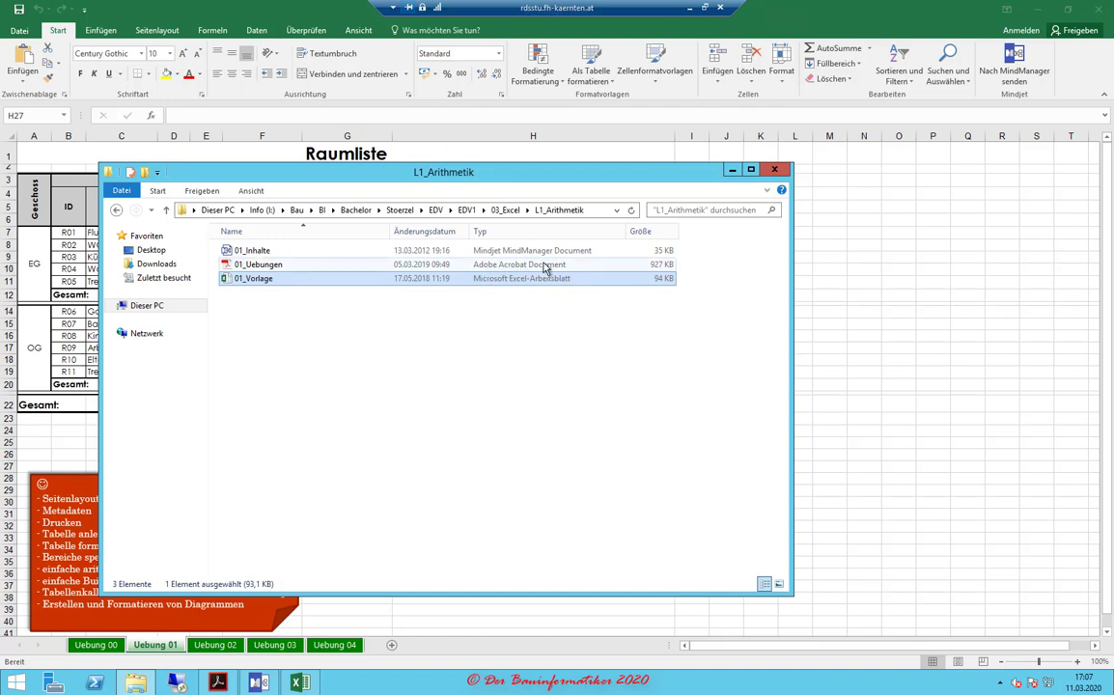
- View the 01_Uebungen PDF full-screen without the Tools pane, then return to Excel's Raumliste sheet
{"action": "double_click", "coordinate": [263, 266]}
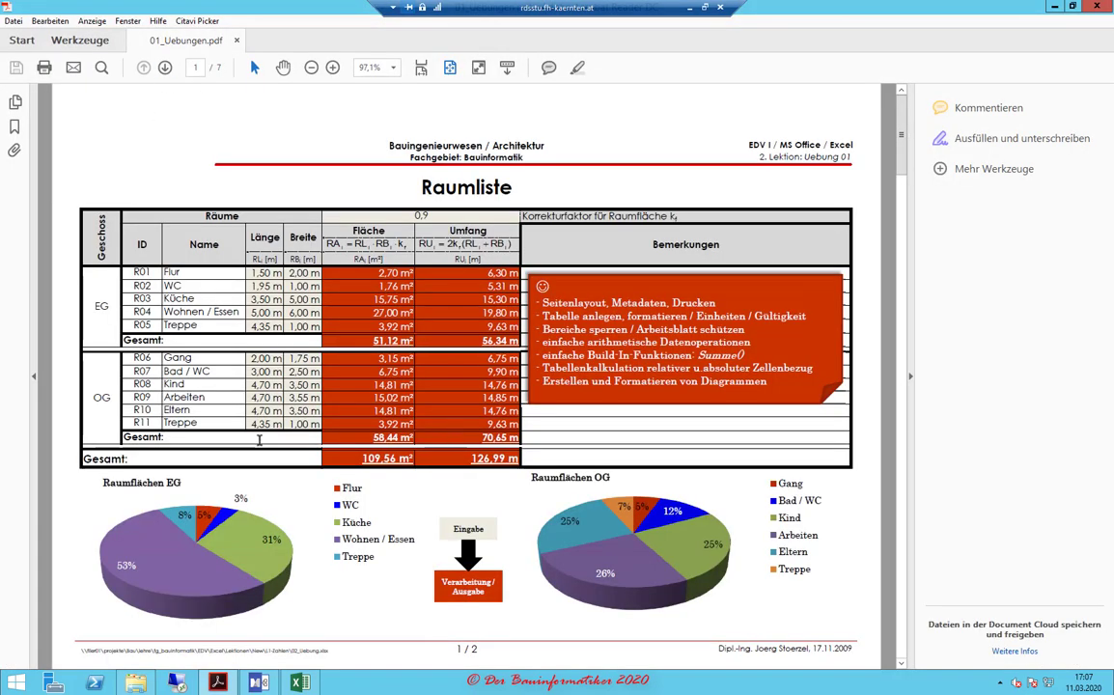
{"action": "left_click_drag", "start_coordinate": [177, 6], "coordinate": [206, 153]}
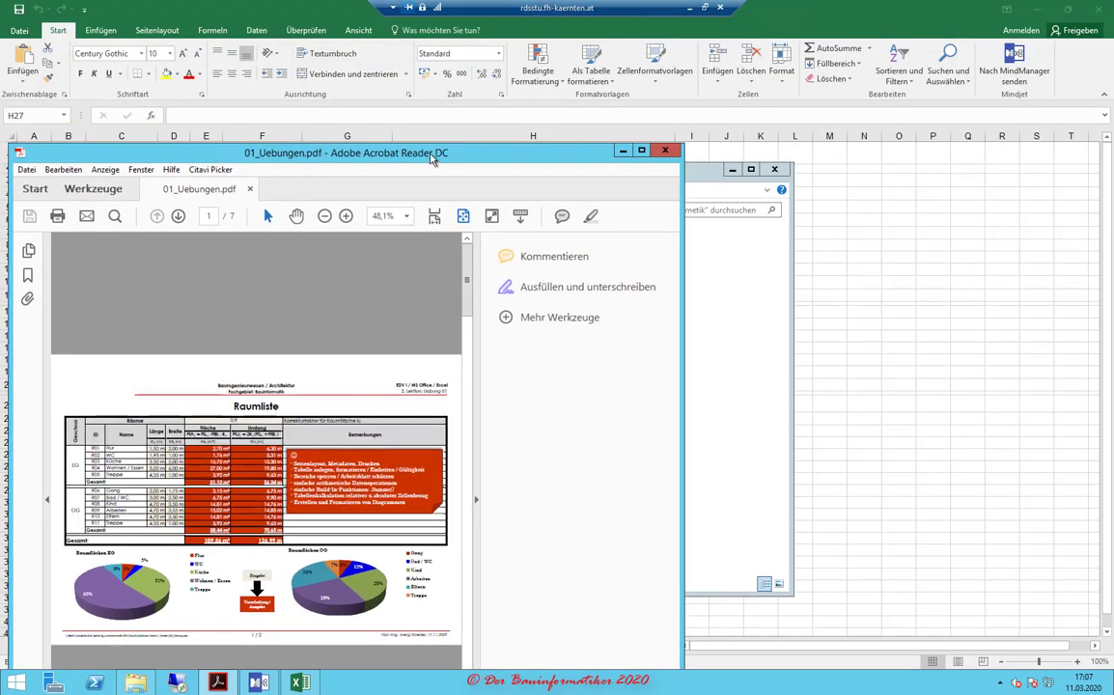
{"action": "left_click", "coordinate": [642, 152]}
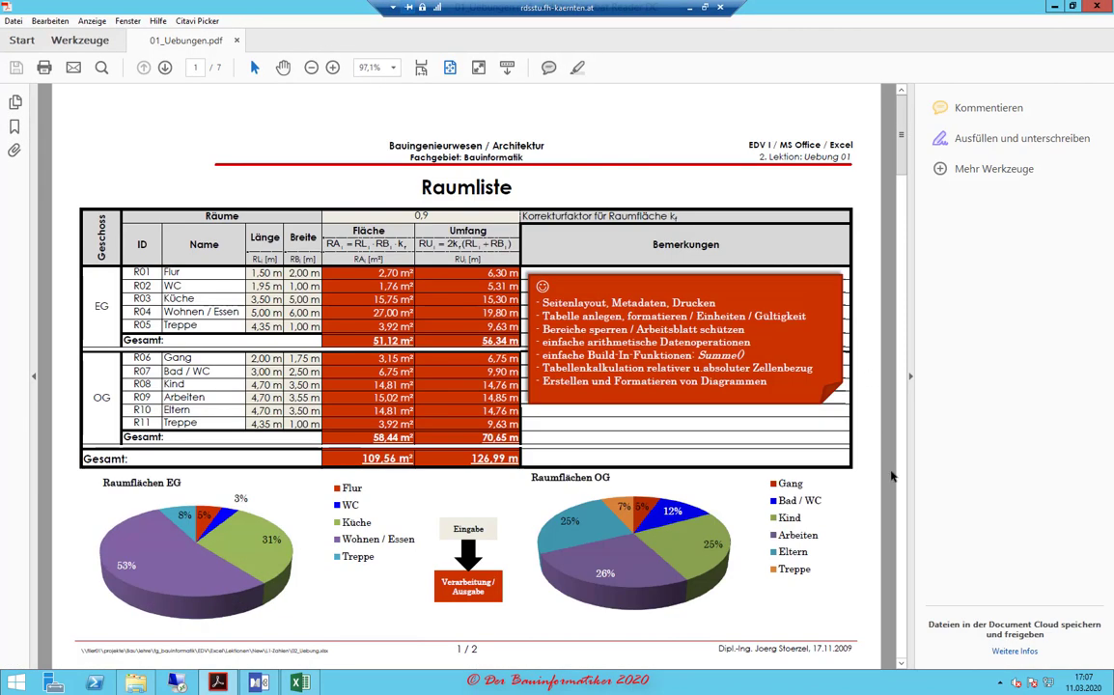
{"action": "left_click", "coordinate": [910, 376]}
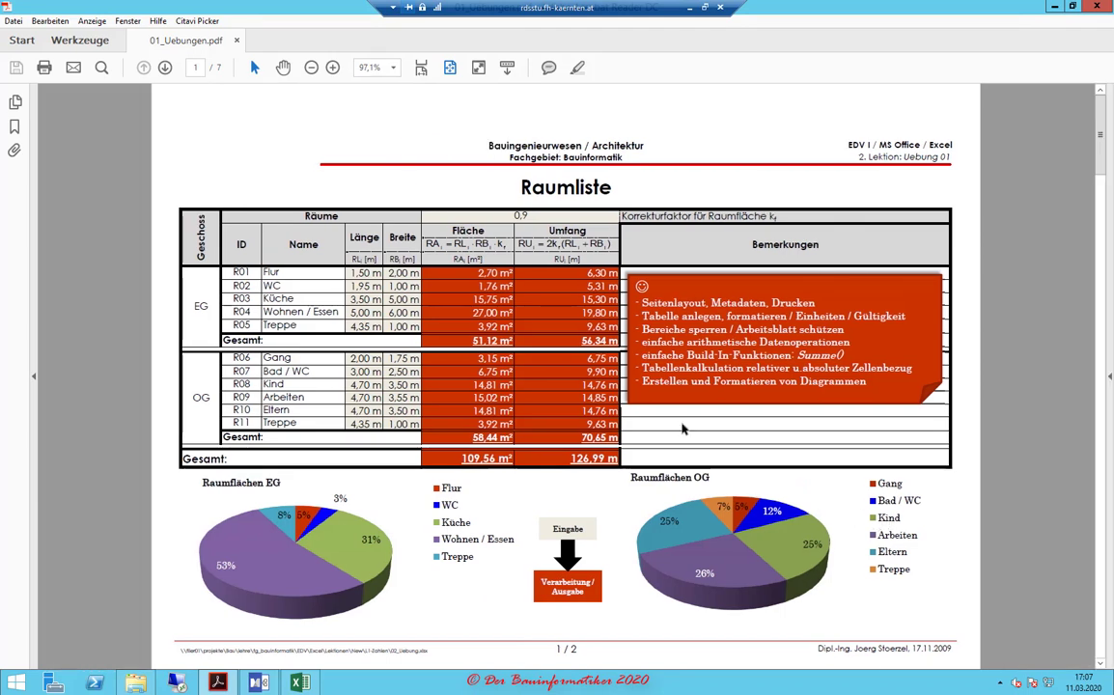
{"action": "left_click", "coordinate": [299, 683]}
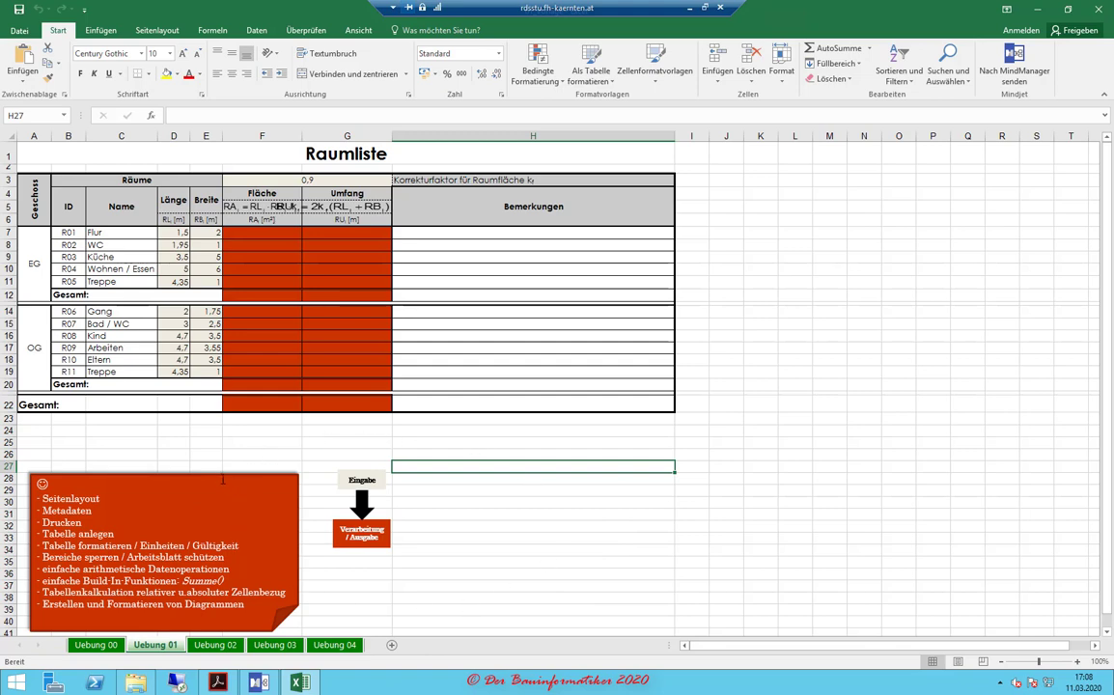
- Move the red note to the upper right and place the Eingabe/Verarbeitung diagram beneath it
{"action": "mouse_move", "coordinate": [221, 476]}
{"action": "left_mouse_down"}
{"action": "mouse_move", "coordinate": [945, 215]}
{"action": "mouse_move", "coordinate": [928, 196]}
{"action": "left_mouse_up"}
{"action": "left_click", "coordinate": [352, 467]}
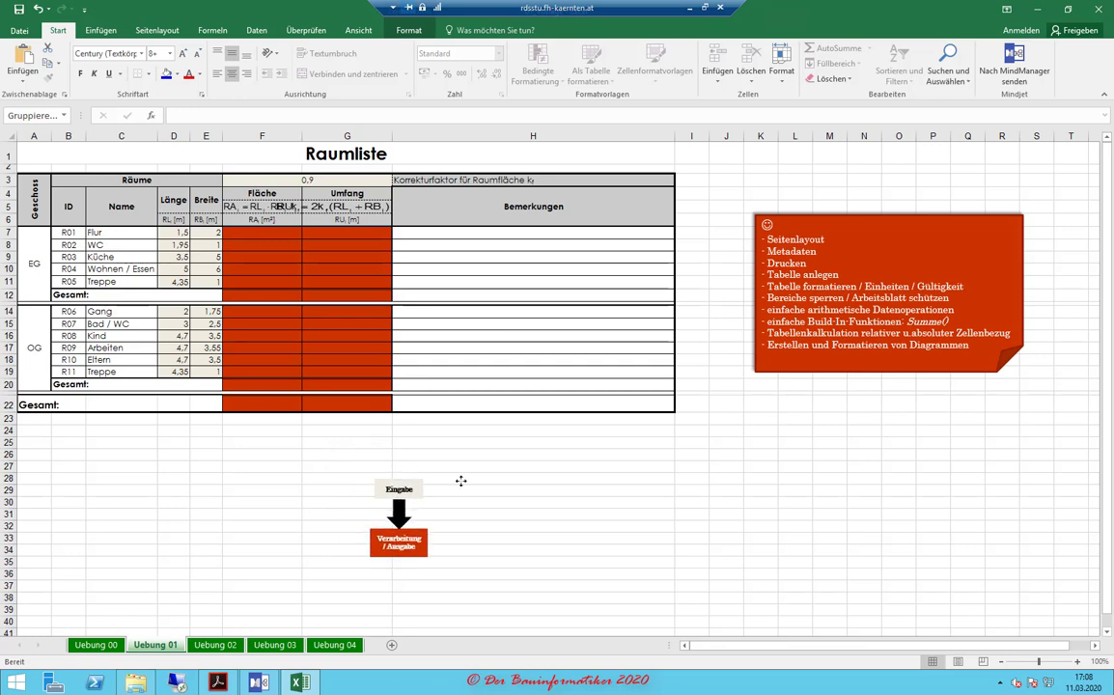
{"action": "left_click_drag", "start_coordinate": [346, 465], "coordinate": [841, 477]}
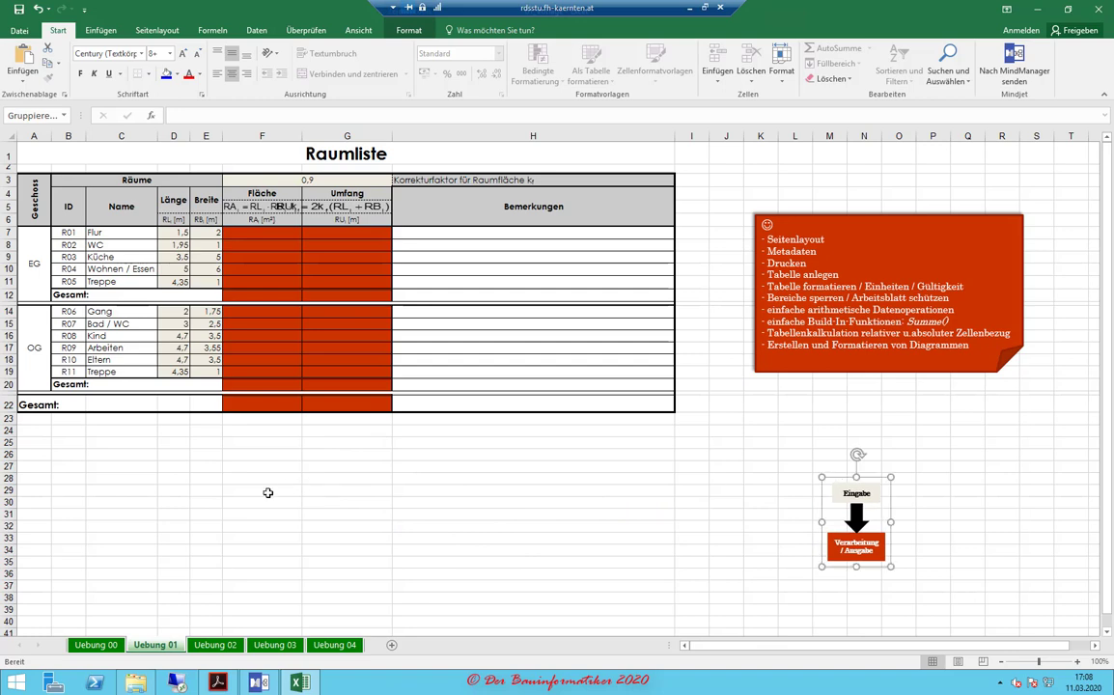
{"action": "left_click", "coordinate": [30, 454]}
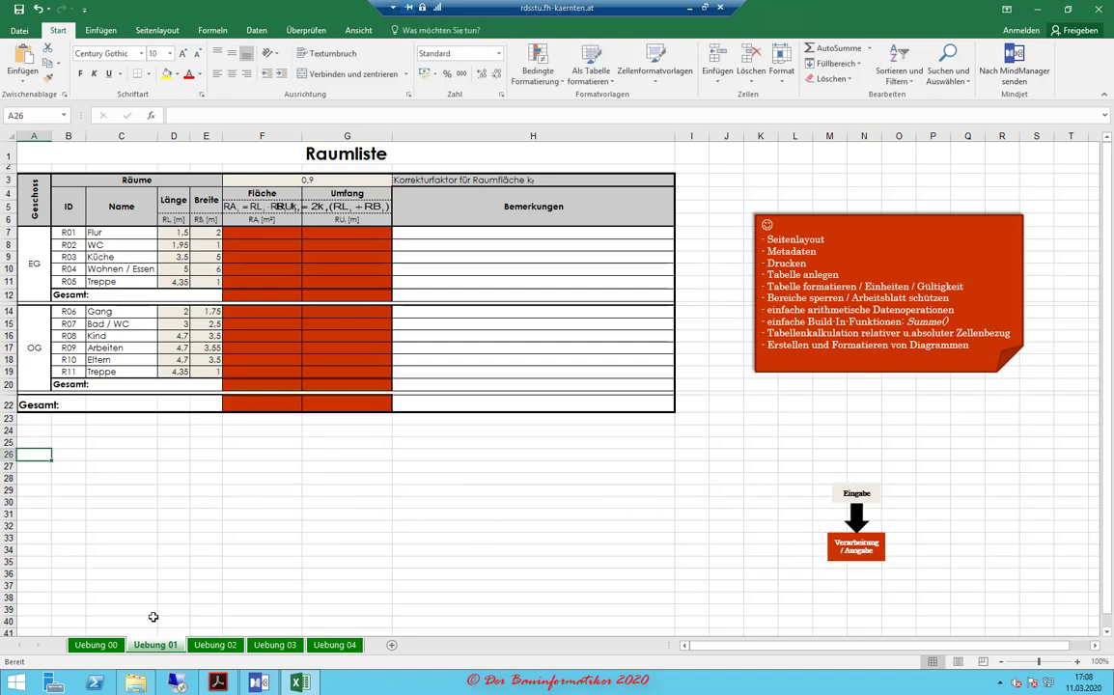
{"action": "left_click", "coordinate": [95, 32]}
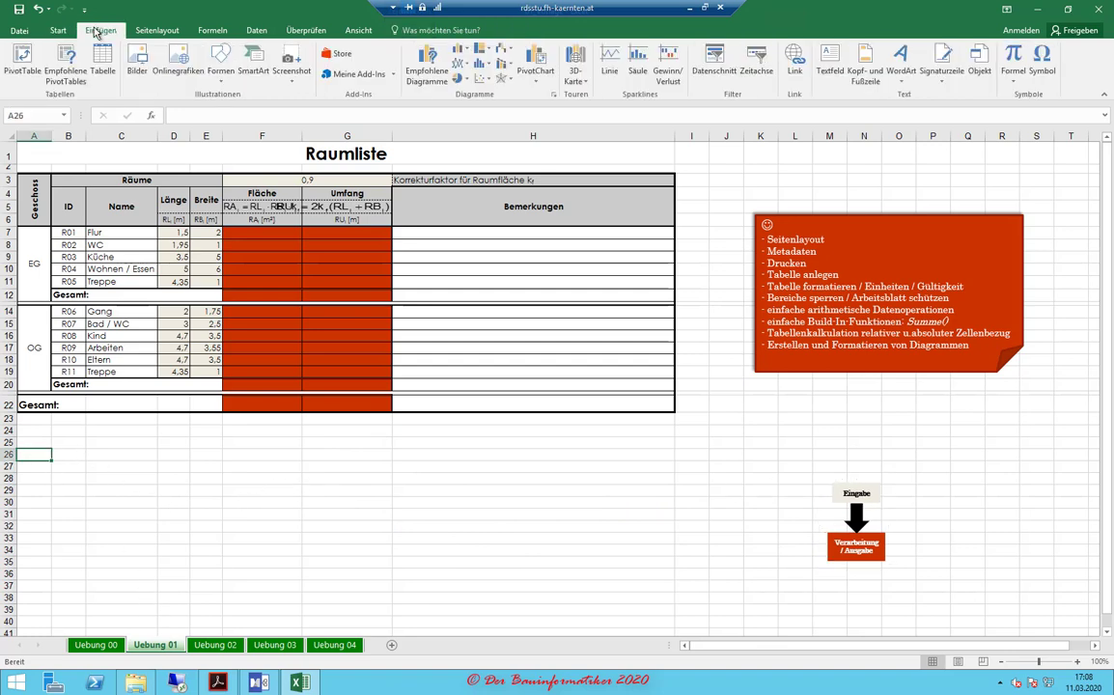
- Start a Screenshot > Bildschirmausschnitt clipping to capture the exercise PDF
{"action": "left_click", "coordinate": [289, 81]}
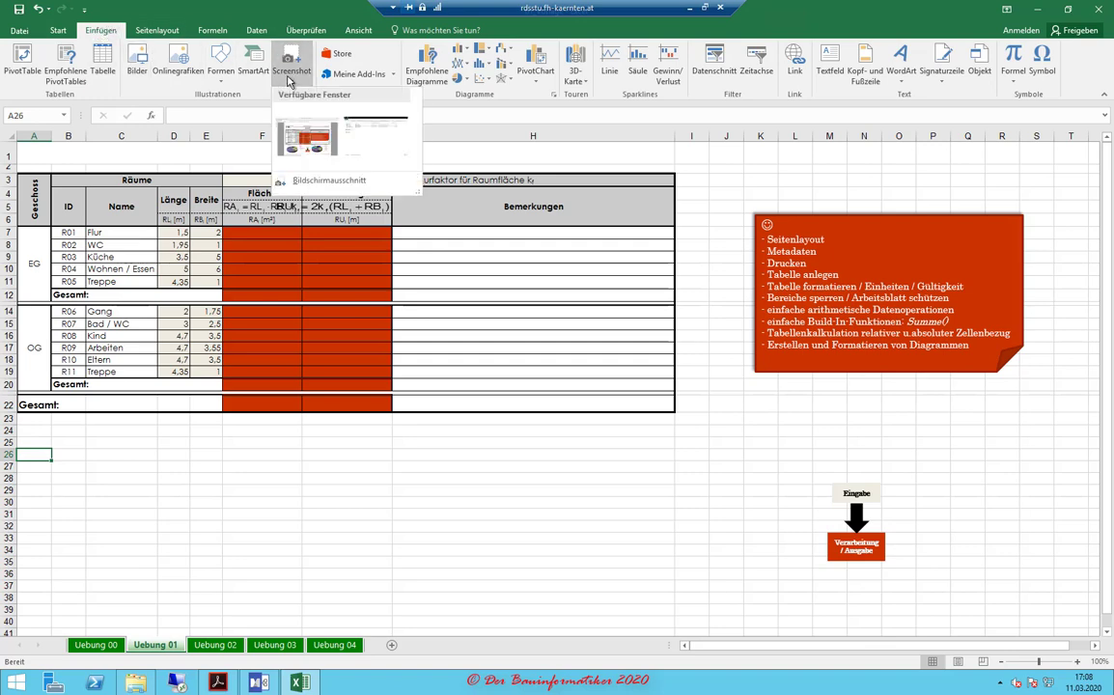
{"action": "left_click", "coordinate": [314, 181]}
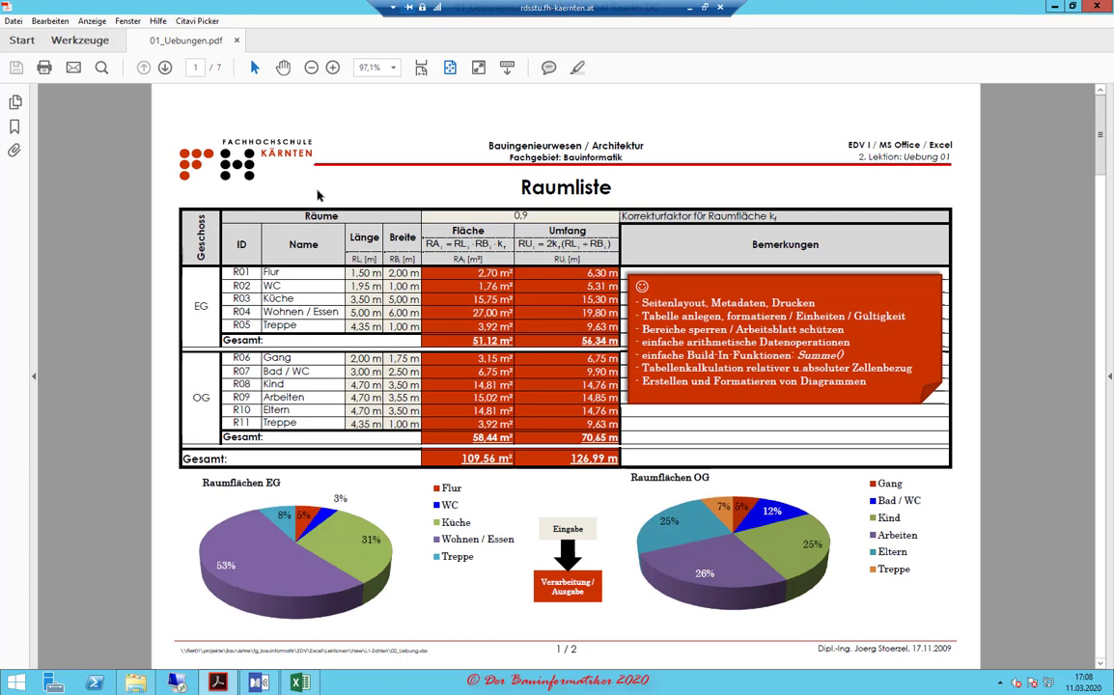
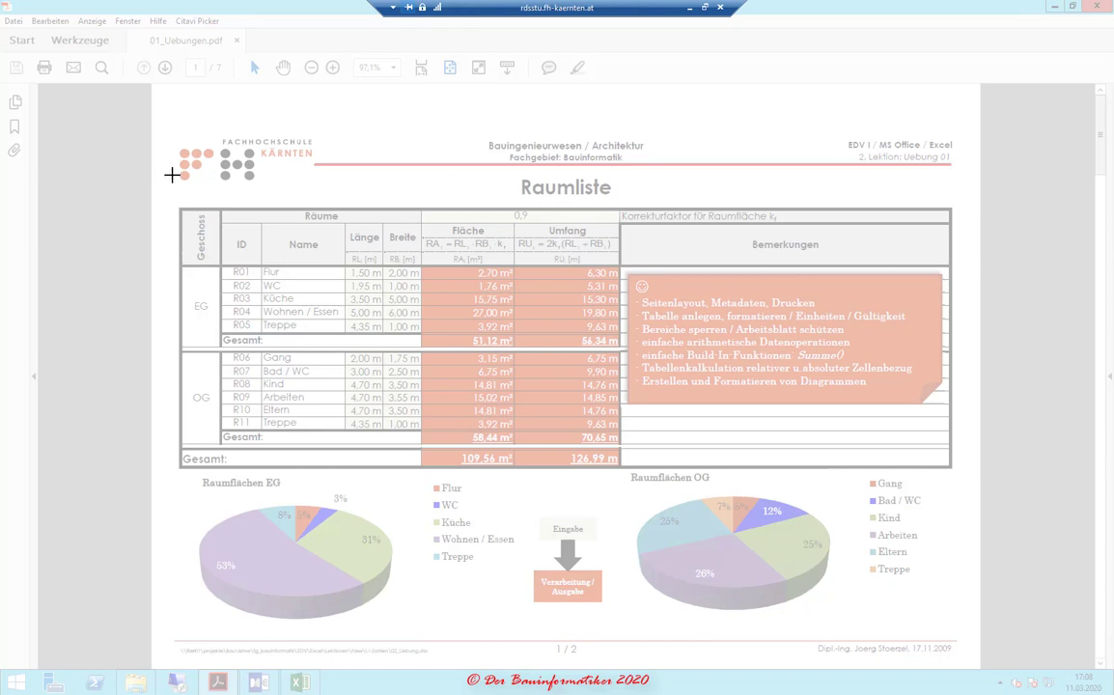
- Snip the Raumliste reference table and its two pie charts from the PDF
{"action": "left_click_drag", "start_coordinate": [174, 202], "coordinate": [959, 626]}
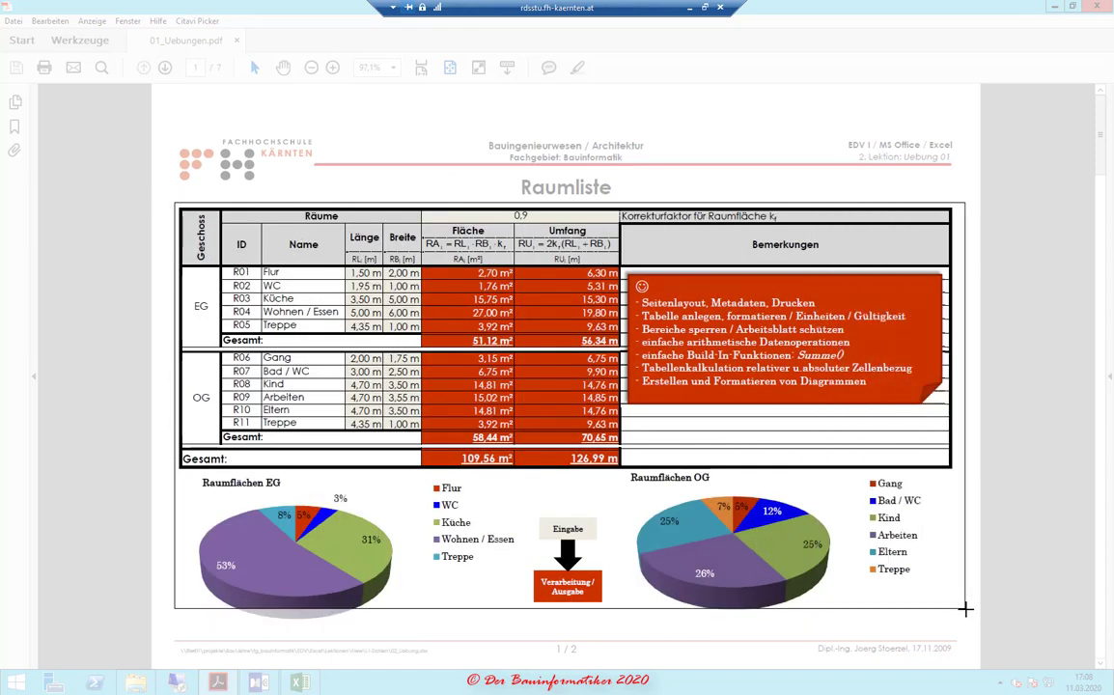
- Paste the captured reference table image into the Uebung 01 sheet
{"action": "key", "text": "alt+Tab"}
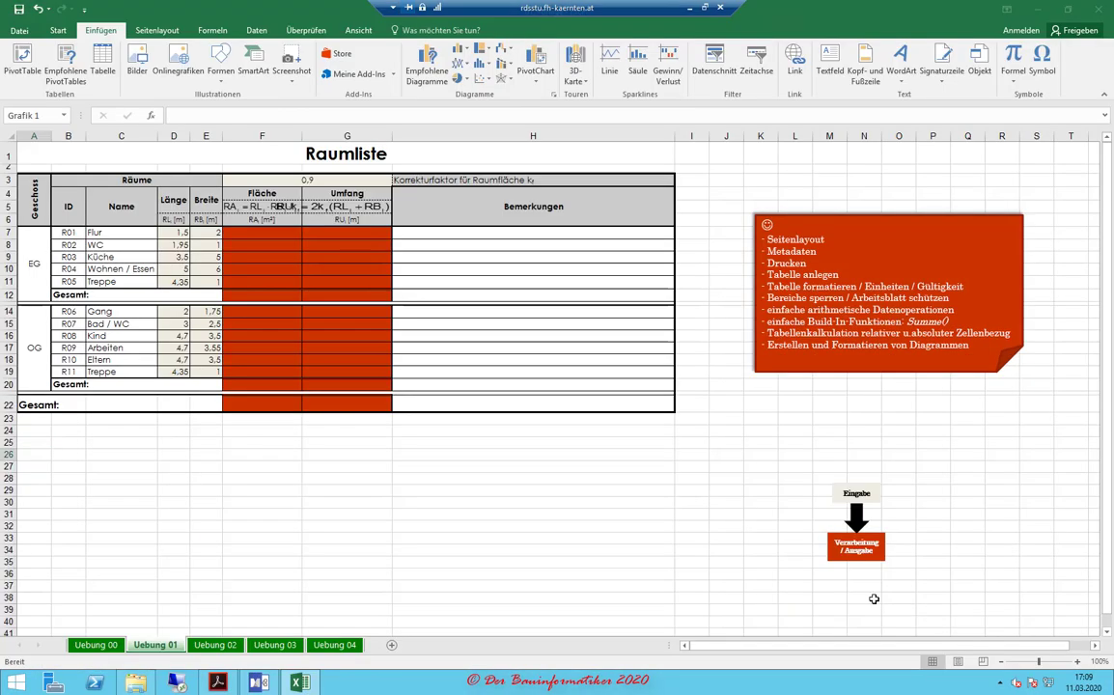
{"action": "key", "text": "ctrl+v"}
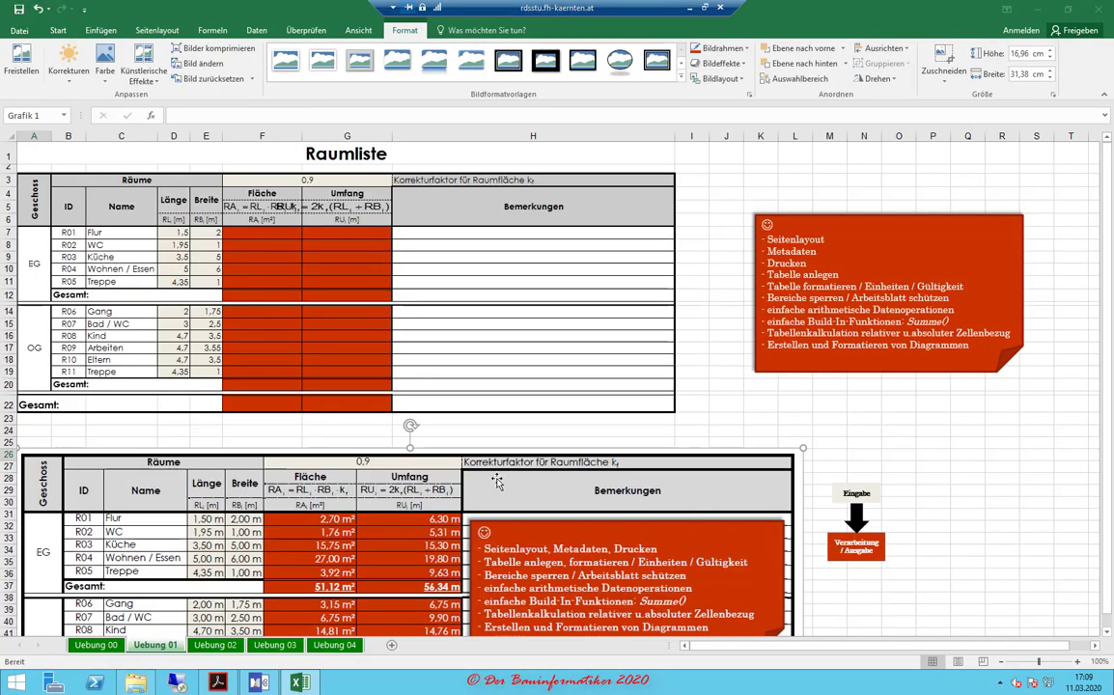
{"action": "scroll", "coordinate": [496, 483], "scroll_direction": "down", "scroll_amount": 2}
{"action": "scroll", "coordinate": [497, 483], "scroll_direction": "down", "scroll_amount": 2}
{"action": "scroll", "coordinate": [497, 482], "scroll_direction": "down", "scroll_amount": 1}
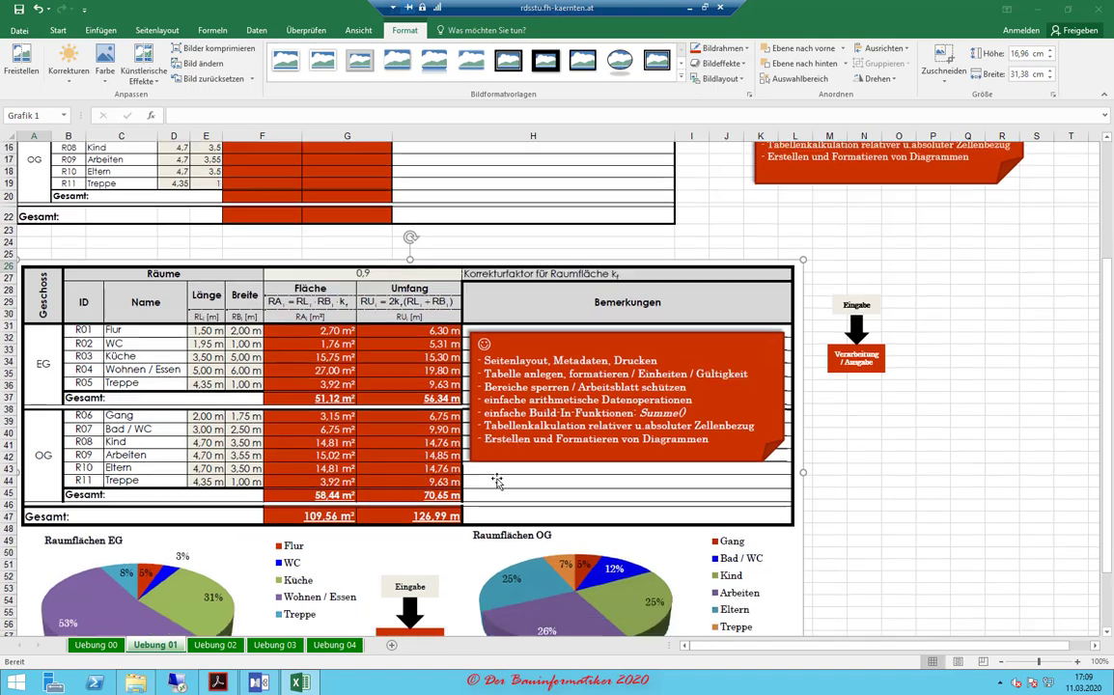
{"action": "scroll", "coordinate": [497, 483], "scroll_direction": "down", "scroll_amount": 2}
{"action": "scroll", "coordinate": [497, 483], "scroll_direction": "up", "scroll_amount": 2}
{"action": "scroll", "coordinate": [314, 434], "scroll_direction": "up", "scroll_amount": 4}
{"action": "scroll", "coordinate": [350, 489], "scroll_direction": "up", "scroll_amount": 1}
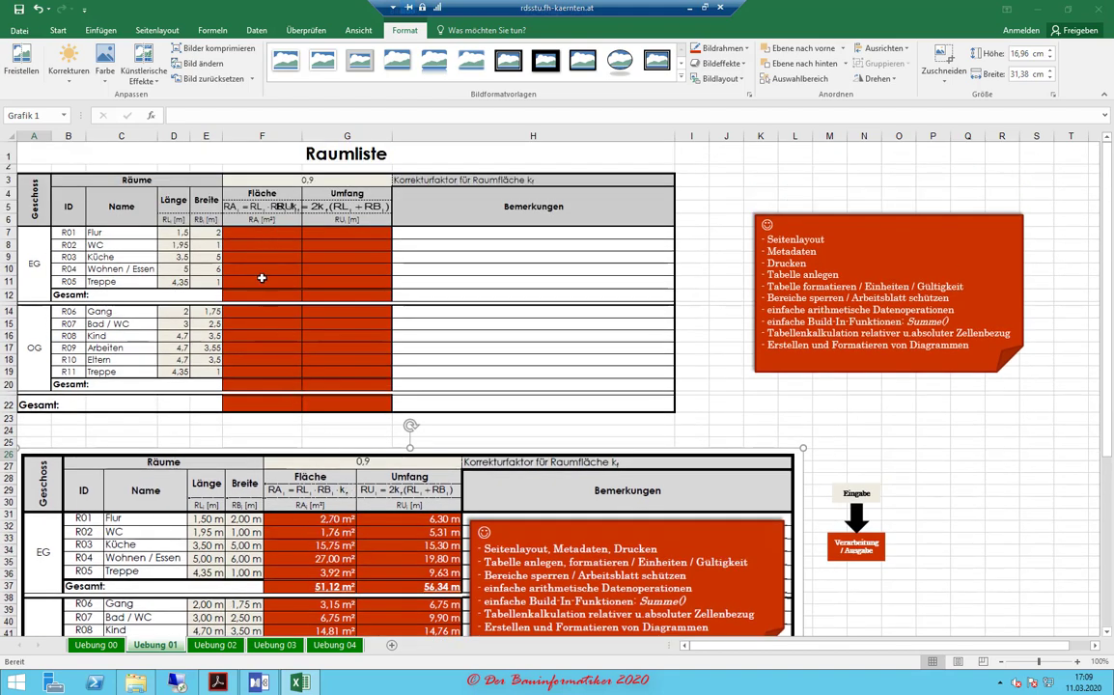
- Shrink the pasted picture and move it up under the Raumliste table, around row 24
{"action": "left_click", "coordinate": [249, 231]}
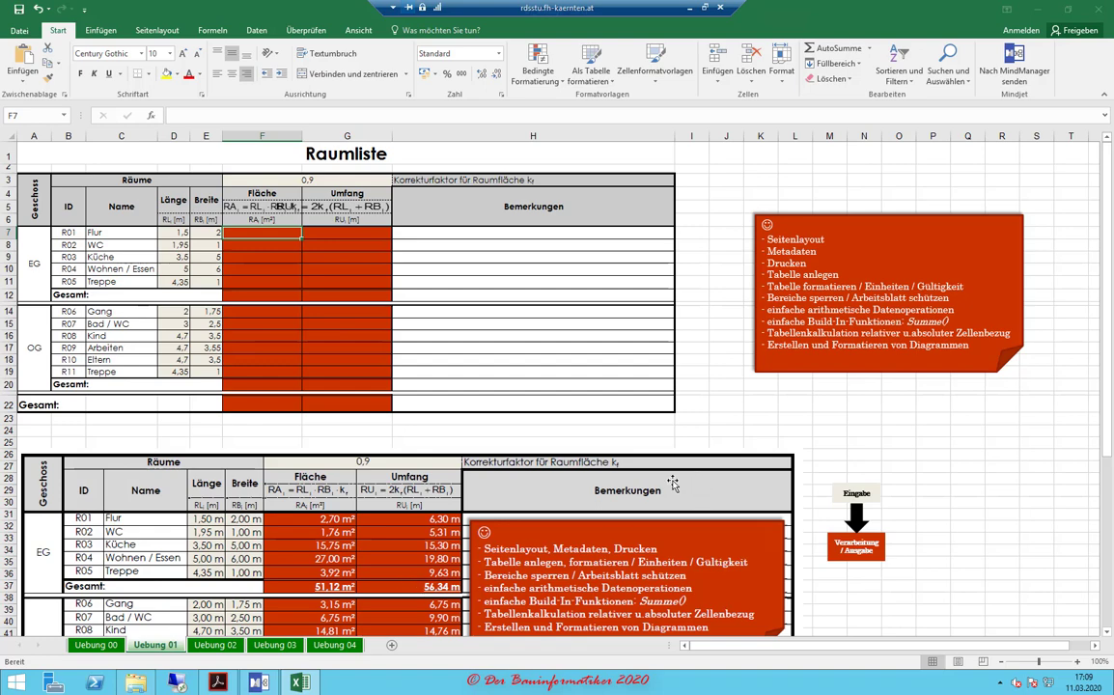
{"action": "left_click", "coordinate": [542, 530]}
{"action": "scroll", "coordinate": [545, 526], "scroll_direction": "down", "scroll_amount": 3}
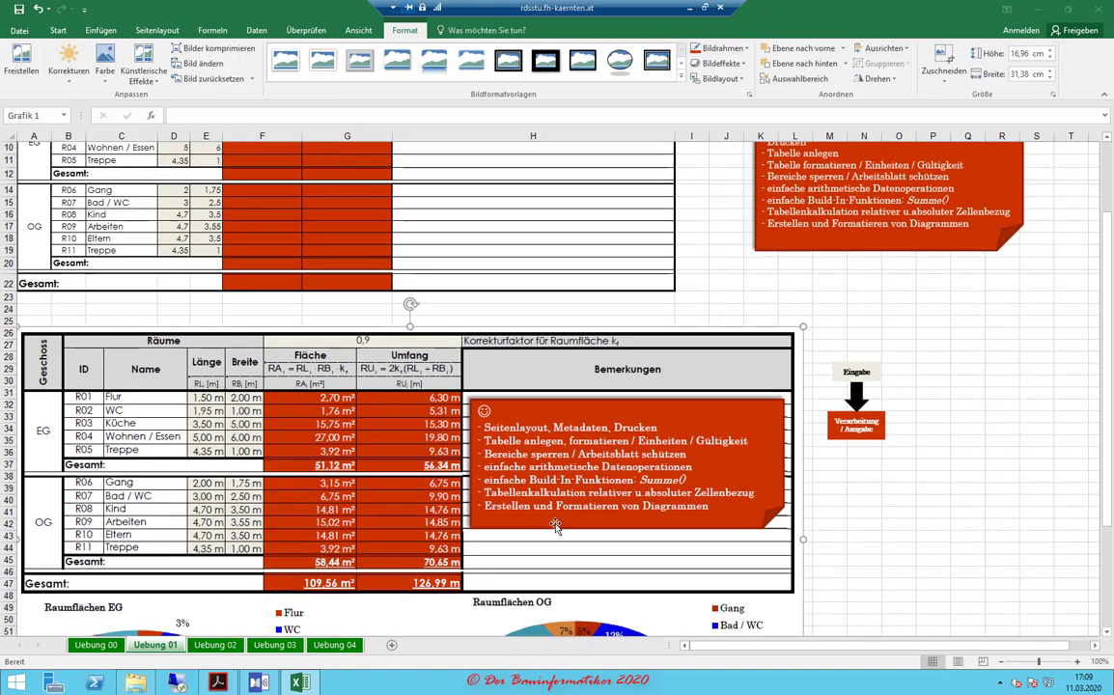
{"action": "scroll", "coordinate": [567, 520], "scroll_direction": "down", "scroll_amount": 3}
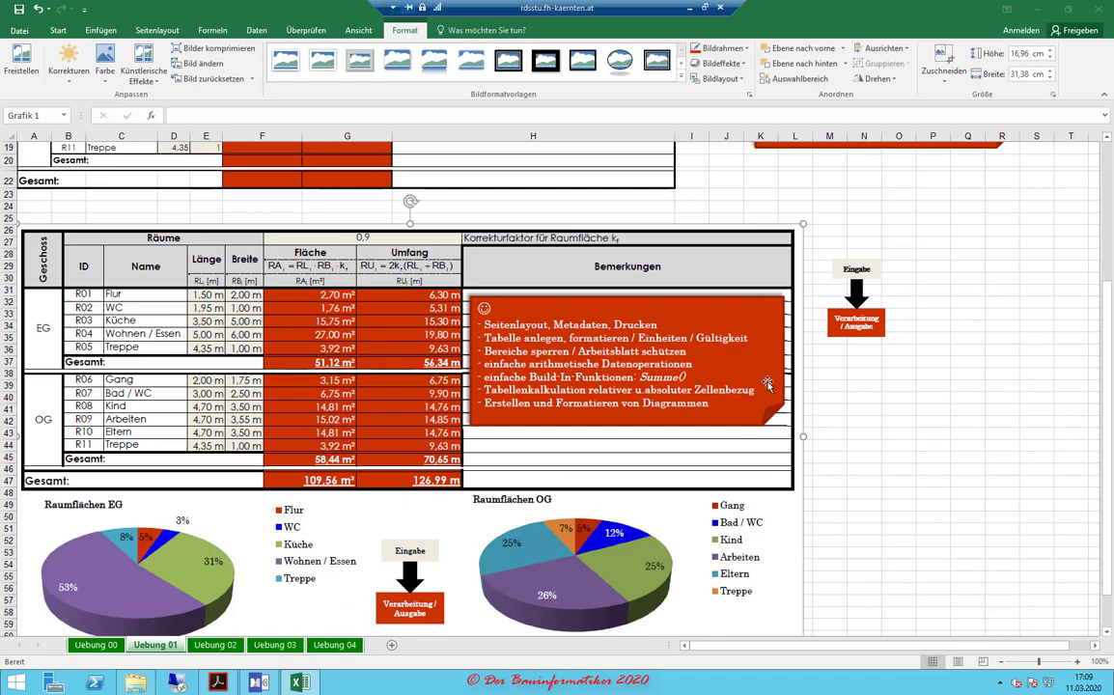
{"action": "scroll", "coordinate": [653, 309], "scroll_direction": "up", "scroll_amount": 1}
{"action": "scroll", "coordinate": [653, 309], "scroll_direction": "up", "scroll_amount": 1}
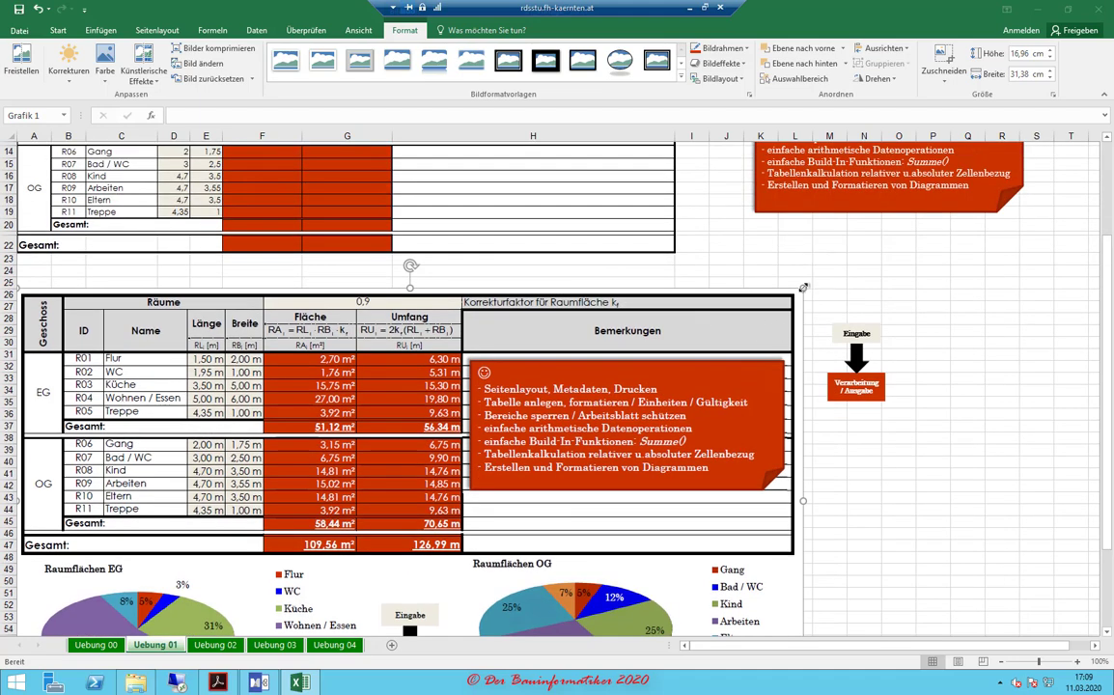
{"action": "left_click_drag", "start_coordinate": [778, 286], "coordinate": [426, 367]}
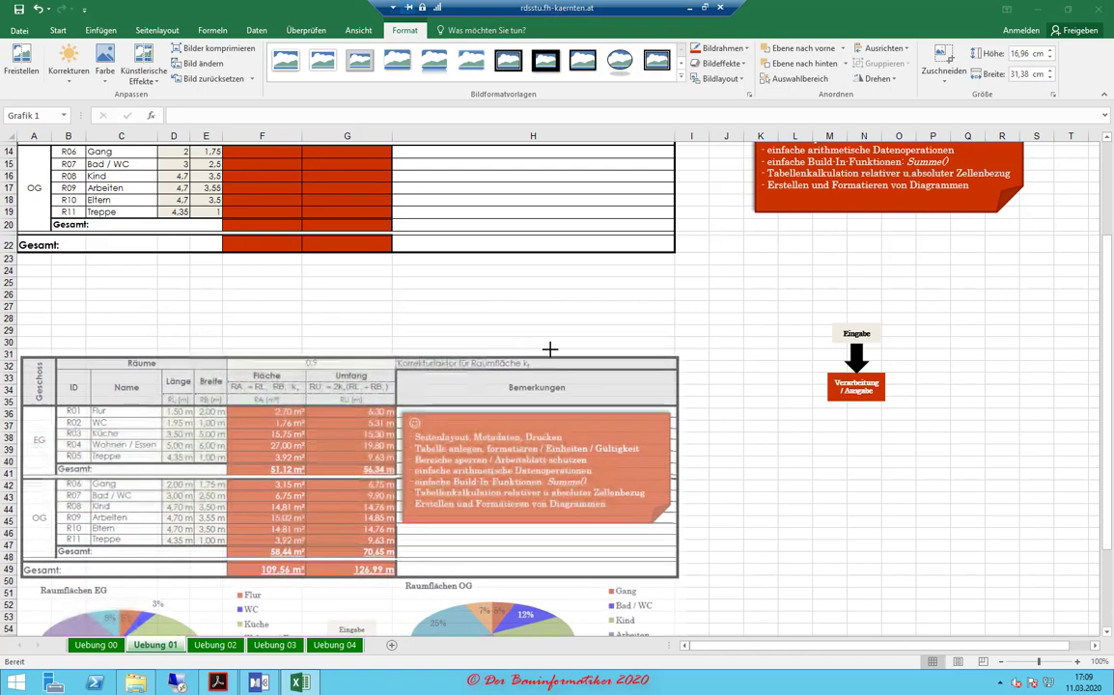
{"action": "left_click_drag", "start_coordinate": [426, 367], "coordinate": [549, 351]}
{"action": "left_click_drag", "start_coordinate": [413, 420], "coordinate": [535, 345]}
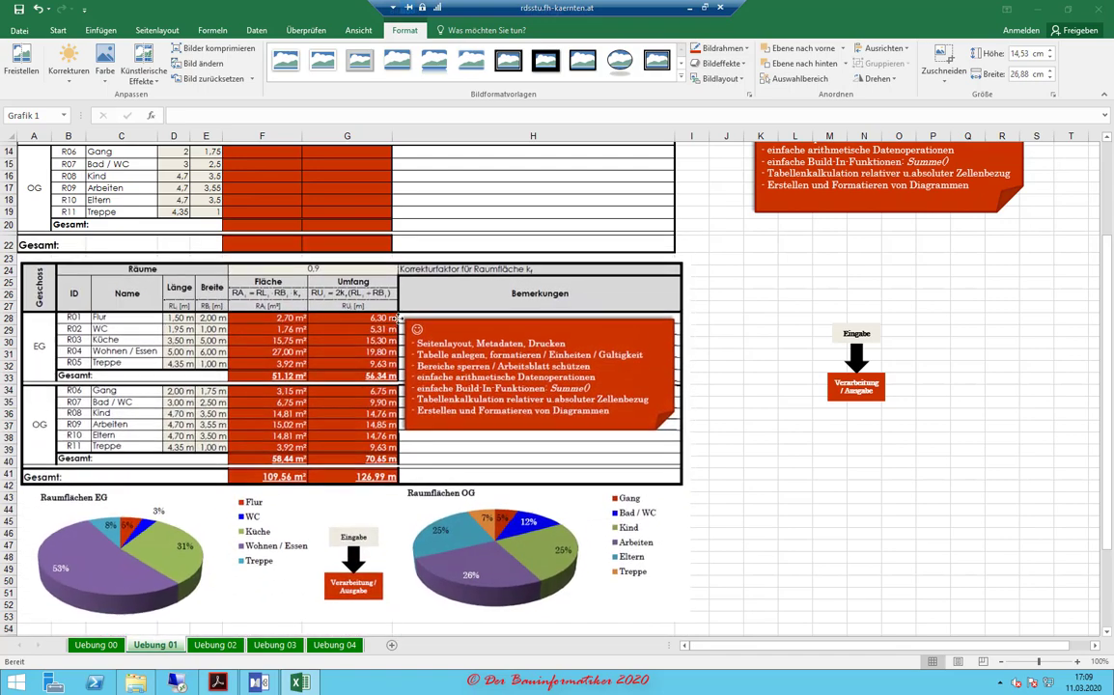
{"action": "left_click", "coordinate": [724, 330]}
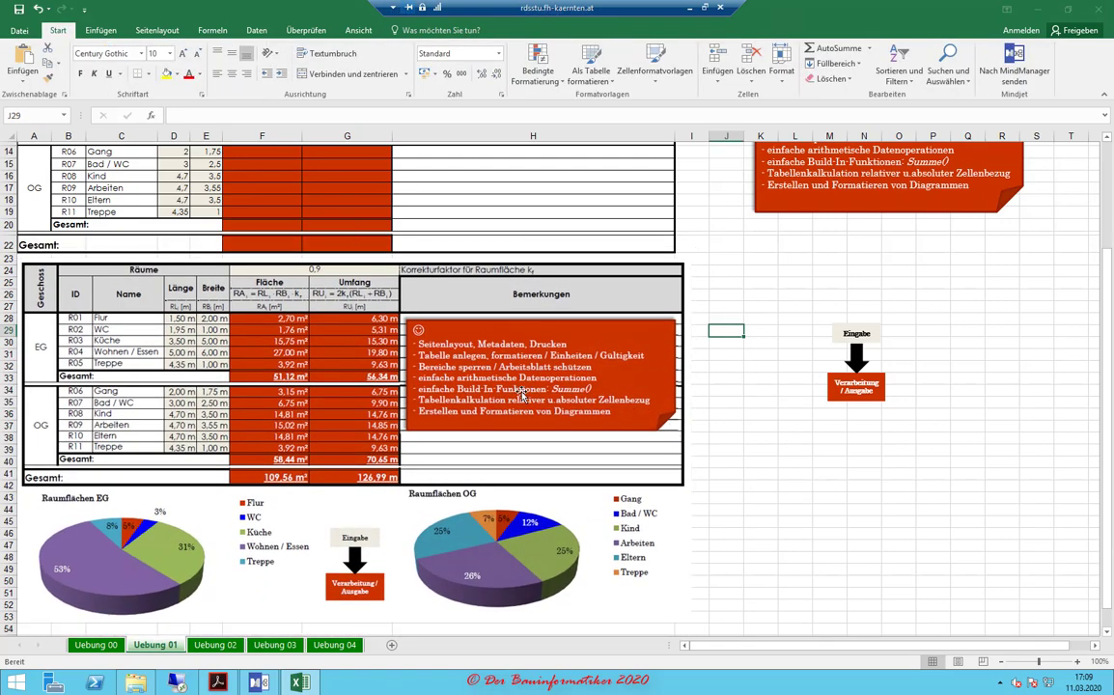
{"action": "scroll", "coordinate": [520, 391], "scroll_direction": "up", "scroll_amount": 4}
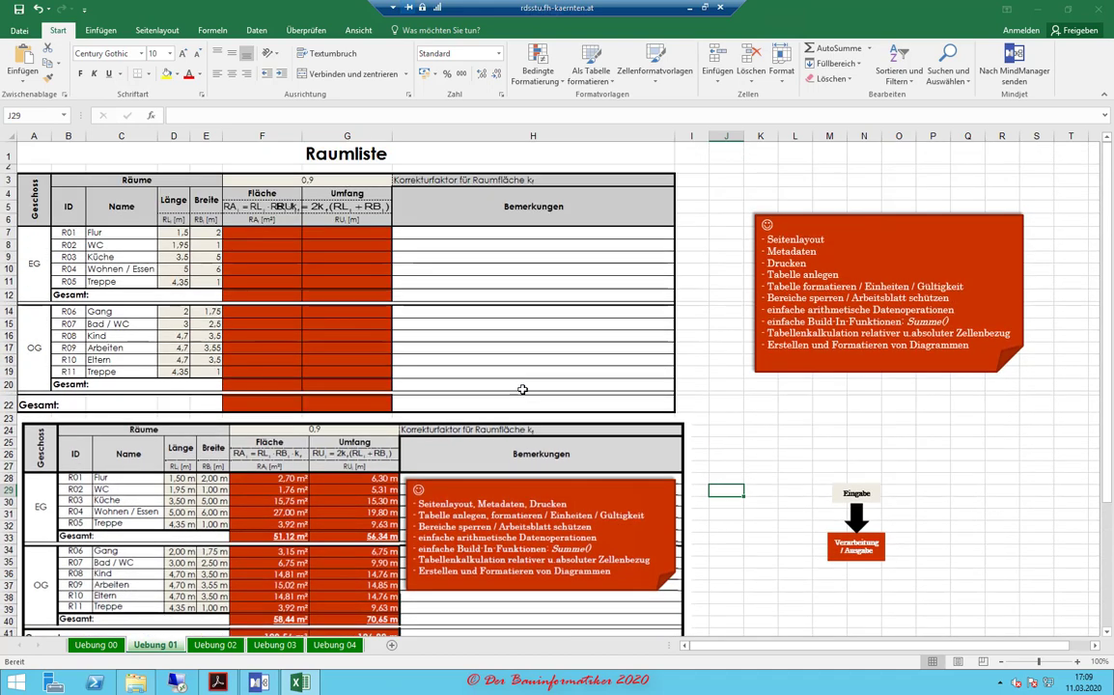
{"action": "scroll", "coordinate": [522, 389], "scroll_direction": "down", "scroll_amount": 1}
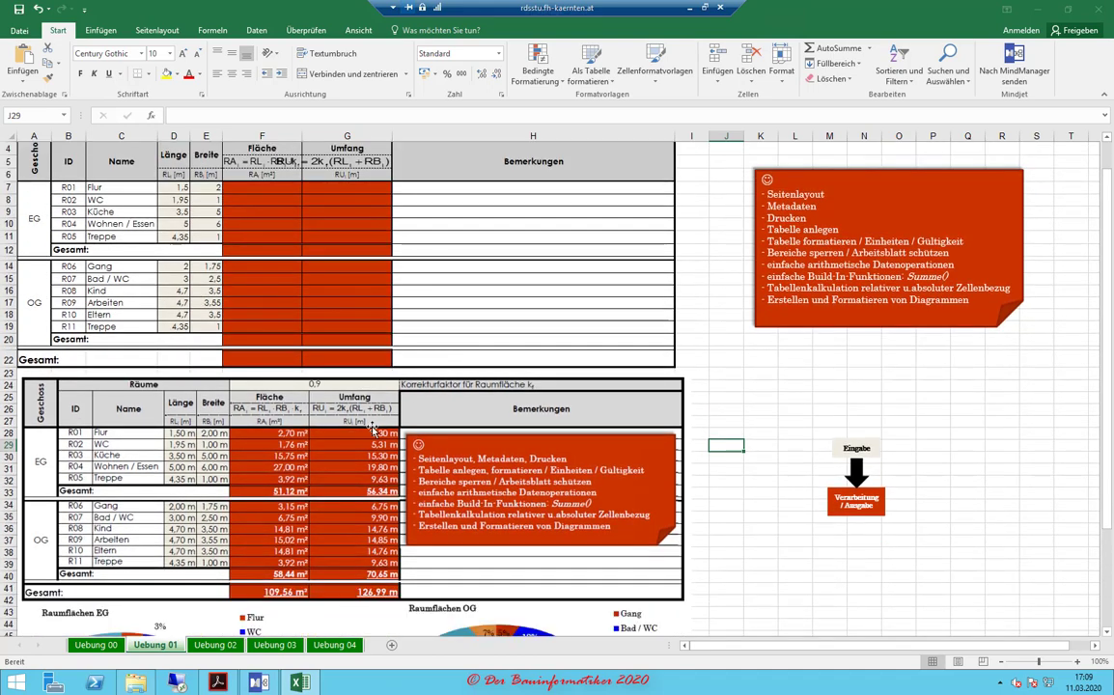
{"action": "left_click_drag", "start_coordinate": [466, 420], "coordinate": [465, 448]}
{"action": "scroll", "coordinate": [465, 448], "scroll_direction": "up", "scroll_amount": 1}
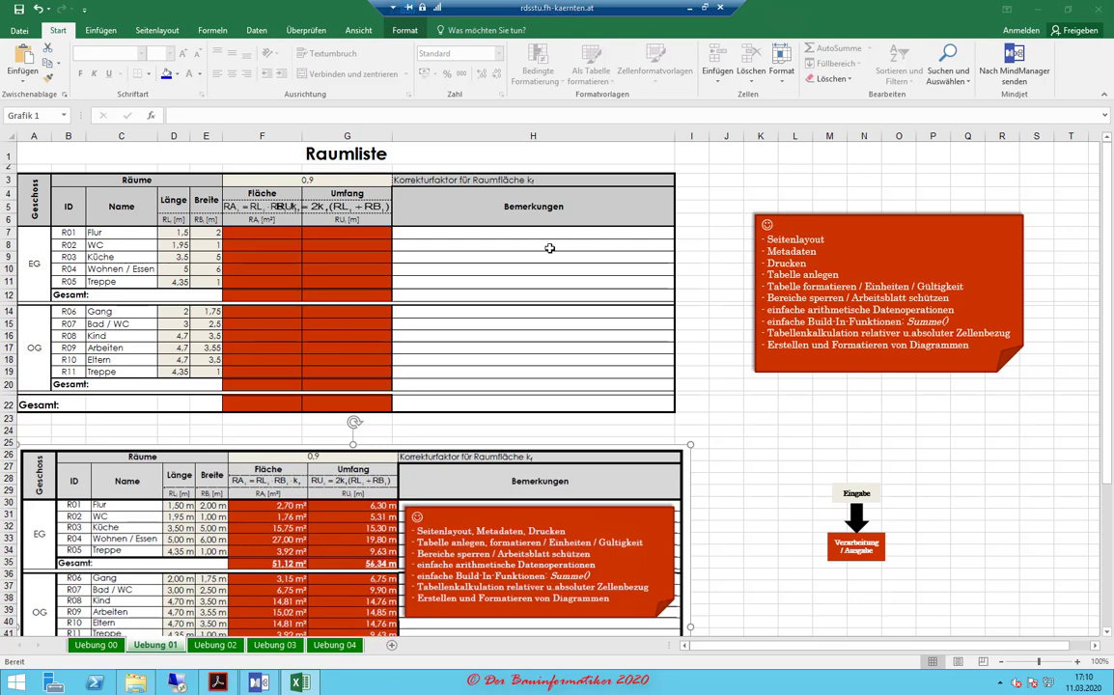
- Insert a blank sheet Tabelle1 after Uebung 01, then go back to Uebung 01
{"action": "left_click", "coordinate": [391, 645]}
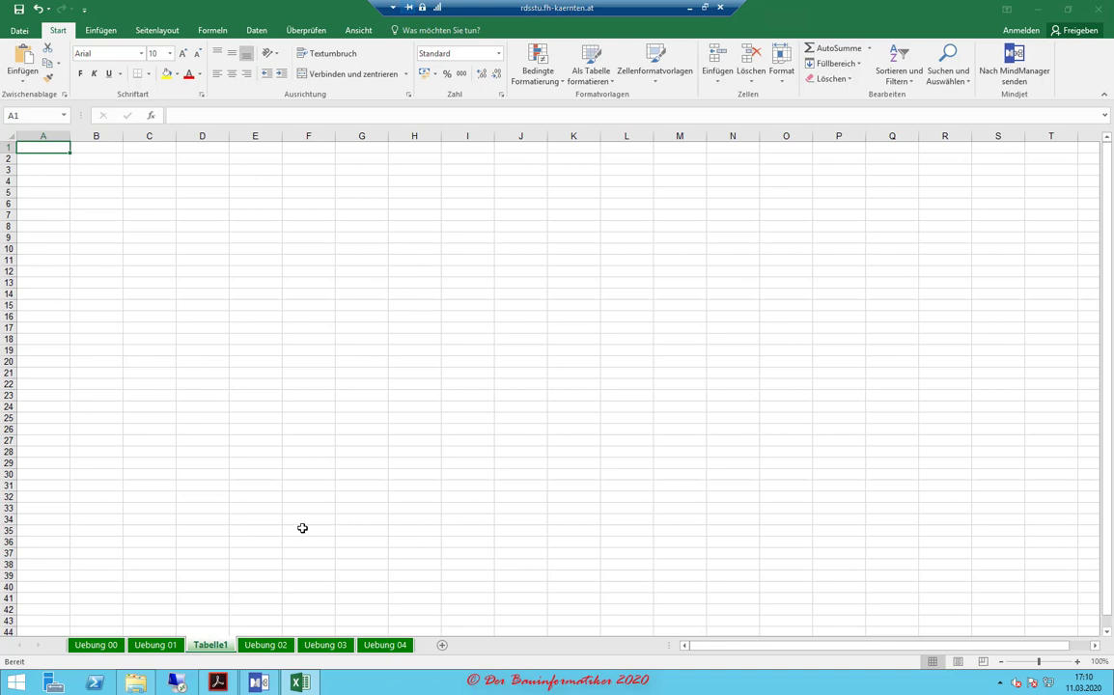
{"action": "left_click", "coordinate": [152, 645]}
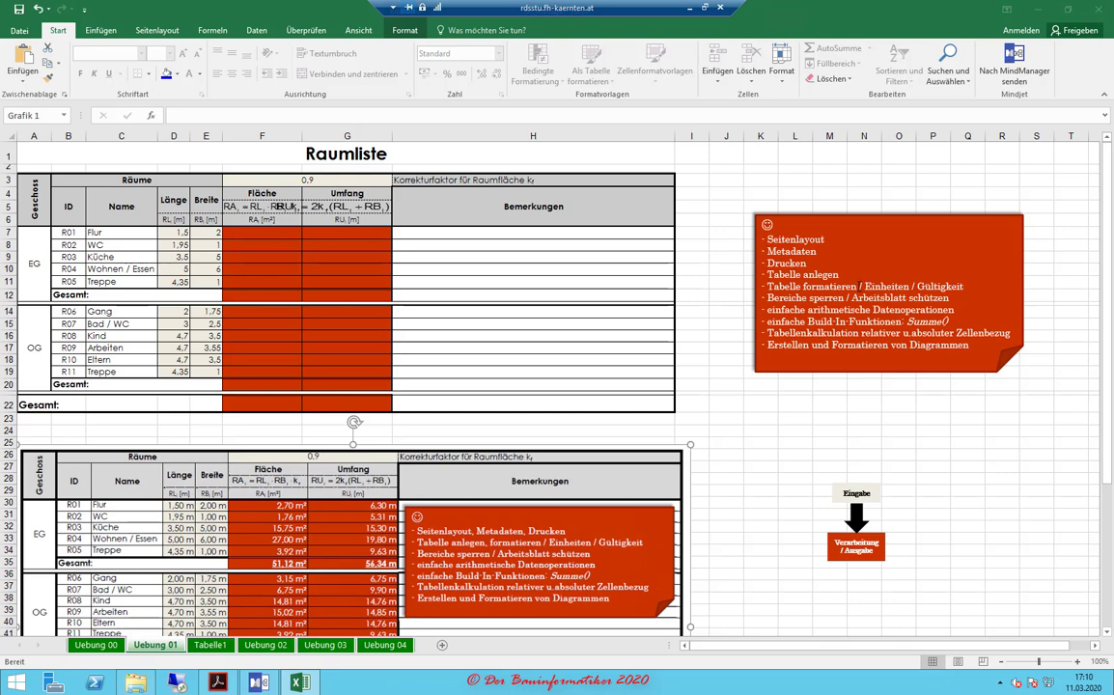
- Apply Durchgestrichen to the note lines Seitenlayout through Tabelle formatieren via the Schriftart dialog
{"action": "left_click_drag", "start_coordinate": [860, 287], "coordinate": [767, 239]}
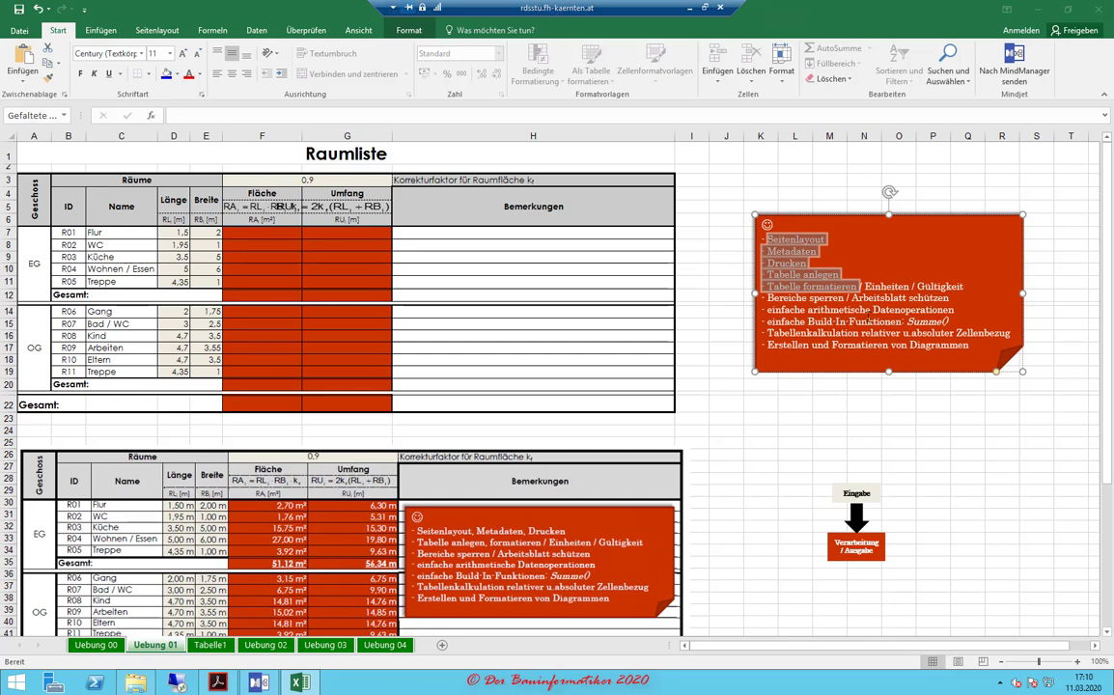
{"action": "left_click", "coordinate": [850, 279]}
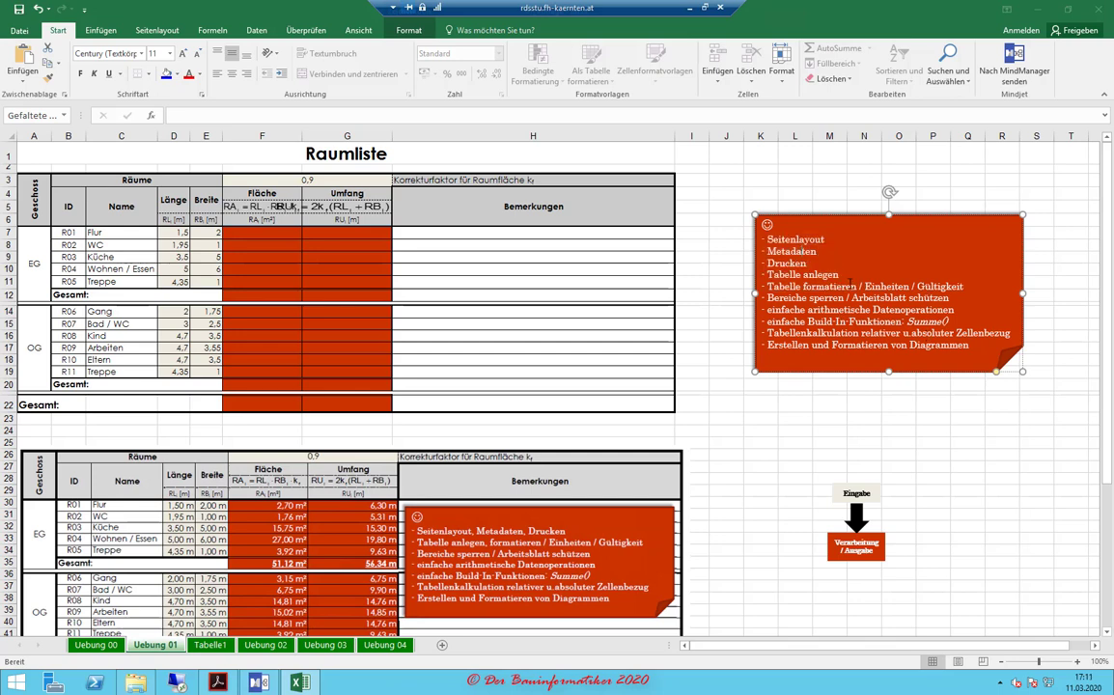
{"action": "left_click_drag", "start_coordinate": [860, 286], "coordinate": [692, 205]}
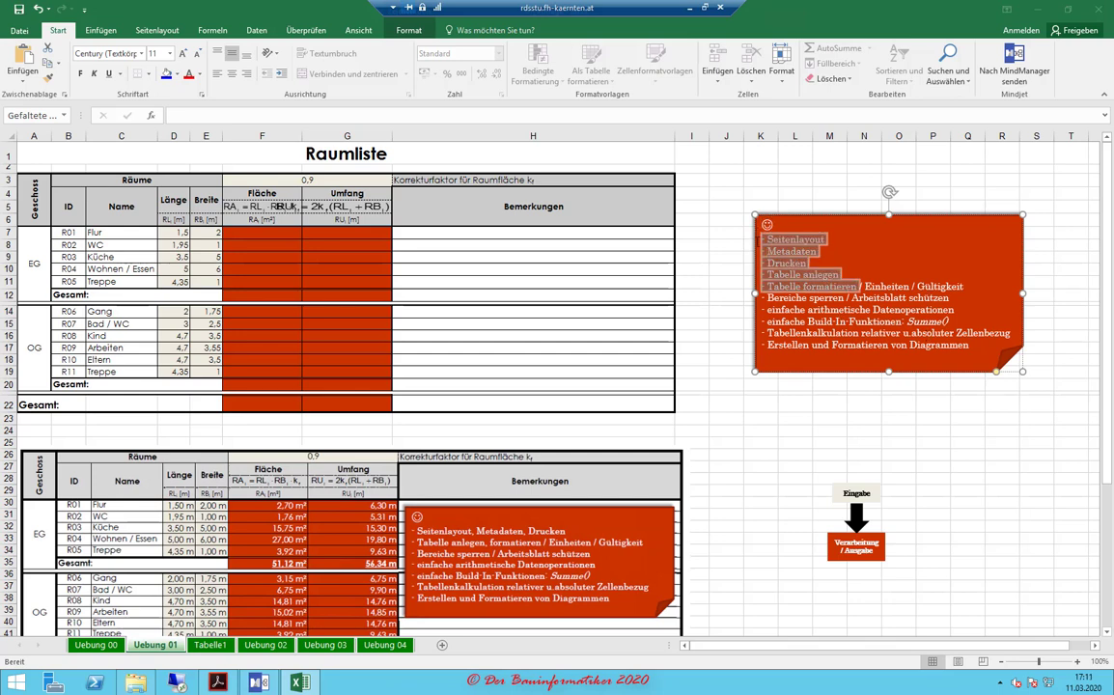
{"action": "left_click", "coordinate": [197, 92]}
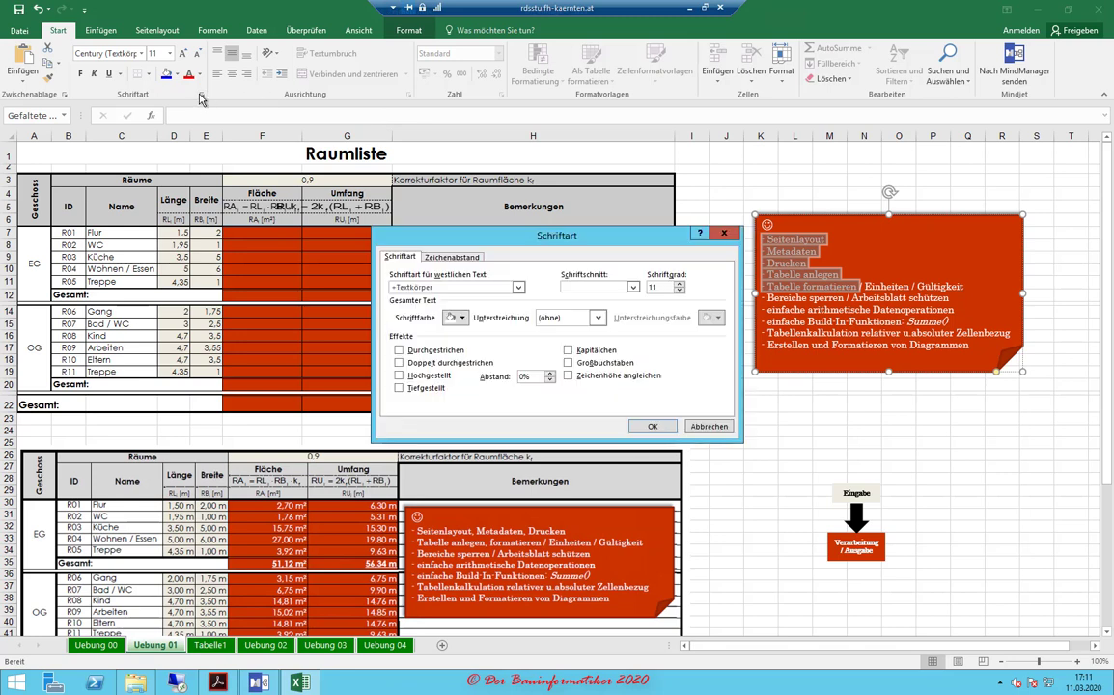
{"action": "left_click", "coordinate": [399, 350]}
{"action": "left_click", "coordinate": [652, 425]}
{"action": "left_click", "coordinate": [862, 403]}
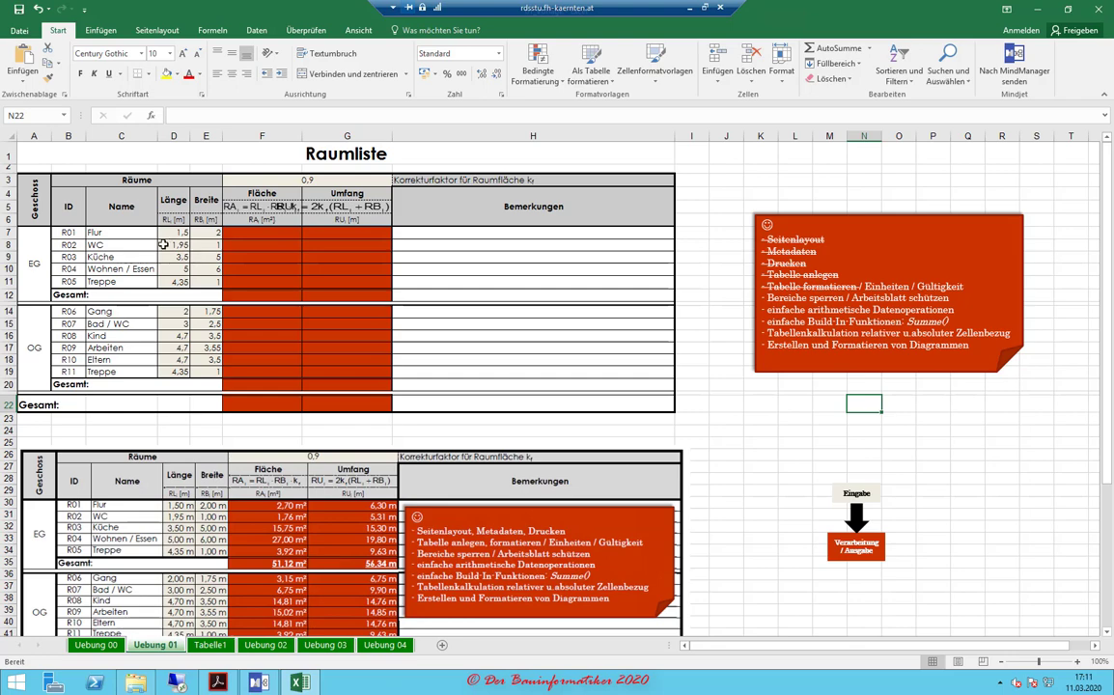
- Zoom the sheet to 145% and scroll to inspect the Länge and Breite columns
{"action": "scroll", "coordinate": [165, 244], "scroll_direction": "up", "scroll_amount": 3, "text": "ctrl"}
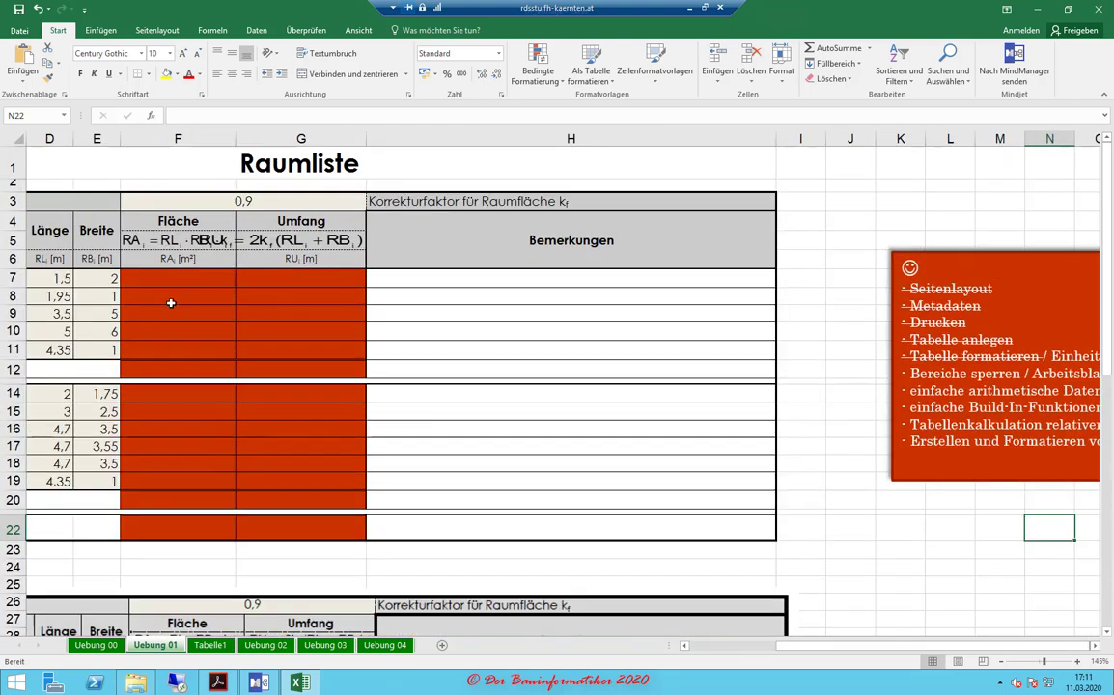
{"action": "scroll", "coordinate": [183, 307], "scroll_direction": "left", "scroll_amount": 3}
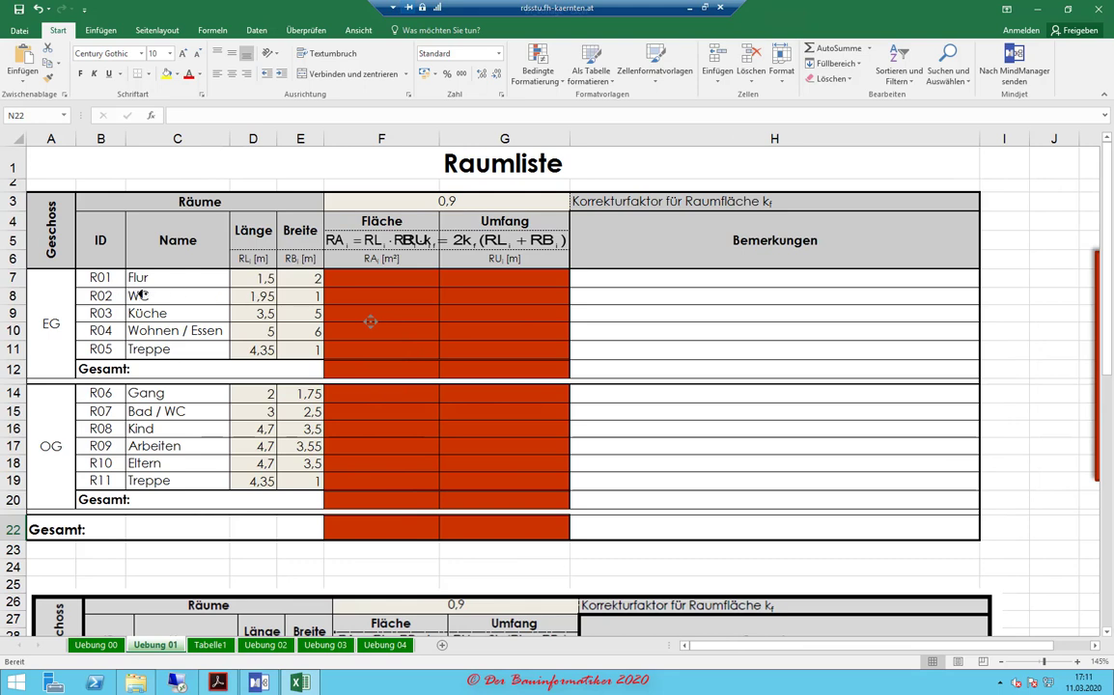
{"action": "left_click_drag", "start_coordinate": [762, 650], "coordinate": [778, 650]}
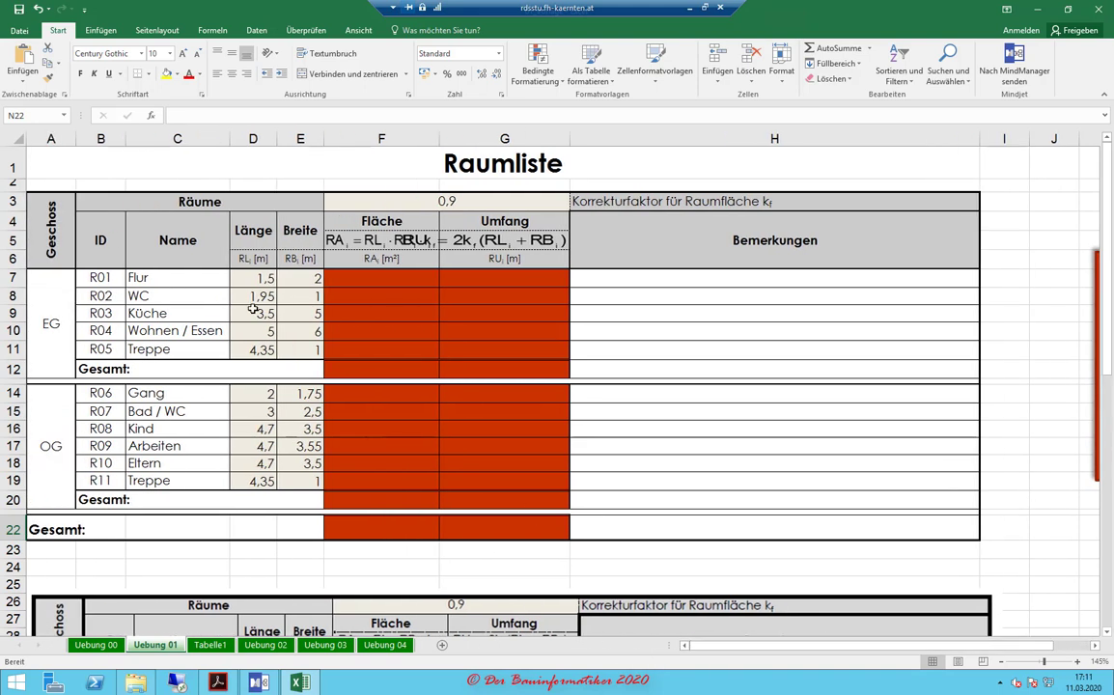
{"action": "scroll", "coordinate": [253, 309], "scroll_direction": "down", "scroll_amount": 2}
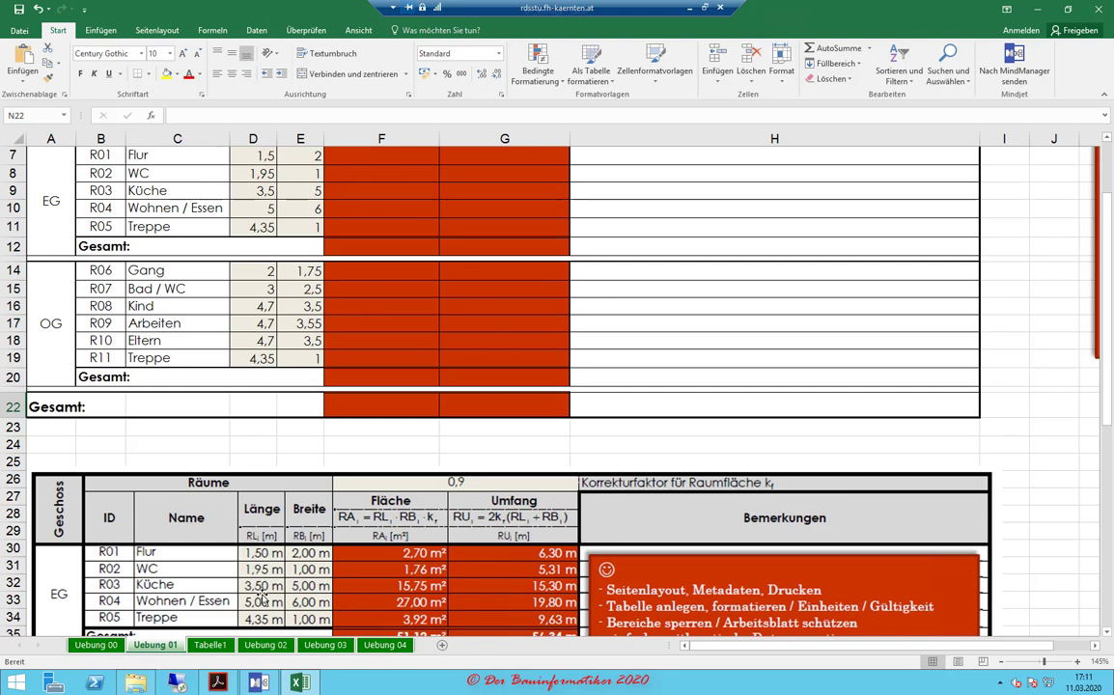
{"action": "scroll", "coordinate": [268, 484], "scroll_direction": "up", "scroll_amount": 2}
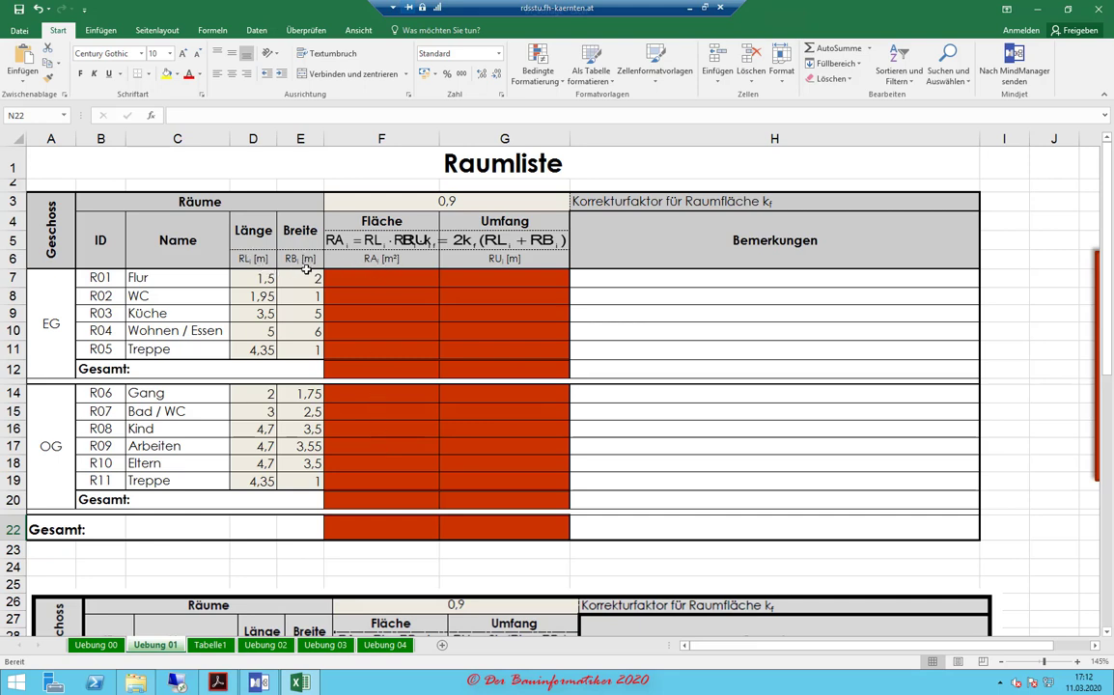
- Select E6, then scroll down to the reference table's computed areas and perimeters from row 26
{"action": "left_click", "coordinate": [304, 258]}
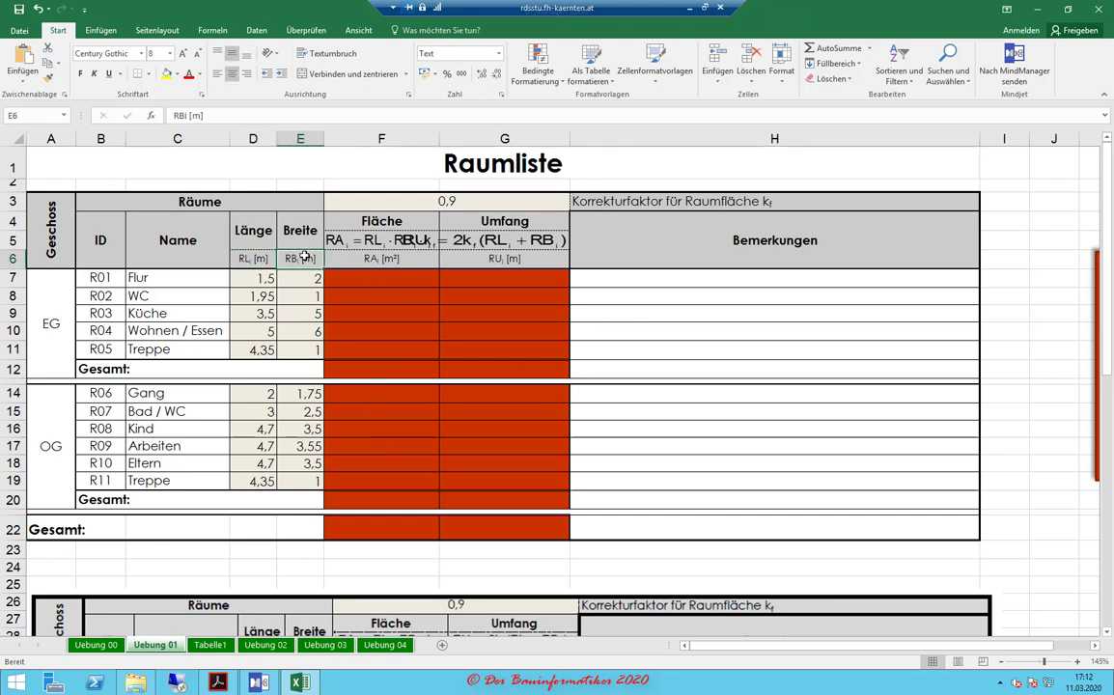
{"action": "scroll", "coordinate": [293, 336], "scroll_direction": "down", "scroll_amount": 2}
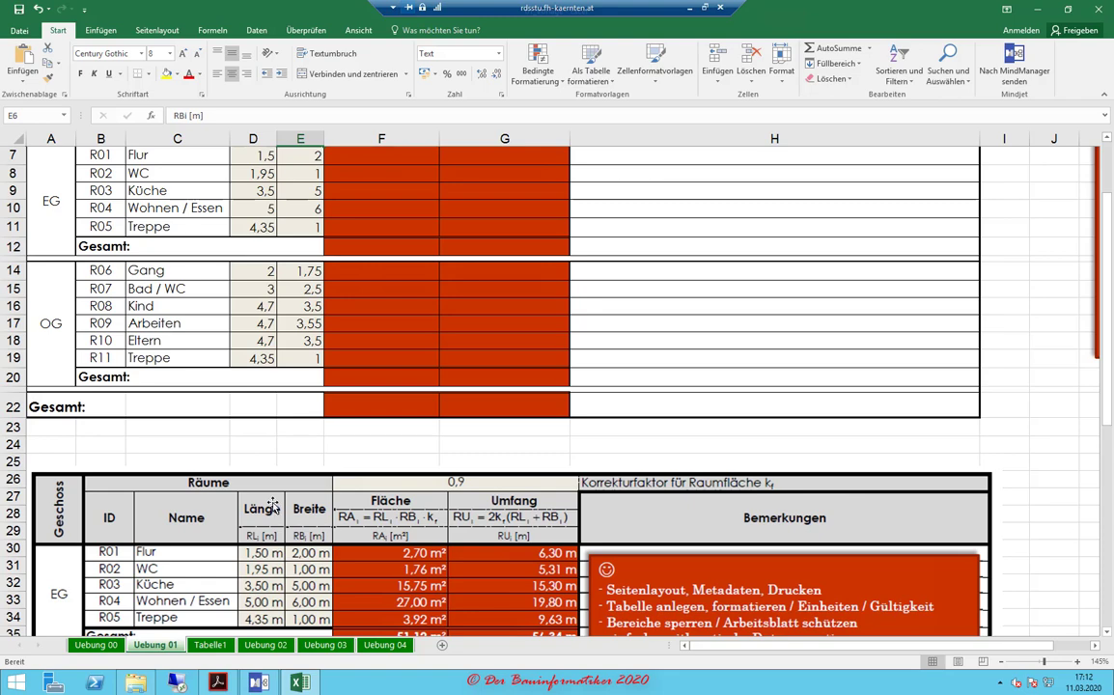
{"action": "scroll", "coordinate": [274, 505], "scroll_direction": "up", "scroll_amount": 2}
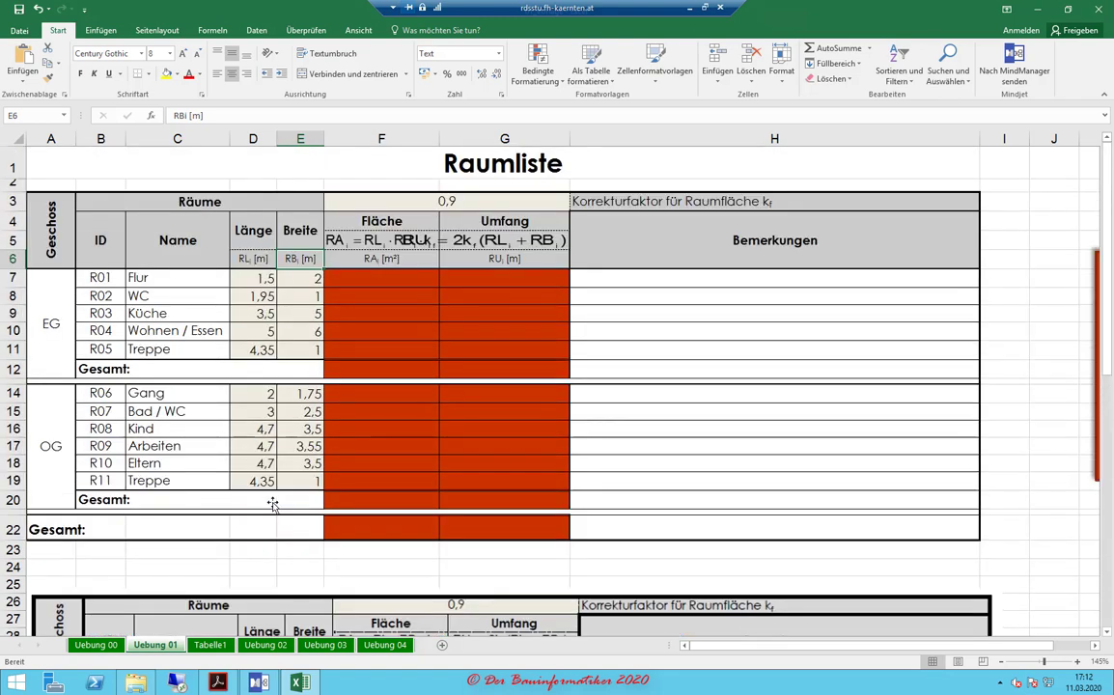
{"action": "scroll", "coordinate": [273, 505], "scroll_direction": "down", "scroll_amount": 3}
{"action": "scroll", "coordinate": [274, 505], "scroll_direction": "down", "scroll_amount": 2}
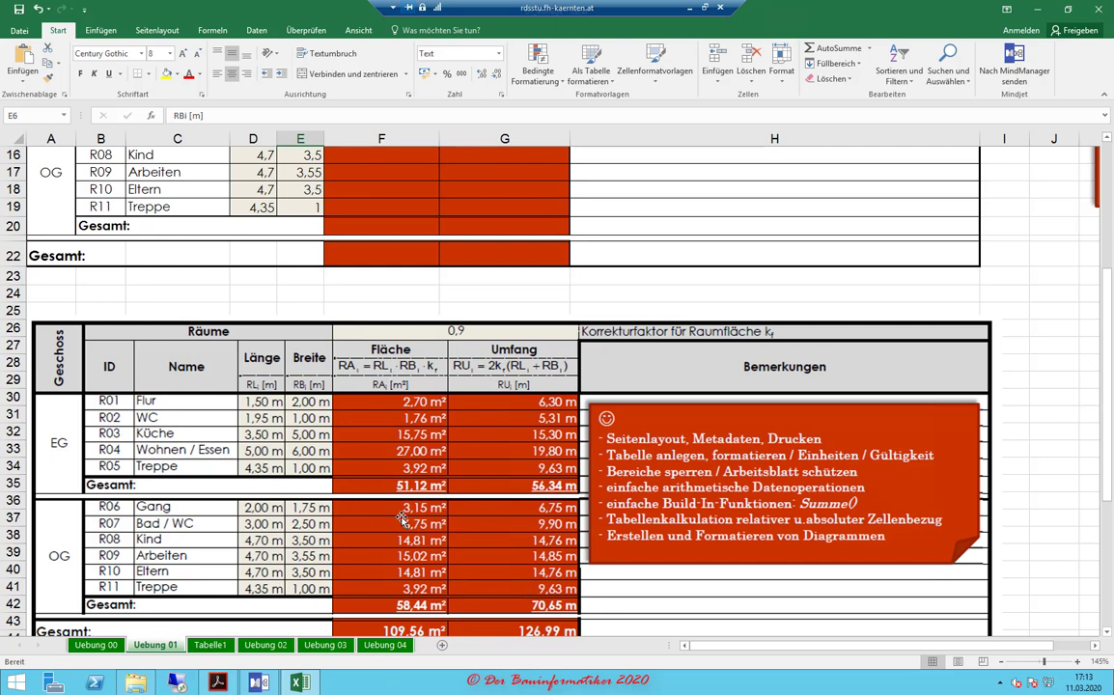
{"action": "scroll", "coordinate": [407, 518], "scroll_direction": "up", "scroll_amount": 2}
{"action": "scroll", "coordinate": [408, 519], "scroll_direction": "up", "scroll_amount": 1}
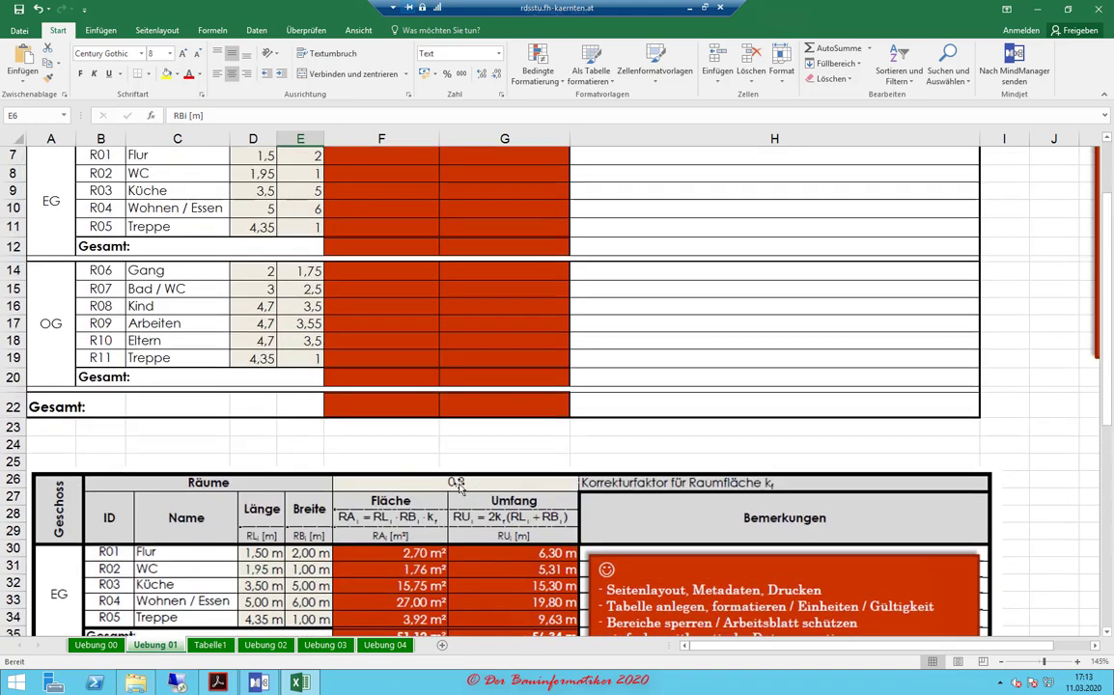
{"action": "scroll", "coordinate": [456, 490], "scroll_direction": "down", "scroll_amount": 1}
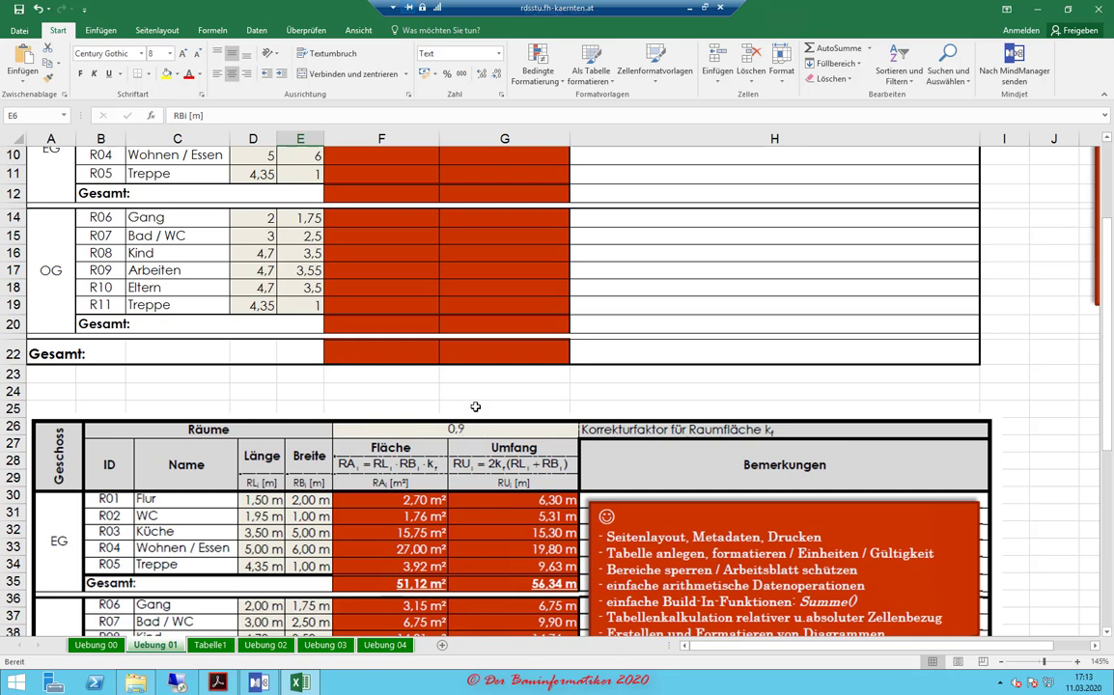
{"action": "scroll", "coordinate": [475, 406], "scroll_direction": "down", "scroll_amount": 1}
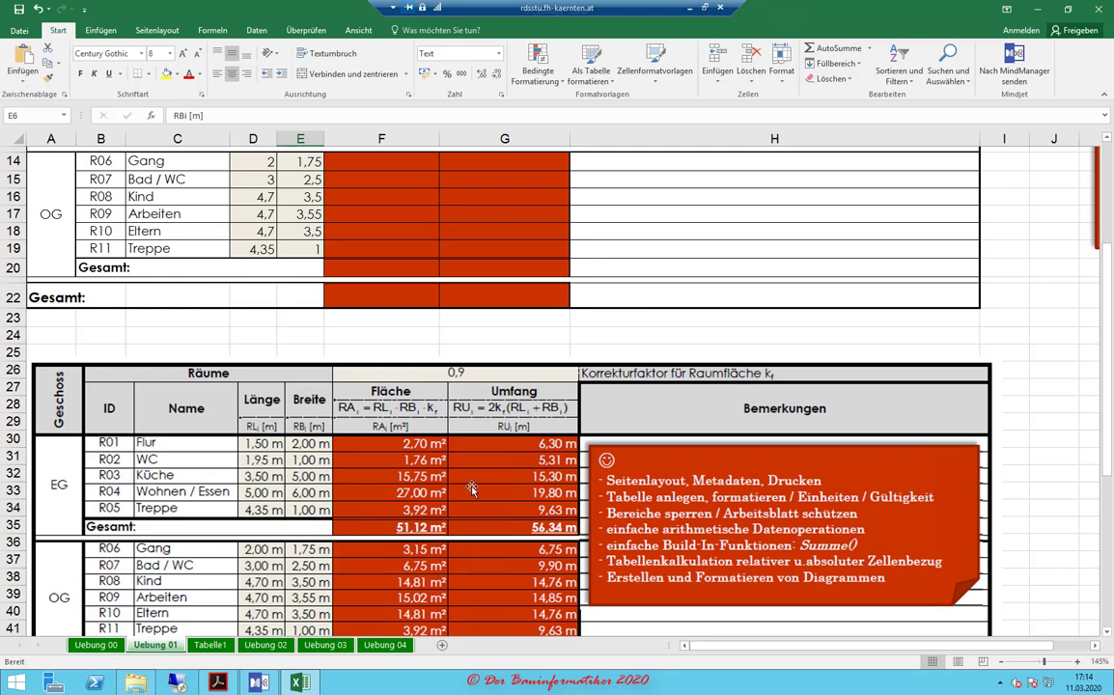
{"action": "scroll", "coordinate": [467, 489], "scroll_direction": "down", "scroll_amount": 3}
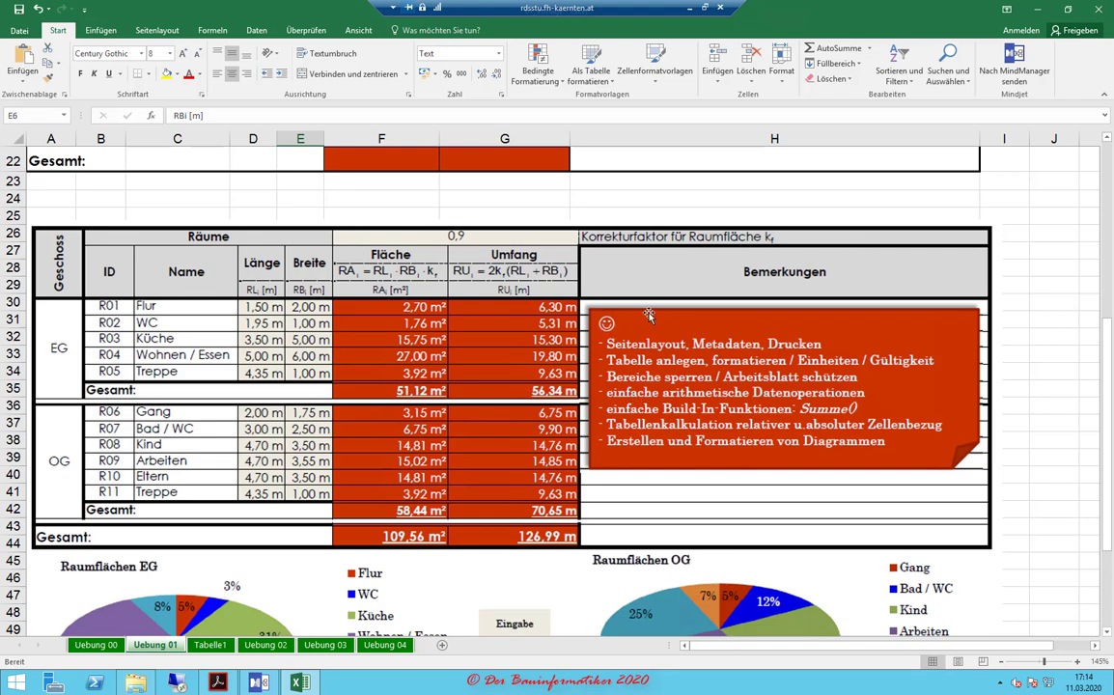
{"action": "scroll", "coordinate": [623, 489], "scroll_direction": "up", "scroll_amount": 2}
{"action": "scroll", "coordinate": [608, 318], "scroll_direction": "up", "scroll_amount": 5}
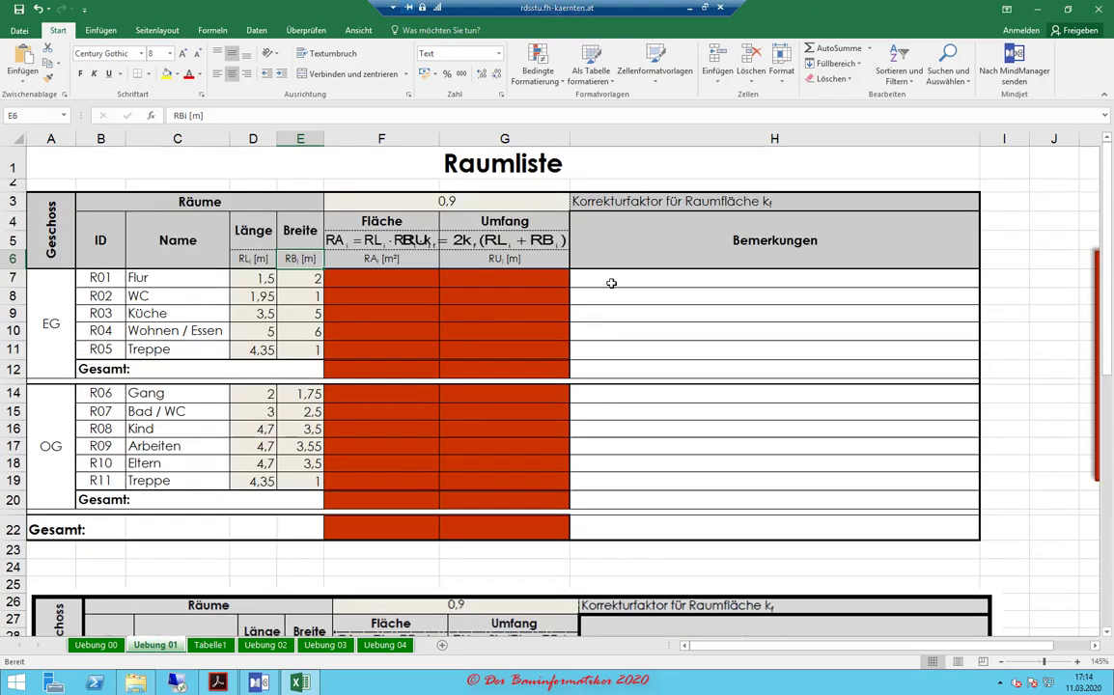
- Select H7, review the reference tables, then show the PDF's page 2 EG/OG column charts
{"action": "left_click", "coordinate": [609, 278]}
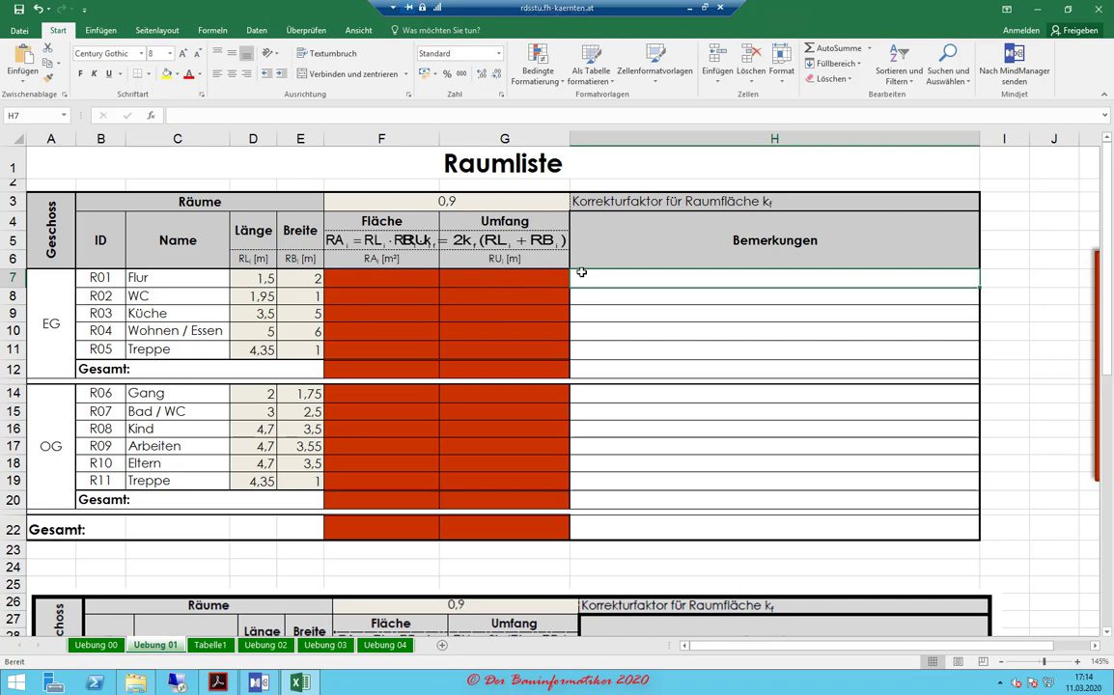
{"action": "scroll", "coordinate": [612, 383], "scroll_direction": "down", "scroll_amount": 3}
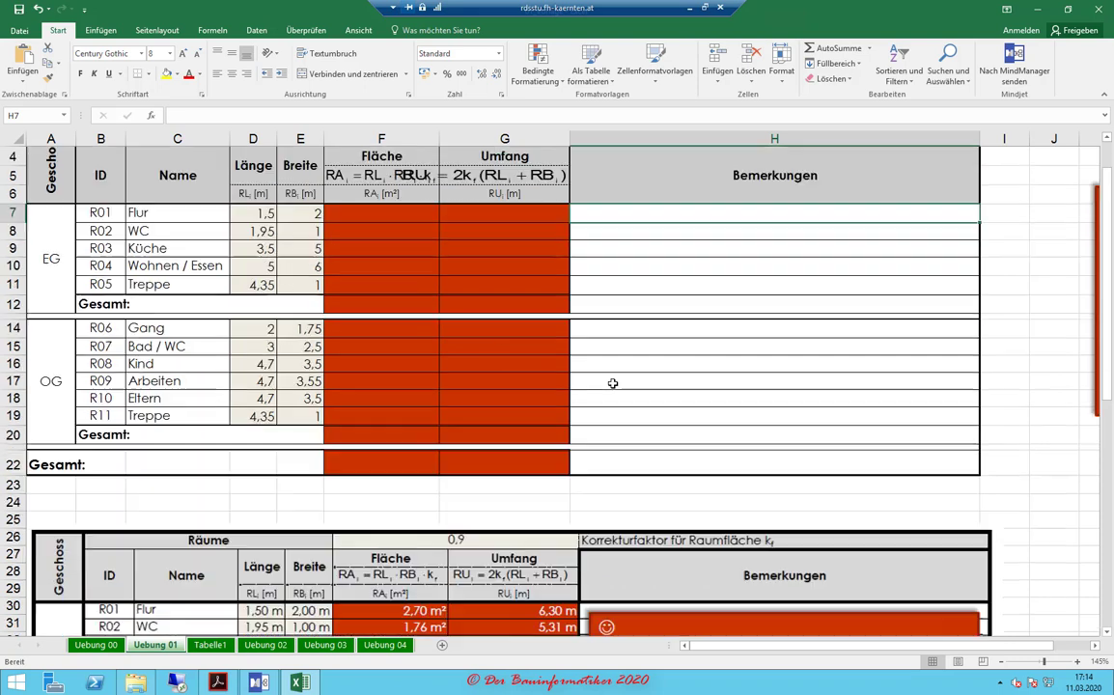
{"action": "scroll", "coordinate": [612, 383], "scroll_direction": "down", "scroll_amount": 1}
{"action": "scroll", "coordinate": [612, 383], "scroll_direction": "up", "scroll_amount": 4}
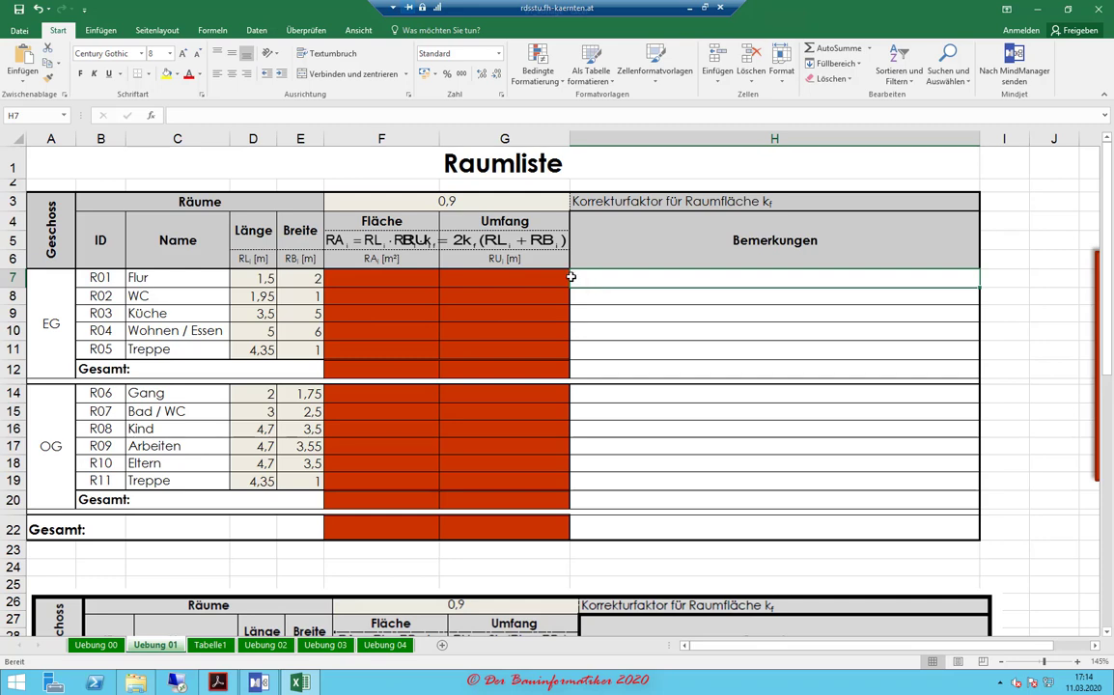
{"action": "scroll", "coordinate": [571, 277], "scroll_direction": "down", "scroll_amount": 2}
{"action": "scroll", "coordinate": [572, 278], "scroll_direction": "down", "scroll_amount": 1}
{"action": "scroll", "coordinate": [572, 279], "scroll_direction": "down", "scroll_amount": 3}
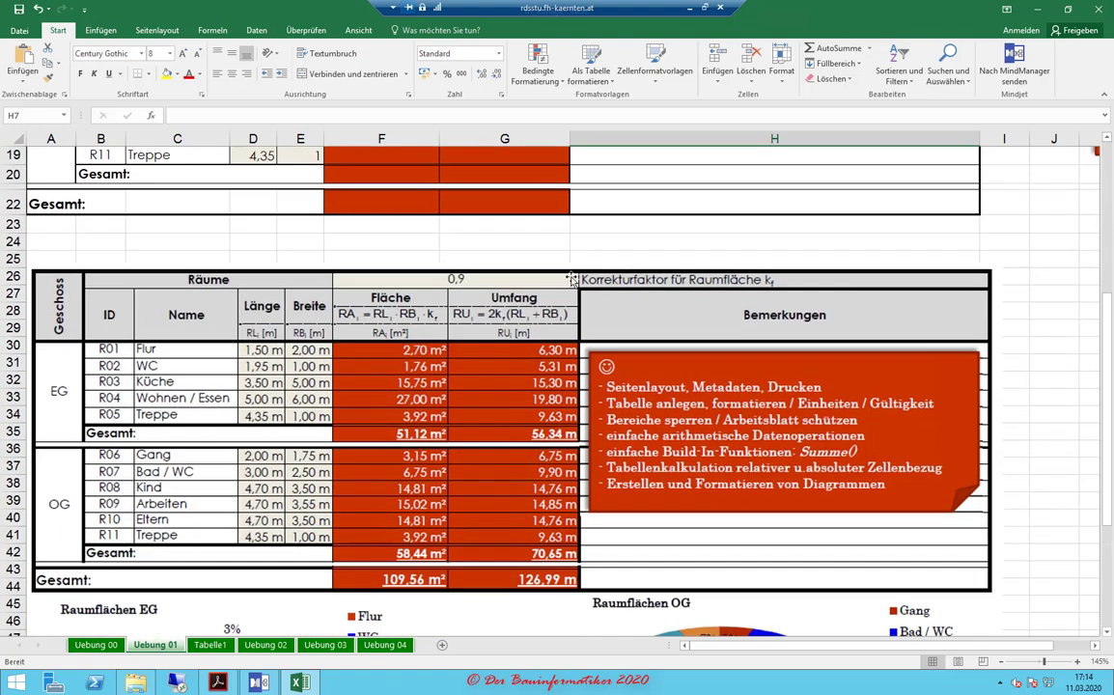
{"action": "scroll", "coordinate": [572, 277], "scroll_direction": "down", "scroll_amount": 1}
{"action": "scroll", "coordinate": [572, 277], "scroll_direction": "down", "scroll_amount": 4}
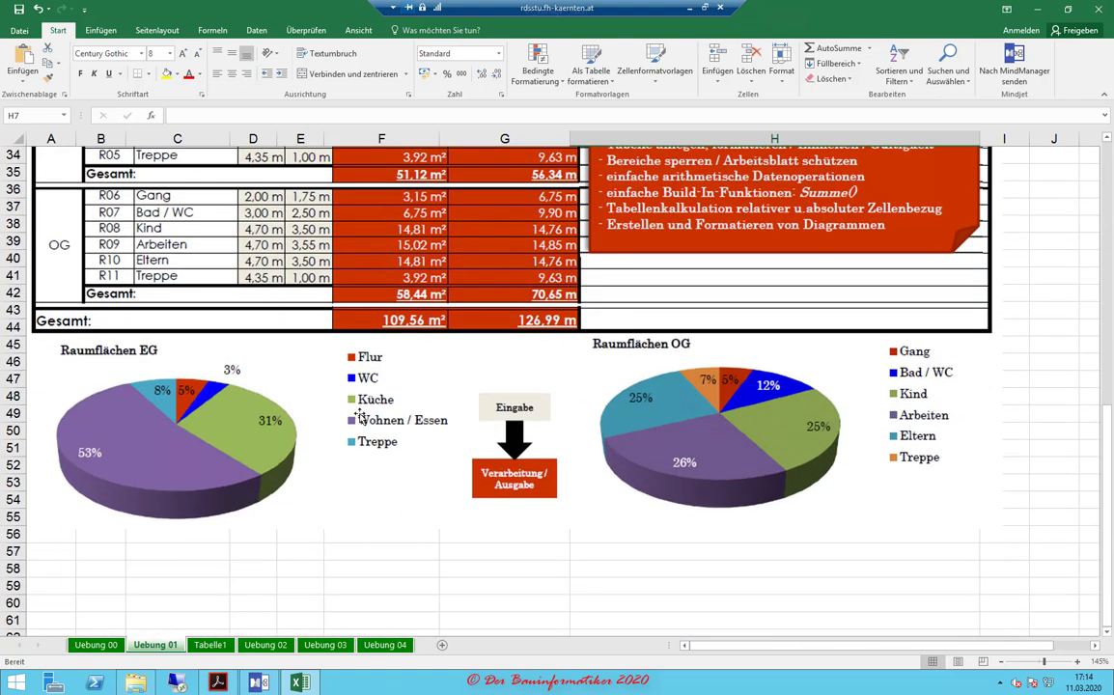
{"action": "scroll", "coordinate": [359, 415], "scroll_direction": "up", "scroll_amount": 2}
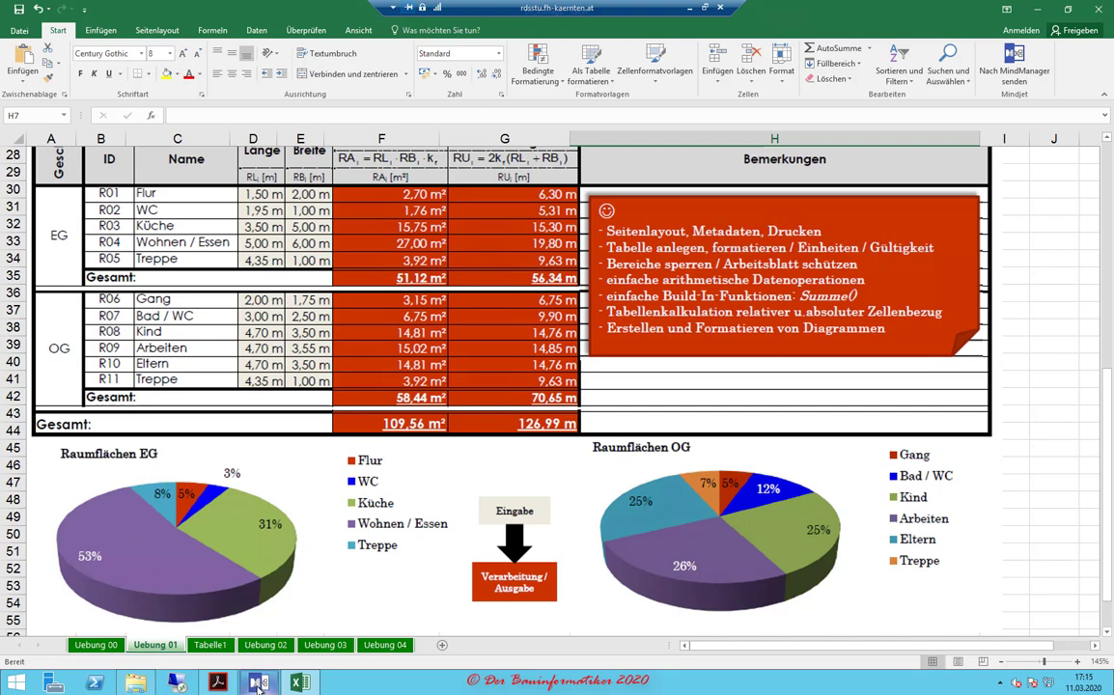
{"action": "left_click", "coordinate": [218, 683]}
{"action": "scroll", "coordinate": [437, 600], "scroll_direction": "down", "scroll_amount": 5}
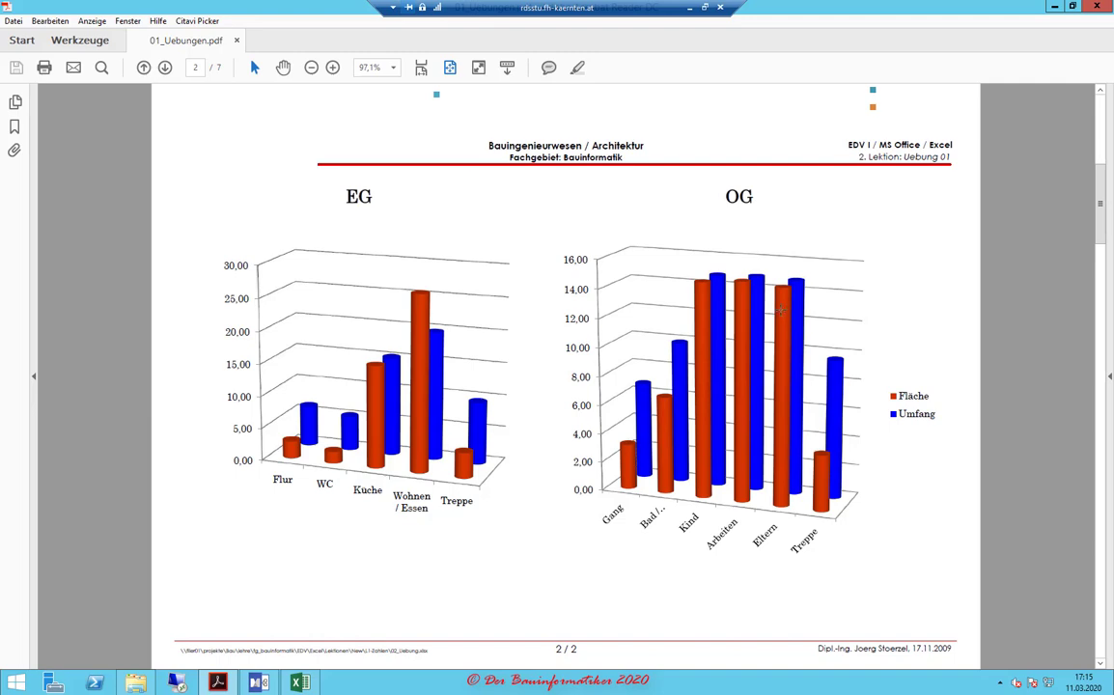
- Return the PDF to page 1's Raumliste, then minimize Acrobat to get back to Excel
{"action": "key", "text": "Page_Up"}
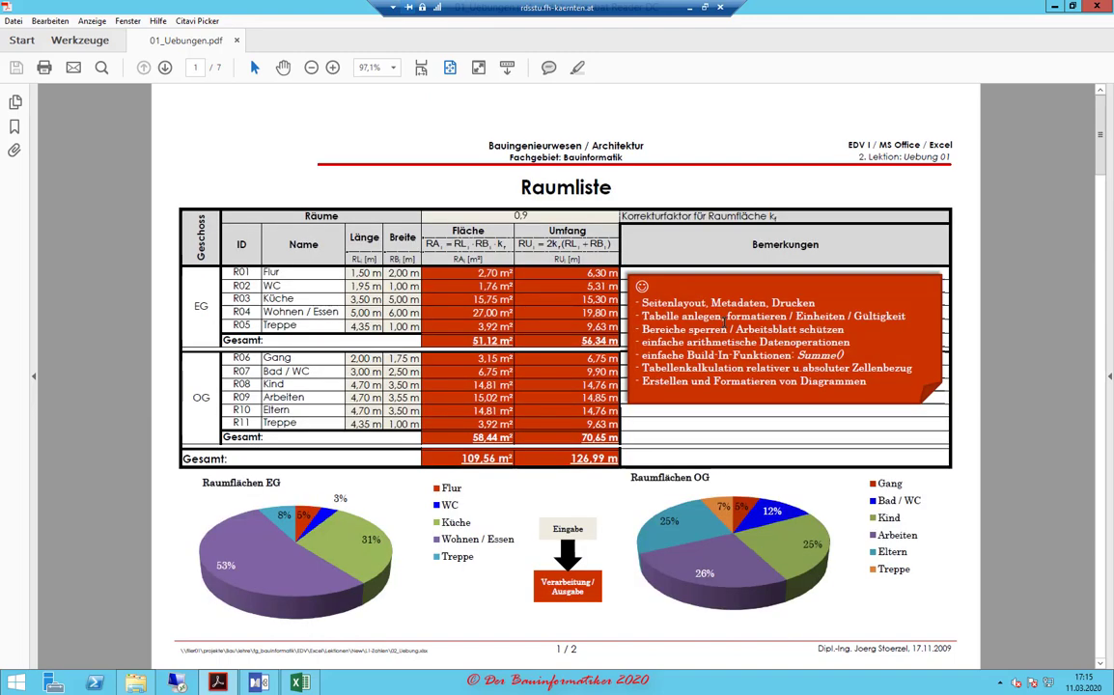
{"action": "left_click", "coordinate": [1054, 7]}
- Scroll back to the top and select D7:D11, the EG Länge values
{"action": "scroll", "coordinate": [341, 327], "scroll_direction": "up", "scroll_amount": 5}
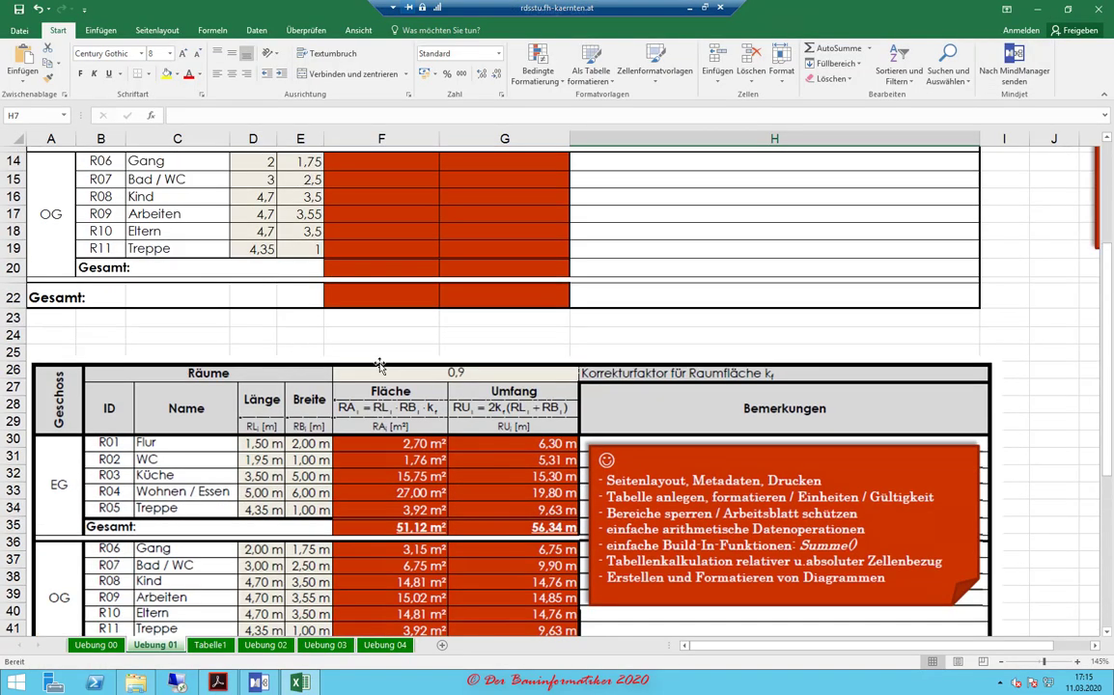
{"action": "scroll", "coordinate": [243, 293], "scroll_direction": "up", "scroll_amount": 4}
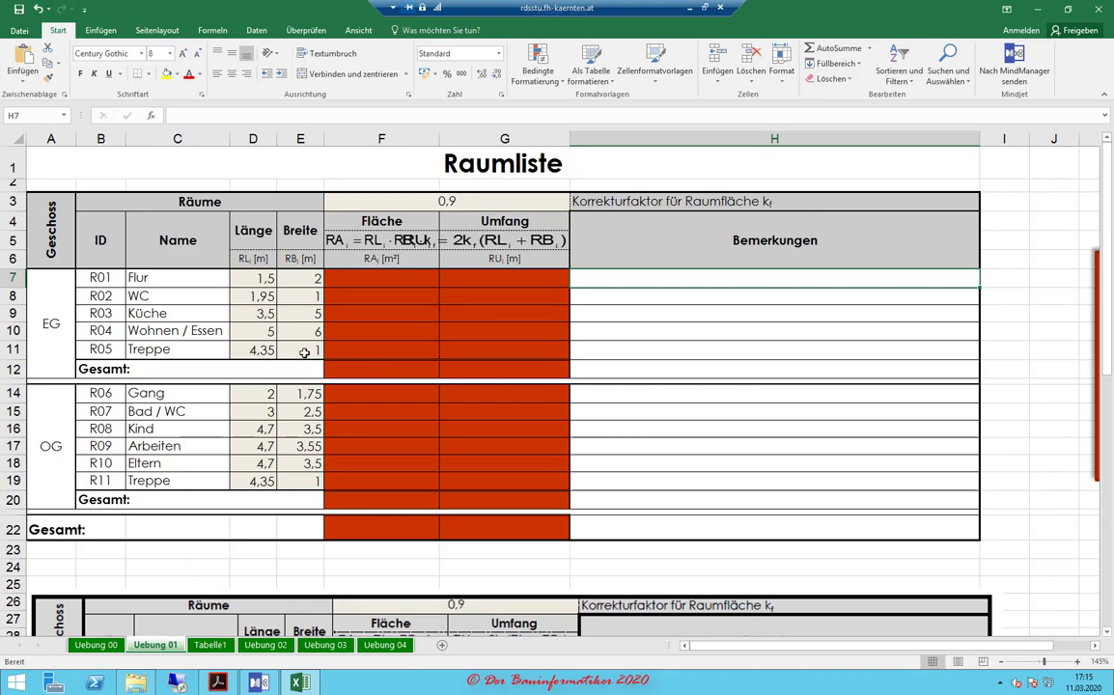
{"action": "scroll", "coordinate": [275, 344], "scroll_direction": "down", "scroll_amount": 3}
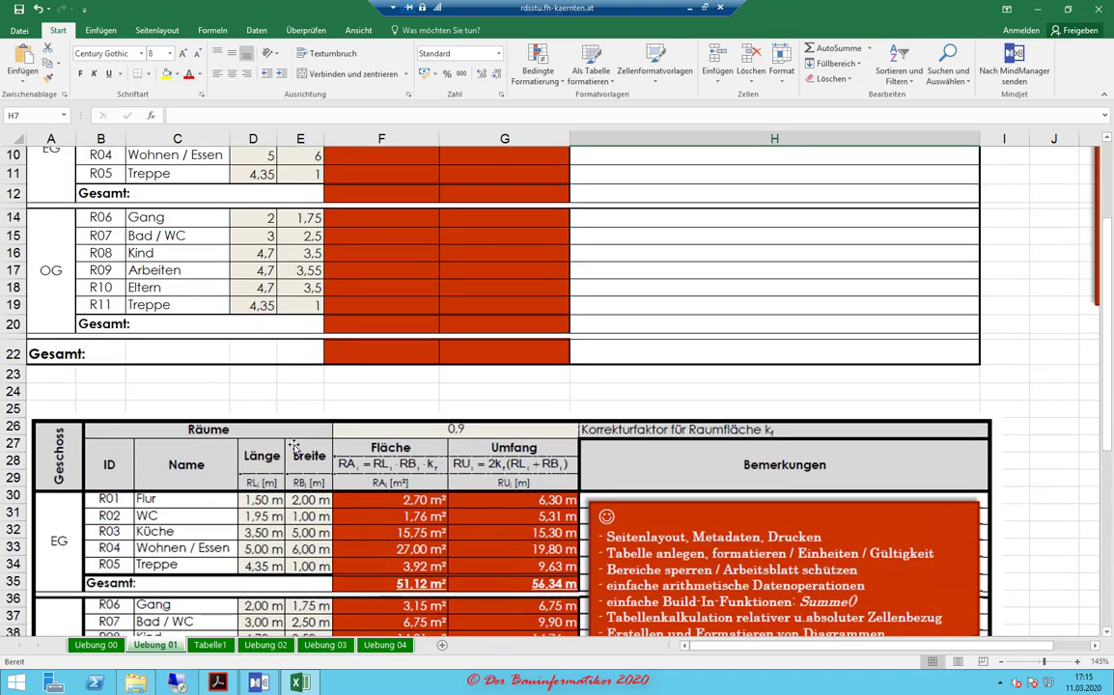
{"action": "scroll", "coordinate": [264, 405], "scroll_direction": "up", "scroll_amount": 3}
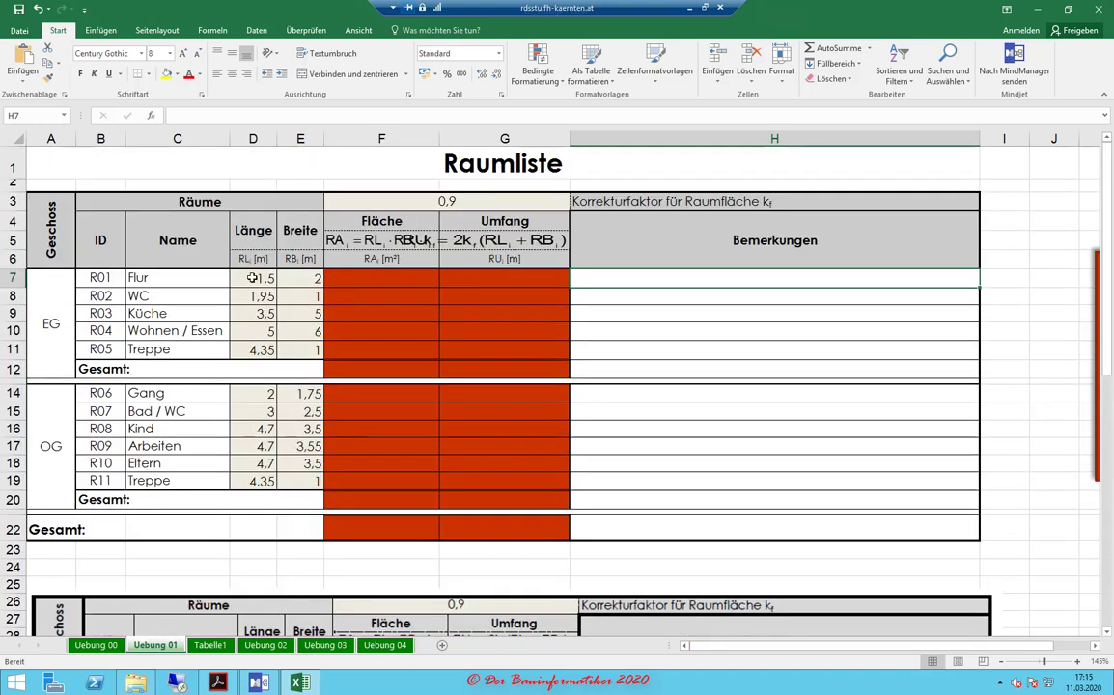
{"action": "left_click_drag", "start_coordinate": [250, 279], "coordinate": [244, 350]}
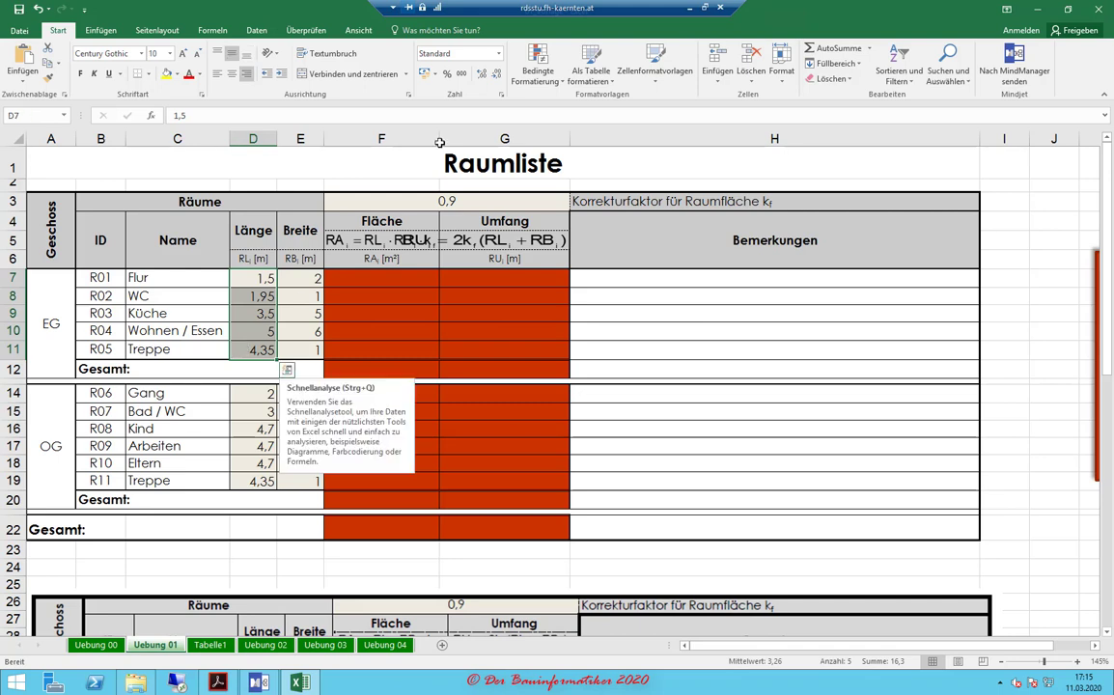
- Try Standard, two-decimal Zahl and euro Währung formats on D7:D11
{"action": "left_click", "coordinate": [500, 58]}
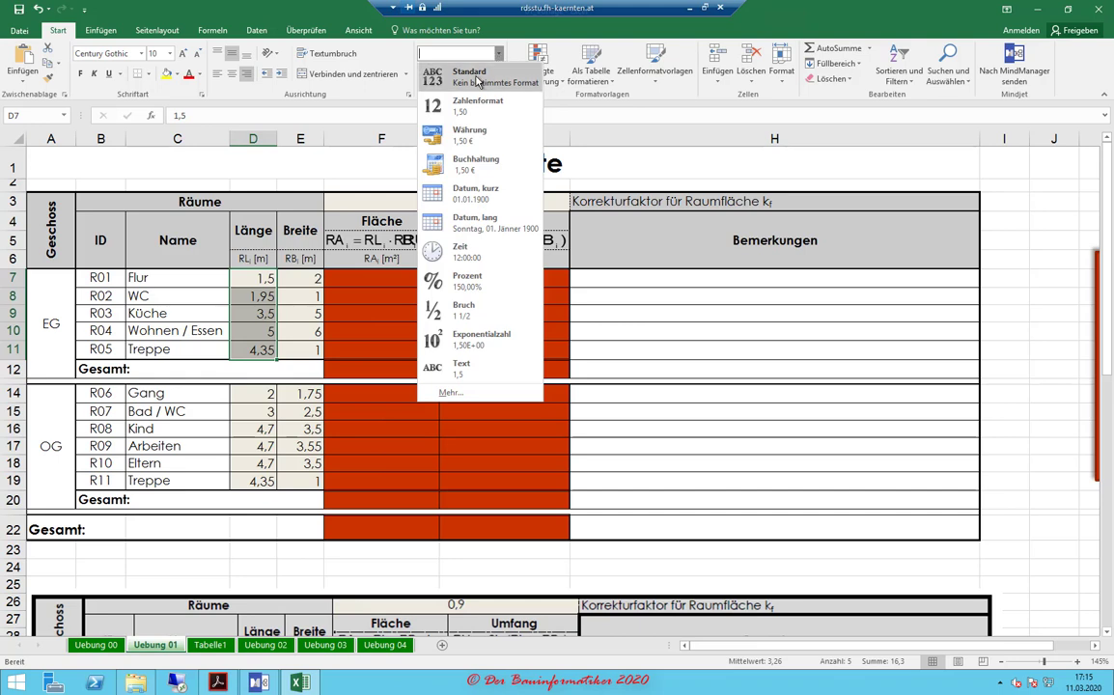
{"action": "left_click", "coordinate": [476, 82]}
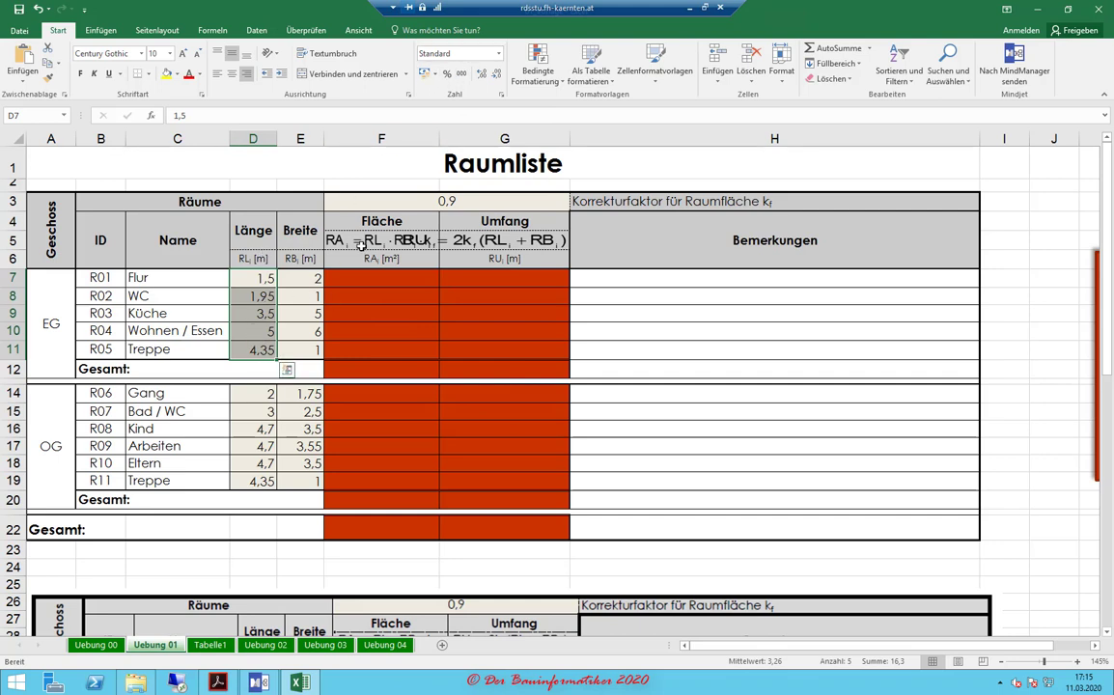
{"action": "left_click", "coordinate": [499, 55]}
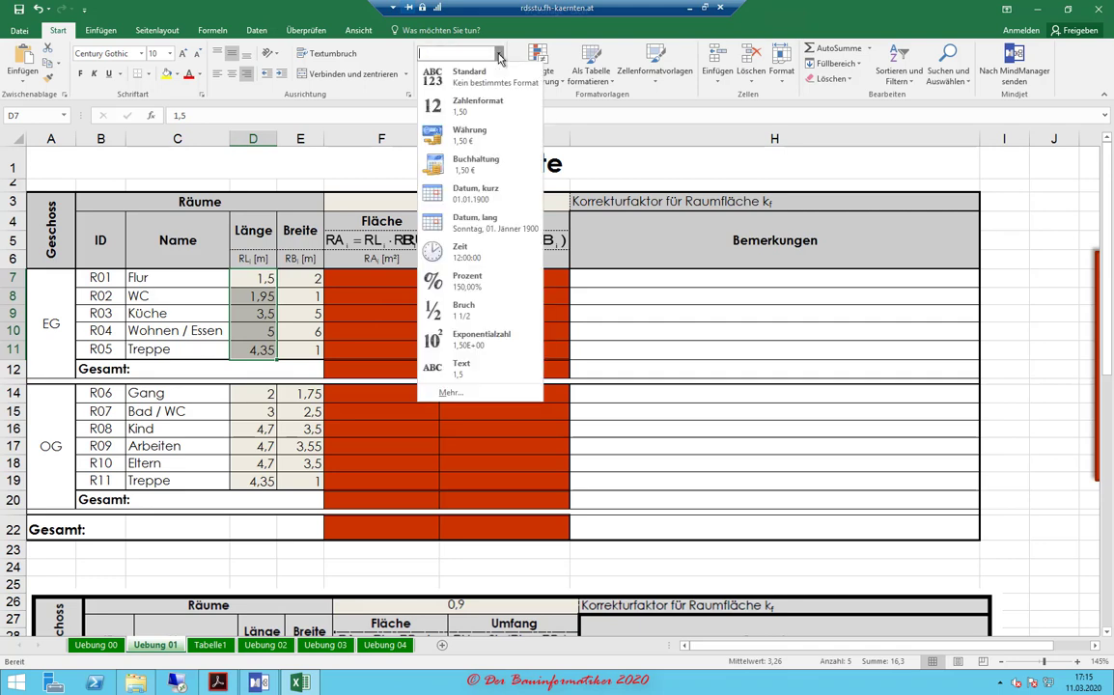
{"action": "left_click", "coordinate": [470, 109]}
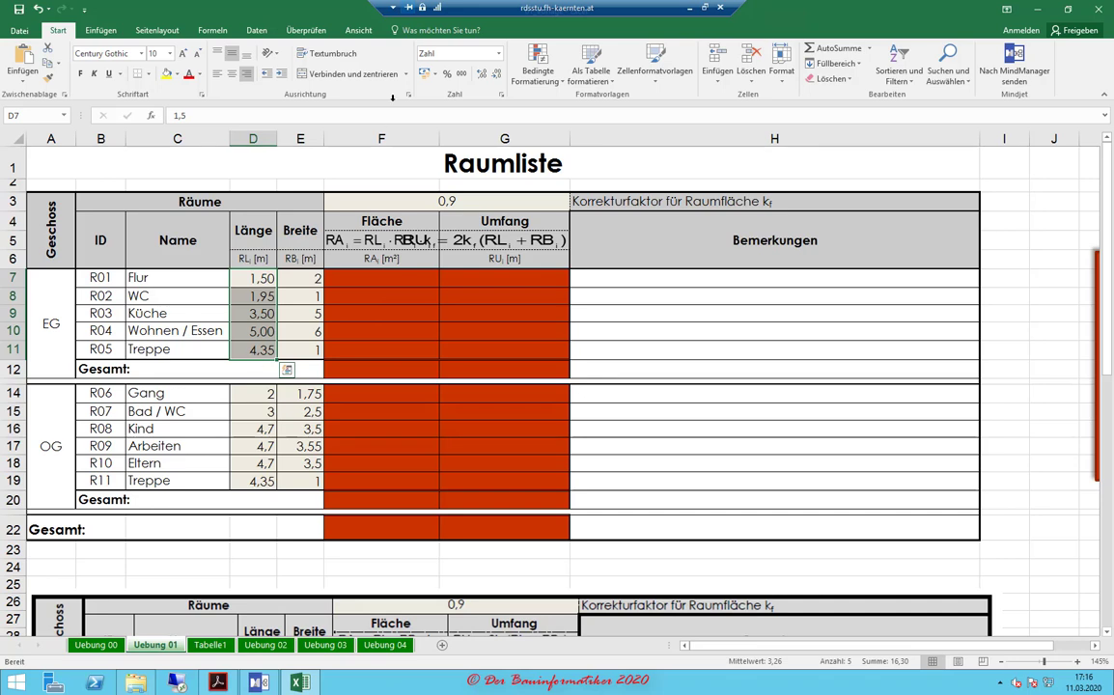
{"action": "left_click", "coordinate": [499, 55]}
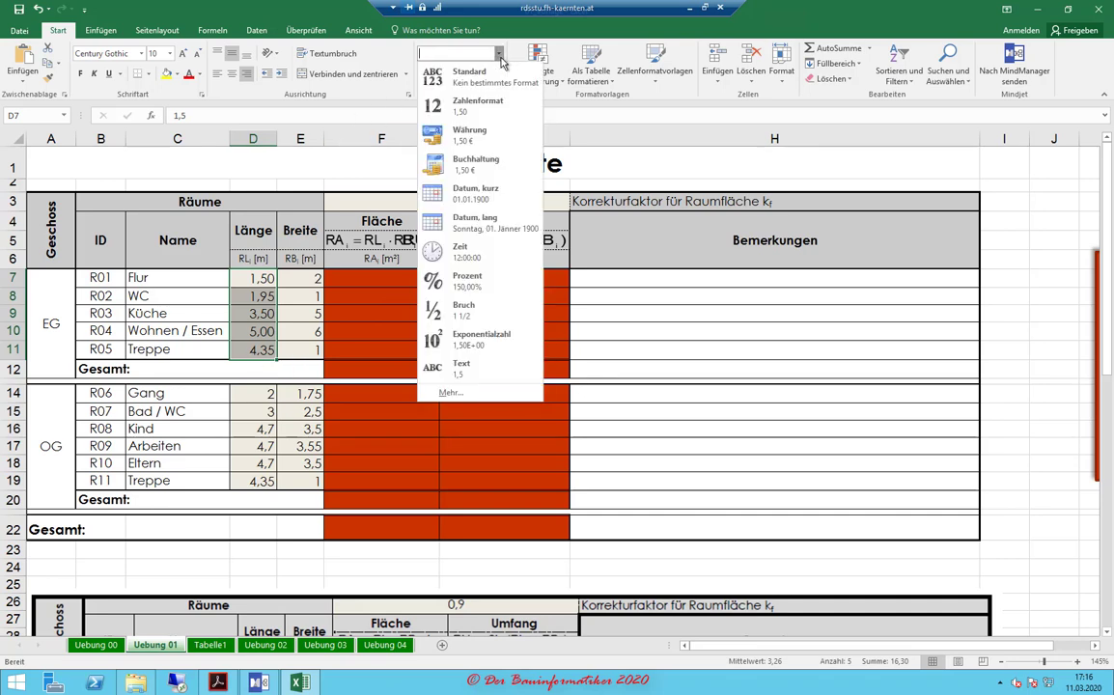
{"action": "left_click", "coordinate": [454, 137]}
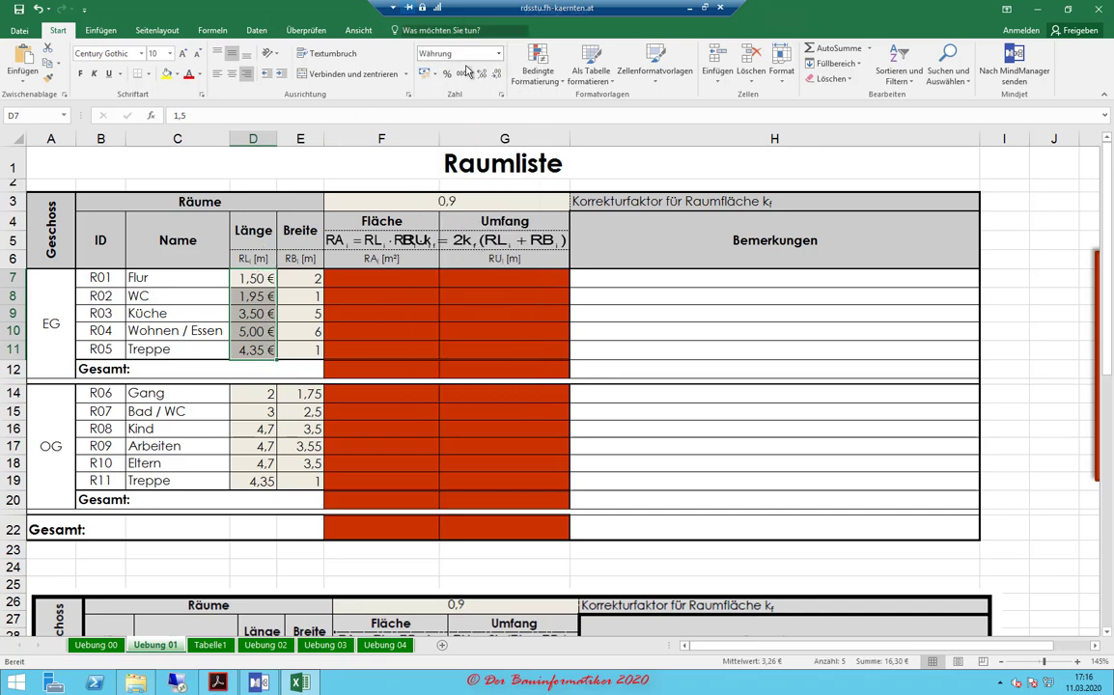
- Cycle D7:D11 through Prozent, Bruch and Wissenschaft formats, ending on Datum, lang
{"action": "left_click", "coordinate": [500, 54]}
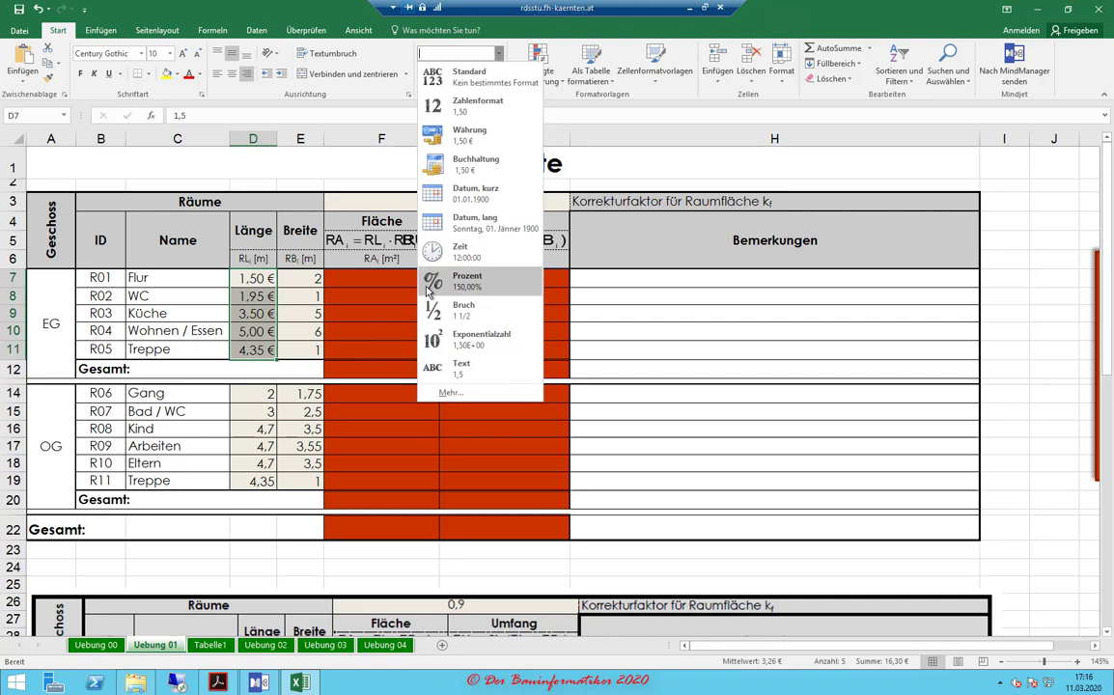
{"action": "left_click", "coordinate": [467, 280]}
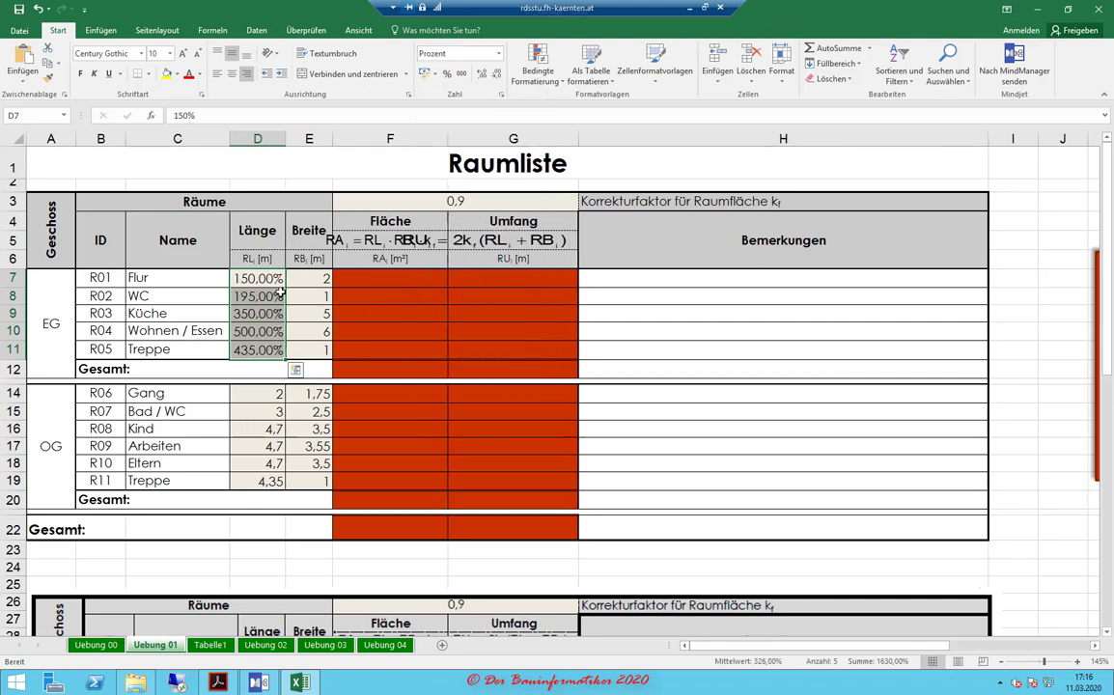
{"action": "left_click", "coordinate": [499, 55]}
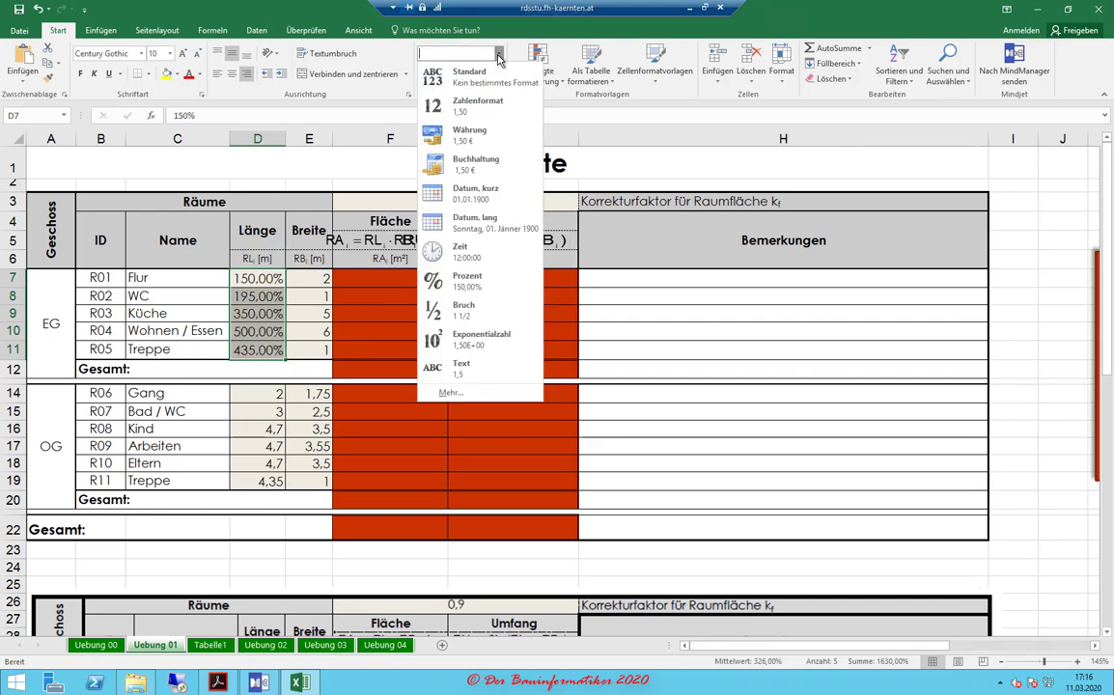
{"action": "left_click", "coordinate": [456, 309]}
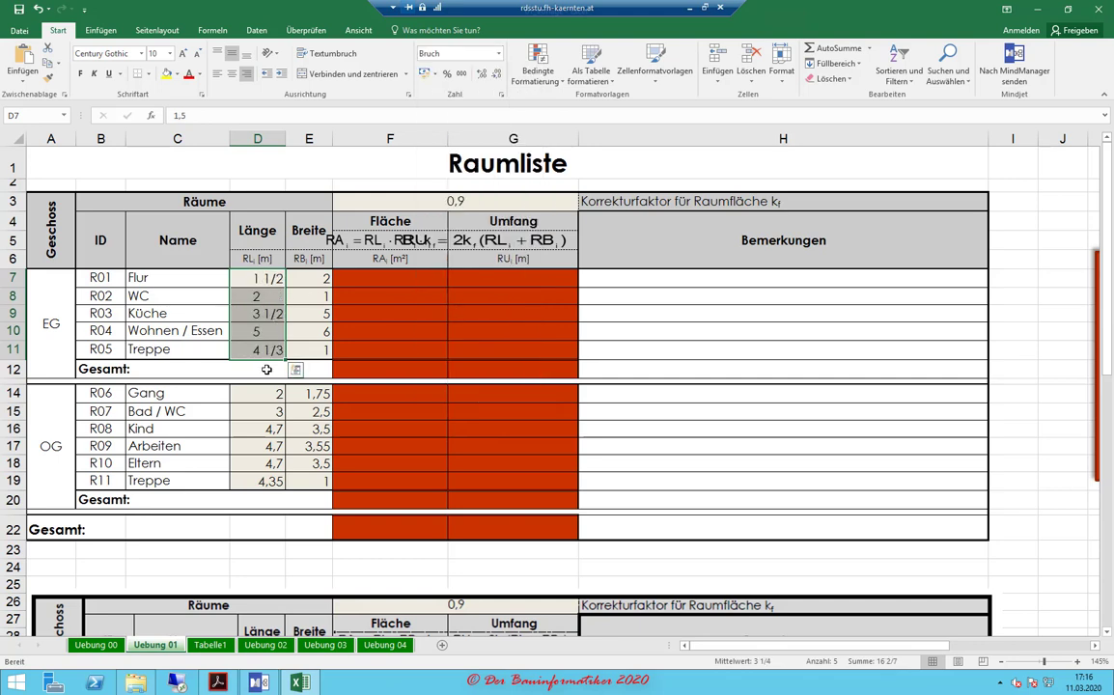
{"action": "left_click", "coordinate": [499, 55]}
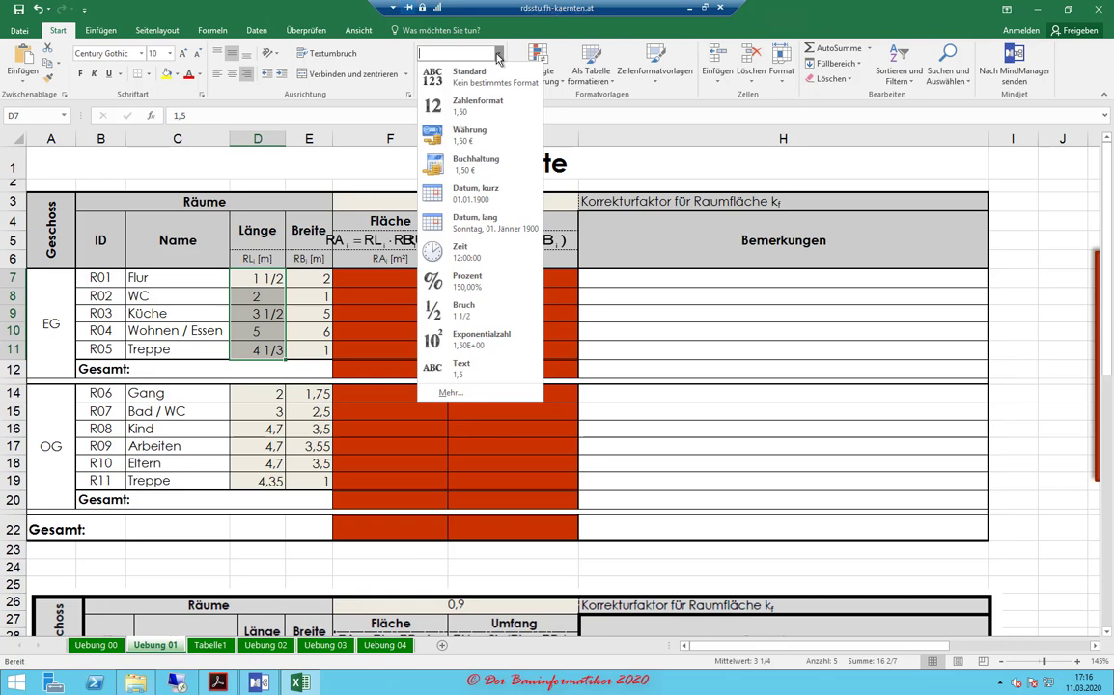
{"action": "left_click", "coordinate": [473, 337]}
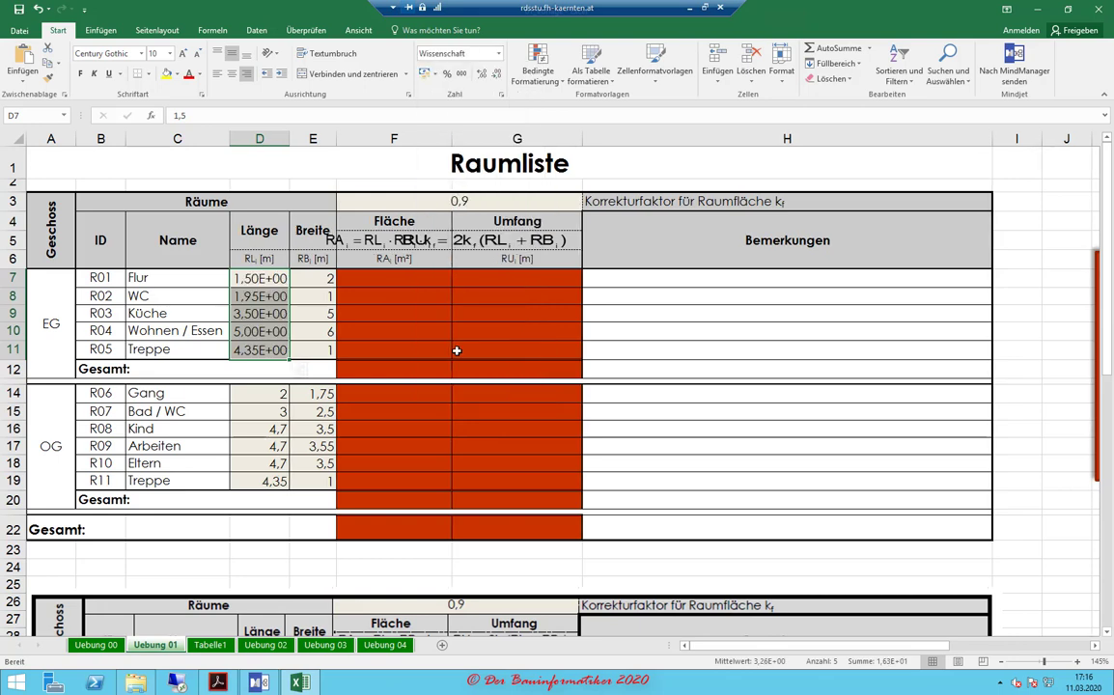
{"action": "left_click", "coordinate": [499, 55]}
{"action": "left_click", "coordinate": [461, 214]}
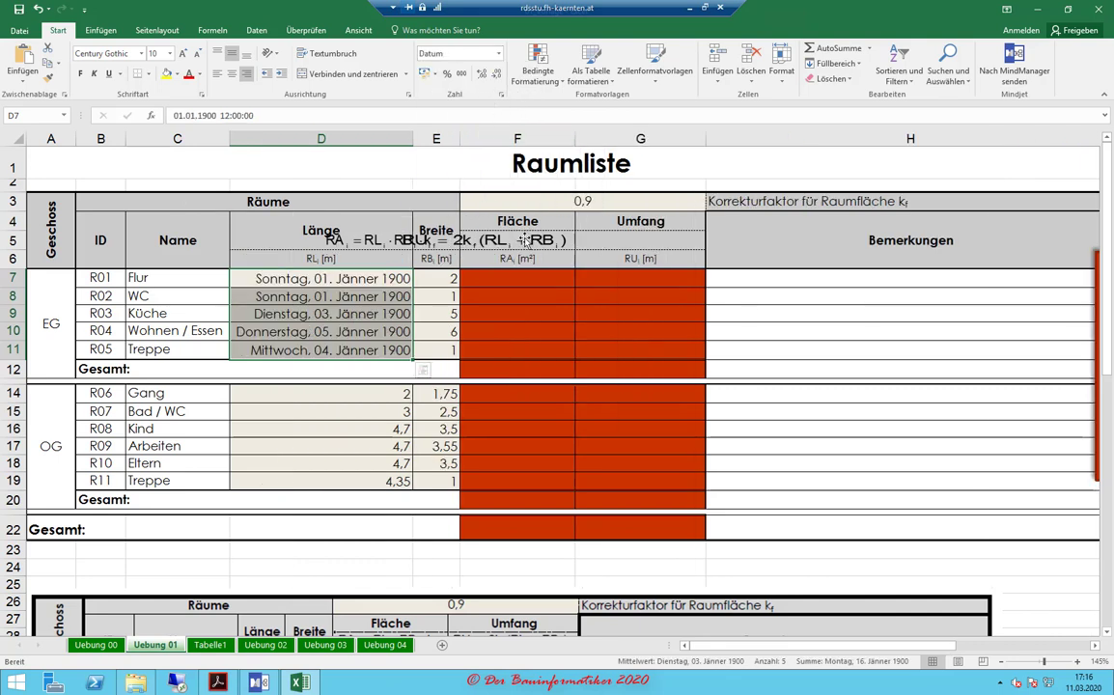
- Move the RU equation beside Umfang and the RA equation into Fläche, then reselect D7:D11
{"action": "left_click_drag", "start_coordinate": [524, 241], "coordinate": [809, 246]}
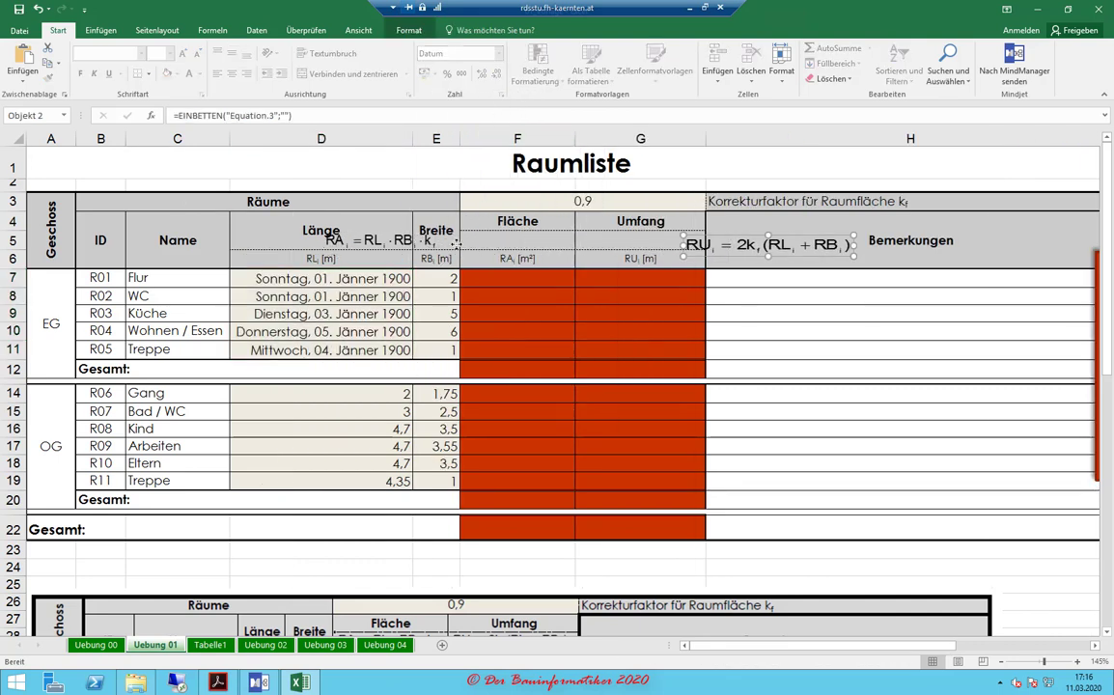
{"action": "mouse_move", "coordinate": [457, 244]}
{"action": "left_mouse_down"}
{"action": "mouse_move", "coordinate": [506, 237]}
{"action": "mouse_move", "coordinate": [492, 242]}
{"action": "left_mouse_up"}
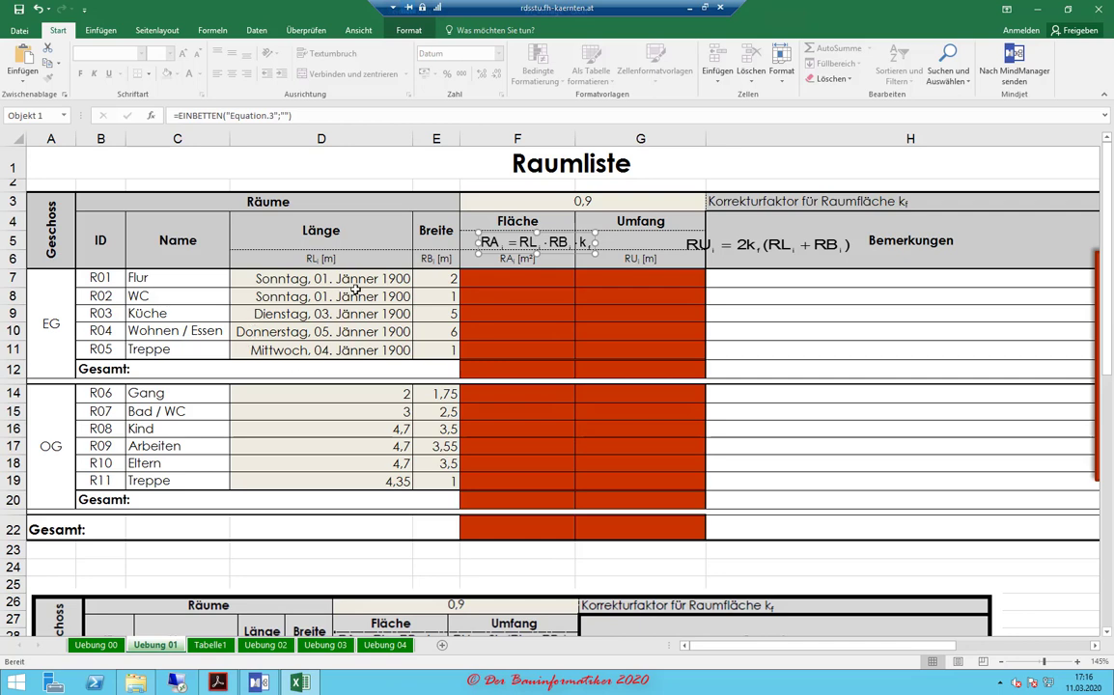
{"action": "left_click_drag", "start_coordinate": [355, 284], "coordinate": [342, 349]}
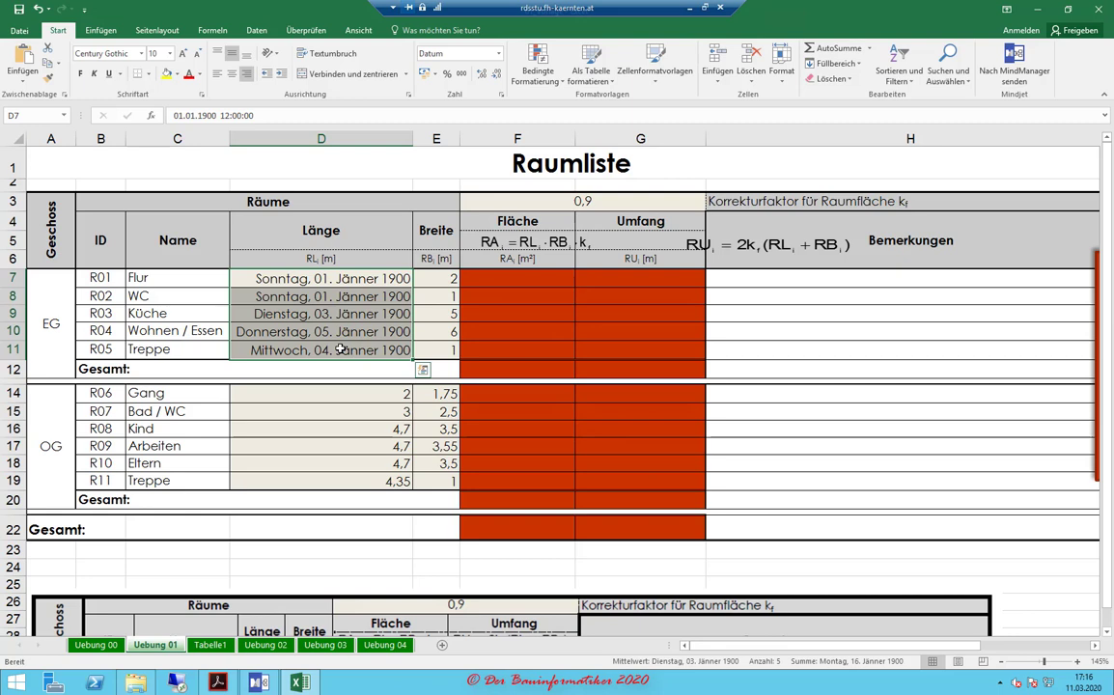
- Switch D7:D11 from dates to Standard, try Prozent, then return to plain numbers
{"action": "left_click", "coordinate": [498, 53]}
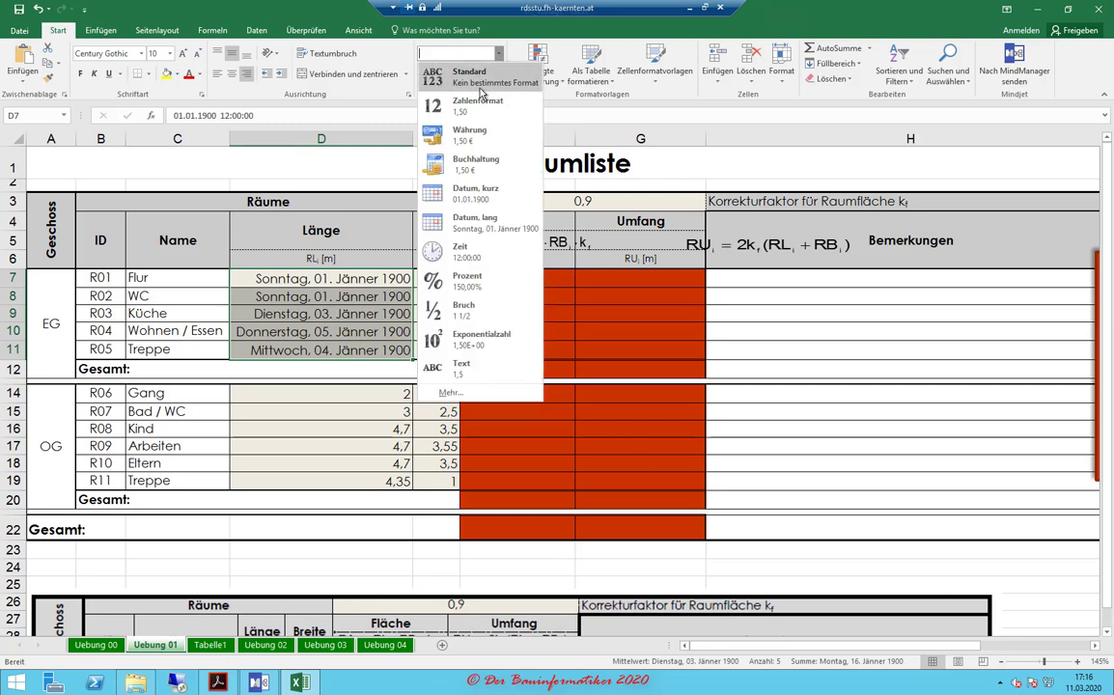
{"action": "left_click", "coordinate": [481, 90]}
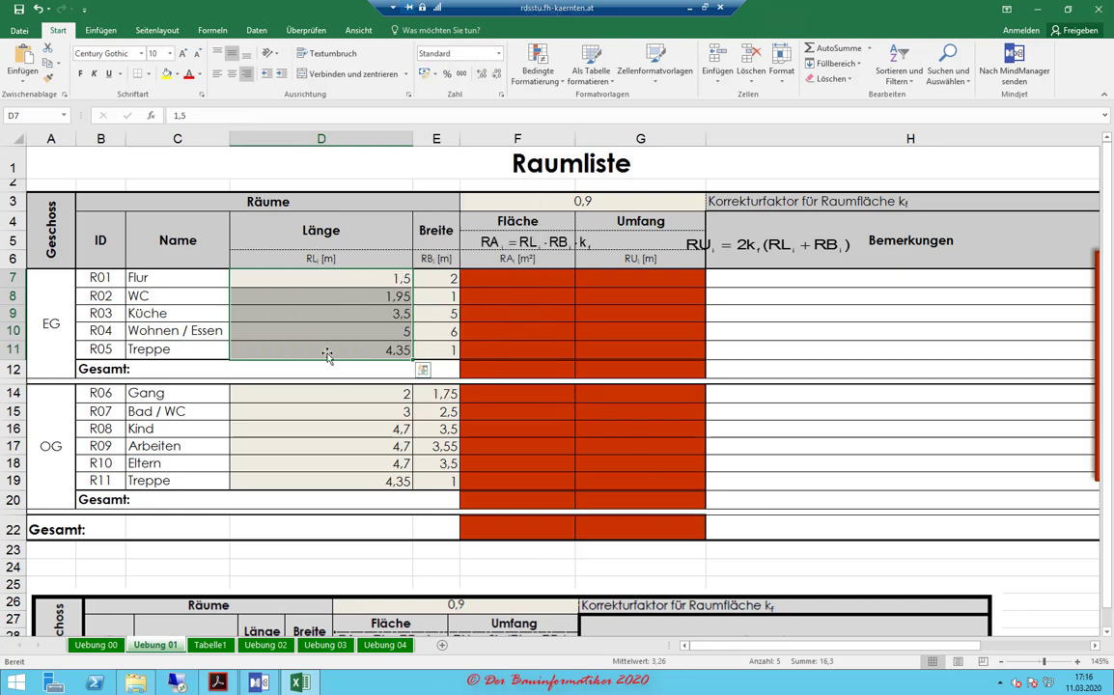
{"action": "scroll", "coordinate": [324, 364], "scroll_direction": "down", "scroll_amount": 3}
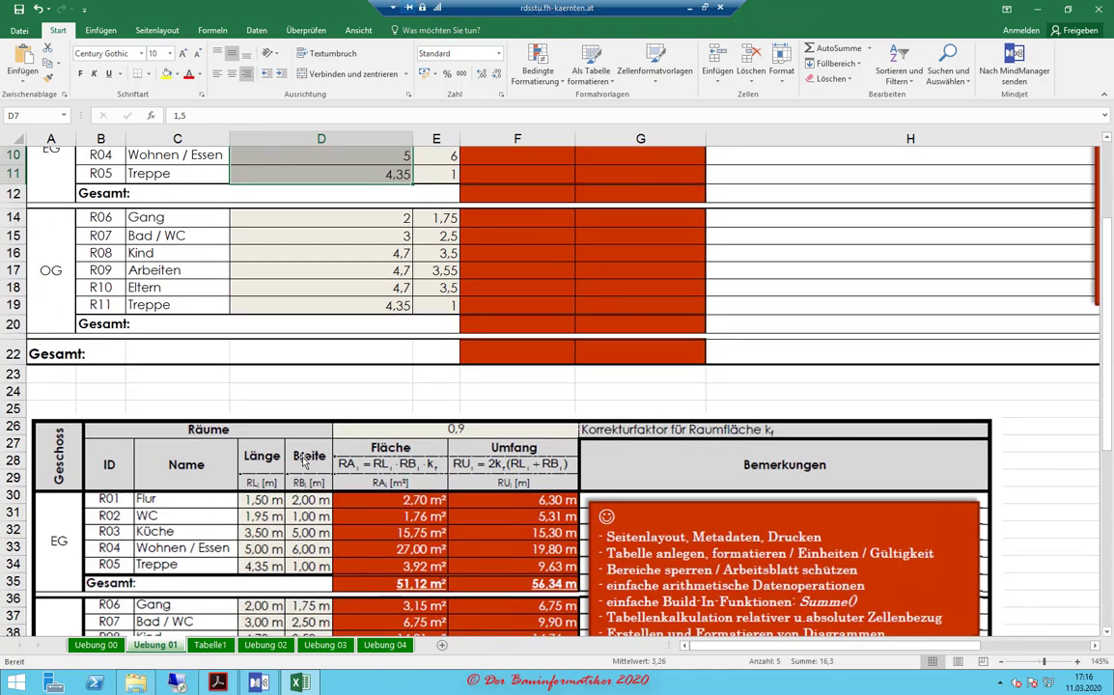
{"action": "scroll", "coordinate": [307, 425], "scroll_direction": "up", "scroll_amount": 3}
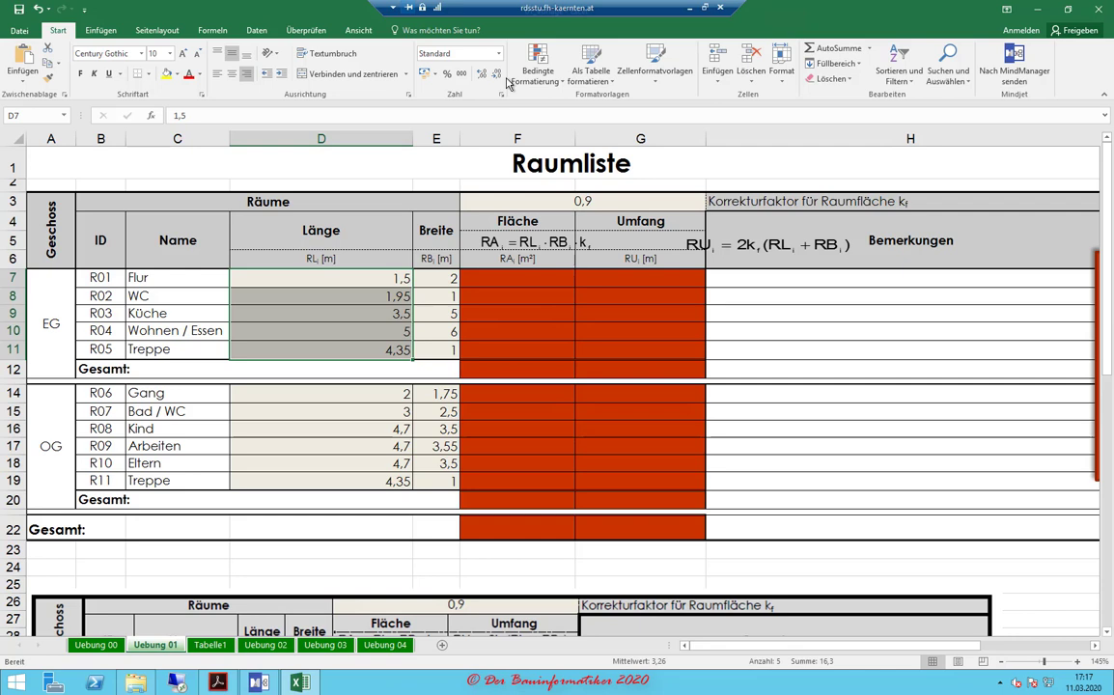
{"action": "left_click", "coordinate": [449, 76]}
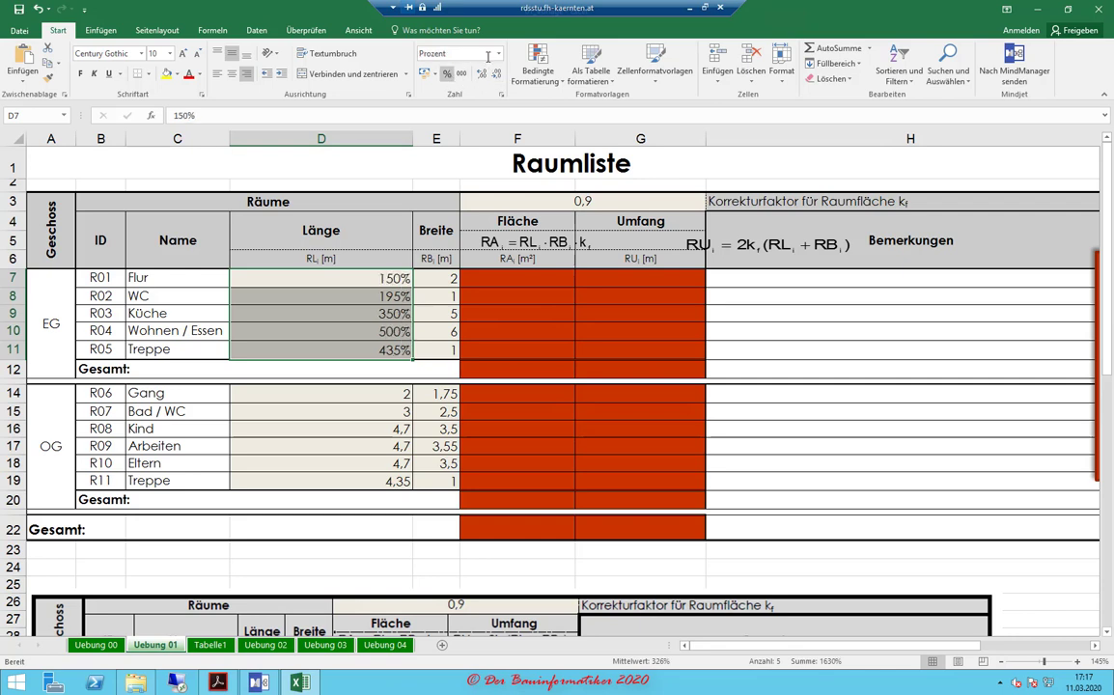
{"action": "left_click", "coordinate": [498, 53]}
{"action": "left_click", "coordinate": [458, 73]}
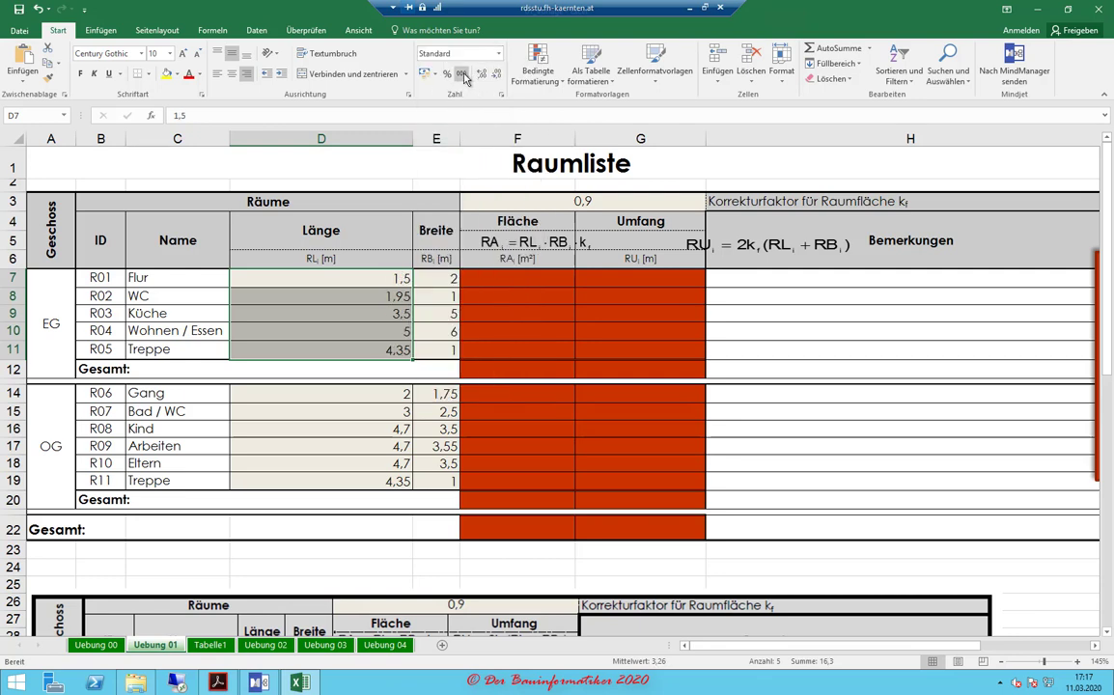
- Apply the 000 format and adjust decimals until D7:D11 show two decimals, 1,50 to 4,35
{"action": "left_click", "coordinate": [464, 74]}
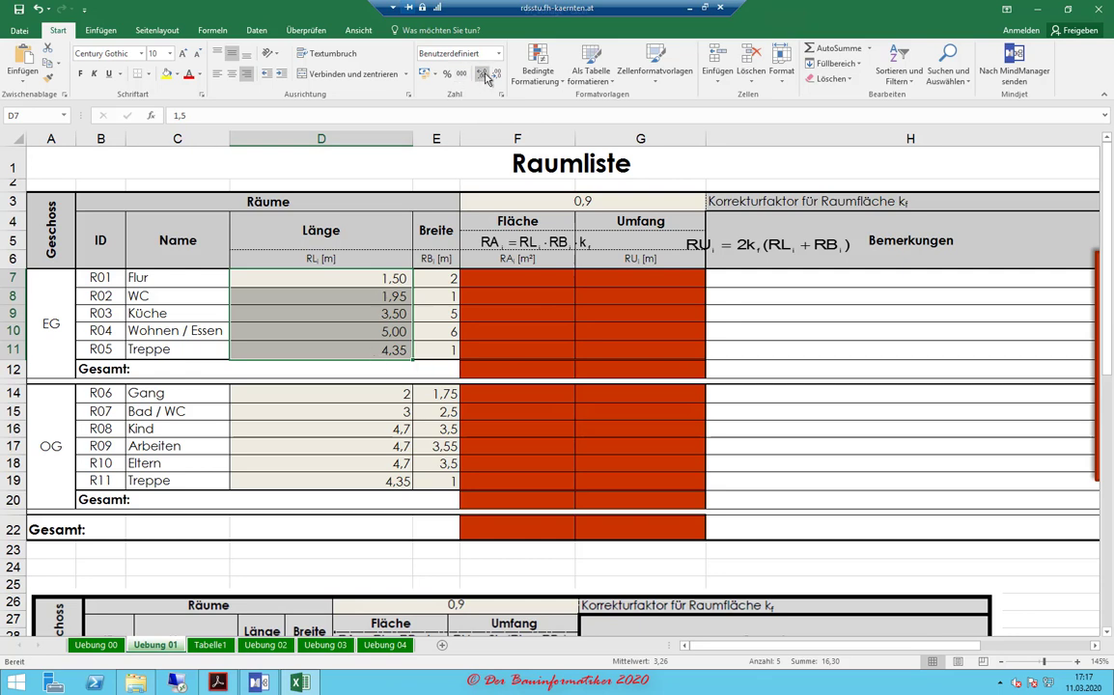
{"action": "left_click", "coordinate": [482, 75]}
{"action": "left_click", "coordinate": [483, 75]}
{"action": "double_click", "coordinate": [486, 77]}
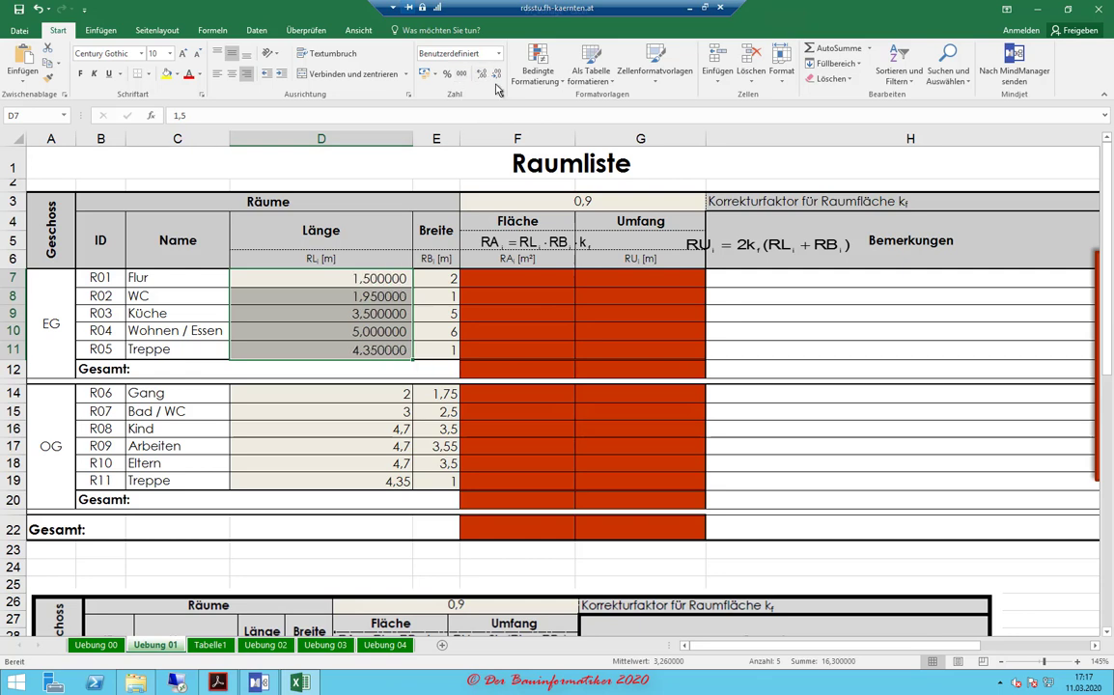
{"action": "triple_click", "coordinate": [497, 78]}
{"action": "double_click", "coordinate": [497, 78]}
{"action": "left_click", "coordinate": [497, 77]}
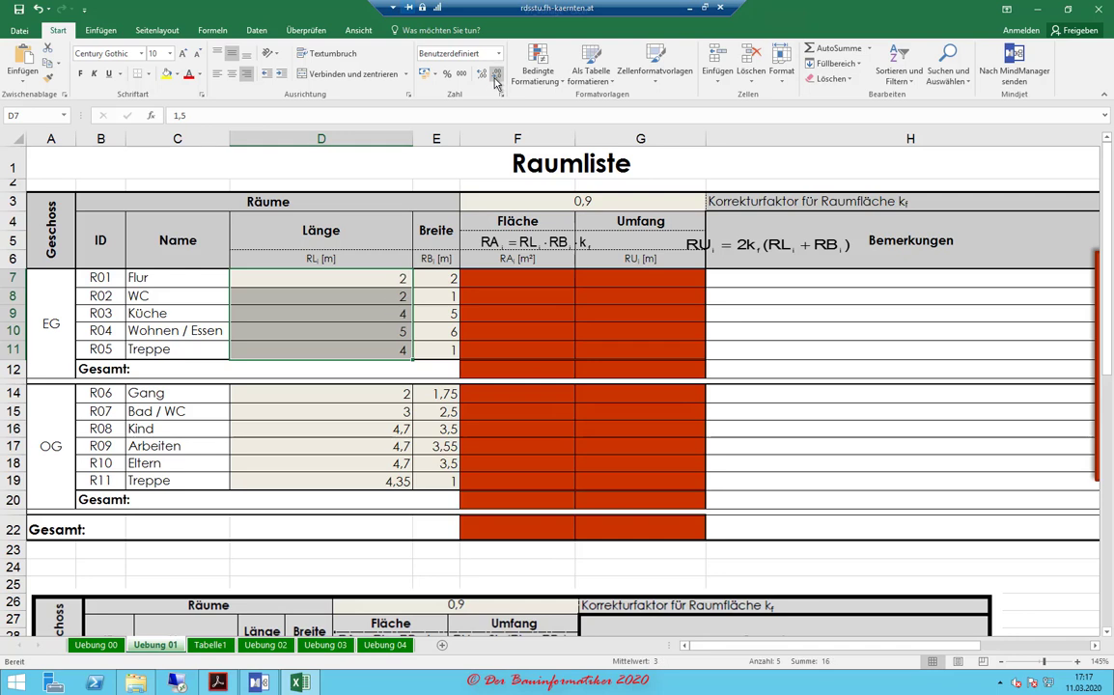
{"action": "left_click", "coordinate": [482, 75]}
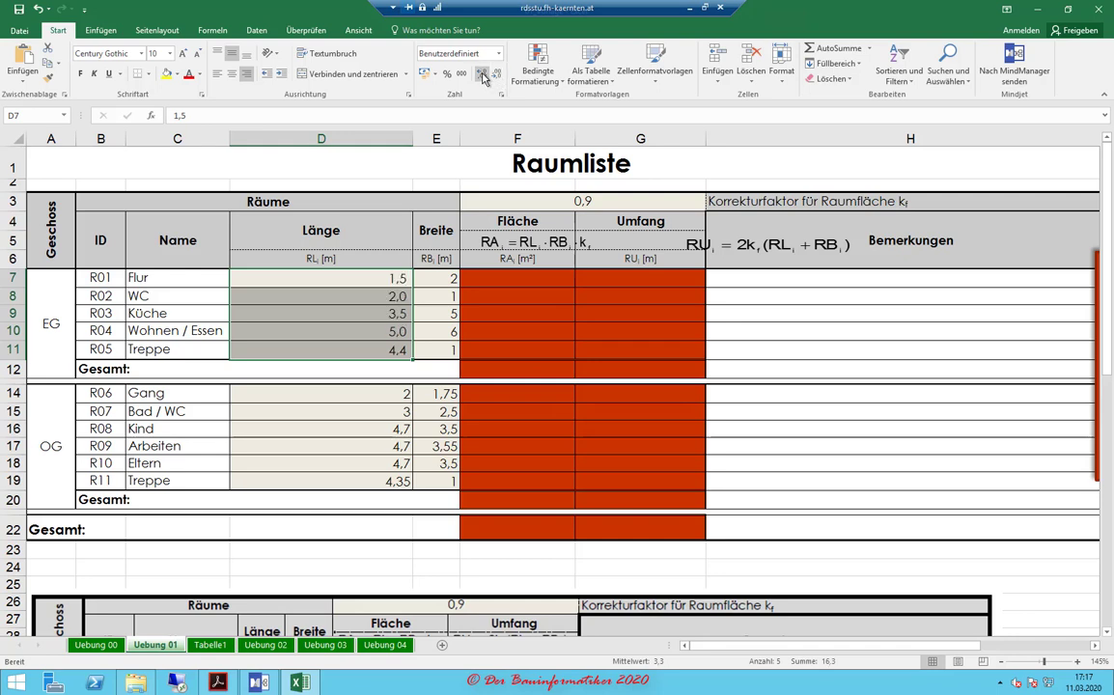
{"action": "left_click", "coordinate": [481, 74]}
{"action": "left_click", "coordinate": [436, 75]}
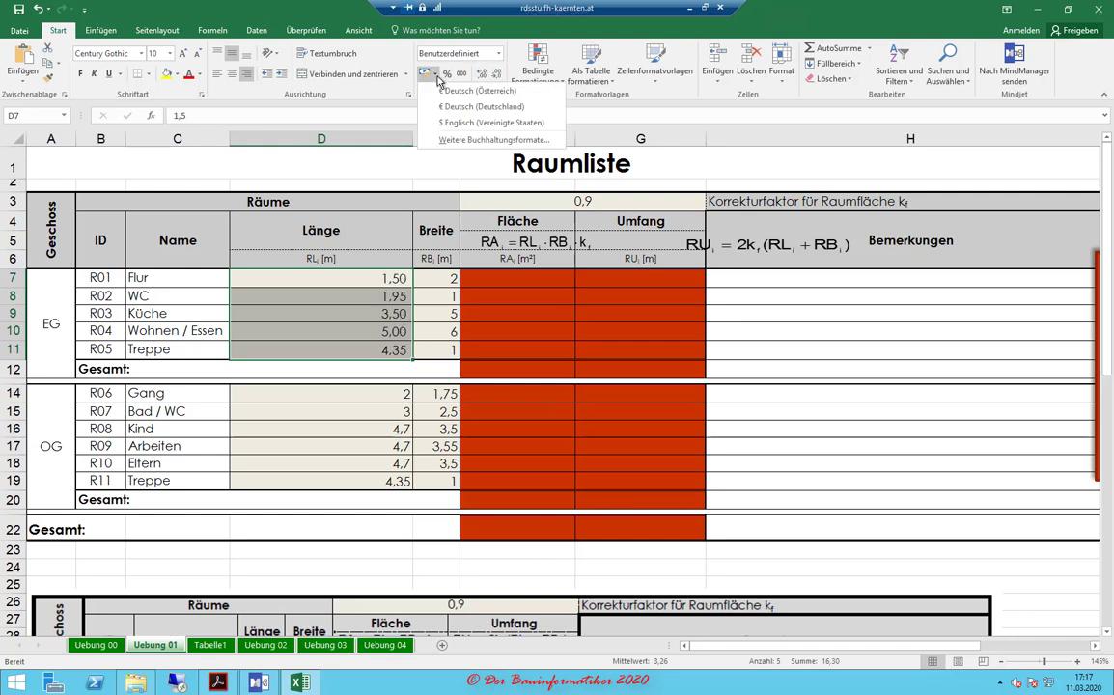
{"action": "left_click", "coordinate": [438, 76]}
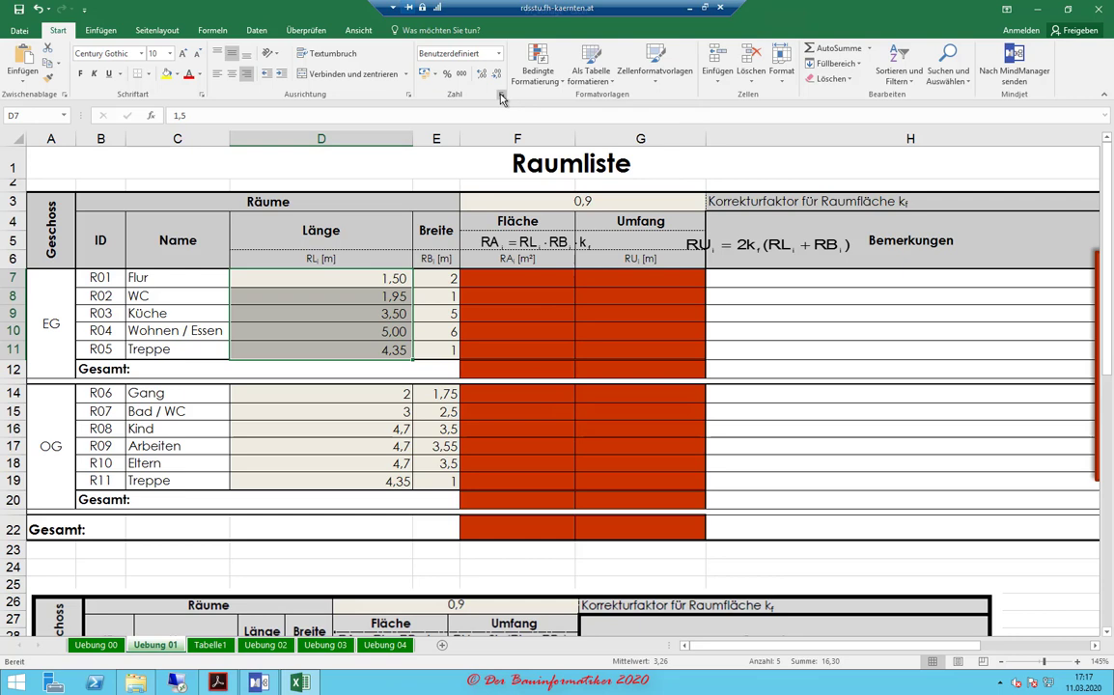
- In Zellen formatieren, try Zahl with 3 decimals, then Währung with no currency symbol
{"action": "left_click", "coordinate": [501, 98]}
{"action": "left_click_drag", "start_coordinate": [441, 183], "coordinate": [468, 180]}
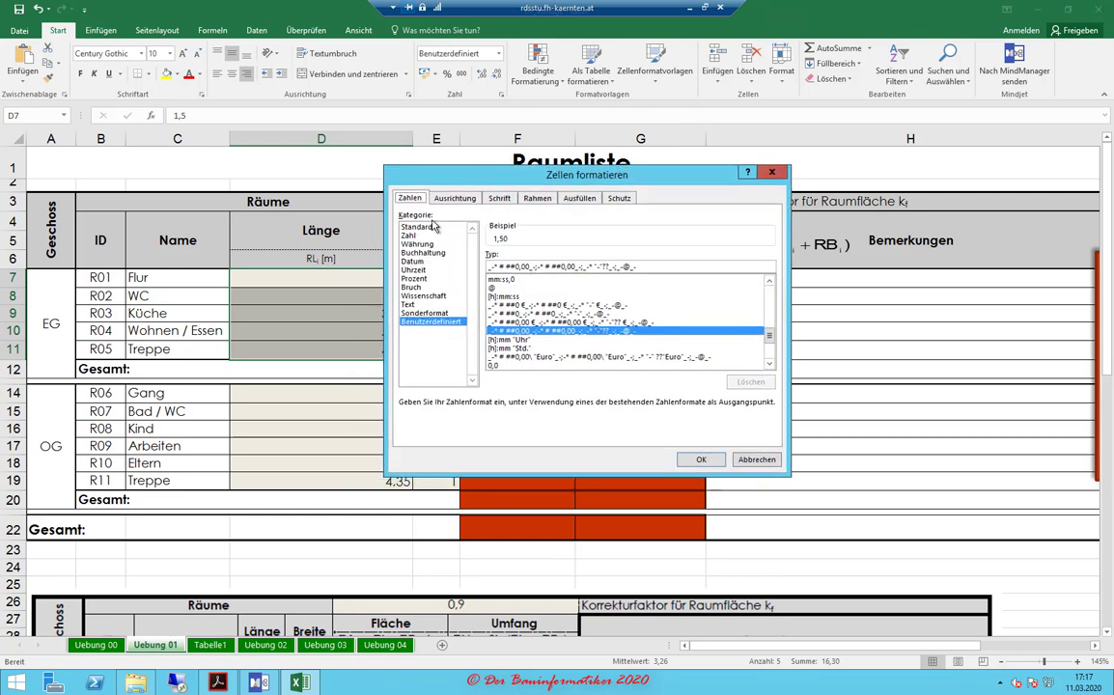
{"action": "left_click", "coordinate": [423, 227]}
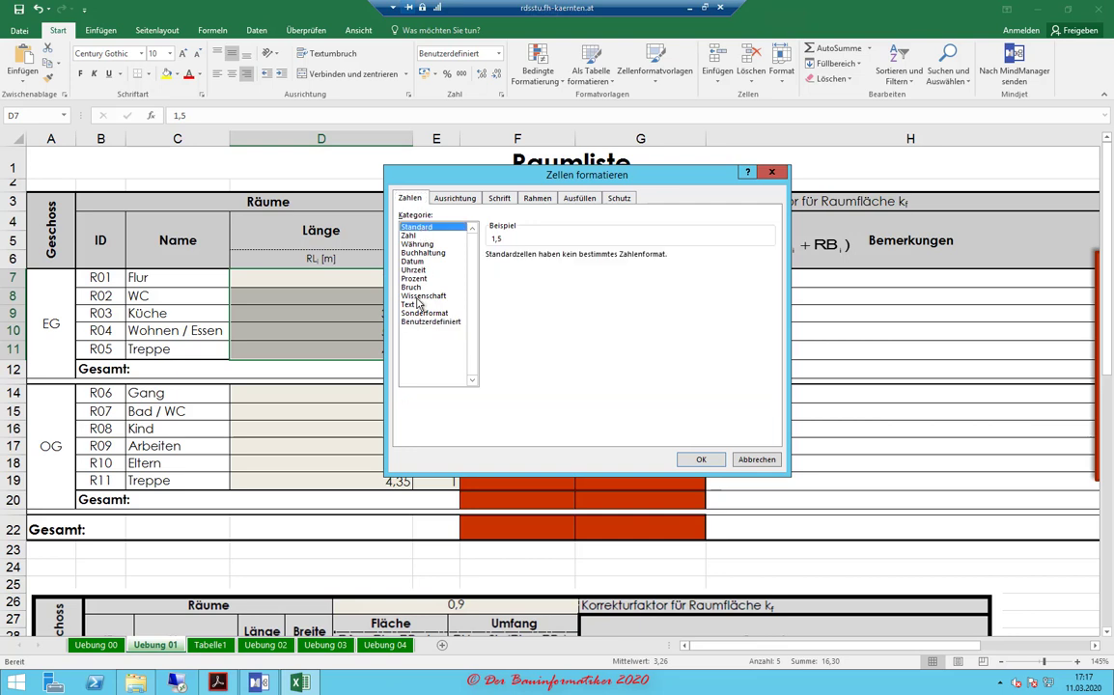
{"action": "left_click", "coordinate": [409, 236]}
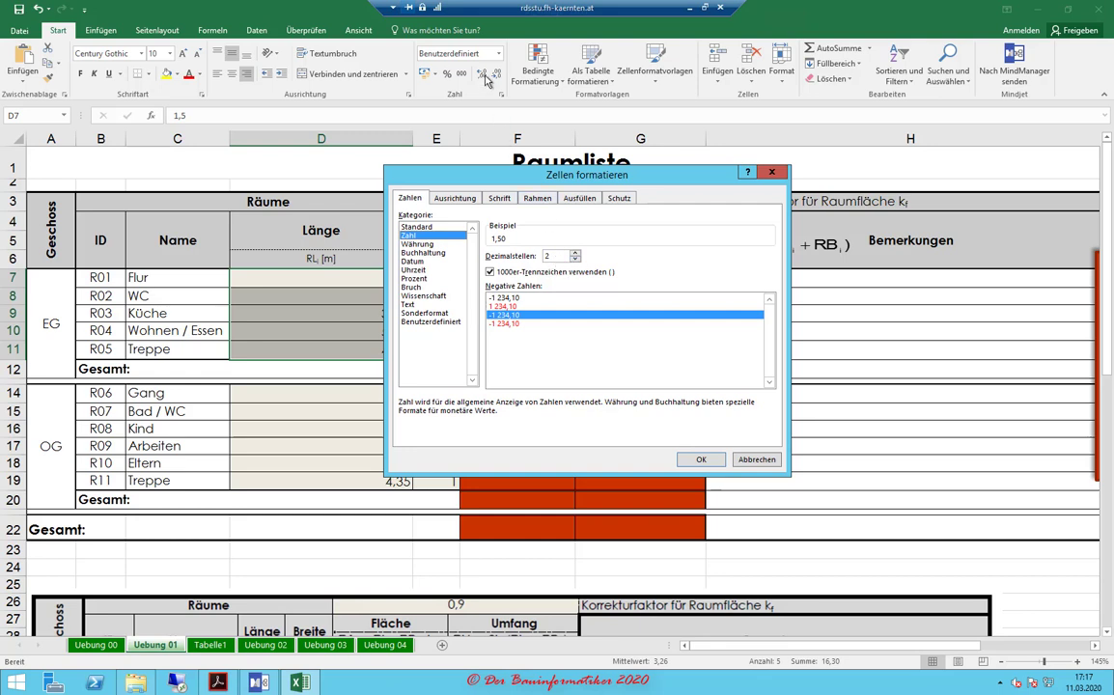
{"action": "left_click", "coordinate": [575, 252]}
{"action": "left_click_drag", "start_coordinate": [546, 176], "coordinate": [758, 179]}
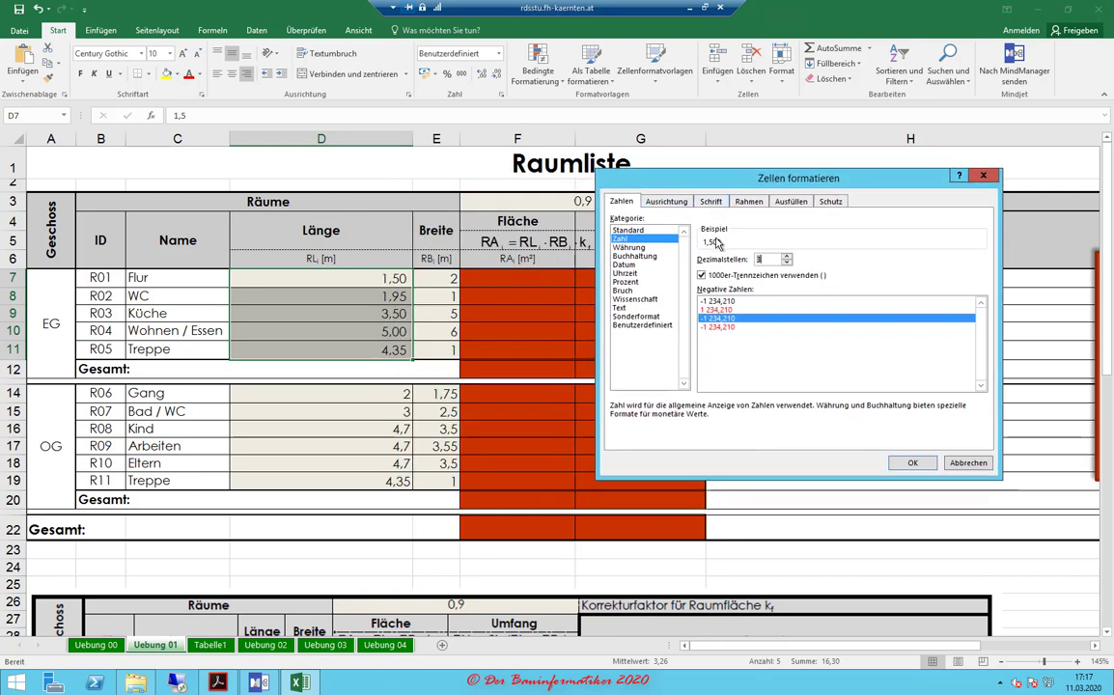
{"action": "left_click", "coordinate": [628, 247]}
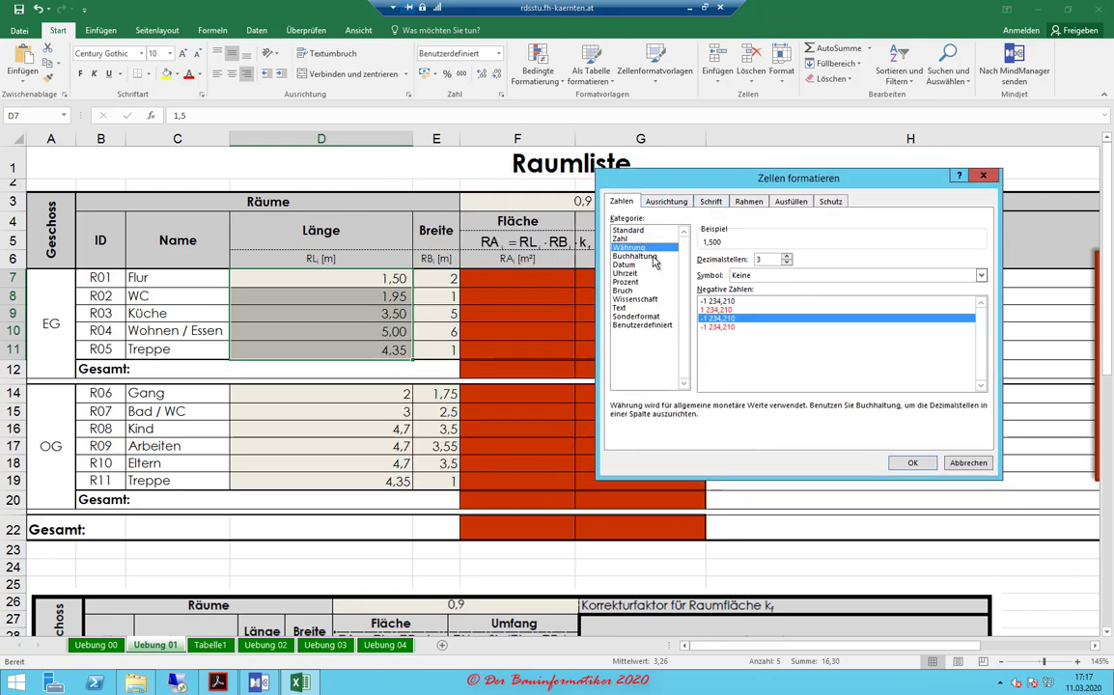
{"action": "left_click", "coordinate": [764, 275]}
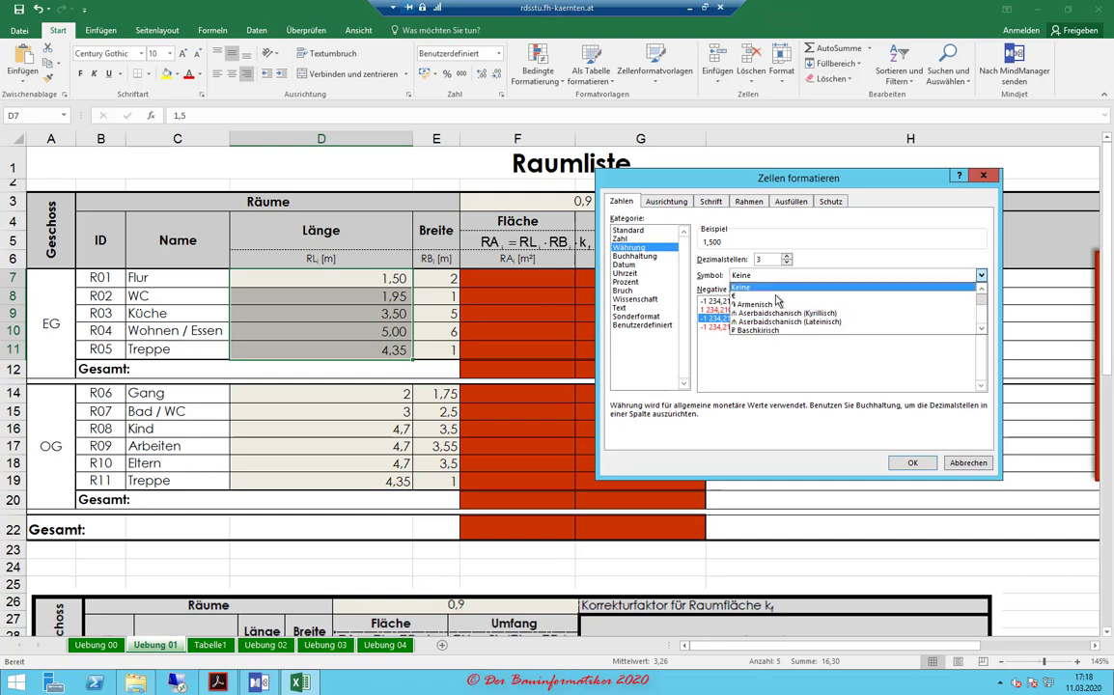
{"action": "left_click", "coordinate": [895, 252]}
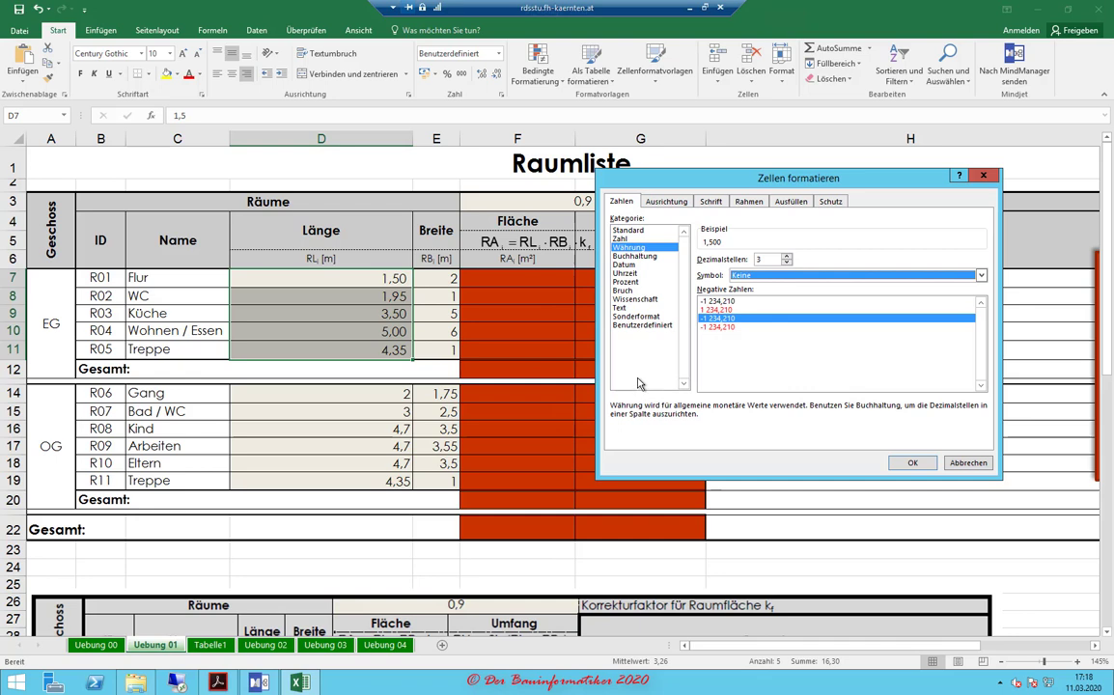
- Choose the Benutzerdefiniert format 0,00, previewing 1,50
{"action": "left_click", "coordinate": [635, 325]}
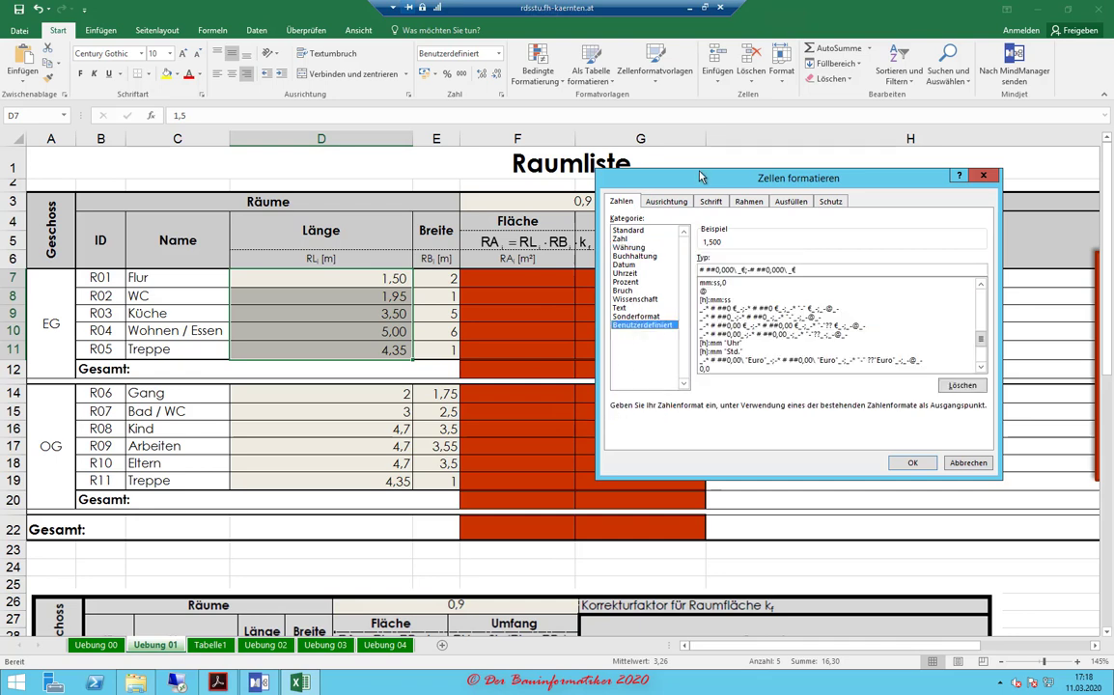
{"action": "left_click_drag", "start_coordinate": [701, 176], "coordinate": [607, 164]}
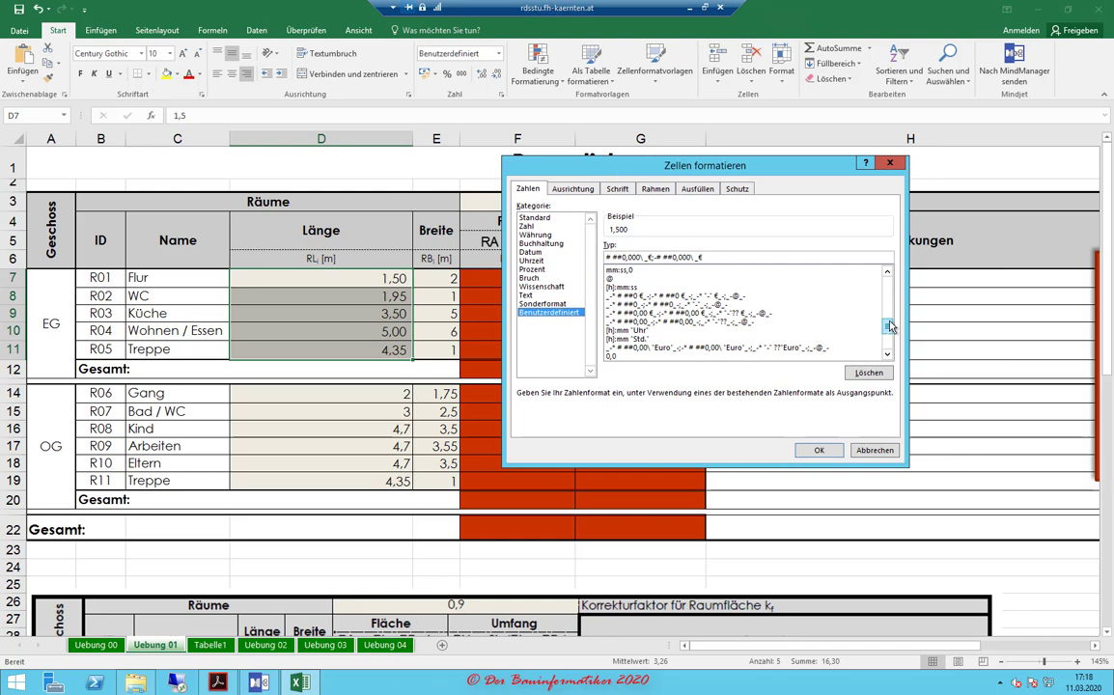
{"action": "left_click_drag", "start_coordinate": [888, 326], "coordinate": [889, 282]}
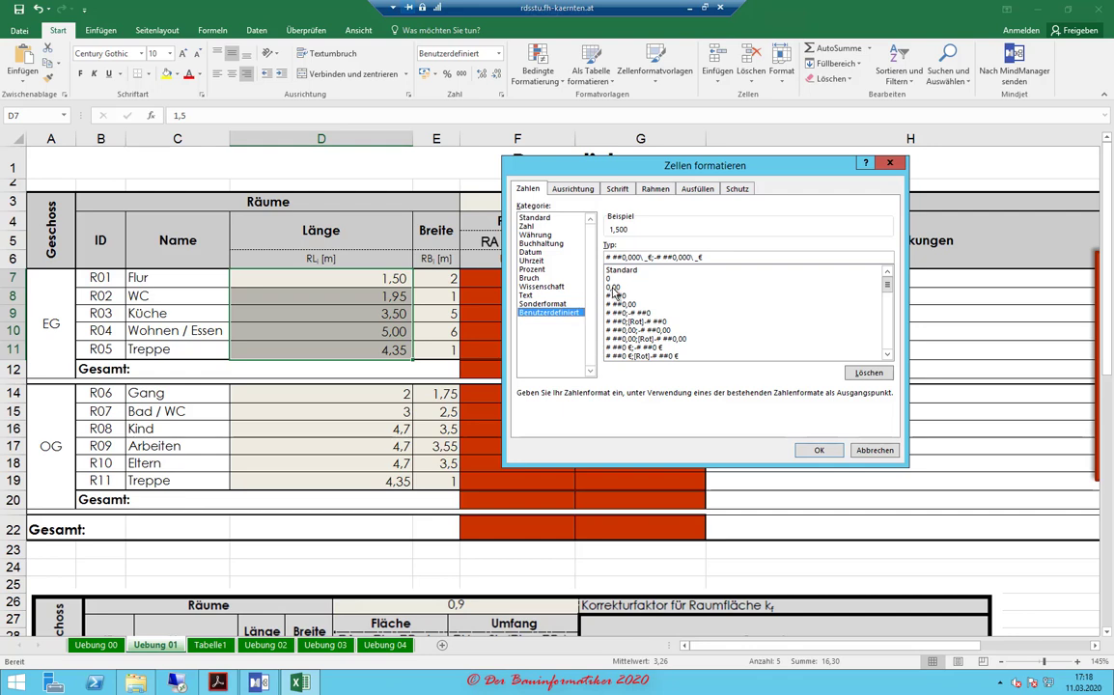
{"action": "left_click", "coordinate": [613, 288]}
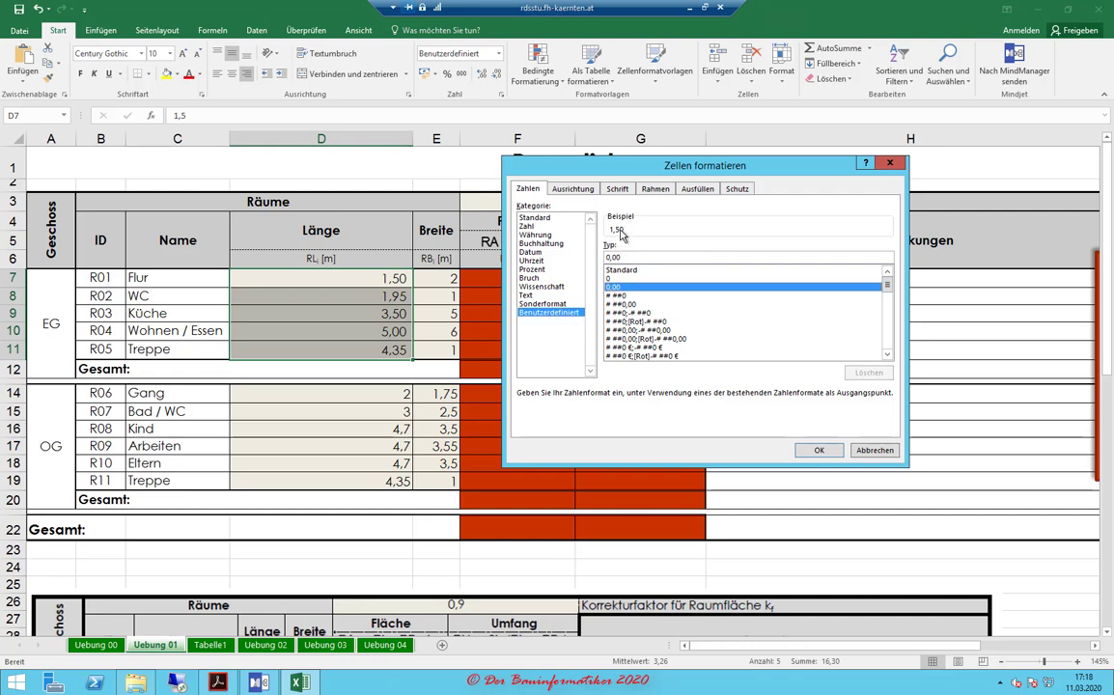
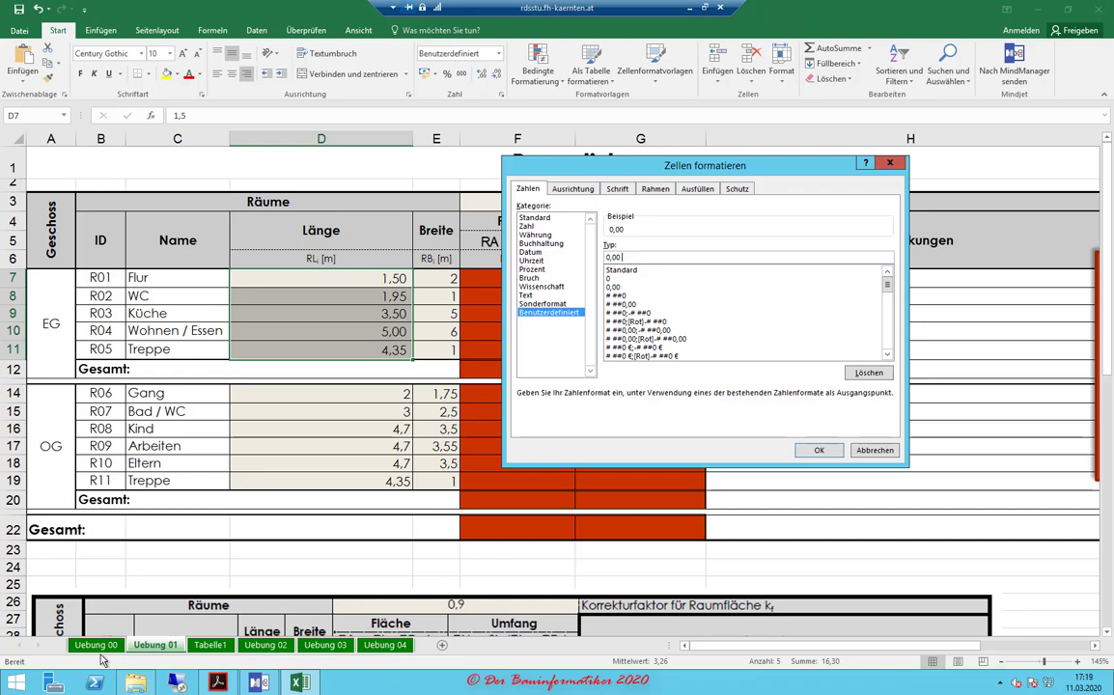
- Start the Bildschirmlupe (Magnifier) by searching 'lupe' from the Windows Start screen
{"action": "left_click", "coordinate": [17, 684]}
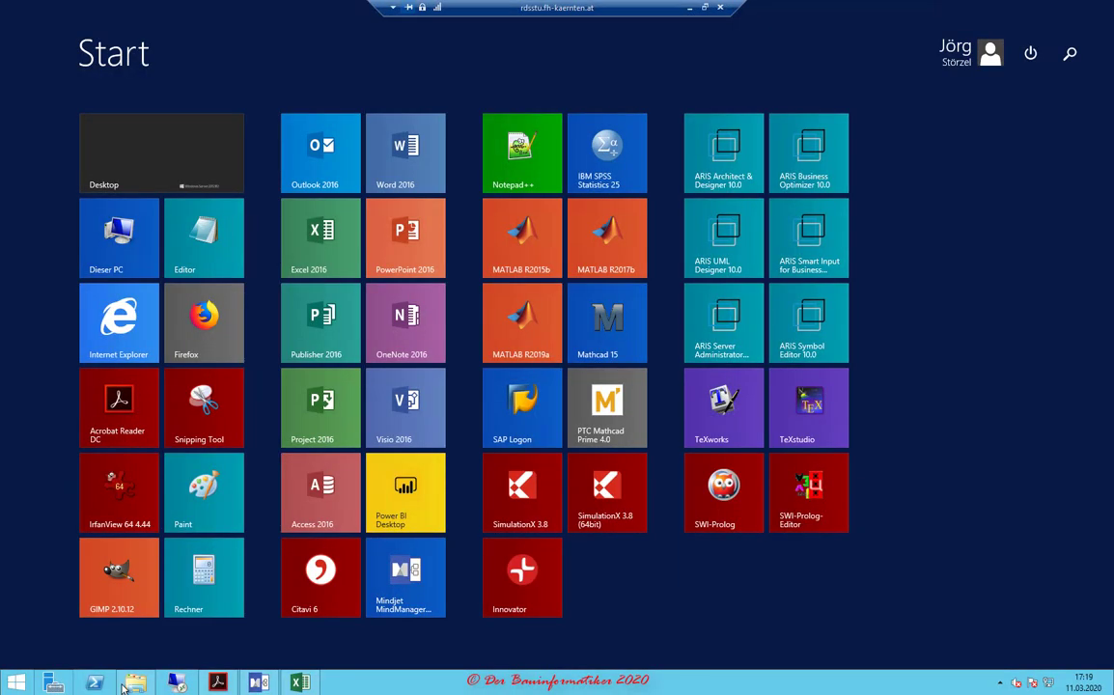
{"action": "left_click", "coordinate": [1069, 56]}
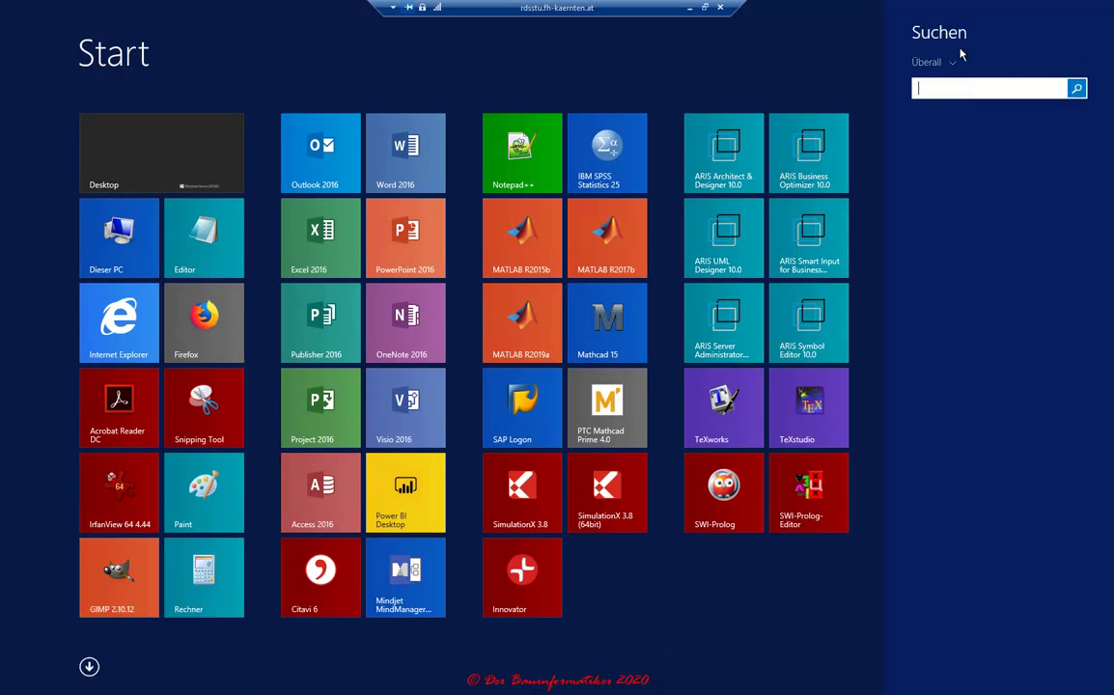
{"action": "type", "text": "lu"}
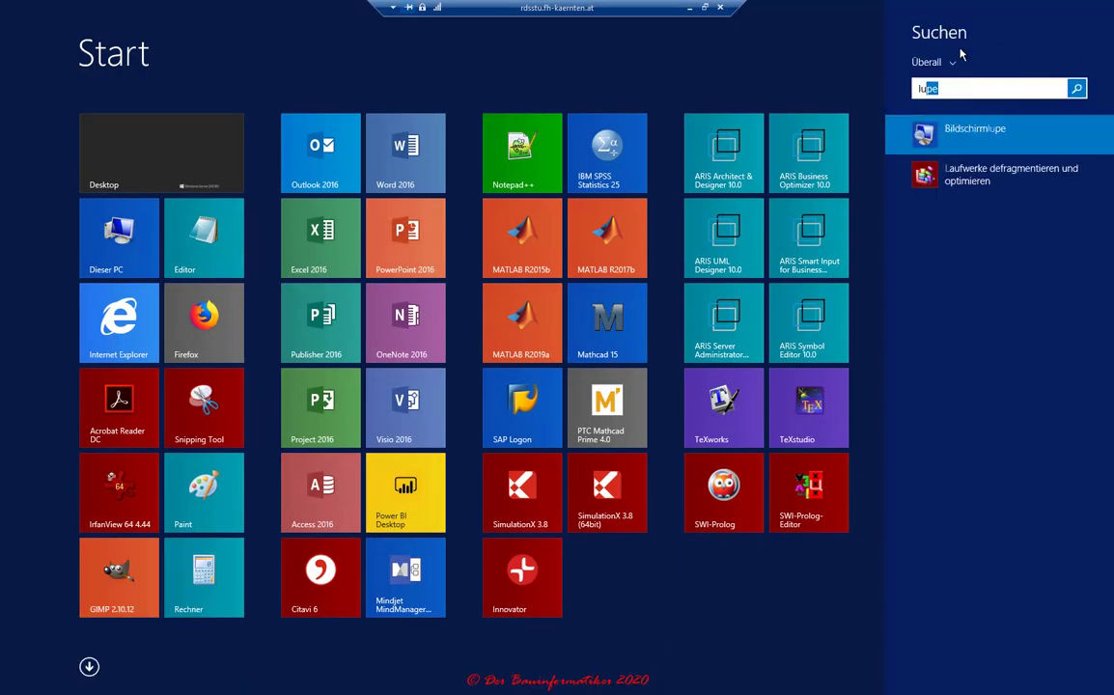
{"action": "type", "text": "pe"}
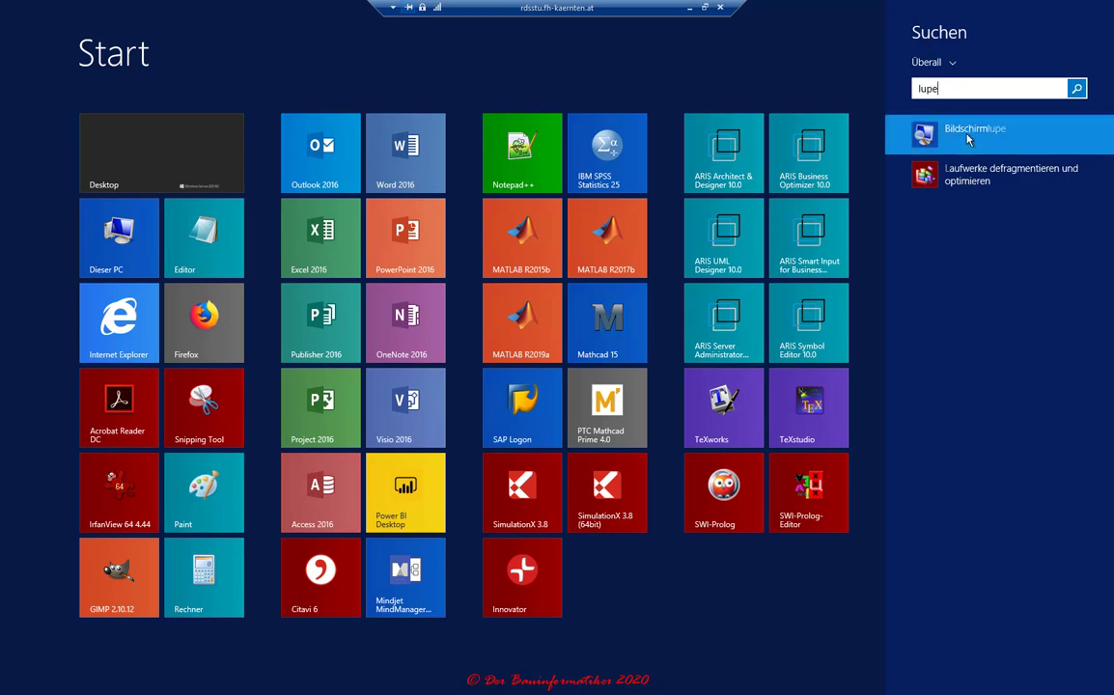
{"action": "left_click", "coordinate": [969, 135]}
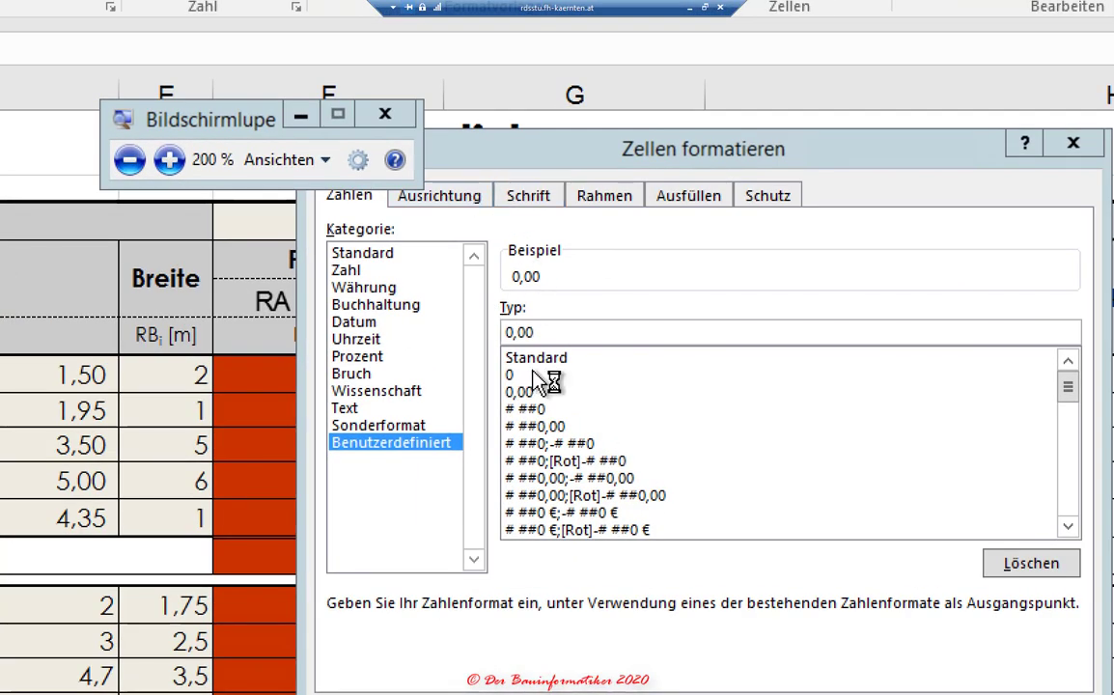
- Edit the custom Typ code toward 0,00" m", fixing quotes and the space, then pick # ##0,00
{"action": "left_click", "coordinate": [554, 331]}
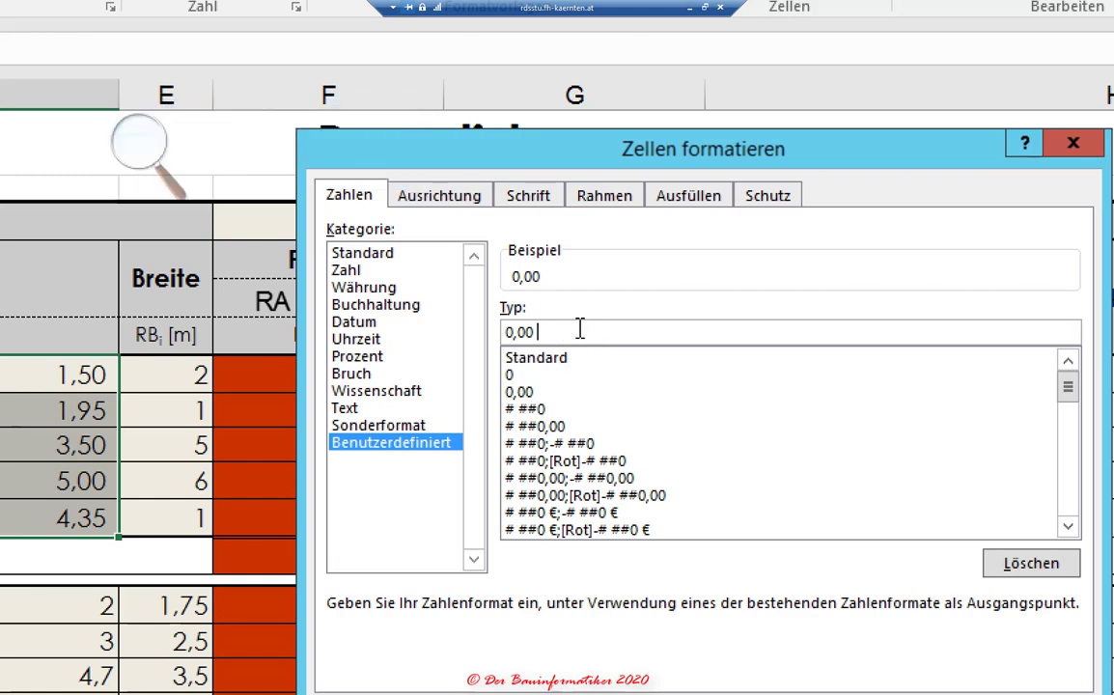
{"action": "type", "text": "\""}
{"action": "type", "text": "m"}
{"action": "type", "text": "\""}
{"action": "key", "text": "Left"}
{"action": "key", "text": "Left"}
{"action": "key", "text": "Left"}
{"action": "key", "text": "Delete"}
{"action": "type", "text": "\""}
{"action": "key", "text": "BackSpace"}
{"action": "type", "text": "\""}
{"action": "key", "text": "BackSpace"}
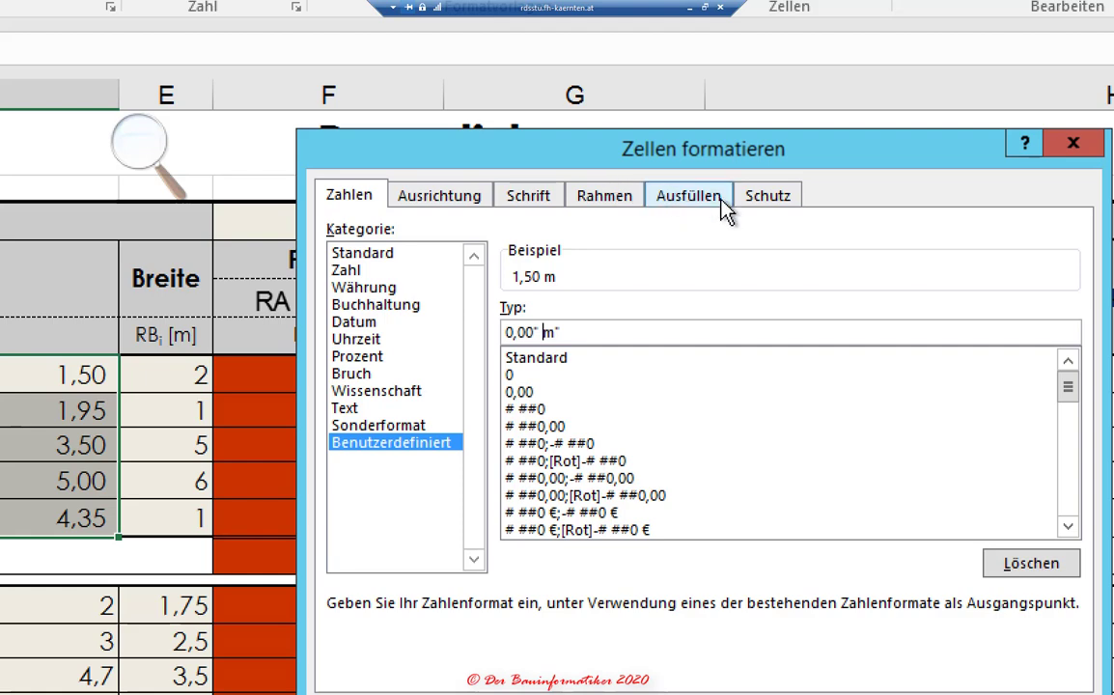
{"action": "left_click_drag", "start_coordinate": [622, 147], "coordinate": [503, 87]}
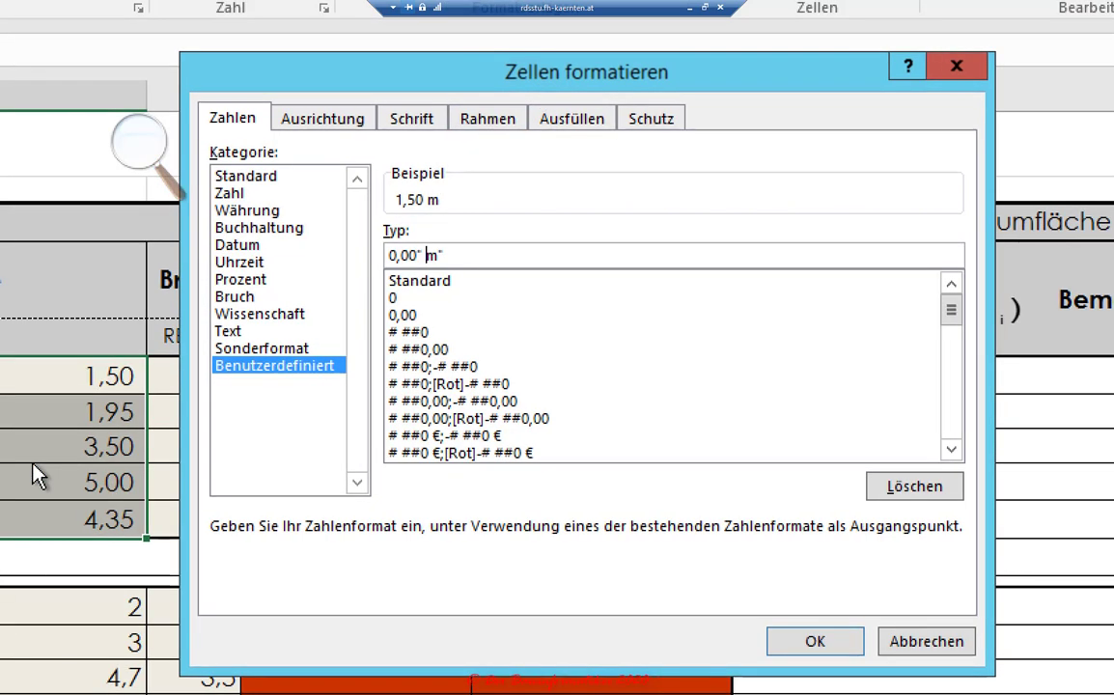
{"action": "left_click", "coordinate": [918, 350]}
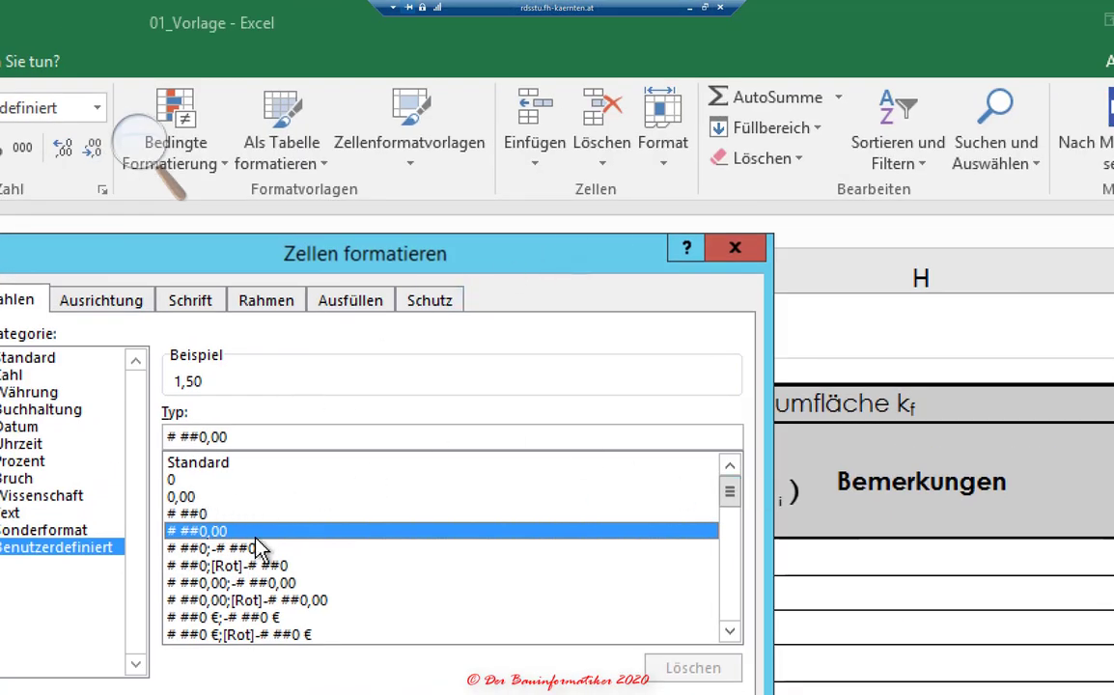
- Restart from the 0,00 format and append " m" after the number, giving sample 1,50 m
{"action": "mouse_move", "coordinate": [732, 493]}
{"action": "left_mouse_down"}
{"action": "mouse_move", "coordinate": [745, 627]}
{"action": "mouse_move", "coordinate": [730, 466]}
{"action": "left_mouse_up"}
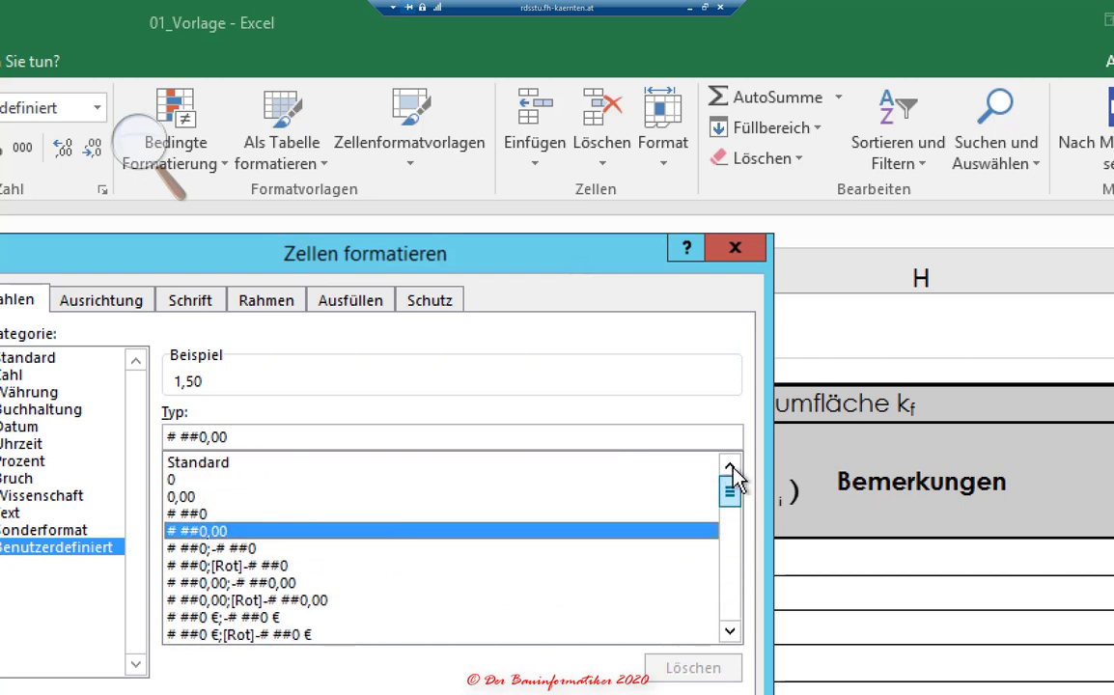
{"action": "left_click", "coordinate": [188, 497]}
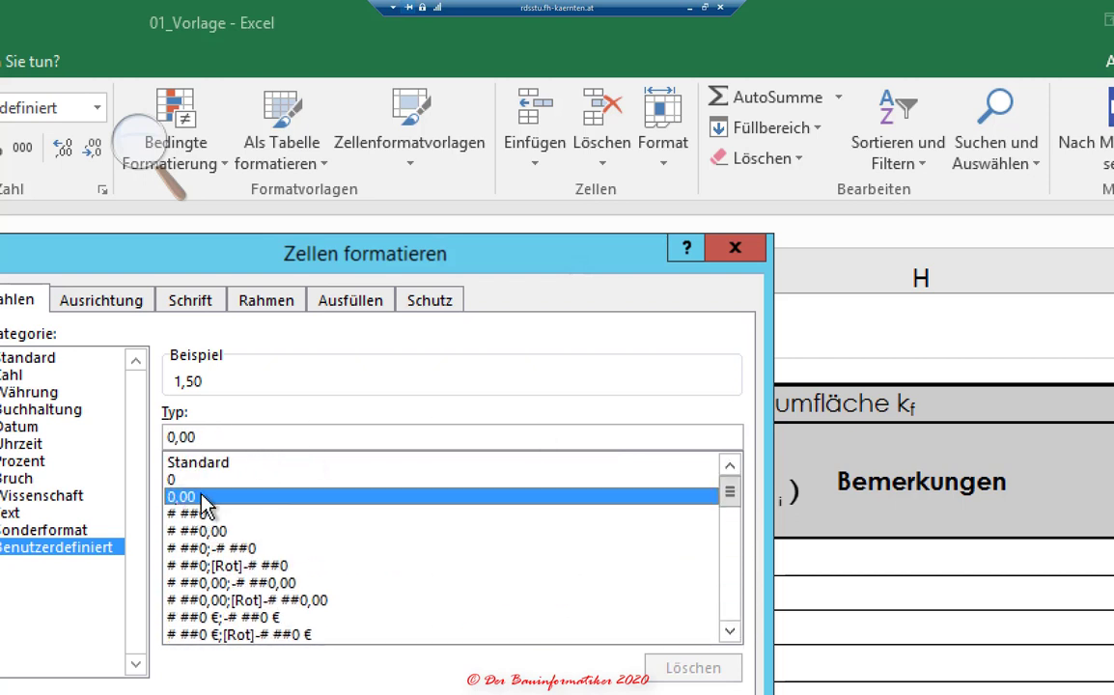
{"action": "left_click", "coordinate": [232, 436]}
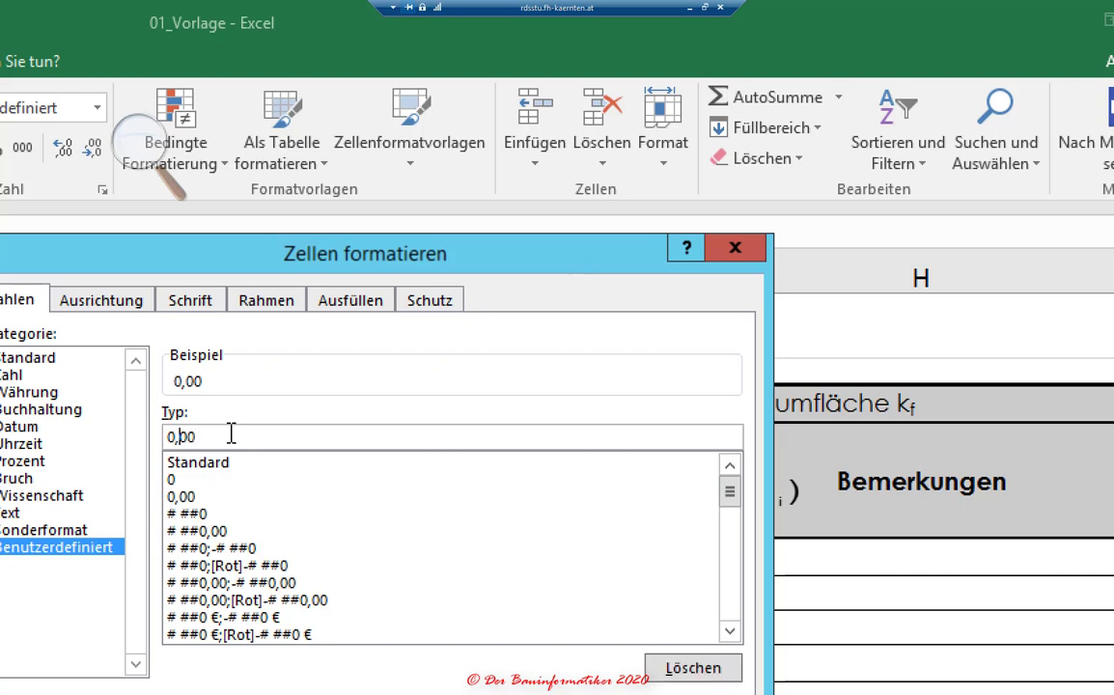
{"action": "key", "text": "Home"}
{"action": "type", "text": "\""}
{"action": "type", "text": "m\""}
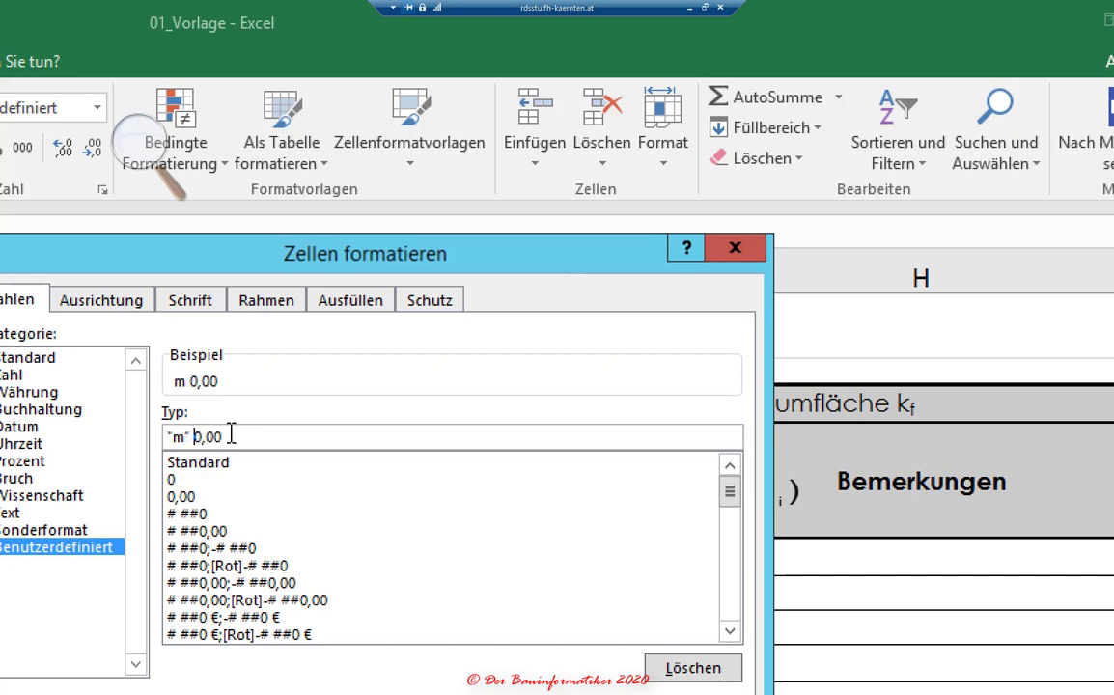
{"action": "key", "text": "BackSpace"}
{"action": "key", "text": "BackSpace"}
{"action": "key", "text": "BackSpace"}
{"action": "key", "text": "BackSpace"}
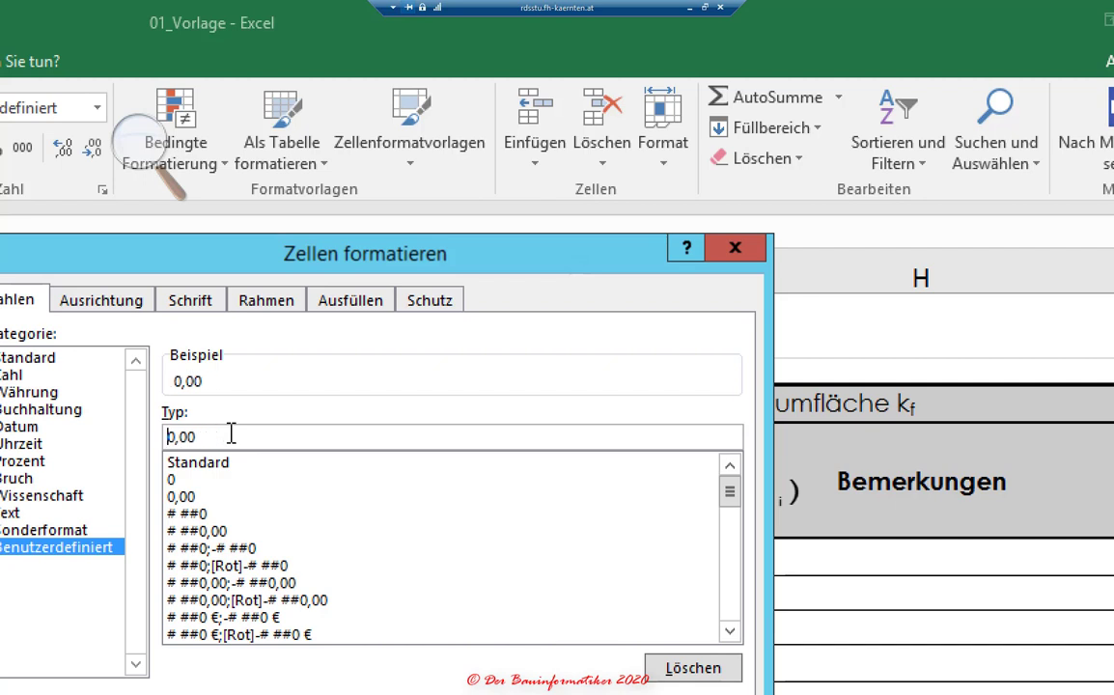
{"action": "key", "text": "Right"}
{"action": "key", "text": "Right"}
{"action": "key", "text": "Right"}
{"action": "key", "text": "Right"}
{"action": "type", "text": "m\""}
- Move the Zellen formatieren dialog aside and close the Bildschirmlupe
{"action": "mouse_move", "coordinate": [270, 249]}
{"action": "left_mouse_down"}
{"action": "mouse_move", "coordinate": [456, 138]}
{"action": "mouse_move", "coordinate": [446, 128]}
{"action": "left_mouse_up"}
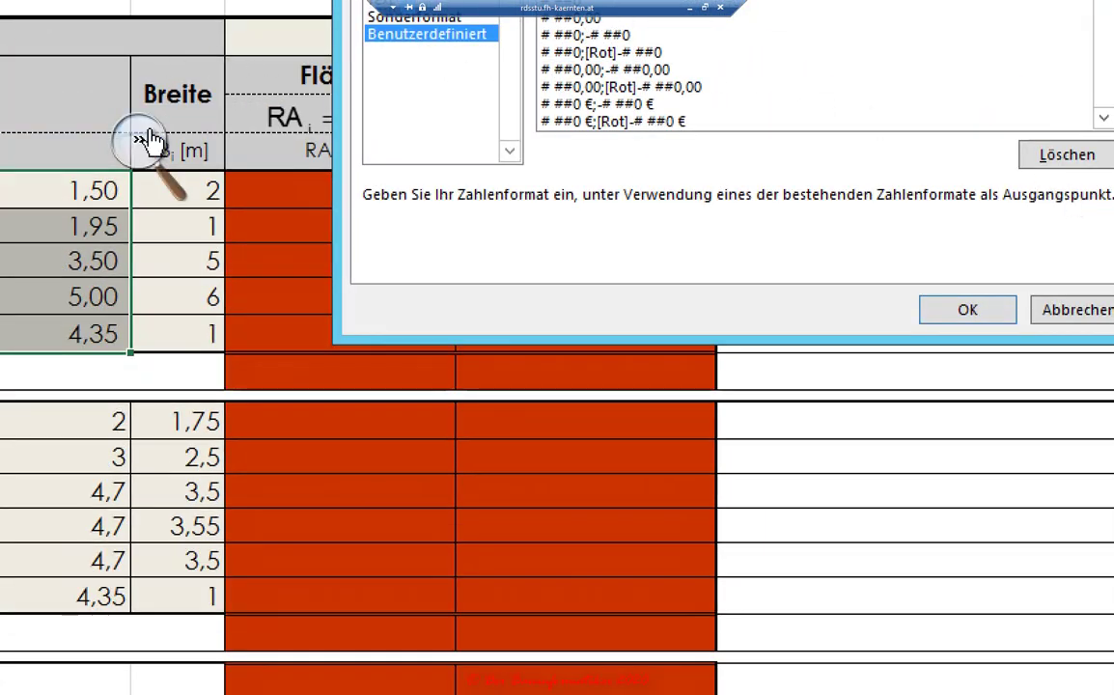
{"action": "left_click", "coordinate": [152, 154]}
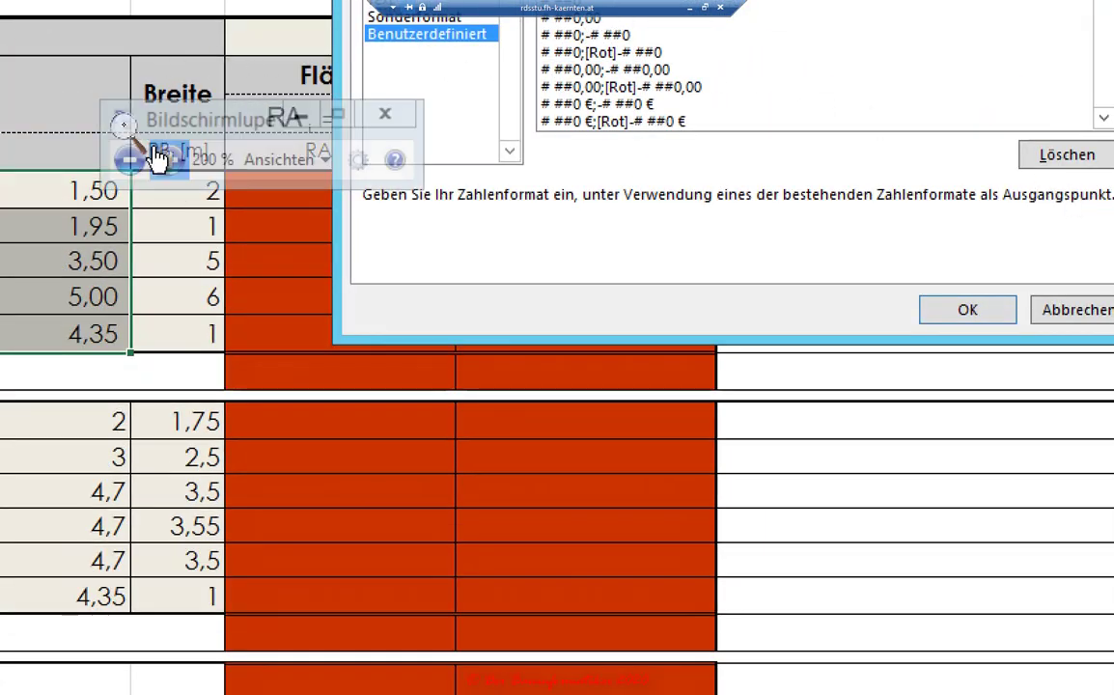
{"action": "left_click", "coordinate": [404, 123]}
- Apply the metre format to the EG Länge cells and autofit column D's width
{"action": "left_click", "coordinate": [830, 338]}
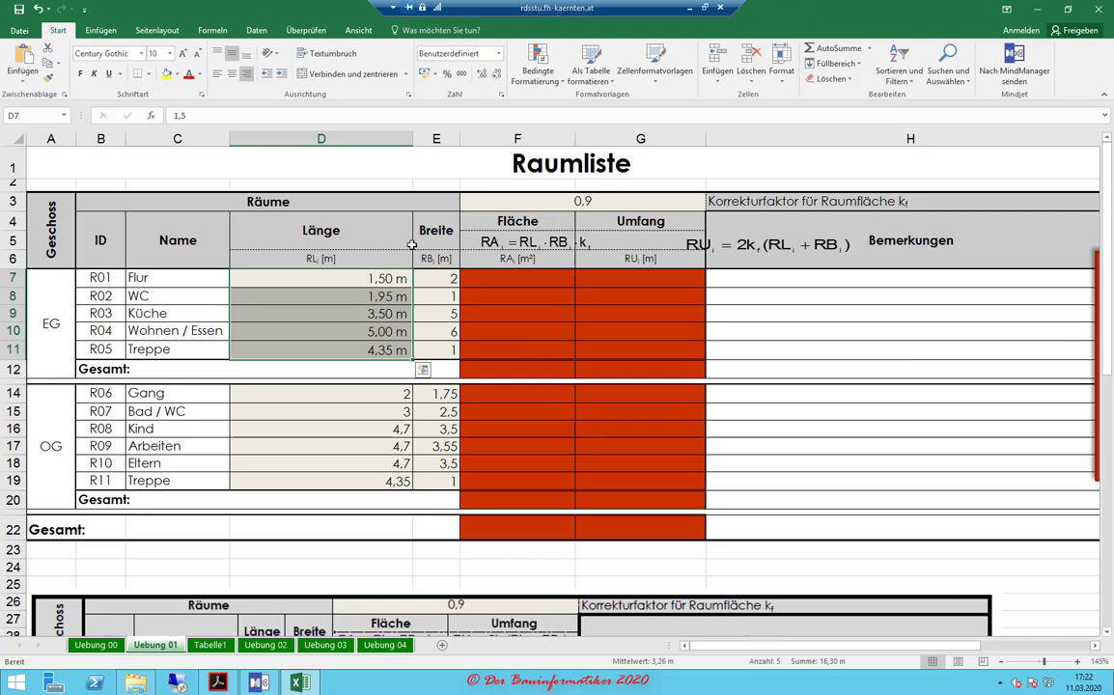
{"action": "left_click_drag", "start_coordinate": [412, 139], "coordinate": [280, 139]}
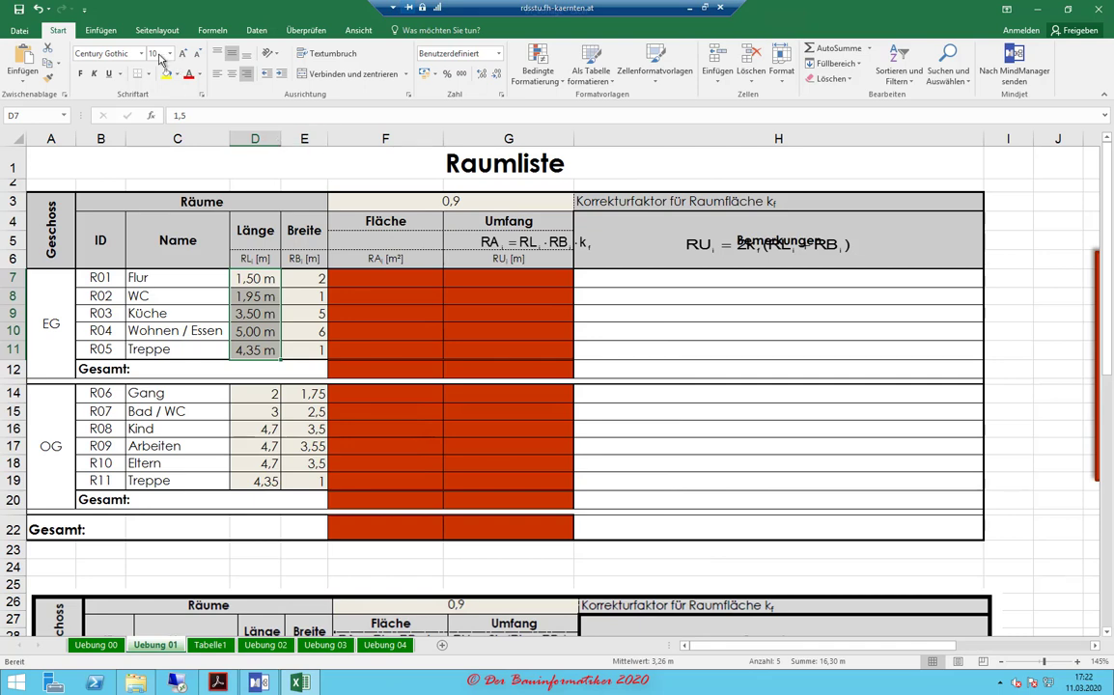
{"action": "left_click", "coordinate": [39, 9]}
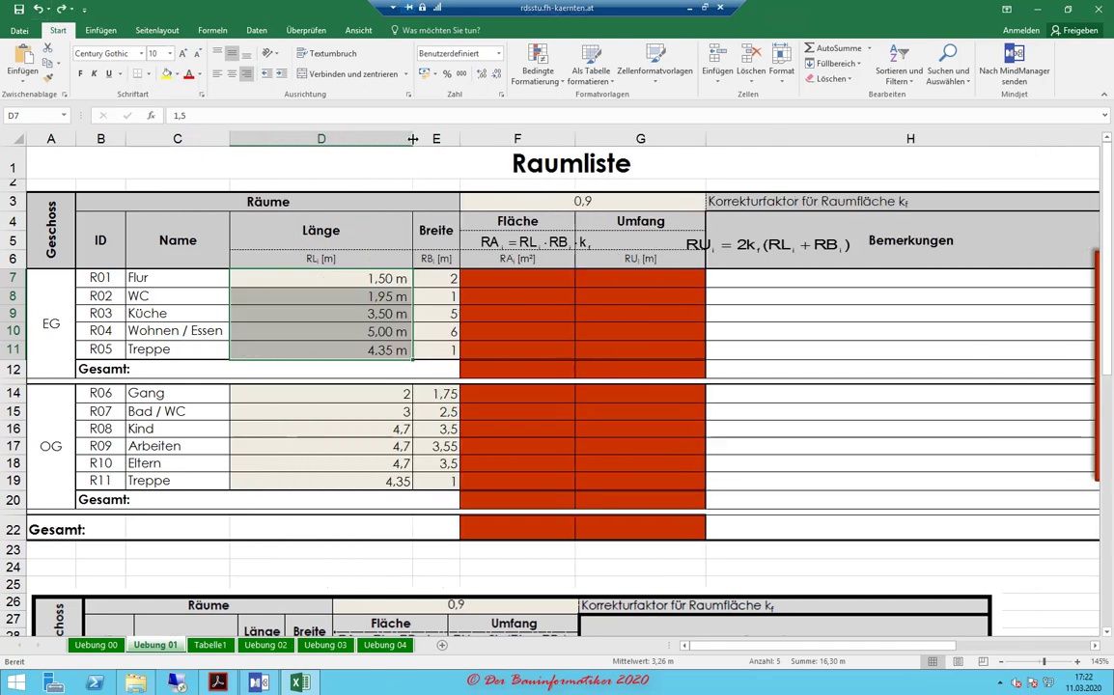
{"action": "left_click_drag", "start_coordinate": [412, 139], "coordinate": [373, 139]}
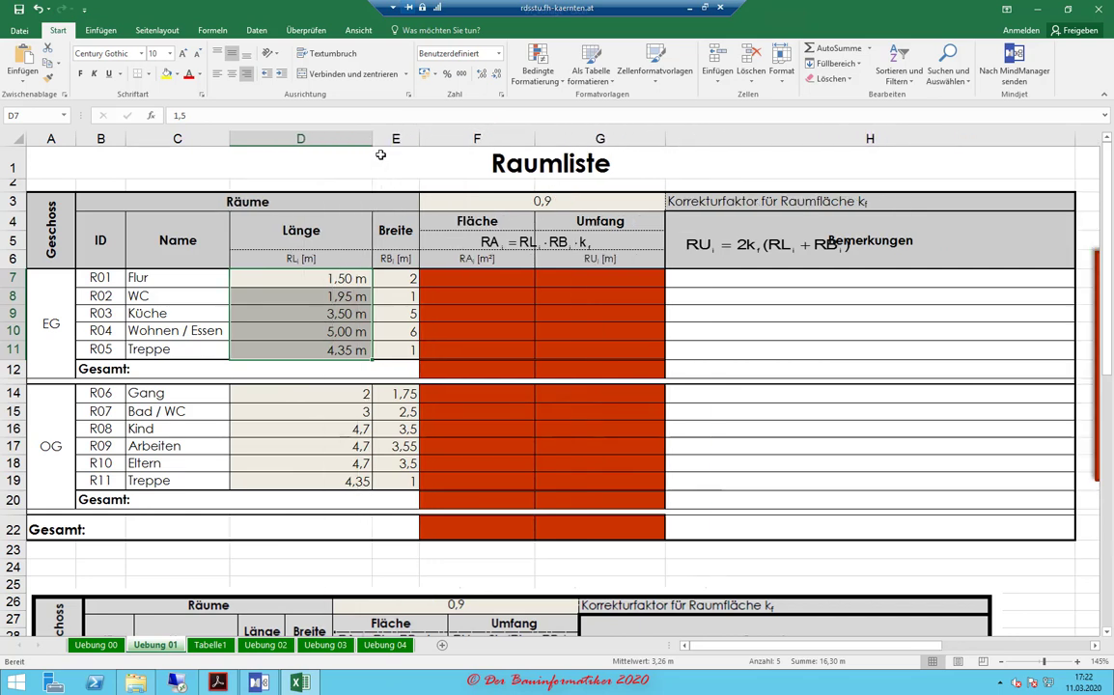
{"action": "double_click", "coordinate": [372, 139]}
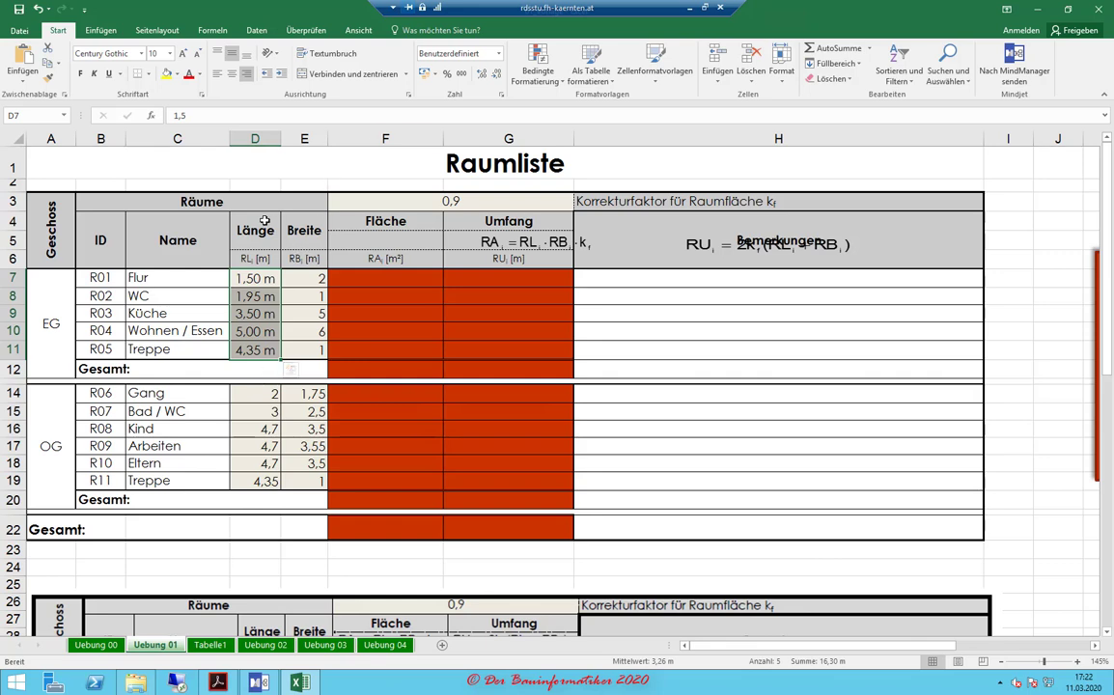
- Select the Breite values E7:E11 together with the upper-floor values D14:E19
{"action": "left_click_drag", "start_coordinate": [251, 393], "coordinate": [288, 490]}
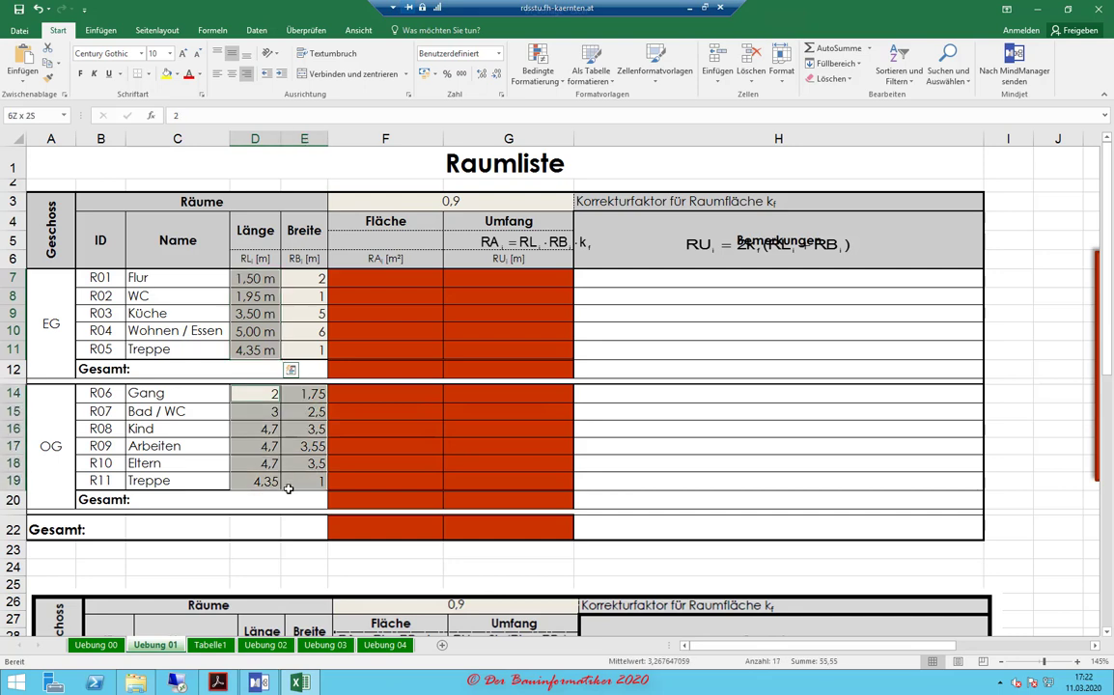
{"action": "left_click_drag", "start_coordinate": [302, 279], "coordinate": [311, 350]}
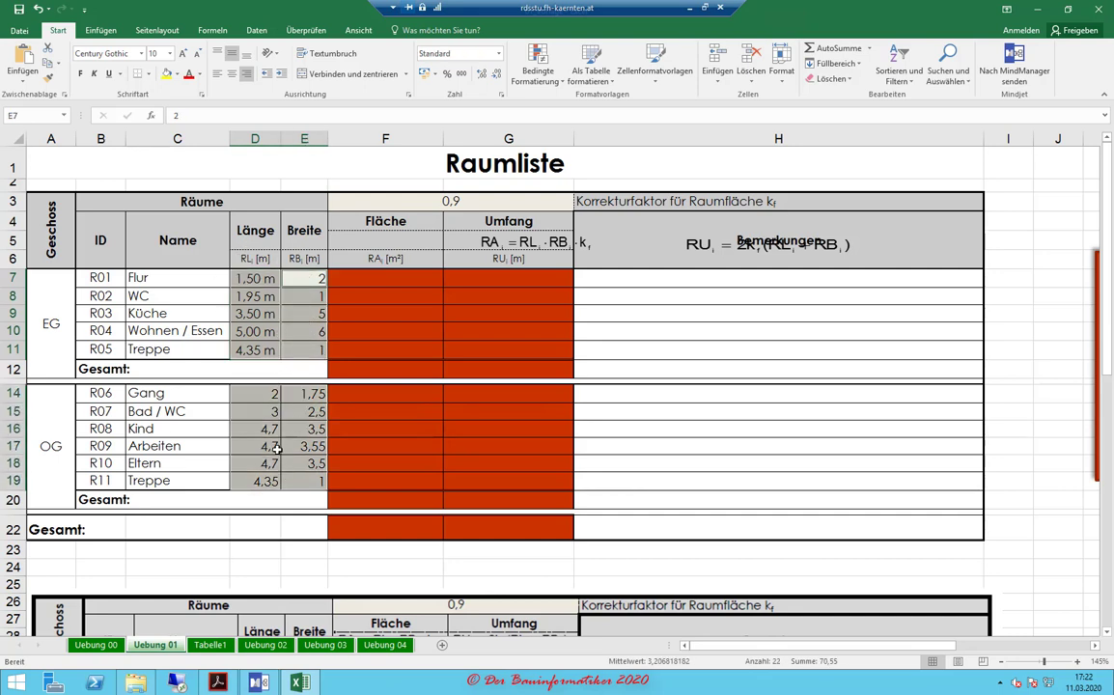
{"action": "left_click", "coordinate": [303, 277]}
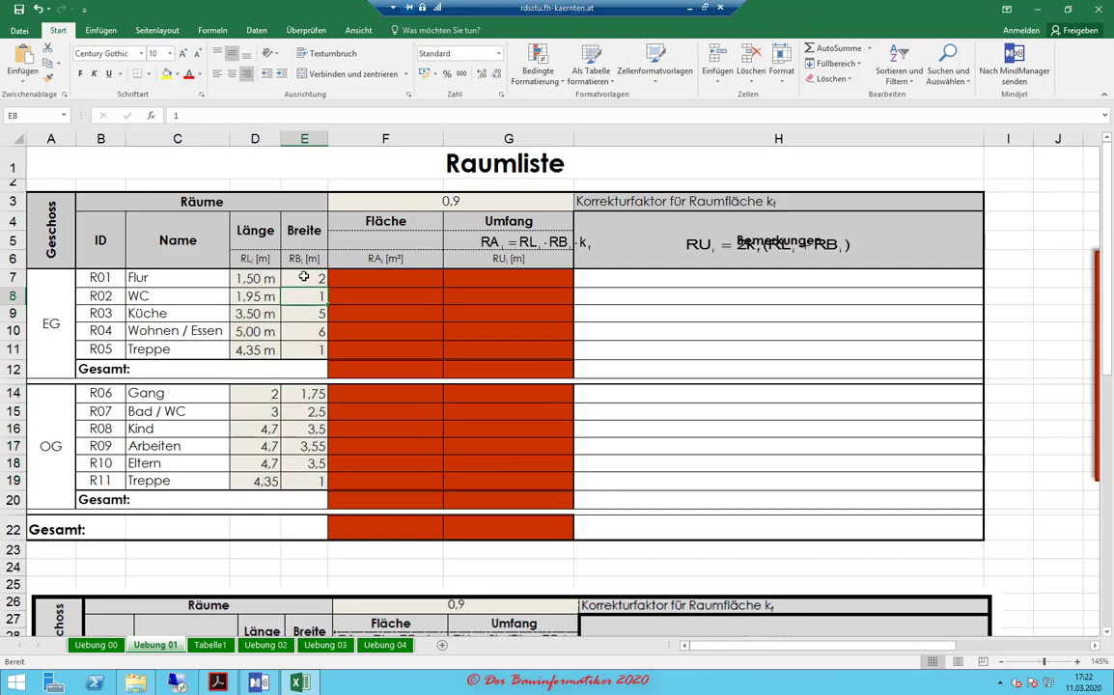
{"action": "left_click_drag", "start_coordinate": [303, 277], "coordinate": [309, 350]}
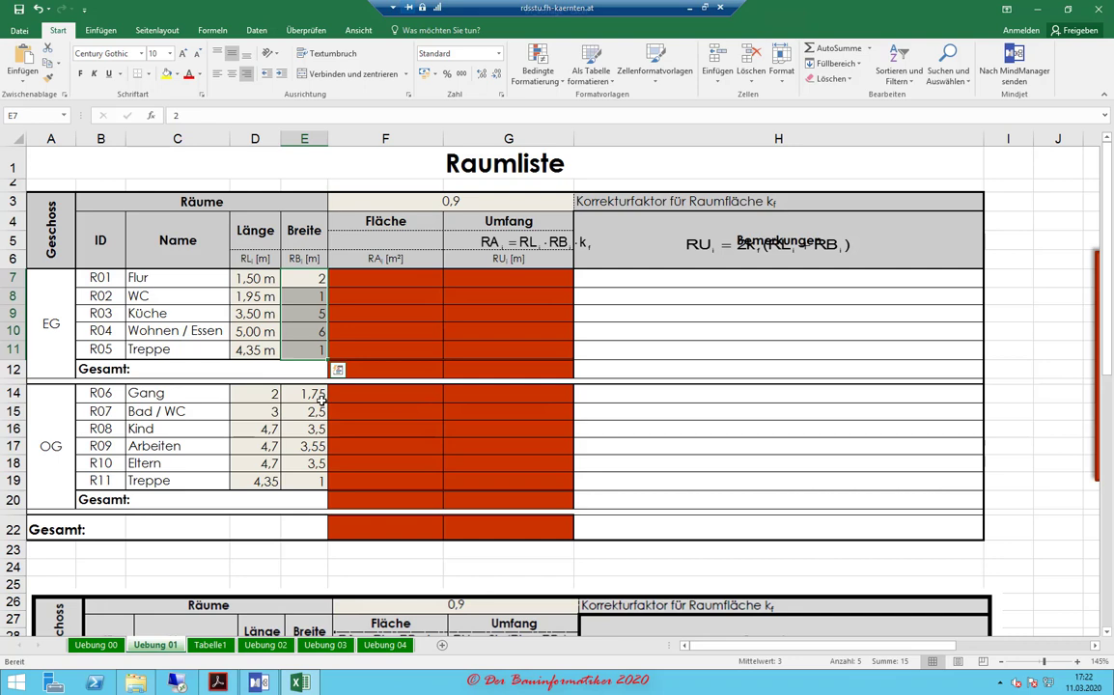
{"action": "left_click_drag", "start_coordinate": [273, 393], "coordinate": [316, 483]}
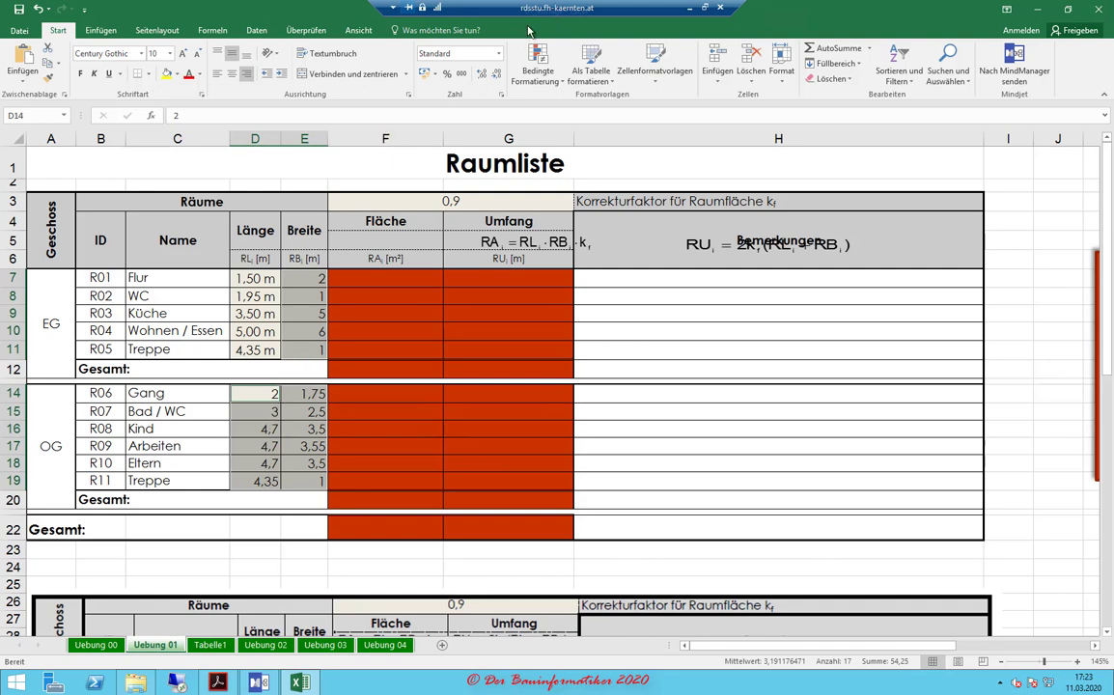
- Apply the custom 0,00 "m" format to the selected Breite and upper-floor cells
{"action": "left_click", "coordinate": [501, 94]}
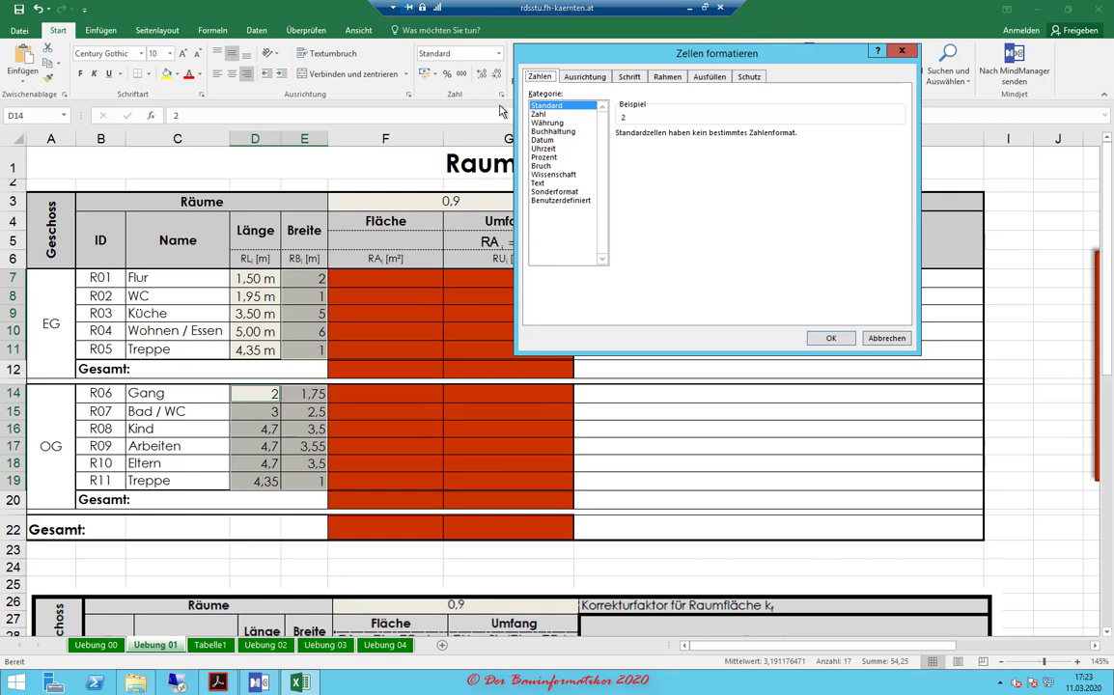
{"action": "left_click", "coordinate": [570, 200]}
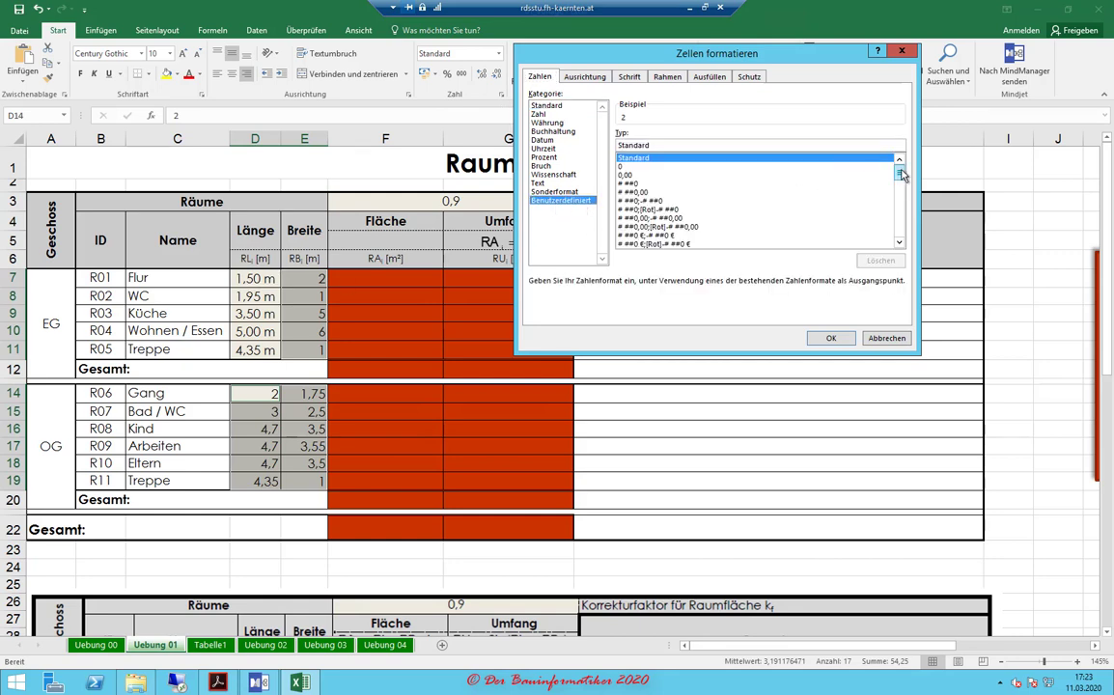
{"action": "left_click_drag", "start_coordinate": [902, 175], "coordinate": [901, 229]}
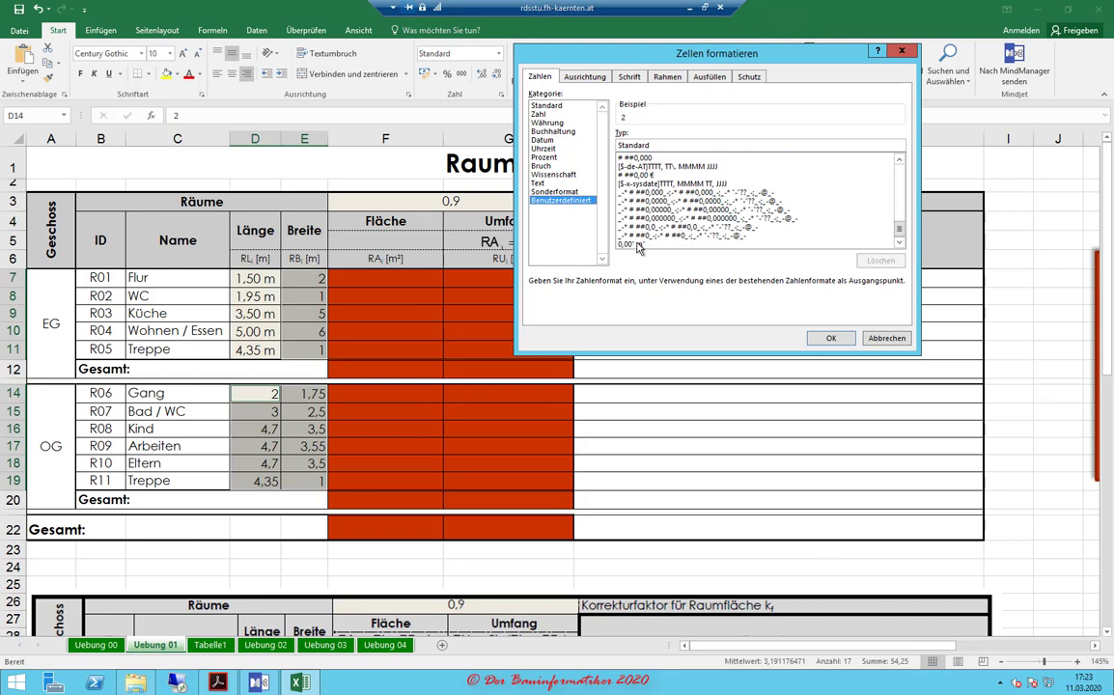
{"action": "left_click", "coordinate": [636, 247]}
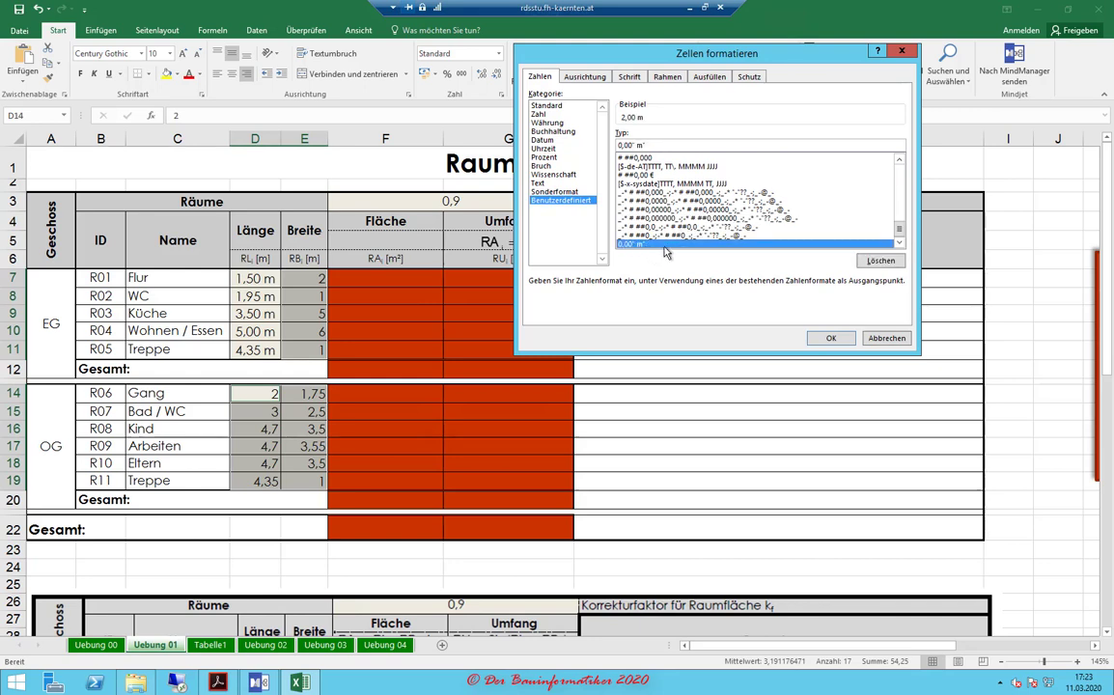
{"action": "left_click", "coordinate": [817, 334]}
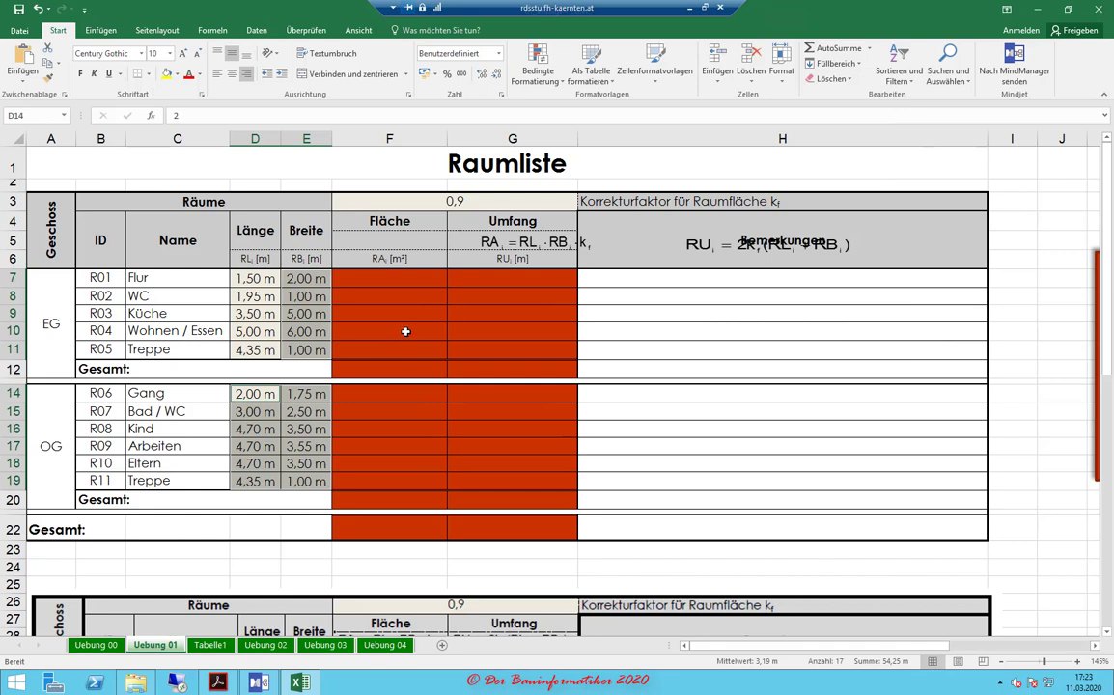
- Move the RU = 2k(RL + RB) formula object into the Fläche header beside RA
{"action": "left_click", "coordinate": [363, 281]}
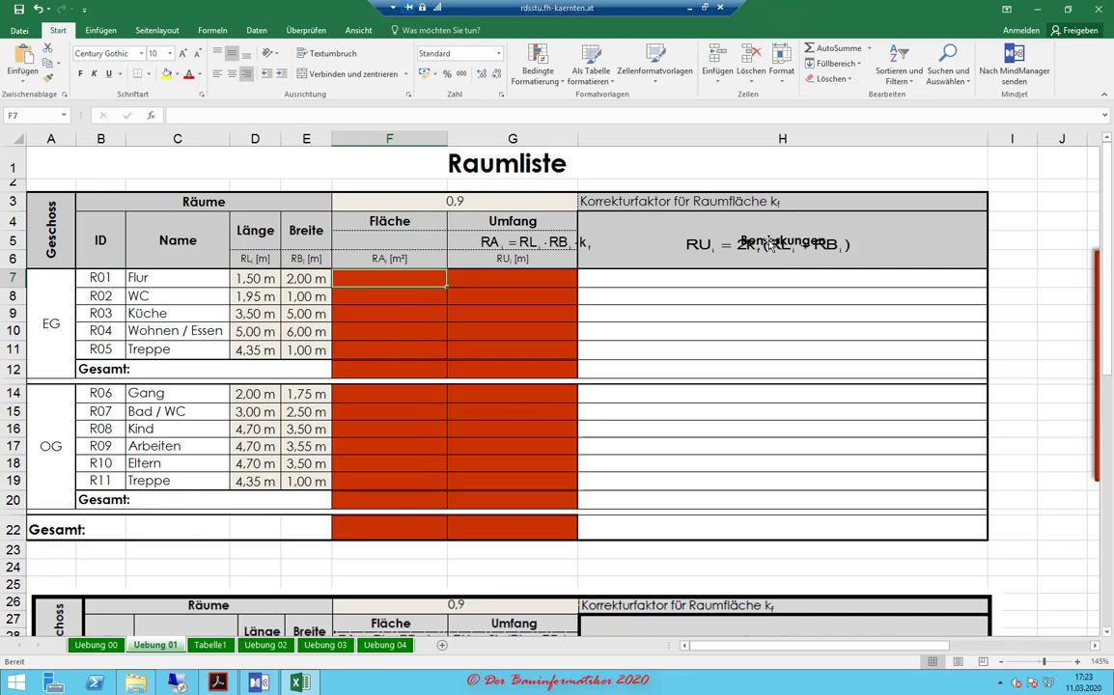
{"action": "left_click_drag", "start_coordinate": [766, 270], "coordinate": [478, 224]}
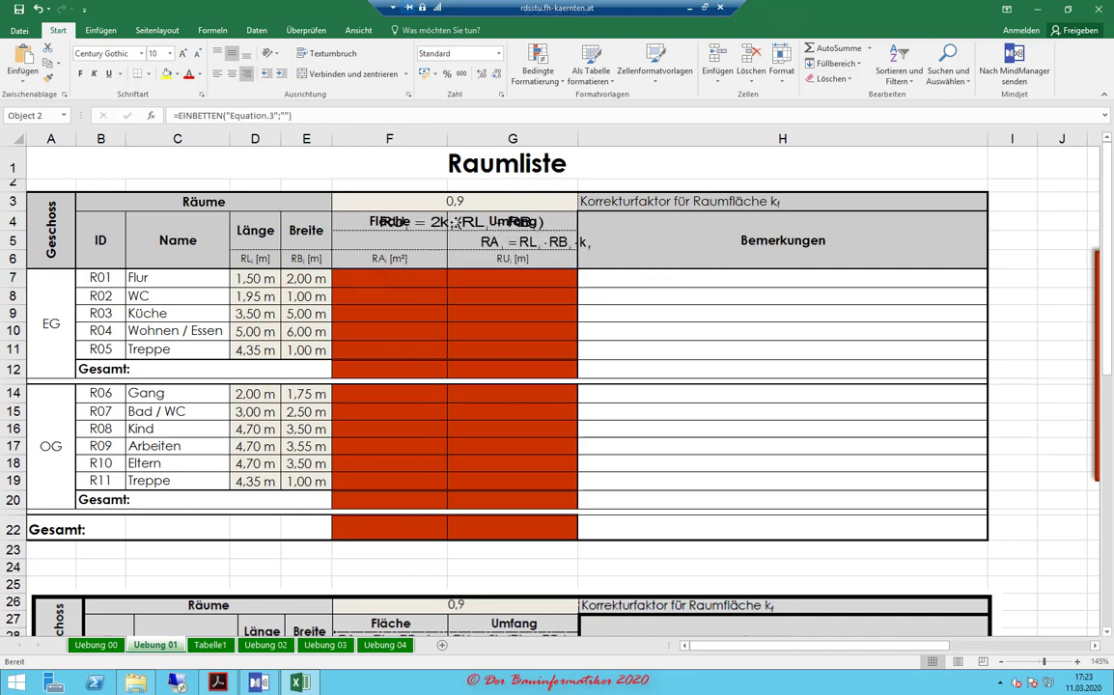
{"action": "left_click_drag", "start_coordinate": [478, 224], "coordinate": [356, 236]}
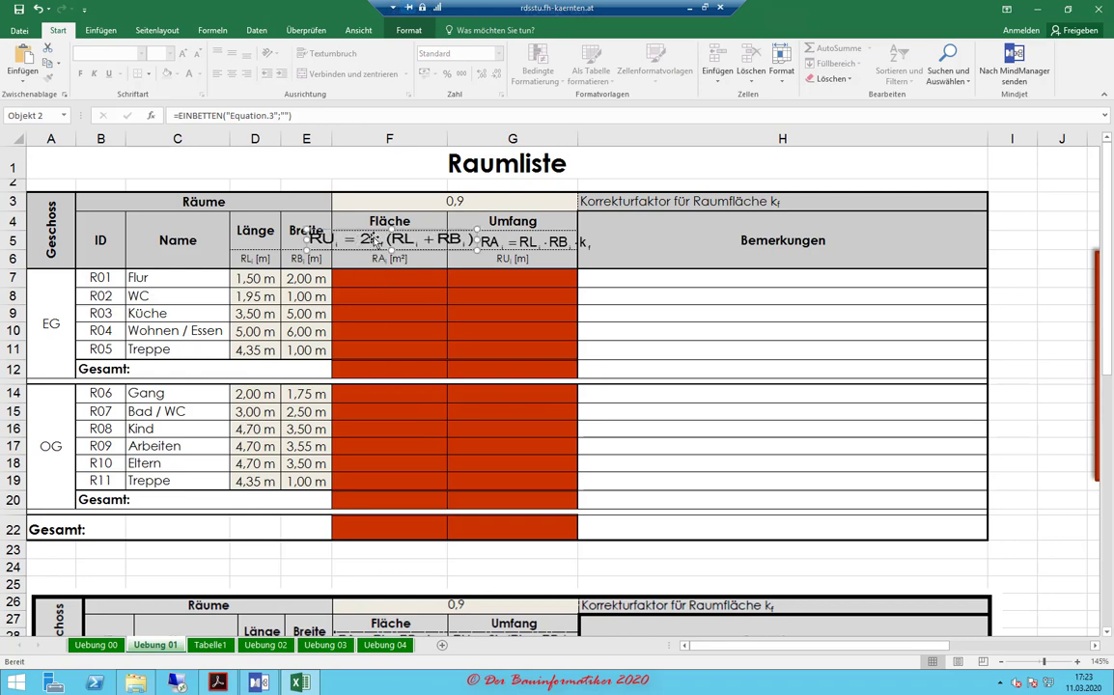
{"action": "left_click_drag", "start_coordinate": [374, 243], "coordinate": [358, 237]}
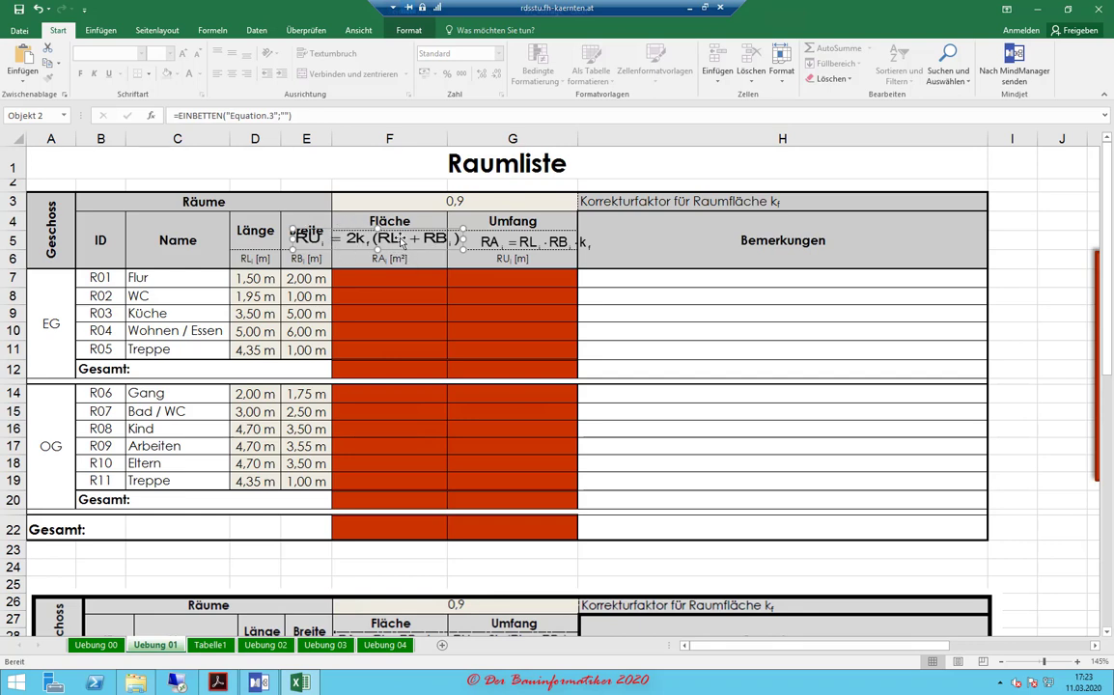
- Nudge the RU equation left, select cell F8, and insert the Kreisoberfläche equation A = πr²
{"action": "left_click_drag", "start_coordinate": [344, 224], "coordinate": [336, 224]}
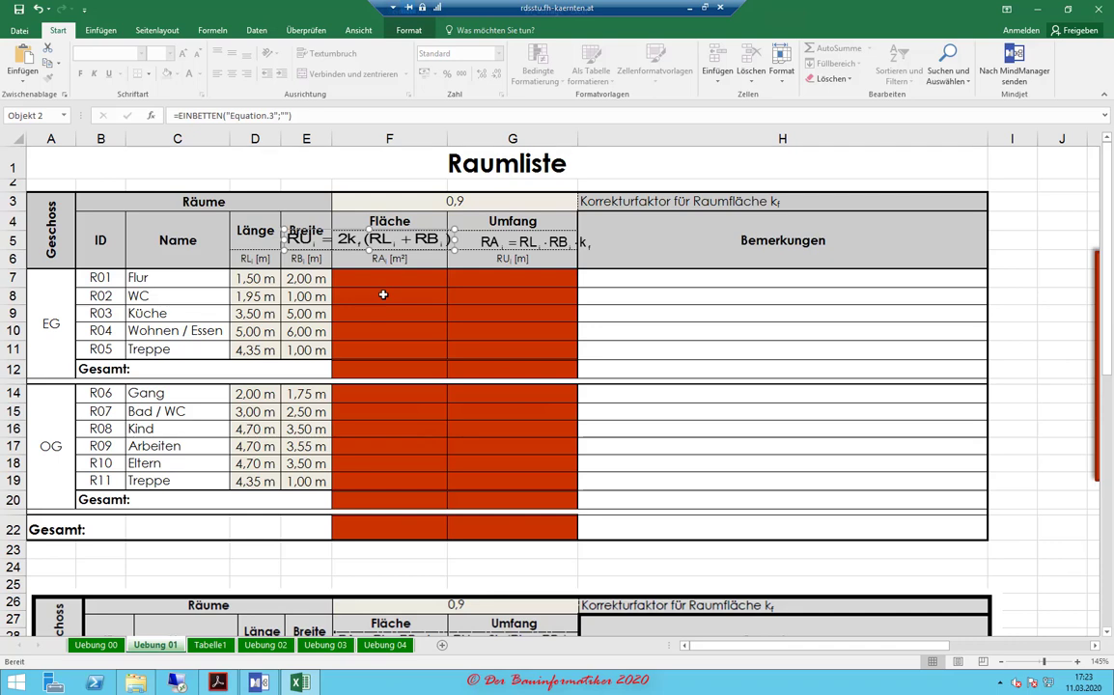
{"action": "left_click", "coordinate": [383, 296]}
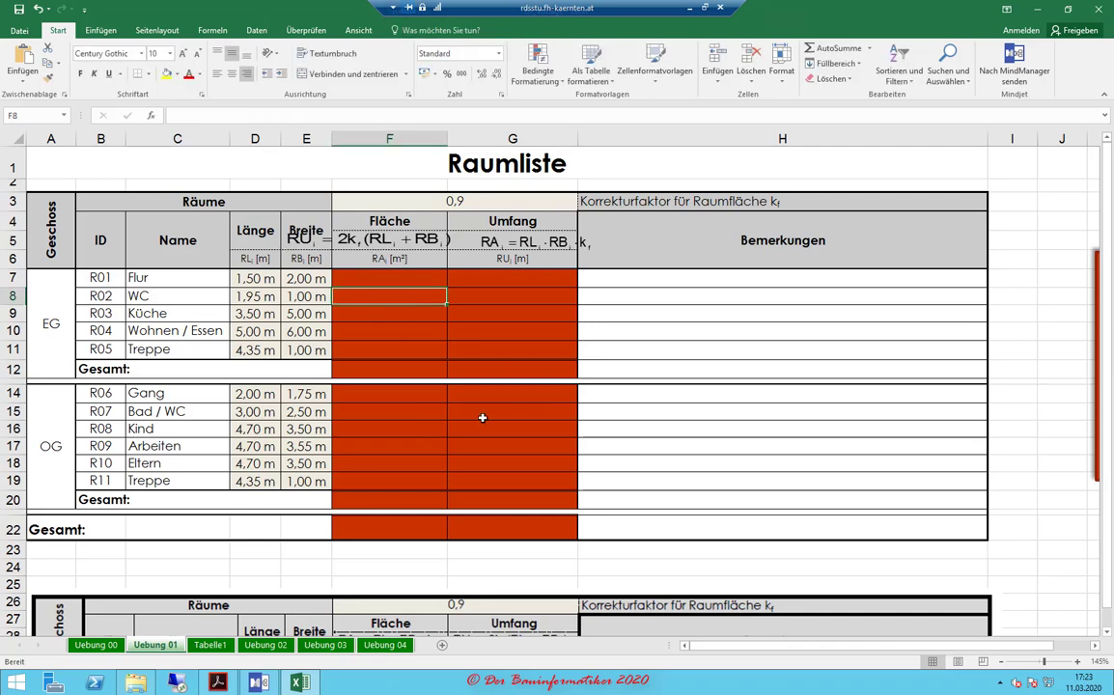
{"action": "left_click", "coordinate": [100, 31]}
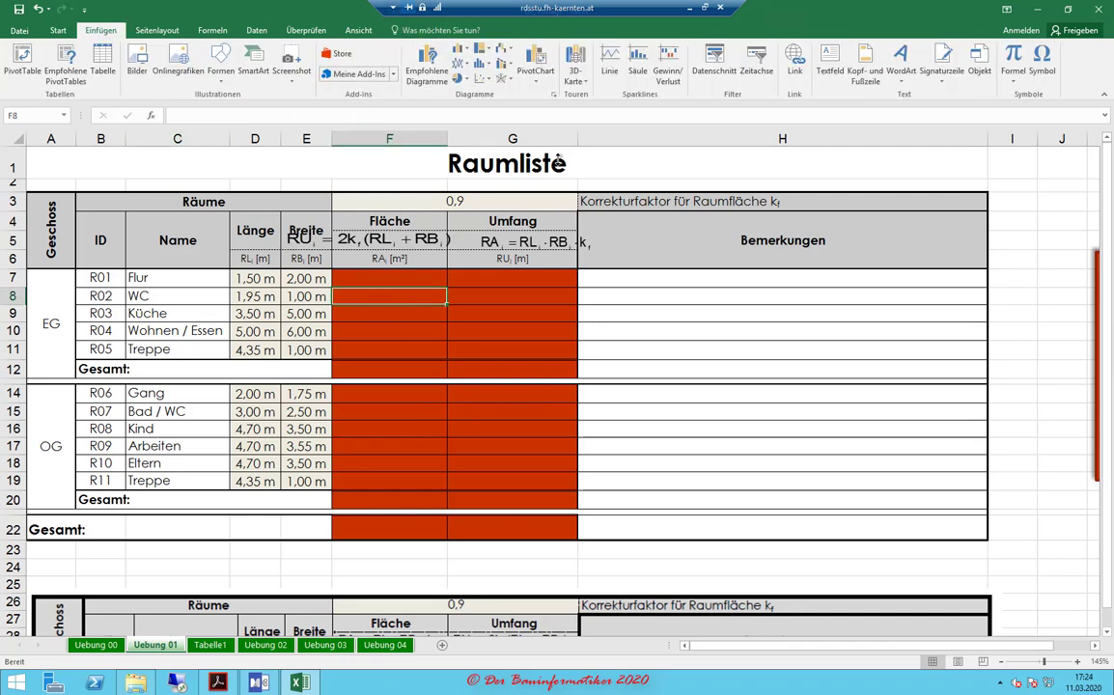
{"action": "left_click", "coordinate": [1007, 81]}
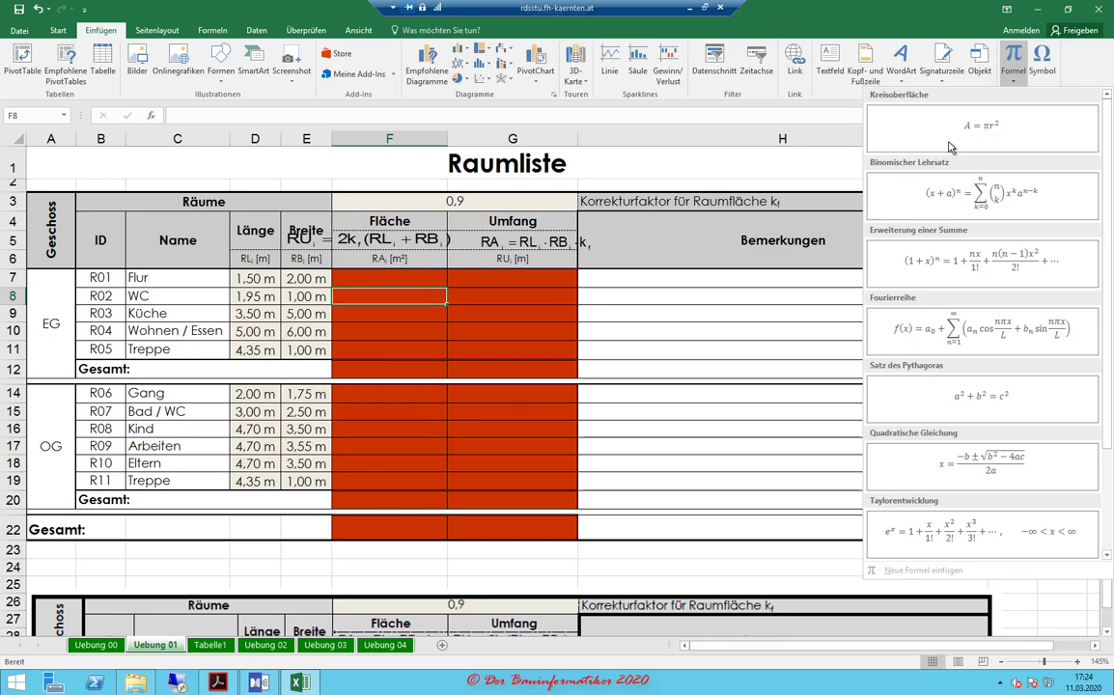
{"action": "left_click", "coordinate": [949, 144]}
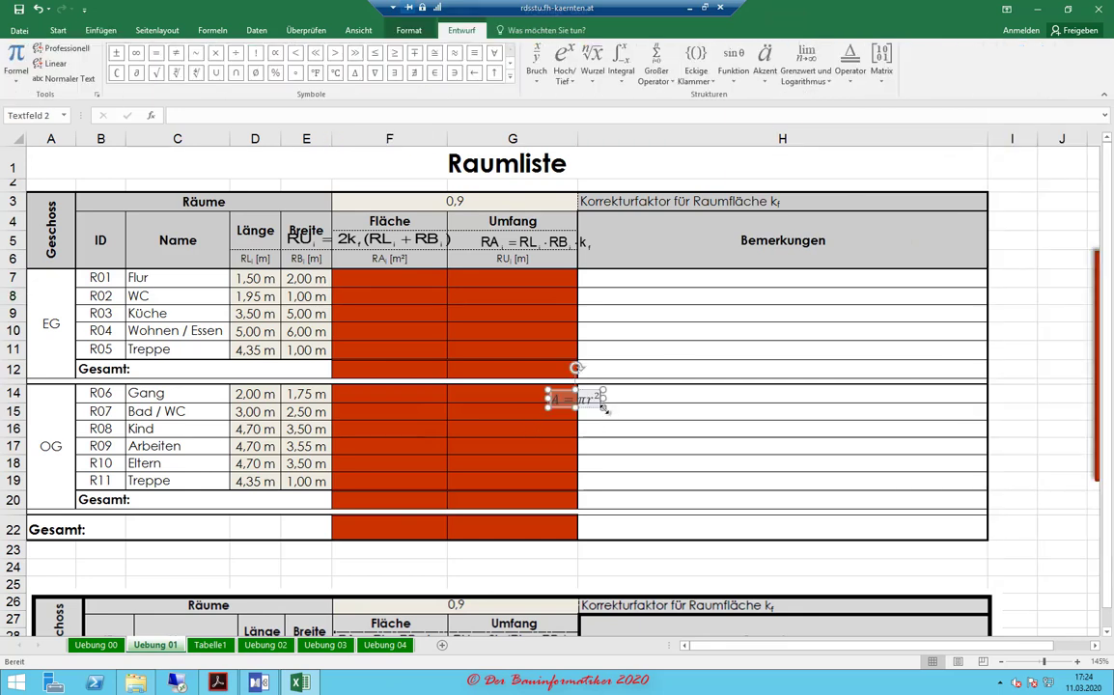
- Move the A = πr² equation box into the Fläche column near row 9 and edit it, zoomed in
{"action": "left_click_drag", "start_coordinate": [582, 391], "coordinate": [444, 308]}
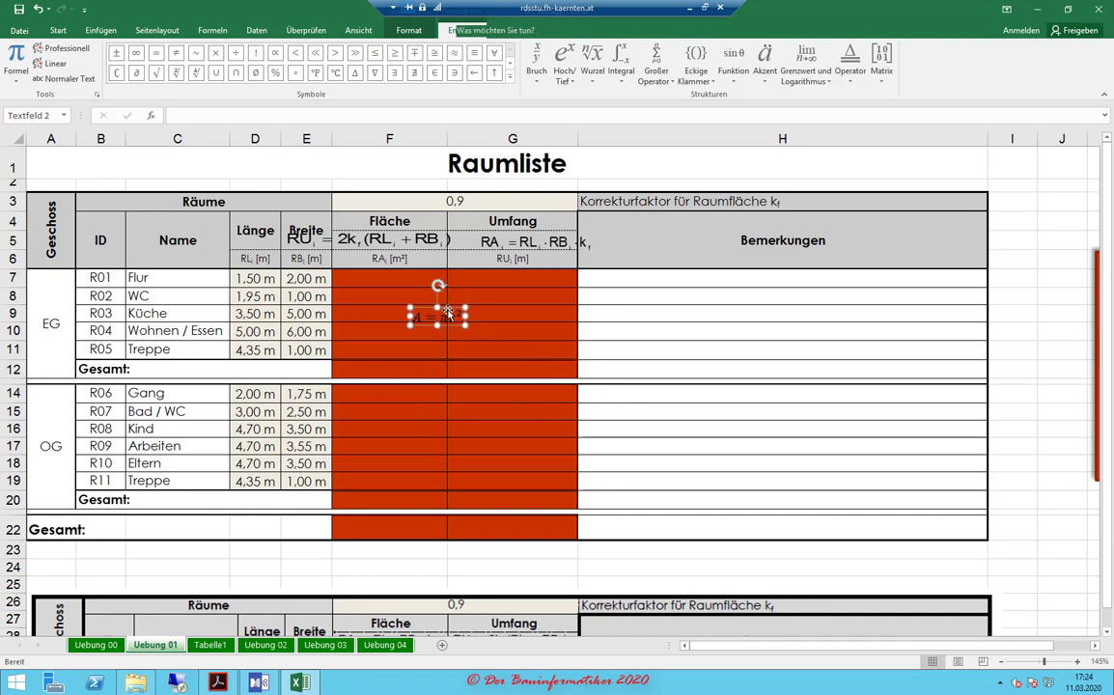
{"action": "left_click", "coordinate": [440, 315]}
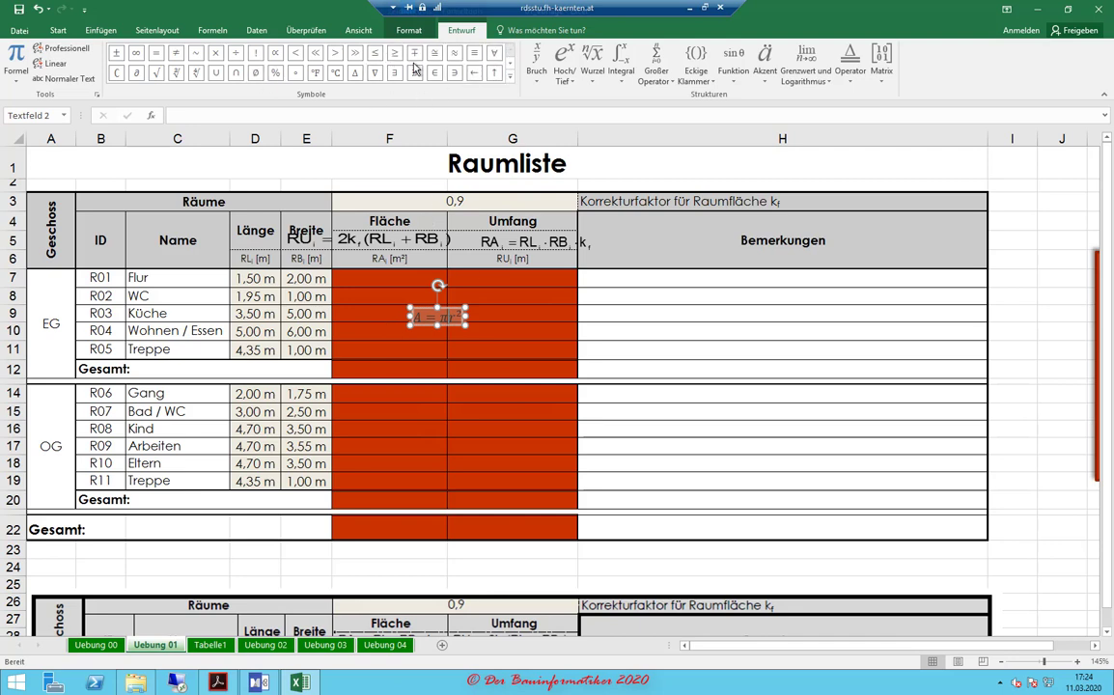
{"action": "left_click", "coordinate": [275, 54]}
{"action": "scroll", "coordinate": [420, 309], "scroll_direction": "up", "scroll_amount": 2, "text": "ctrl"}
{"action": "scroll", "coordinate": [420, 309], "scroll_direction": "up", "scroll_amount": 3, "text": "ctrl"}
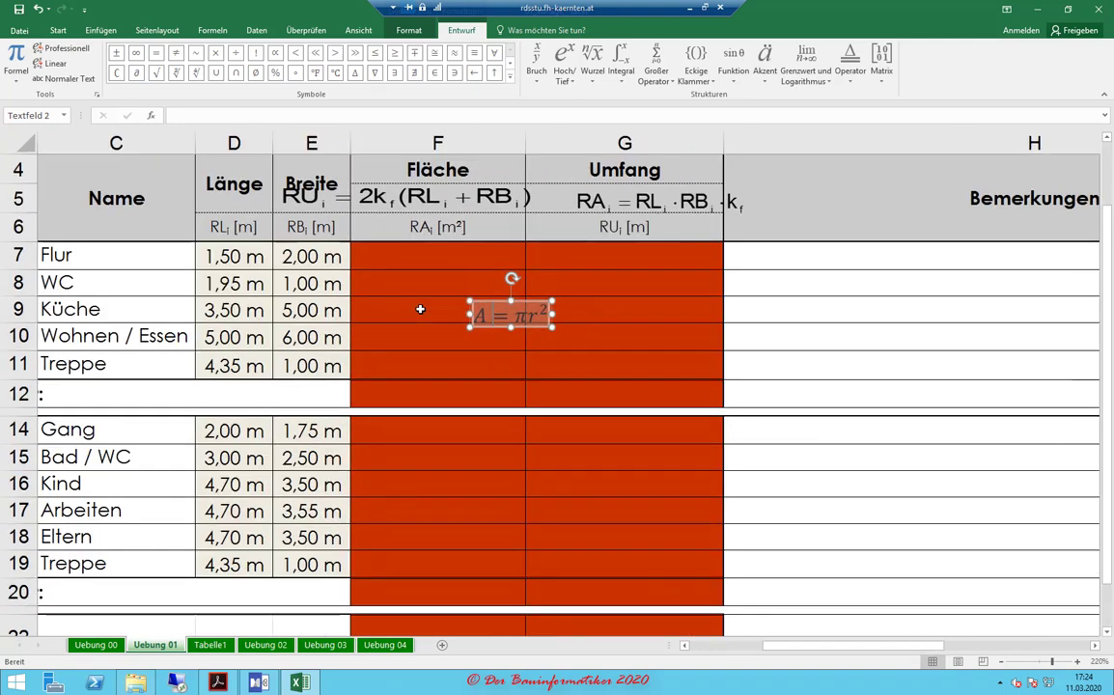
{"action": "scroll", "coordinate": [420, 309], "scroll_direction": "up", "scroll_amount": 3, "text": "ctrl"}
{"action": "scroll", "coordinate": [359, 292], "scroll_direction": "up", "scroll_amount": 2}
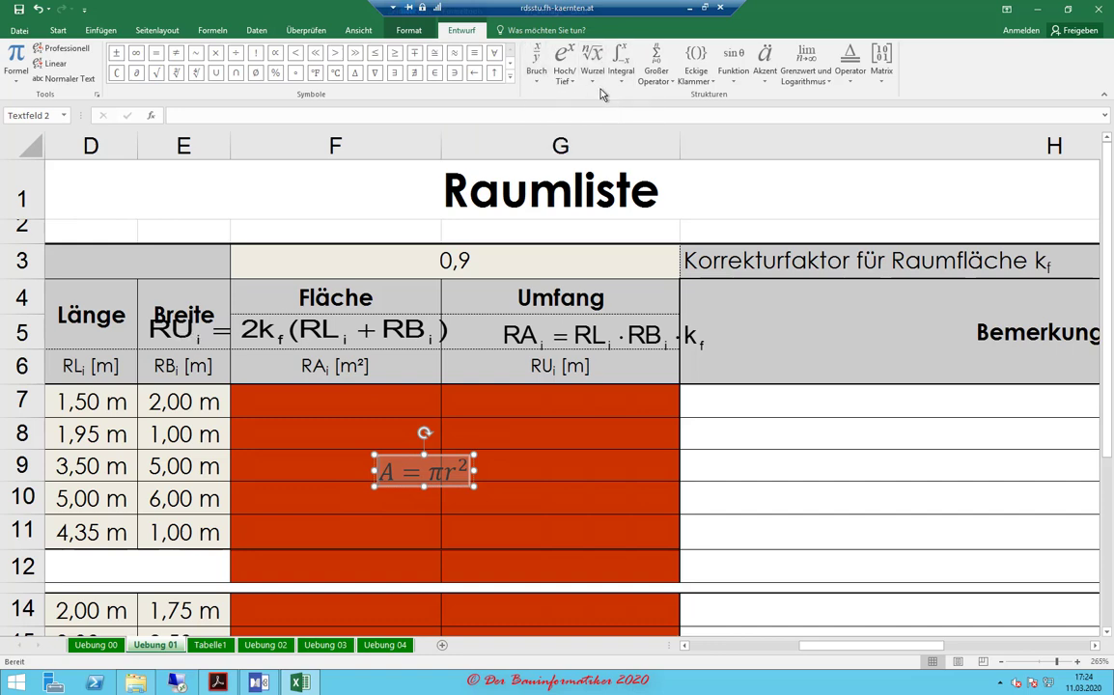
- Insert a subscript template before A = πr² and fill it with RU_i
{"action": "left_click", "coordinate": [538, 87]}
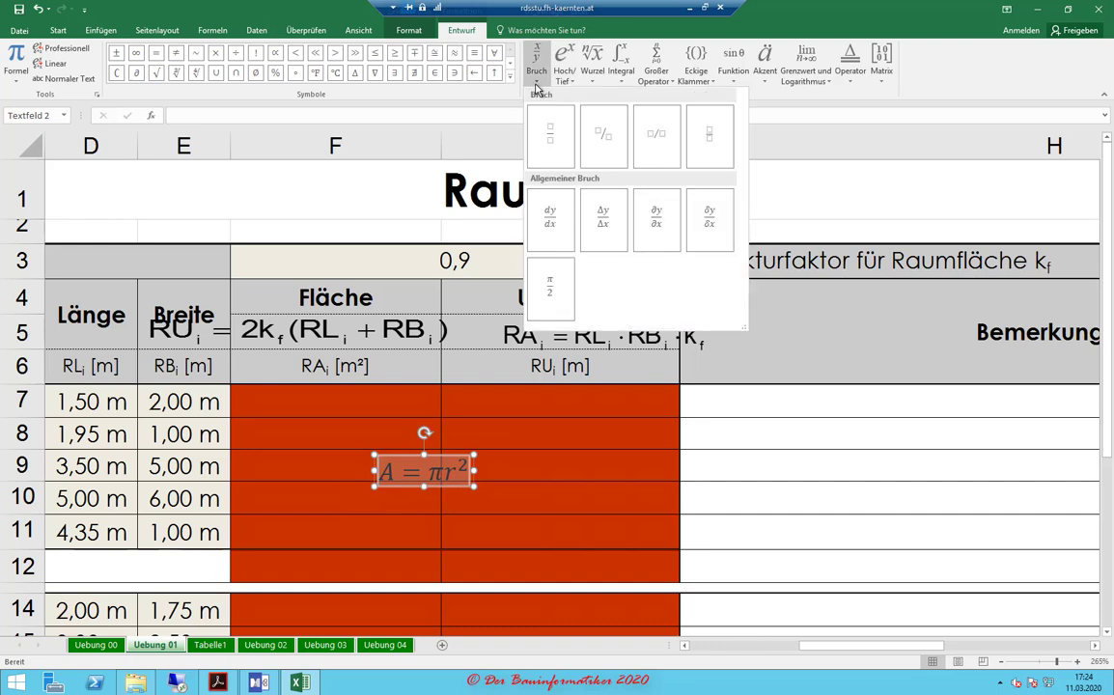
{"action": "left_click", "coordinate": [861, 84]}
{"action": "left_click", "coordinate": [564, 72]}
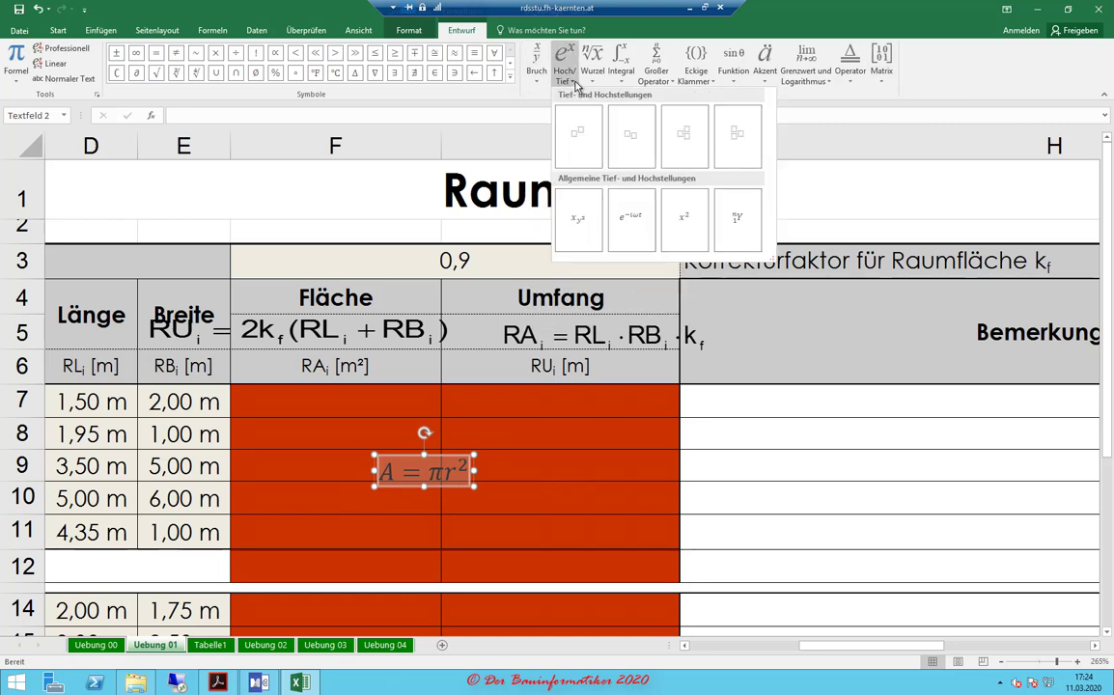
{"action": "left_click", "coordinate": [635, 143]}
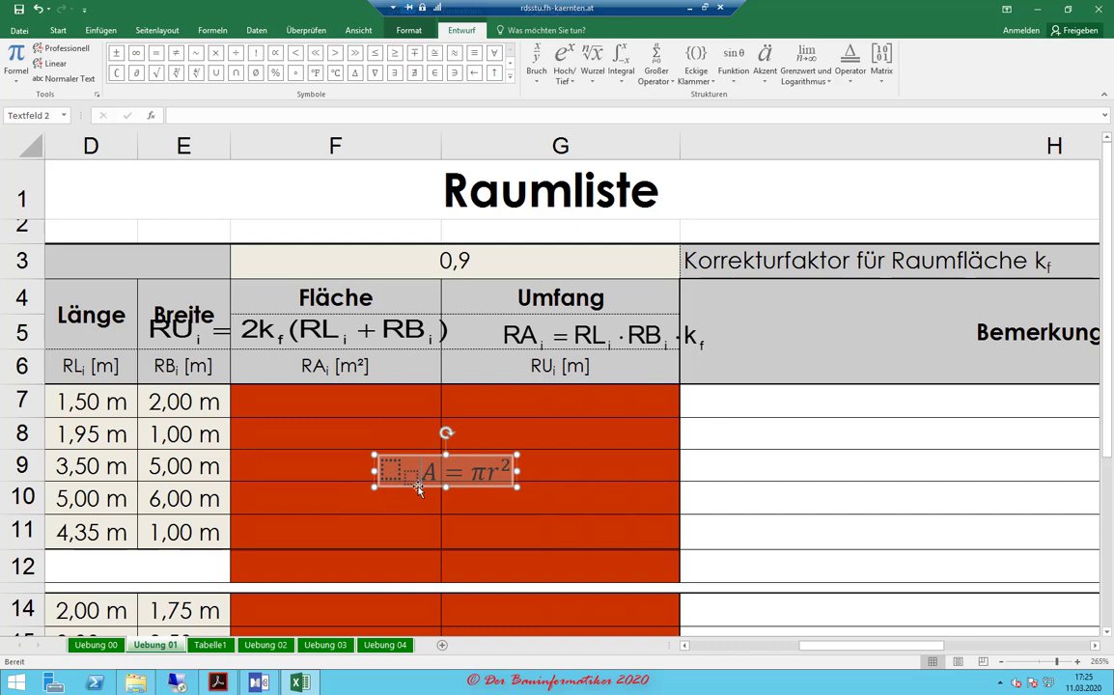
{"action": "left_click", "coordinate": [390, 470]}
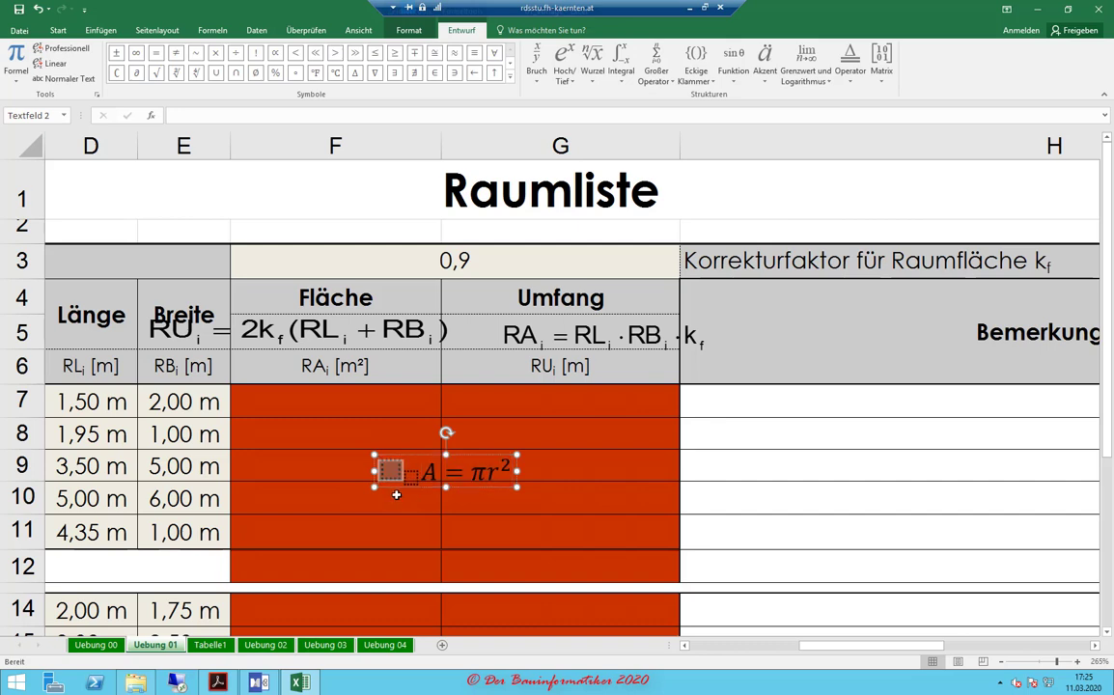
{"action": "type", "text": "RU"}
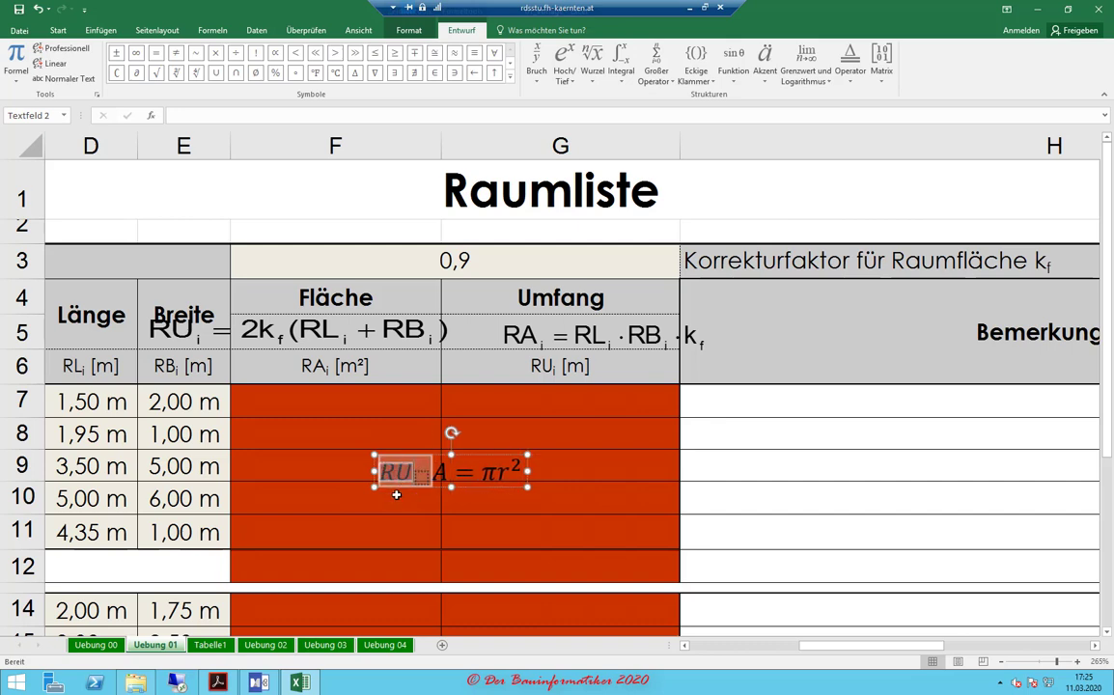
{"action": "left_click", "coordinate": [423, 476]}
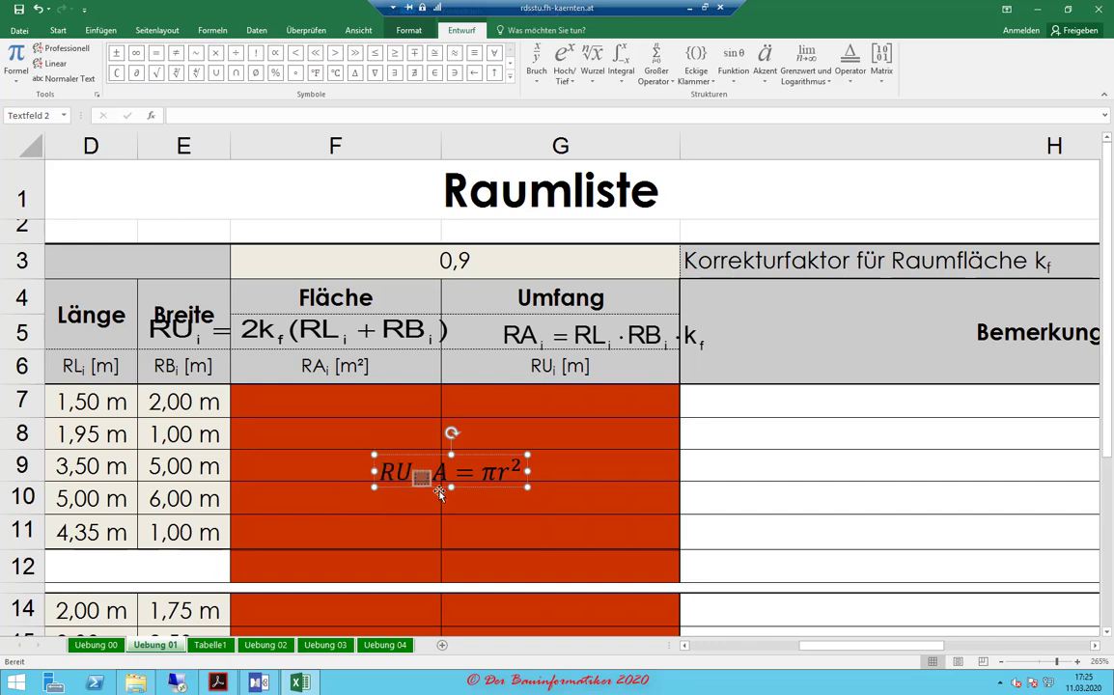
{"action": "type", "text": "i"}
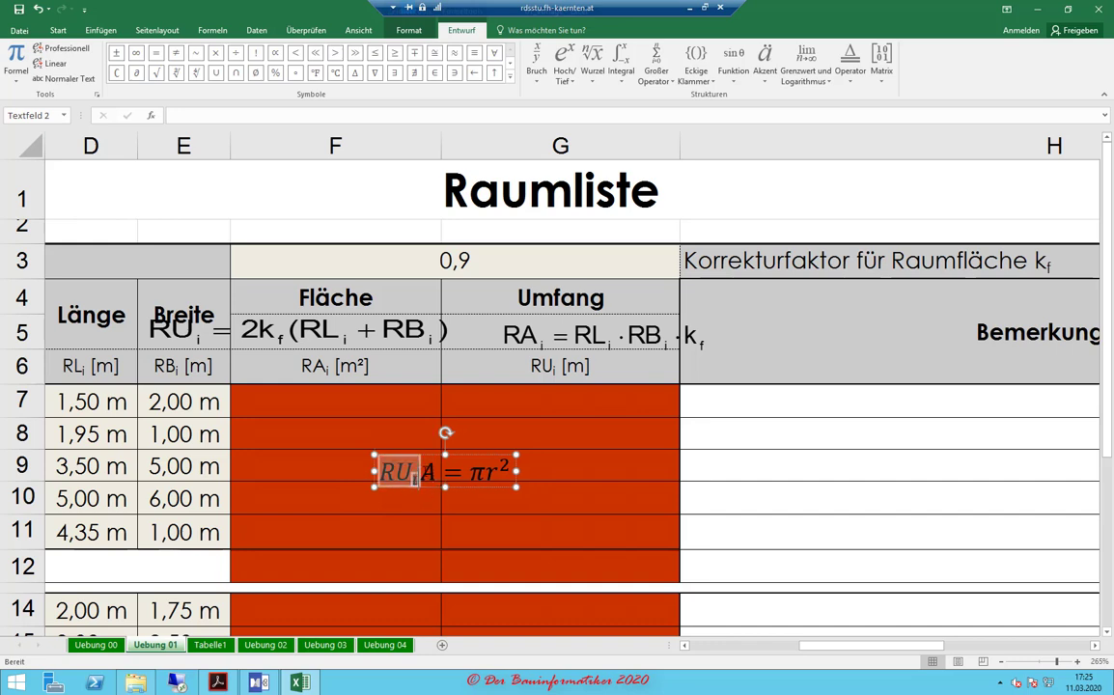
- Delete the leftover A so it reads RU_i = πr², then bring up the reference PDF
{"action": "left_click", "coordinate": [436, 473]}
{"action": "key", "text": "Left"}
{"action": "key", "text": "Right"}
{"action": "key", "text": "BackSpace"}
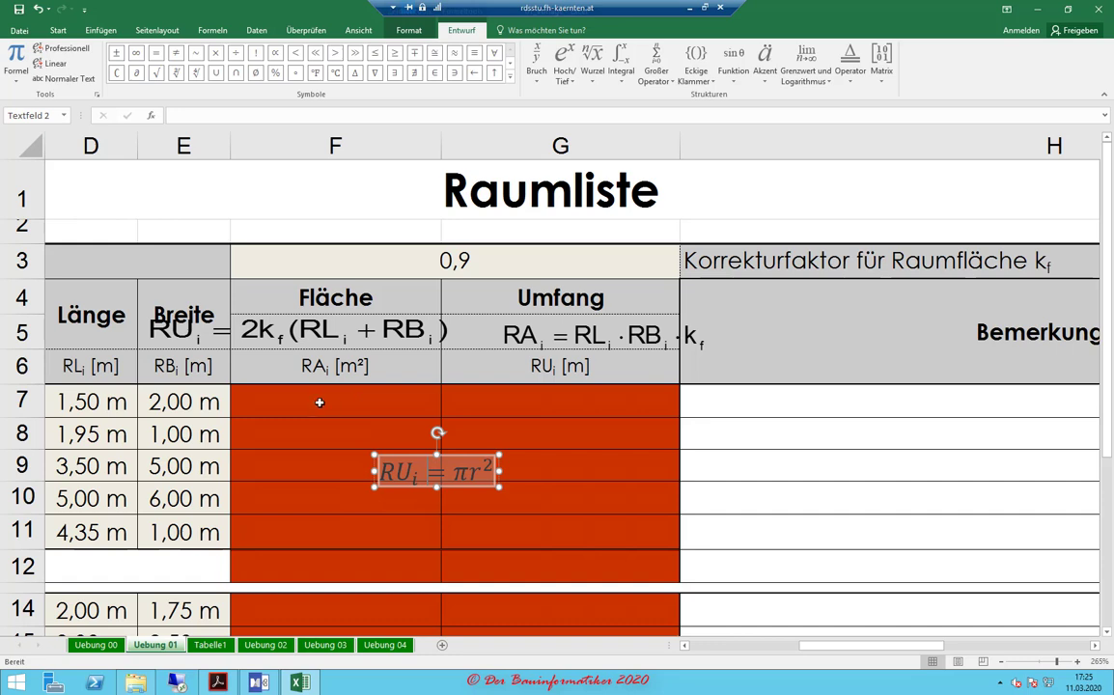
{"action": "left_click", "coordinate": [217, 683]}
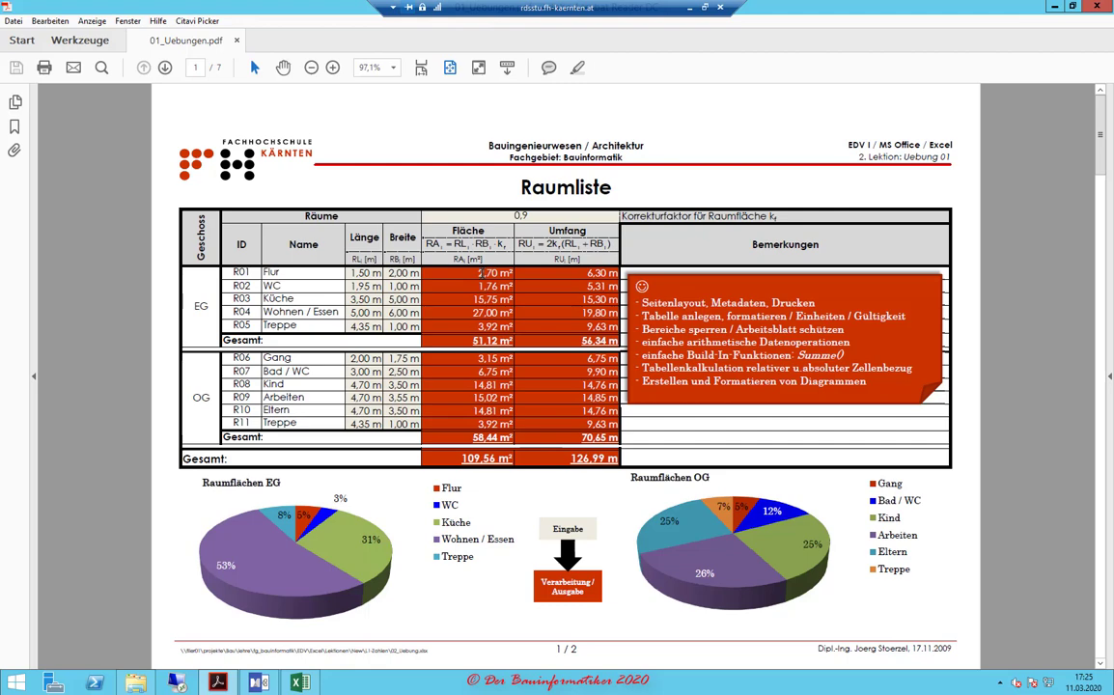
- Zoom and scroll the Raumliste PDF to read the Umfang formula RU_i = 2k_f(RL_i + RB_i)
{"action": "scroll", "coordinate": [405, 232], "scroll_direction": "up", "scroll_amount": 3}
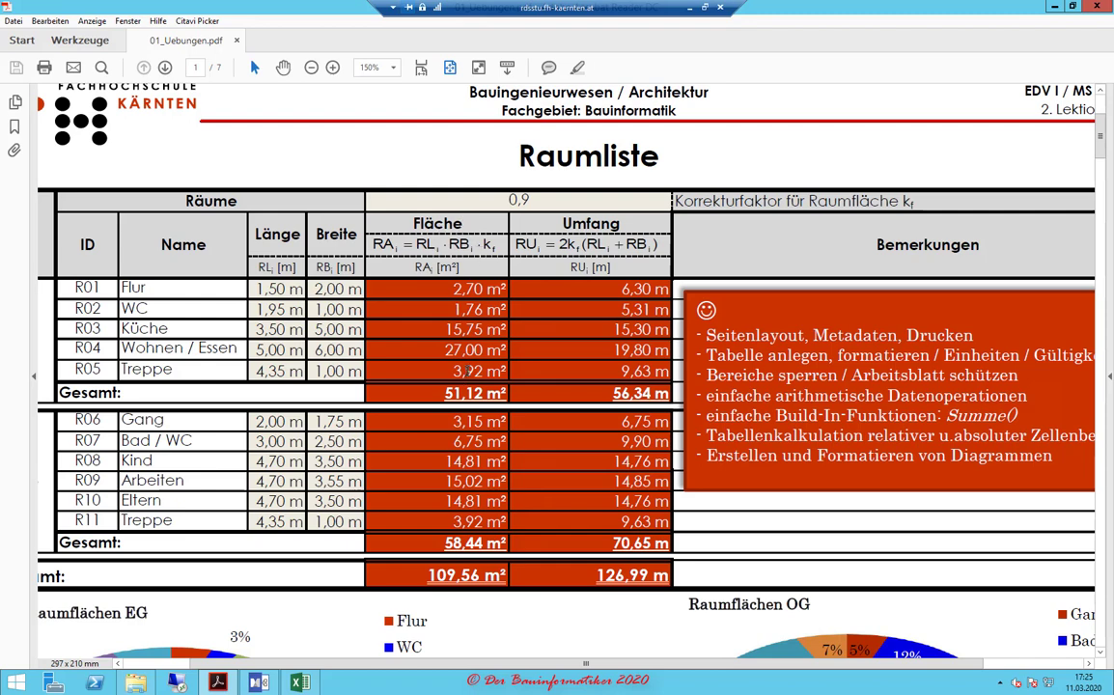
{"action": "scroll", "coordinate": [515, 317], "scroll_direction": "down", "scroll_amount": 2}
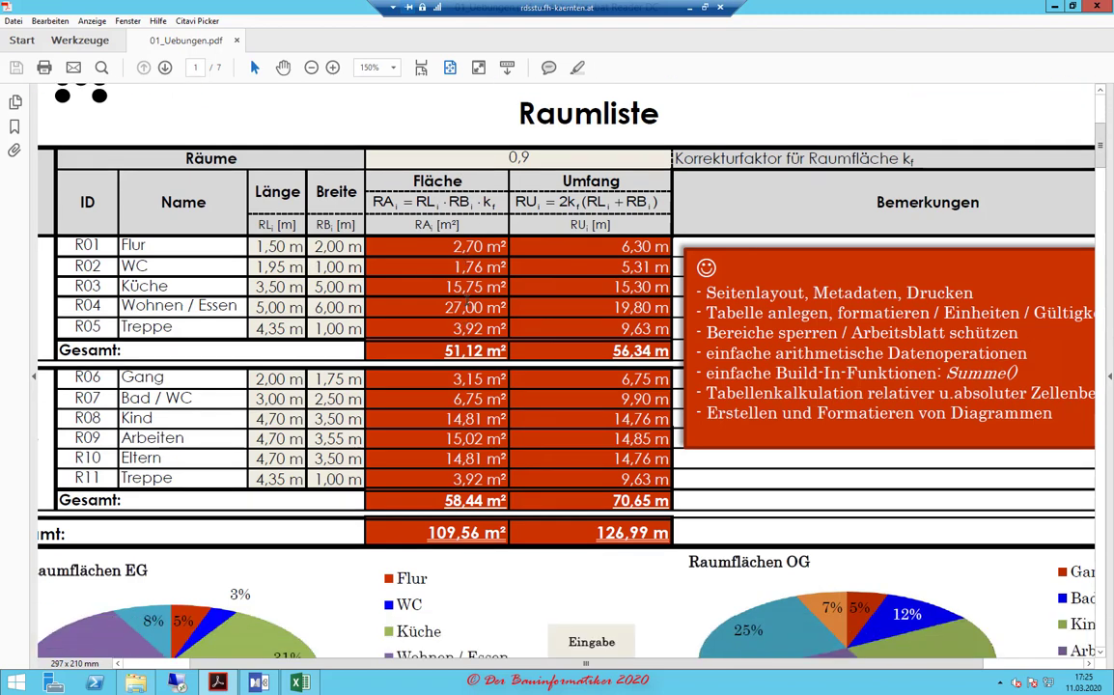
{"action": "scroll", "coordinate": [515, 318], "scroll_direction": "down", "scroll_amount": 1}
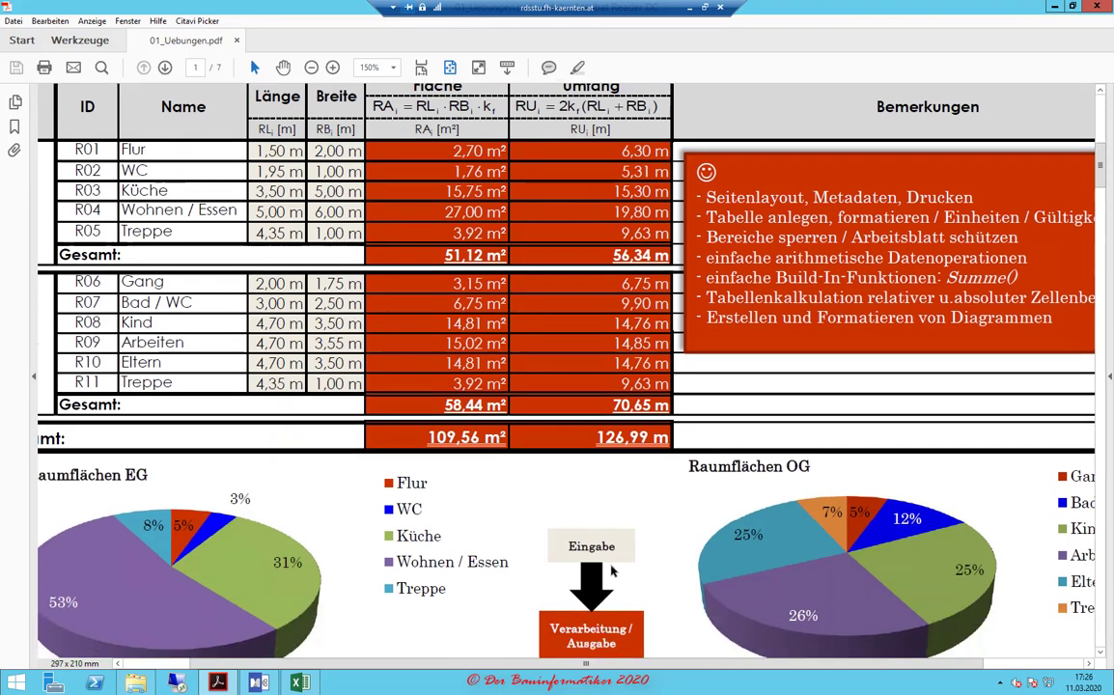
{"action": "scroll", "coordinate": [579, 511], "scroll_direction": "up", "scroll_amount": 1}
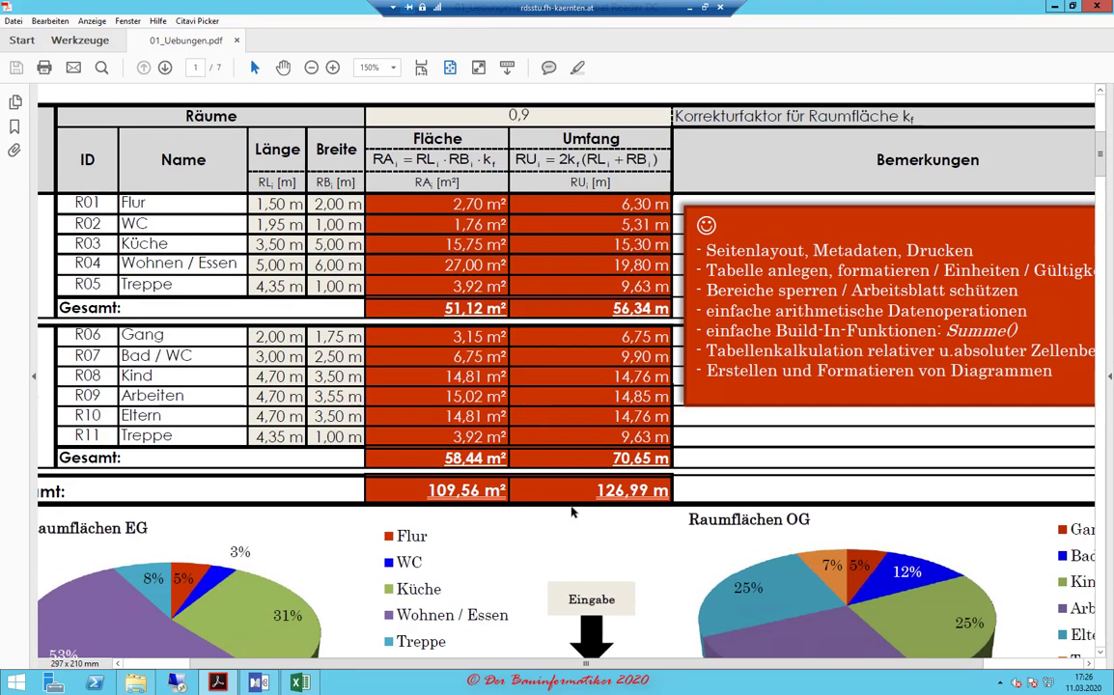
{"action": "scroll", "coordinate": [573, 512], "scroll_direction": "up", "scroll_amount": 1}
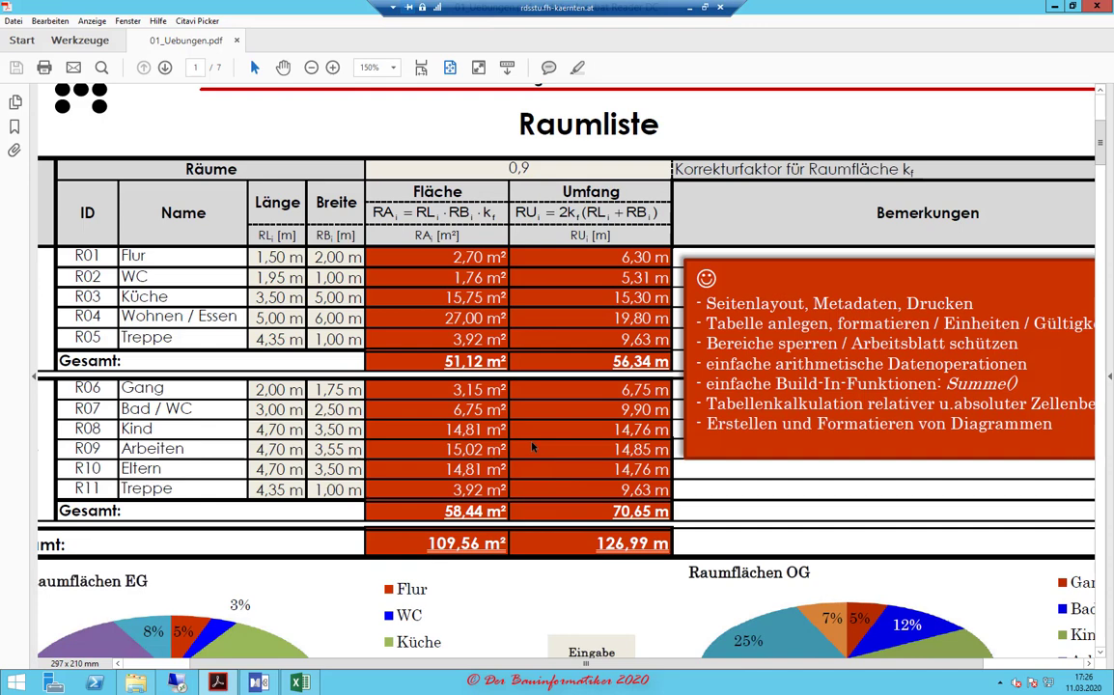
{"action": "scroll", "coordinate": [534, 442], "scroll_direction": "up", "scroll_amount": 1}
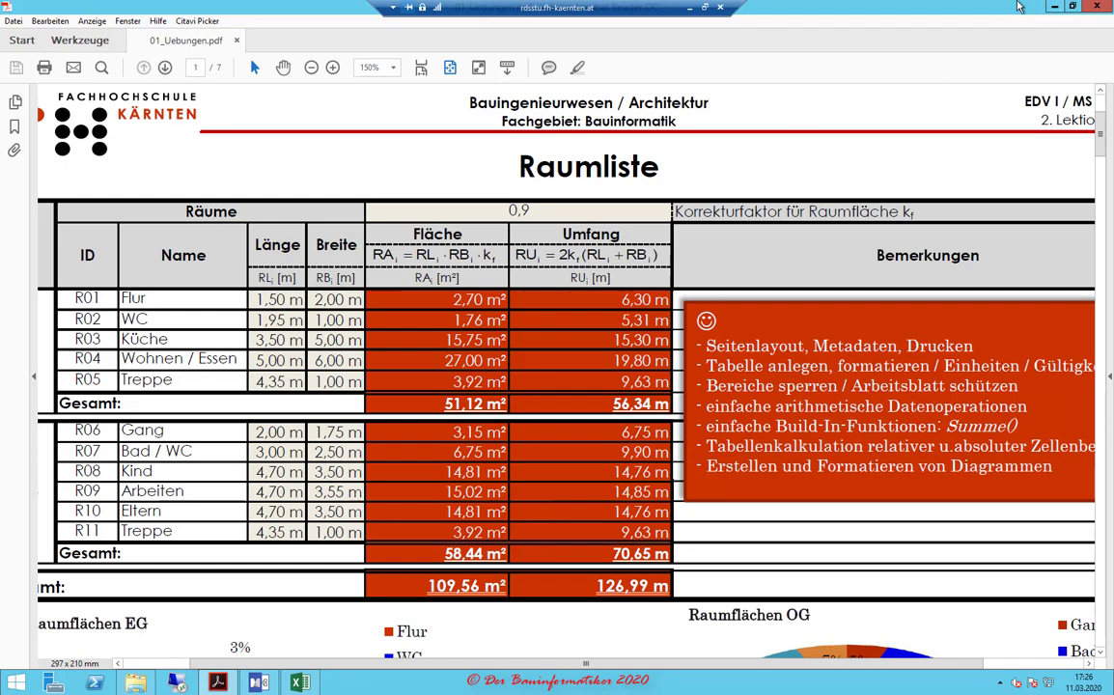
- Back in Excel, remove the duplicate equals sign and enter 2 after RU_i =
{"action": "left_click", "coordinate": [1055, 10]}
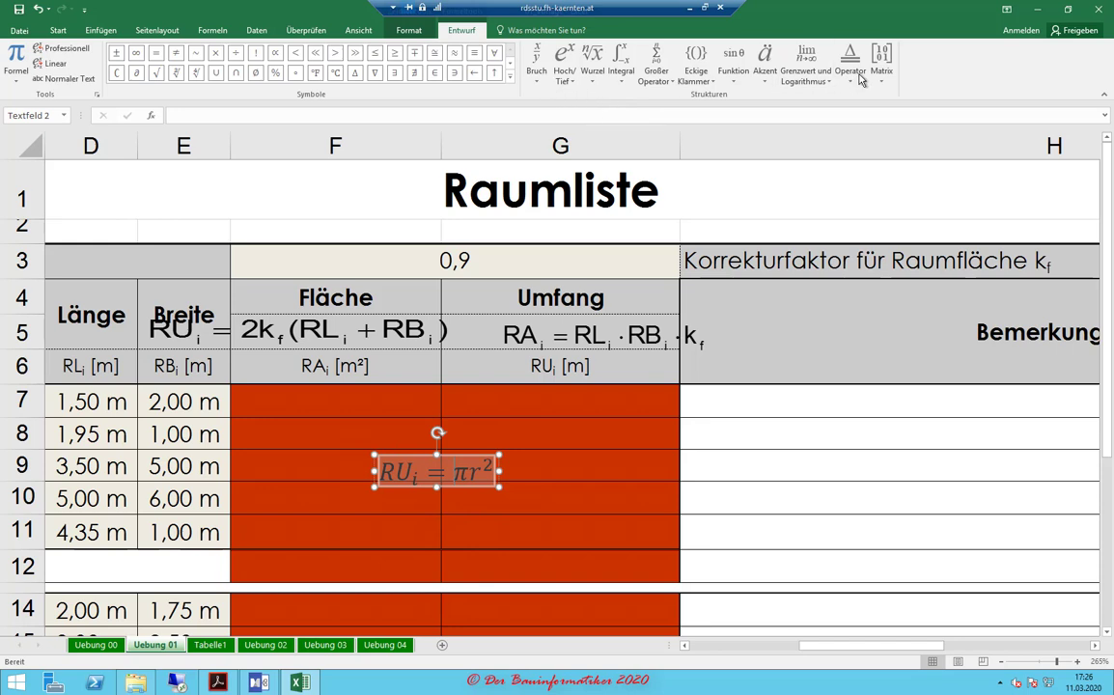
{"action": "left_click", "coordinate": [512, 80]}
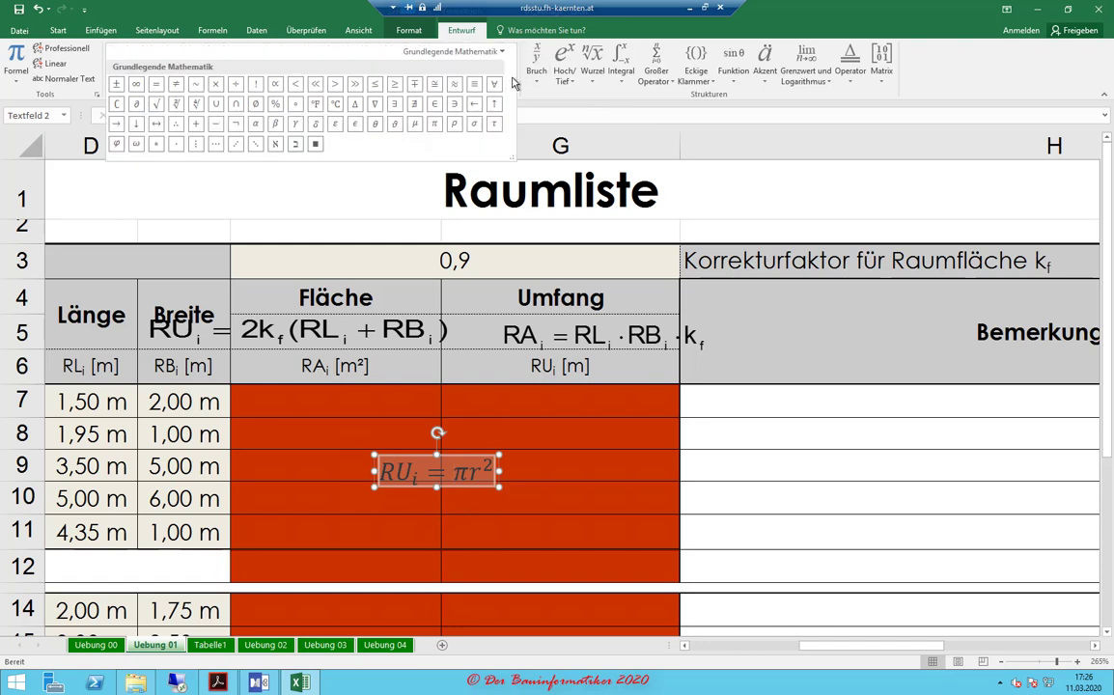
{"action": "left_click", "coordinate": [157, 85]}
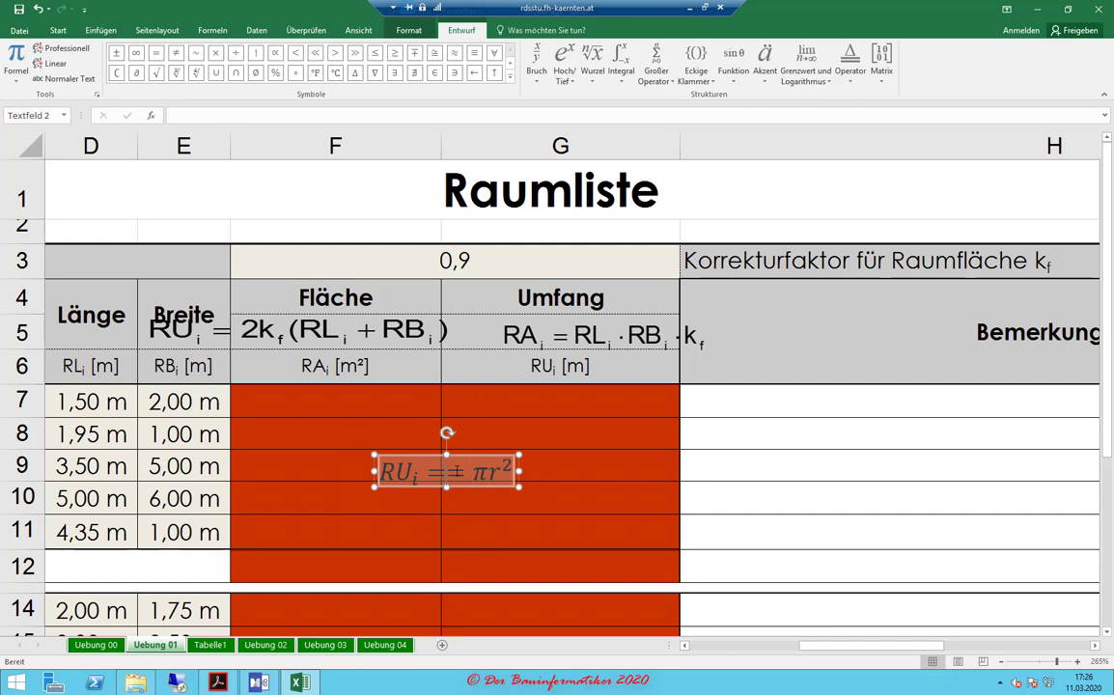
{"action": "key", "text": "BackSpace"}
{"action": "type", "text": "2"}
- Add a subscripted k_f after the 2, giving RU_i = 2k_fπr²
{"action": "left_click", "coordinate": [578, 84]}
{"action": "left_click", "coordinate": [634, 140]}
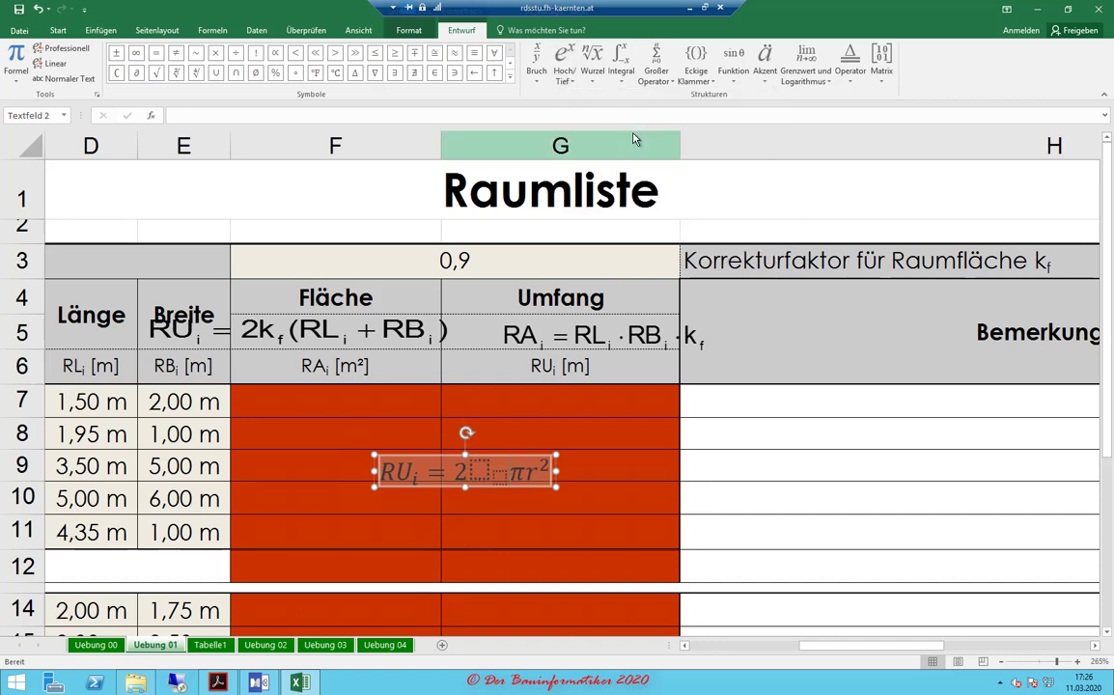
{"action": "left_click", "coordinate": [480, 471]}
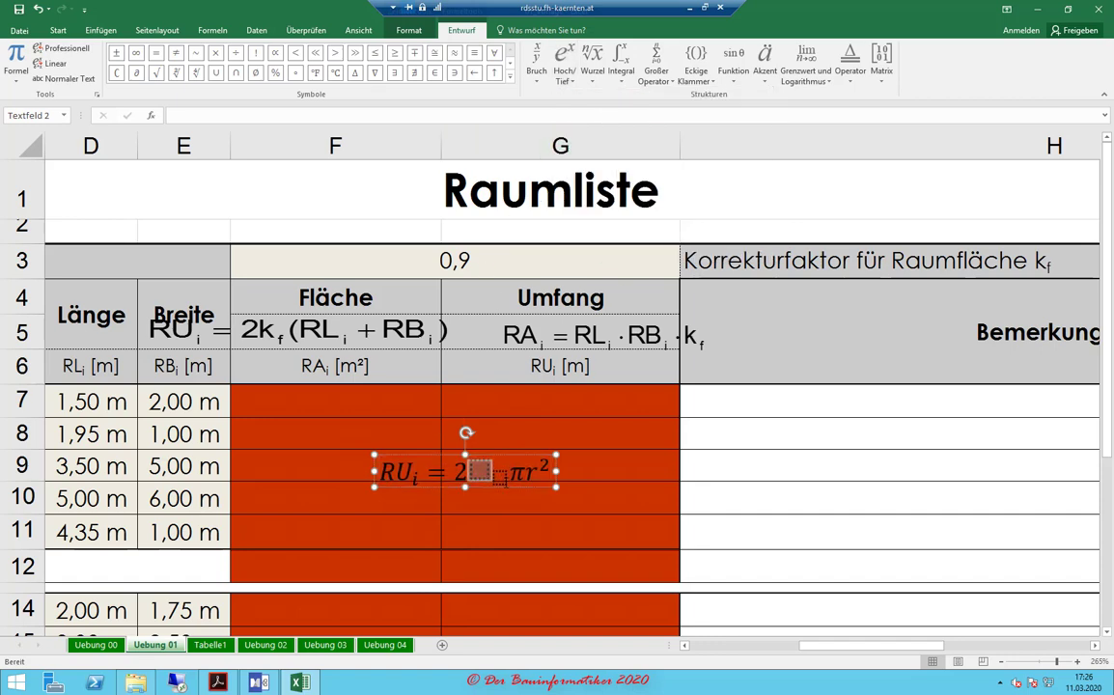
{"action": "type", "text": "k"}
{"action": "type", "text": "_f"}
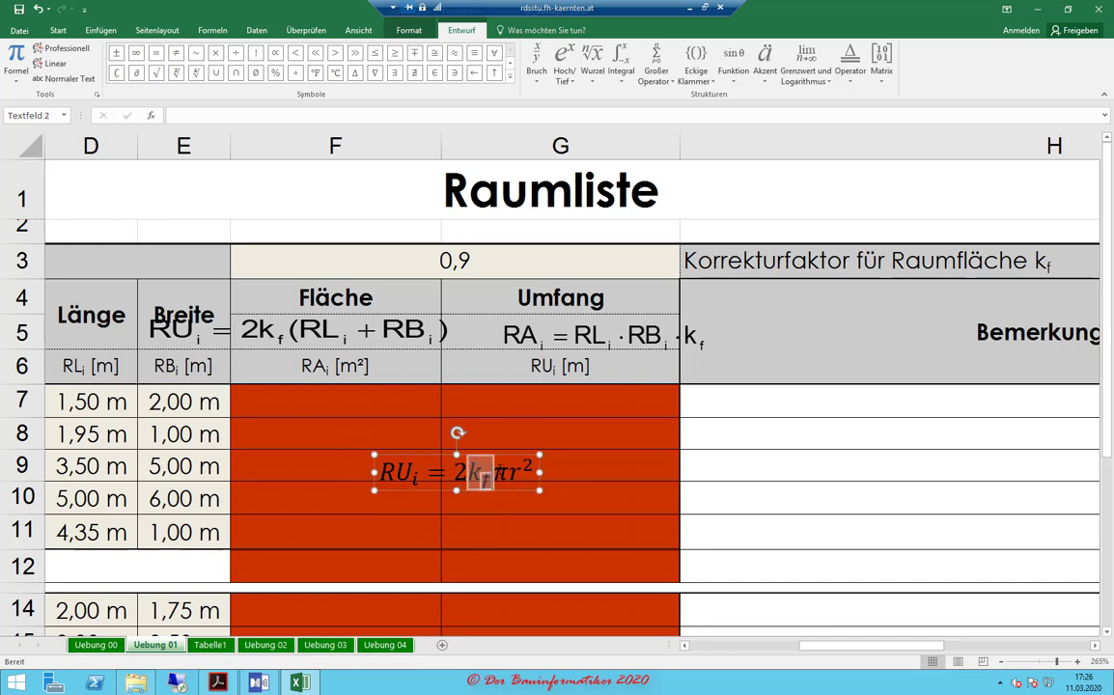
{"action": "key", "text": "Right"}
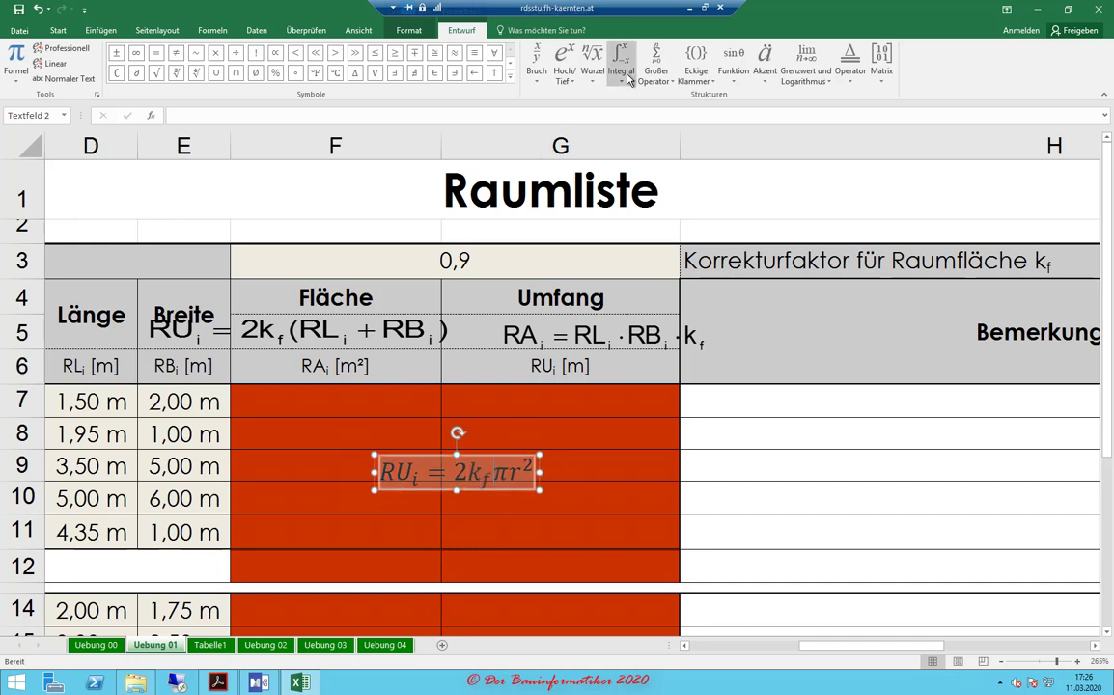
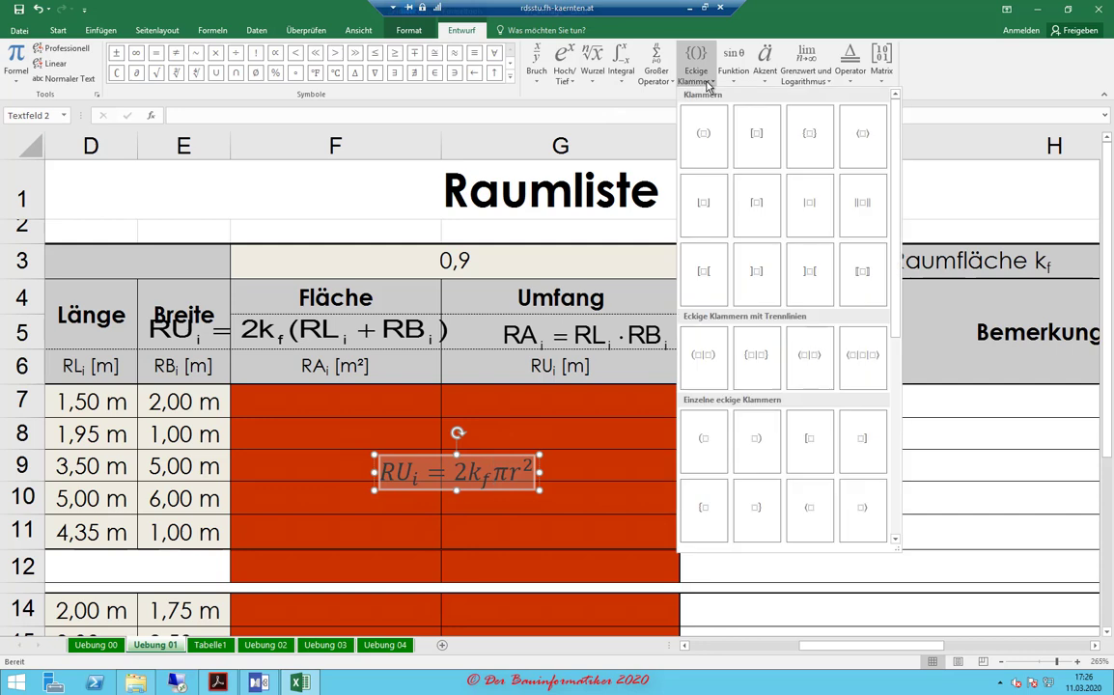
- Insert empty round parentheses after k_f in the RU_i equation and select the slot inside them
{"action": "left_click", "coordinate": [706, 136]}
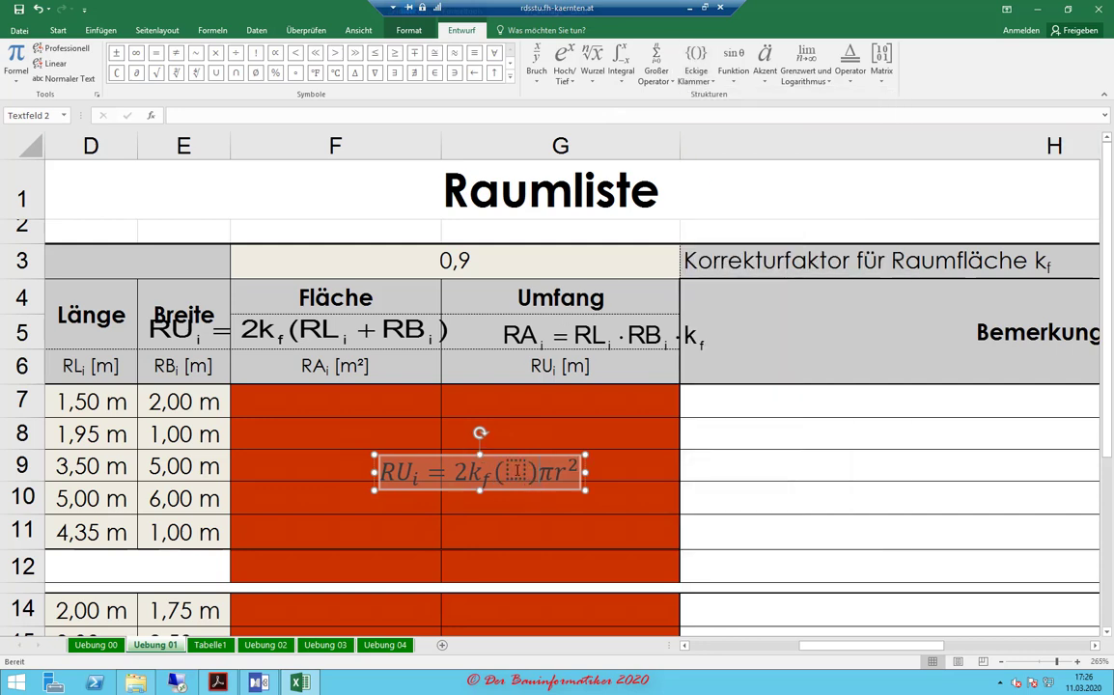
{"action": "left_click", "coordinate": [523, 488]}
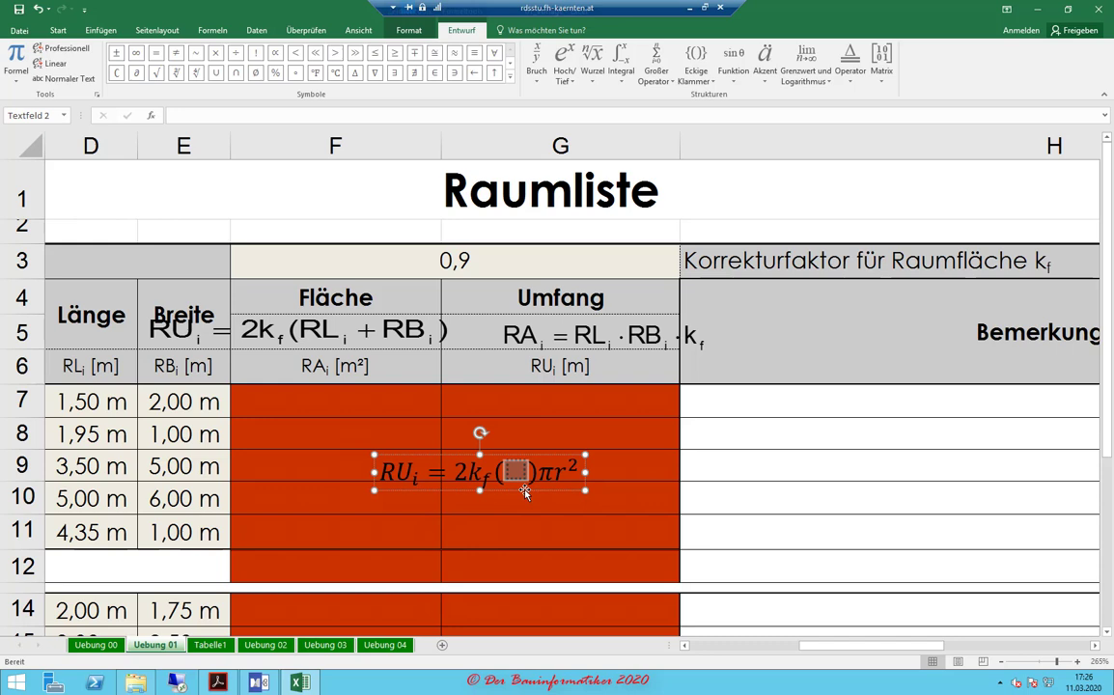
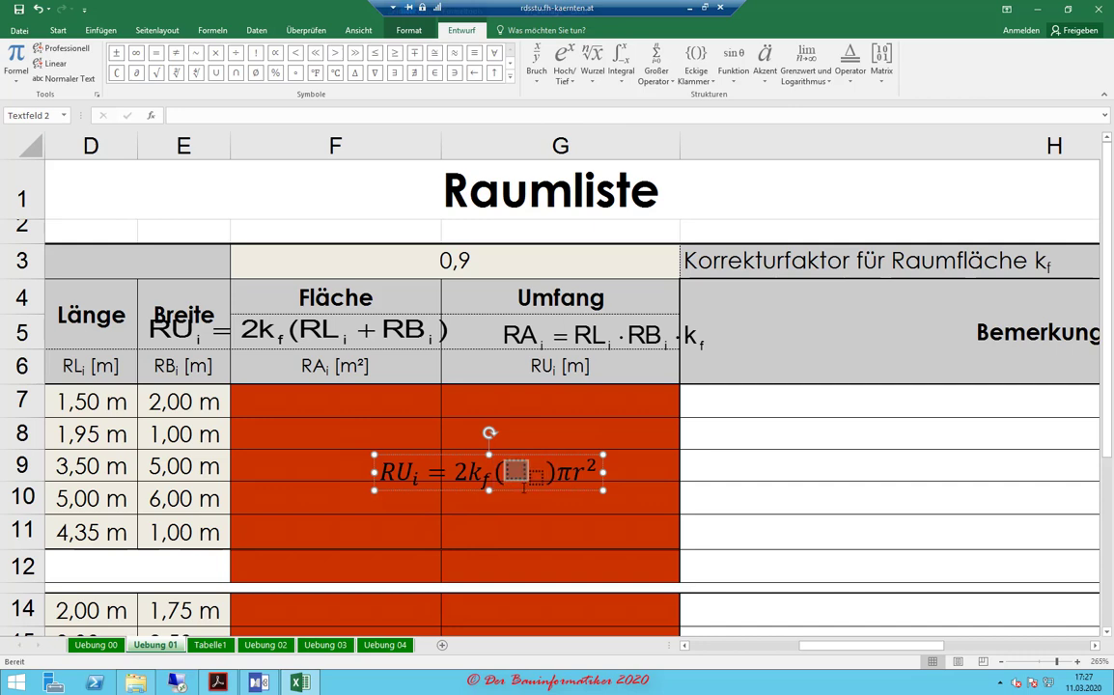
- Enter RL with subscript i inside the RUᵢ equation's parentheses
{"action": "type", "text": "RL"}
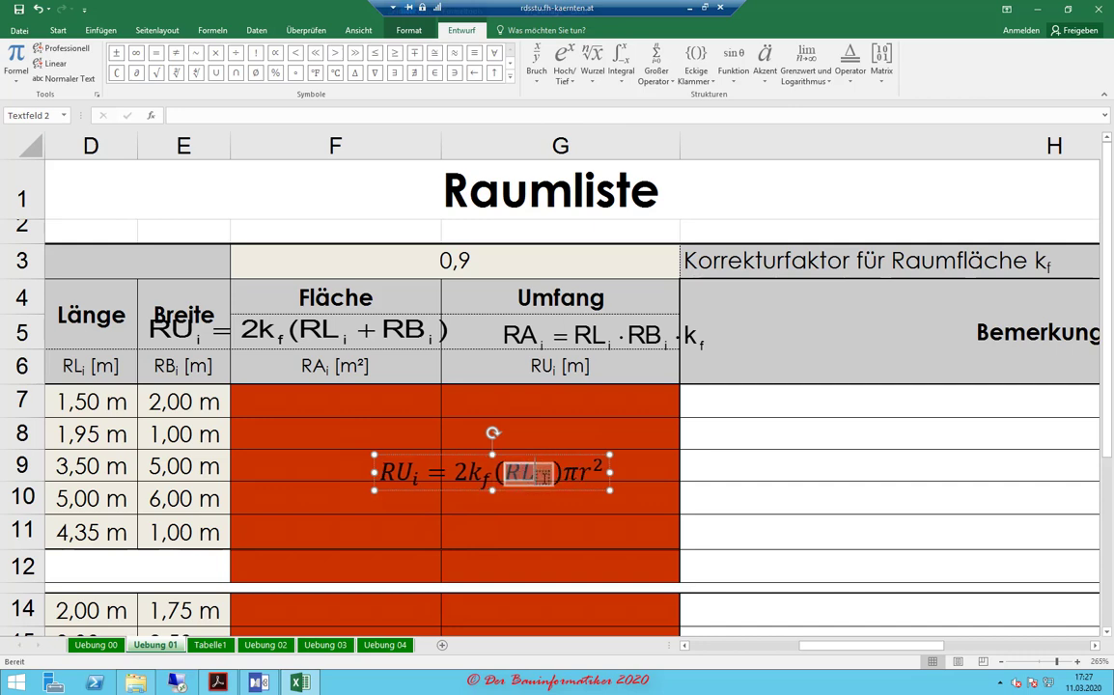
{"action": "left_click", "coordinate": [544, 477]}
{"action": "type", "text": "i"}
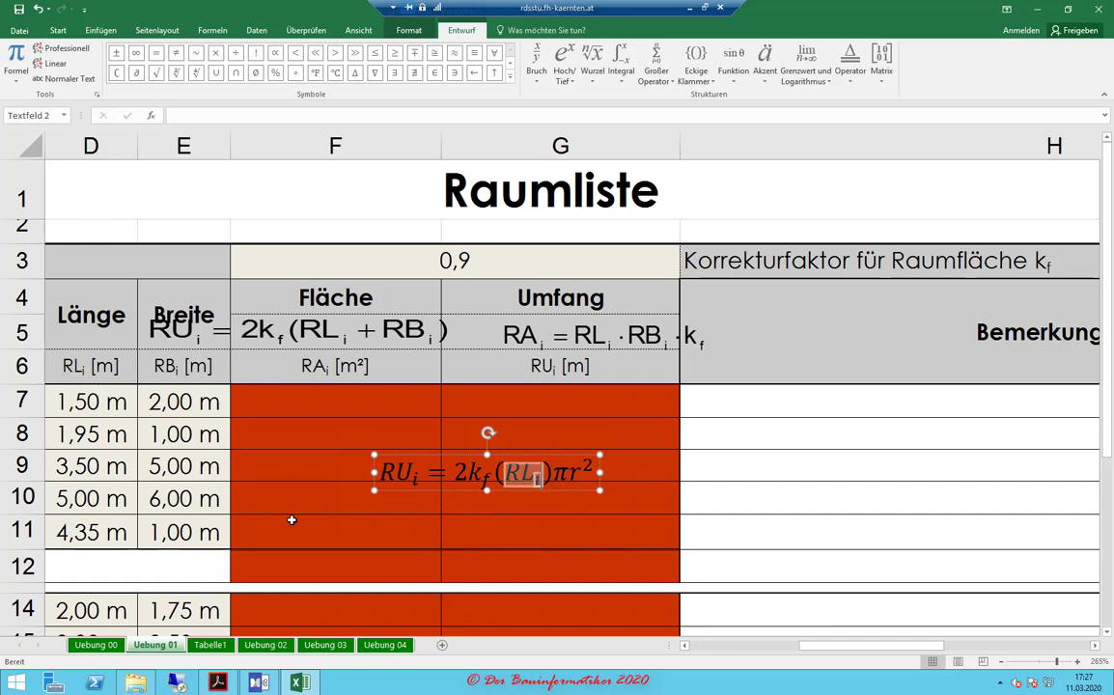
{"action": "key", "text": "Right"}
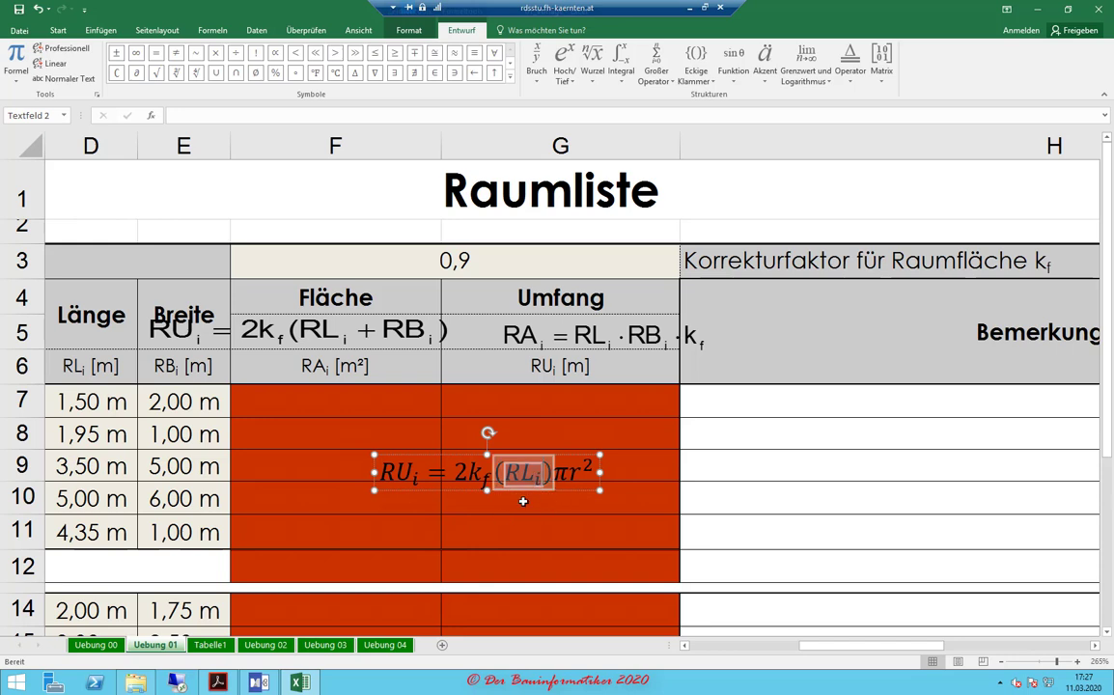
- Insert the multiplication dot (·) from the Operators symbol set after RLᵢ
{"action": "left_click", "coordinate": [511, 76]}
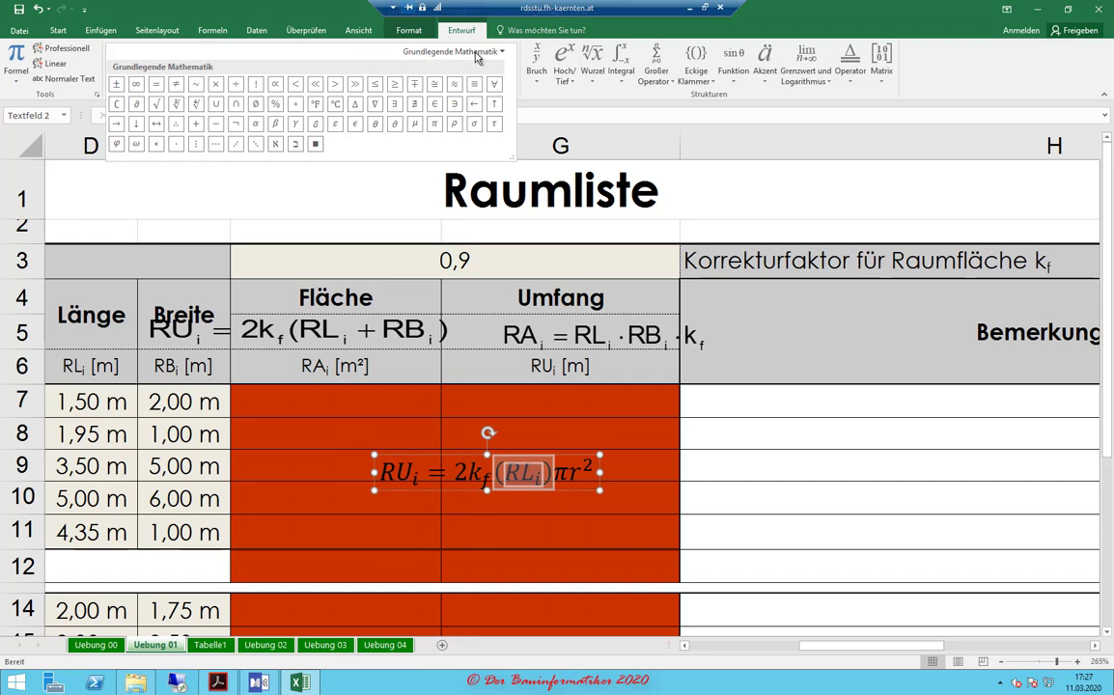
{"action": "left_click", "coordinate": [501, 53]}
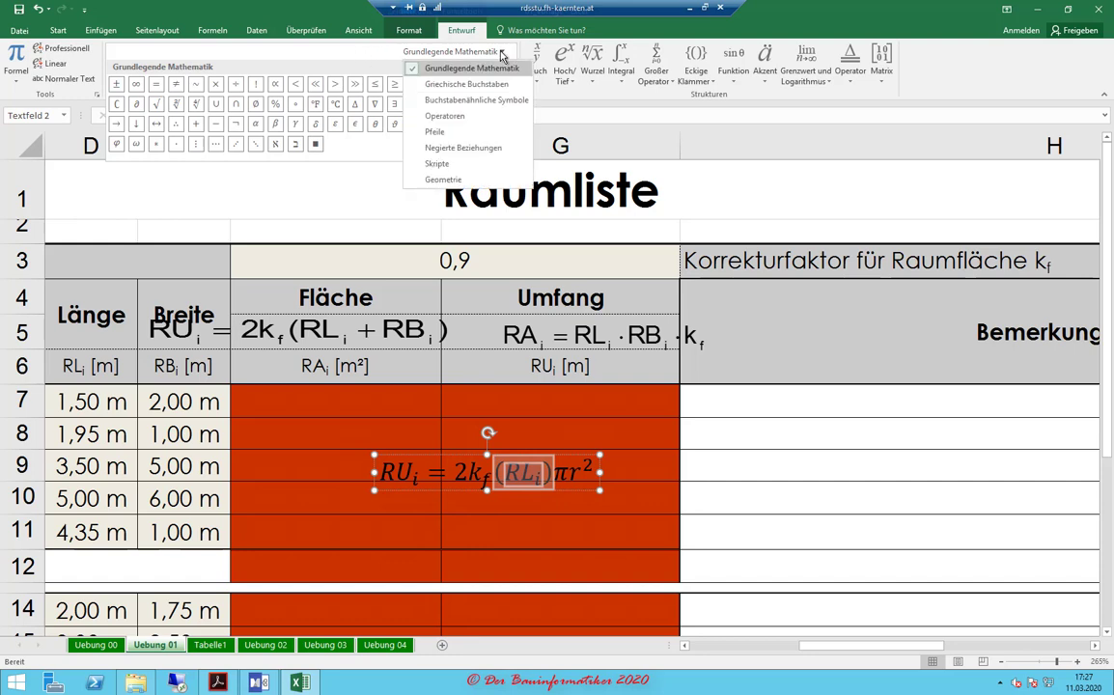
{"action": "left_click", "coordinate": [467, 84]}
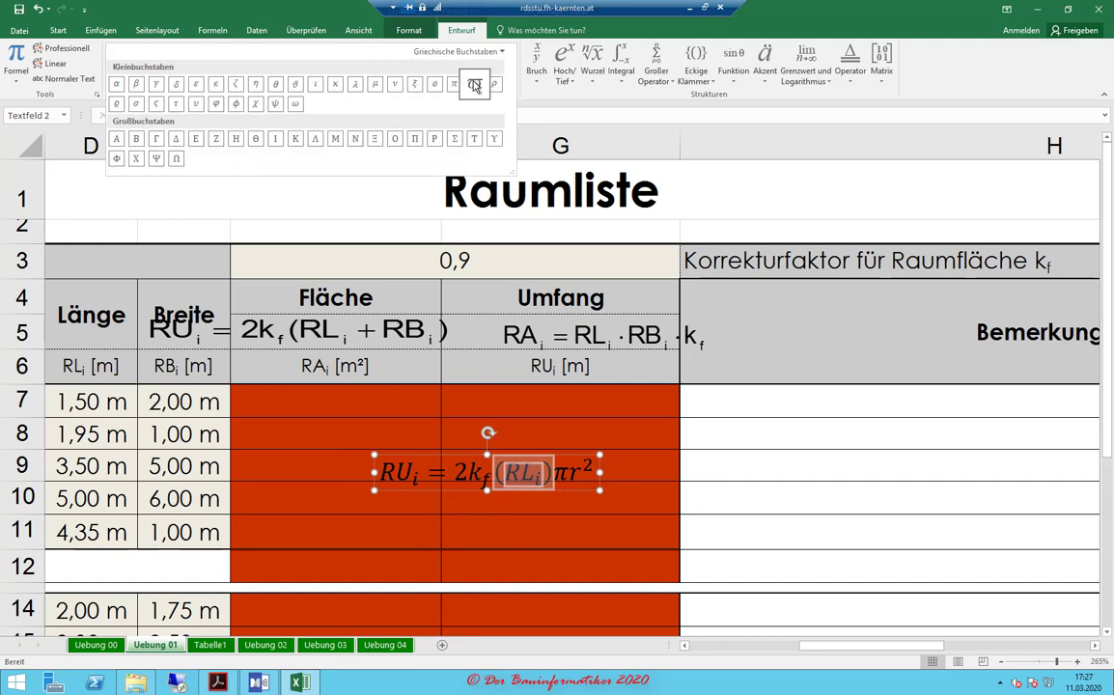
{"action": "left_click", "coordinate": [501, 53]}
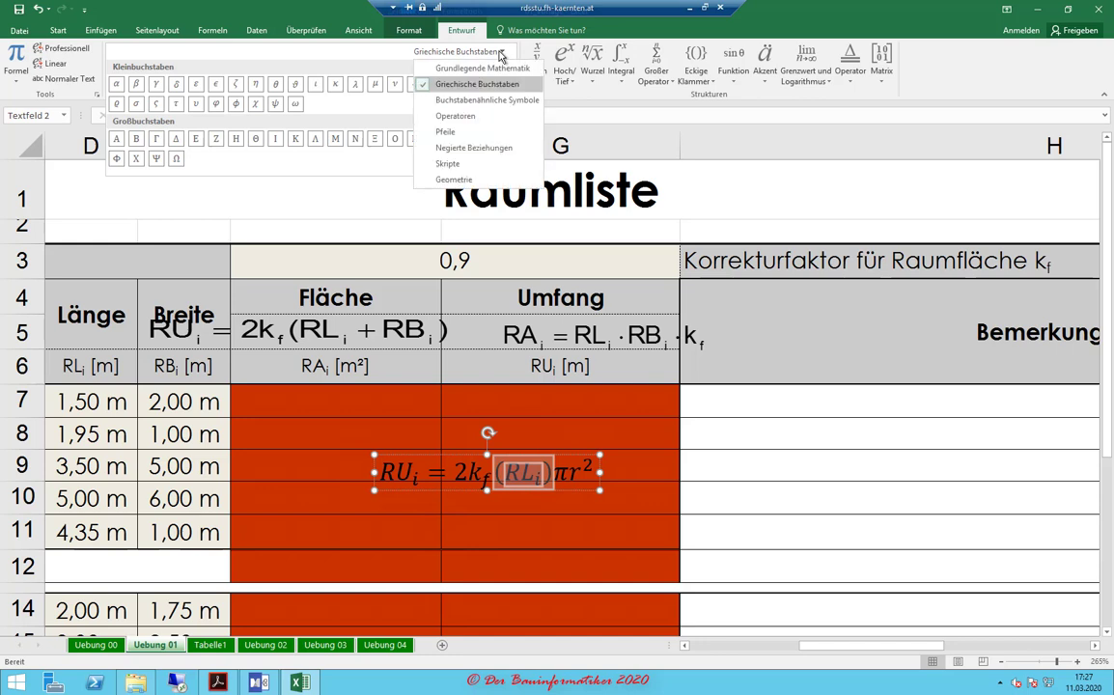
{"action": "left_click", "coordinate": [470, 99]}
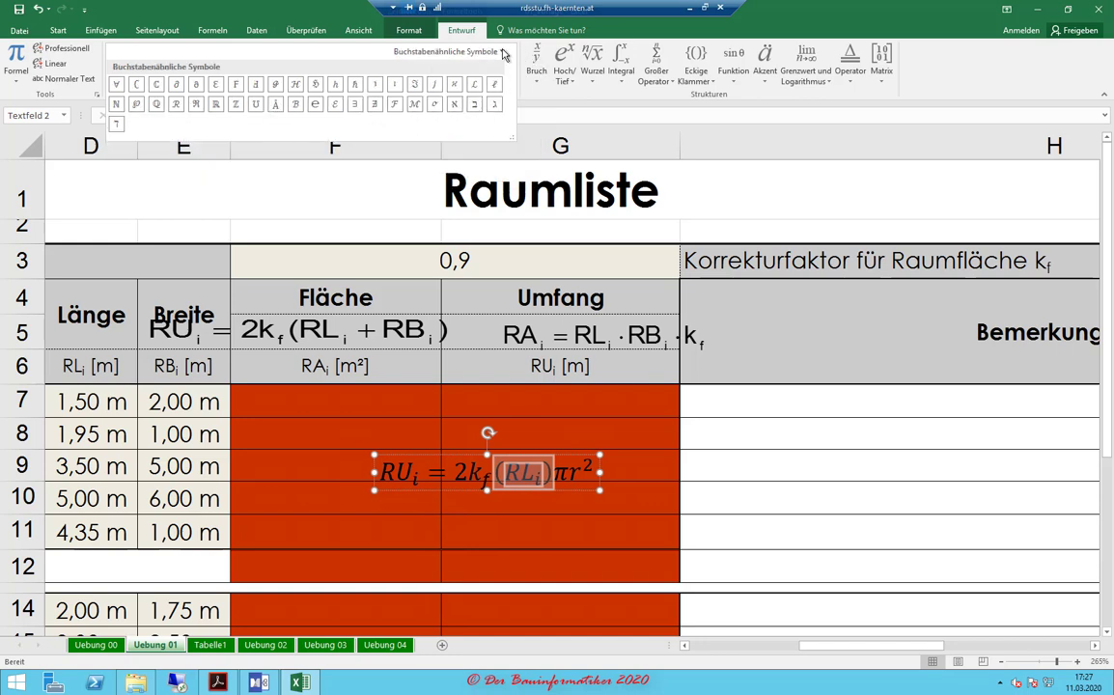
{"action": "left_click", "coordinate": [451, 51]}
{"action": "left_click", "coordinate": [436, 116]}
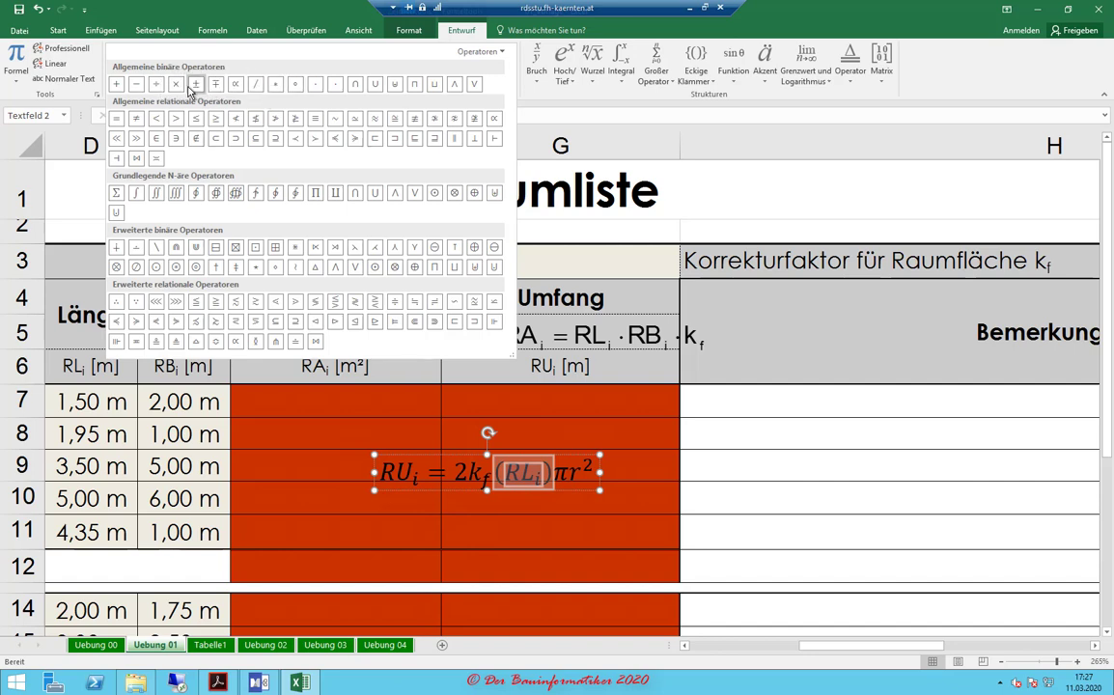
{"action": "left_click", "coordinate": [315, 86]}
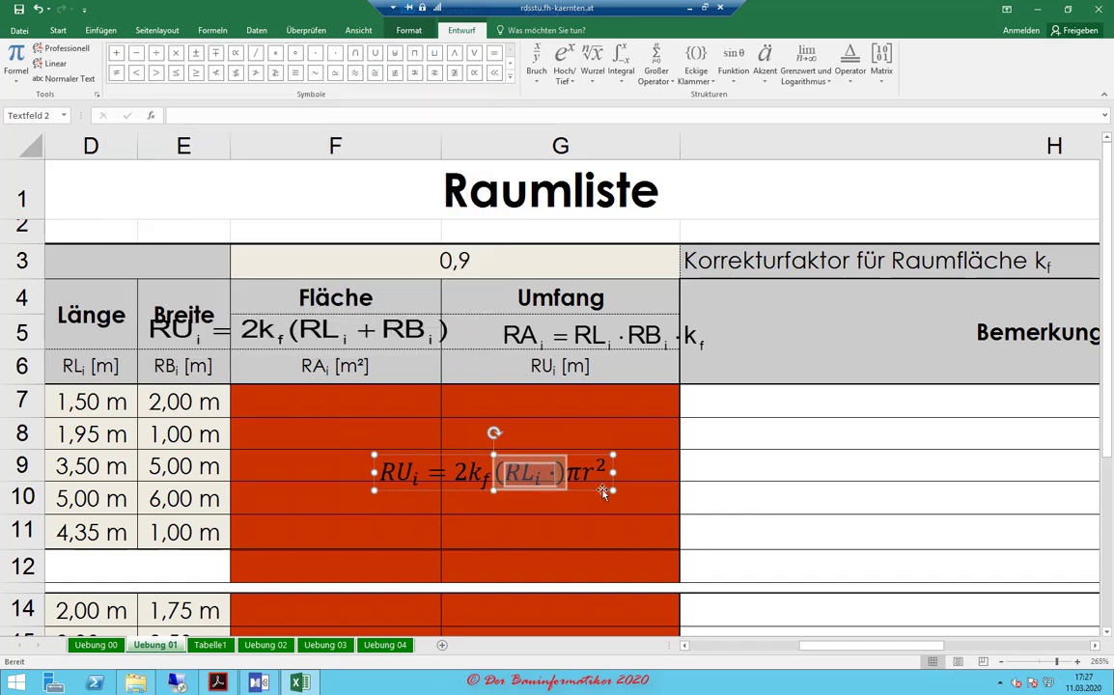
- Insert a subscript template after the dot and fill it with RBᵢ
{"action": "left_click", "coordinate": [575, 79]}
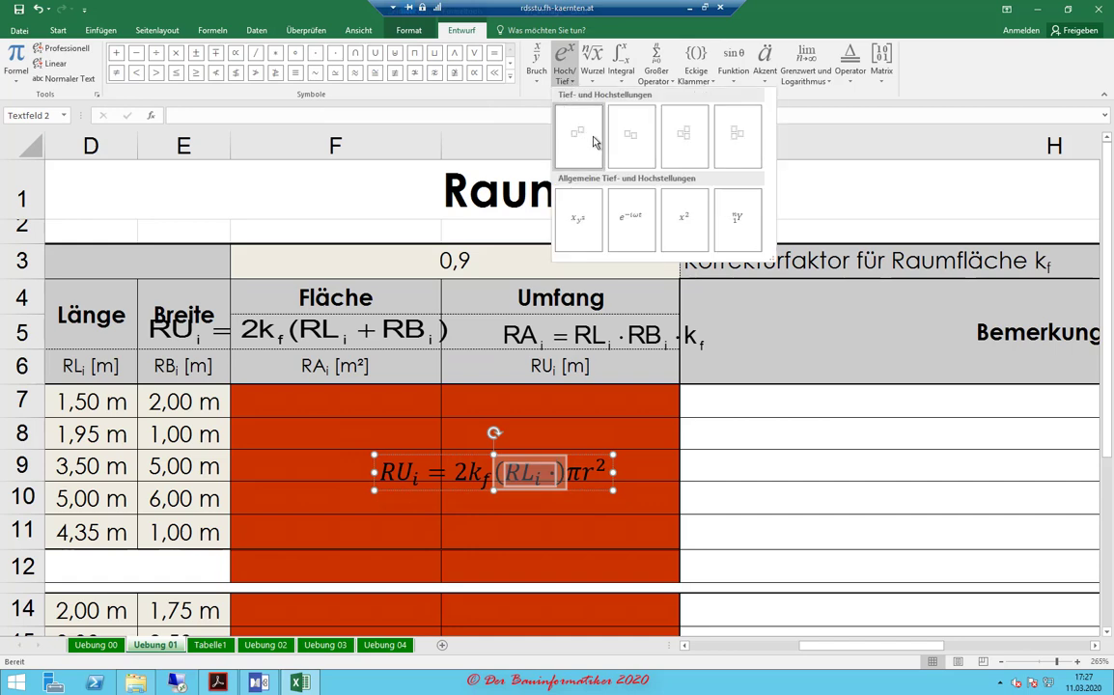
{"action": "left_click", "coordinate": [620, 152]}
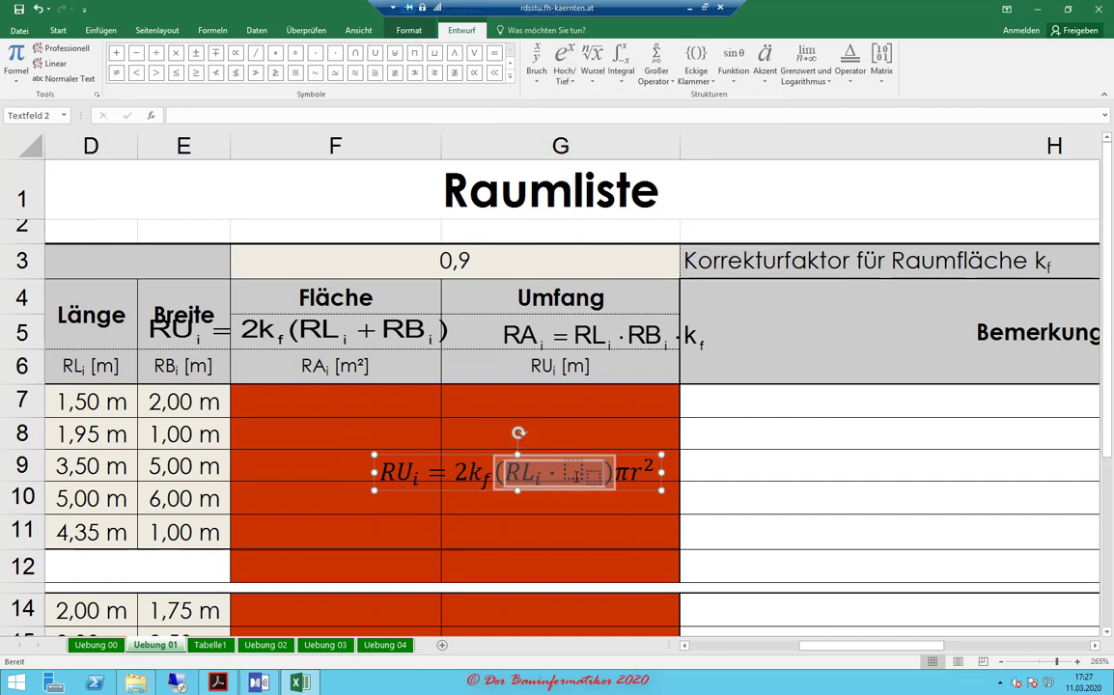
{"action": "left_click", "coordinate": [574, 471]}
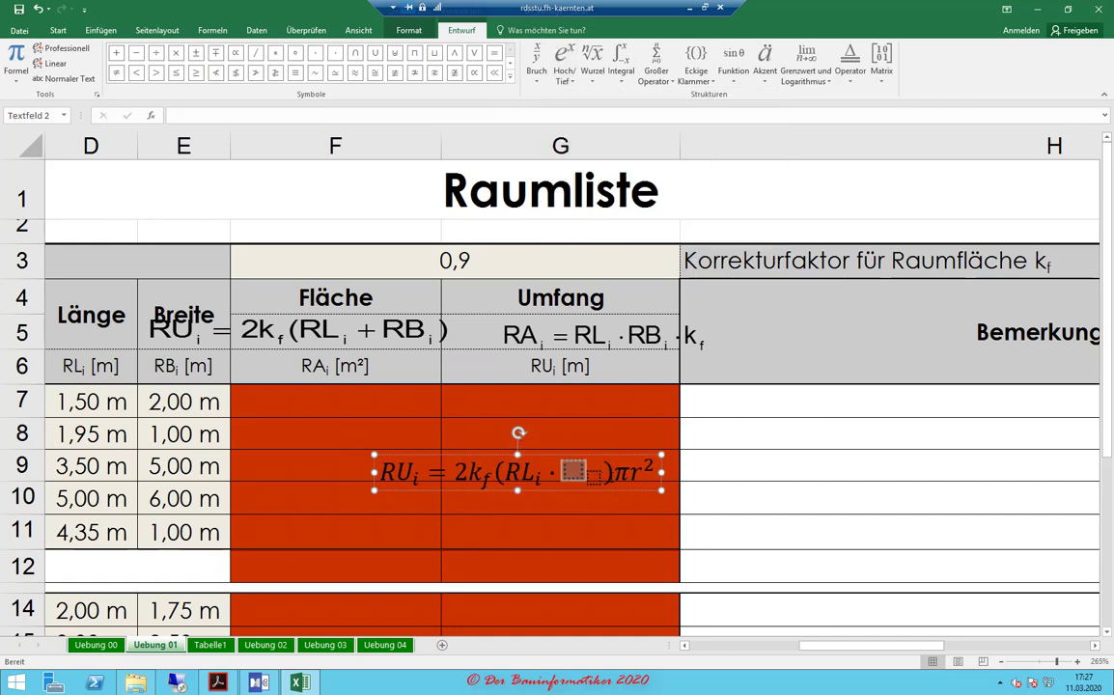
{"action": "type", "text": "R"}
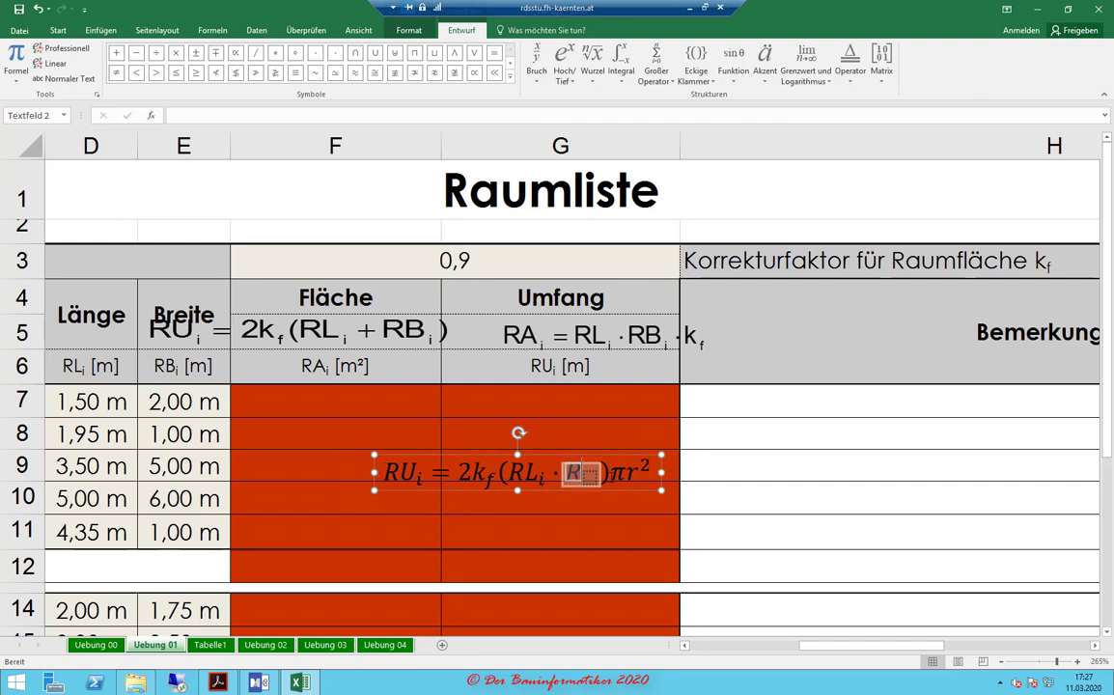
{"action": "type", "text": "B"}
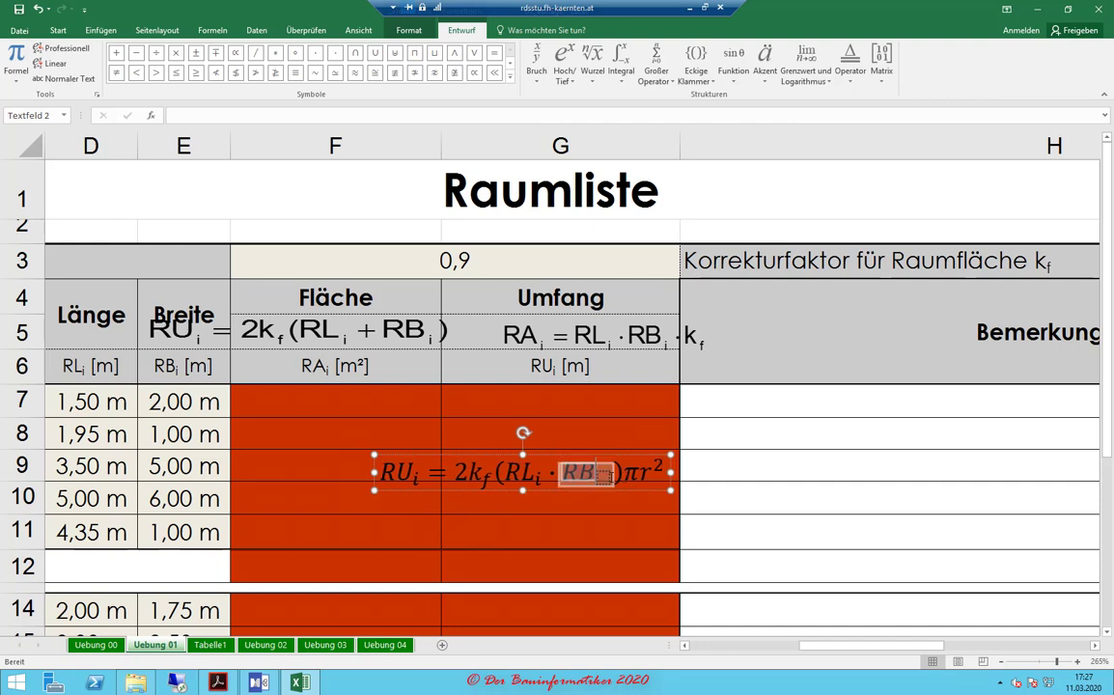
{"action": "left_click", "coordinate": [608, 477]}
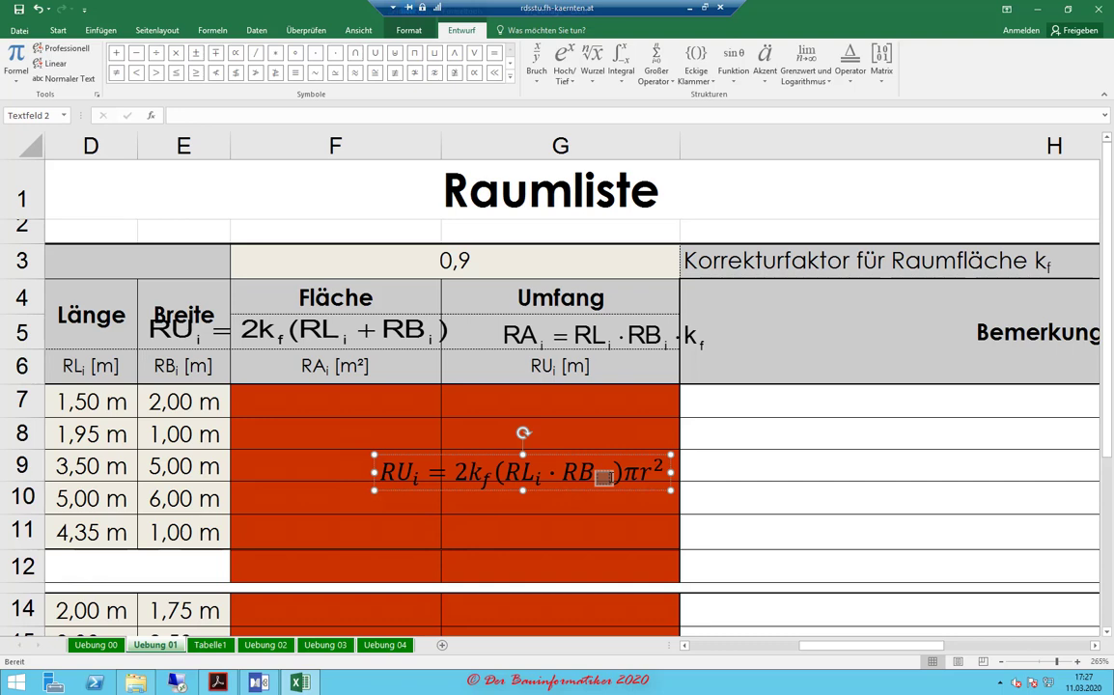
{"action": "type", "text": "i"}
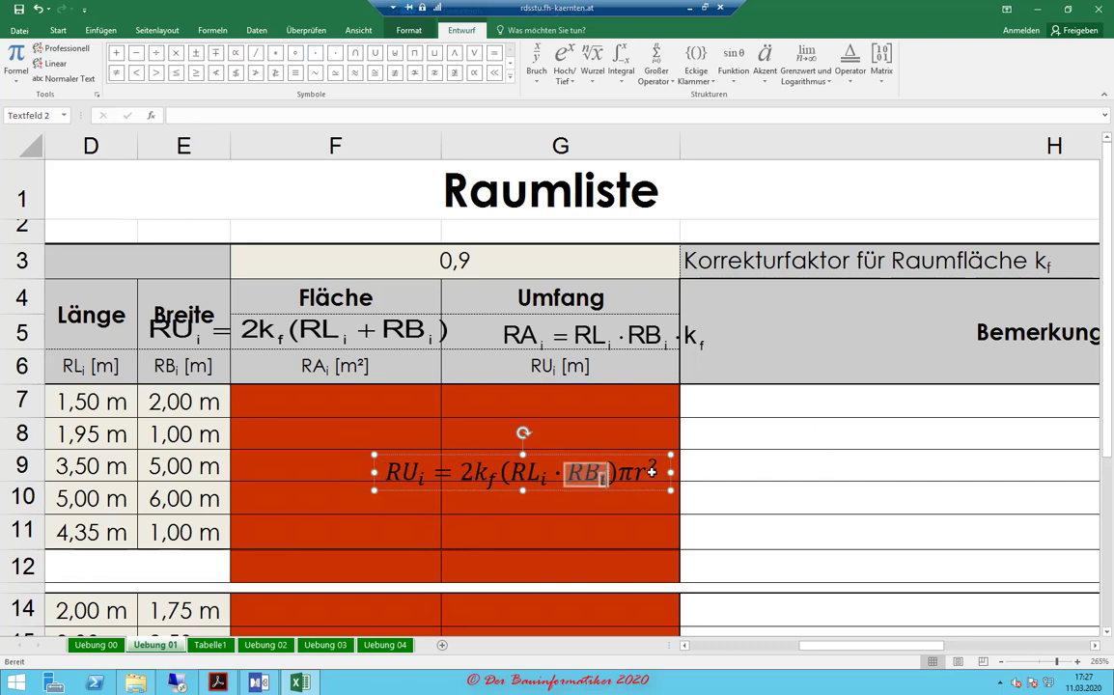
{"action": "key", "text": "Right"}
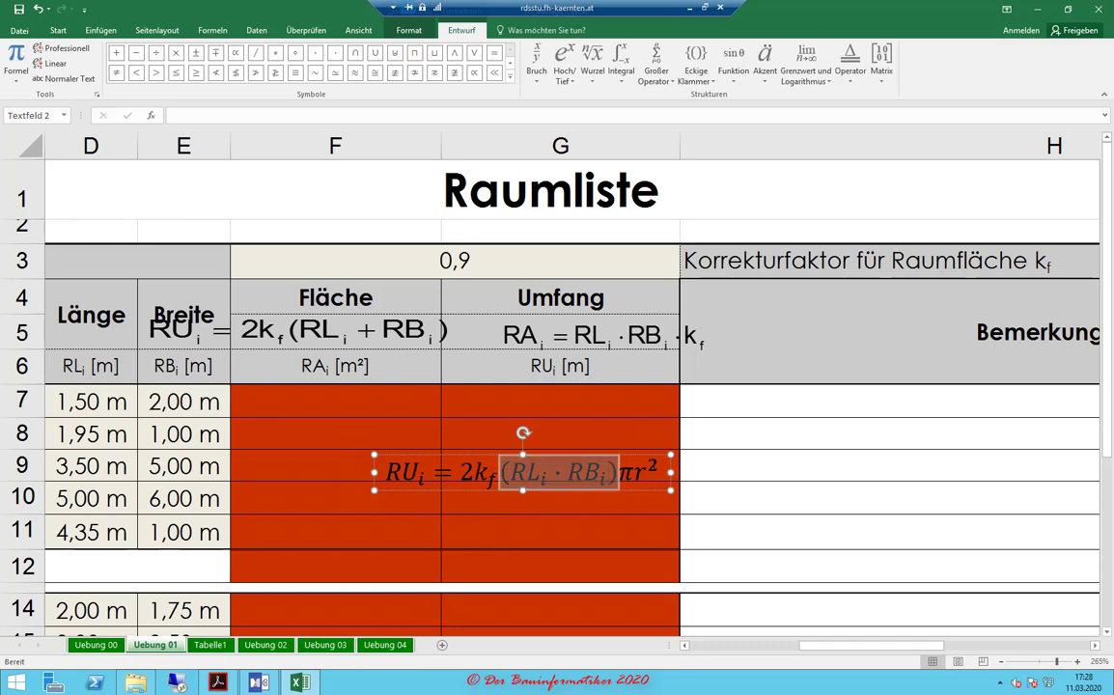
- Delete the trailing πr² term from the end of the equation
{"action": "key", "text": "Right"}
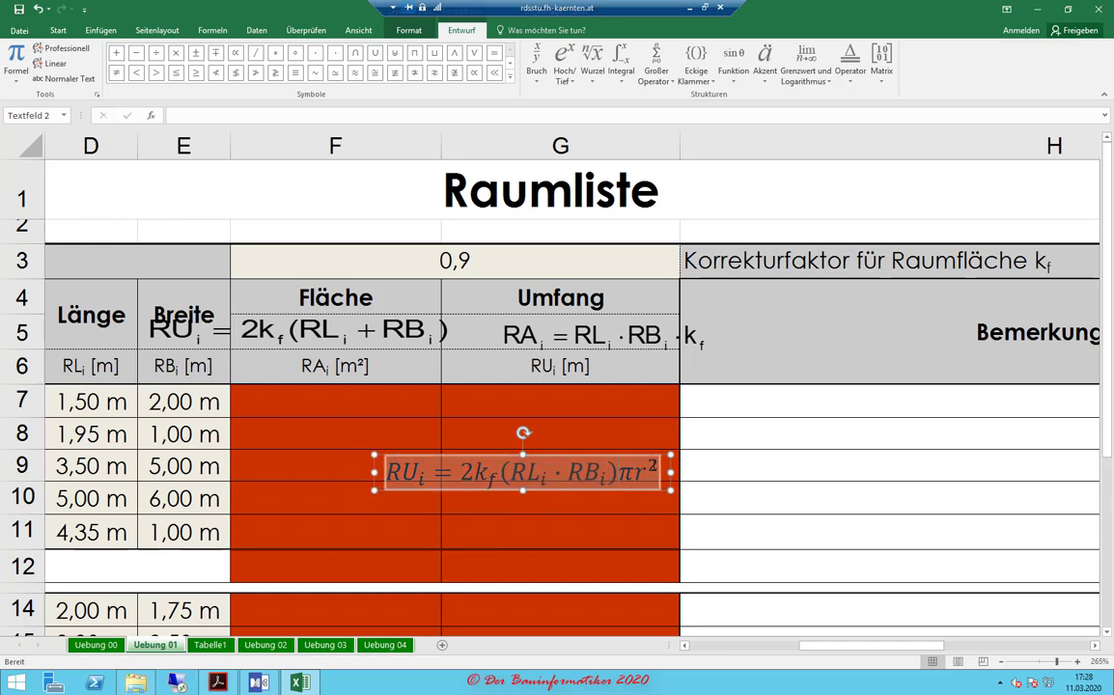
{"action": "key", "text": "BackSpace"}
{"action": "key", "text": "BackSpace"}
{"action": "key", "text": "BackSpace"}
{"action": "key", "text": "Escape"}
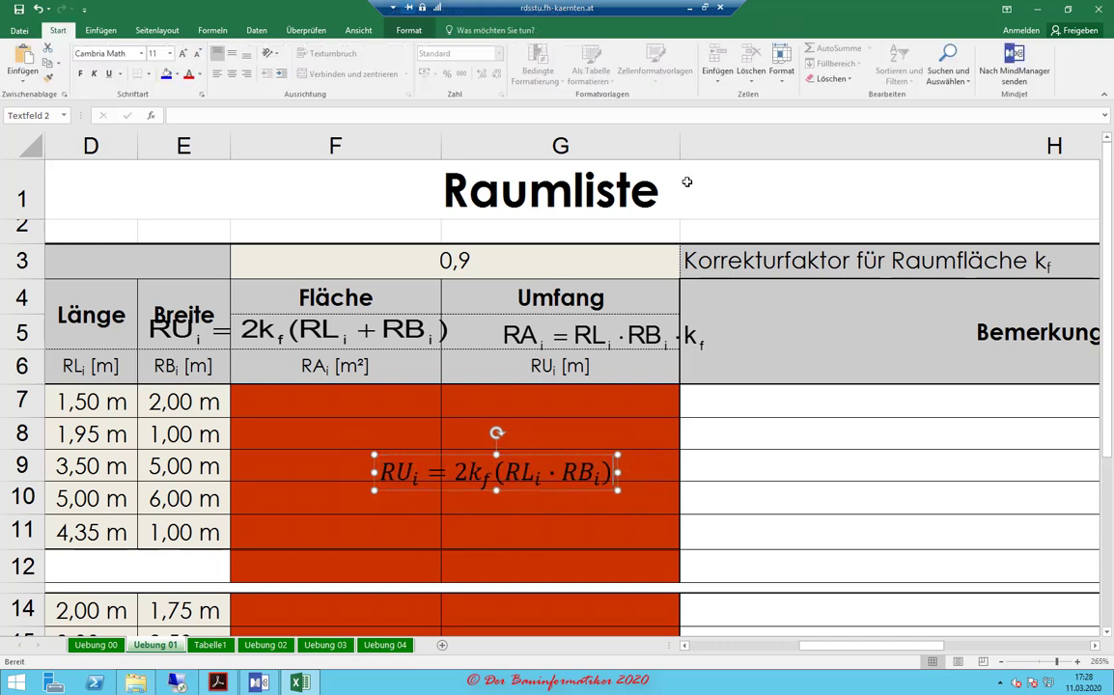
- Delete the old RUᵢ = 2k_f(RLᵢ + RBᵢ) equation and move the new equation into row 5
{"action": "left_click", "coordinate": [540, 520]}
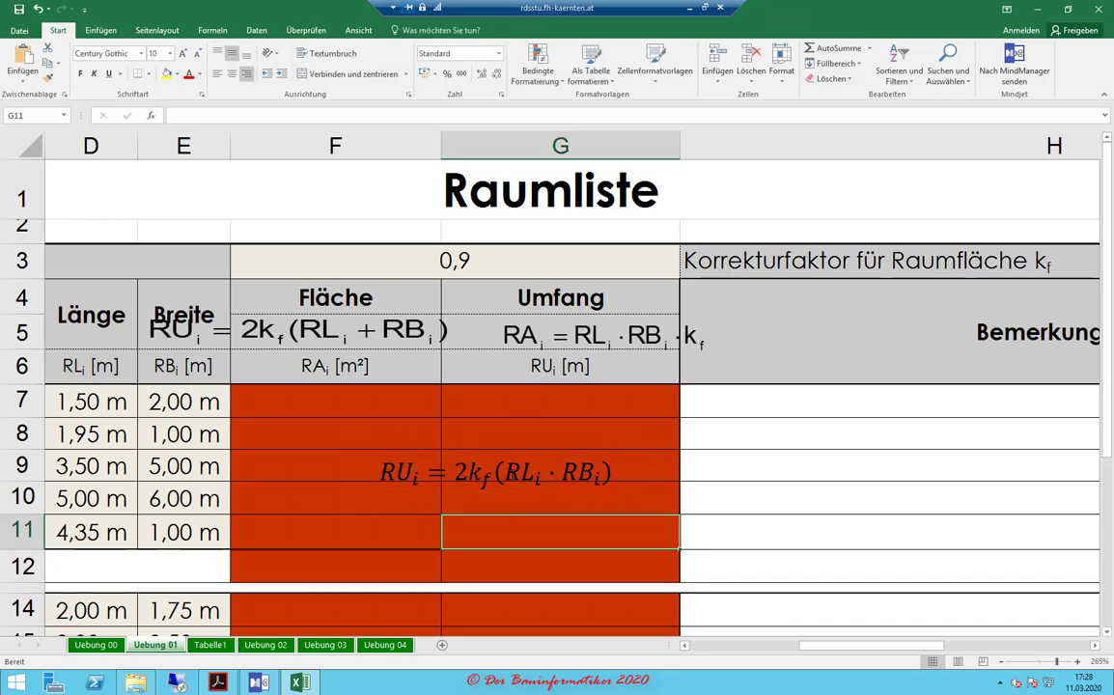
{"action": "left_click", "coordinate": [527, 472]}
{"action": "left_click_drag", "start_coordinate": [466, 455], "coordinate": [361, 371]}
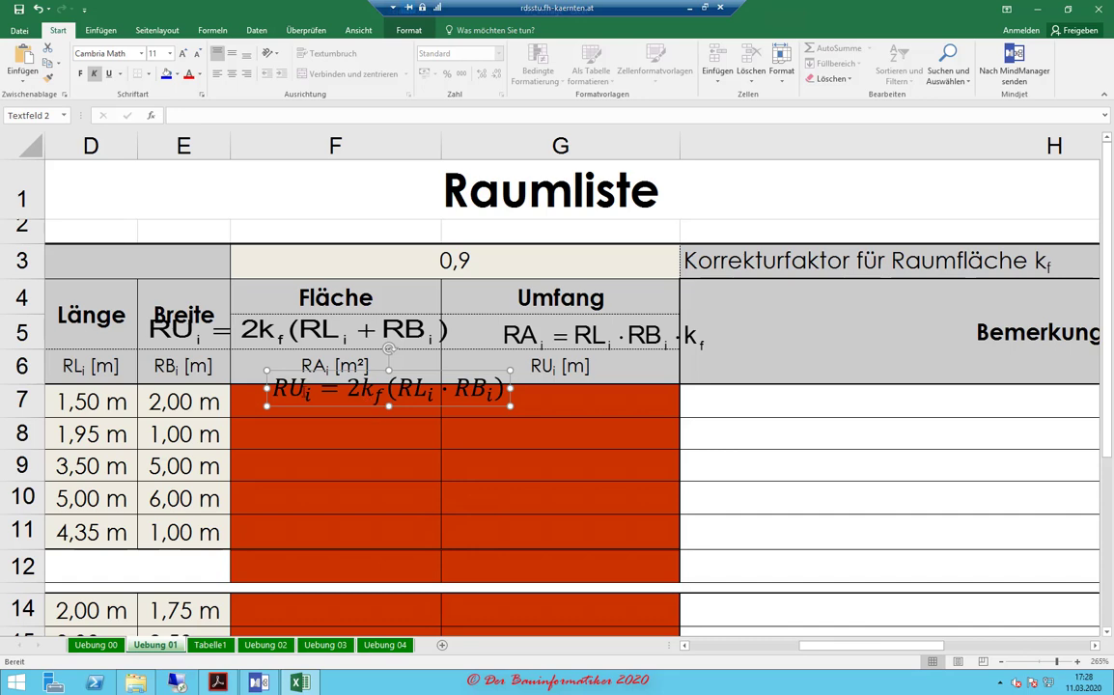
{"action": "left_click", "coordinate": [425, 330]}
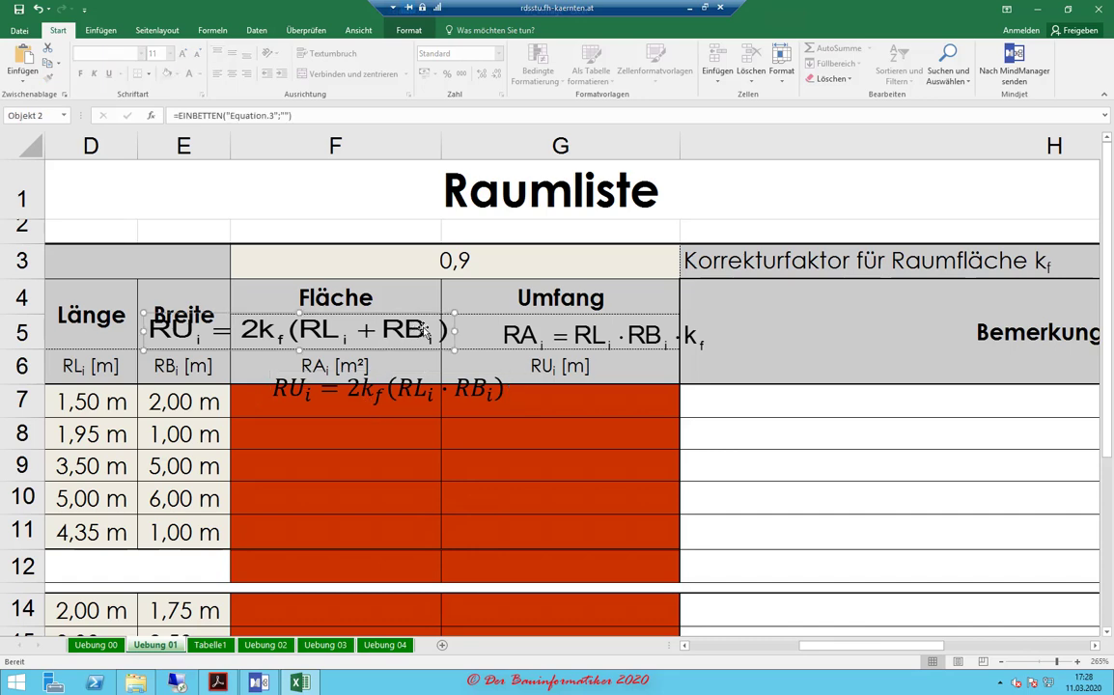
{"action": "key", "text": "Delete"}
{"action": "left_click", "coordinate": [408, 372]}
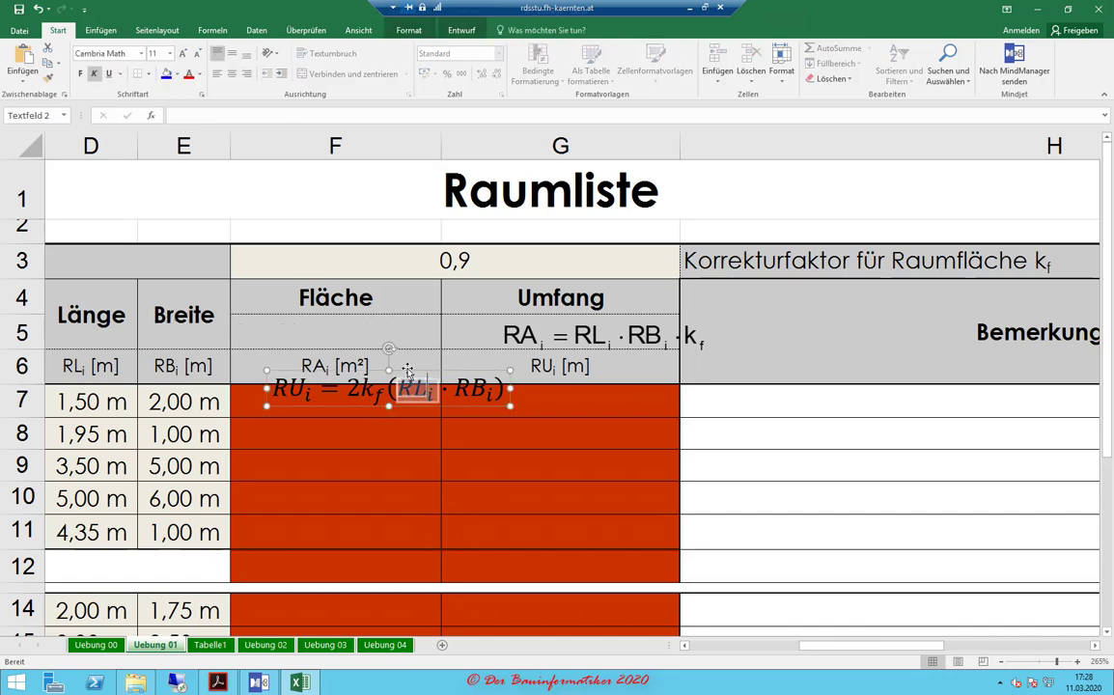
{"action": "left_click_drag", "start_coordinate": [407, 372], "coordinate": [351, 314]}
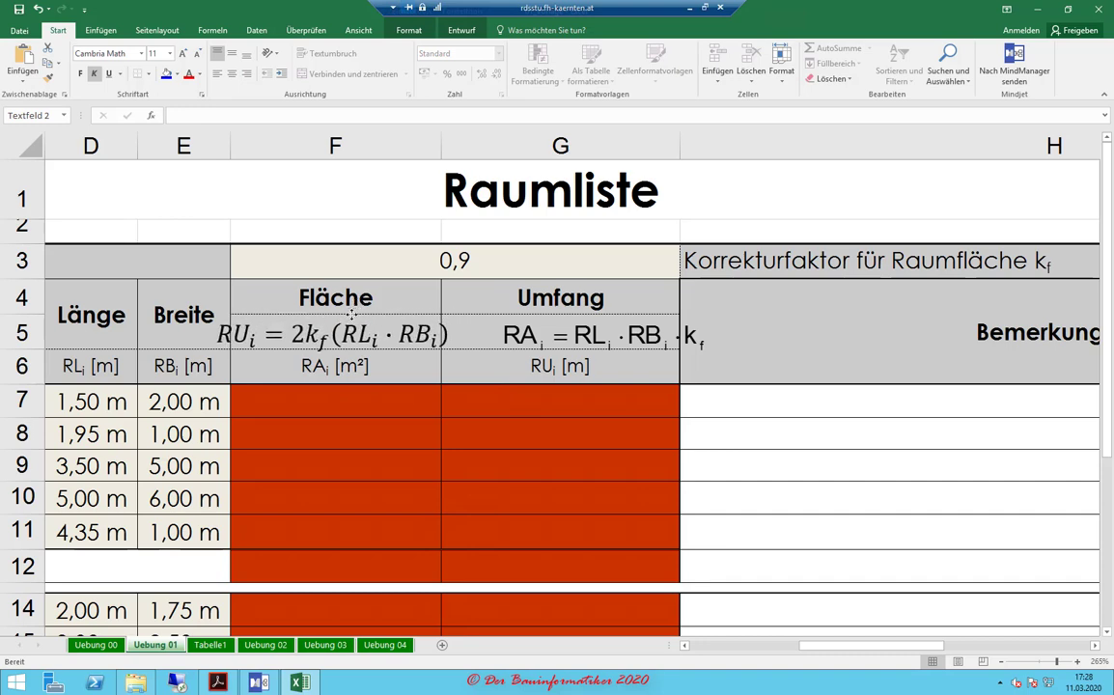
- Select the RUᵢ equation box and bring up its fill colour choices in Drawing Tools Format
{"action": "left_click", "coordinate": [453, 452]}
{"action": "left_click", "coordinate": [415, 334]}
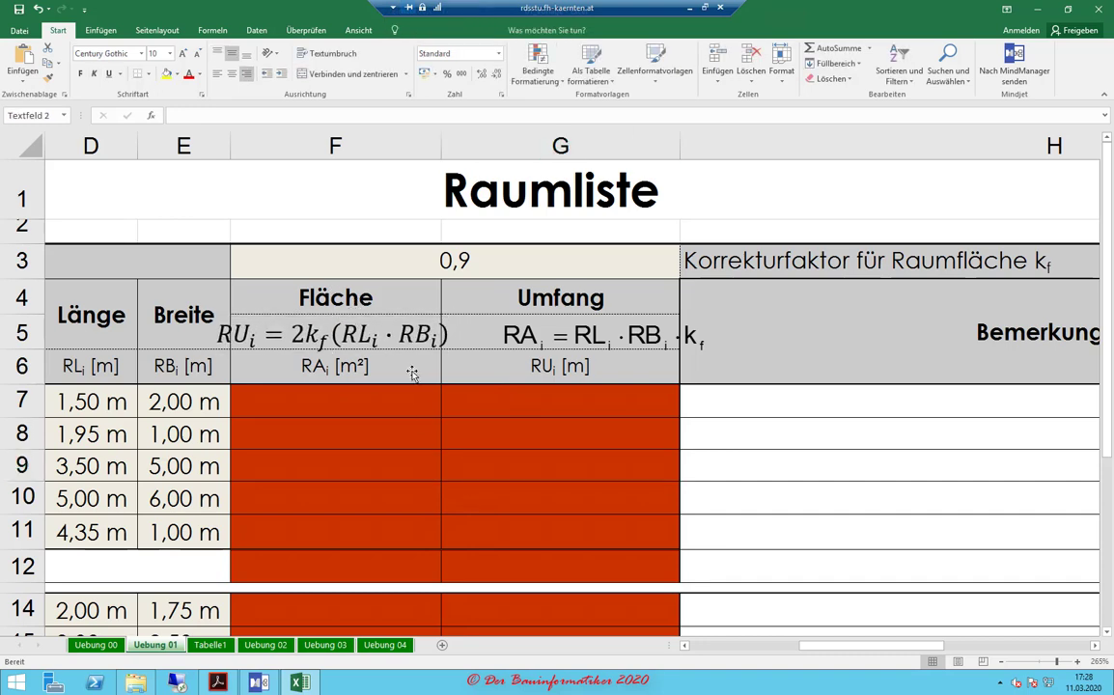
{"action": "left_click", "coordinate": [264, 334]}
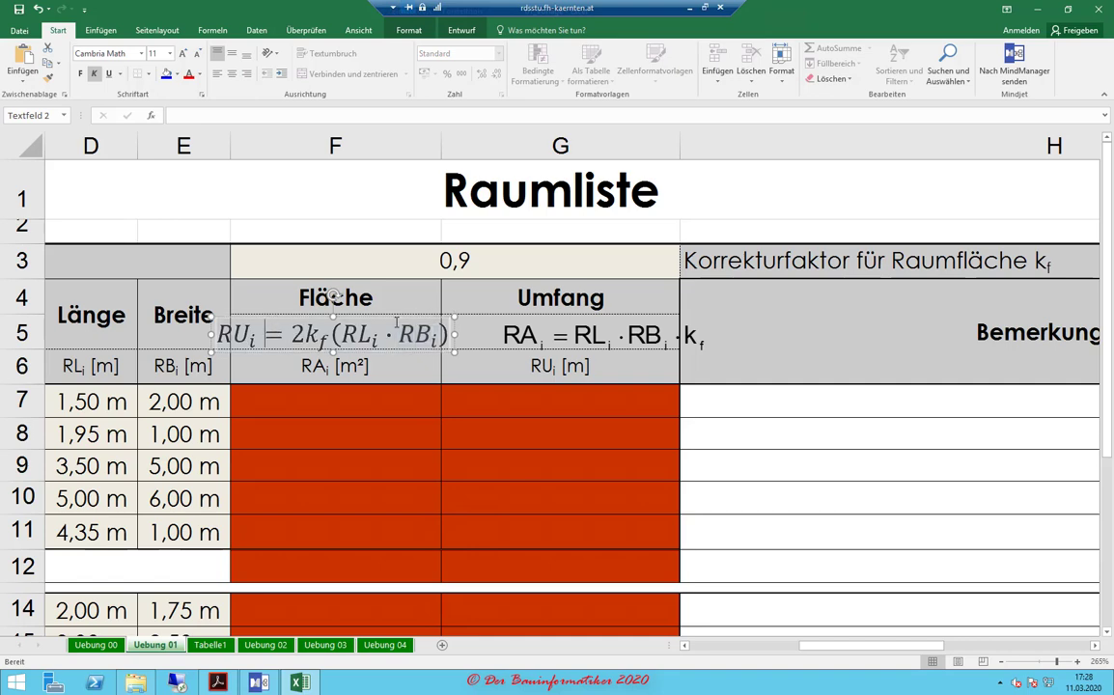
{"action": "left_click", "coordinate": [410, 31]}
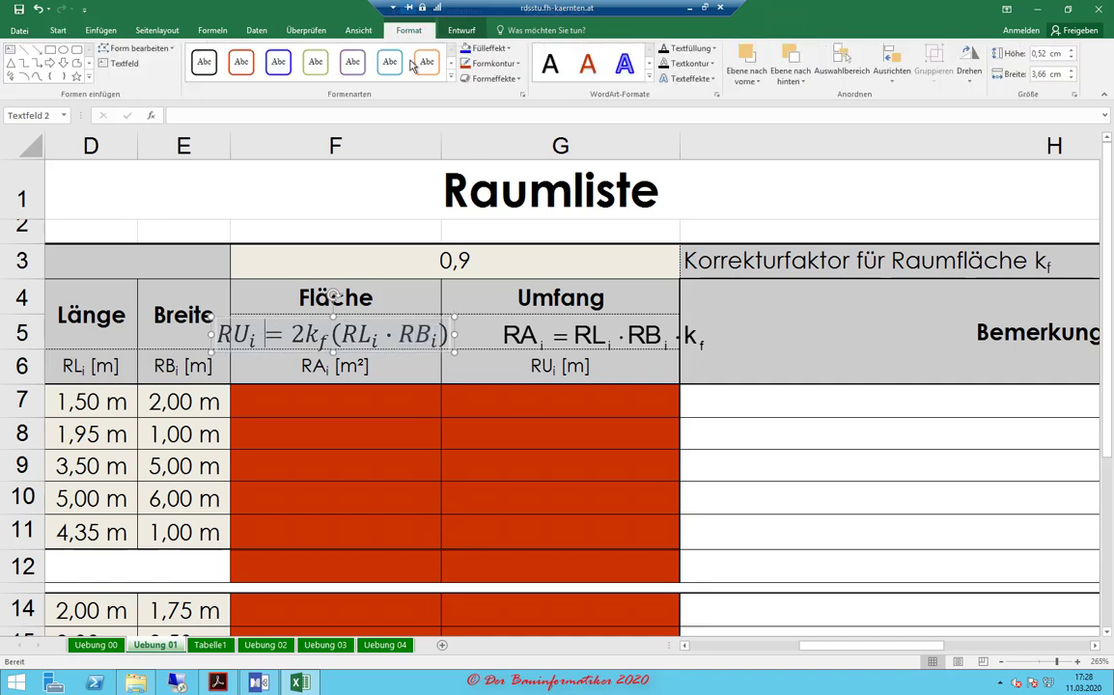
{"action": "left_click", "coordinate": [512, 48]}
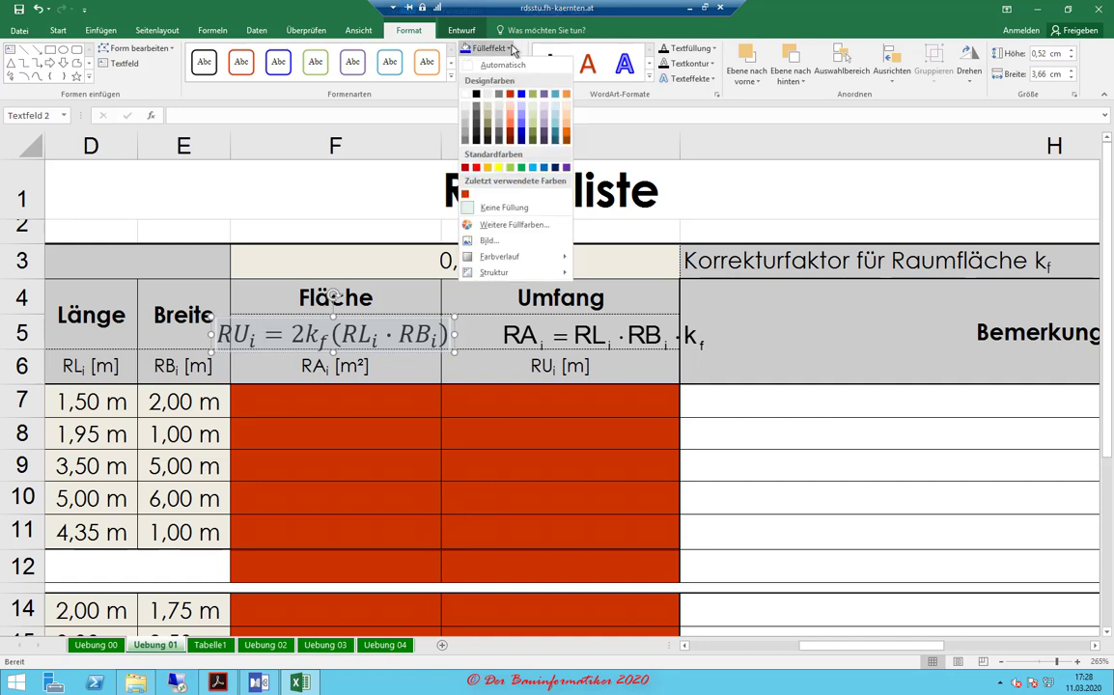
- Fill the equation box with white and nudge it a few pixels higher in row 5
{"action": "left_click", "coordinate": [467, 96]}
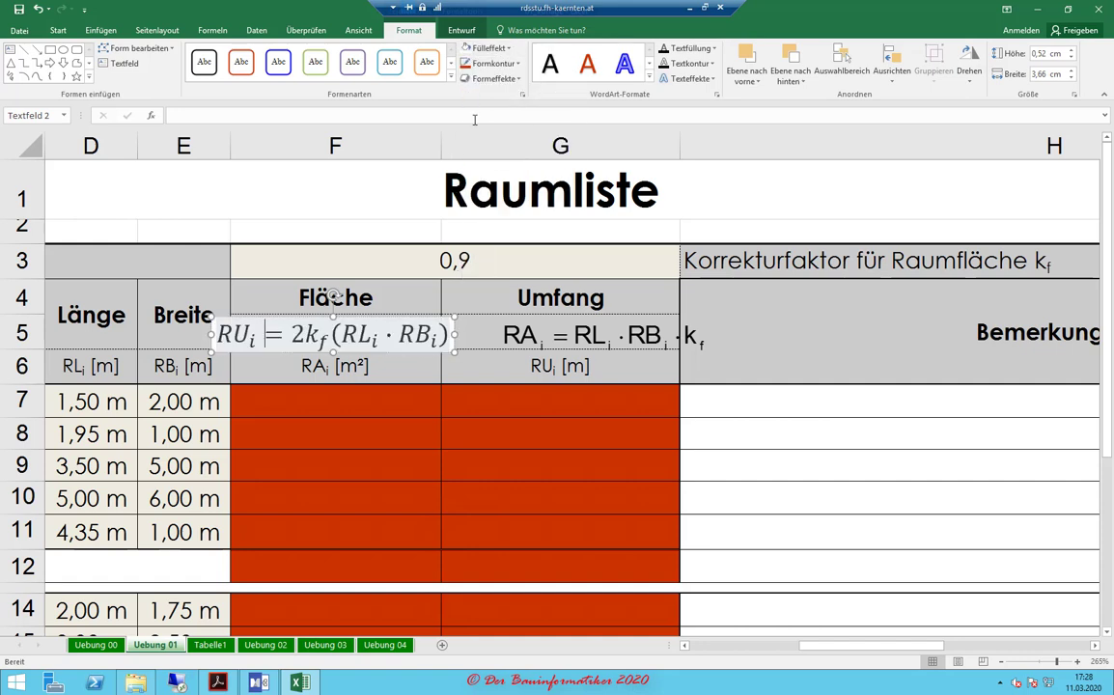
{"action": "left_click", "coordinate": [466, 498]}
{"action": "left_click", "coordinate": [445, 326]}
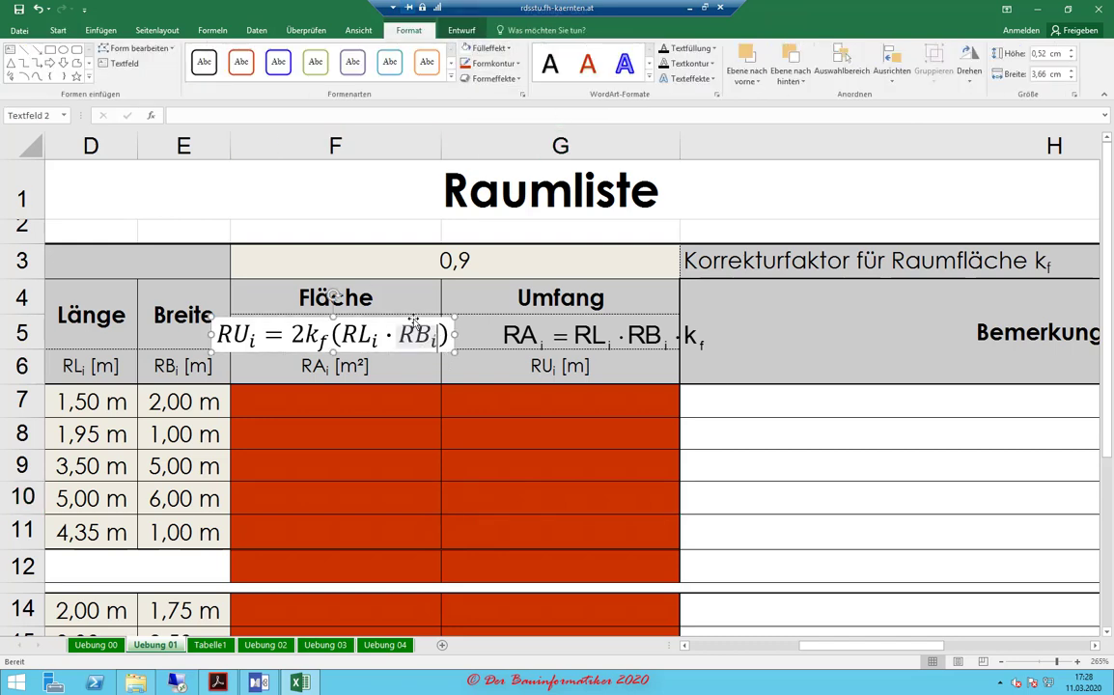
{"action": "left_click_drag", "start_coordinate": [414, 320], "coordinate": [412, 320]}
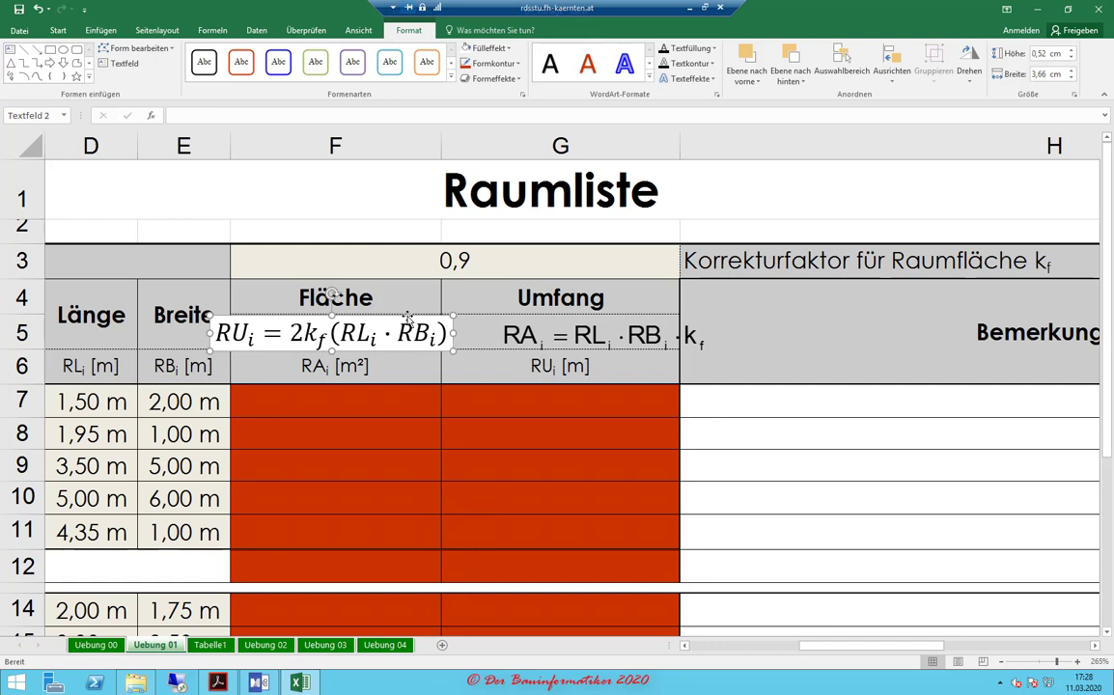
{"action": "left_click_drag", "start_coordinate": [408, 318], "coordinate": [408, 312]}
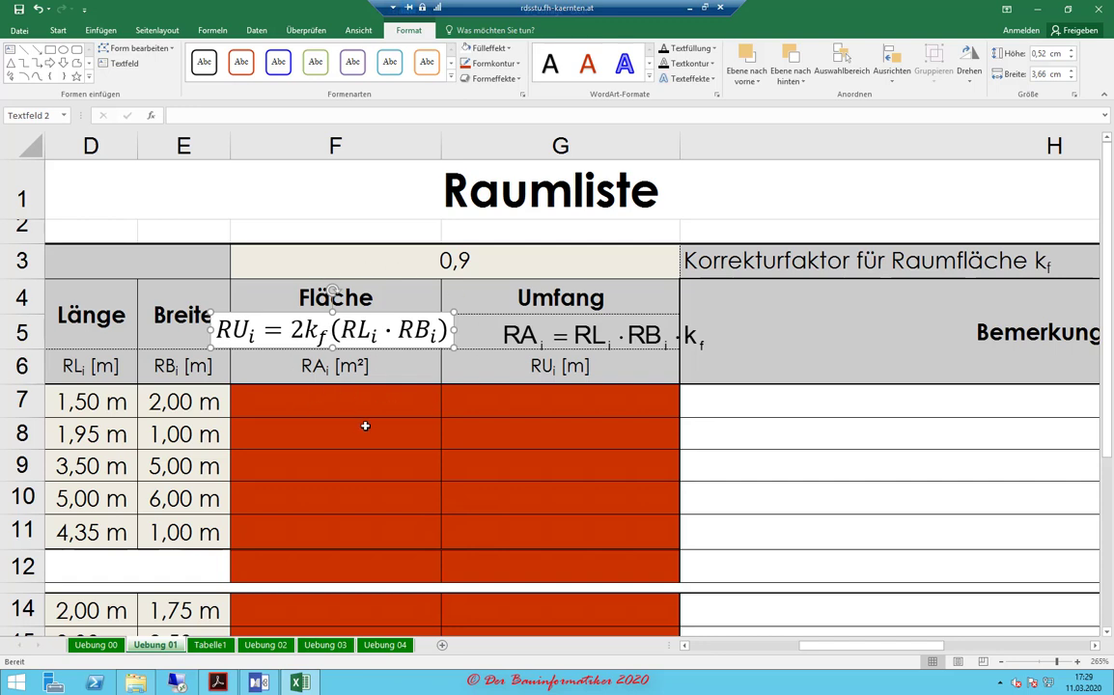
{"action": "left_click", "coordinate": [392, 360]}
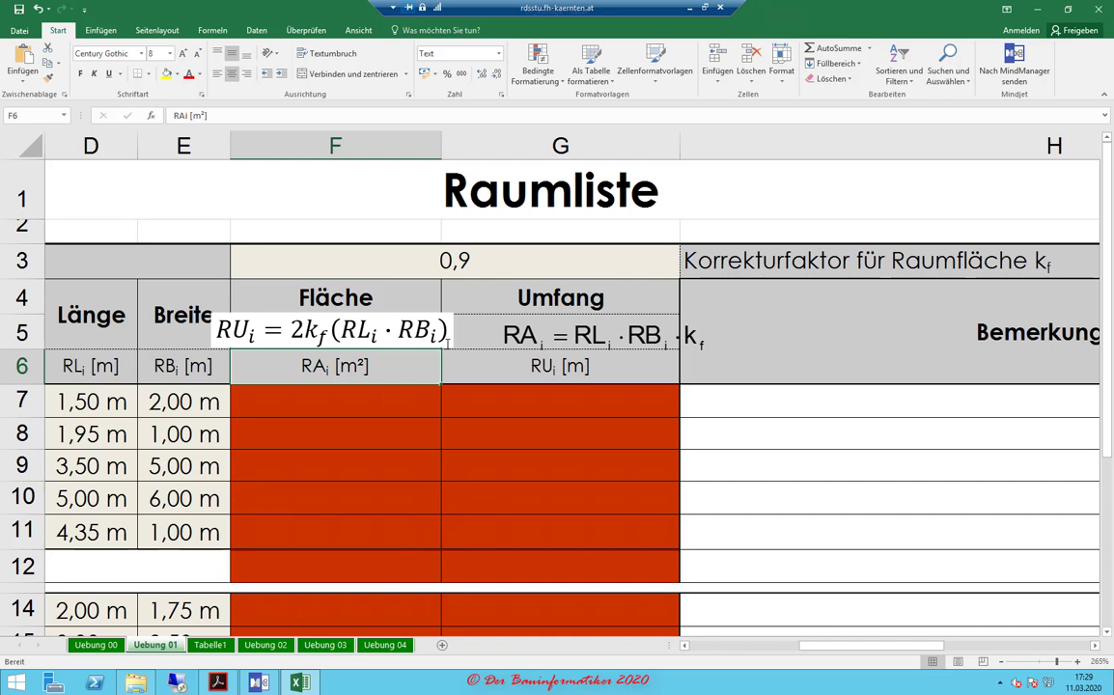
- Enter the formula =1,5*2 in F7 so the first room's area shows 3
{"action": "left_click", "coordinate": [312, 404]}
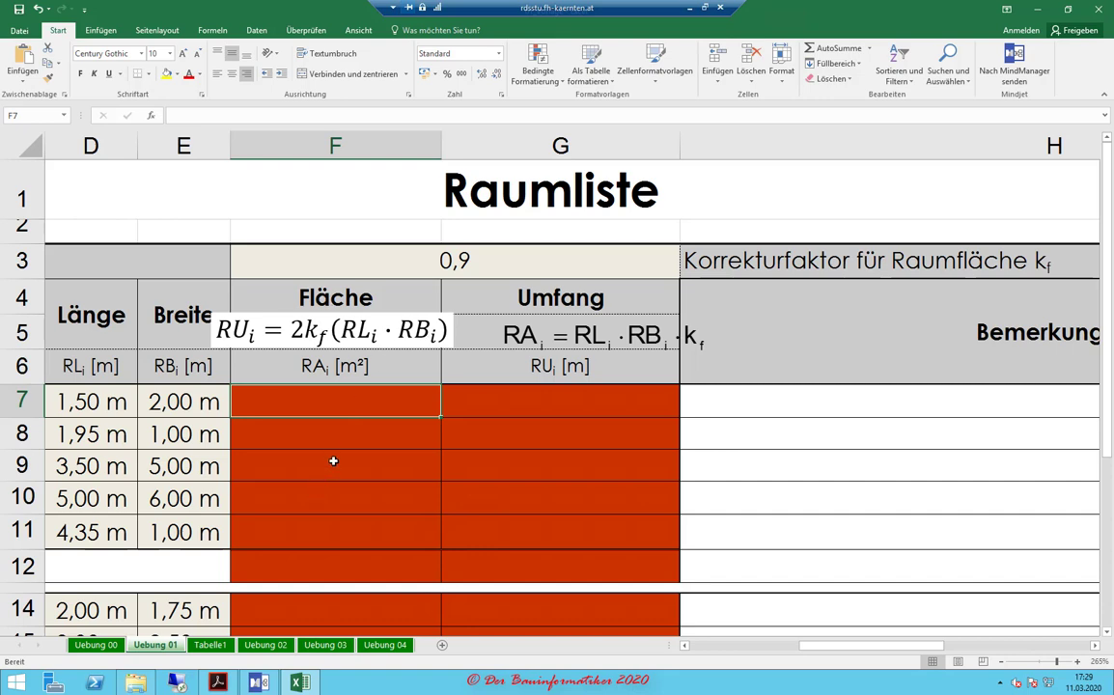
{"action": "type", "text": "="}
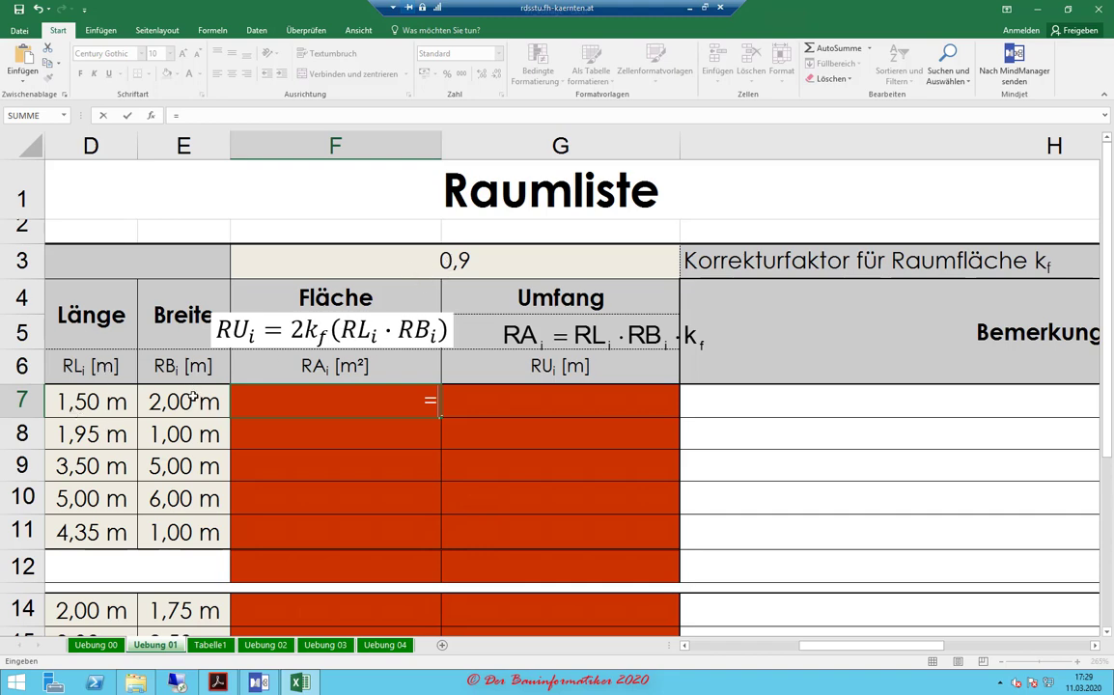
{"action": "type", "text": "1,5"}
{"action": "type", "text": "*2"}
{"action": "key", "text": "Return"}
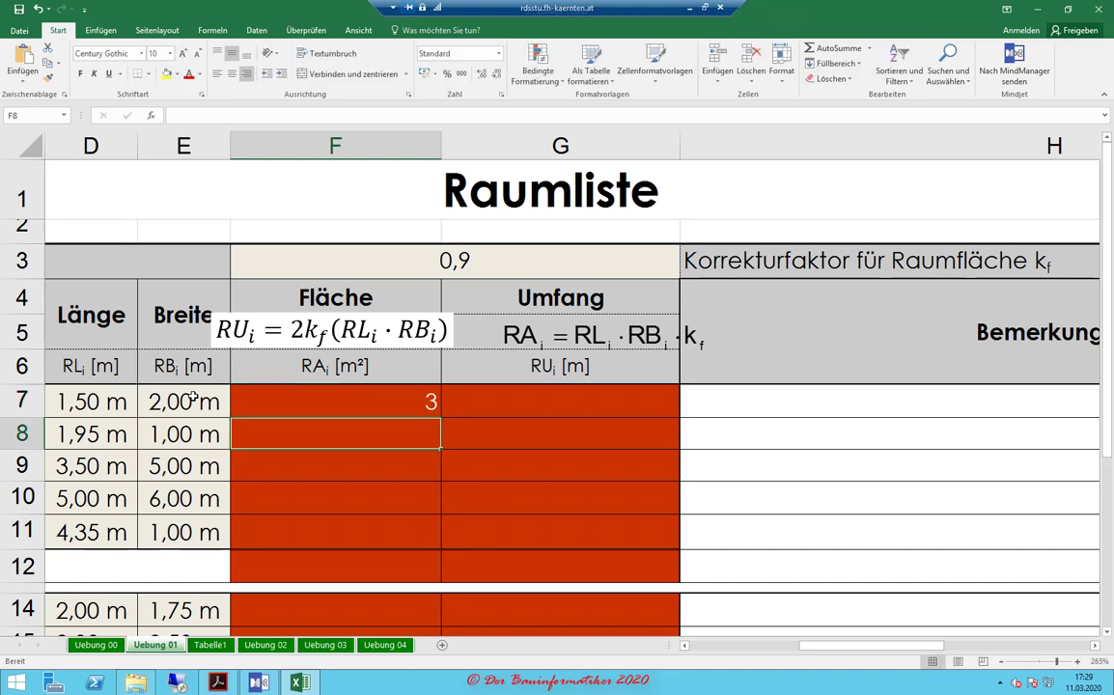
{"action": "scroll", "coordinate": [289, 338], "scroll_direction": "down", "scroll_amount": 6}
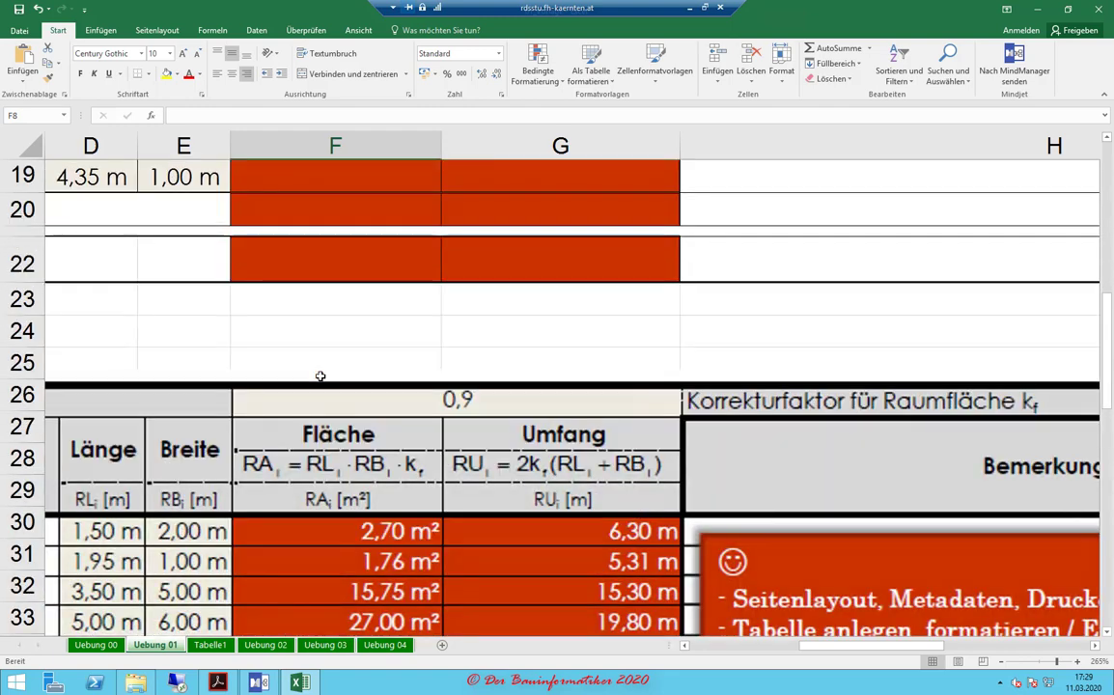
{"action": "scroll", "coordinate": [387, 522], "scroll_direction": "up", "scroll_amount": 6}
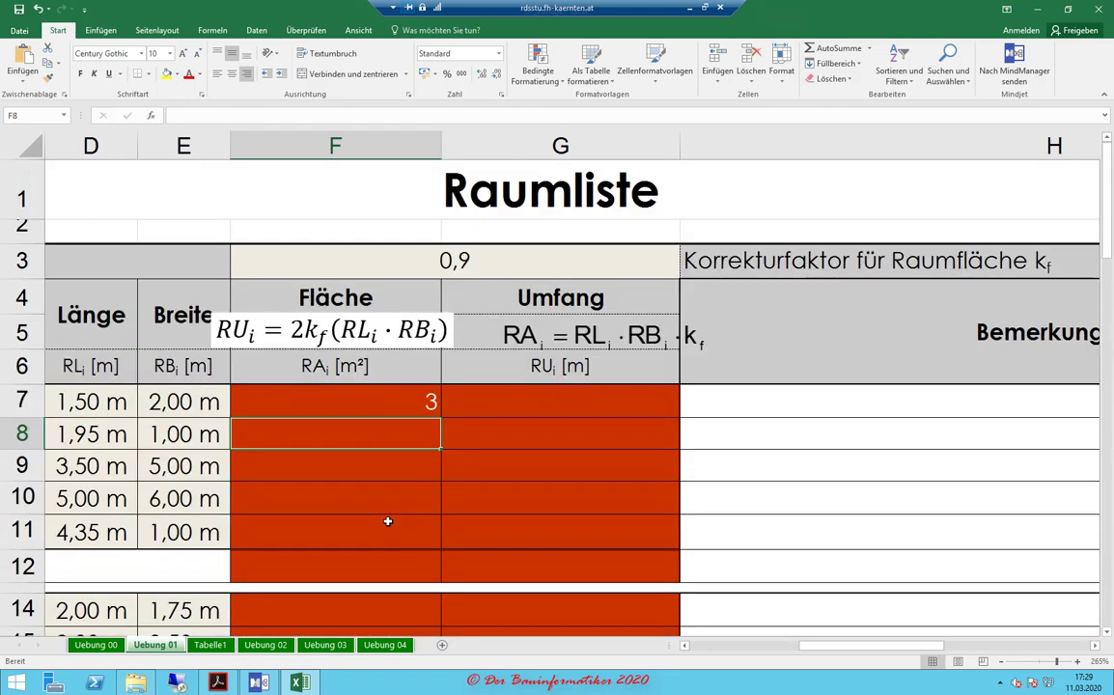
{"action": "scroll", "coordinate": [387, 521], "scroll_direction": "down", "scroll_amount": 3}
{"action": "scroll", "coordinate": [385, 460], "scroll_direction": "down", "scroll_amount": 3}
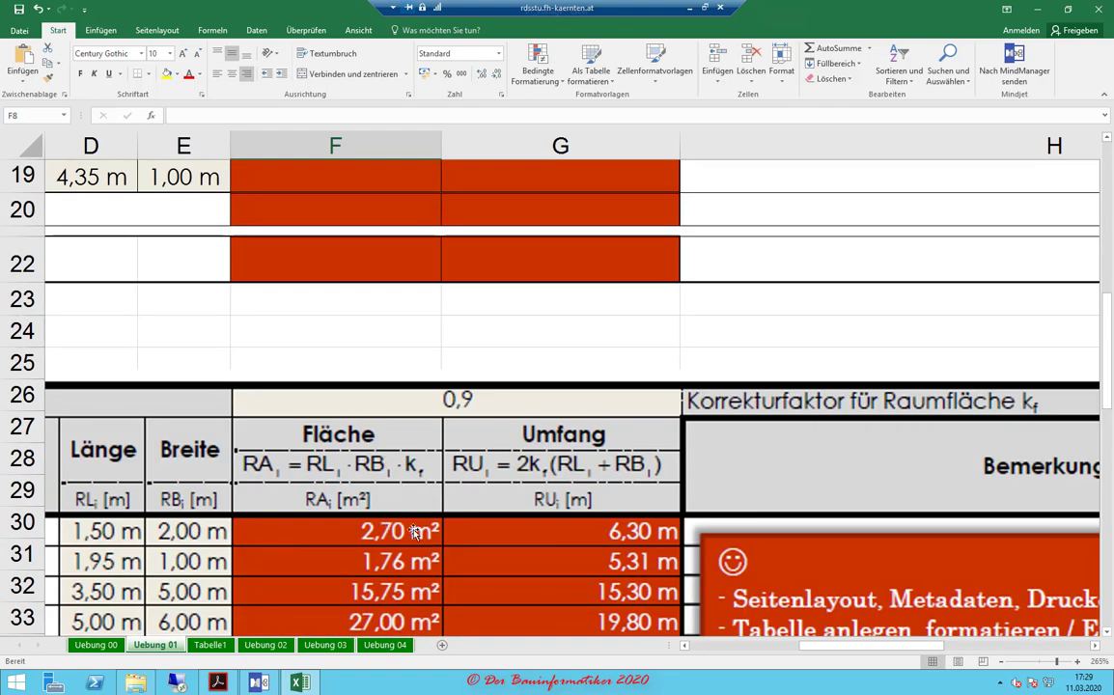
{"action": "scroll", "coordinate": [386, 488], "scroll_direction": "up", "scroll_amount": 1}
{"action": "scroll", "coordinate": [408, 529], "scroll_direction": "up", "scroll_amount": 5}
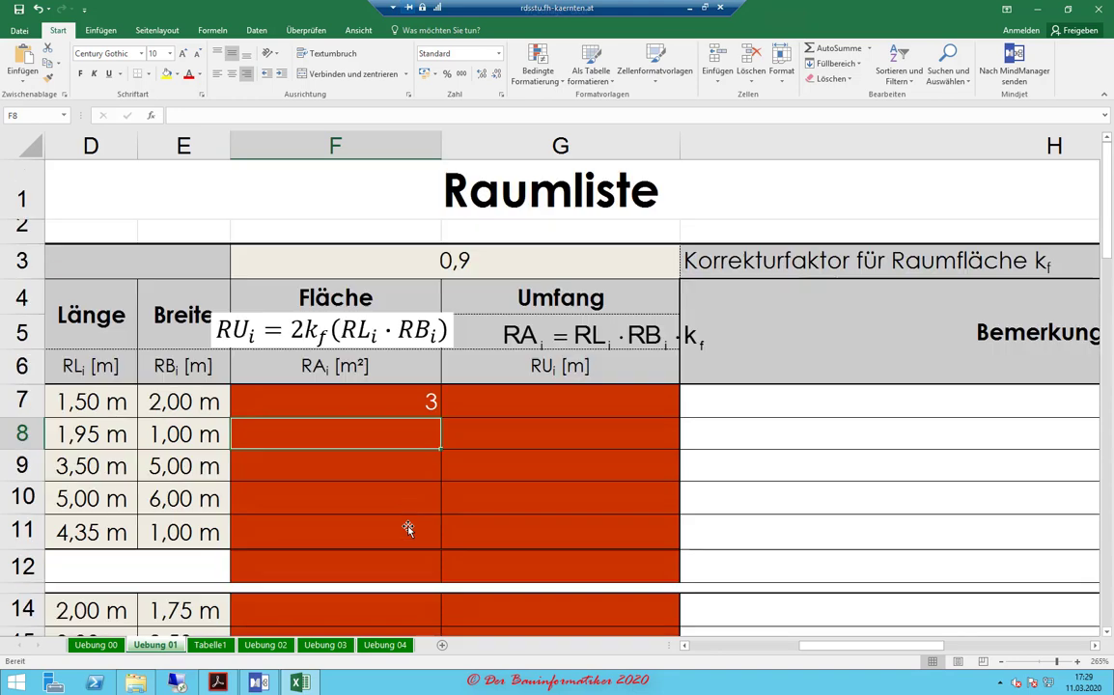
{"action": "left_click", "coordinate": [375, 401]}
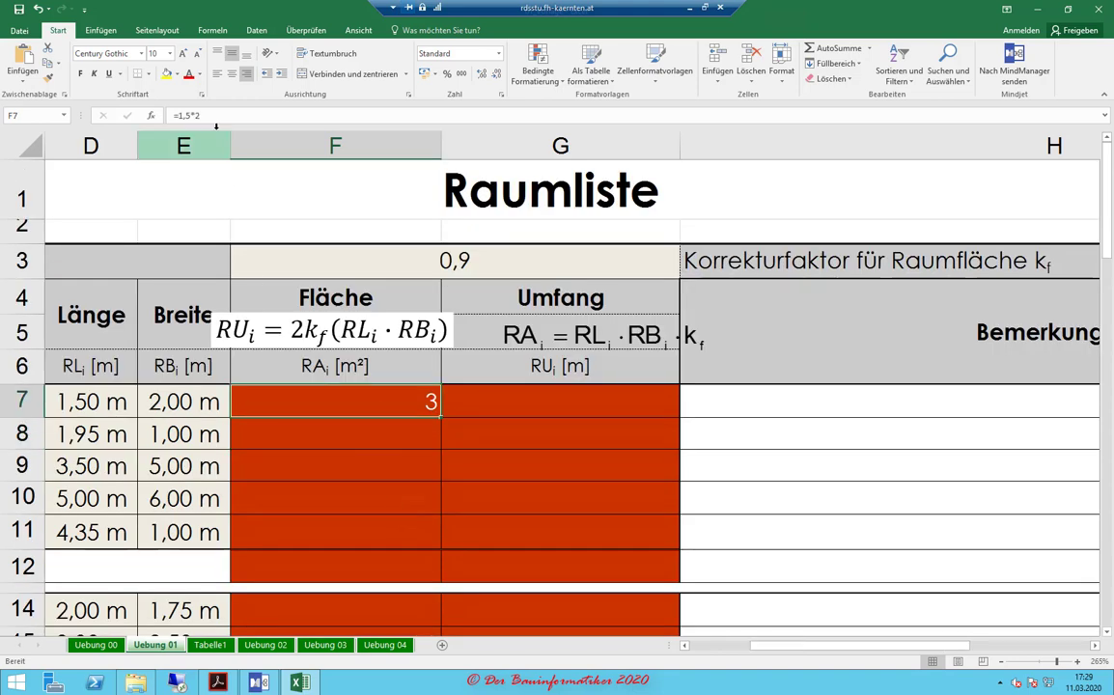
{"action": "left_click", "coordinate": [87, 402]}
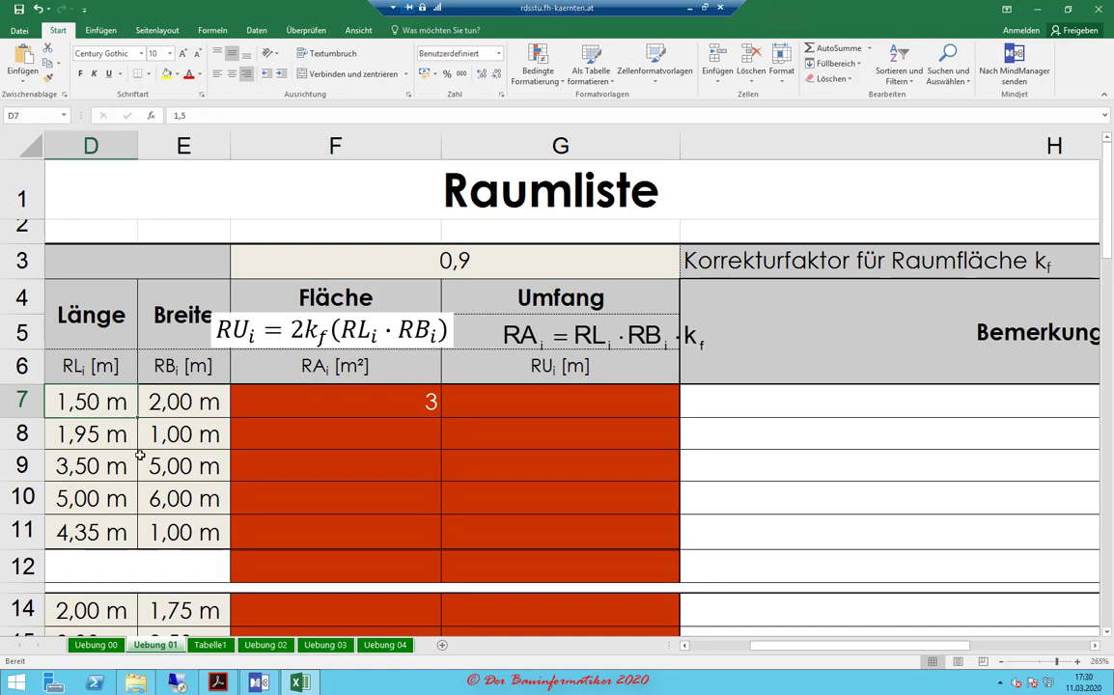
- Set the Flur length in D7 to 2 and compare it with F7, which still shows 3
{"action": "scroll", "coordinate": [169, 417], "scroll_direction": "left", "scroll_amount": 2}
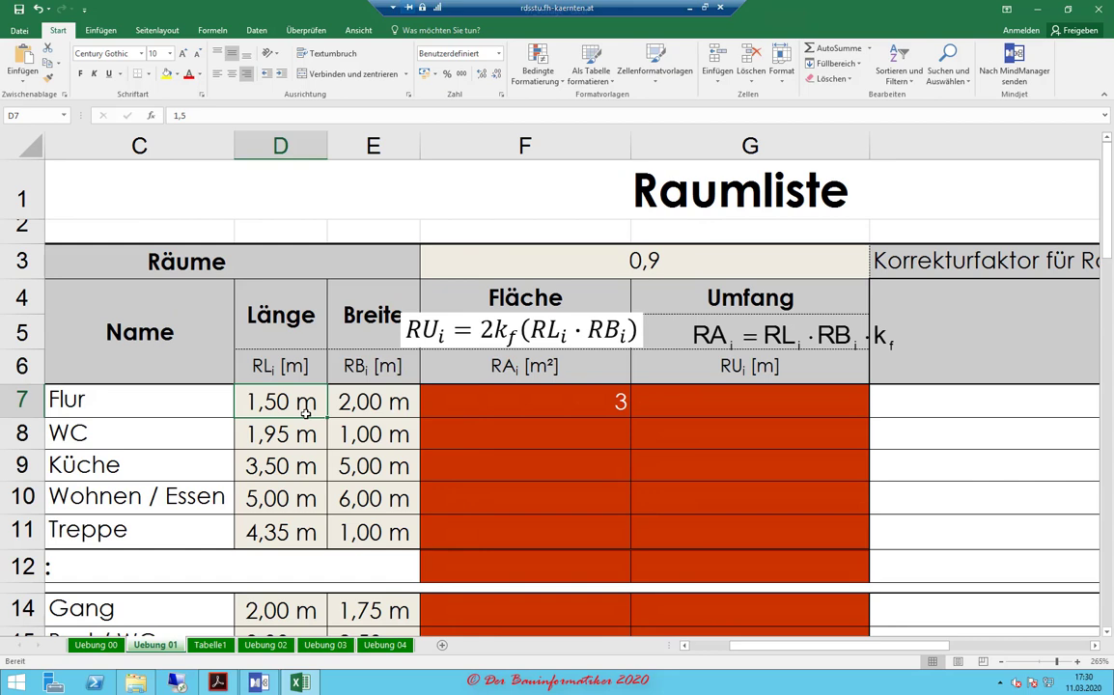
{"action": "type", "text": "2"}
{"action": "key", "text": "Return"}
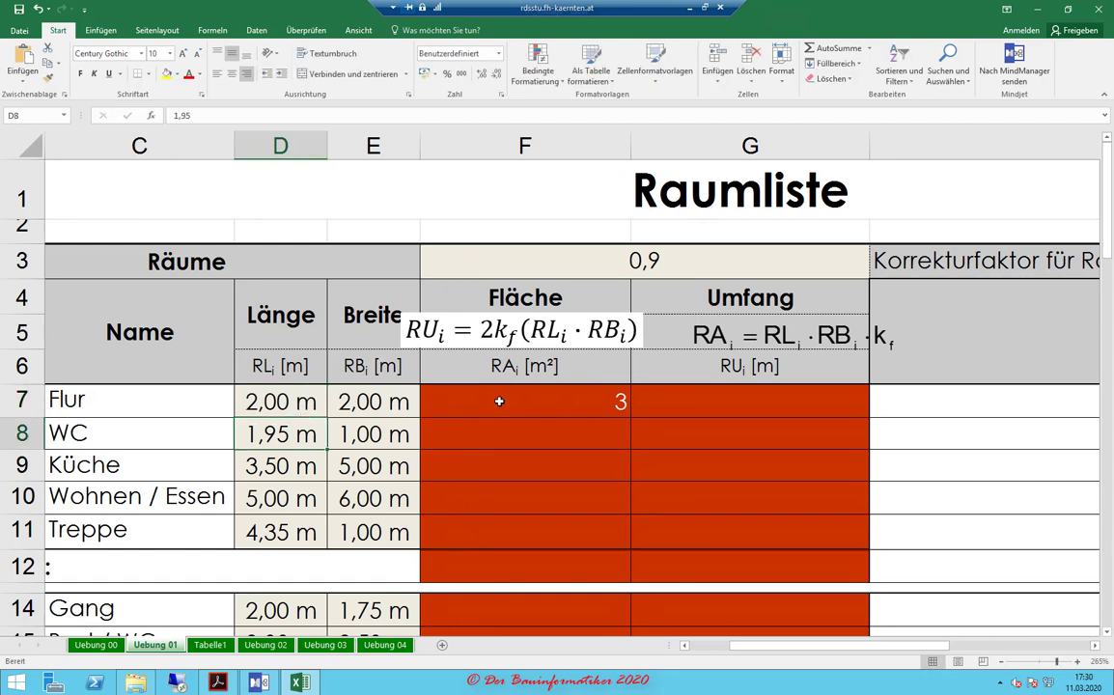
{"action": "left_click", "coordinate": [499, 402]}
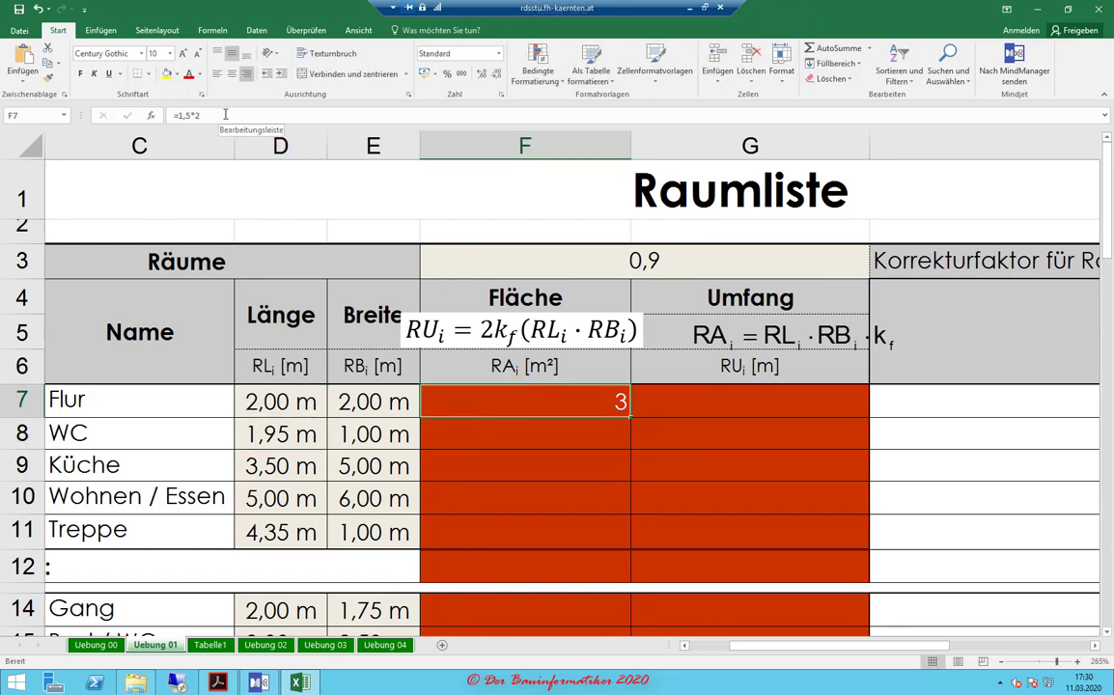
{"action": "left_click", "coordinate": [277, 412]}
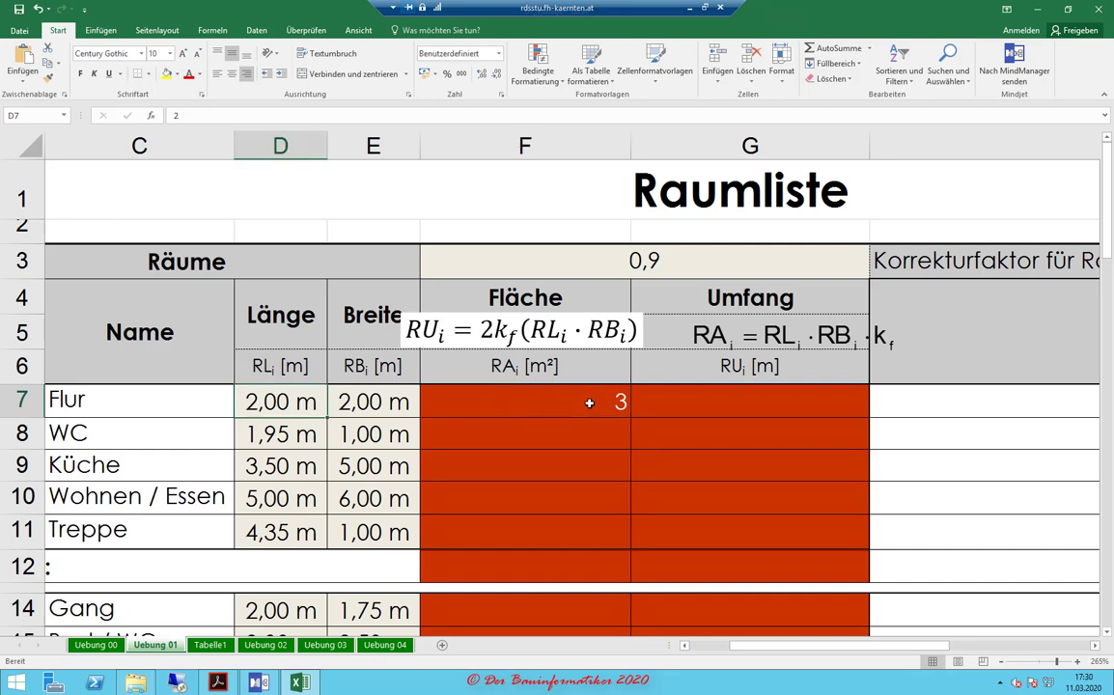
{"action": "left_click", "coordinate": [532, 400]}
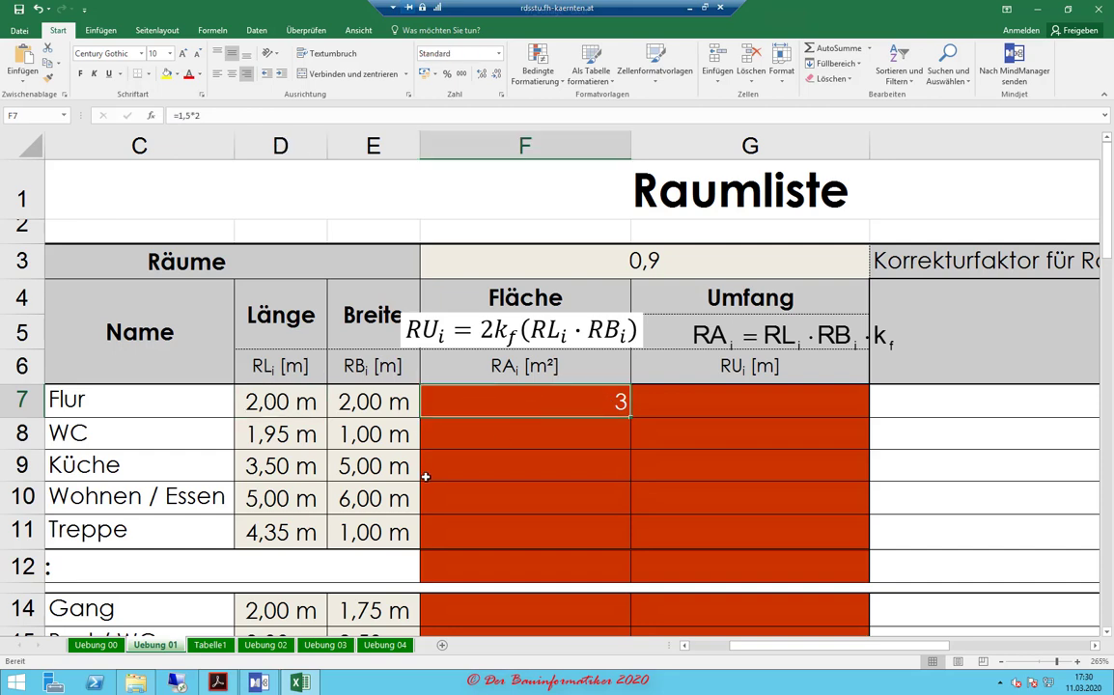
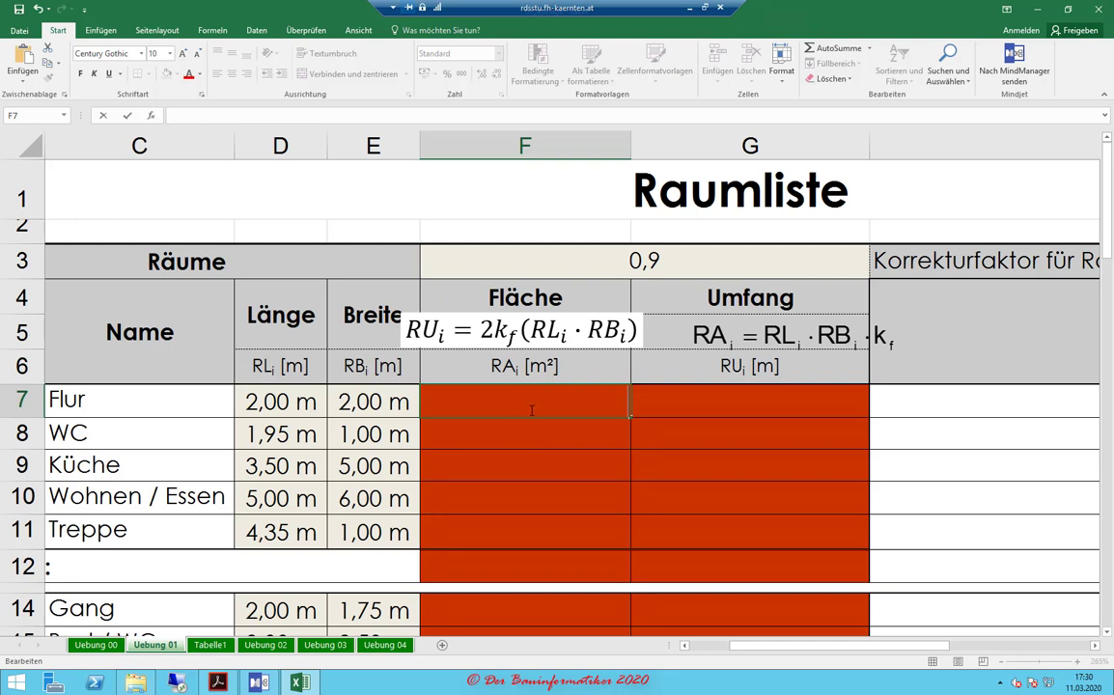
- Enter =D7*E7 in F7 so Flur's area shows 4
{"action": "type", "text": "="}
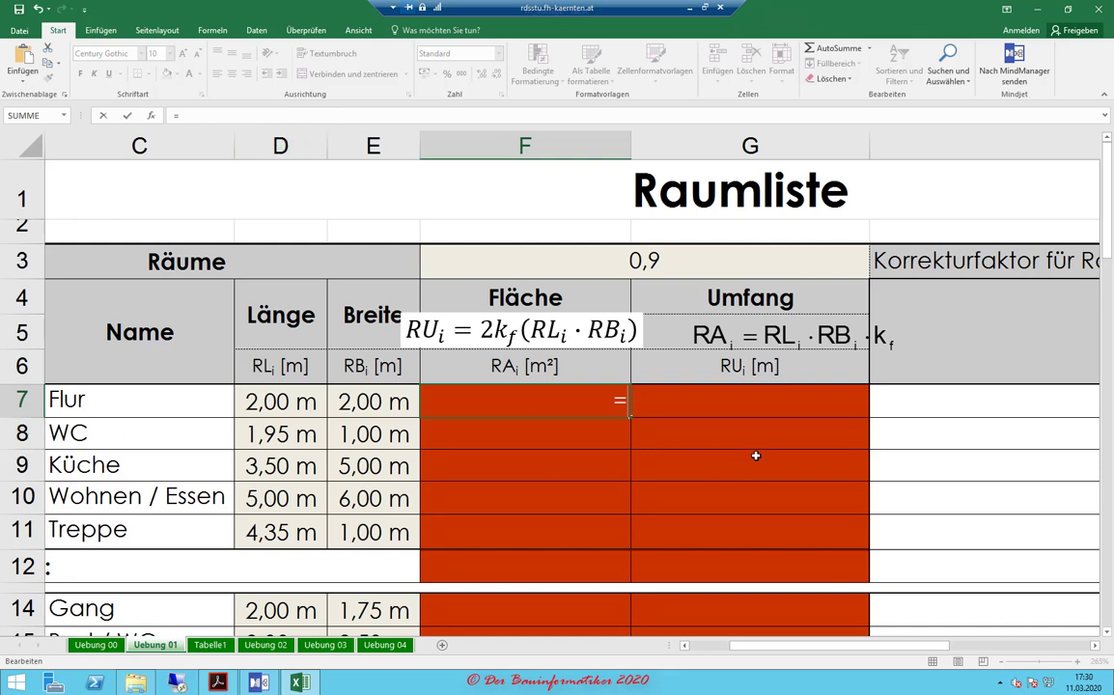
{"action": "type", "text": "D7"}
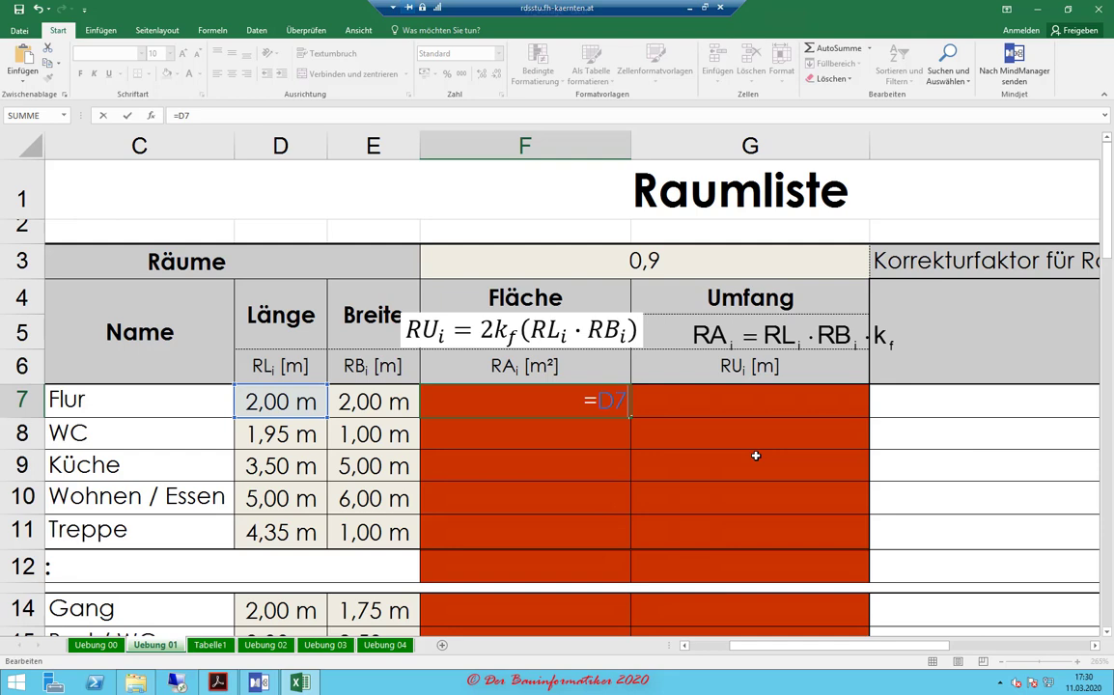
{"action": "type", "text": "*"}
{"action": "type", "text": "E"}
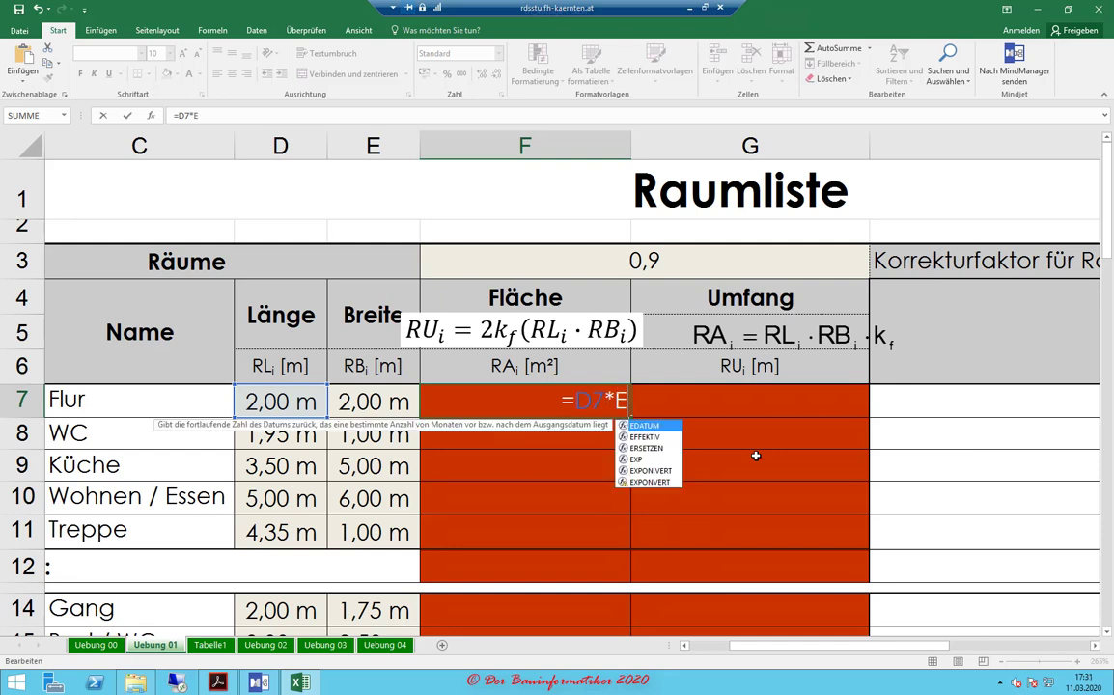
{"action": "type", "text": "7"}
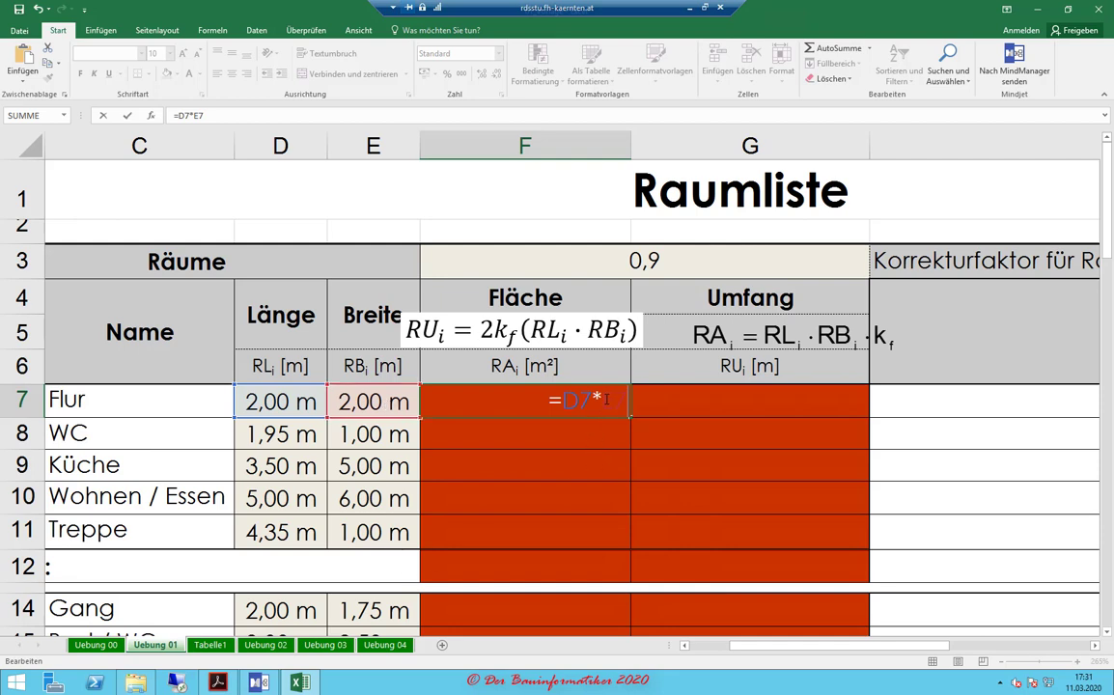
{"action": "key", "text": "Return"}
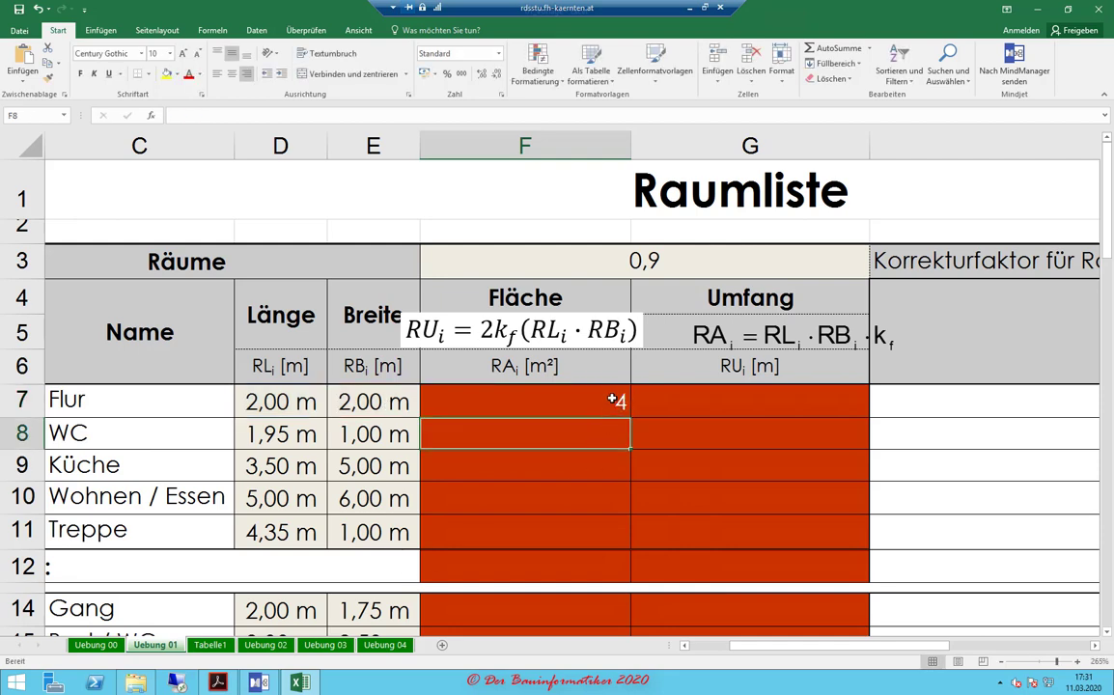
- Change Flur's length in D7 so its area in F7 recalculates to 3
{"action": "left_click", "coordinate": [614, 396]}
{"action": "left_click", "coordinate": [297, 402]}
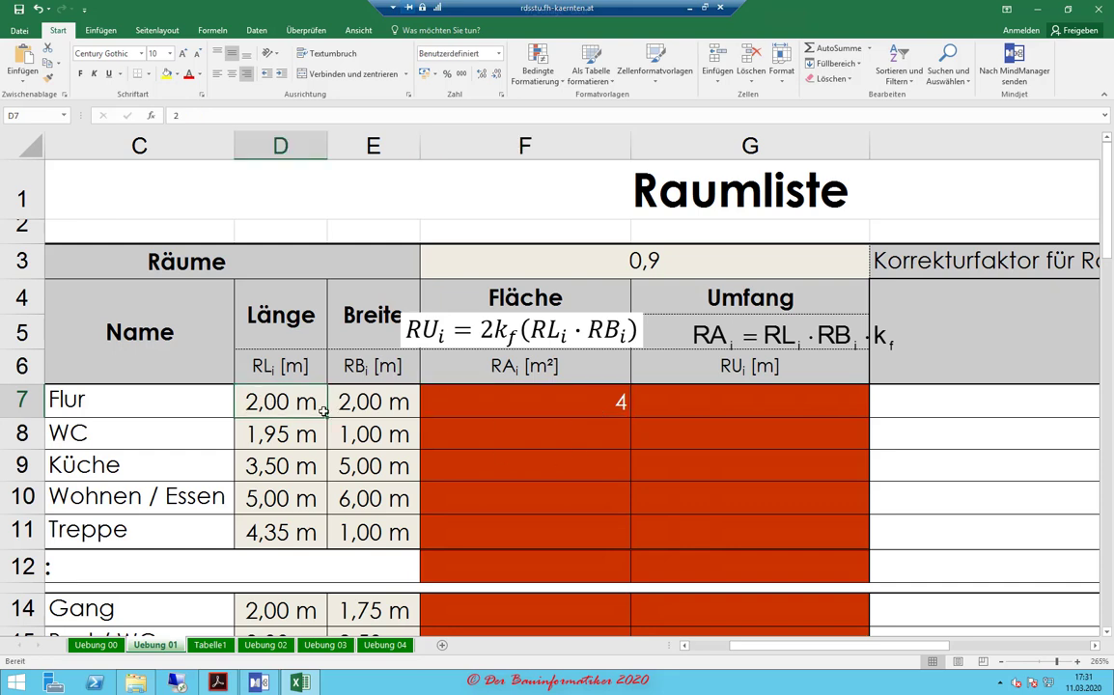
{"action": "type", "text": "1,95"}
{"action": "key", "text": "Return"}
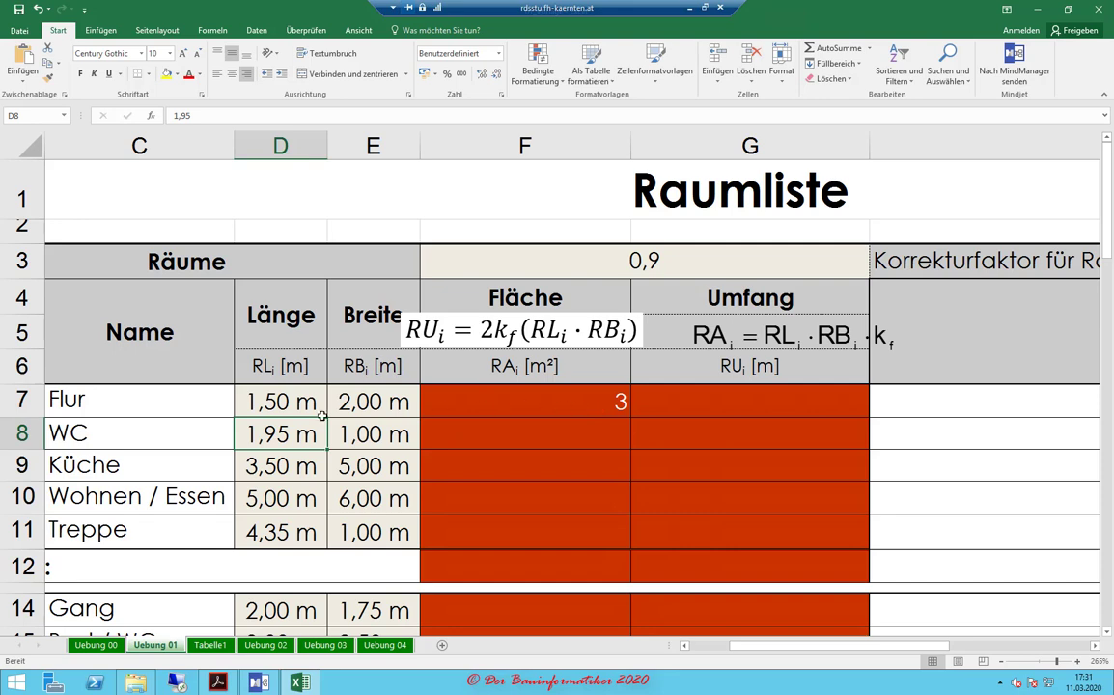
- Inspect Flur's area, length and width cells and the first rooms' dimensions
{"action": "left_click", "coordinate": [607, 406]}
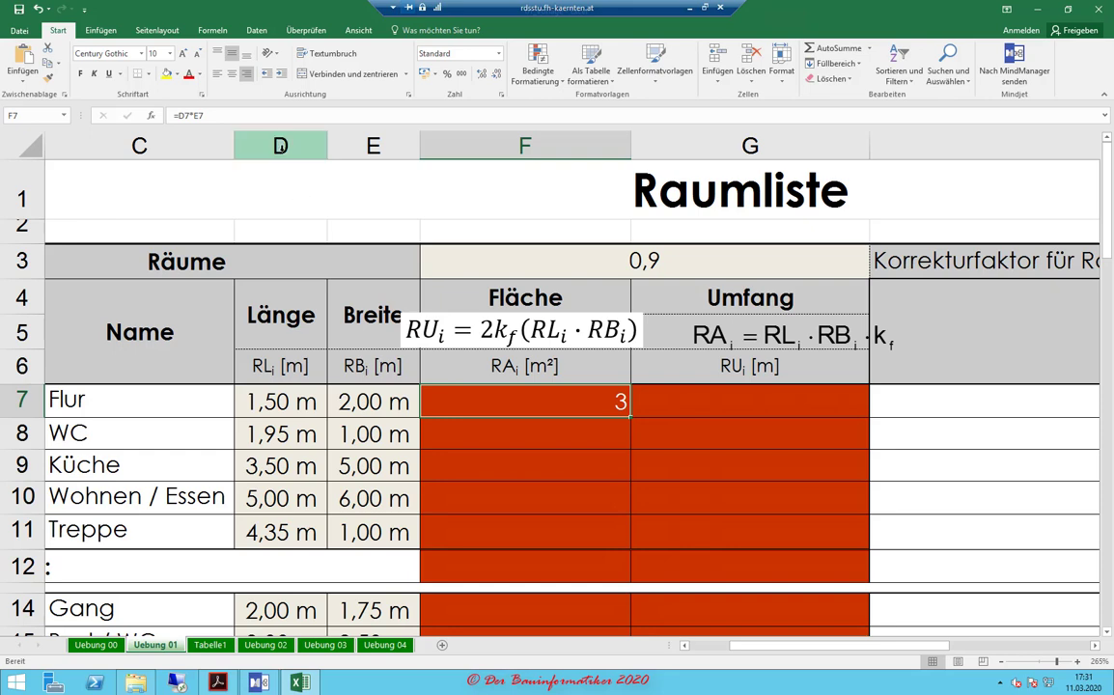
{"action": "left_click", "coordinate": [283, 401]}
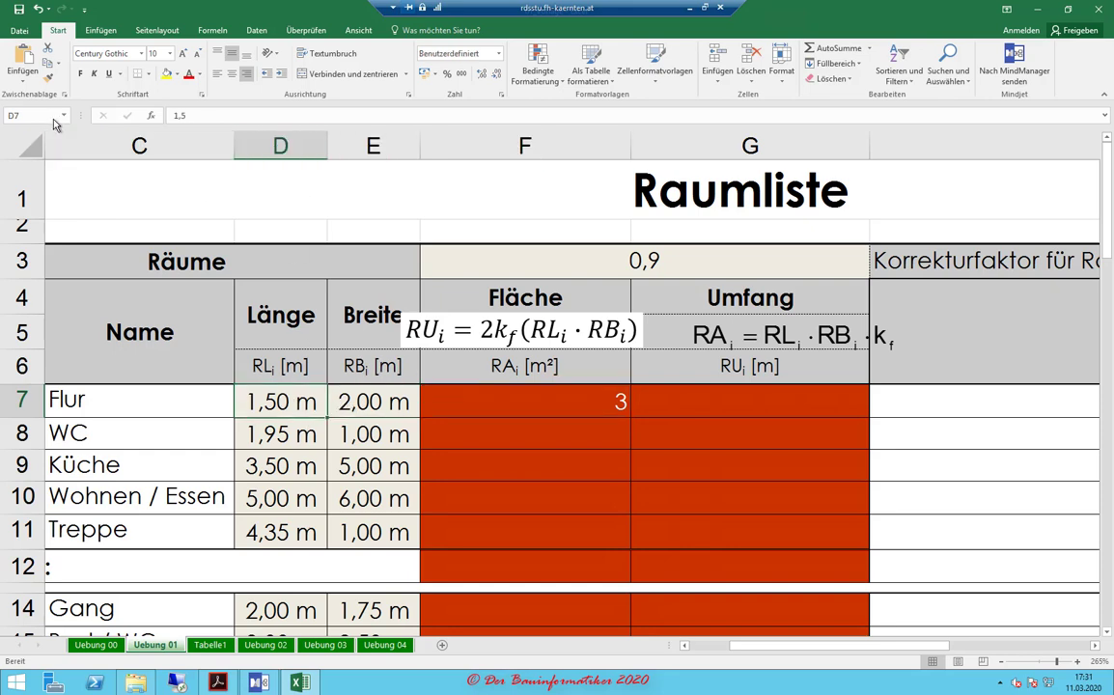
{"action": "left_click", "coordinate": [380, 403]}
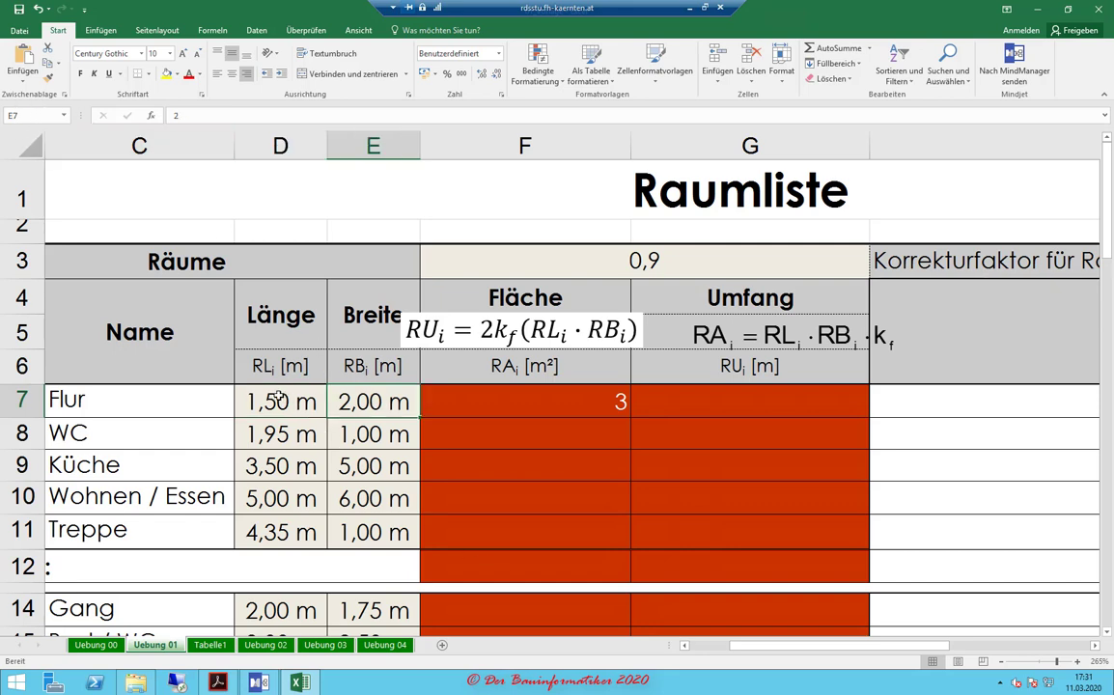
{"action": "mouse_move", "coordinate": [277, 399]}
{"action": "left_mouse_down"}
{"action": "mouse_move", "coordinate": [357, 435]}
{"action": "mouse_move", "coordinate": [359, 477]}
{"action": "left_mouse_up"}
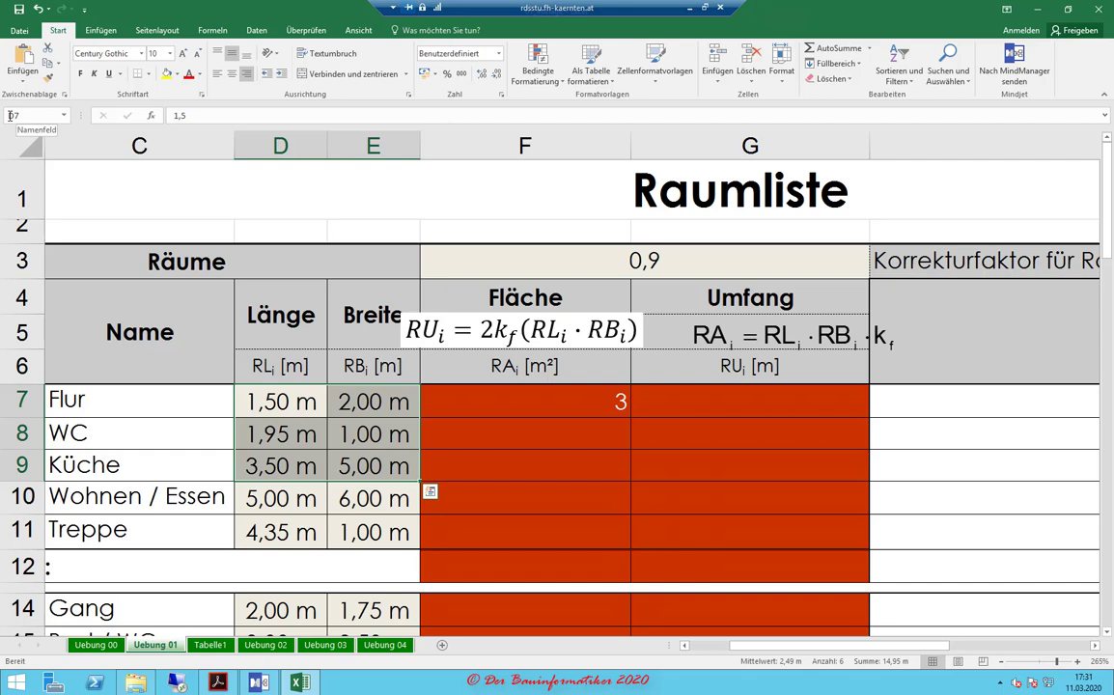
{"action": "key", "text": "Right"}
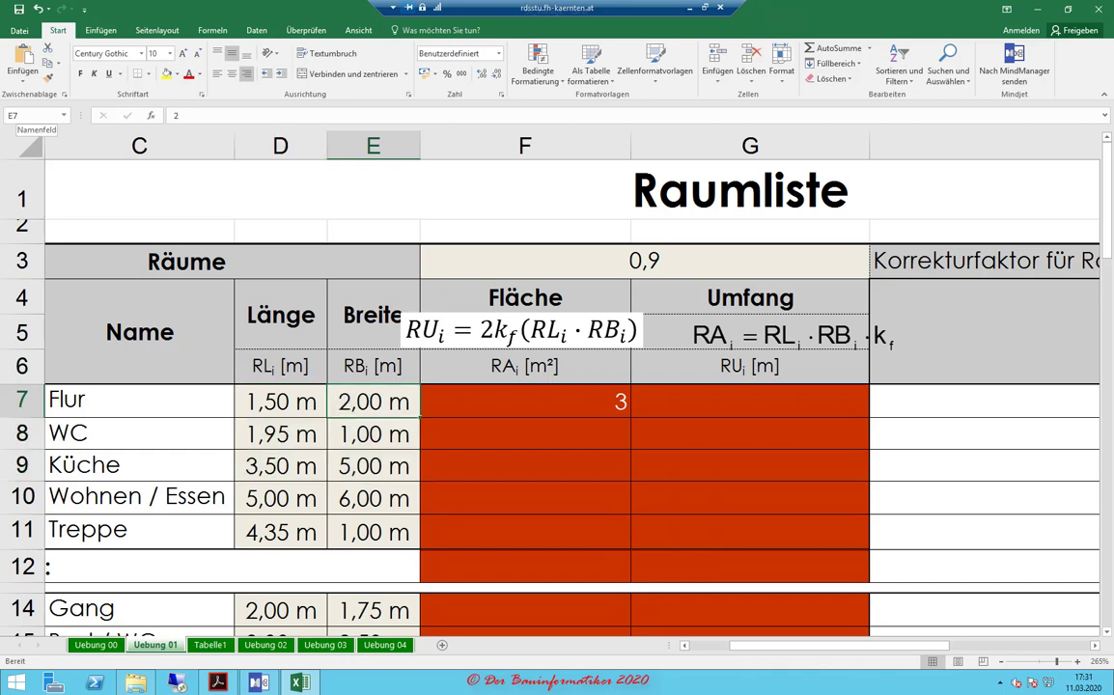
{"action": "left_click", "coordinate": [339, 433]}
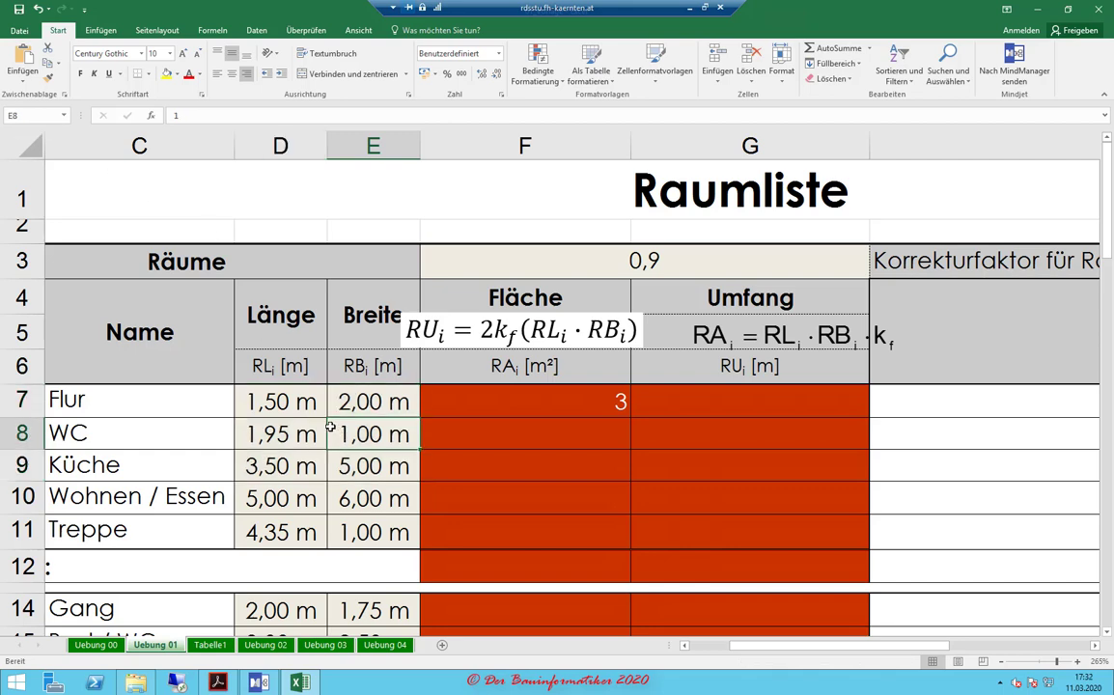
- Enter =D8*E8 in F8 so WC's area shows 1,95, and compare it with Flur's formula
{"action": "left_click", "coordinate": [525, 402]}
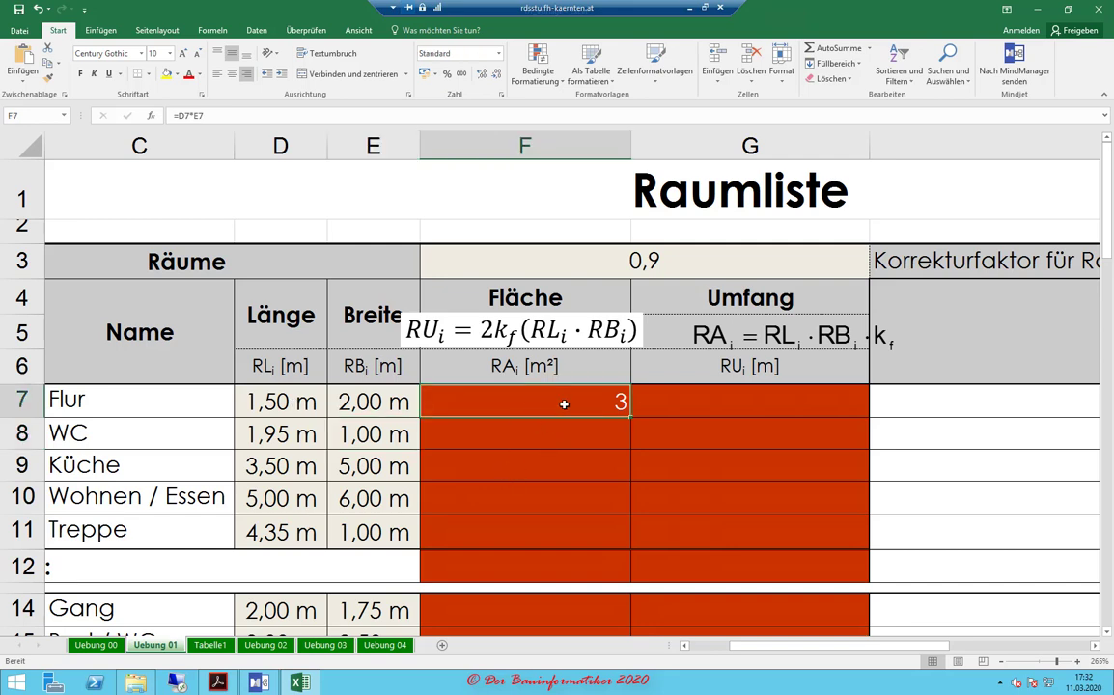
{"action": "left_click", "coordinate": [541, 435]}
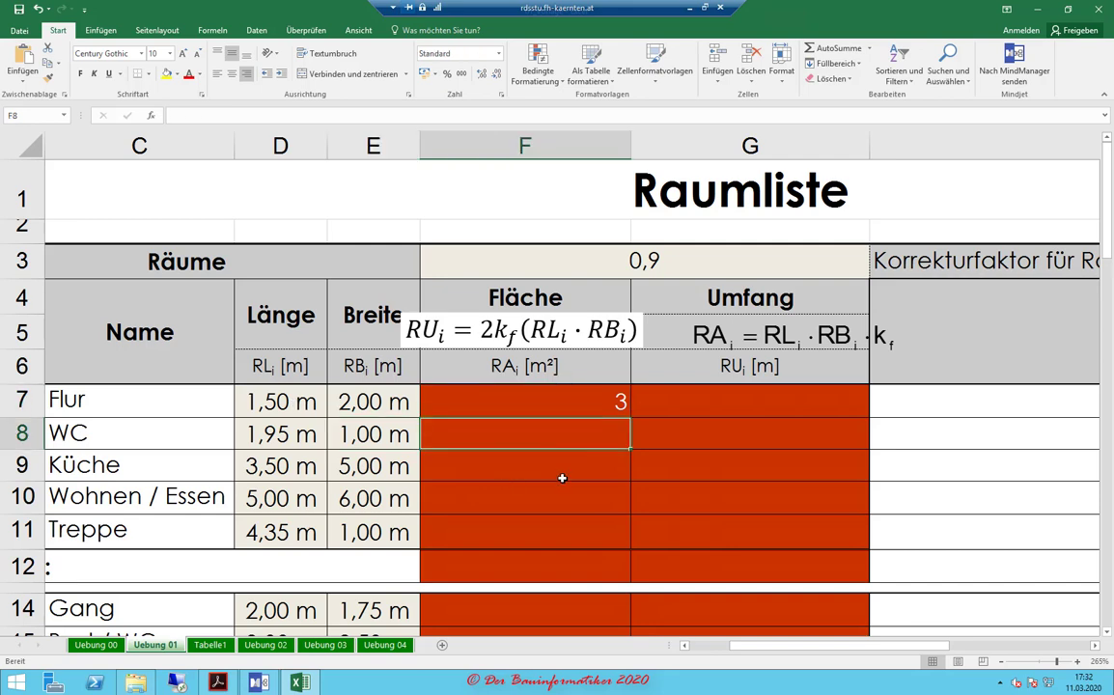
{"action": "type", "text": "="}
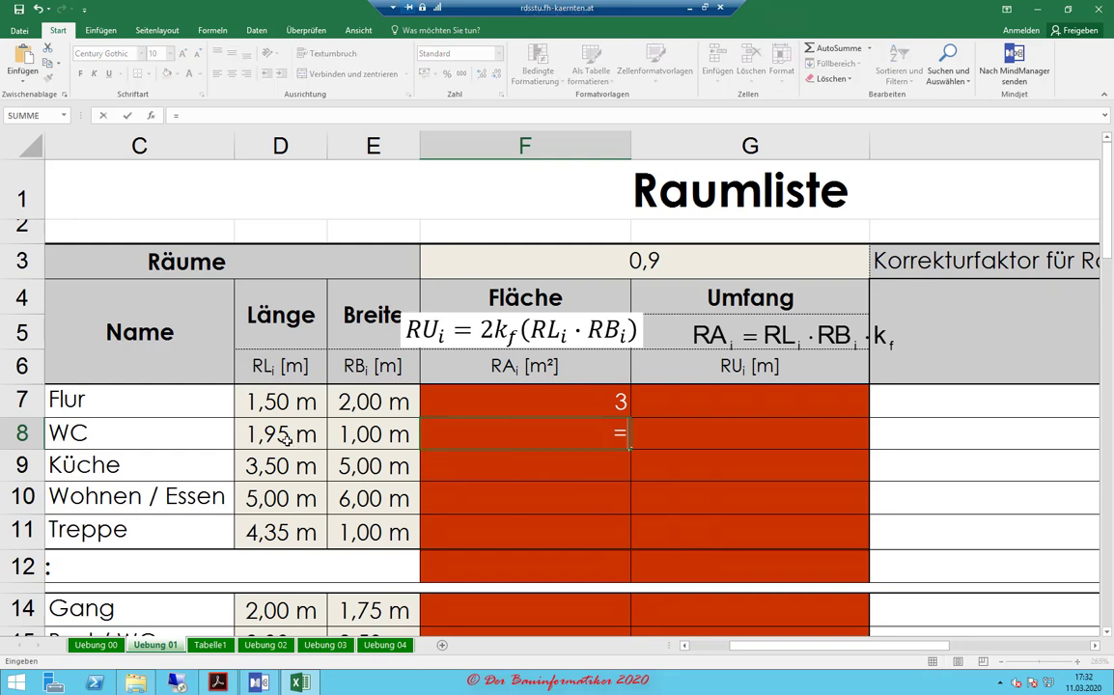
{"action": "type", "text": "D8"}
{"action": "type", "text": "*"}
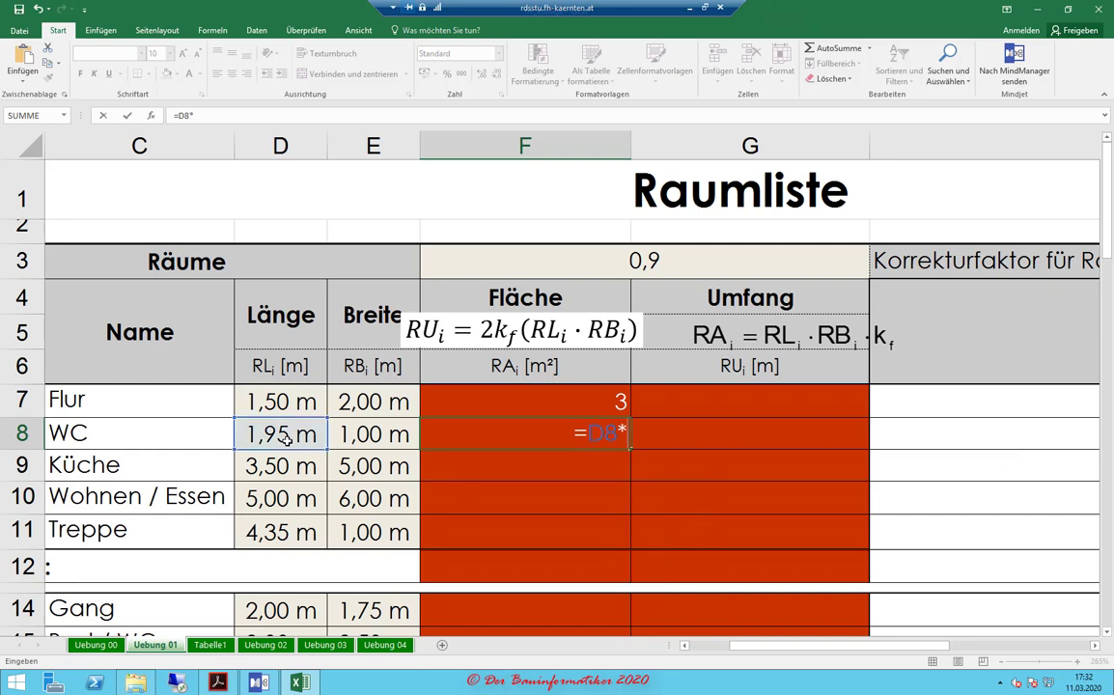
{"action": "type", "text": "E8"}
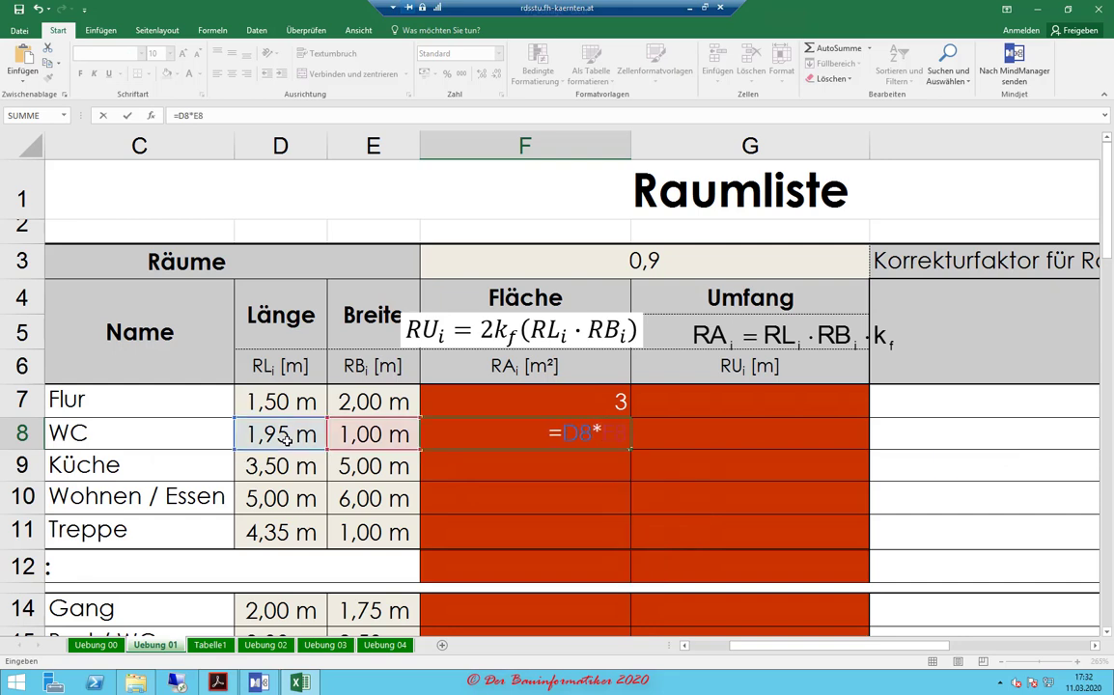
{"action": "key", "text": "Return"}
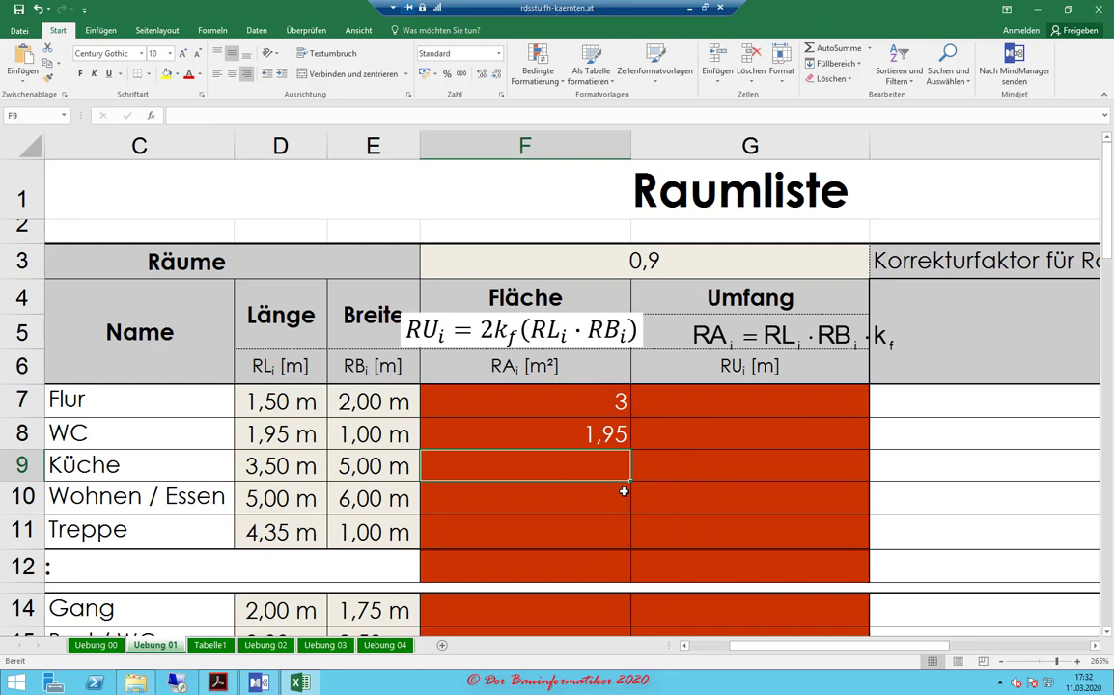
{"action": "left_click", "coordinate": [547, 404]}
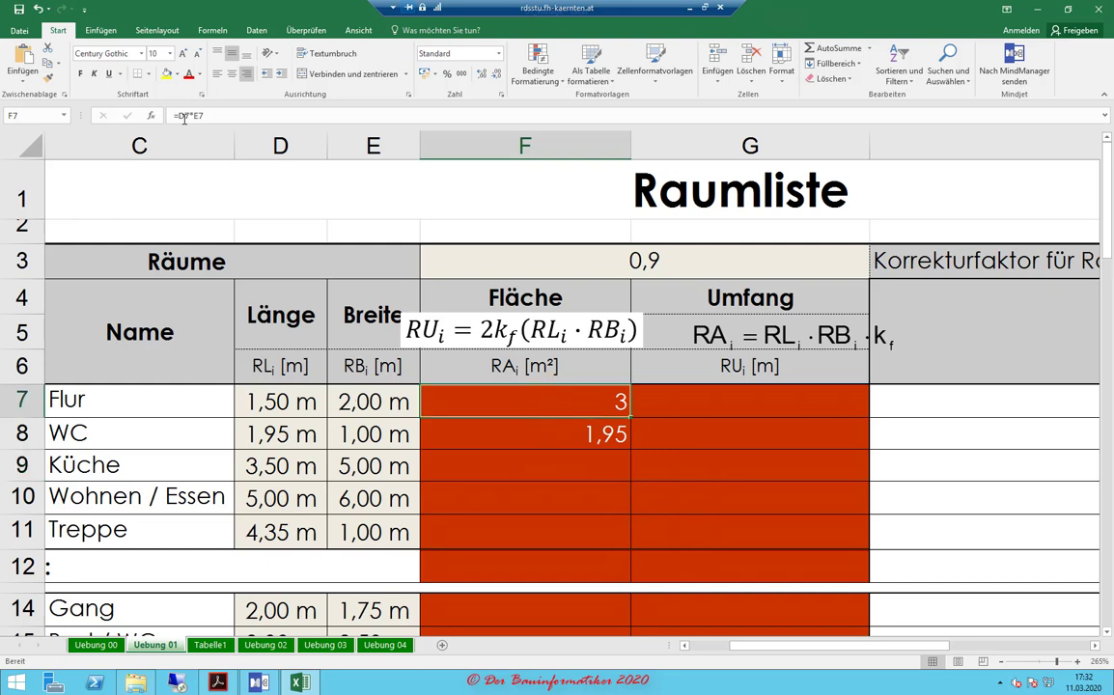
{"action": "left_click", "coordinate": [585, 432]}
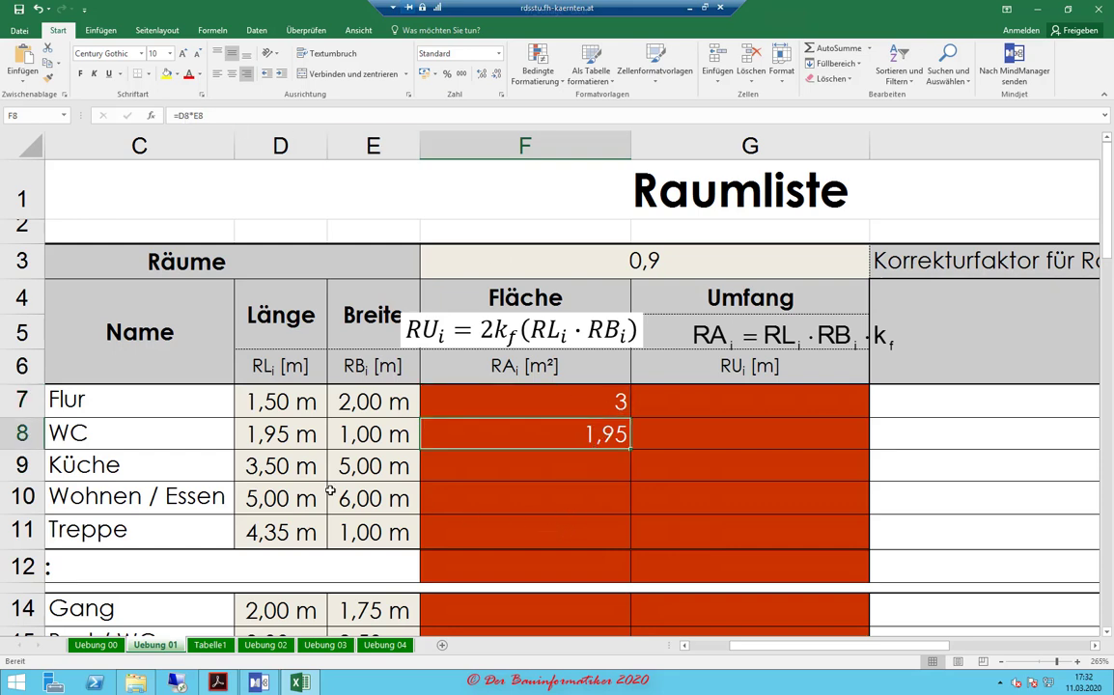
- Type the Treppe area formula =D11*E11 into F11, then bring up the Windows Start screen
{"action": "left_click", "coordinate": [530, 534]}
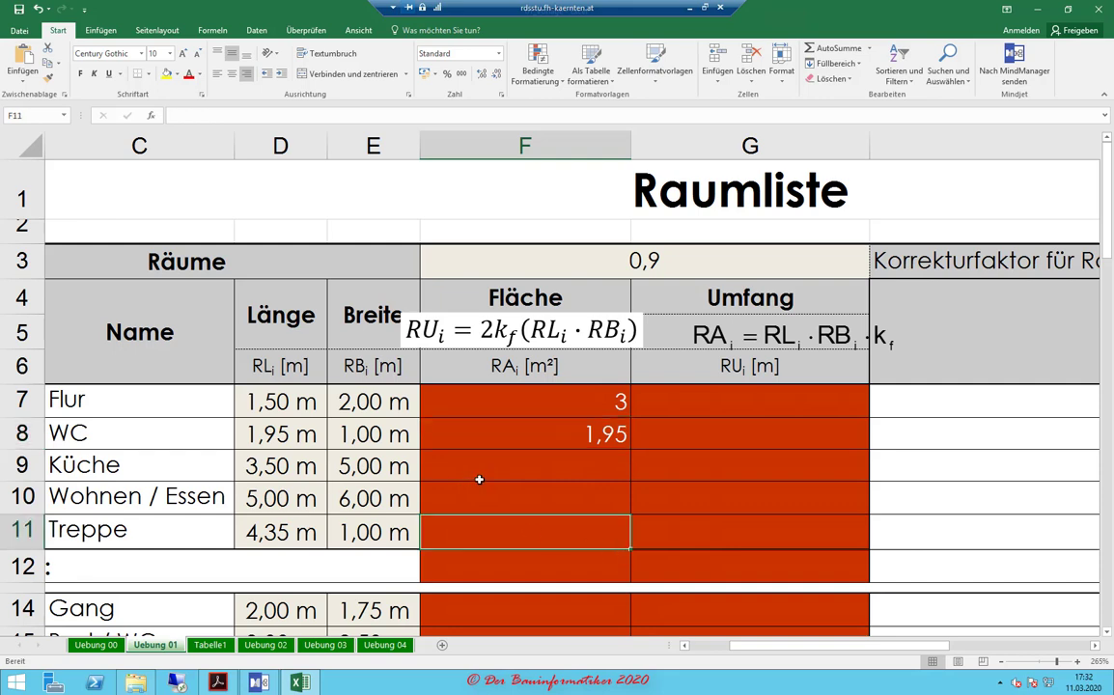
{"action": "type", "text": "="}
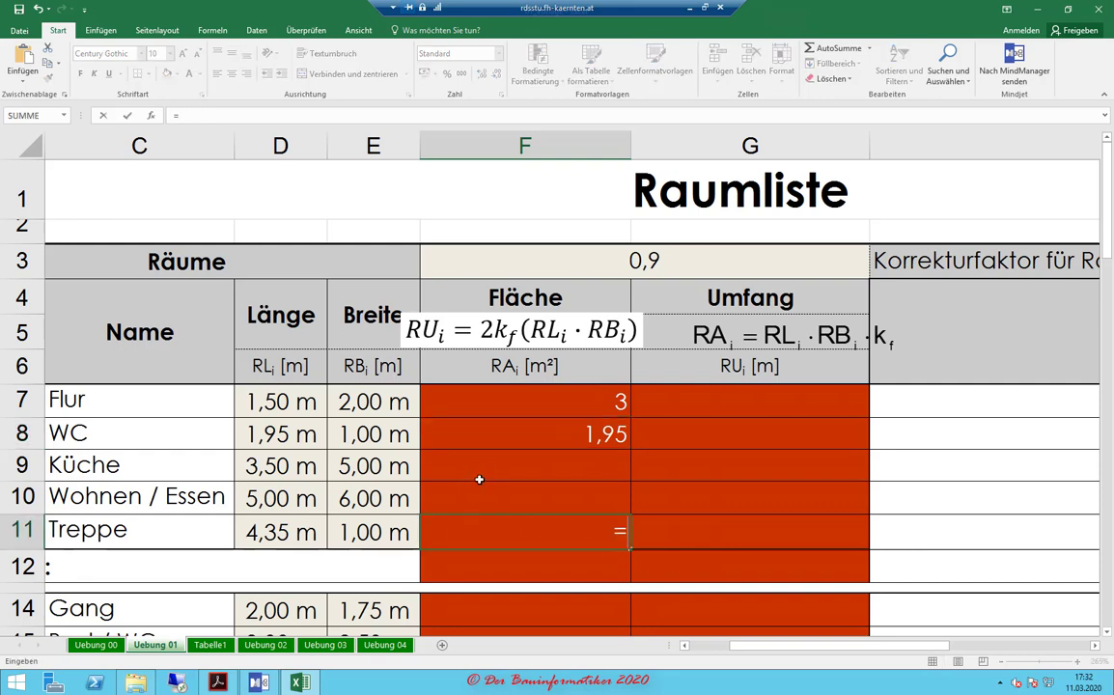
{"action": "type", "text": "D1"}
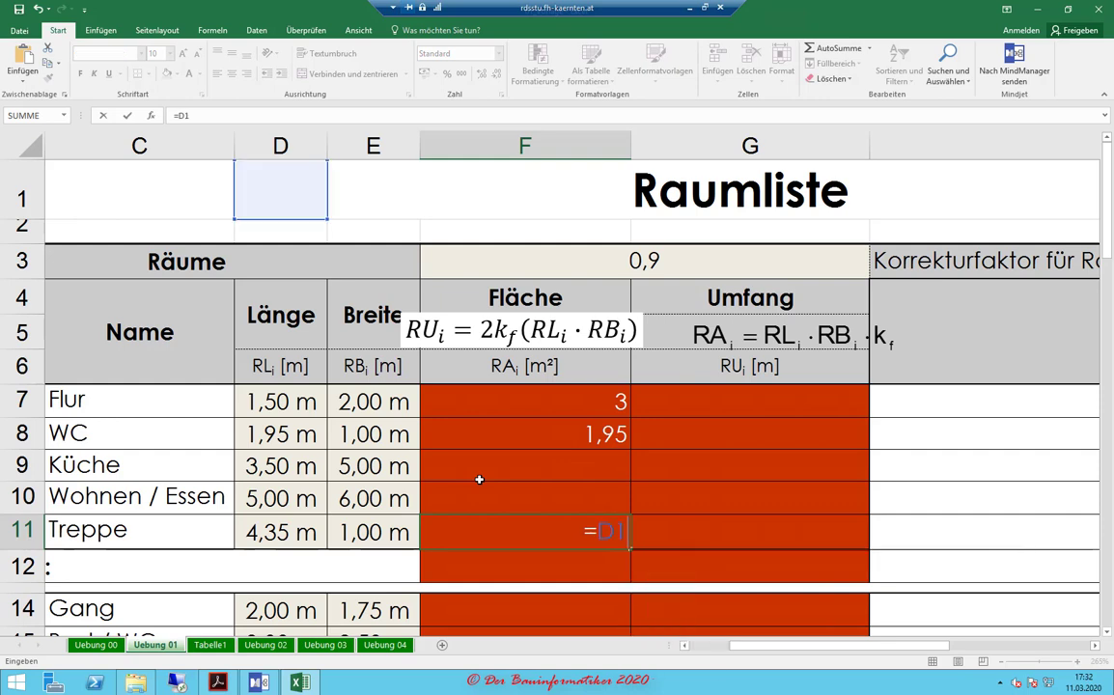
{"action": "type", "text": "1"}
{"action": "key", "text": "BackSpace"}
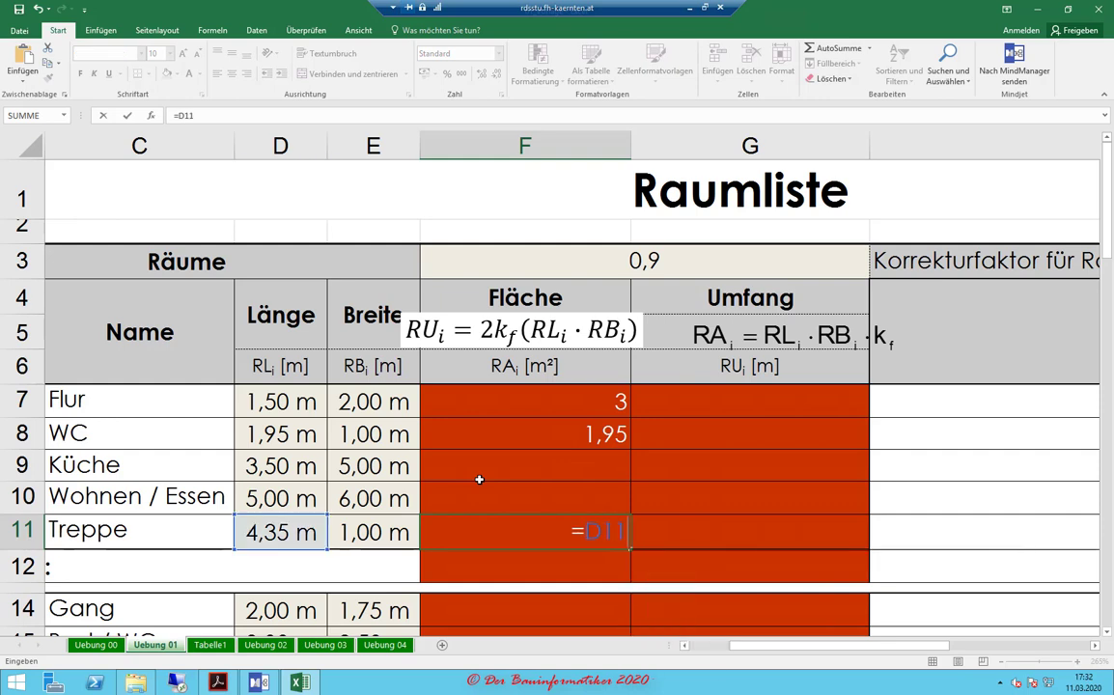
{"action": "type", "text": "*E"}
{"action": "type", "text": "11"}
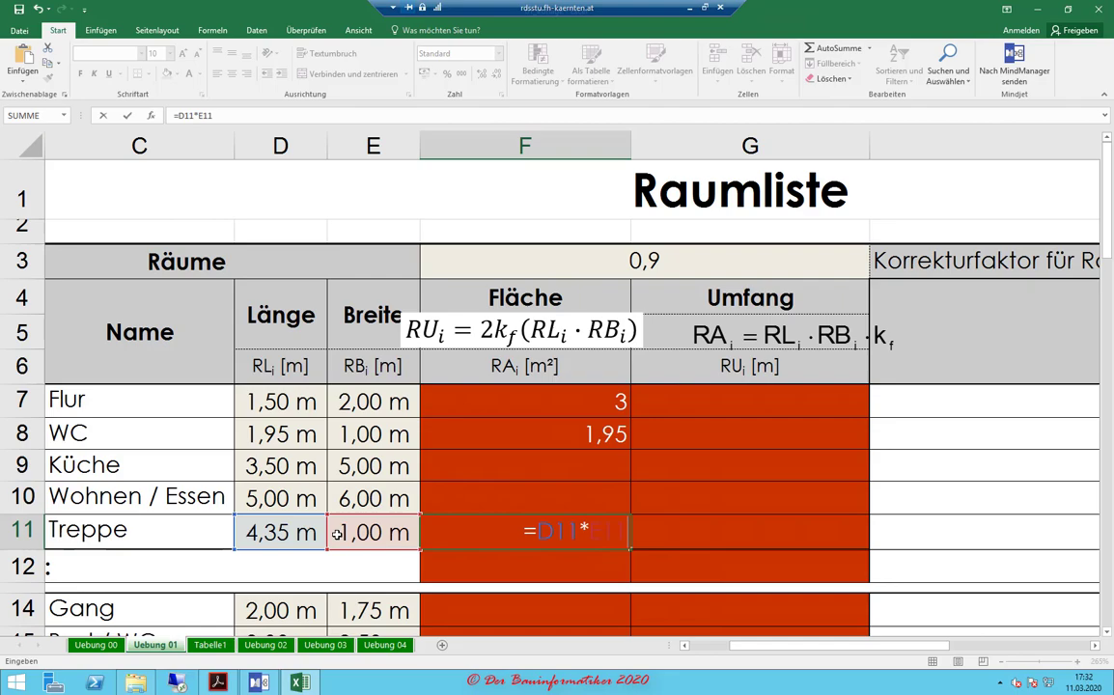
{"action": "left_click", "coordinate": [16, 683]}
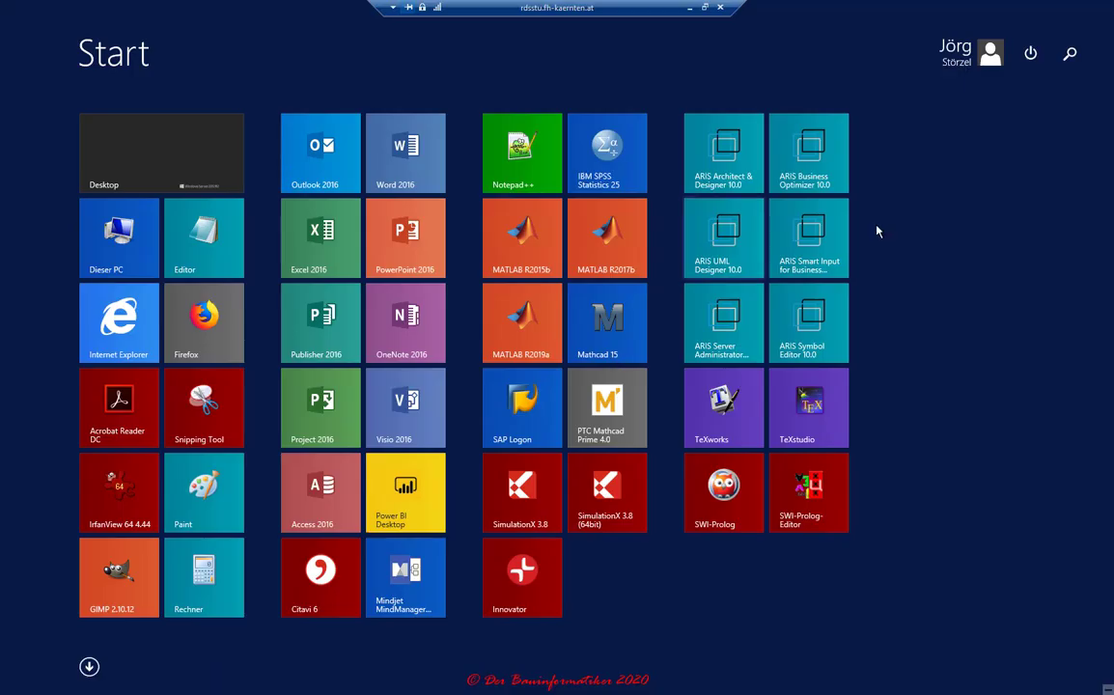
- Search for 'bild' and launch the Bildschirmtastatur on-screen keyboard
{"action": "left_click", "coordinate": [1065, 55]}
{"action": "type", "text": "b"}
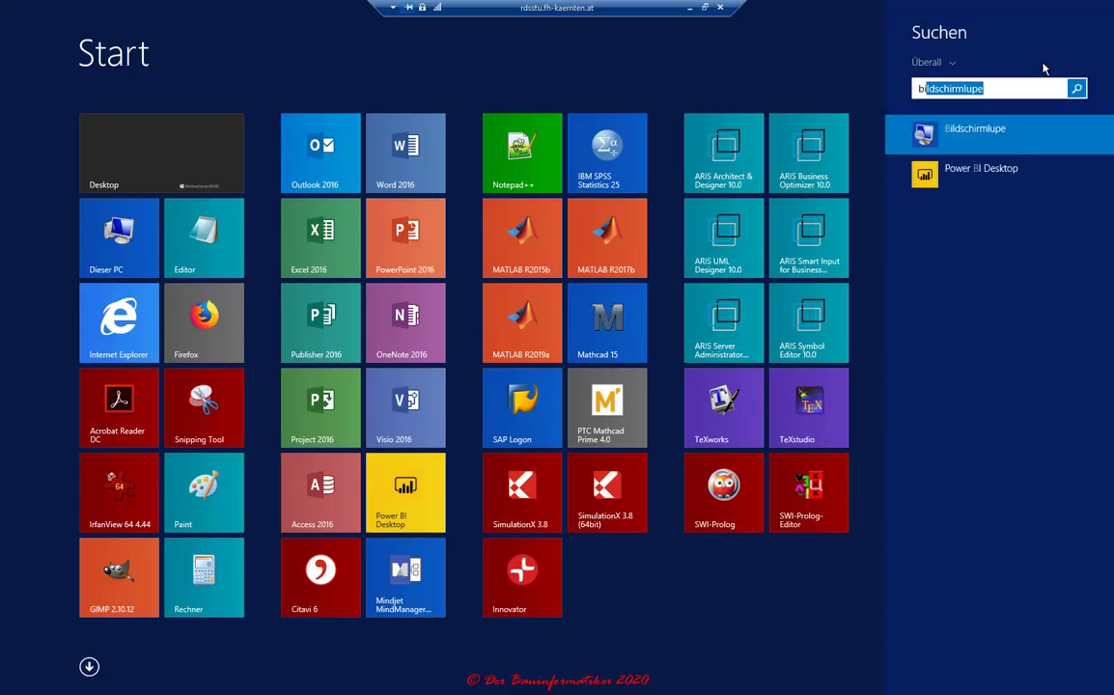
{"action": "type", "text": "ild"}
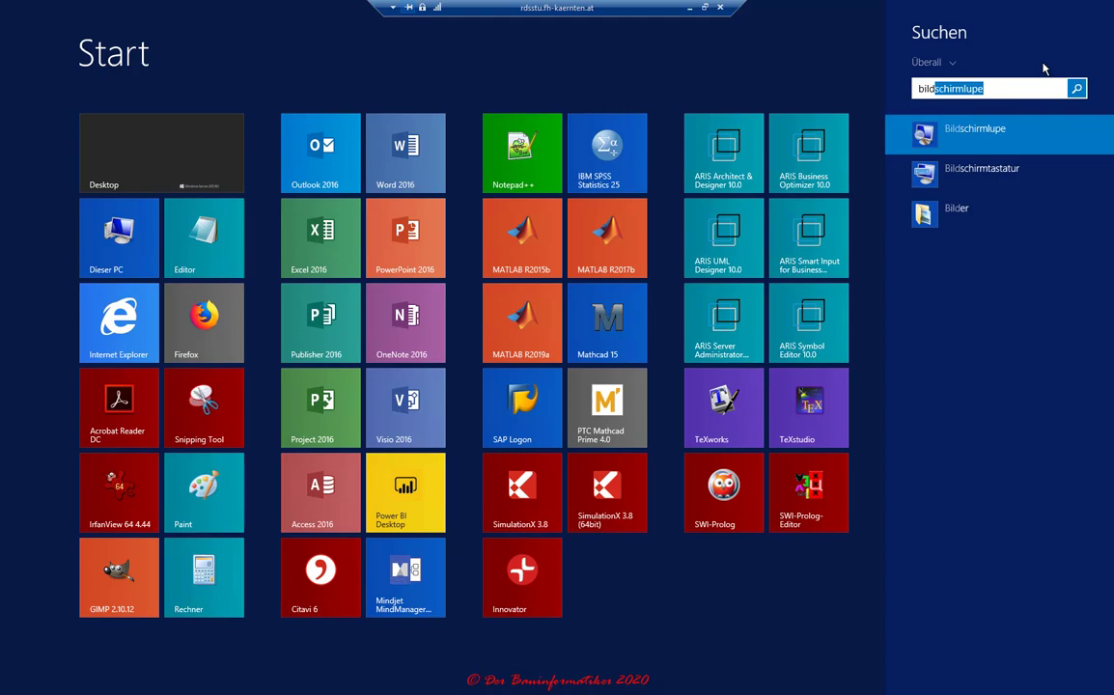
{"action": "key", "text": "Down"}
{"action": "key", "text": "Return"}
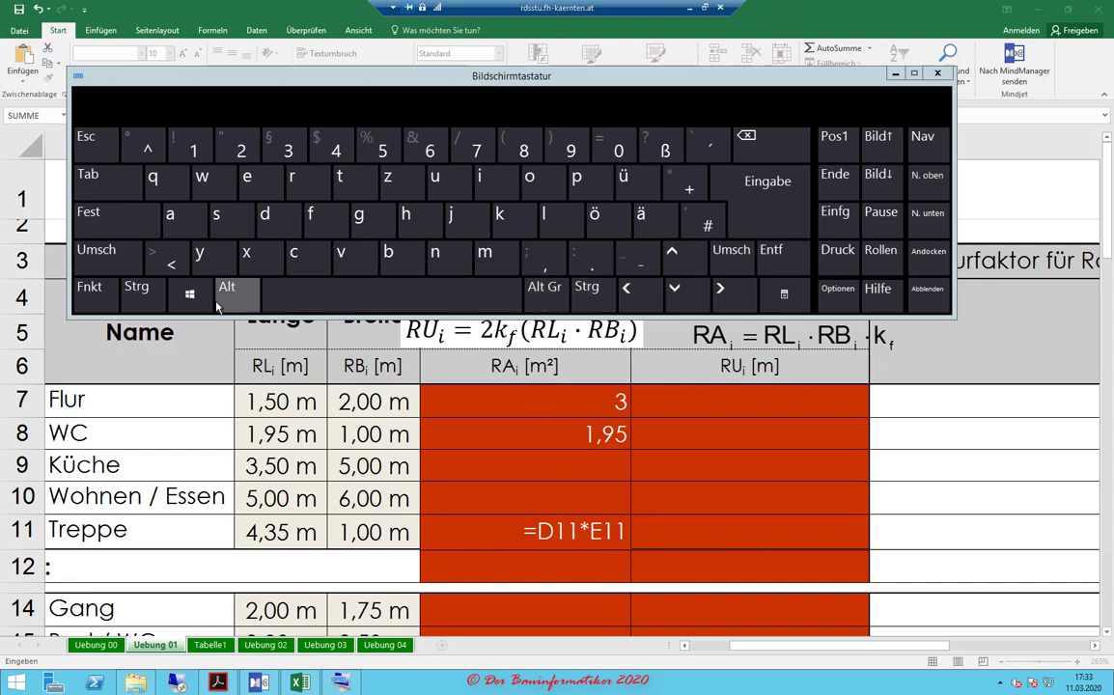
- Try the on-screen keyboard's symbol layer, minimize it, and commit Treppe's area formula showing 4,35
{"action": "left_click", "coordinate": [585, 288]}
{"action": "left_click", "coordinate": [585, 288]}
{"action": "left_click", "coordinate": [547, 289]}
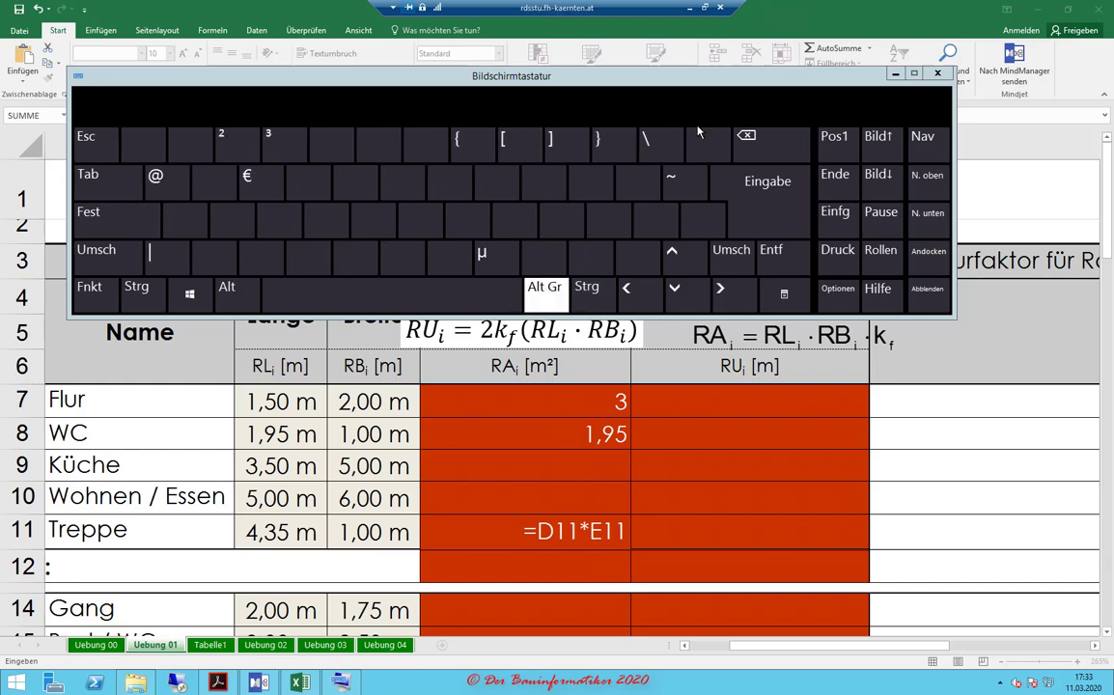
{"action": "left_click", "coordinate": [543, 288]}
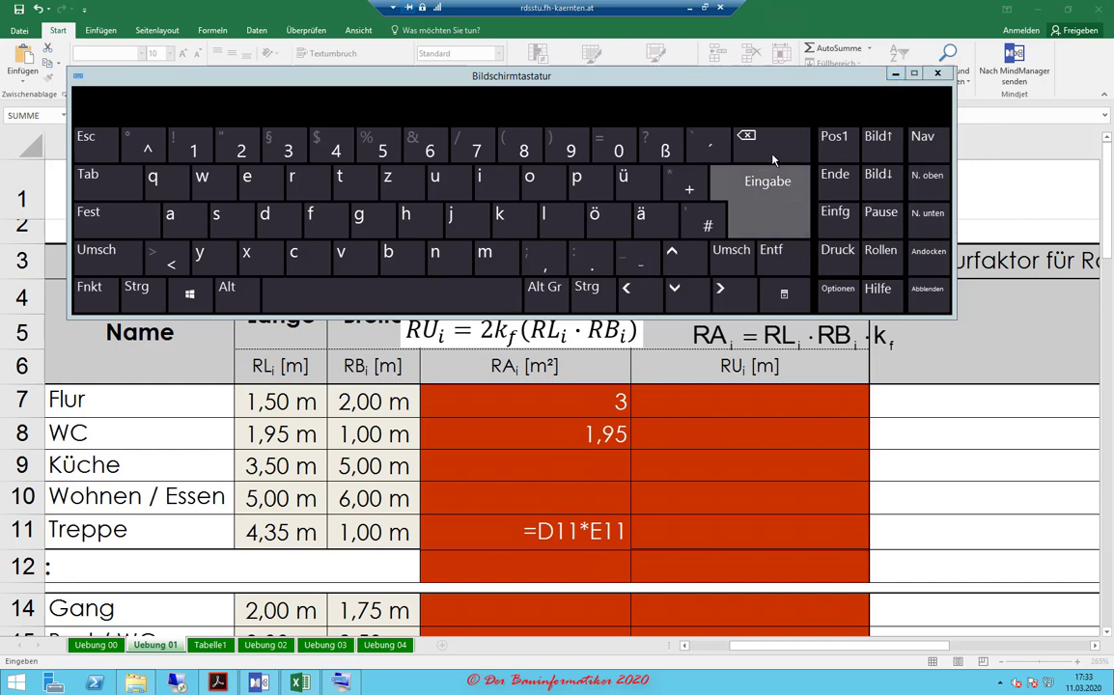
{"action": "left_click", "coordinate": [896, 79]}
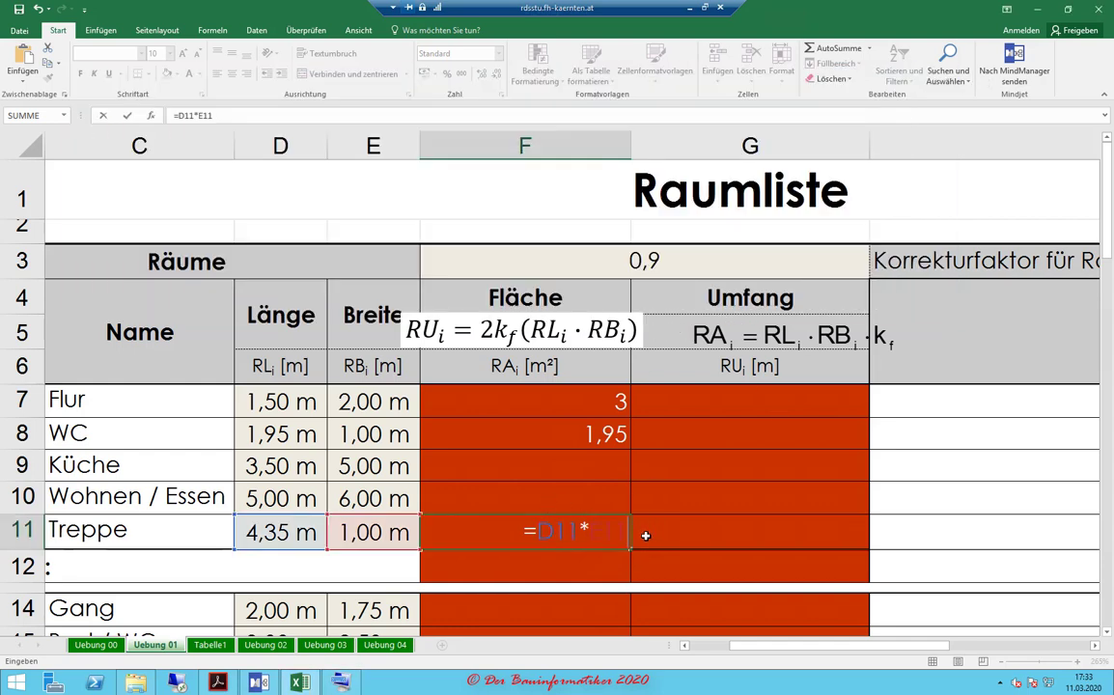
{"action": "left_click", "coordinate": [579, 398]}
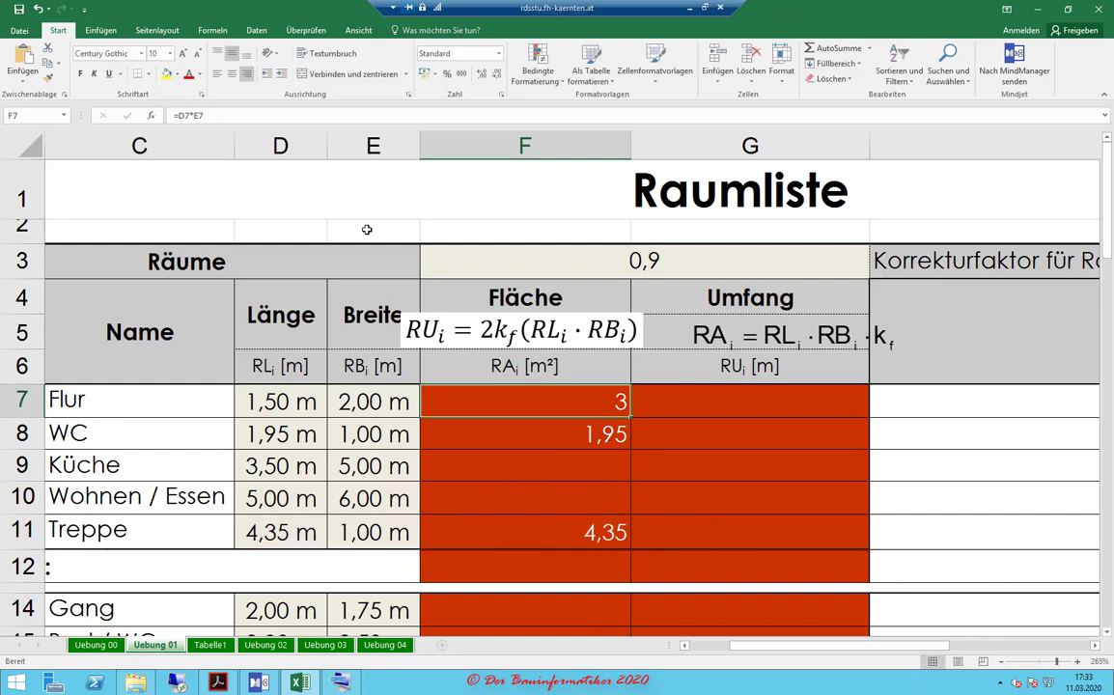
{"action": "left_click", "coordinate": [552, 439]}
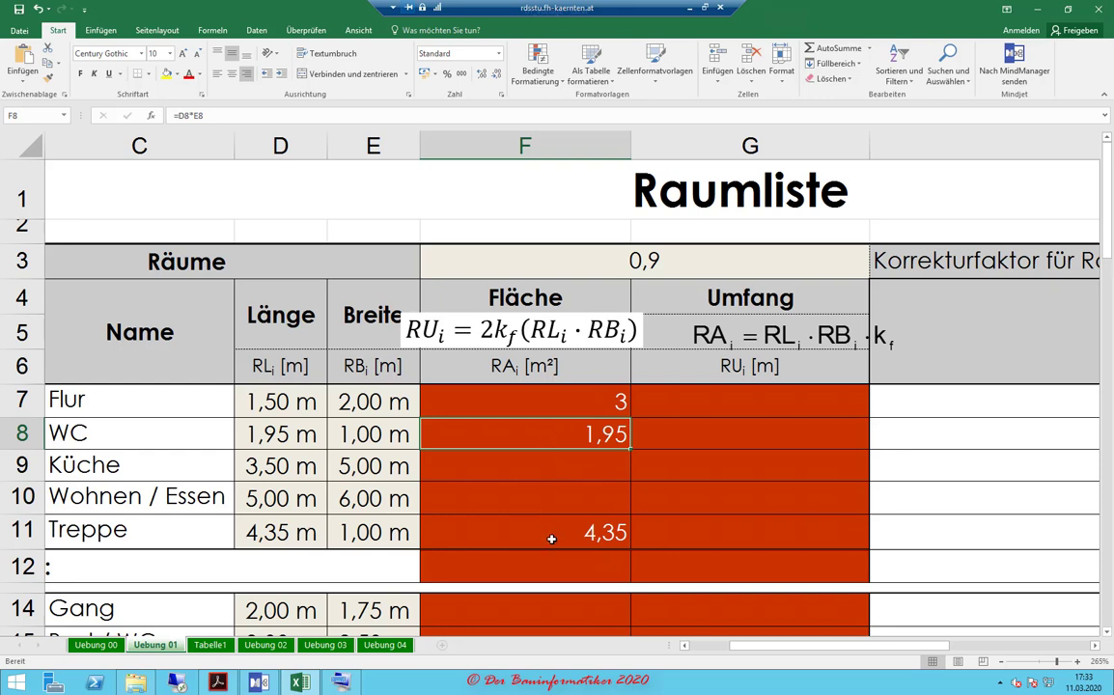
{"action": "left_click", "coordinate": [601, 400]}
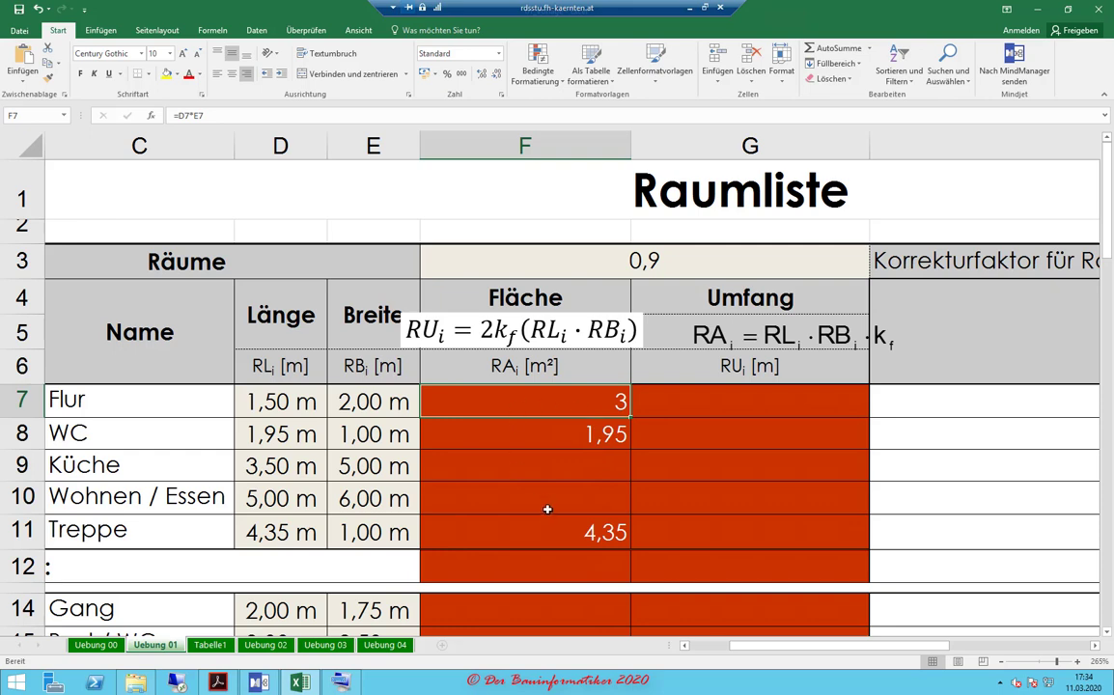
{"action": "scroll", "coordinate": [497, 460], "scroll_direction": "down", "scroll_amount": 1}
{"action": "scroll", "coordinate": [501, 450], "scroll_direction": "down", "scroll_amount": 1}
{"action": "scroll", "coordinate": [515, 472], "scroll_direction": "up", "scroll_amount": 2}
{"action": "scroll", "coordinate": [557, 512], "scroll_direction": "down", "scroll_amount": 1}
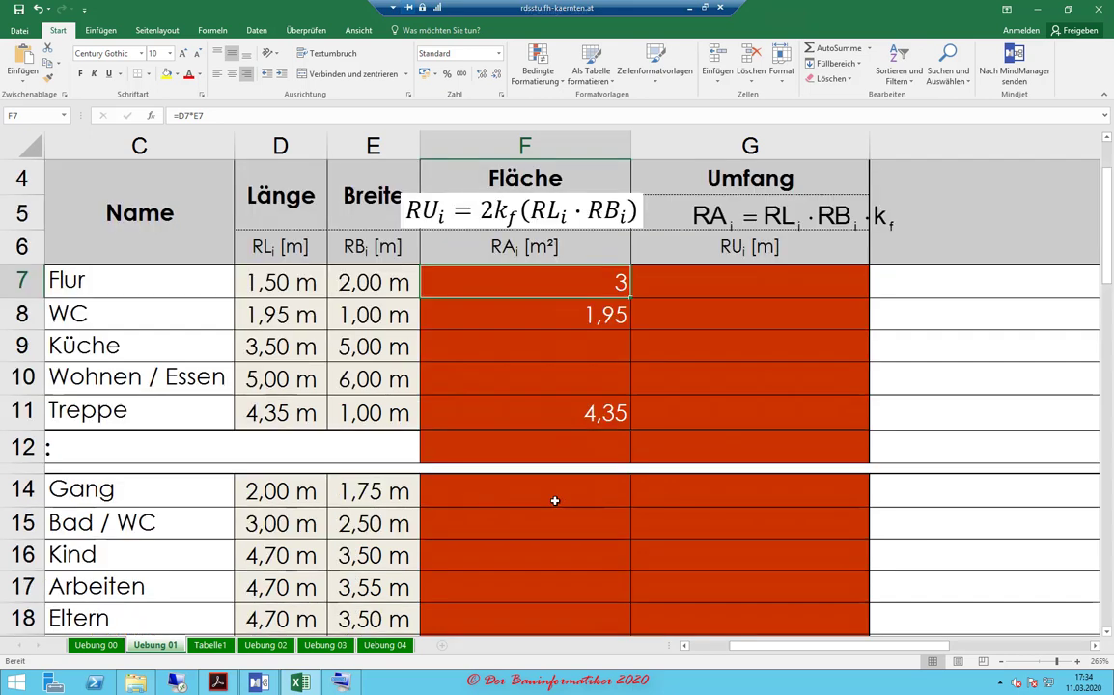
{"action": "scroll", "coordinate": [552, 502], "scroll_direction": "down", "scroll_amount": 1}
{"action": "scroll", "coordinate": [566, 404], "scroll_direction": "up", "scroll_amount": 2}
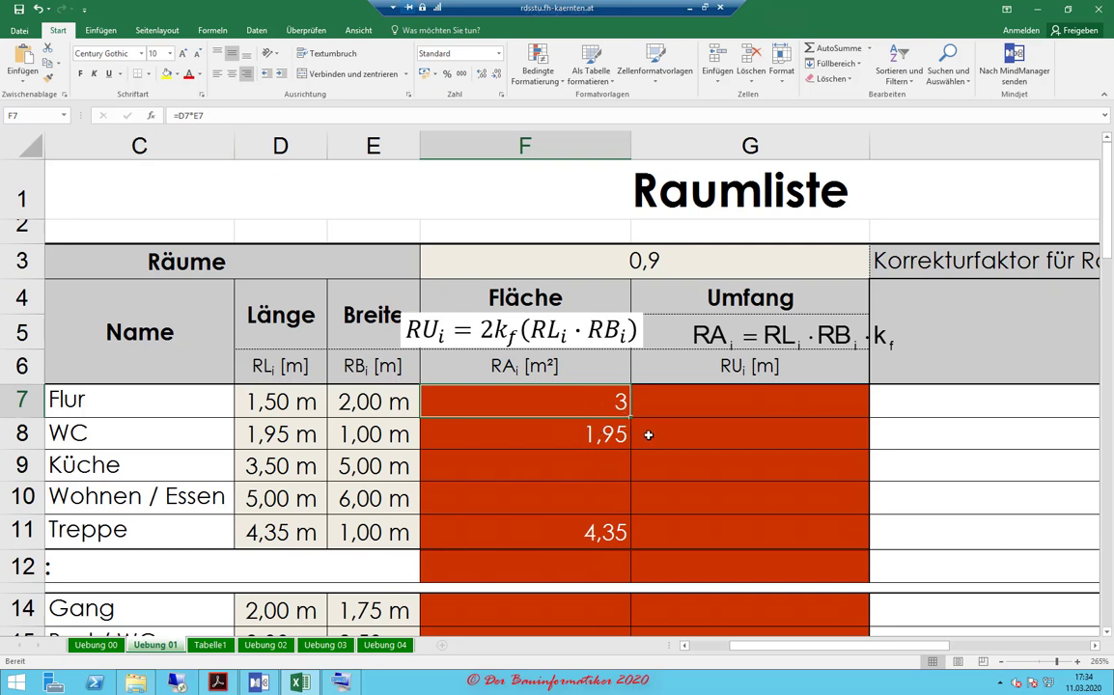
- Fill F7's formula down to F11 with Zellen kopieren, giving Küche 17,5 and Wohnen / Essen 30
{"action": "left_click_drag", "start_coordinate": [632, 418], "coordinate": [627, 535]}
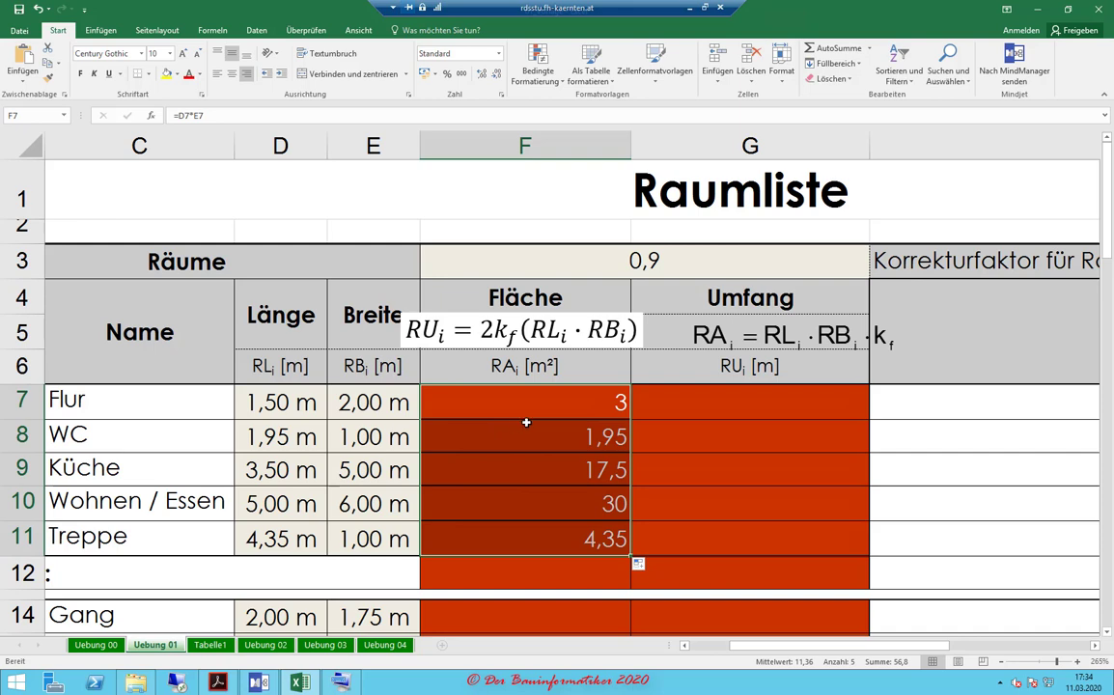
{"action": "left_click", "coordinate": [643, 571]}
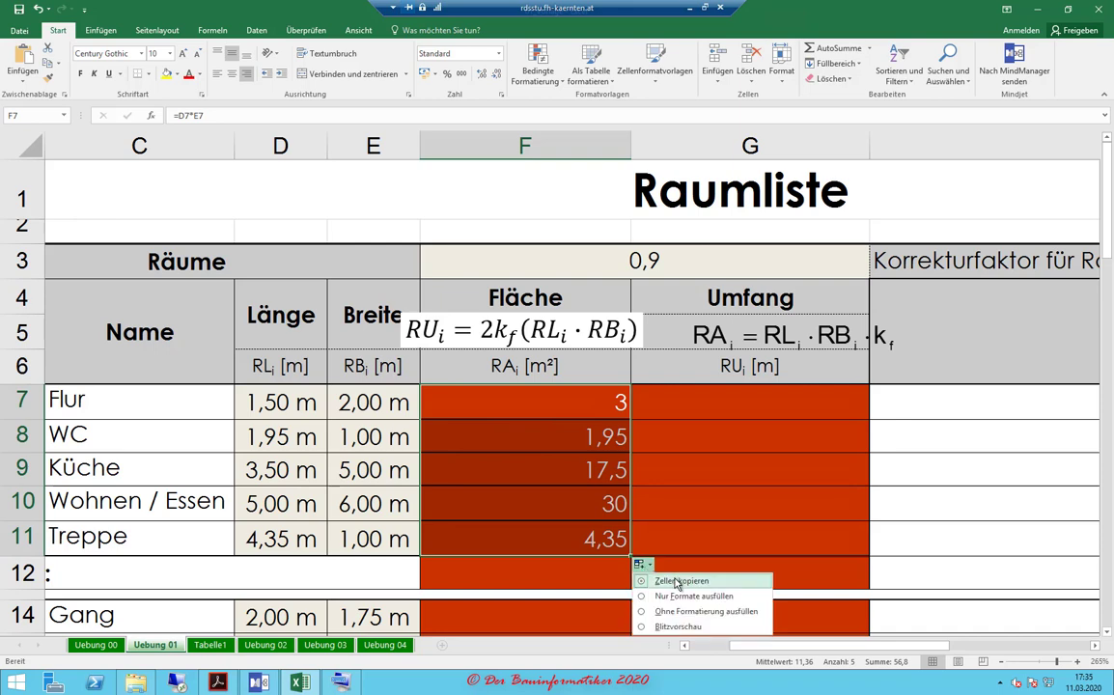
{"action": "left_click", "coordinate": [677, 582]}
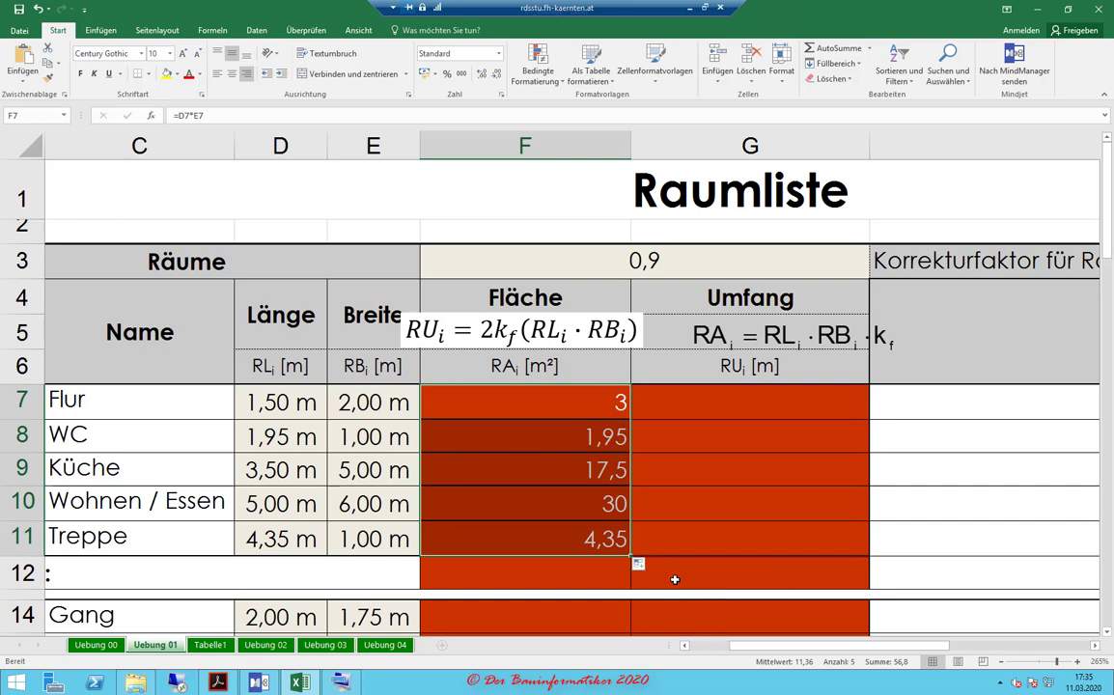
{"action": "left_click", "coordinate": [642, 567]}
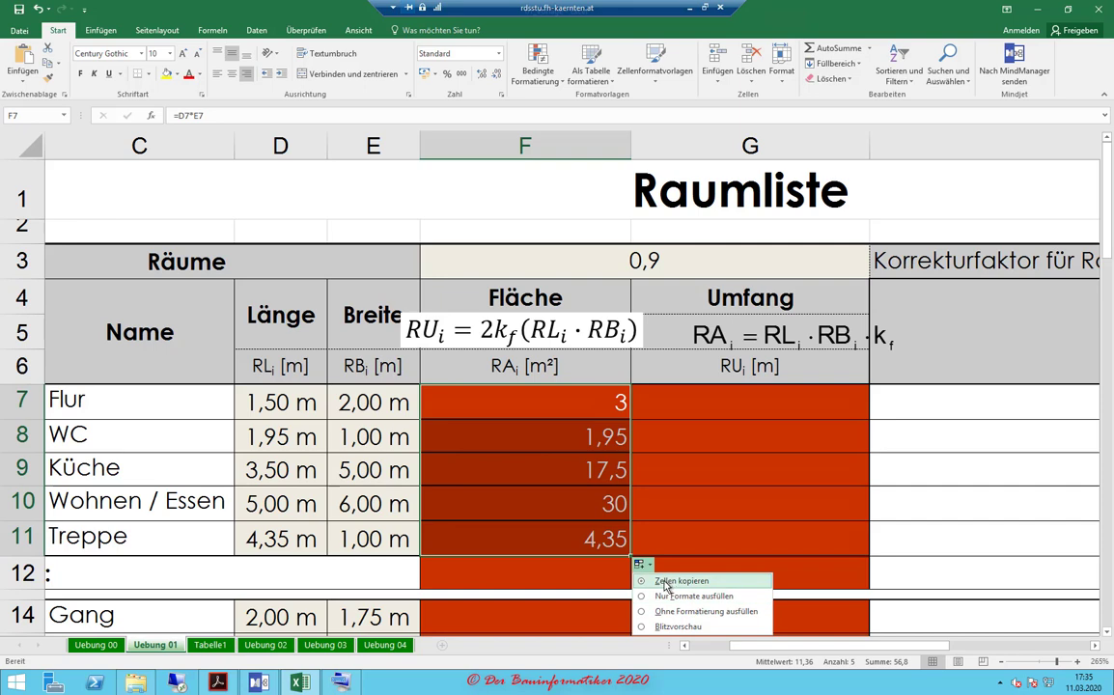
- Try Nur Formate ausfüllen, then switch the fill to Ohne Formatierung ausfüllen
{"action": "left_click", "coordinate": [662, 601]}
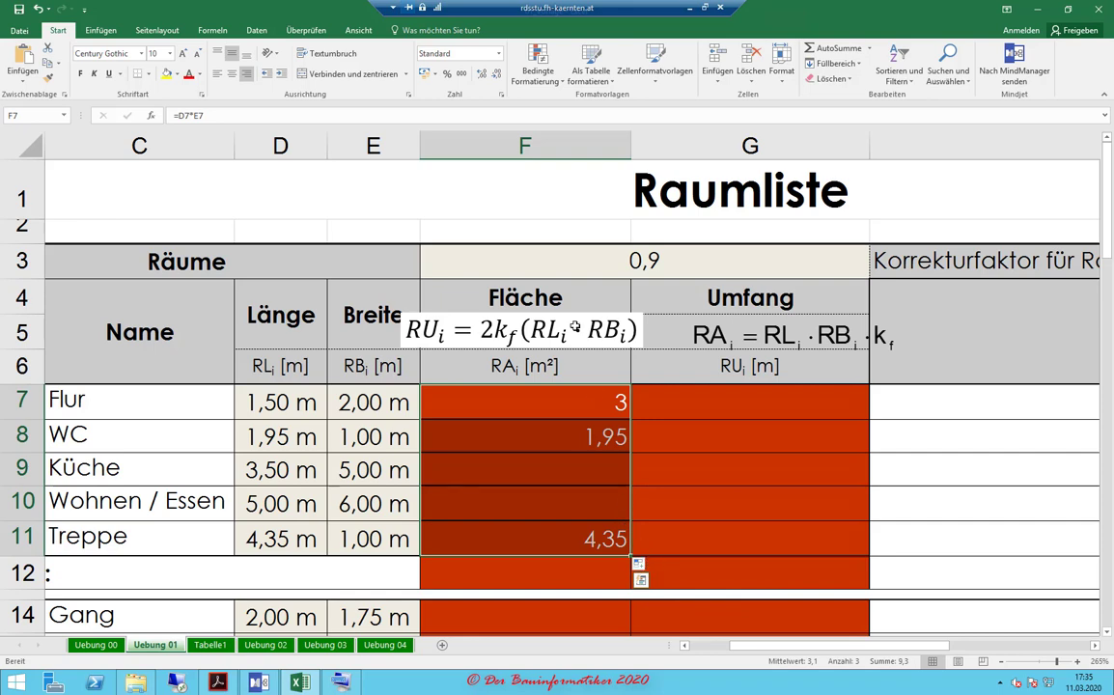
{"action": "left_click", "coordinate": [641, 577]}
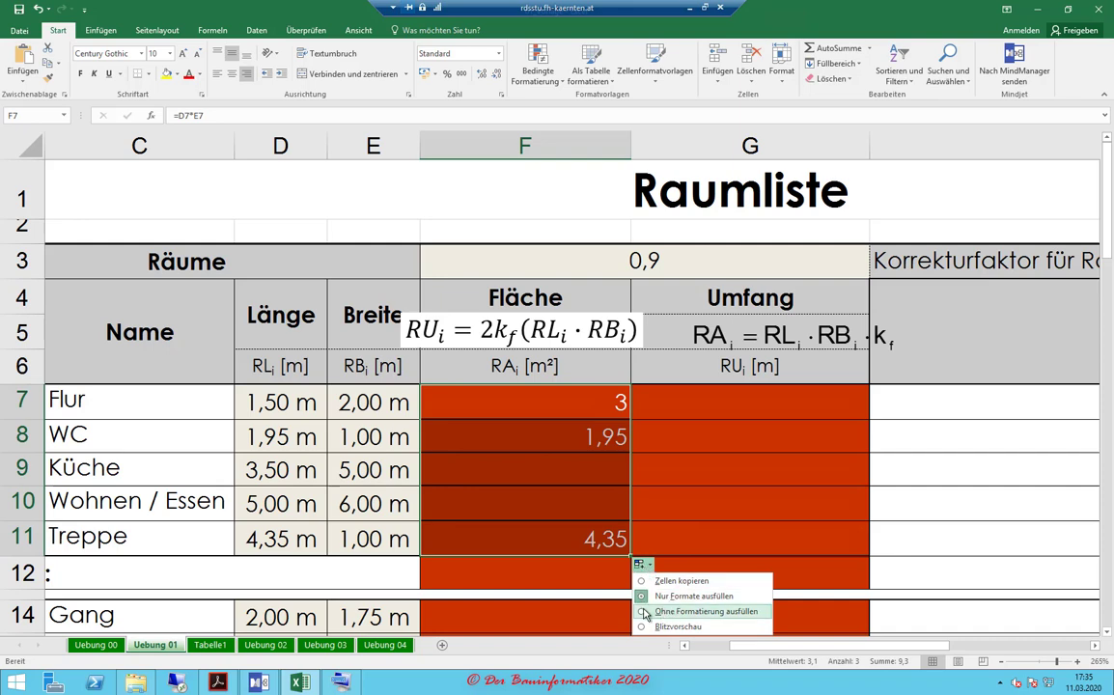
{"action": "left_click", "coordinate": [676, 614]}
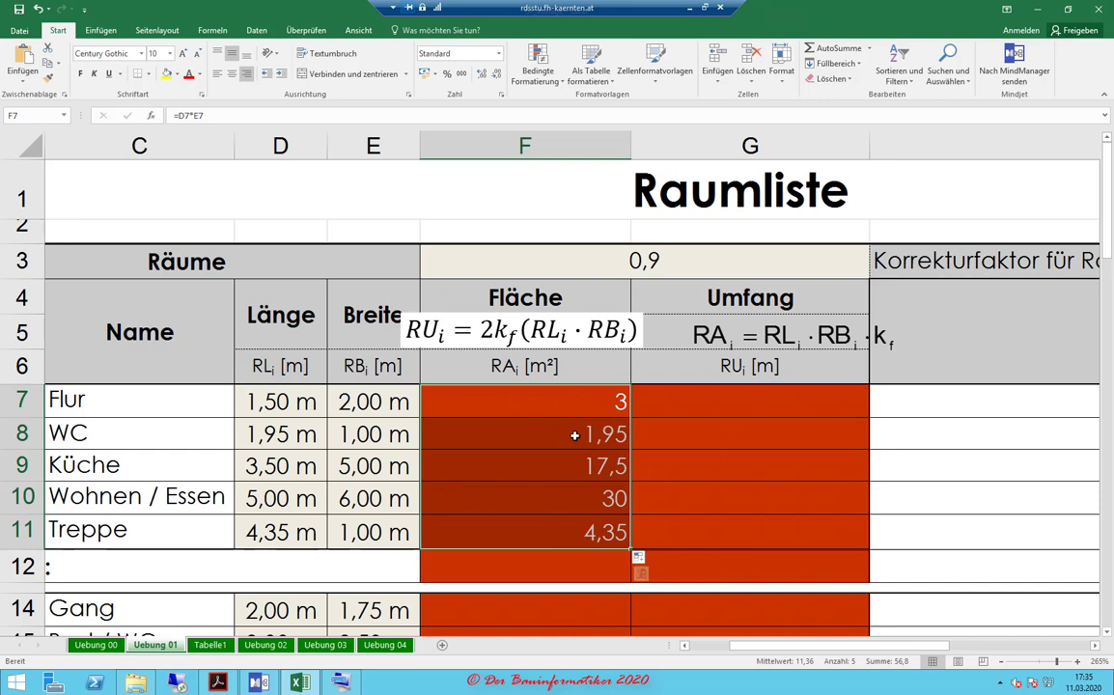
- Open and dismiss the Auto-Fill Options list and the Quick Analysis panel for F7:F11
{"action": "left_click", "coordinate": [641, 560]}
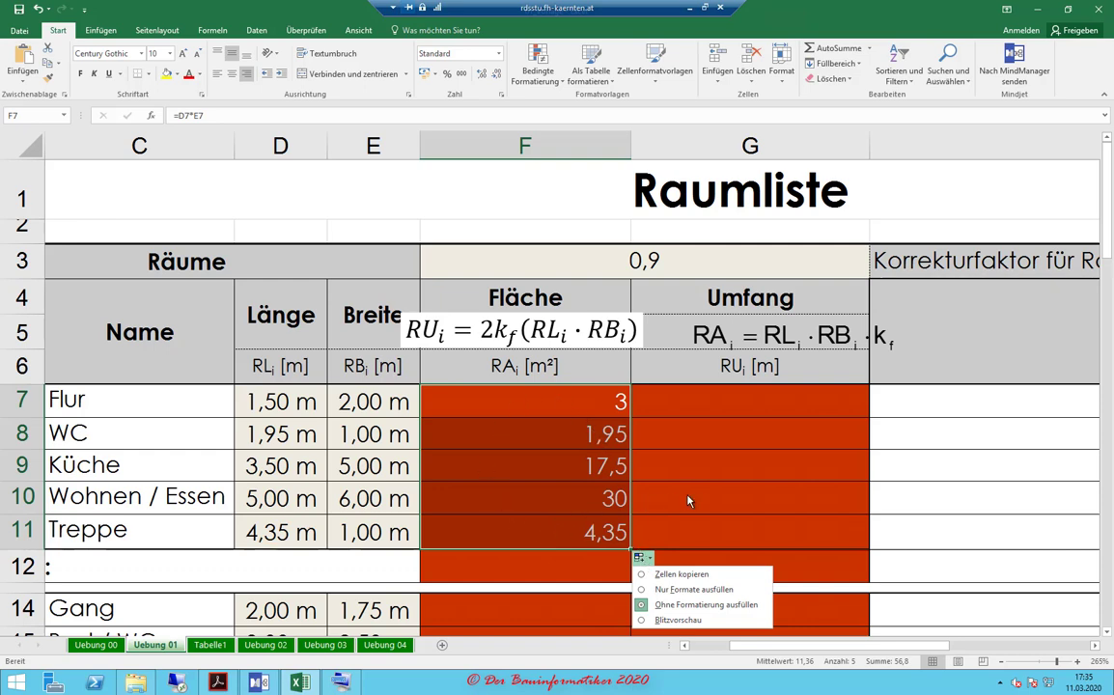
{"action": "key", "text": "Escape"}
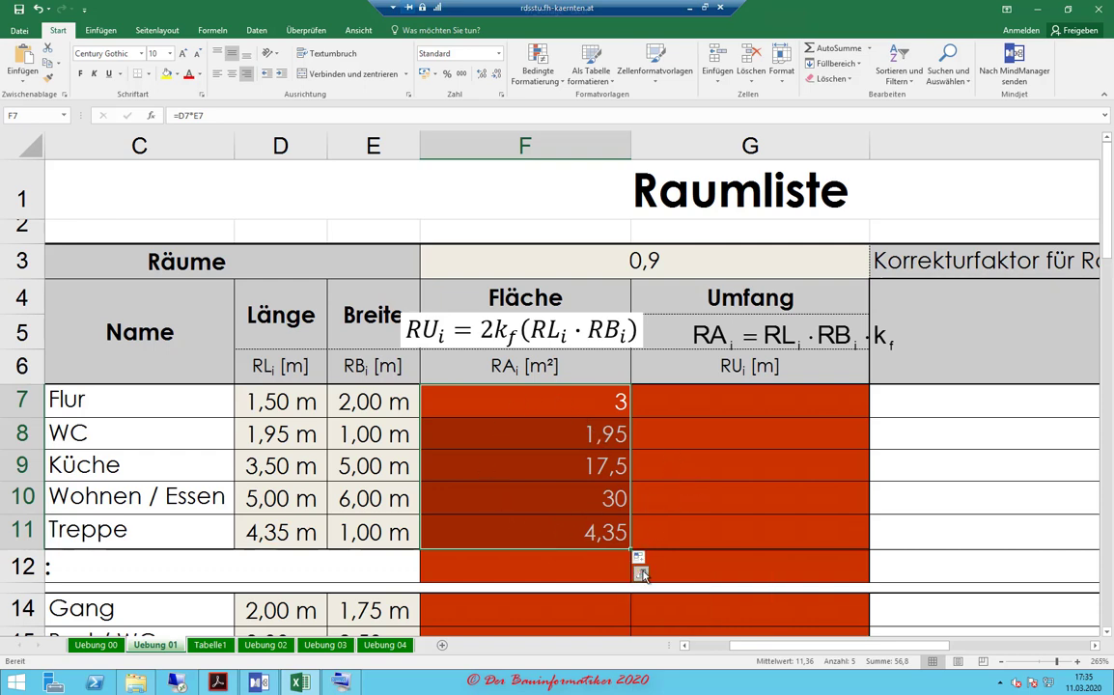
{"action": "left_click", "coordinate": [642, 574]}
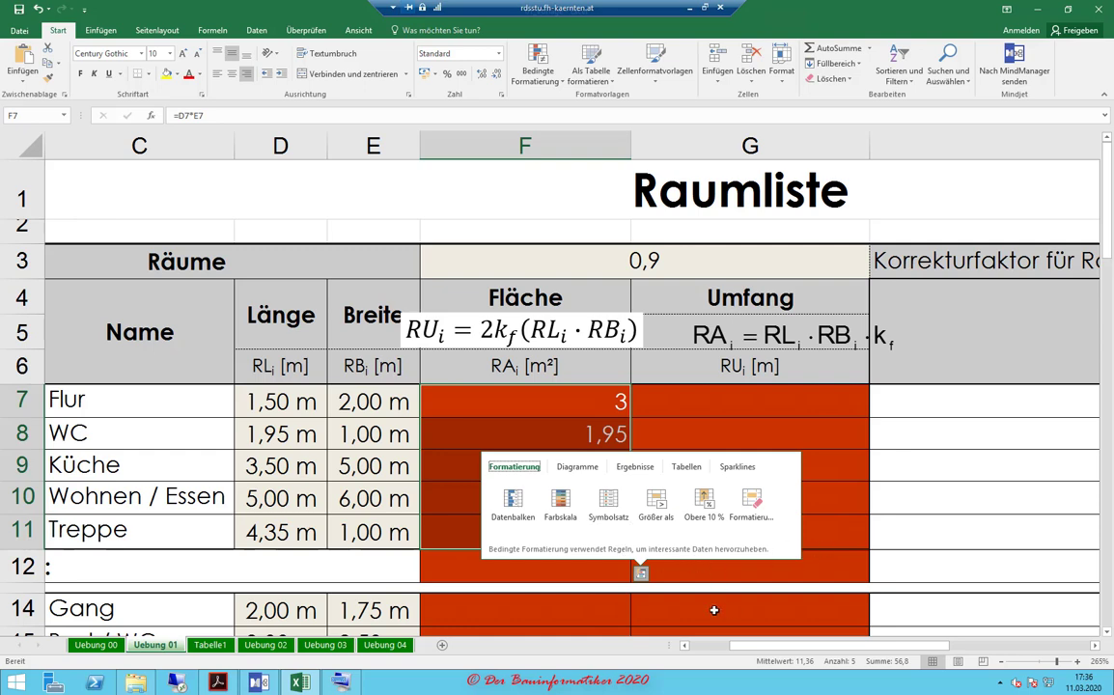
{"action": "key", "text": "Escape"}
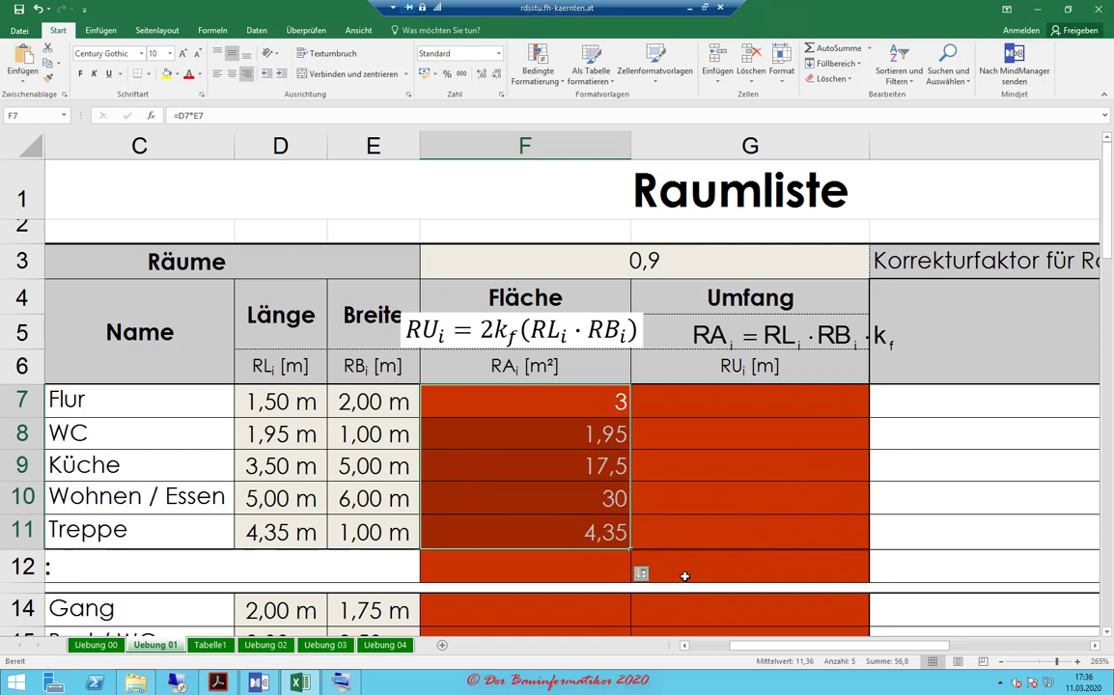
{"action": "left_click", "coordinate": [684, 576]}
{"action": "left_click", "coordinate": [643, 559]}
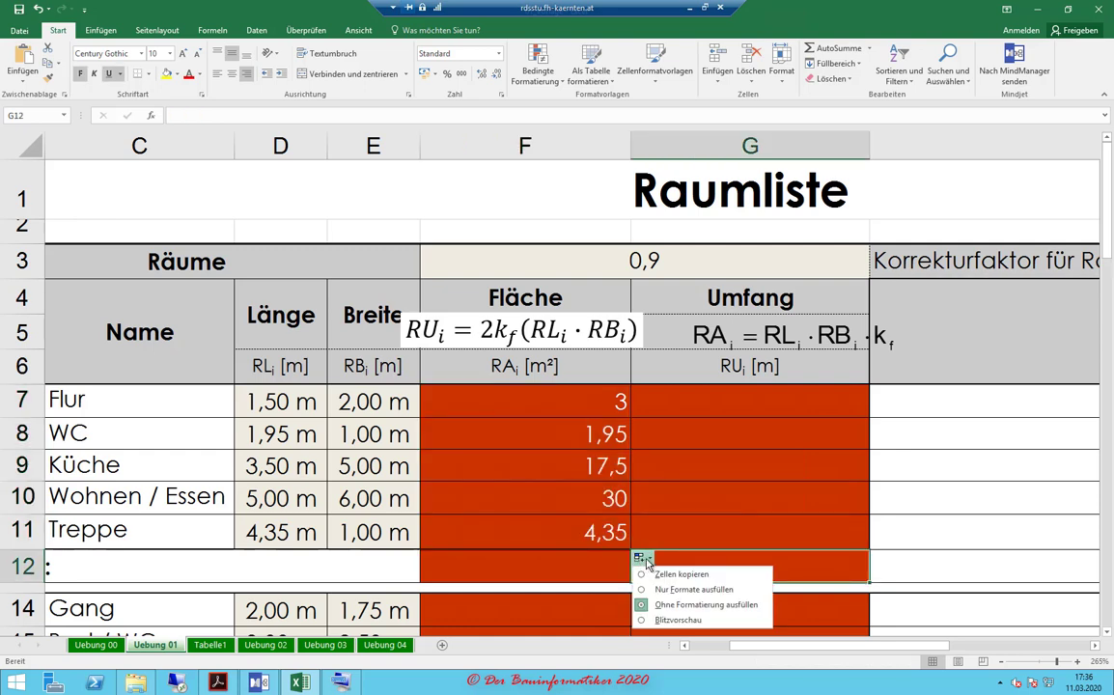
{"action": "left_click", "coordinate": [644, 547]}
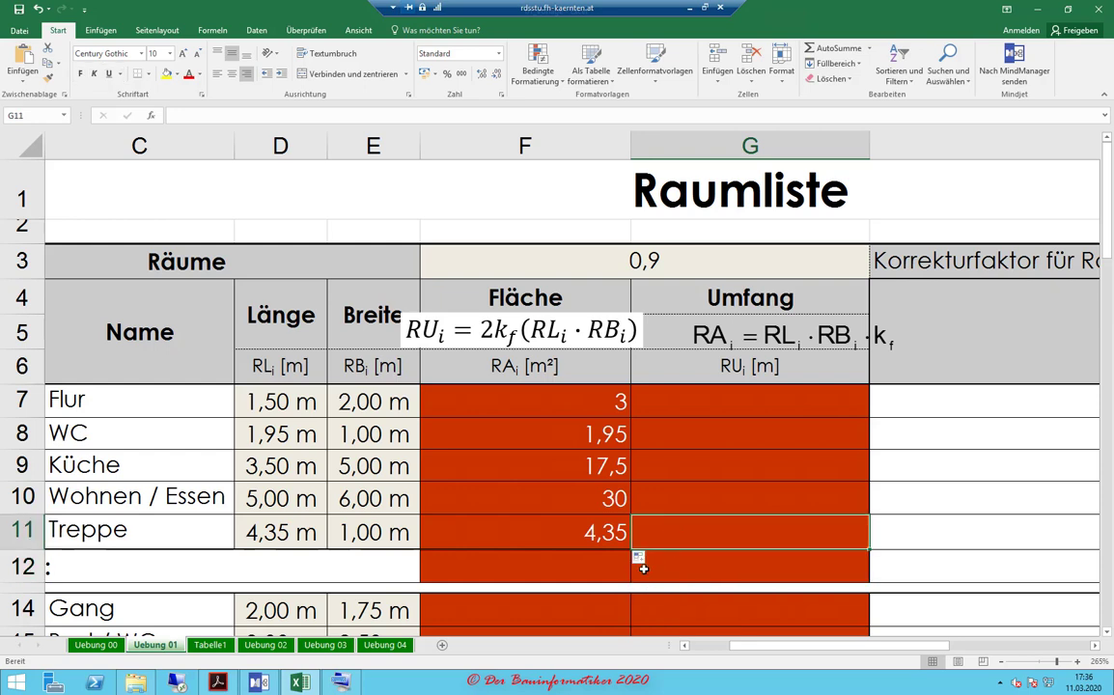
{"action": "left_click", "coordinate": [684, 402]}
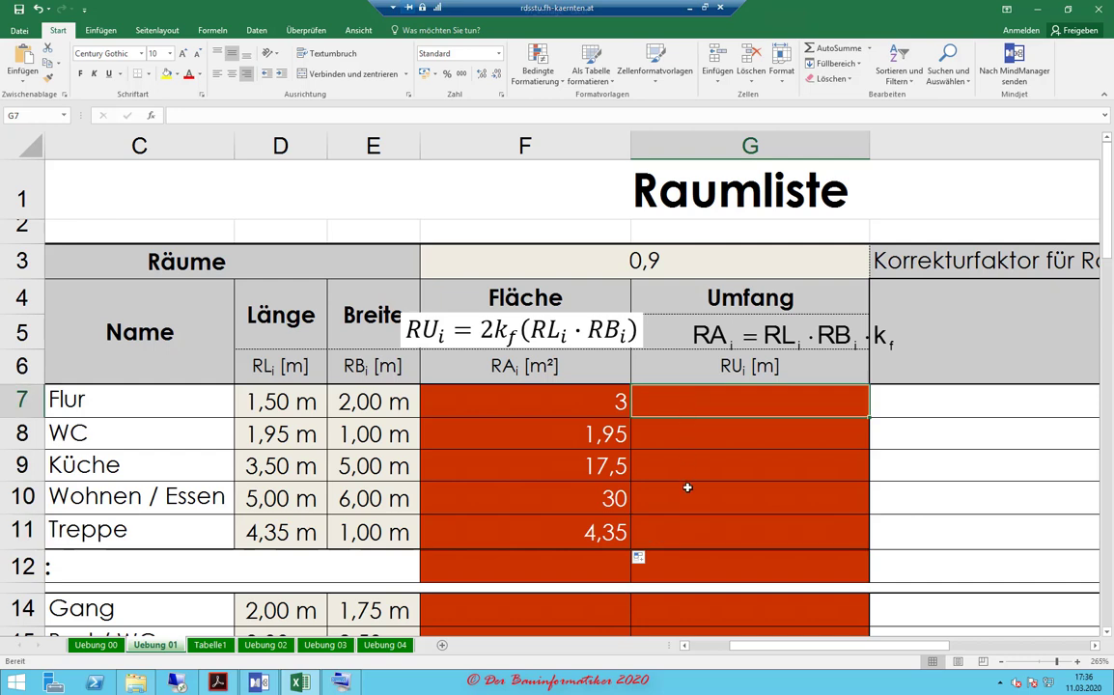
{"action": "type", "text": "asdfd"}
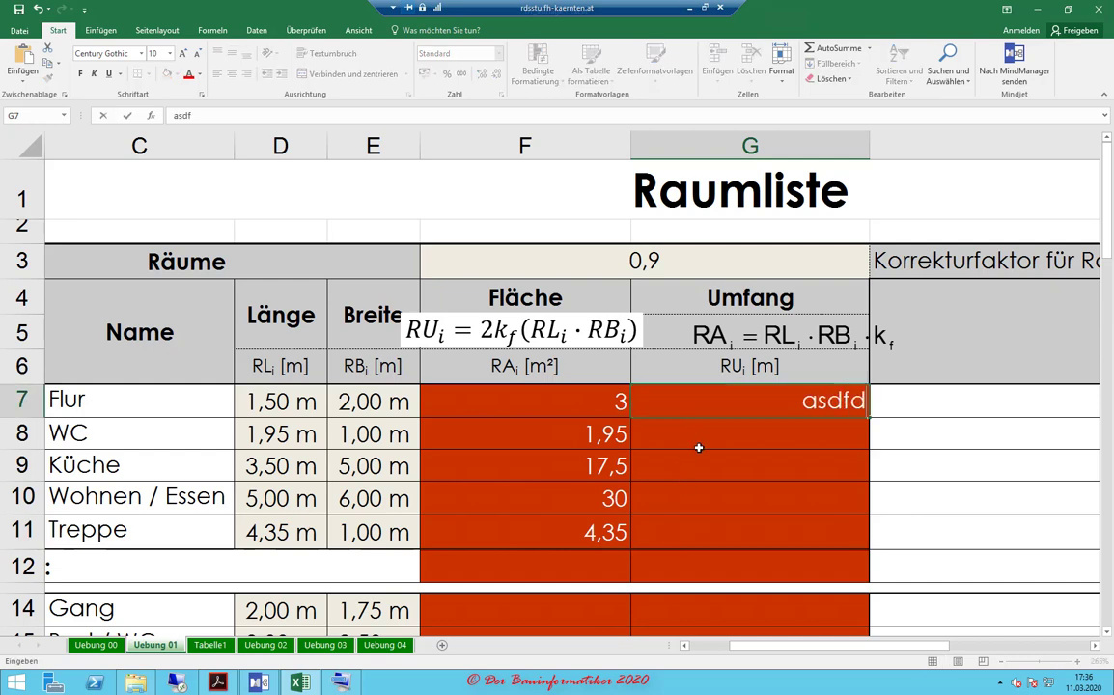
{"action": "type", "text": "asf"}
{"action": "left_click", "coordinate": [691, 465]}
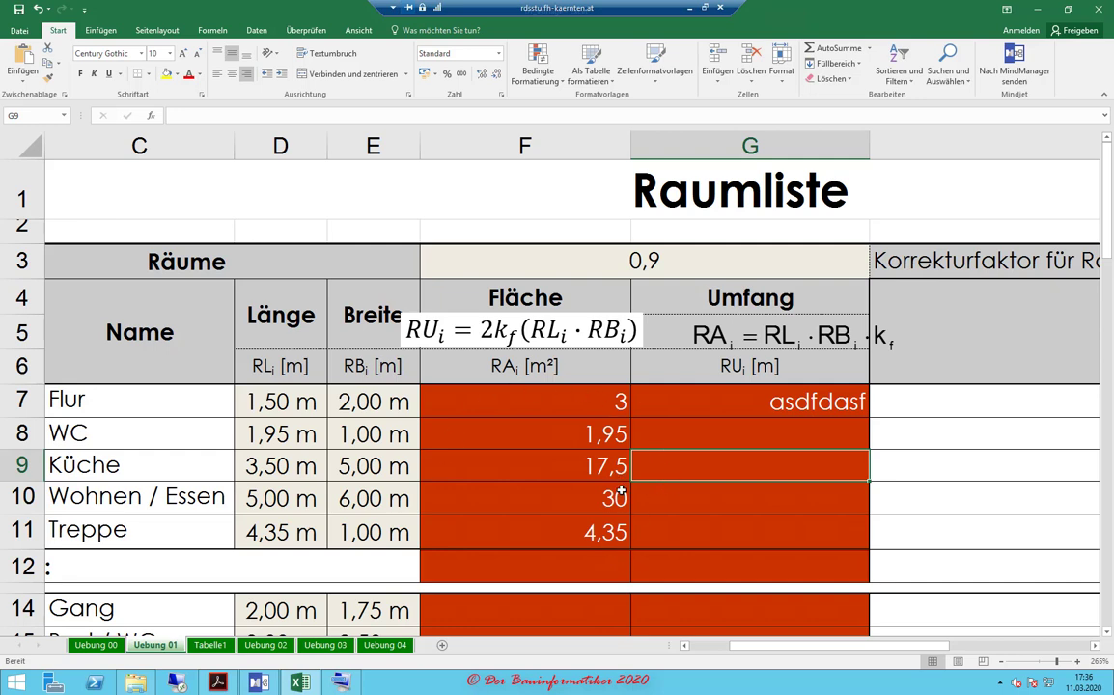
{"action": "left_click_drag", "start_coordinate": [455, 391], "coordinate": [552, 534]}
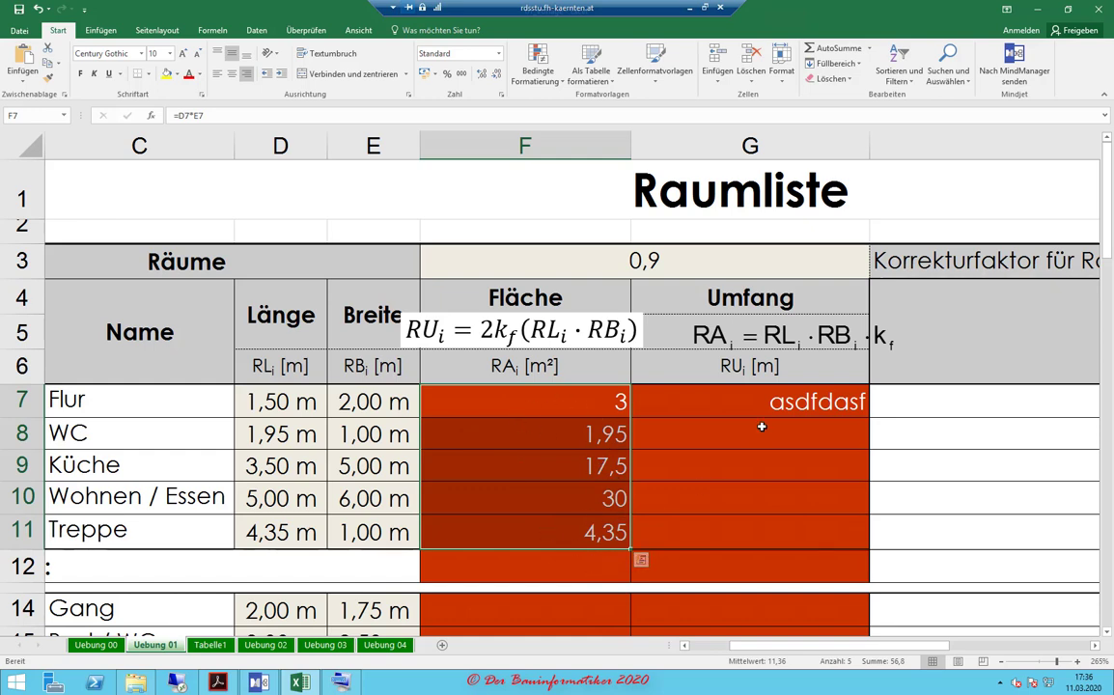
{"action": "left_click", "coordinate": [751, 398]}
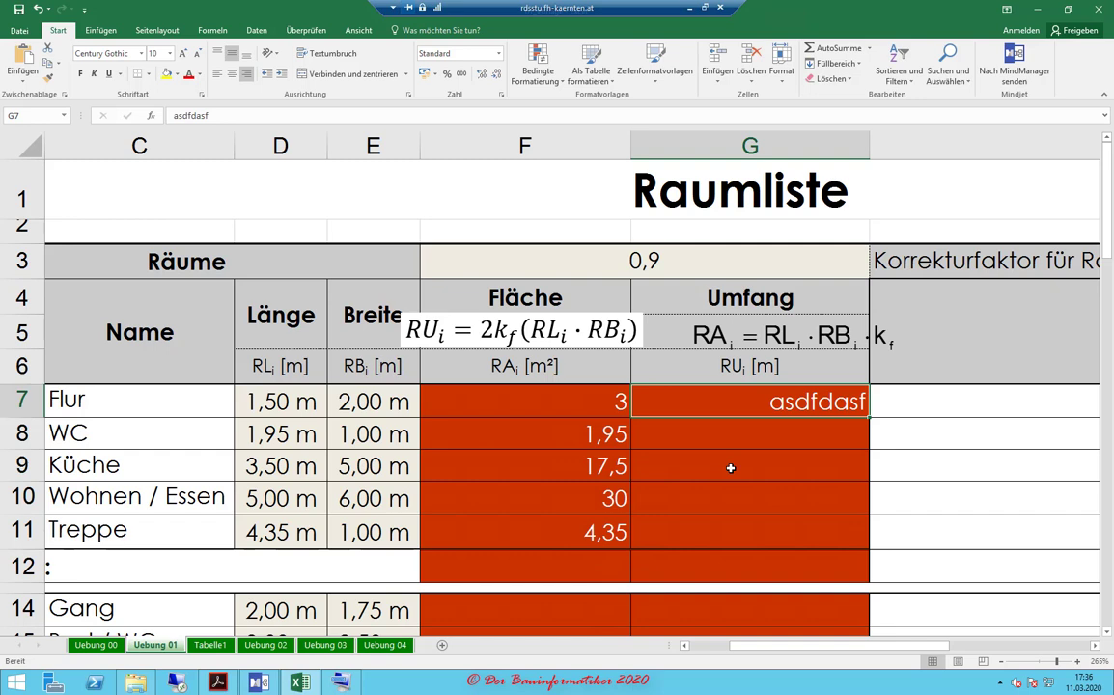
{"action": "key", "text": "Delete"}
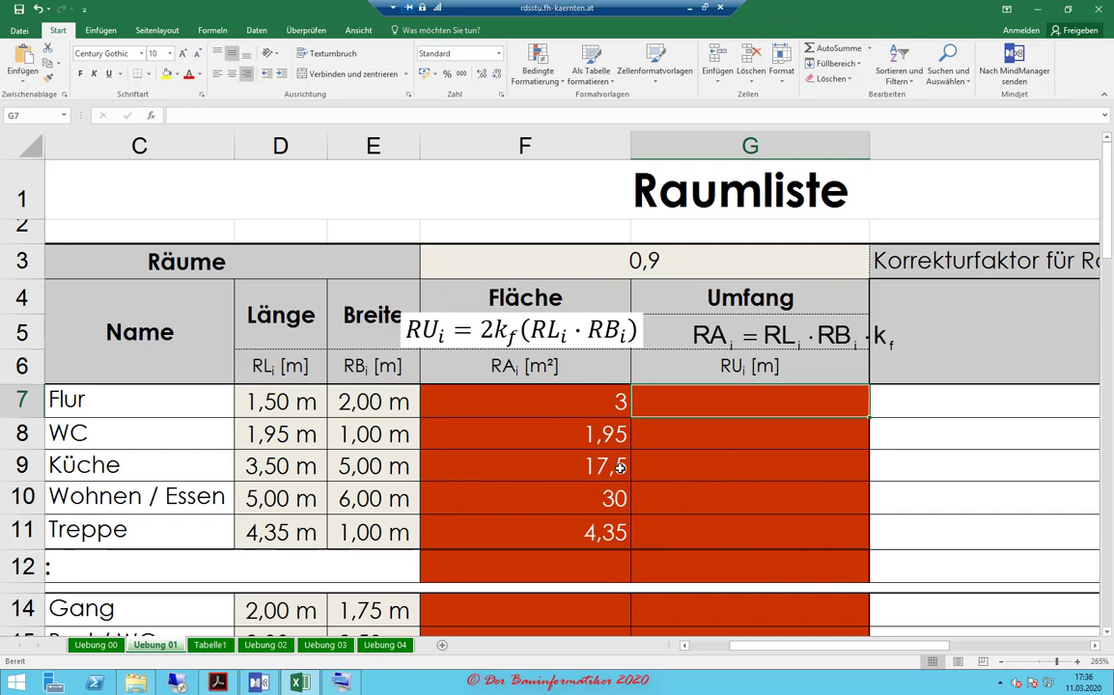
{"action": "left_click", "coordinate": [581, 407]}
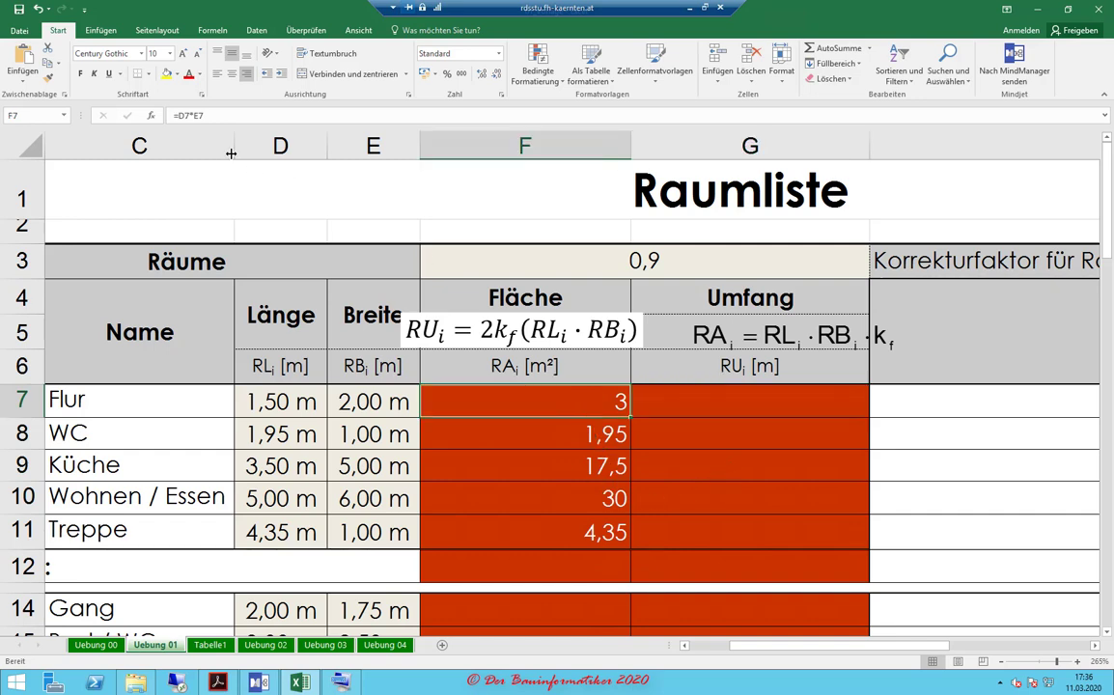
{"action": "left_click", "coordinate": [614, 437]}
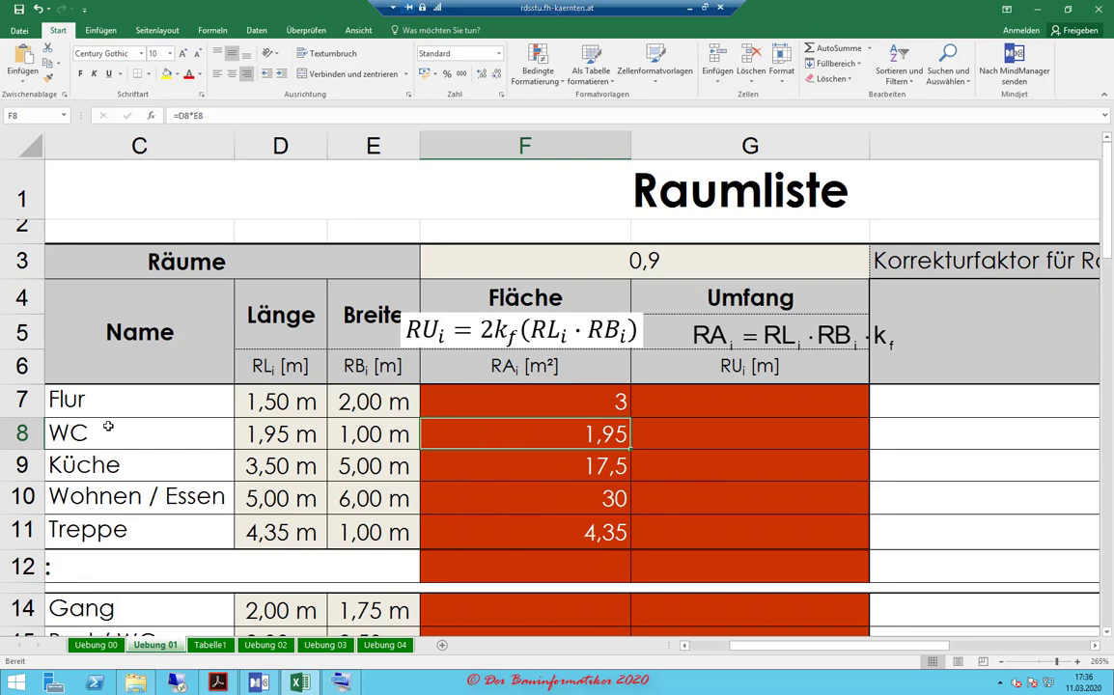
{"action": "left_click", "coordinate": [535, 469]}
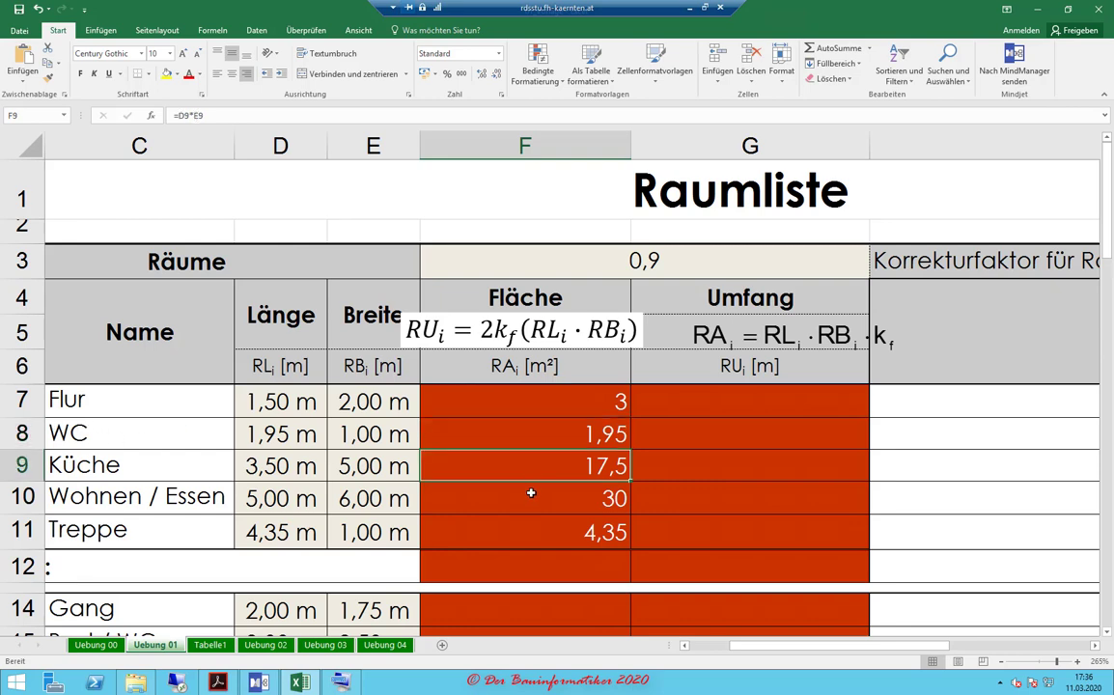
{"action": "left_click", "coordinate": [529, 504]}
{"action": "left_click", "coordinate": [538, 529]}
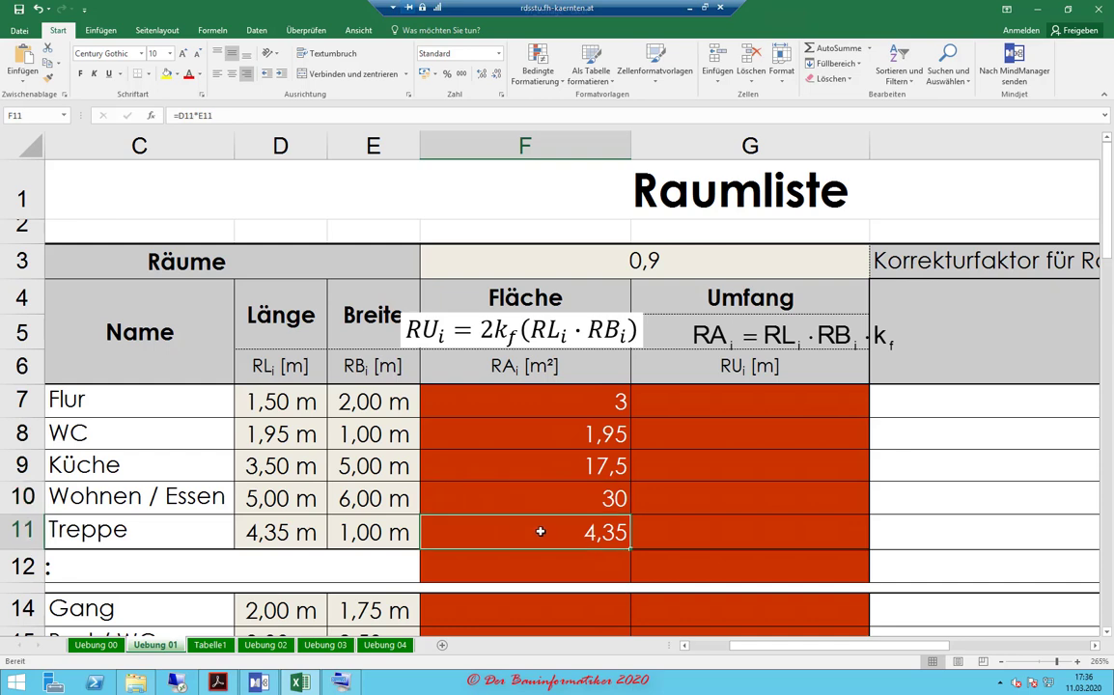
{"action": "left_click", "coordinate": [598, 400]}
{"action": "left_click", "coordinate": [594, 466]}
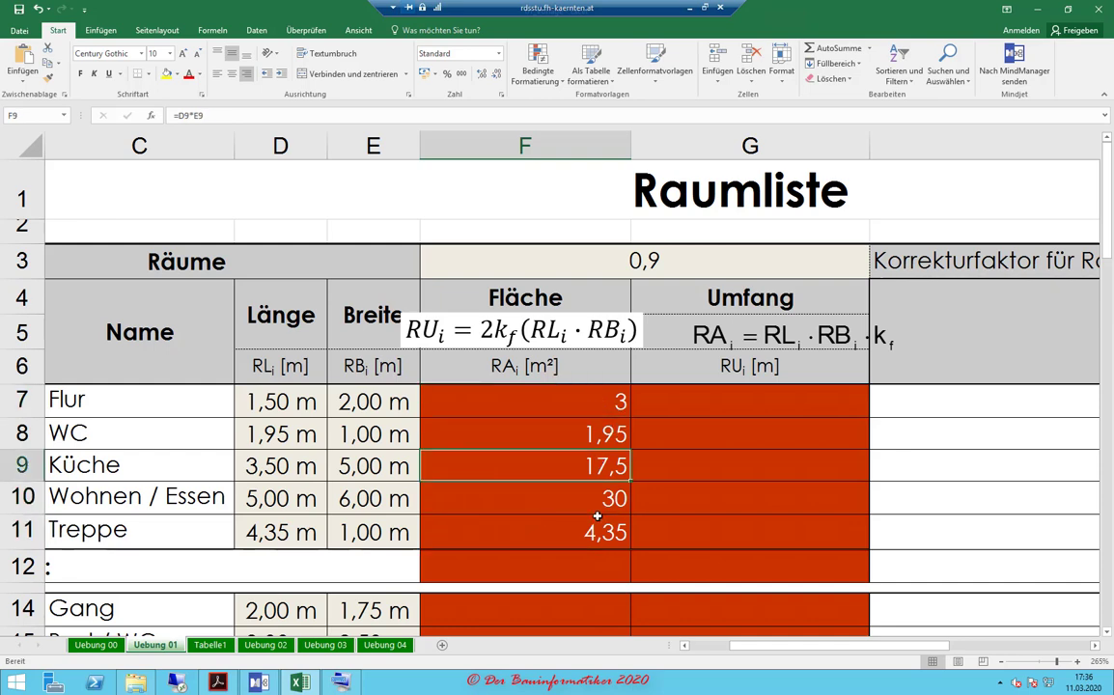
{"action": "left_click", "coordinate": [587, 518]}
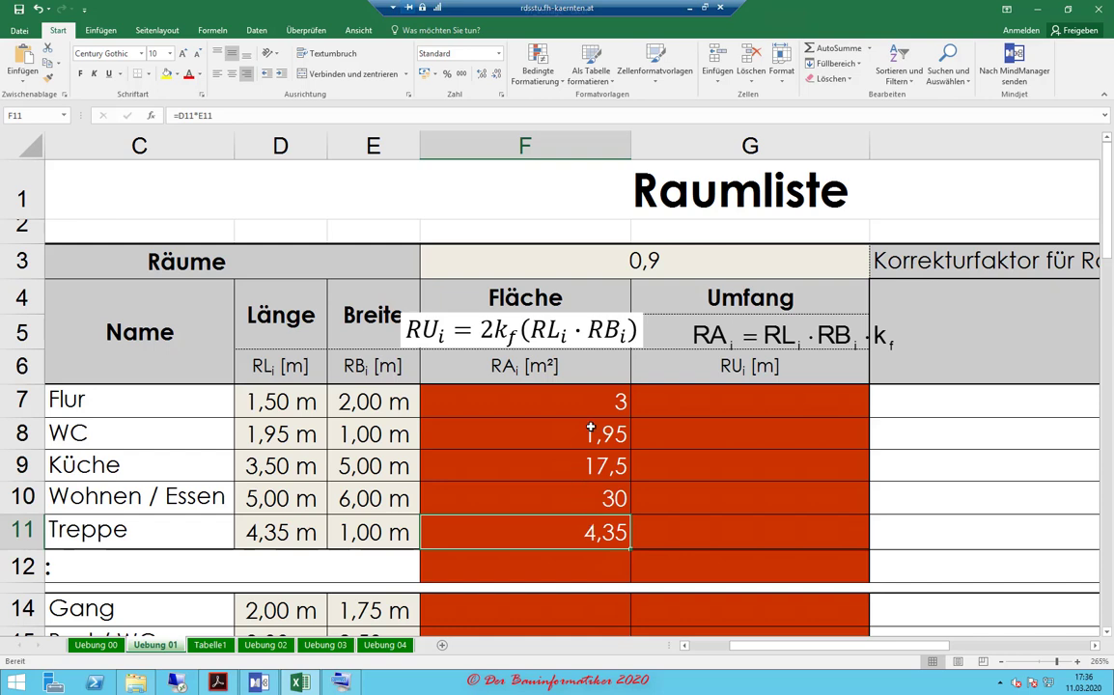
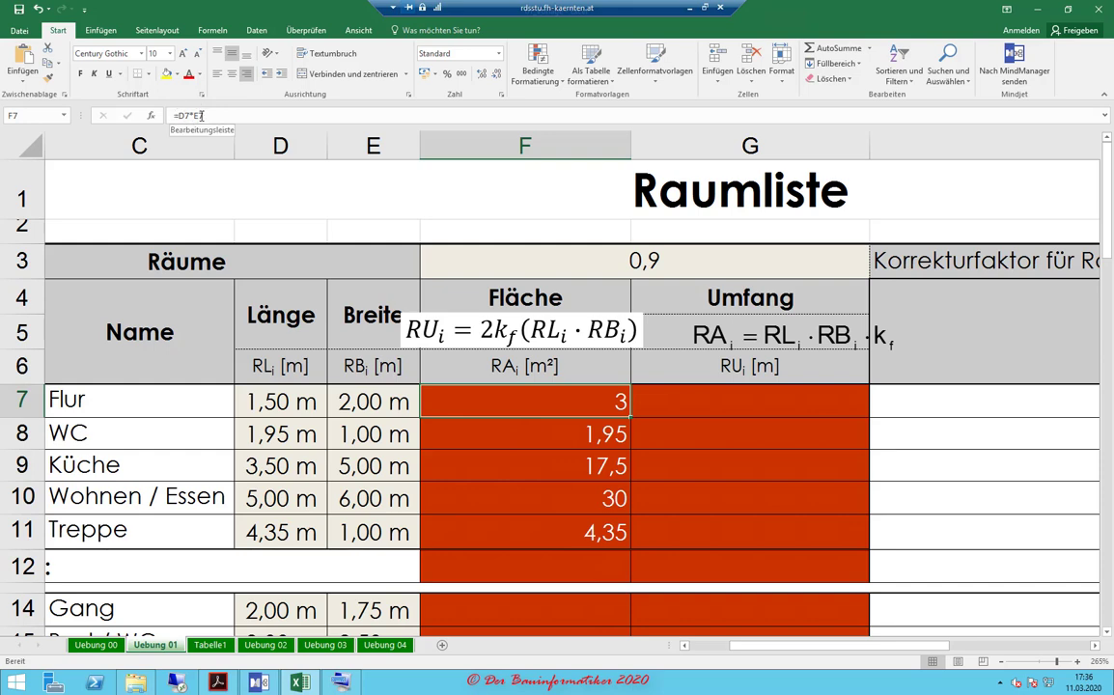
- Append *2* to the Flur area formula in F7 so it reads =D7*E7*2*
{"action": "left_click", "coordinate": [228, 114]}
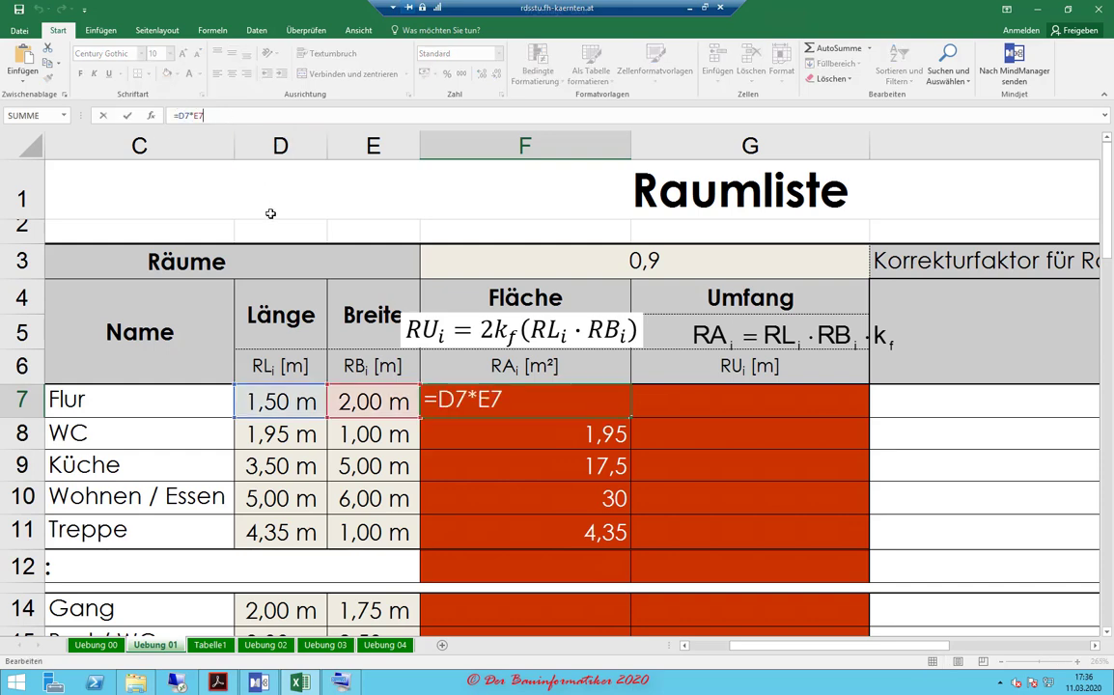
{"action": "type", "text": "*"}
{"action": "type", "text": "2"}
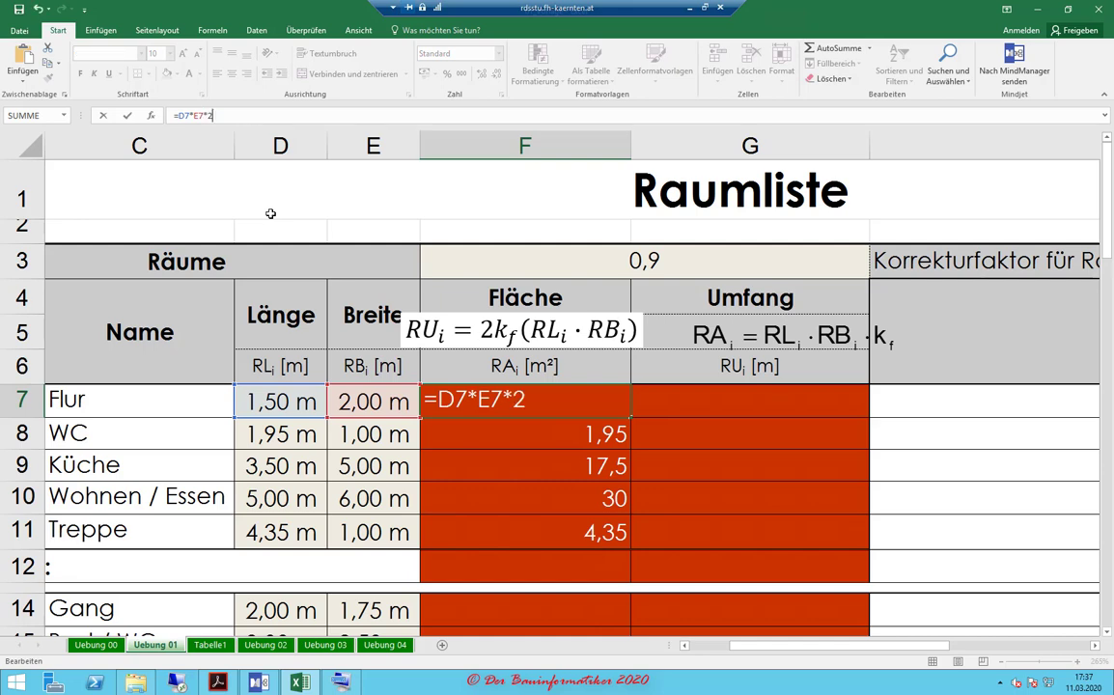
{"action": "type", "text": "*"}
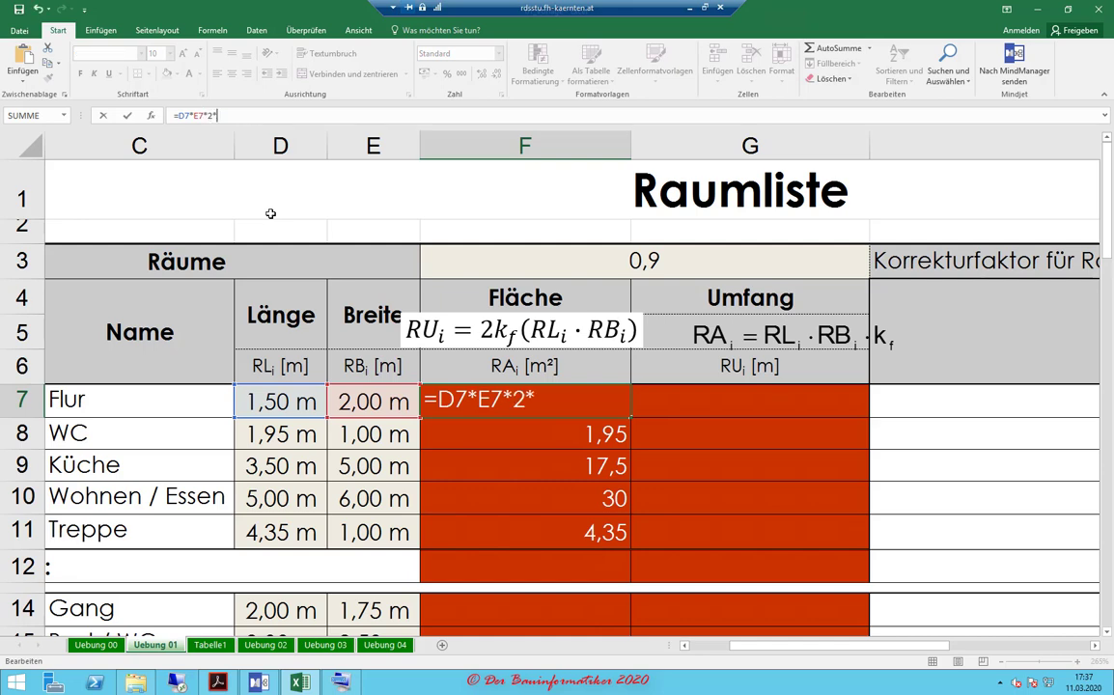
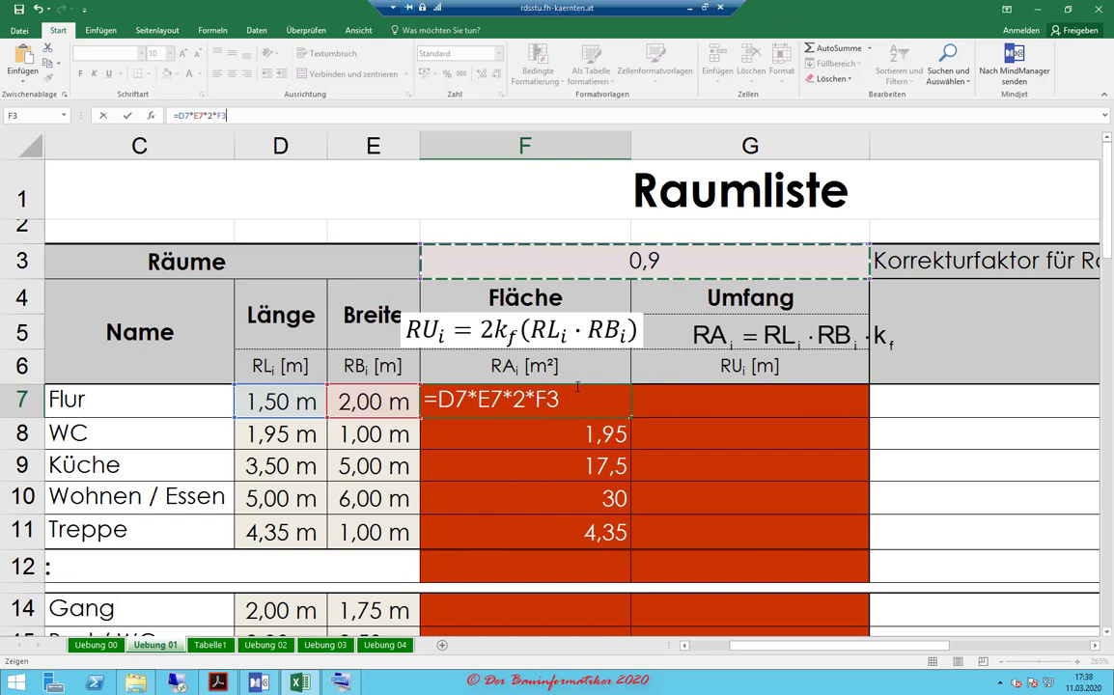
- Commit the F7 area formula and check it against the correction factor in F3
{"action": "key", "text": "Return"}
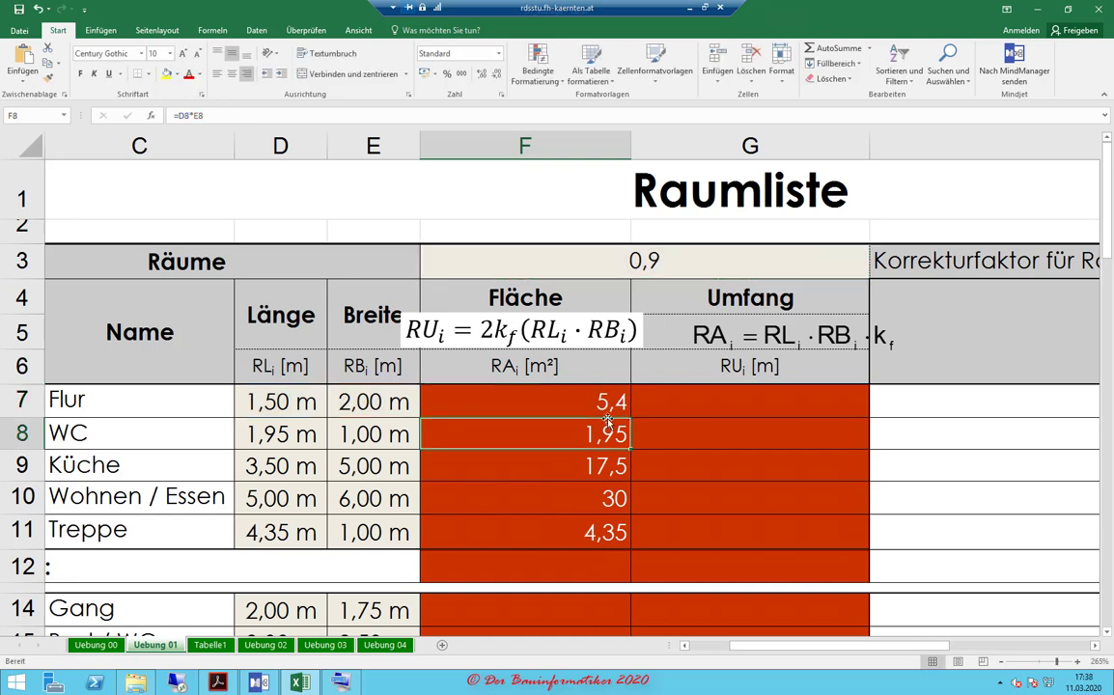
{"action": "left_click", "coordinate": [577, 255]}
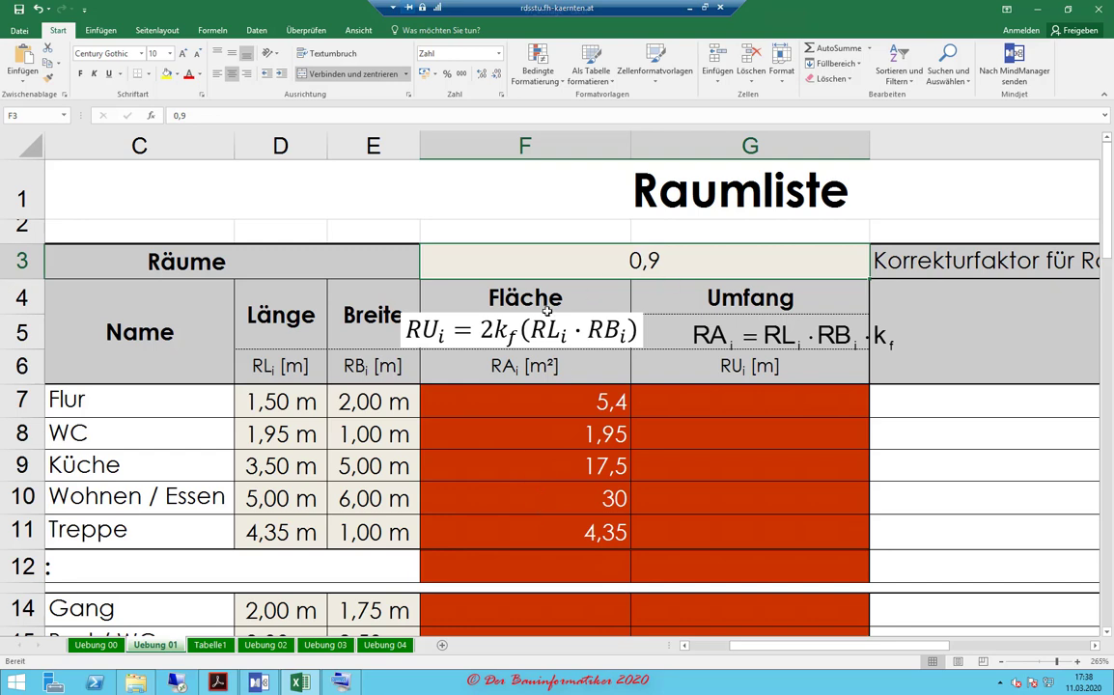
{"action": "left_click", "coordinate": [554, 396]}
{"action": "scroll", "coordinate": [551, 388], "scroll_direction": "down", "scroll_amount": 5}
{"action": "scroll", "coordinate": [552, 390], "scroll_direction": "down", "scroll_amount": 1}
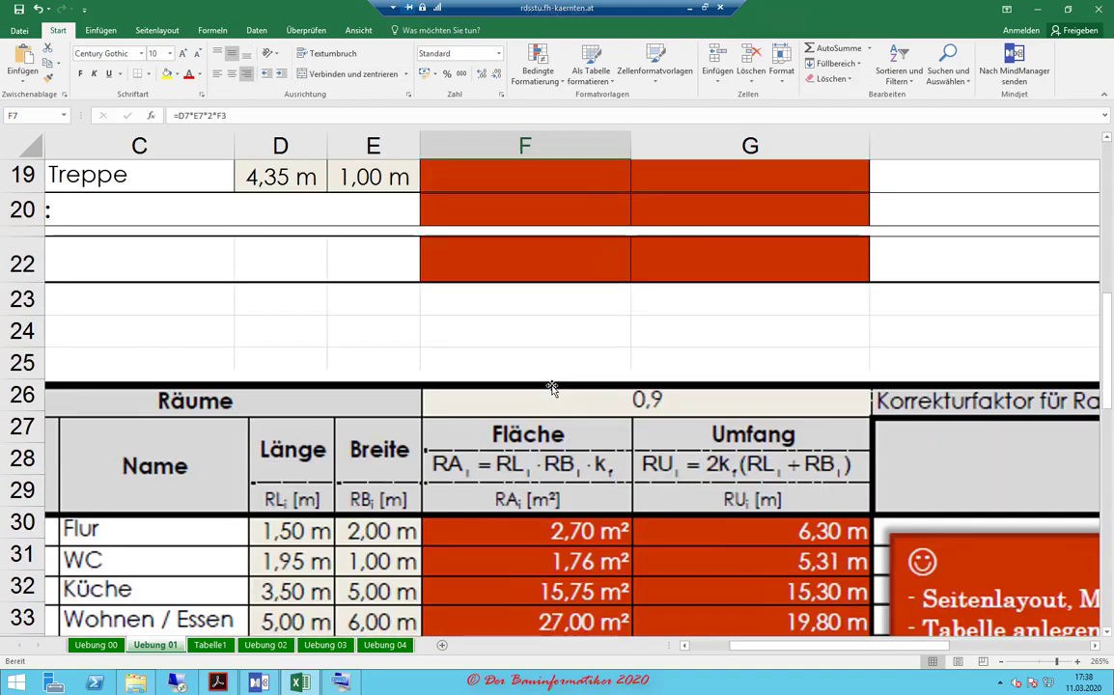
{"action": "scroll", "coordinate": [580, 357], "scroll_direction": "up", "scroll_amount": 6}
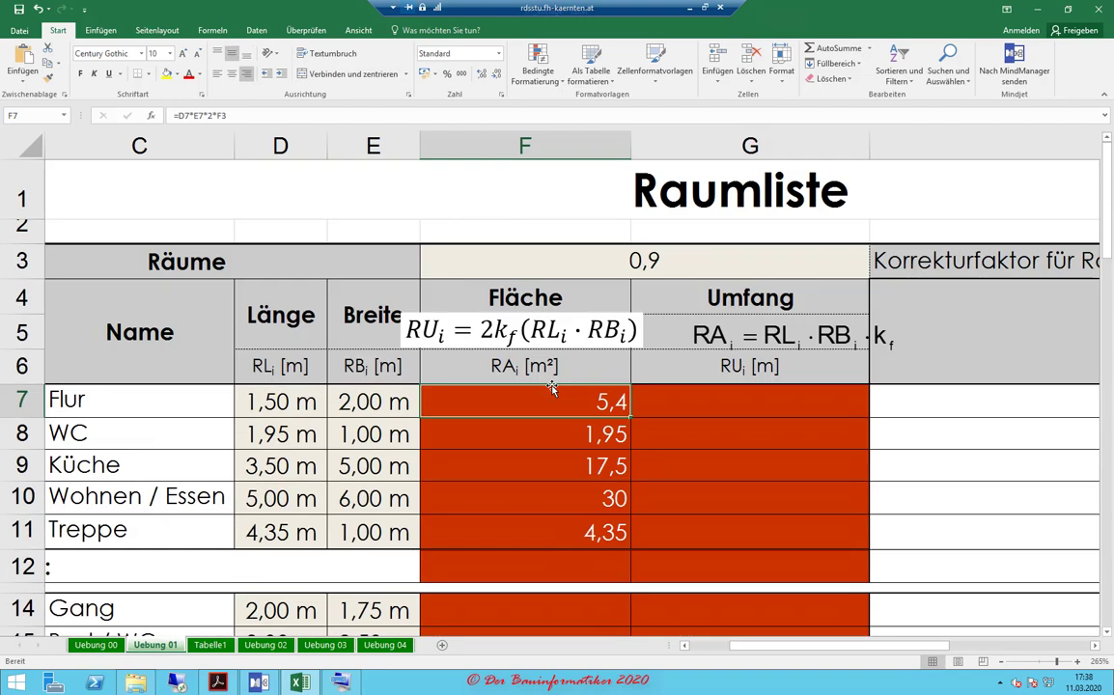
{"action": "left_click", "coordinate": [249, 117]}
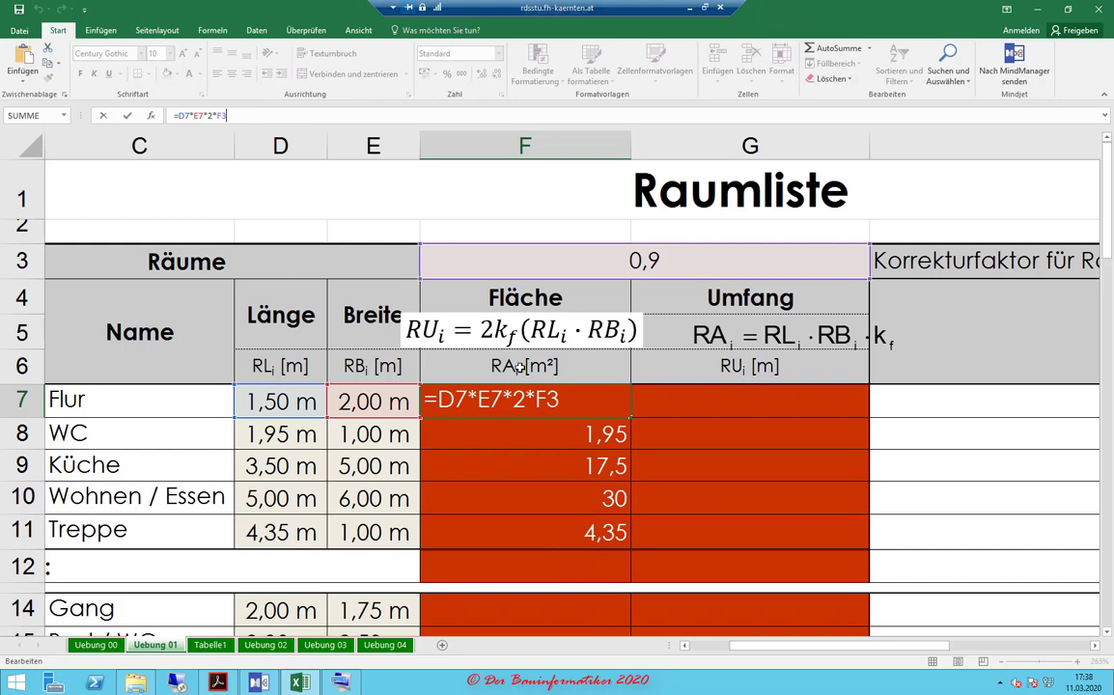
{"action": "key", "text": "ctrl+Return"}
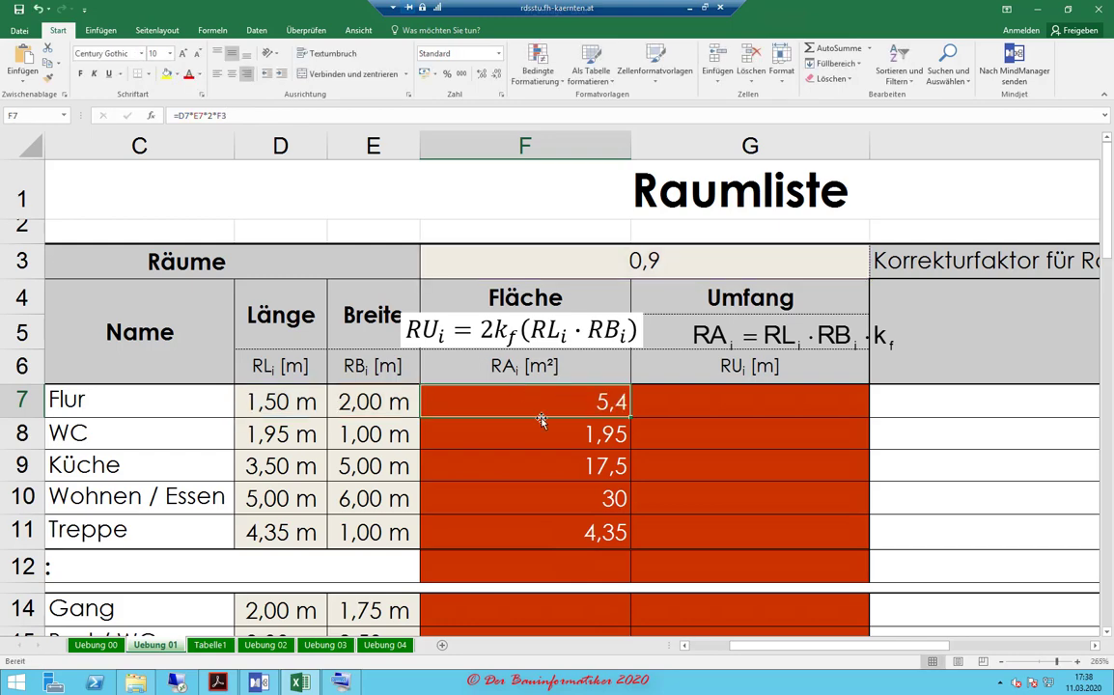
- Remove the *2 from the F7 formula so it reads =D7*E7*F3 and shows 2,7
{"action": "scroll", "coordinate": [531, 406], "scroll_direction": "down", "scroll_amount": 4}
{"action": "scroll", "coordinate": [541, 422], "scroll_direction": "down", "scroll_amount": 1}
{"action": "scroll", "coordinate": [541, 422], "scroll_direction": "up", "scroll_amount": 3}
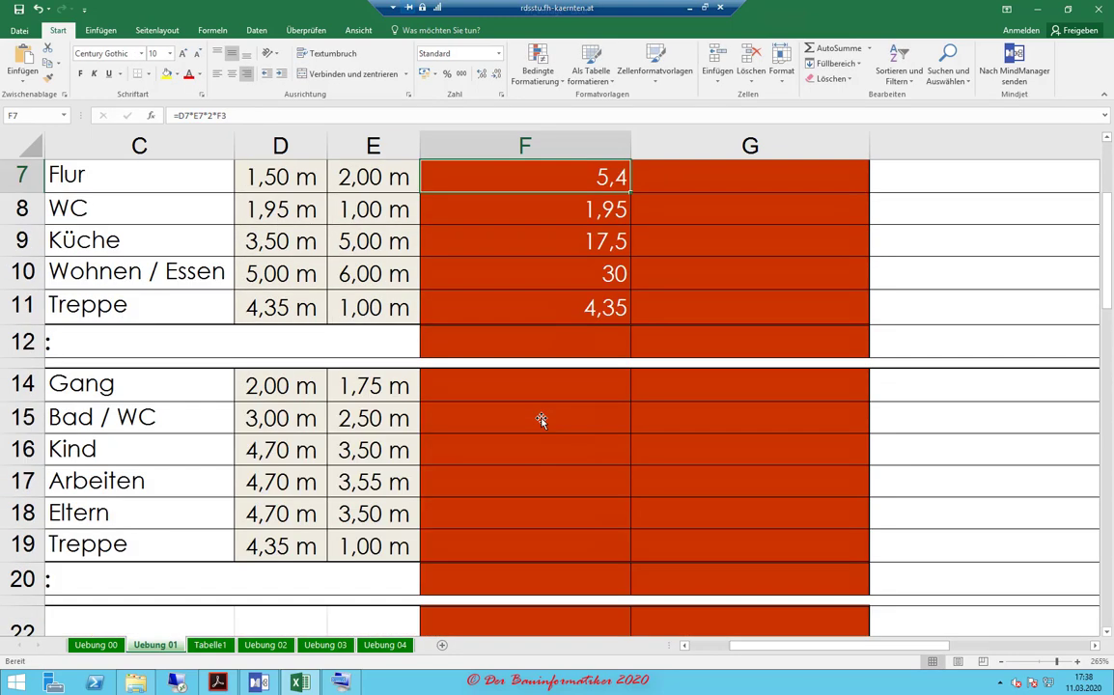
{"action": "scroll", "coordinate": [542, 421], "scroll_direction": "up", "scroll_amount": 2}
{"action": "scroll", "coordinate": [532, 398], "scroll_direction": "down", "scroll_amount": 5}
{"action": "scroll", "coordinate": [532, 397], "scroll_direction": "up", "scroll_amount": 1}
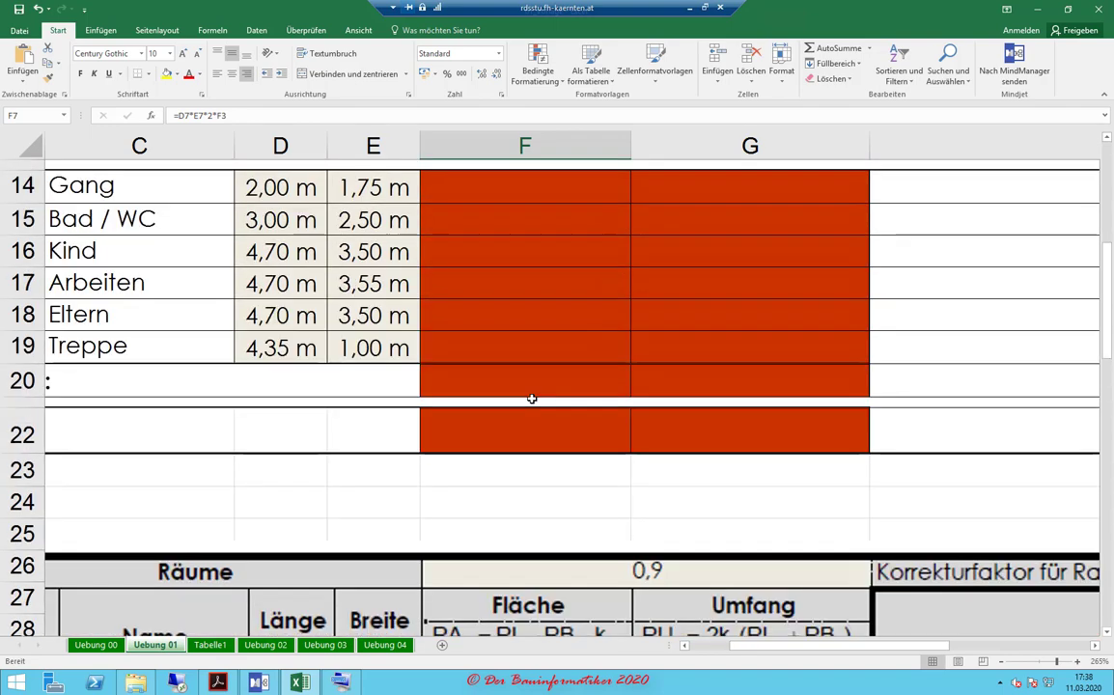
{"action": "scroll", "coordinate": [530, 397], "scroll_direction": "up", "scroll_amount": 4}
{"action": "left_click", "coordinate": [276, 116]}
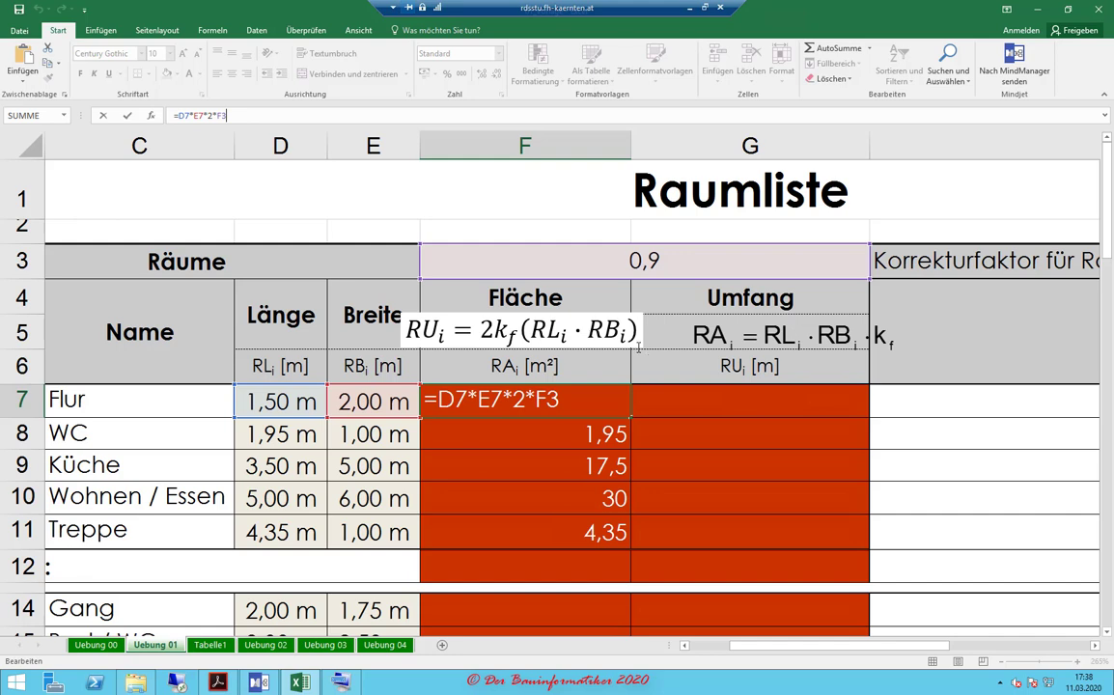
{"action": "left_click", "coordinate": [544, 421]}
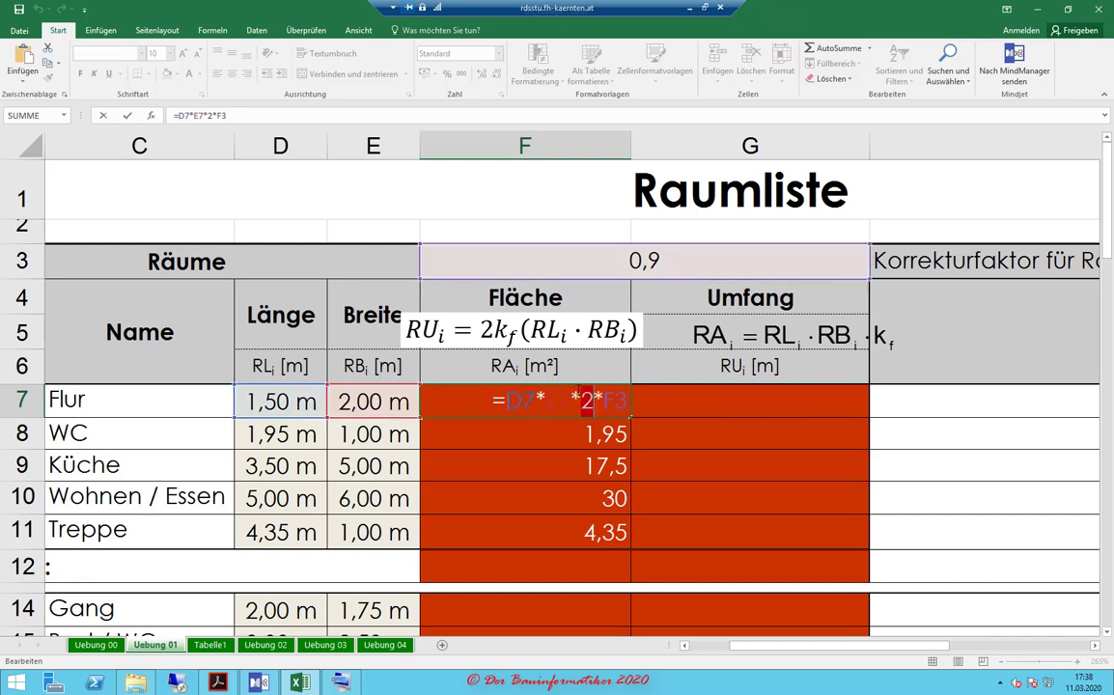
{"action": "key", "text": "Delete"}
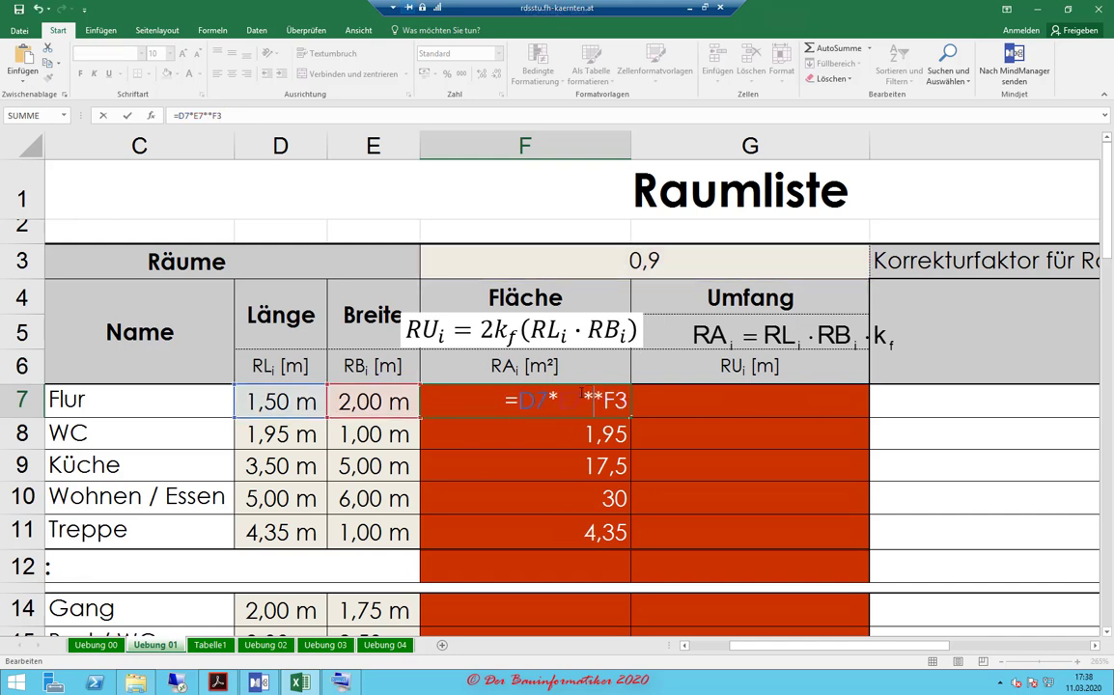
{"action": "key", "text": "BackSpace"}
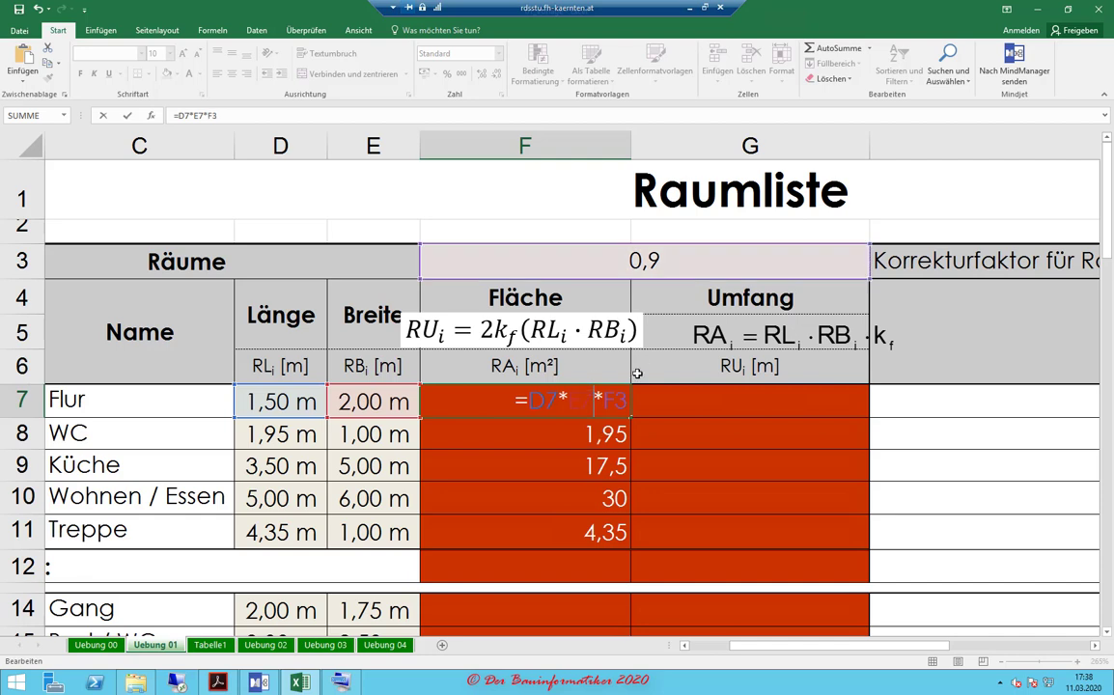
{"action": "left_click", "coordinate": [579, 466]}
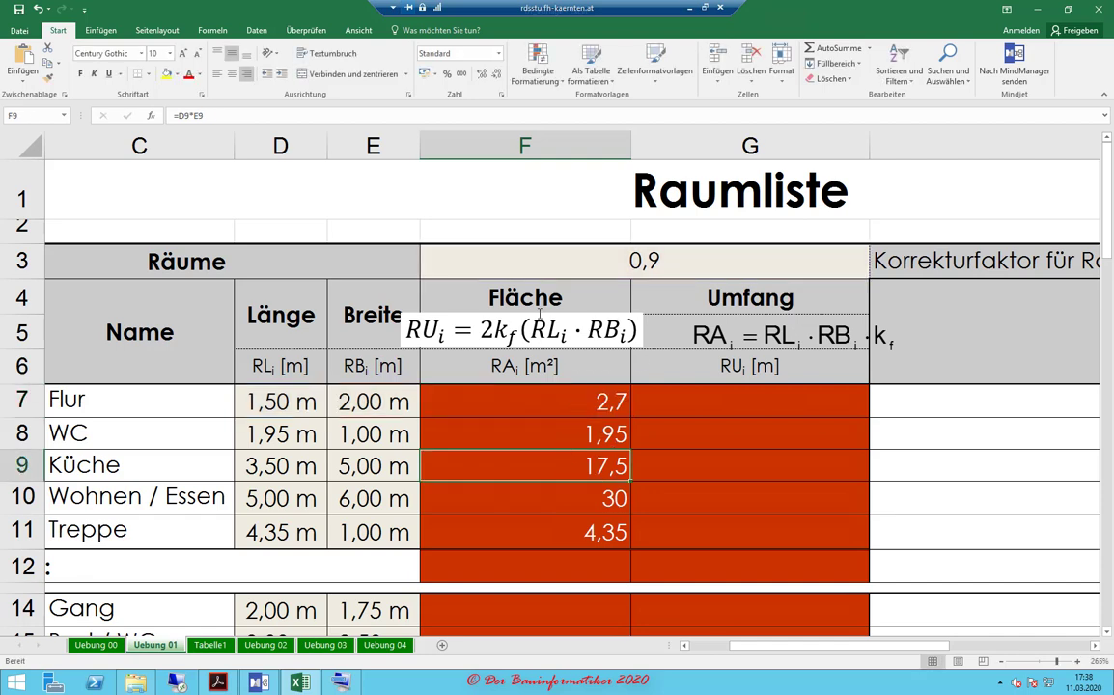
{"action": "left_click", "coordinate": [495, 330]}
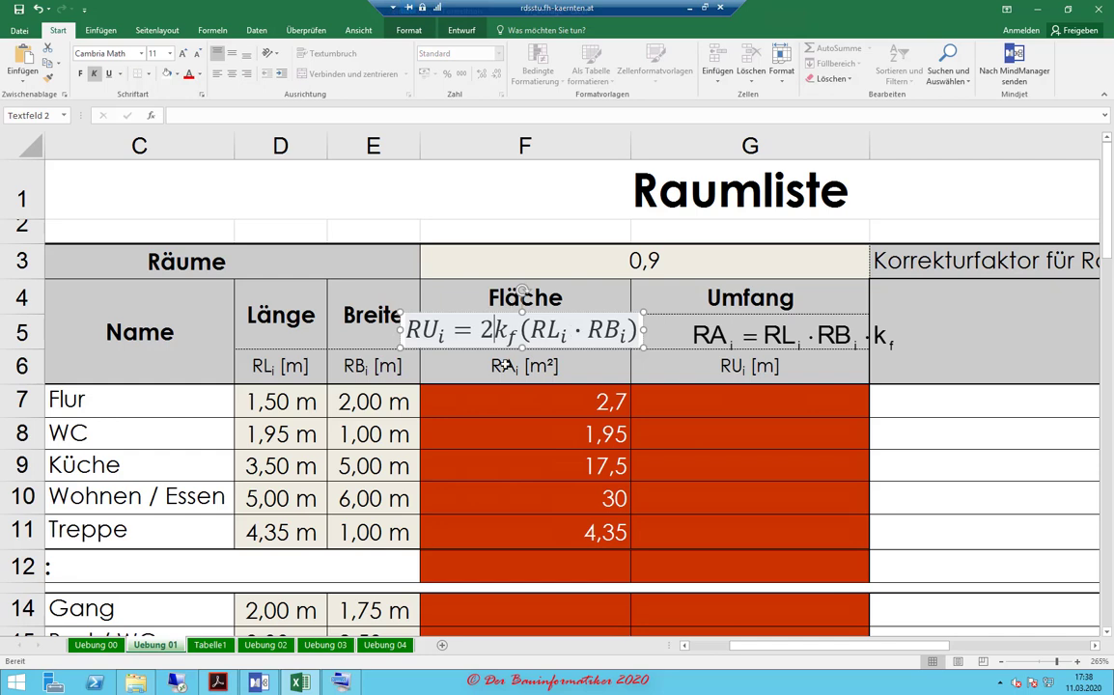
- Move the RU equation above the Breite header and delete its 2, leaving RU_i = k_f(RL_i · RB_i)
{"action": "left_click_drag", "start_coordinate": [565, 319], "coordinate": [510, 294]}
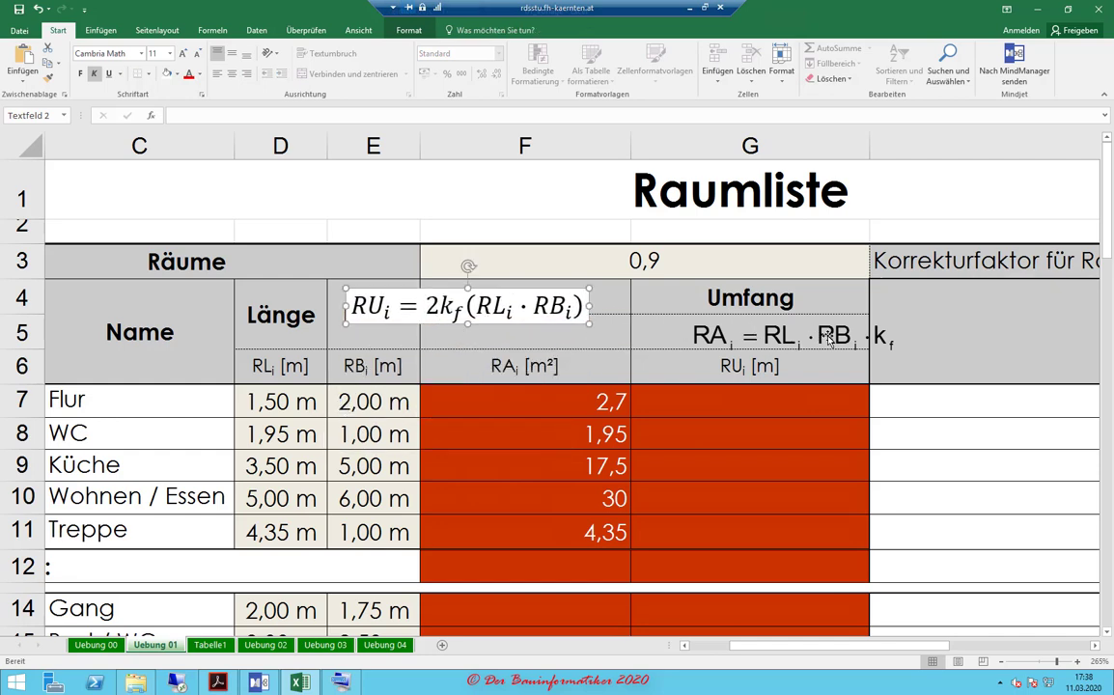
{"action": "left_click", "coordinate": [439, 306]}
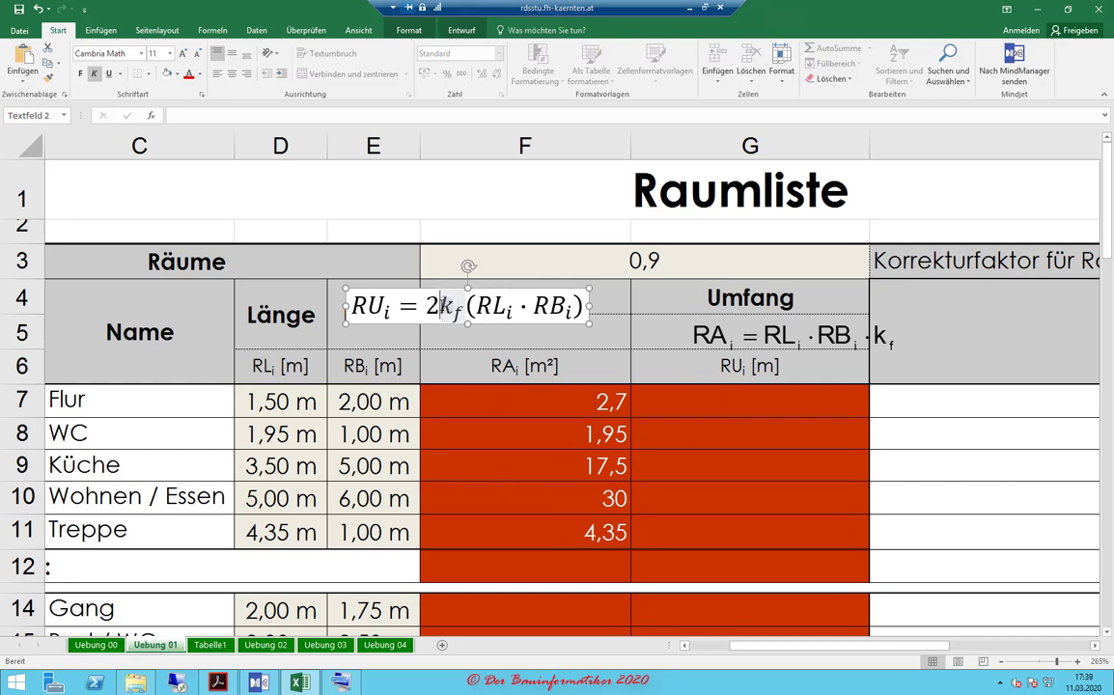
{"action": "key", "text": "BackSpace"}
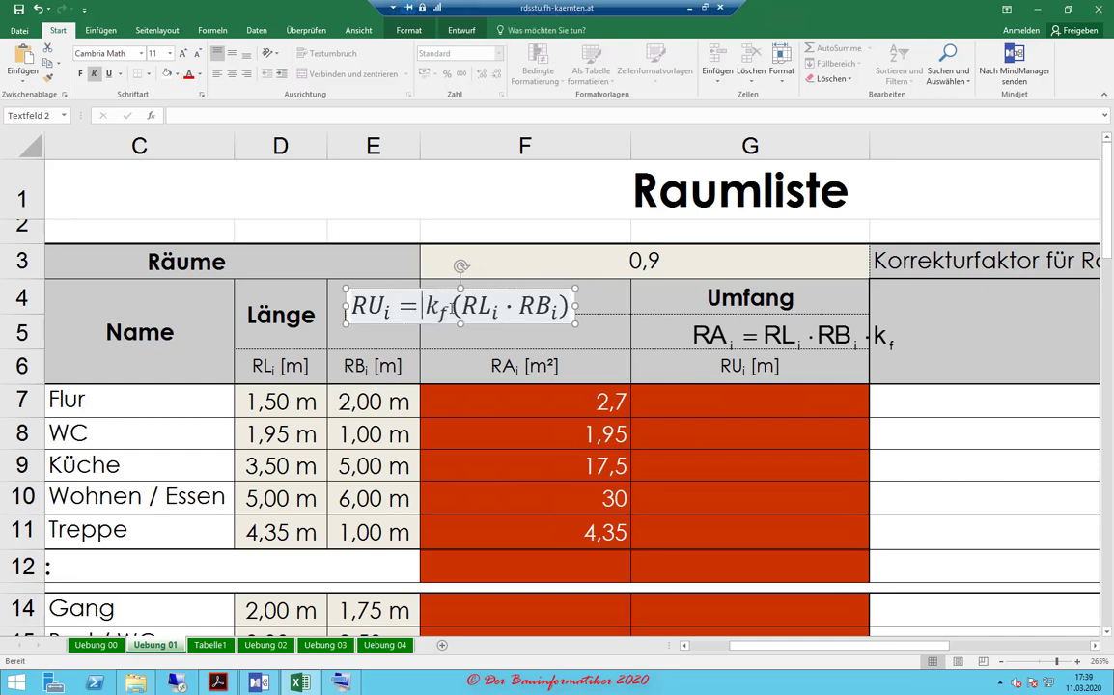
{"action": "left_click", "coordinate": [451, 306]}
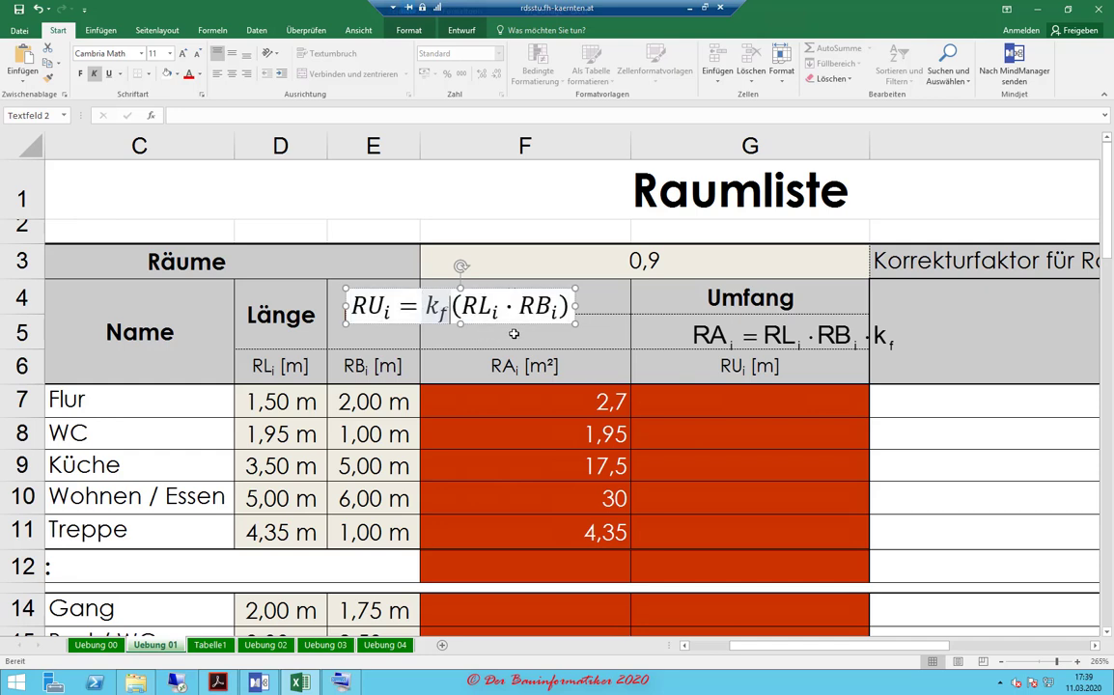
{"action": "left_click_drag", "start_coordinate": [463, 306], "coordinate": [567, 307]}
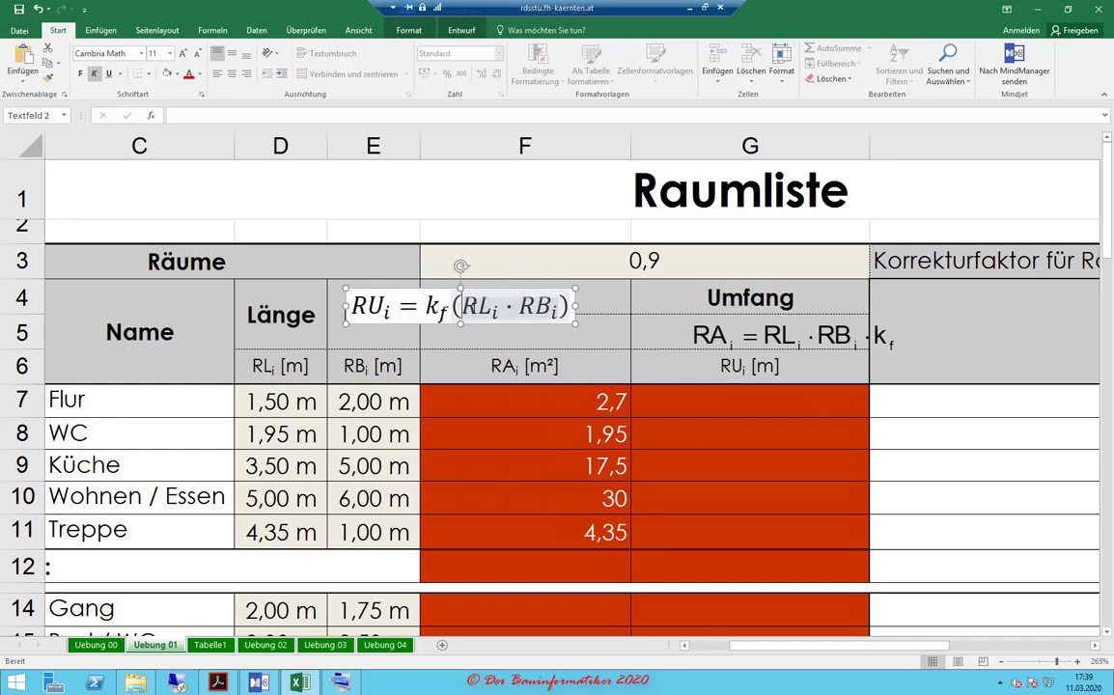
{"action": "key", "text": "Left"}
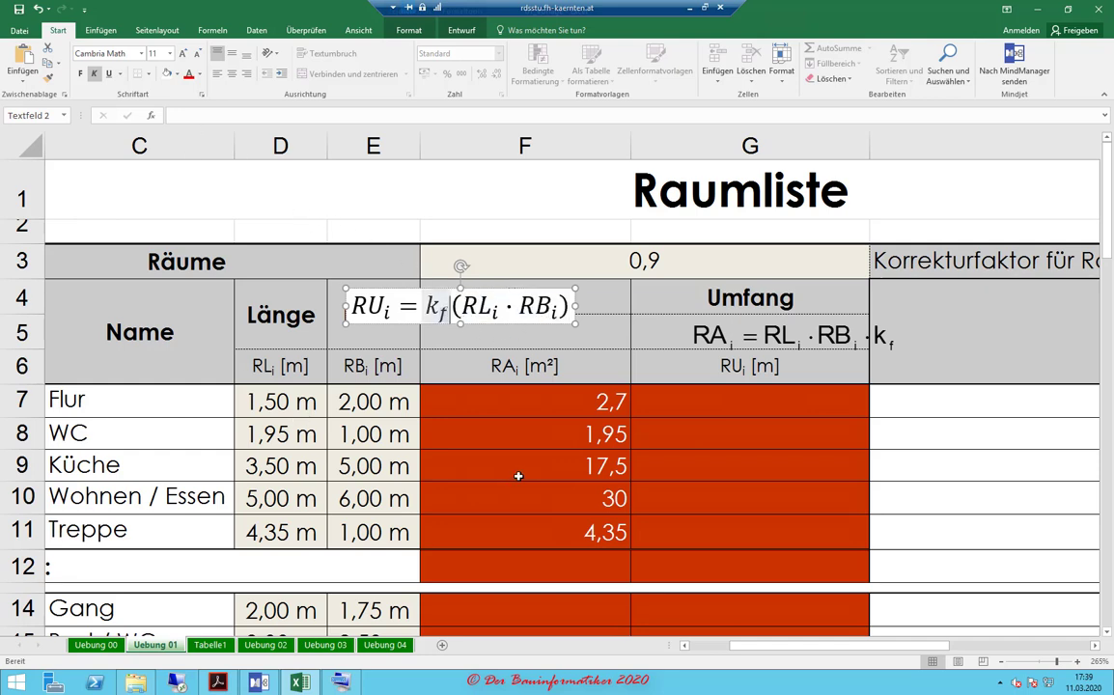
{"action": "left_click", "coordinate": [552, 403]}
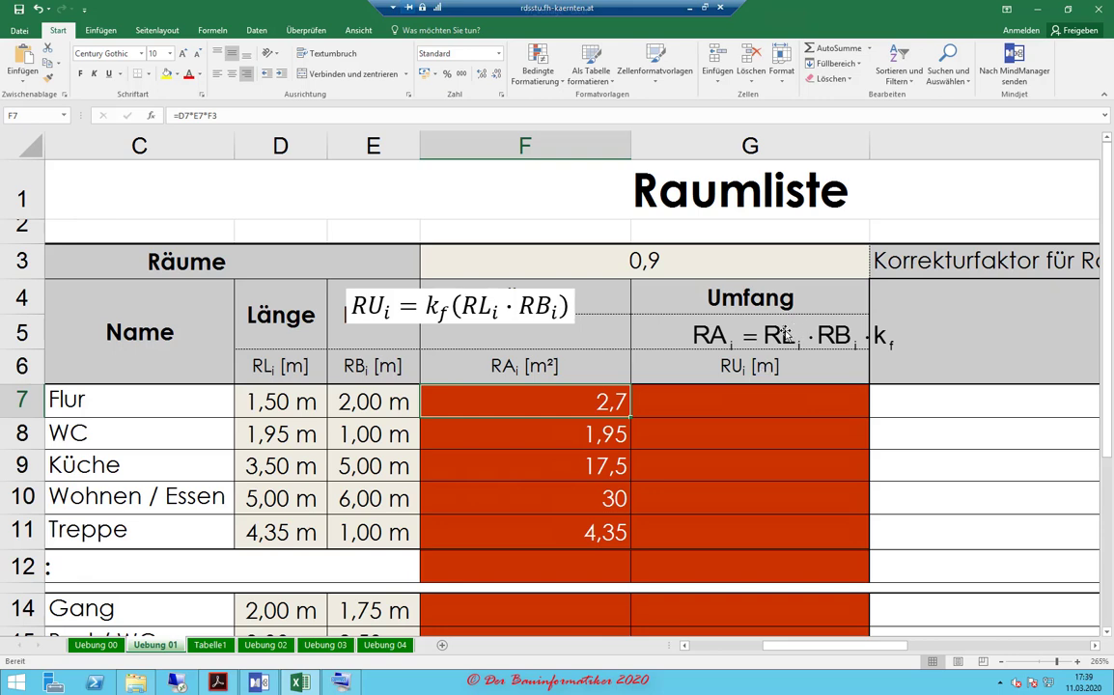
- Reposition the RA equation object so it sits under the Umfang column
{"action": "left_click_drag", "start_coordinate": [794, 334], "coordinate": [414, 345]}
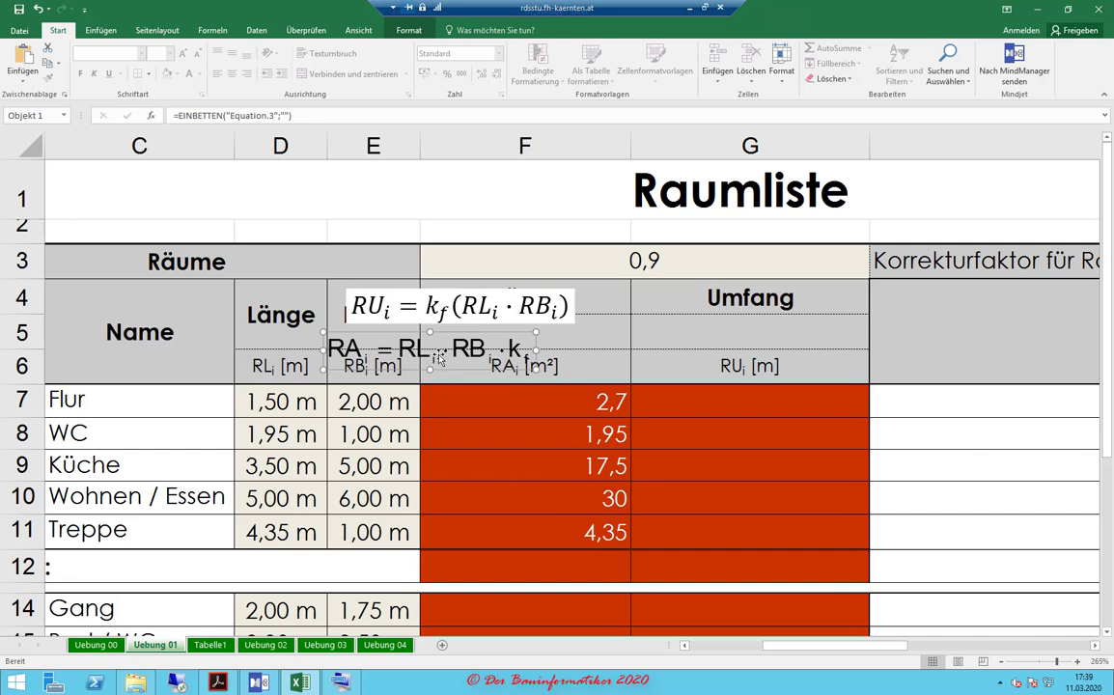
{"action": "left_click_drag", "start_coordinate": [439, 358], "coordinate": [717, 363]}
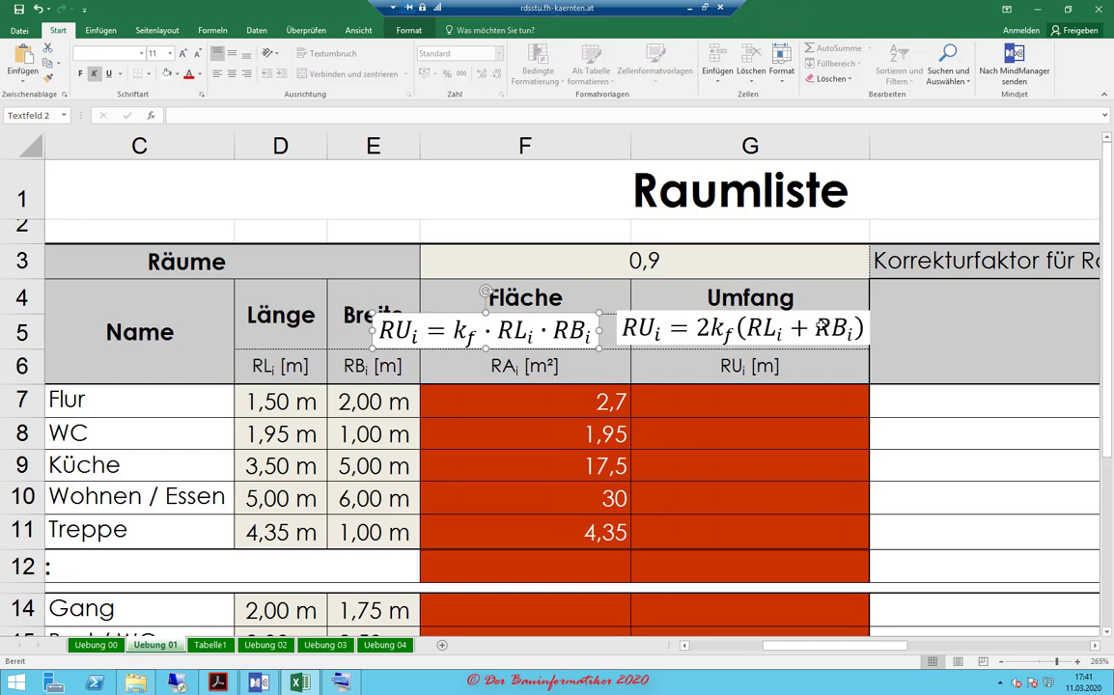
- Fill the F7 area formula down through F11 using 'Ohne Formatierung ausfüllen'
{"action": "left_click", "coordinate": [586, 402]}
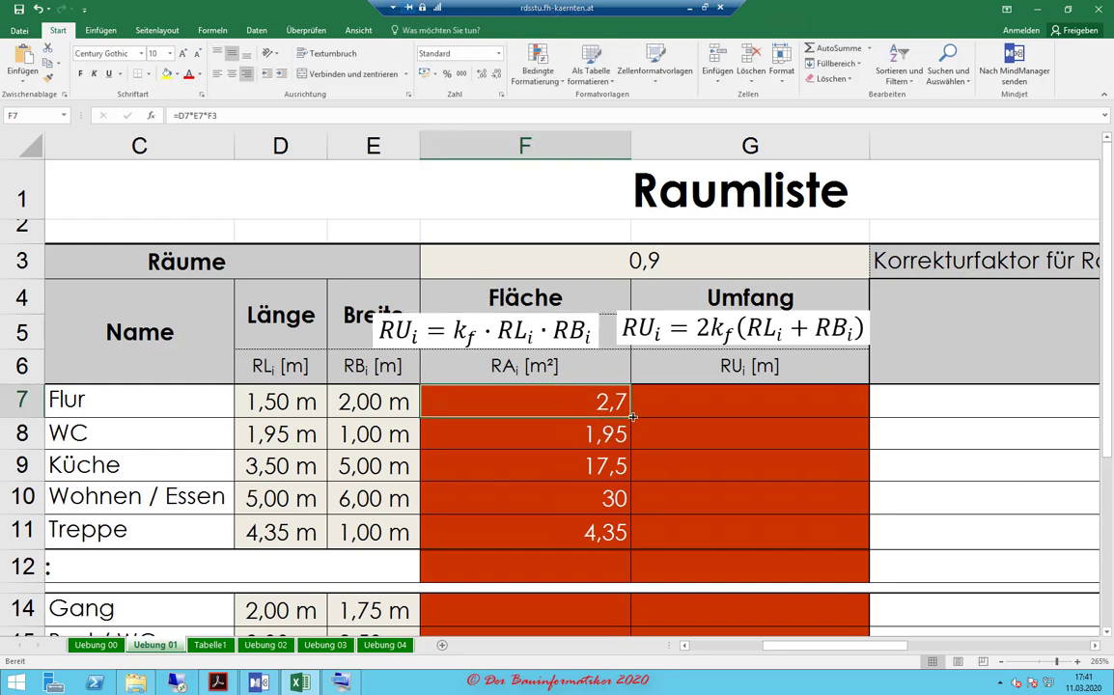
{"action": "left_click_drag", "start_coordinate": [632, 417], "coordinate": [633, 545]}
{"action": "left_click", "coordinate": [649, 566]}
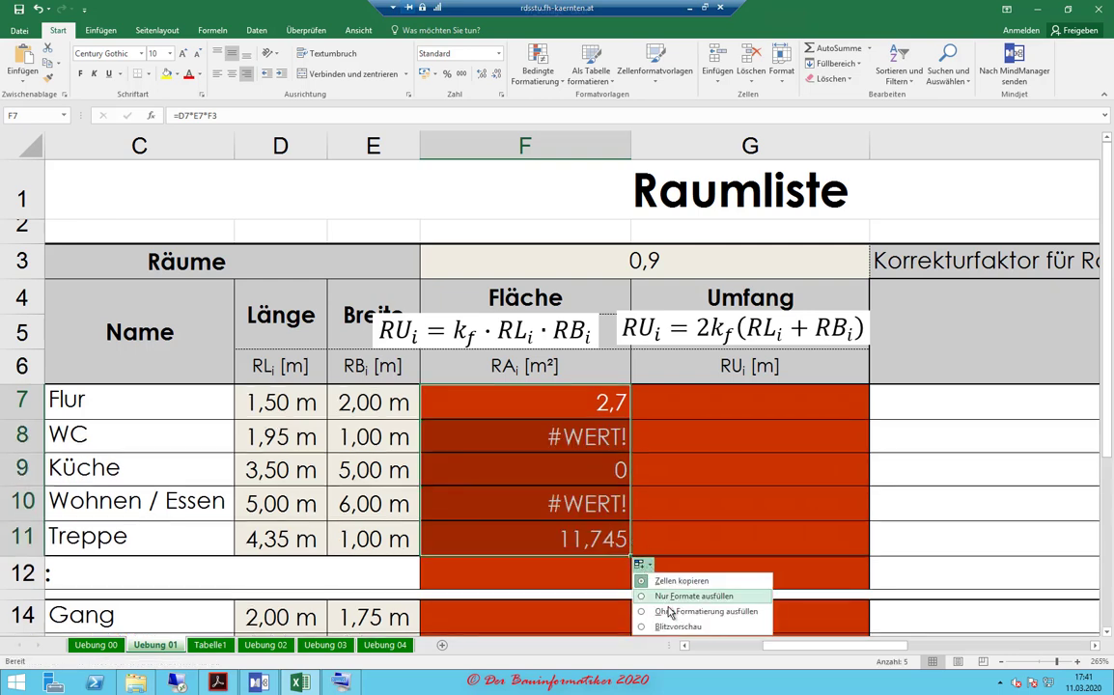
{"action": "left_click", "coordinate": [666, 611]}
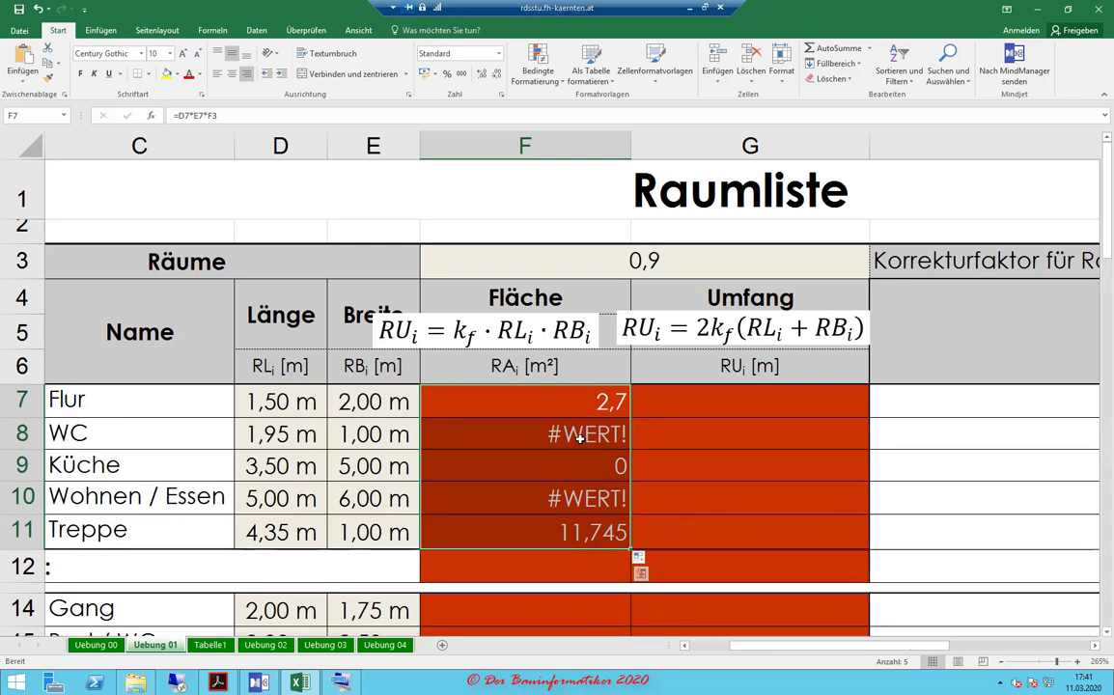
- Inspect the copied formulas in F8–F11, whose shifted factor reference gives #WERT!, 0, #WERT!, 11,745
{"action": "left_click", "coordinate": [529, 430]}
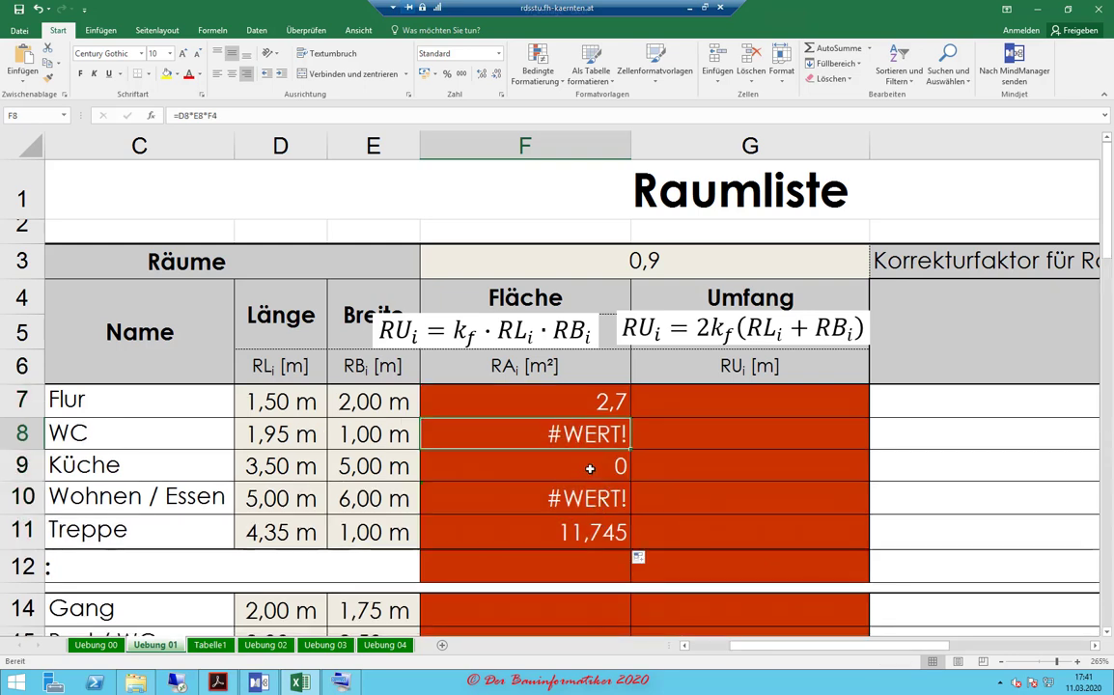
{"action": "left_click", "coordinate": [589, 468]}
{"action": "left_click", "coordinate": [591, 499]}
{"action": "left_click", "coordinate": [592, 536]}
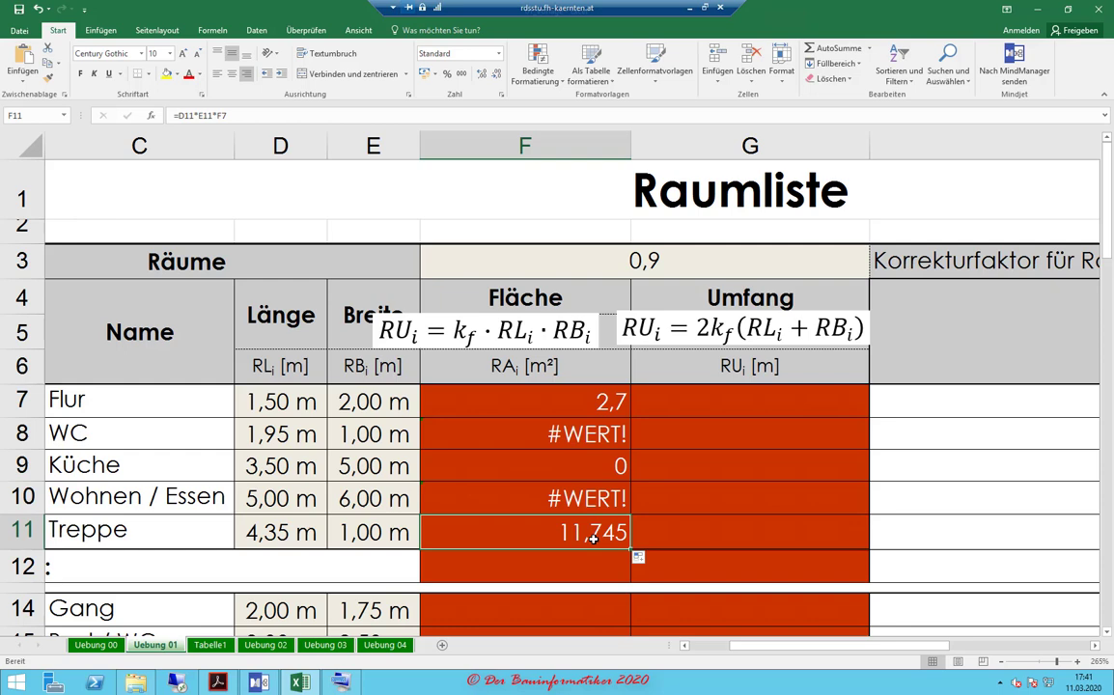
{"action": "left_click", "coordinate": [571, 434]}
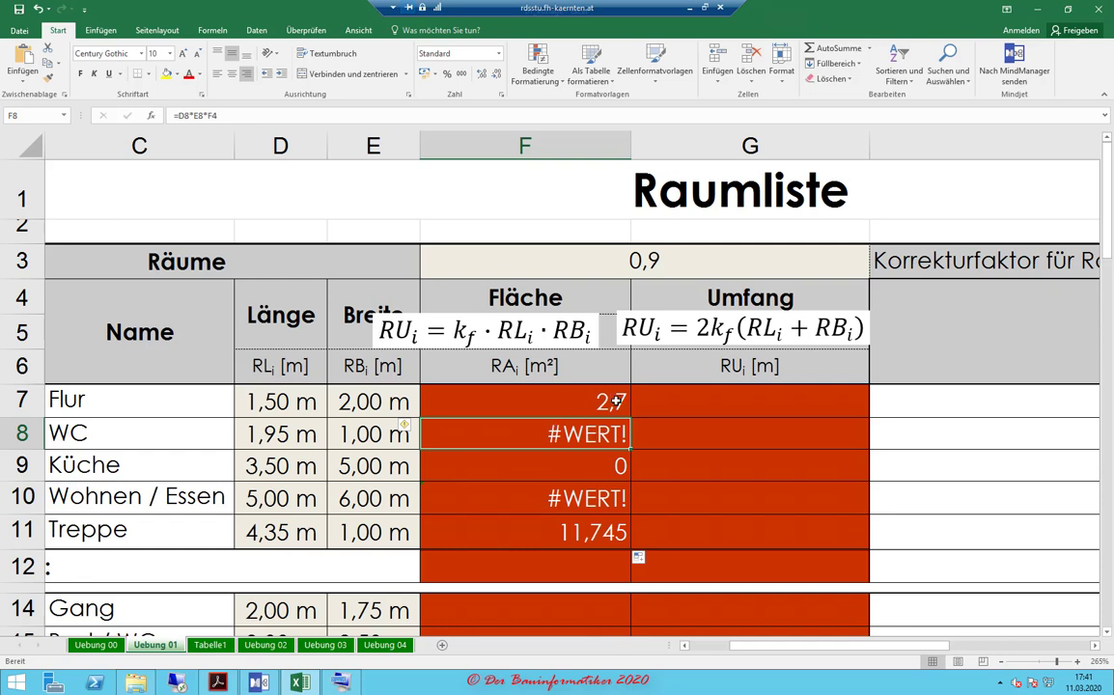
{"action": "left_click", "coordinate": [597, 468]}
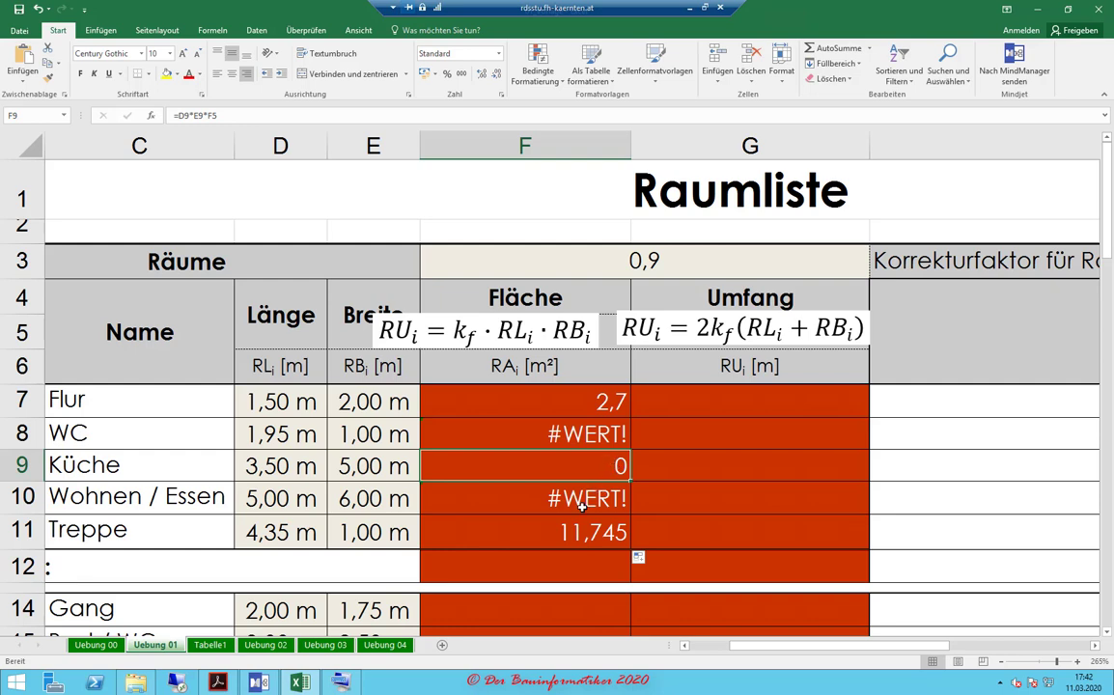
- Inspect the area formulas in F10, F11 and F8, leaving F8 unchanged
{"action": "left_click", "coordinate": [581, 503]}
{"action": "left_click", "coordinate": [573, 534]}
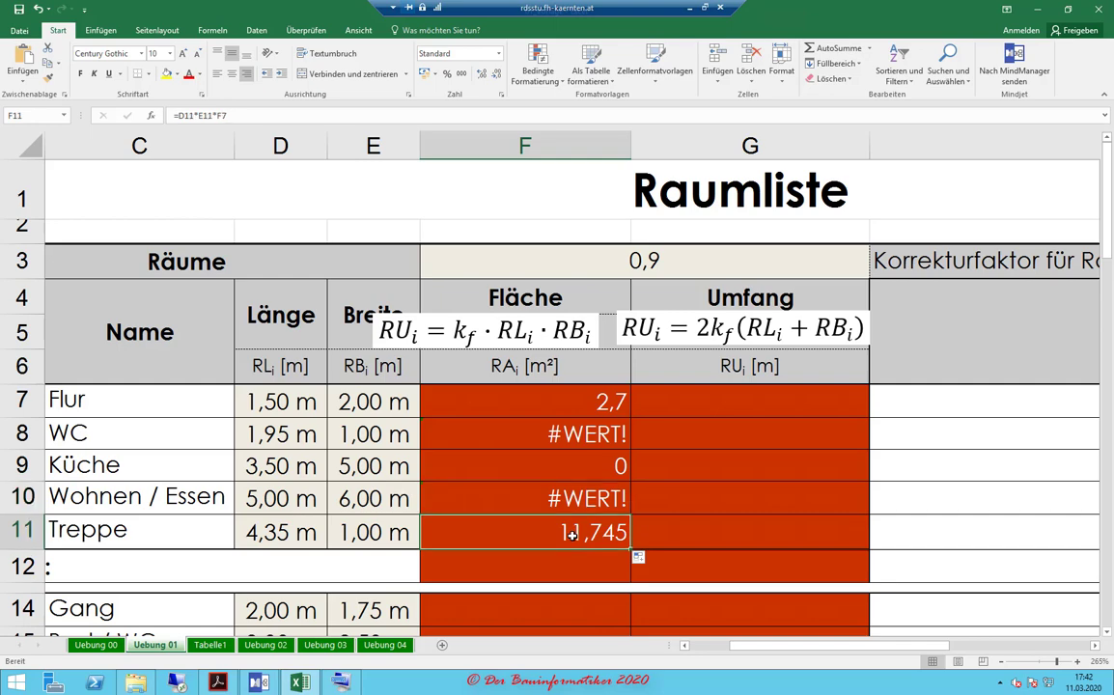
{"action": "scroll", "coordinate": [570, 533], "scroll_direction": "down", "scroll_amount": 5}
{"action": "scroll", "coordinate": [568, 533], "scroll_direction": "down", "scroll_amount": 4}
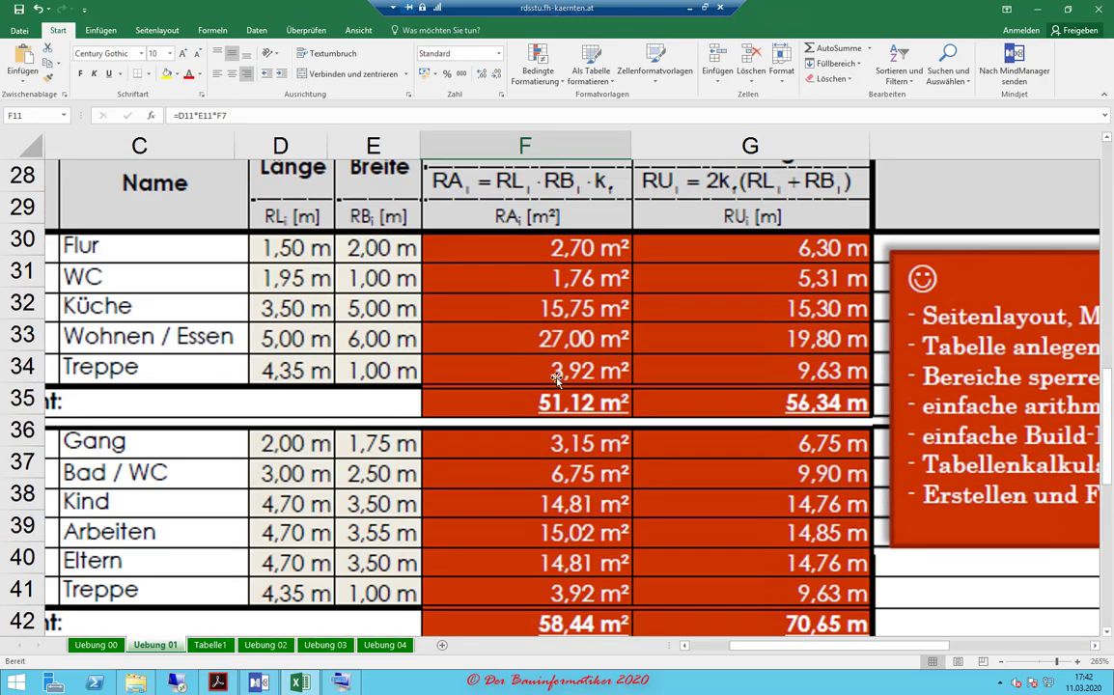
{"action": "scroll", "coordinate": [567, 389], "scroll_direction": "up", "scroll_amount": 1}
{"action": "scroll", "coordinate": [567, 389], "scroll_direction": "up", "scroll_amount": 8}
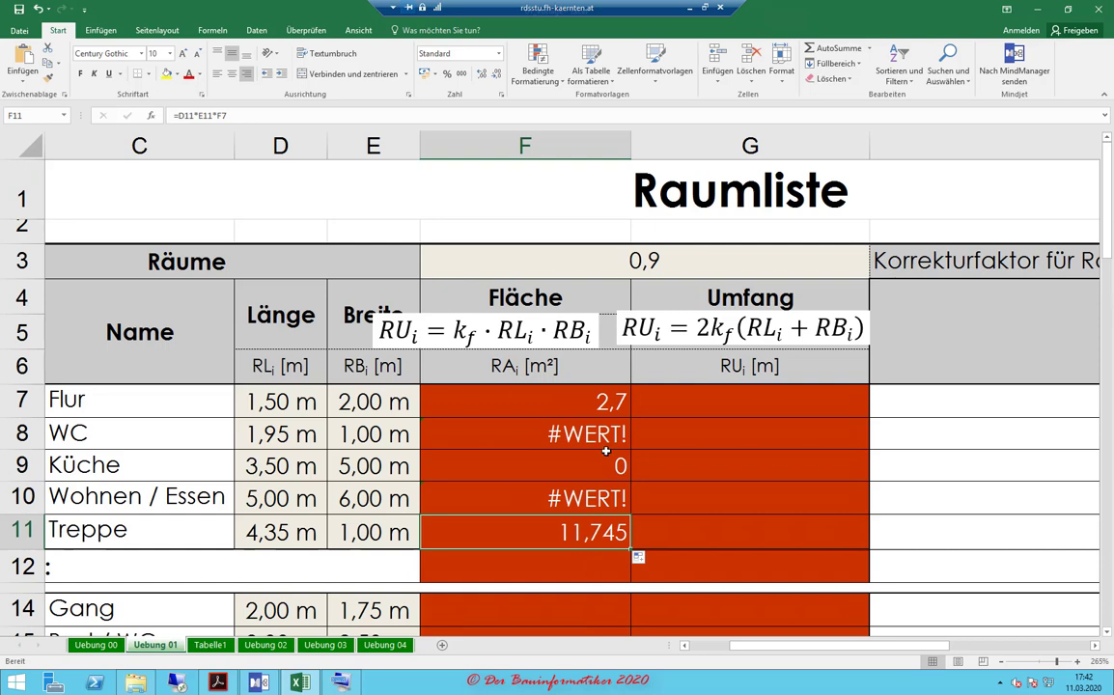
{"action": "left_click", "coordinate": [573, 435]}
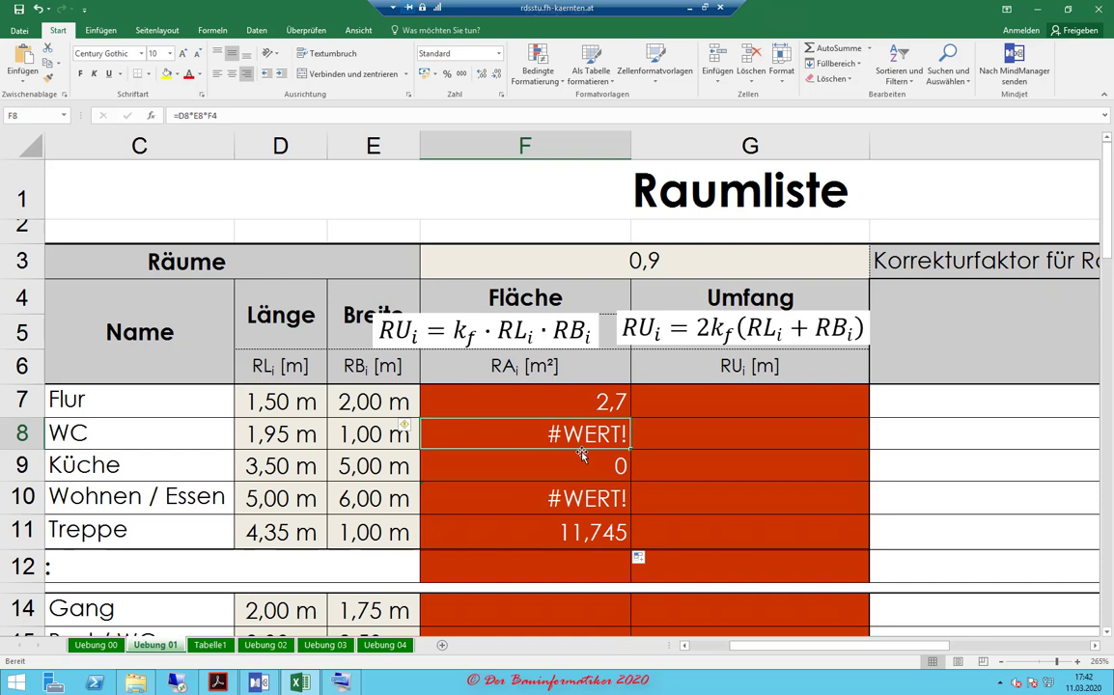
{"action": "key", "text": "F2"}
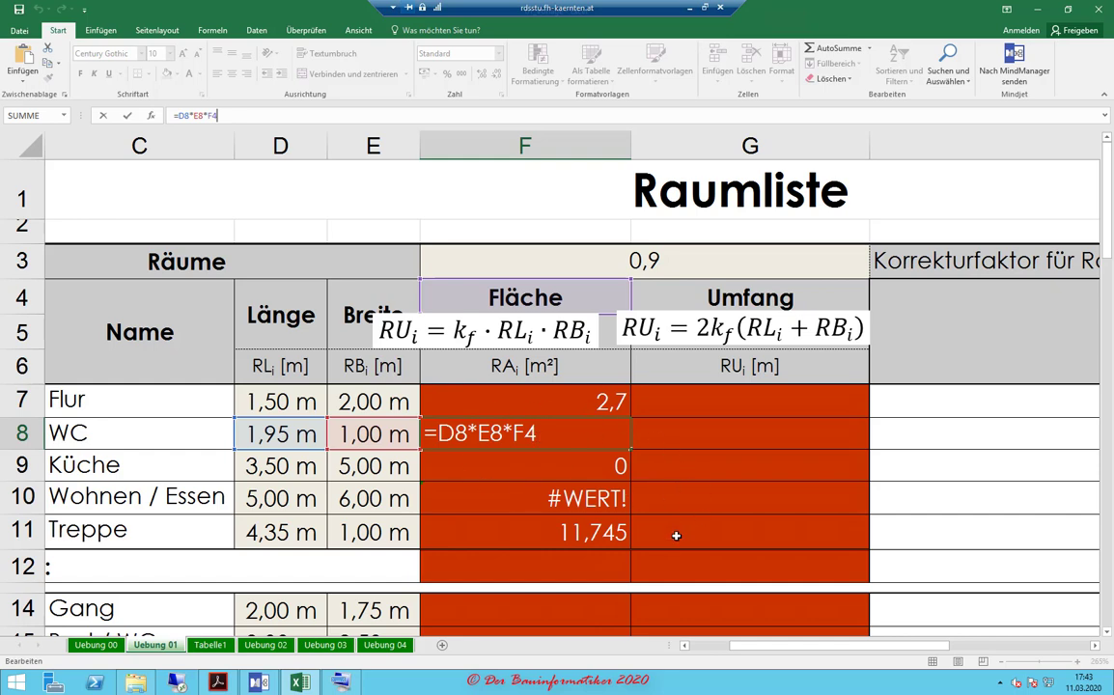
{"action": "key", "text": "Return"}
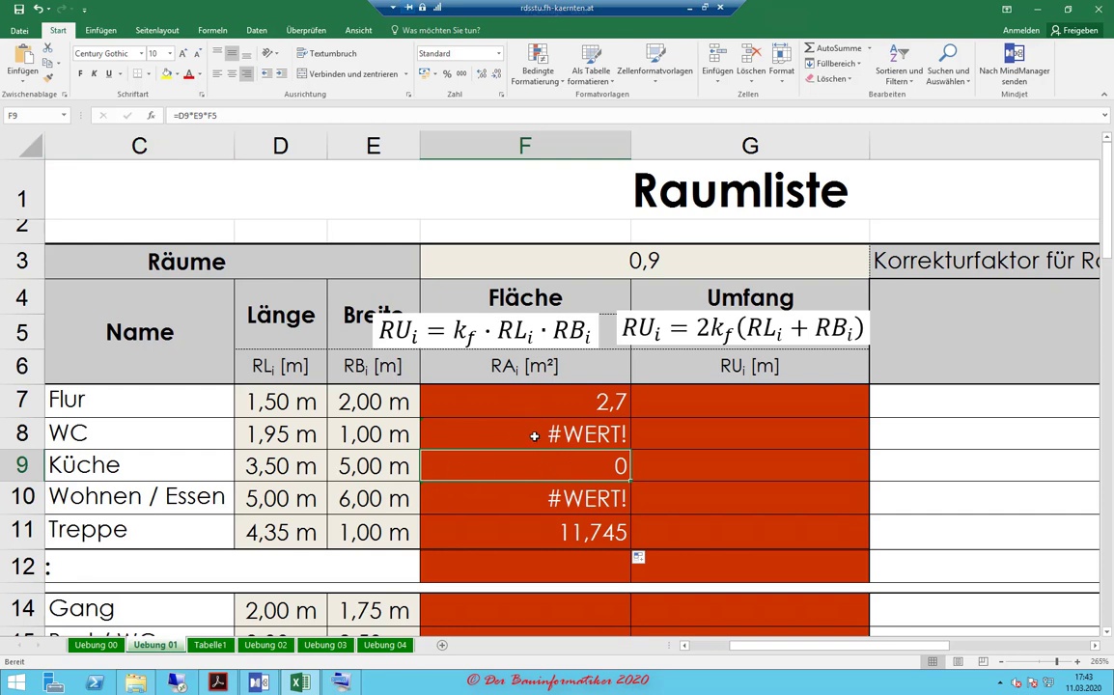
- Move the area equation box over columns C–D and open the Küche formula in F9 for editing
{"action": "left_click", "coordinate": [224, 113]}
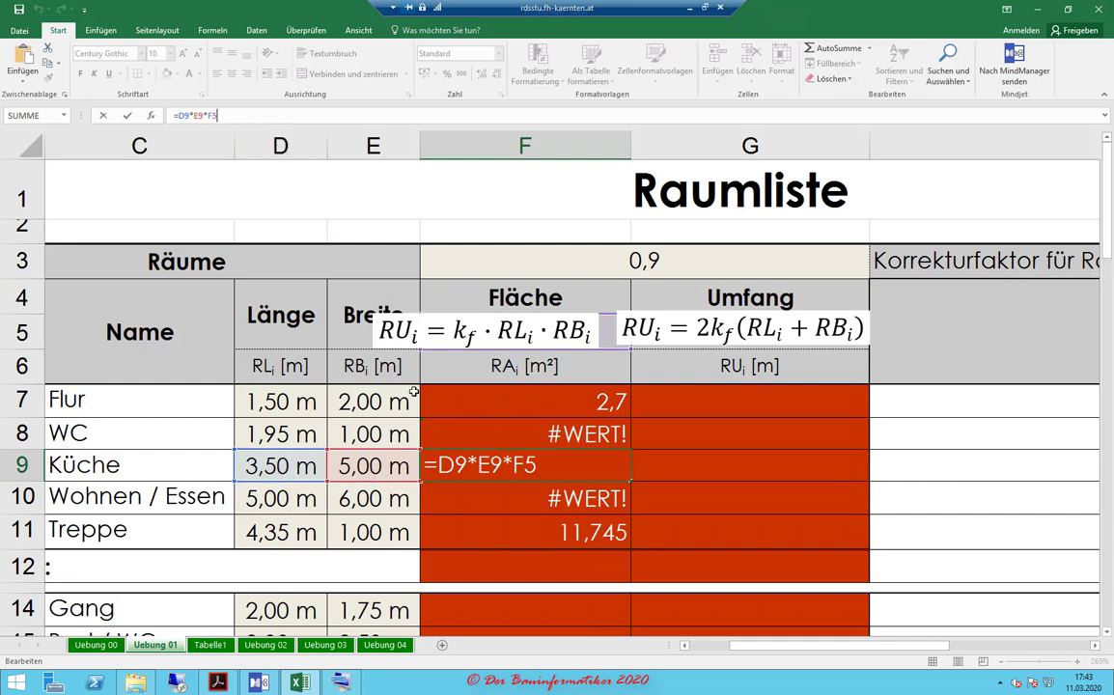
{"action": "left_click", "coordinate": [411, 328]}
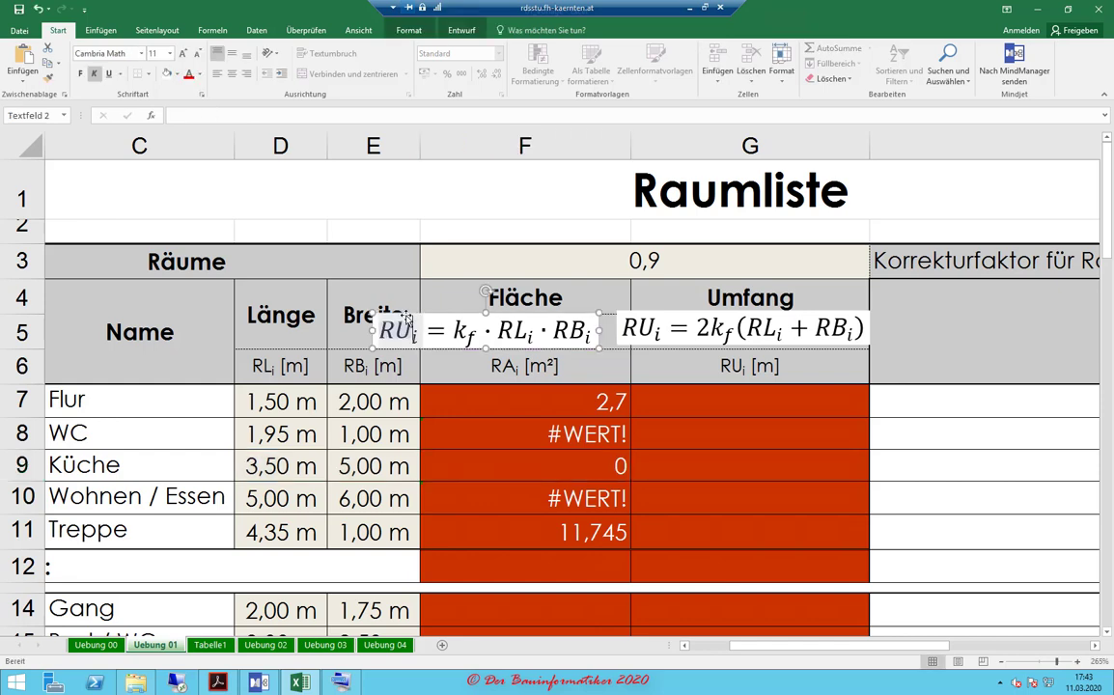
{"action": "left_click_drag", "start_coordinate": [407, 317], "coordinate": [135, 317]}
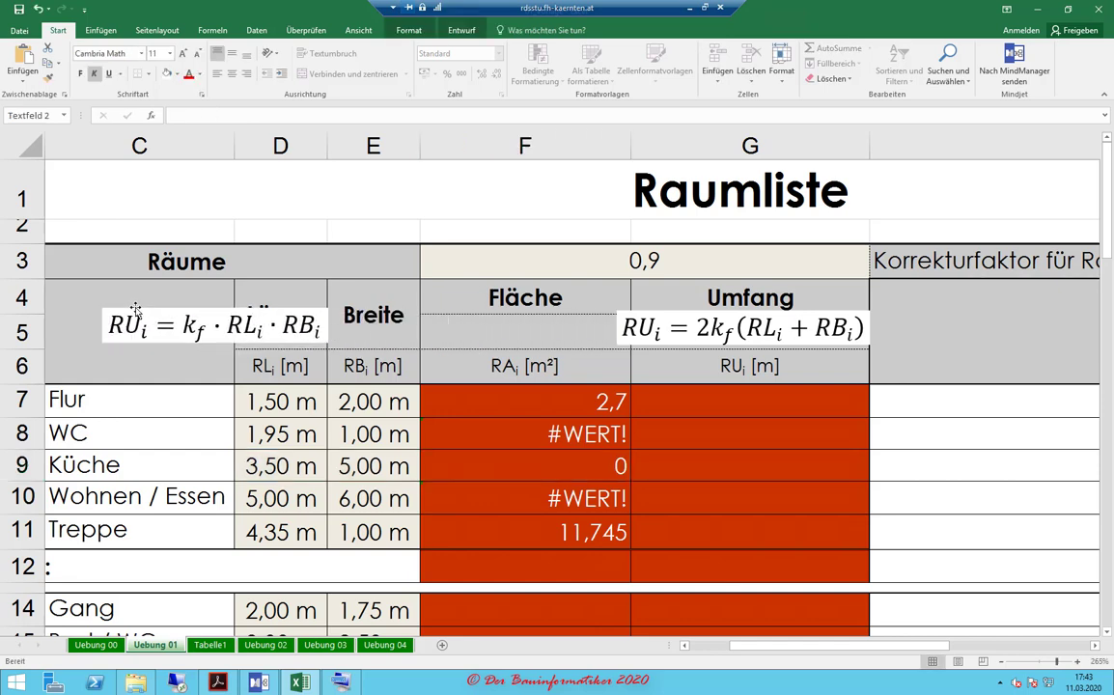
{"action": "left_click", "coordinate": [600, 468]}
{"action": "key", "text": "F2"}
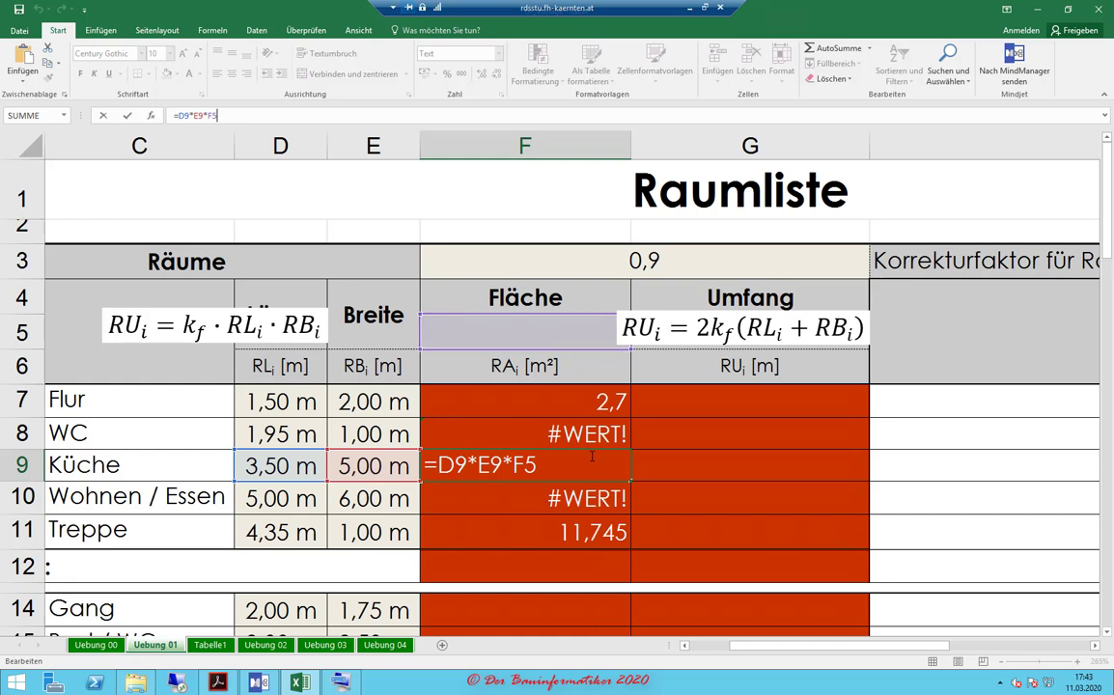
- Commit the Küche formula and point Wohnen / Essen's area factor at F3, giving 27
{"action": "key", "text": "ctrl+Return"}
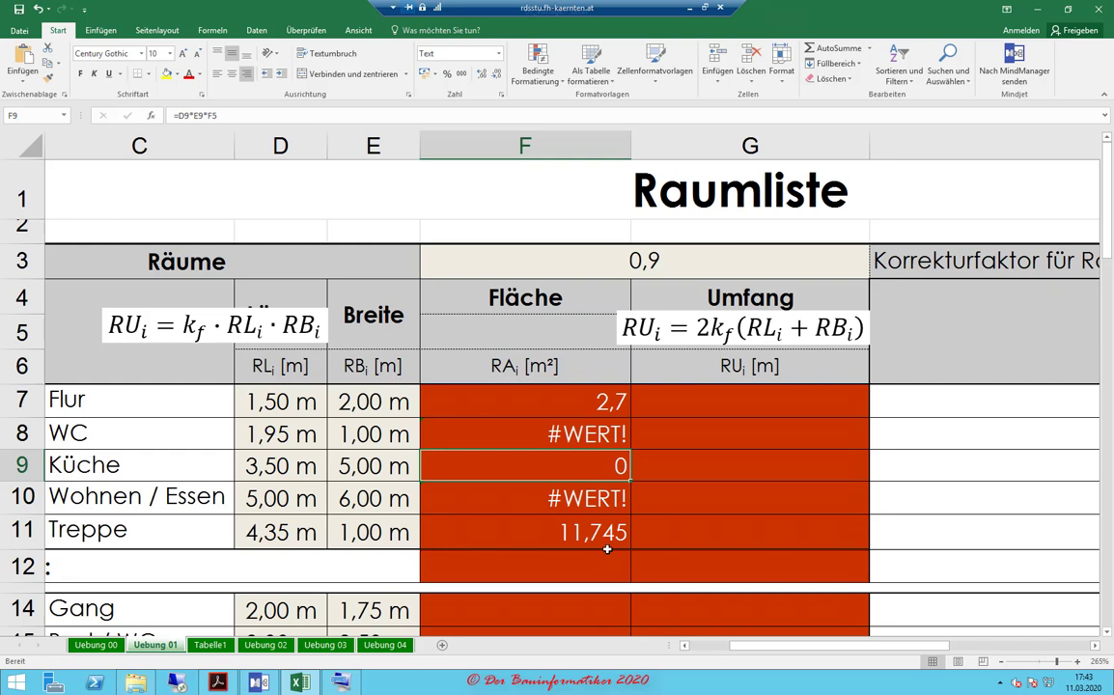
{"action": "key", "text": "Down"}
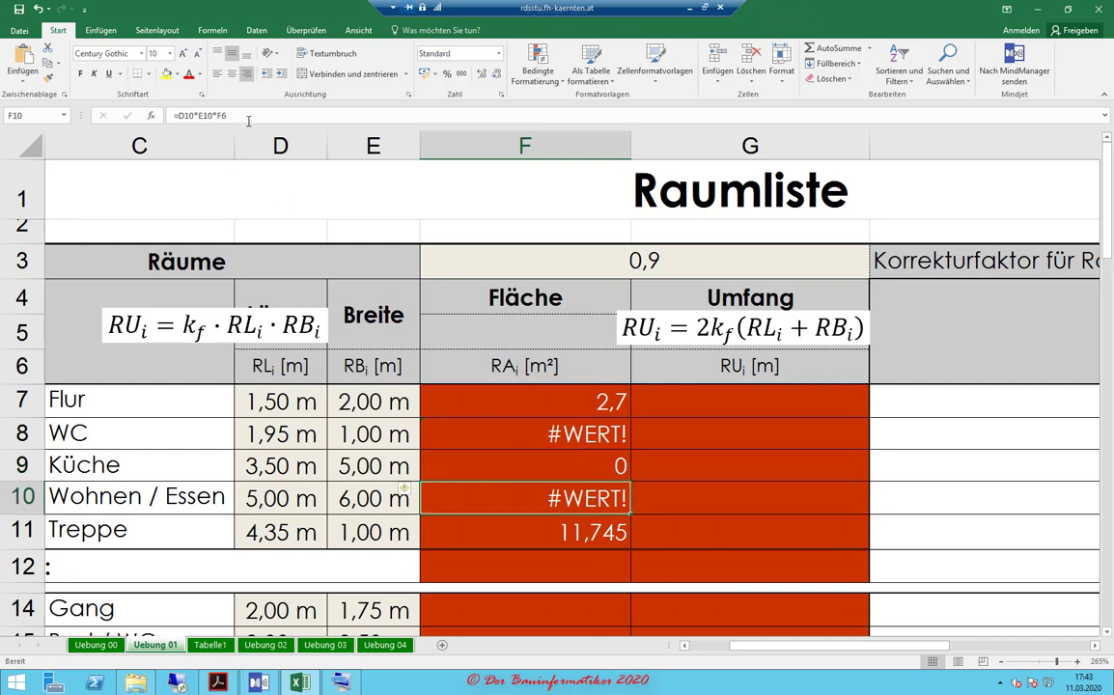
{"action": "left_click", "coordinate": [225, 115]}
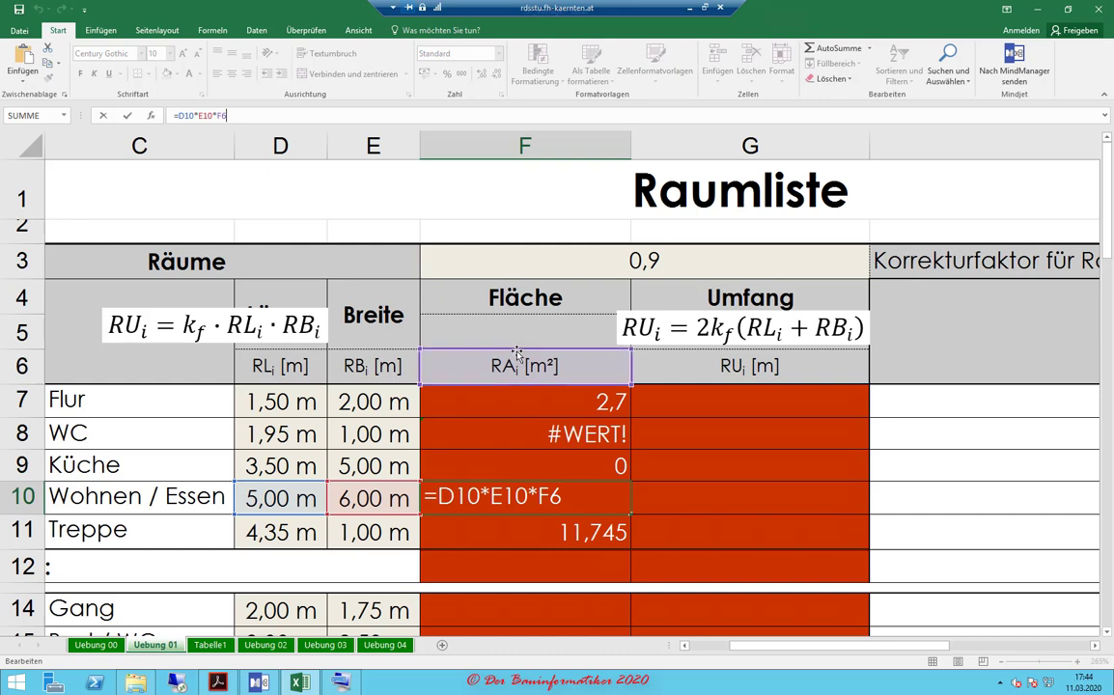
{"action": "left_click", "coordinate": [470, 322]}
{"action": "left_click", "coordinate": [532, 286]}
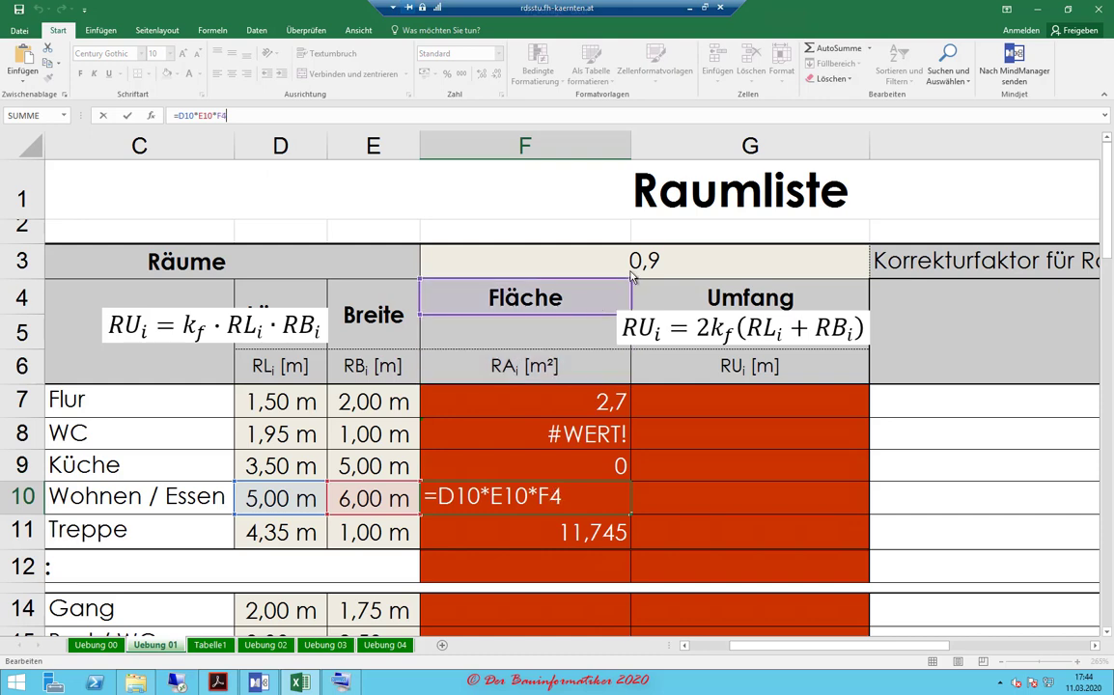
{"action": "left_click", "coordinate": [644, 266]}
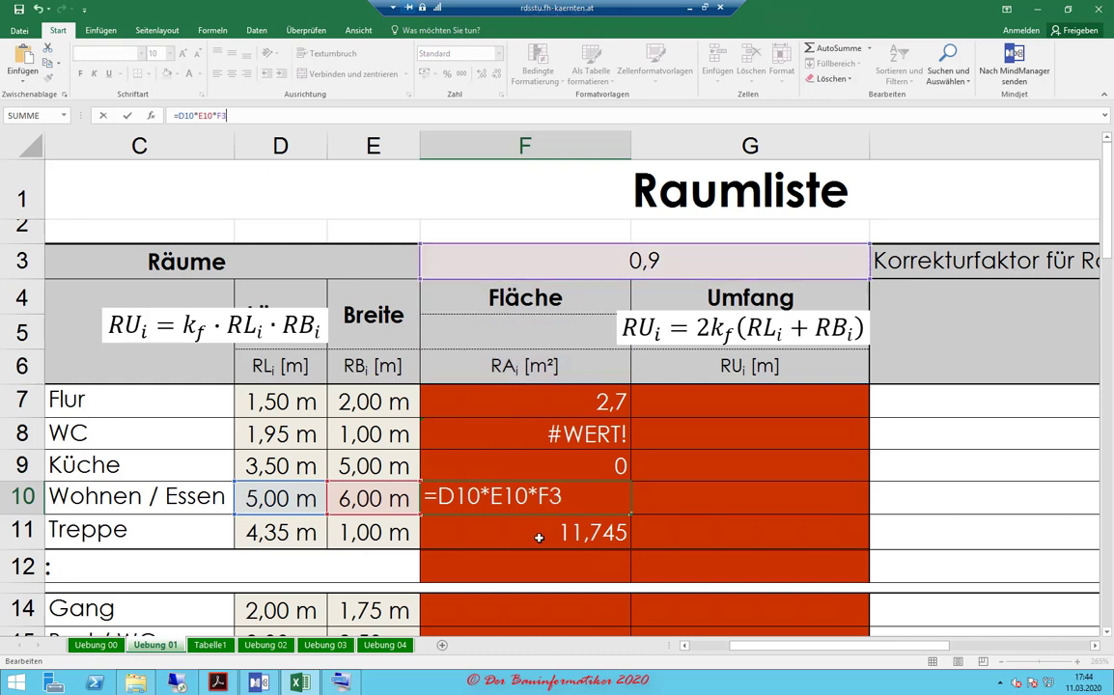
{"action": "key", "text": "Return"}
- Change the Treppe area formula to use the 0,9 factor in F3, giving 3,915
{"action": "scroll", "coordinate": [610, 495], "scroll_direction": "down", "scroll_amount": 4}
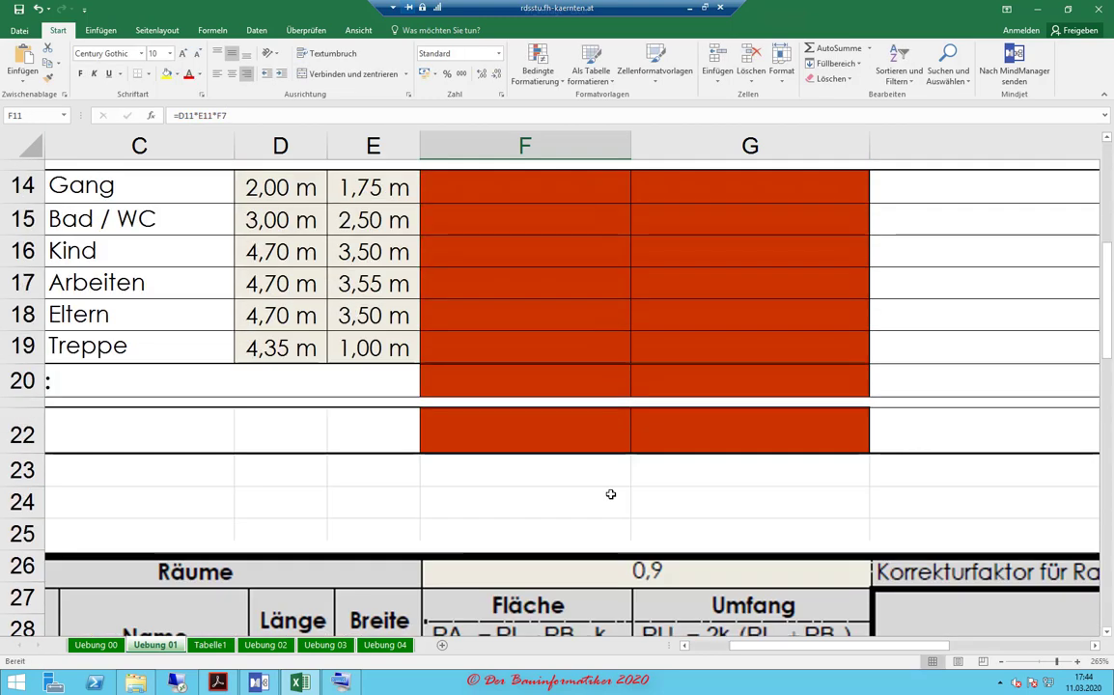
{"action": "scroll", "coordinate": [455, 506], "scroll_direction": "up", "scroll_amount": 2}
{"action": "scroll", "coordinate": [455, 507], "scroll_direction": "down", "scroll_amount": 4}
{"action": "scroll", "coordinate": [454, 507], "scroll_direction": "down", "scroll_amount": 2}
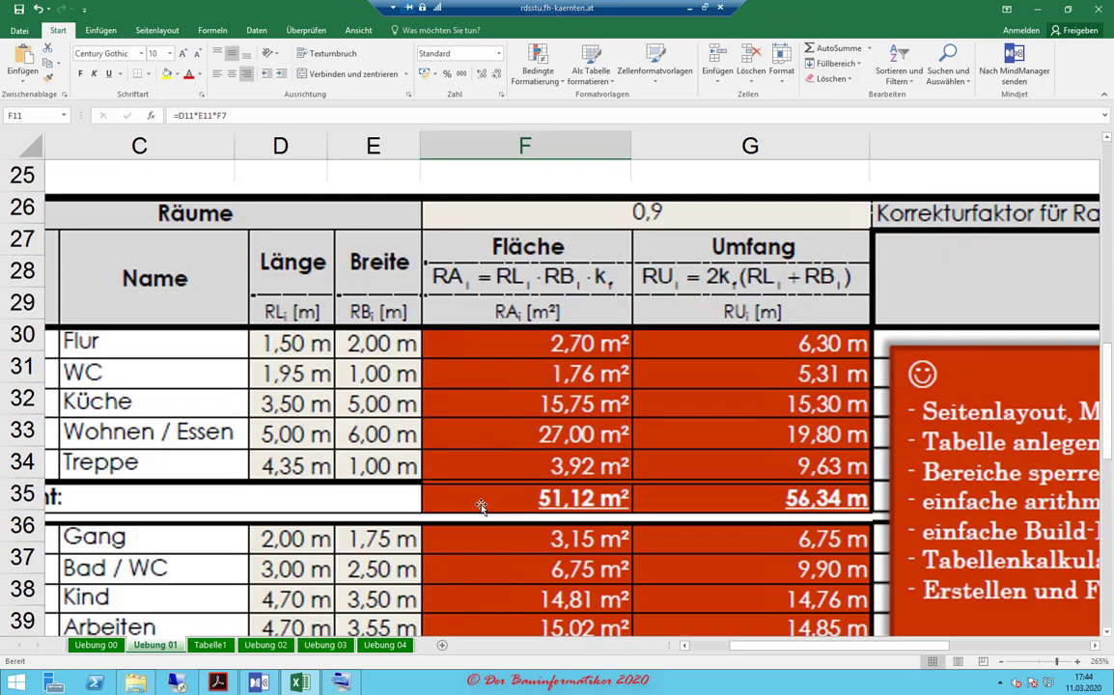
{"action": "scroll", "coordinate": [536, 517], "scroll_direction": "up", "scroll_amount": 7}
{"action": "scroll", "coordinate": [538, 519], "scroll_direction": "up", "scroll_amount": 1}
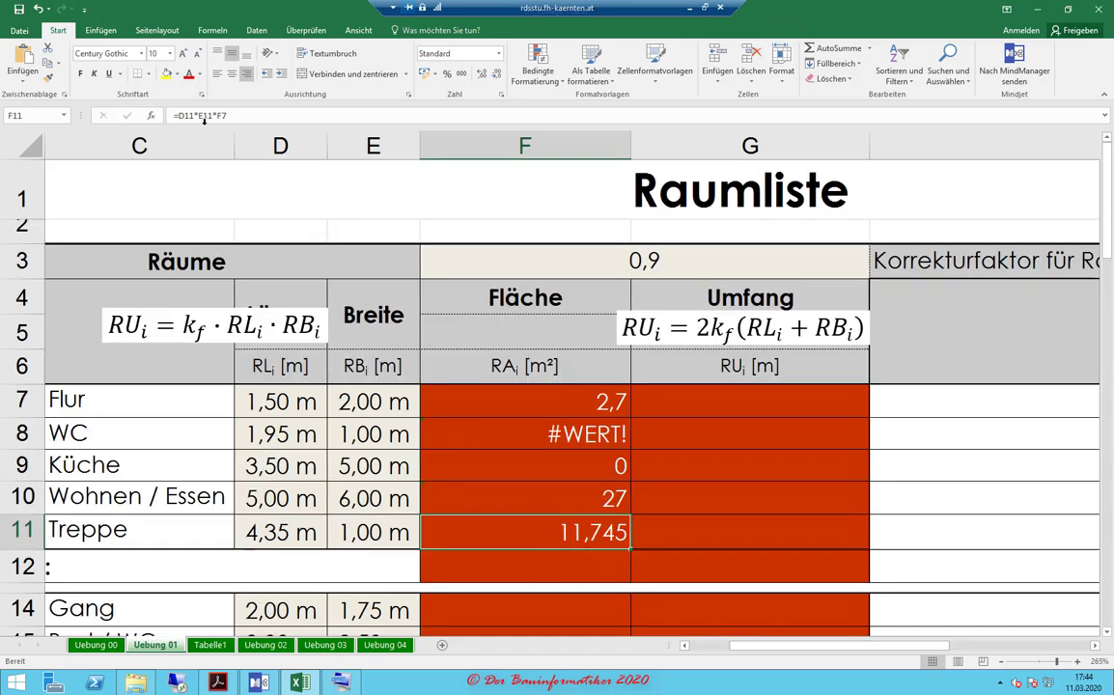
{"action": "left_click", "coordinate": [270, 116]}
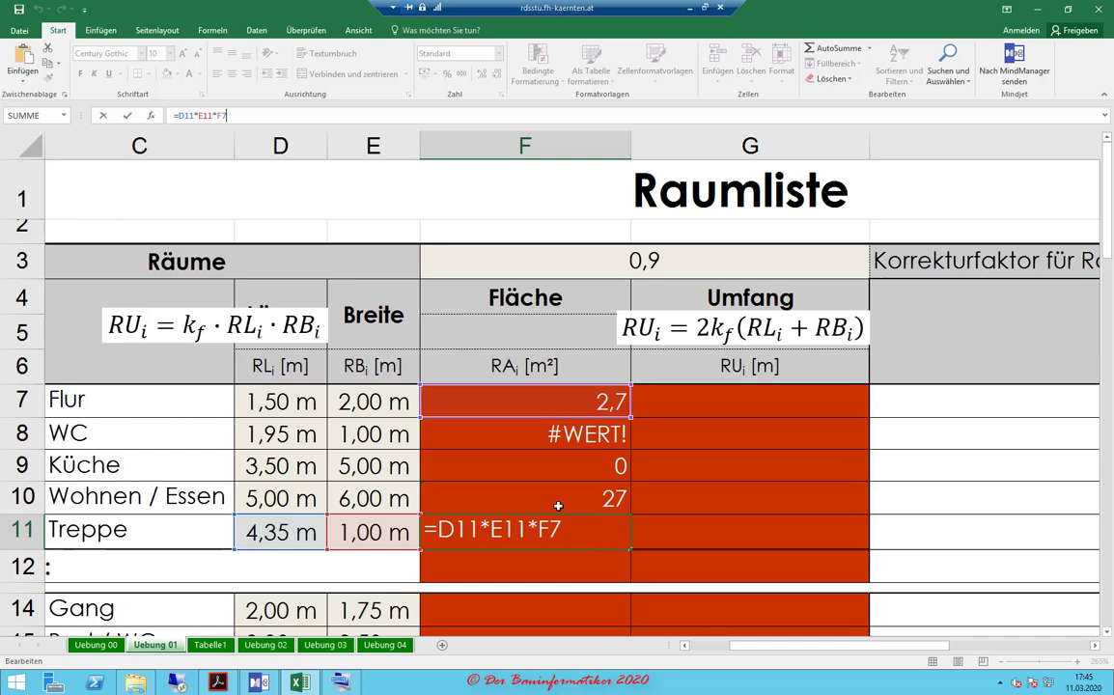
{"action": "left_click", "coordinate": [475, 365]}
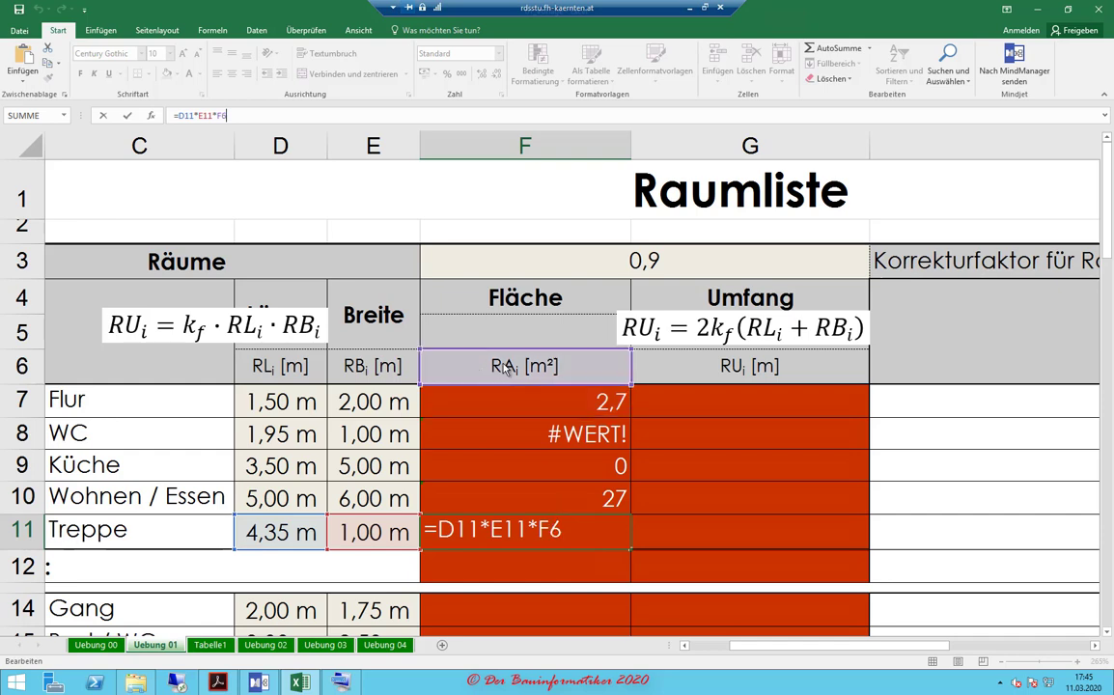
{"action": "left_click", "coordinate": [485, 330]}
{"action": "left_click", "coordinate": [594, 262]}
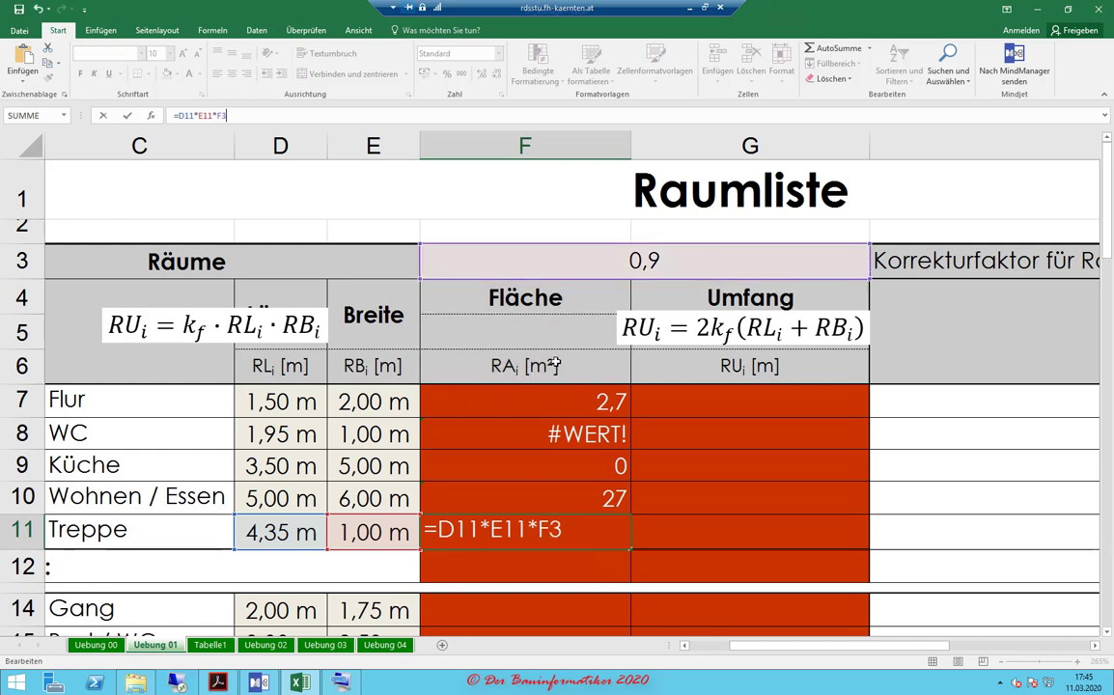
{"action": "key", "text": "Return"}
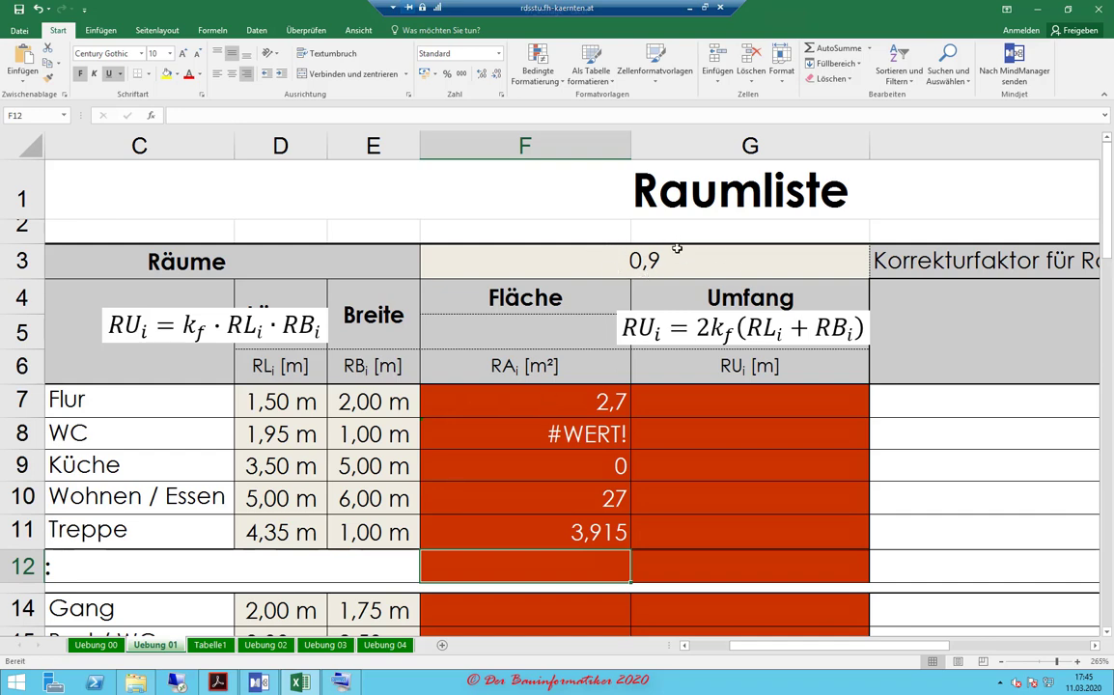
{"action": "left_click", "coordinate": [594, 259]}
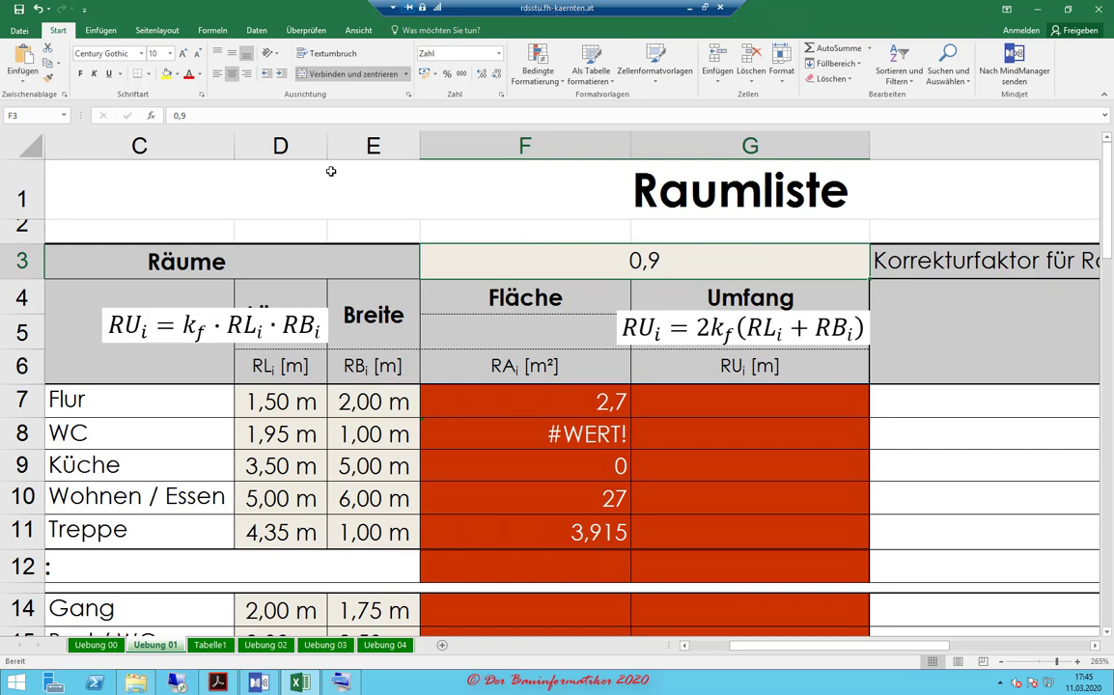
{"action": "left_click", "coordinate": [354, 75]}
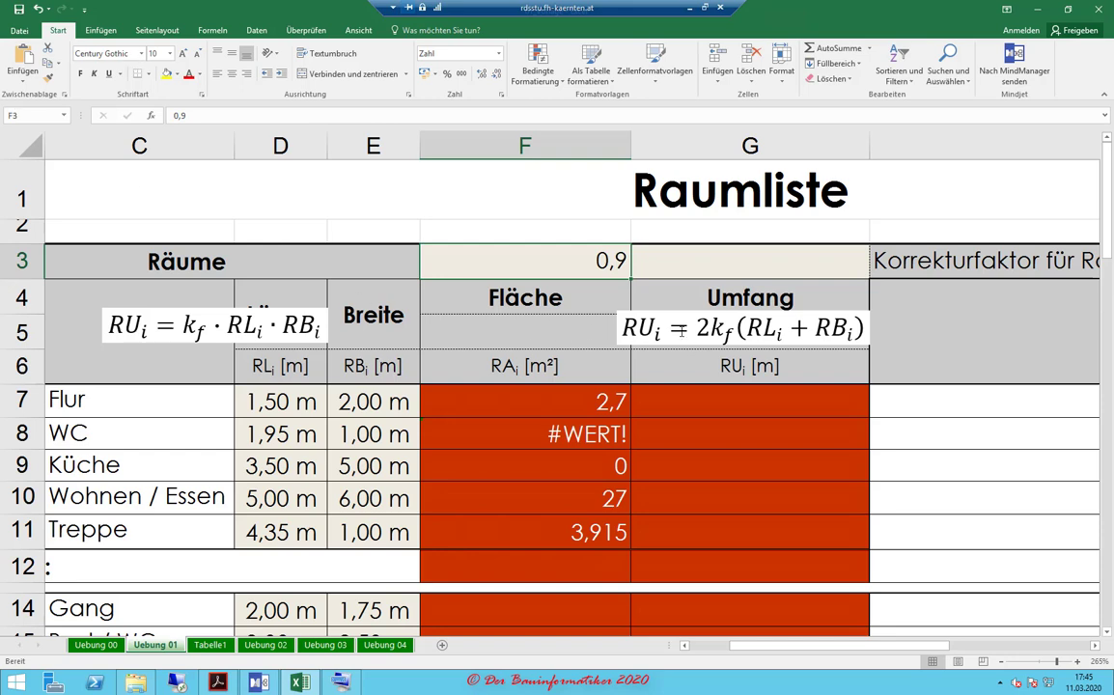
{"action": "left_click_drag", "start_coordinate": [563, 266], "coordinate": [673, 263]}
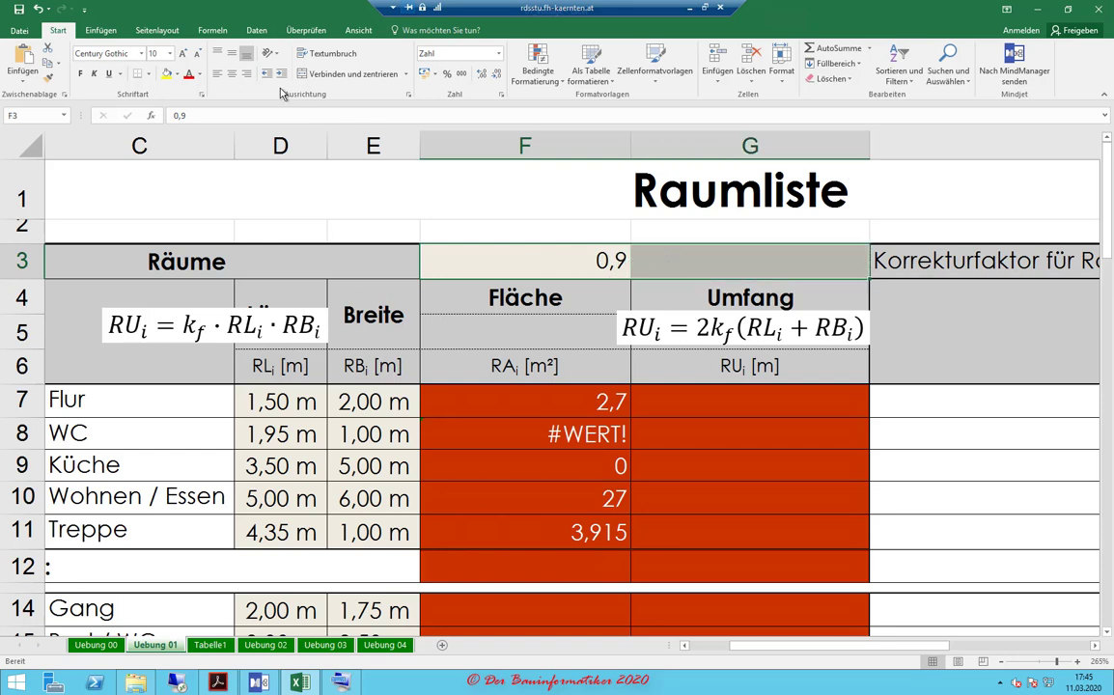
{"action": "left_click", "coordinate": [318, 74]}
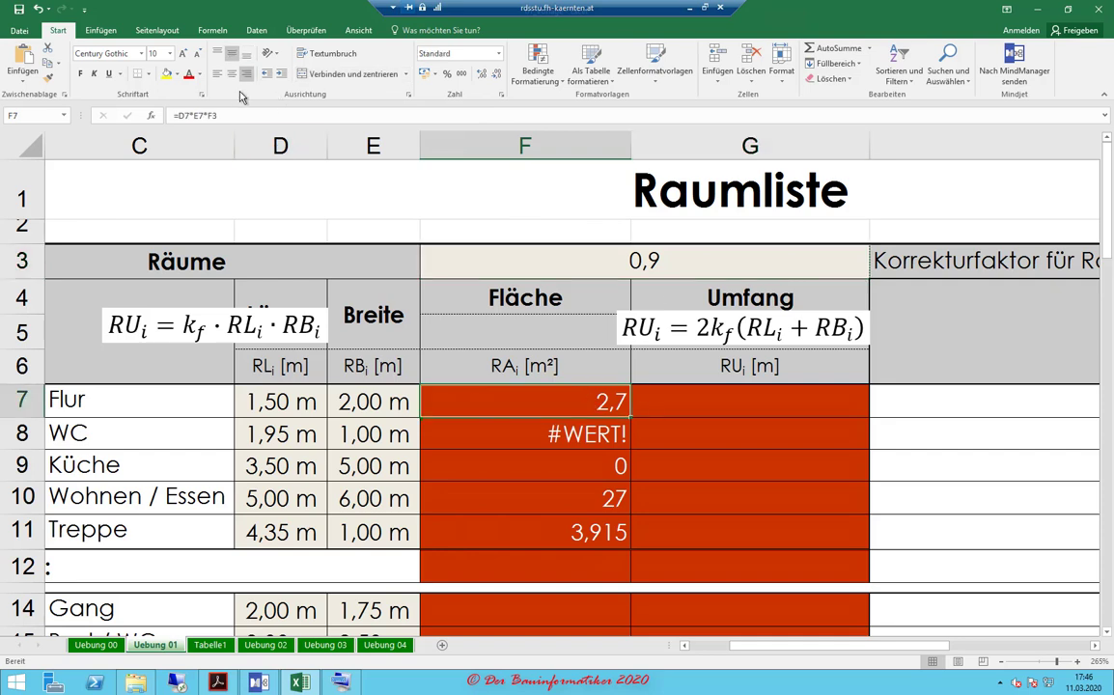
- Make the Flur area formula's correction factor reference absolute as $F$3
{"action": "left_click", "coordinate": [198, 115]}
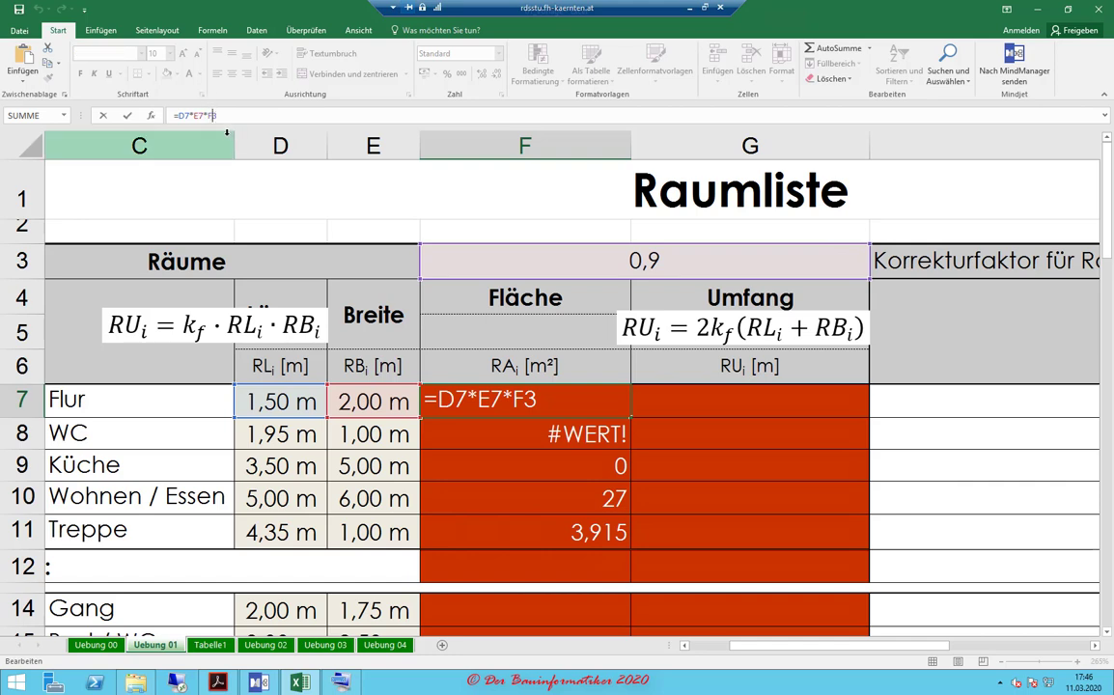
{"action": "key", "text": "F4"}
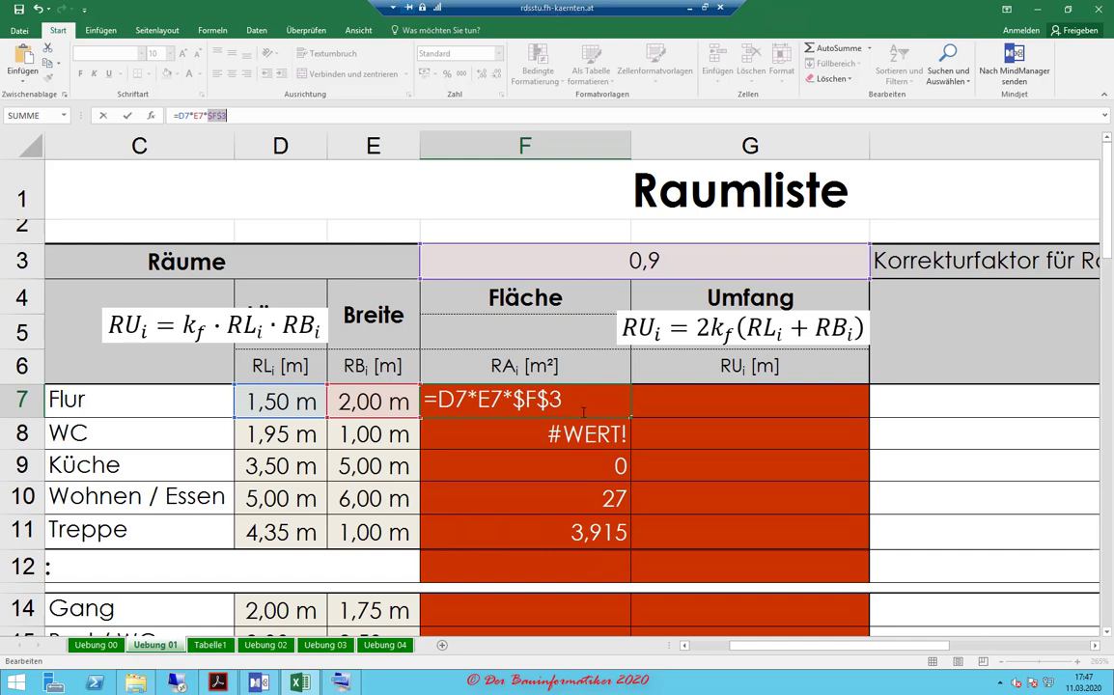
{"action": "key", "text": "Return"}
- Fill the Flur area formula down to F11 without formatting, giving 2,7 through 3,915
{"action": "left_click", "coordinate": [608, 398]}
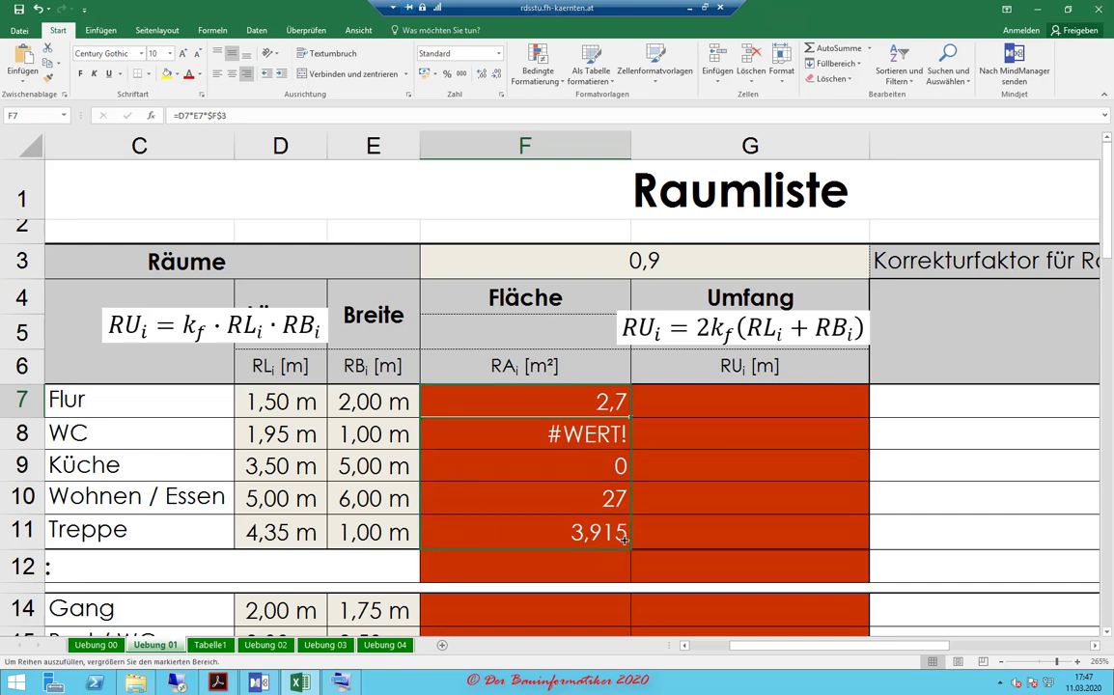
{"action": "left_click_drag", "start_coordinate": [631, 417], "coordinate": [625, 540]}
{"action": "left_click", "coordinate": [639, 564]}
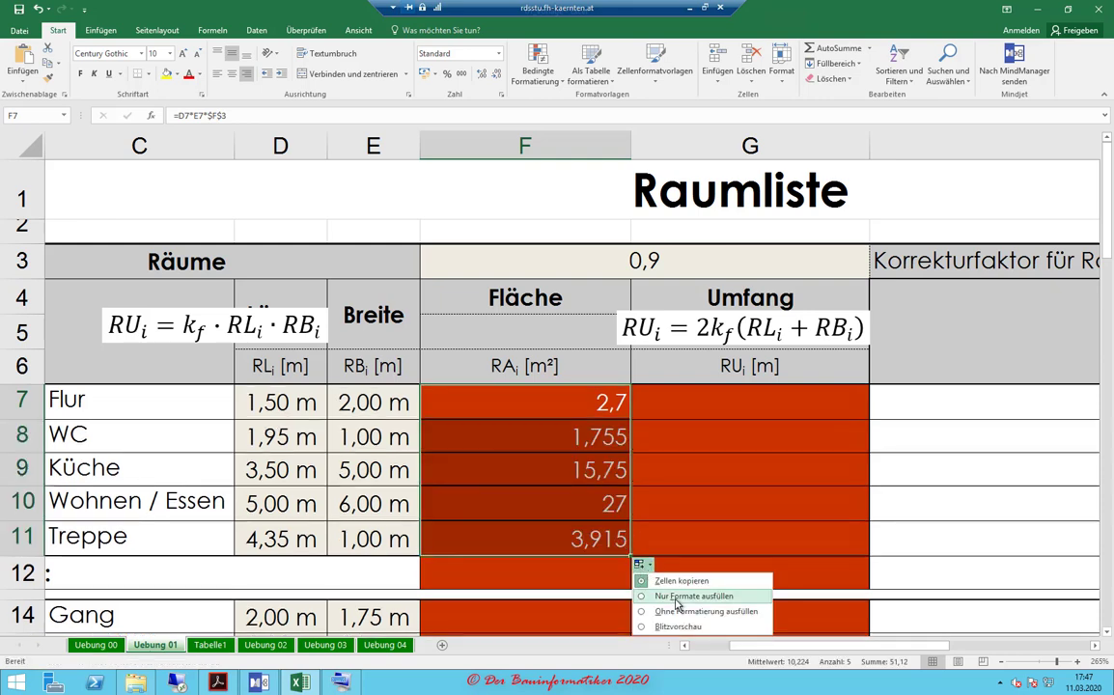
{"action": "left_click", "coordinate": [673, 613]}
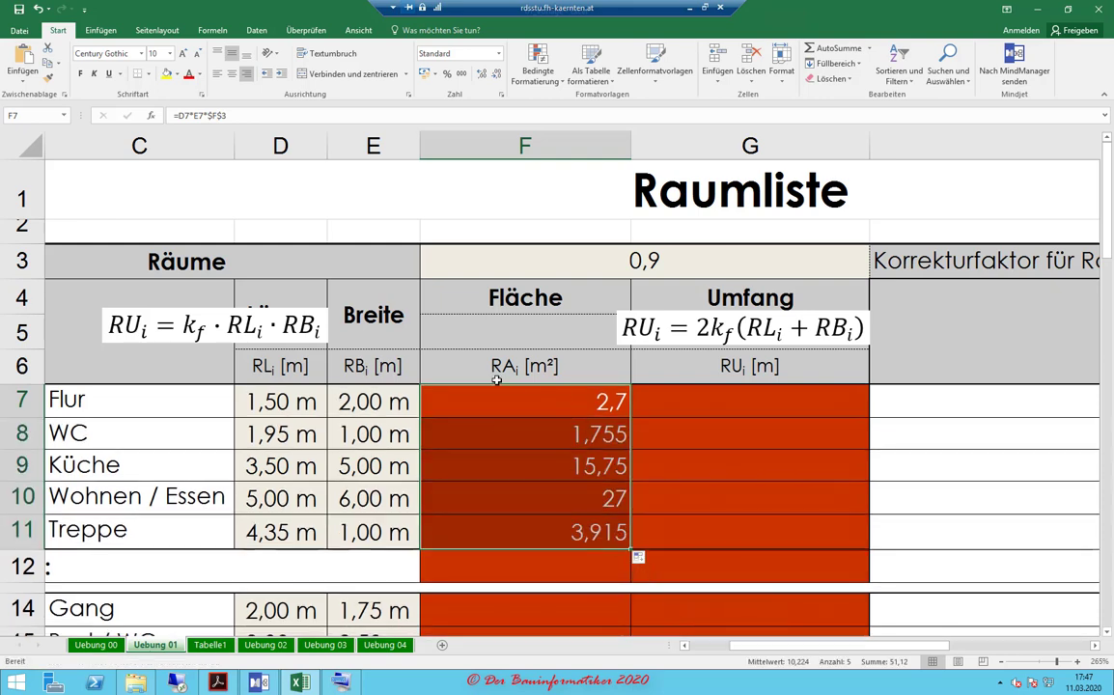
{"action": "left_click", "coordinate": [497, 443]}
{"action": "key", "text": "Down"}
{"action": "key", "text": "Down"}
{"action": "key", "text": "Down"}
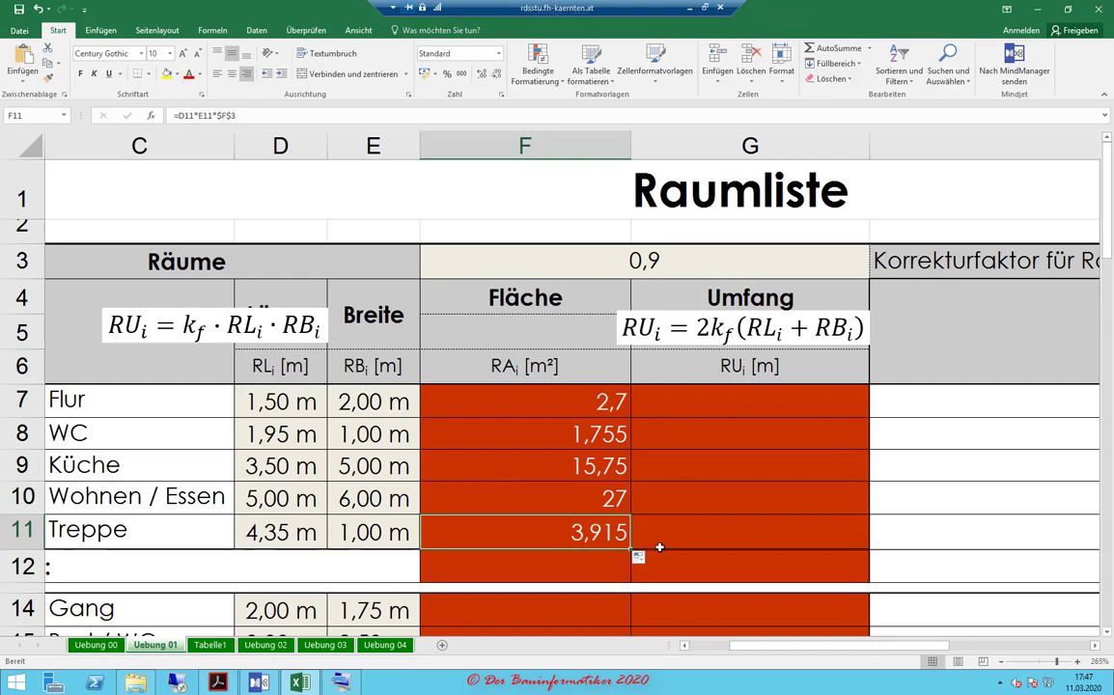
{"action": "scroll", "coordinate": [560, 459], "scroll_direction": "down", "scroll_amount": 1}
{"action": "scroll", "coordinate": [534, 434], "scroll_direction": "down", "scroll_amount": 3}
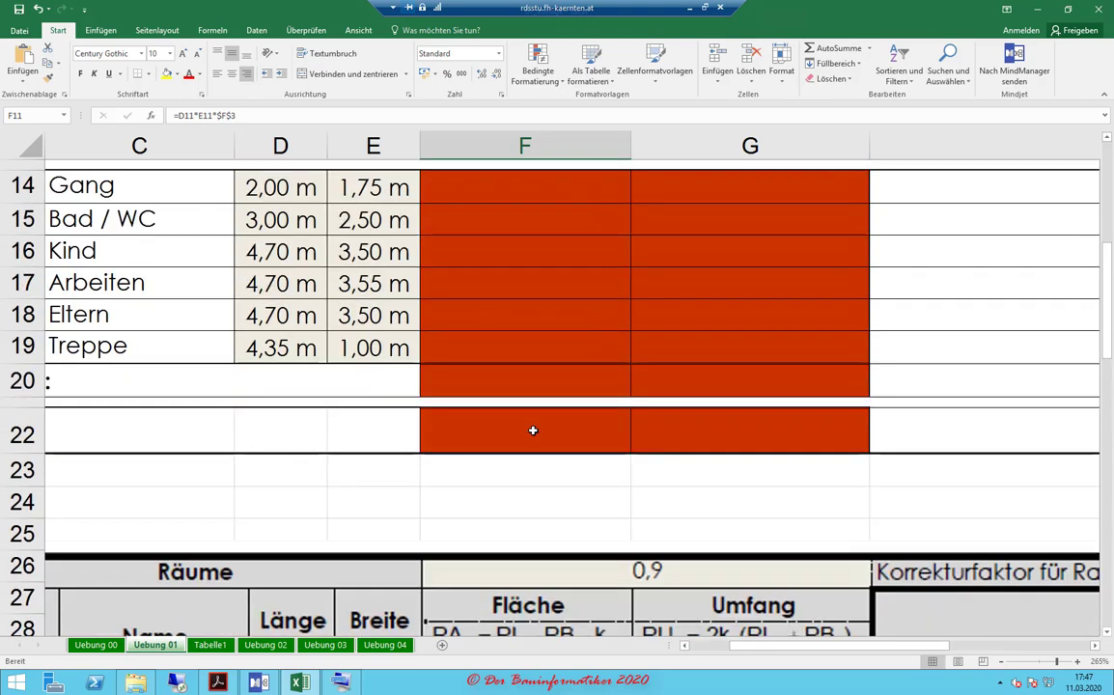
{"action": "scroll", "coordinate": [534, 434], "scroll_direction": "down", "scroll_amount": 2}
{"action": "scroll", "coordinate": [534, 435], "scroll_direction": "down", "scroll_amount": 1}
{"action": "scroll", "coordinate": [534, 435], "scroll_direction": "down", "scroll_amount": 1}
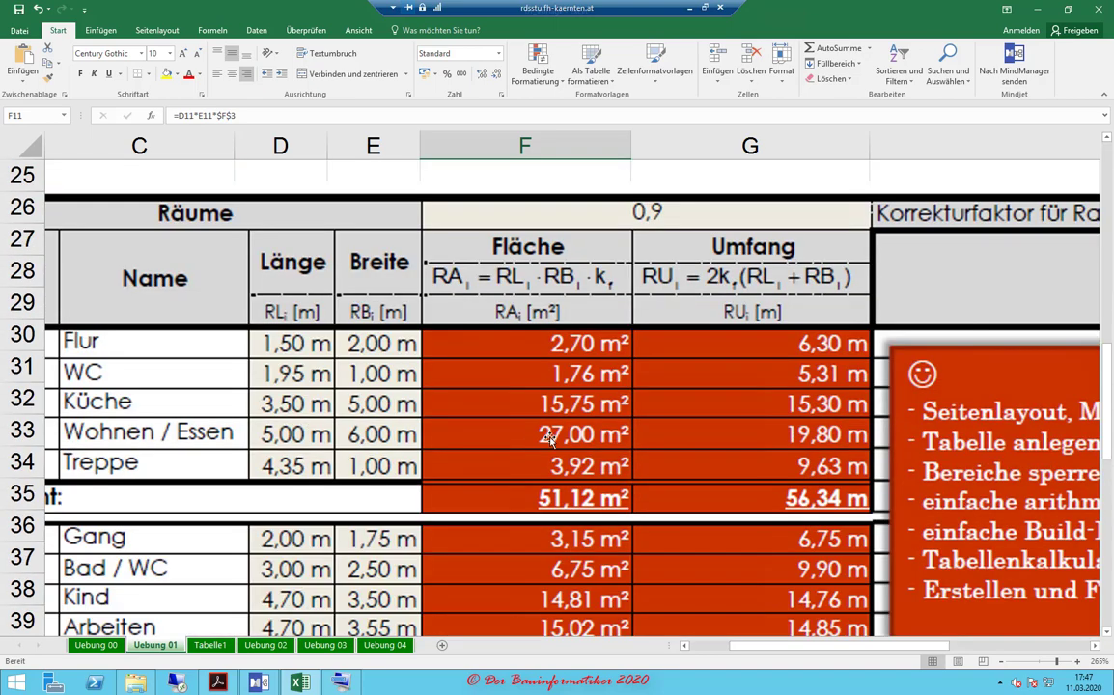
{"action": "scroll", "coordinate": [558, 468], "scroll_direction": "up", "scroll_amount": 4}
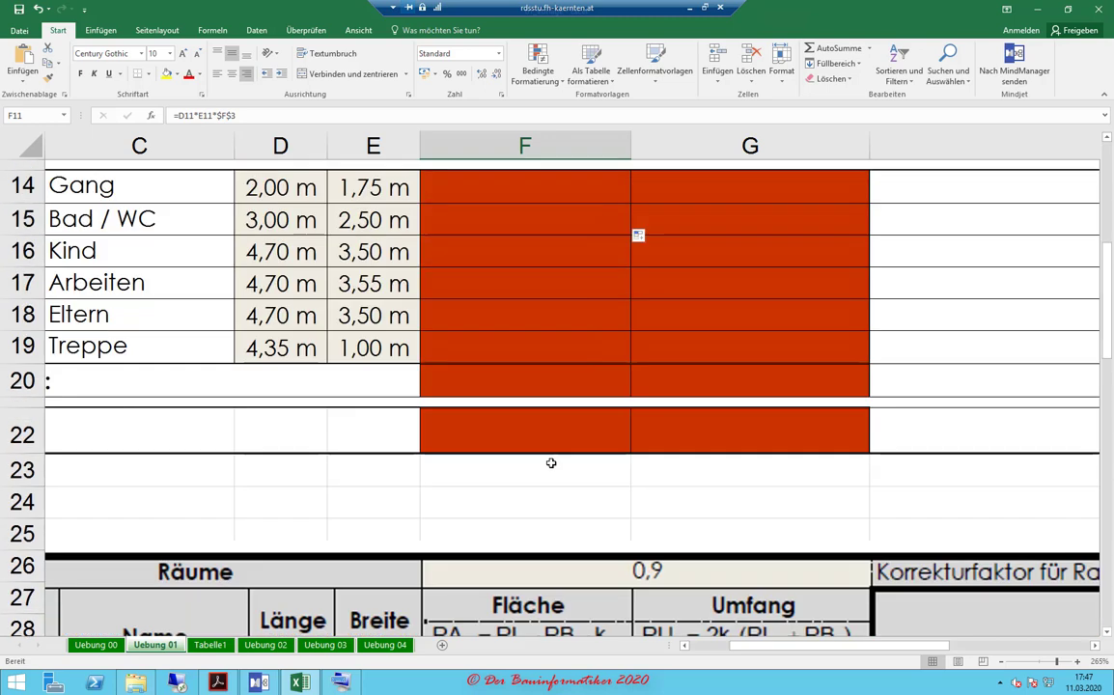
{"action": "scroll", "coordinate": [552, 462], "scroll_direction": "up", "scroll_amount": 5}
{"action": "double_click", "coordinate": [596, 532]}
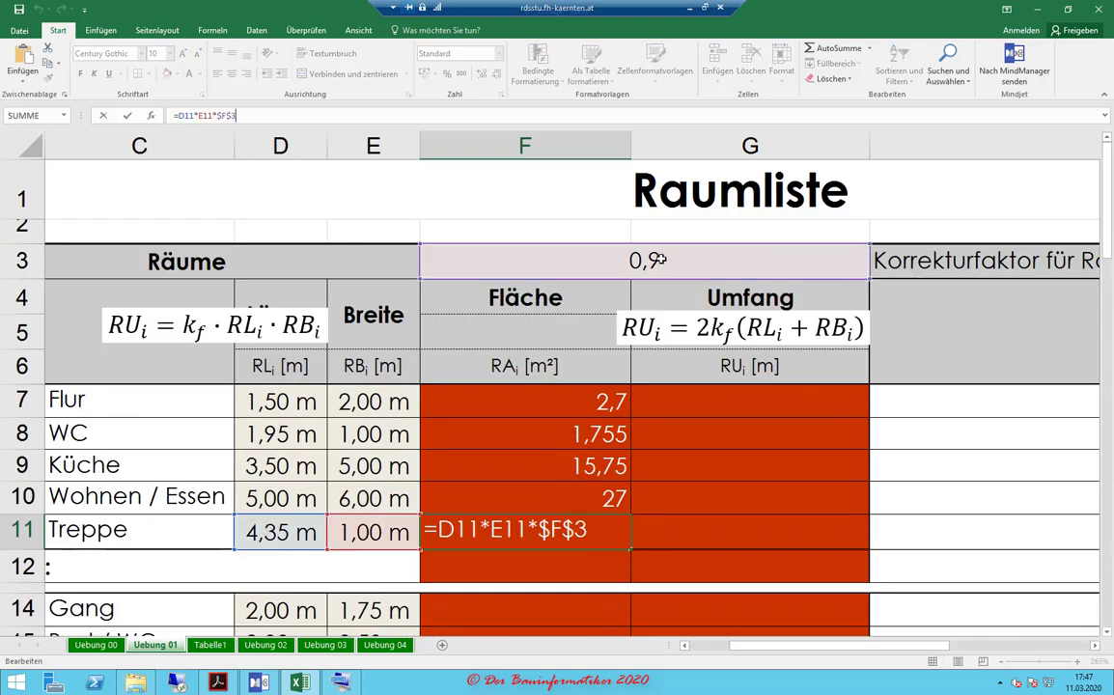
{"action": "key", "text": "Escape"}
{"action": "left_click", "coordinate": [606, 467]}
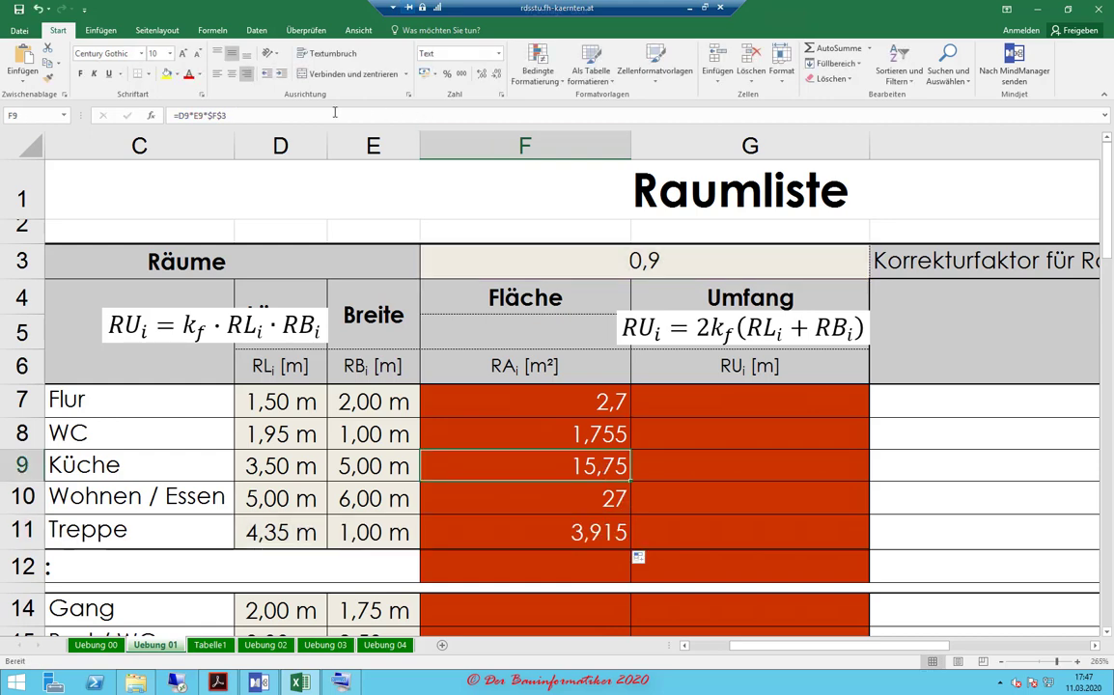
{"action": "double_click", "coordinate": [606, 466]}
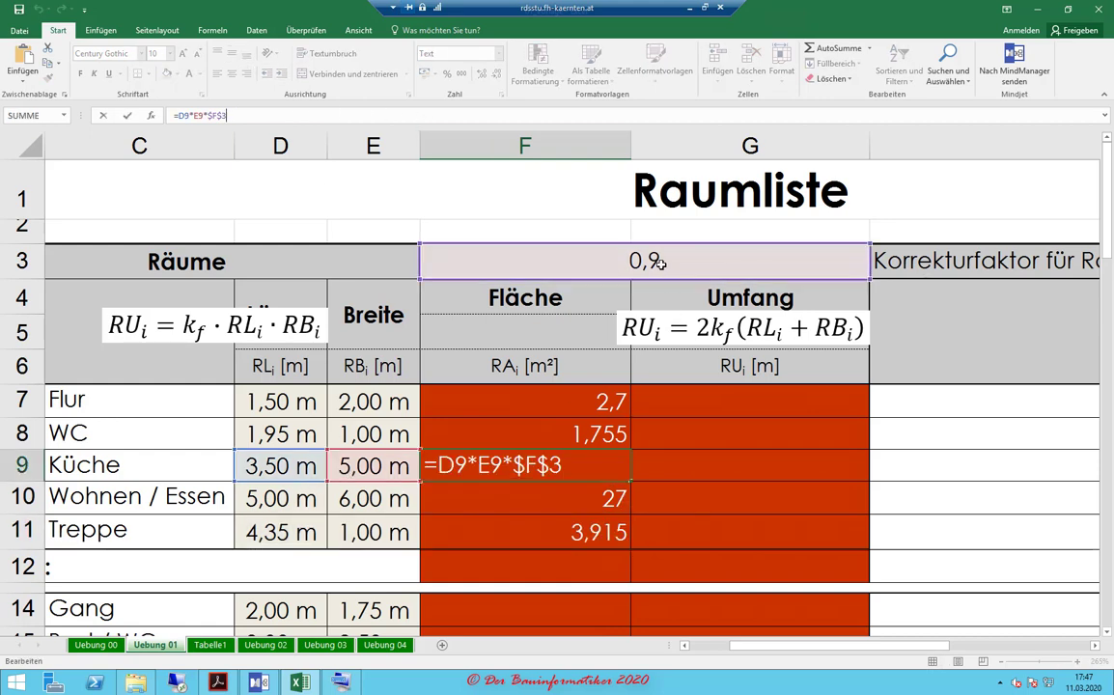
{"action": "key", "text": "Escape"}
{"action": "left_click", "coordinate": [557, 422]}
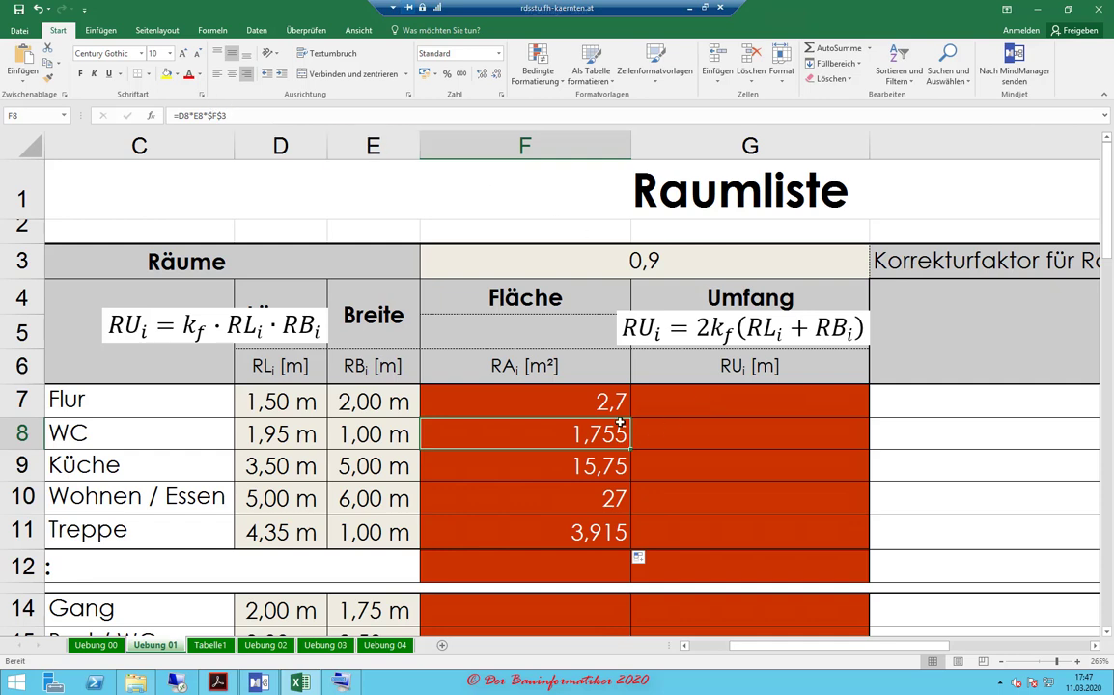
{"action": "left_click", "coordinate": [554, 464]}
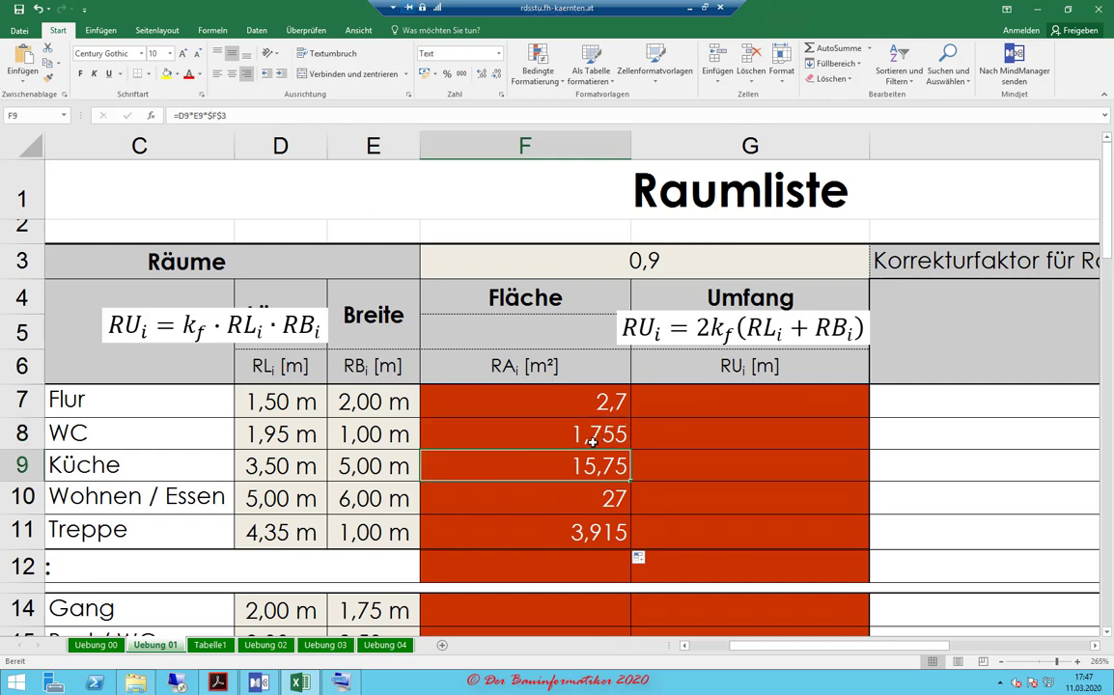
{"action": "left_click", "coordinate": [579, 430]}
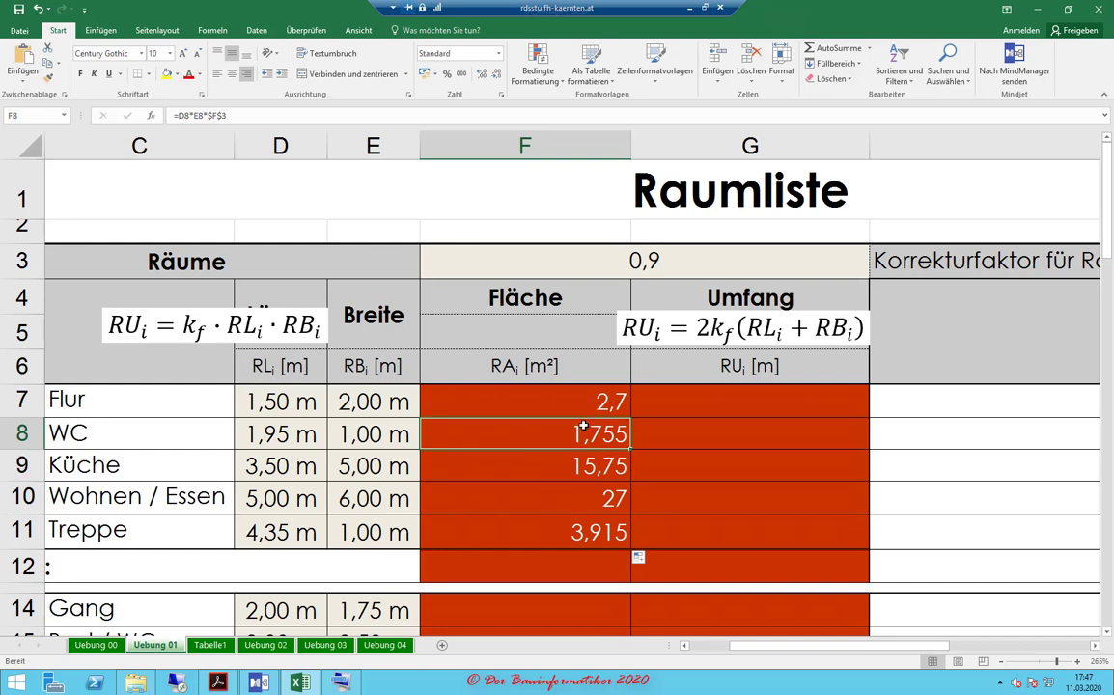
- Minimize Excel to reveal the L1_Arithmetik folder window, moving PowerShell aside
{"action": "left_click", "coordinate": [340, 682]}
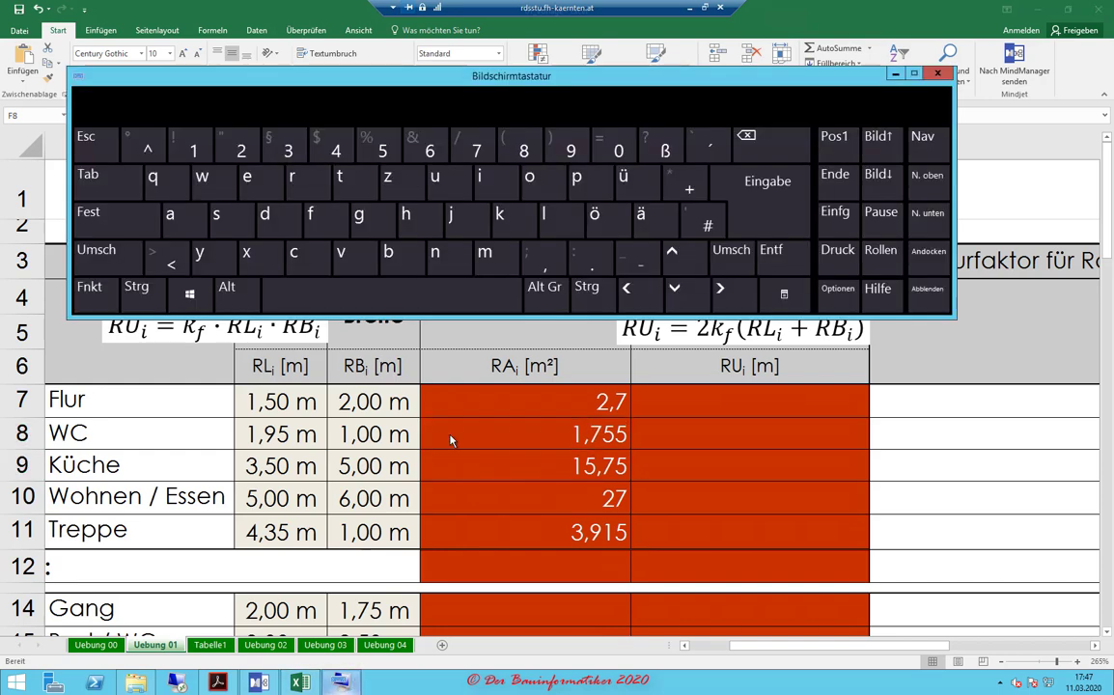
{"action": "left_click", "coordinate": [895, 74]}
{"action": "left_click", "coordinate": [1038, 7]}
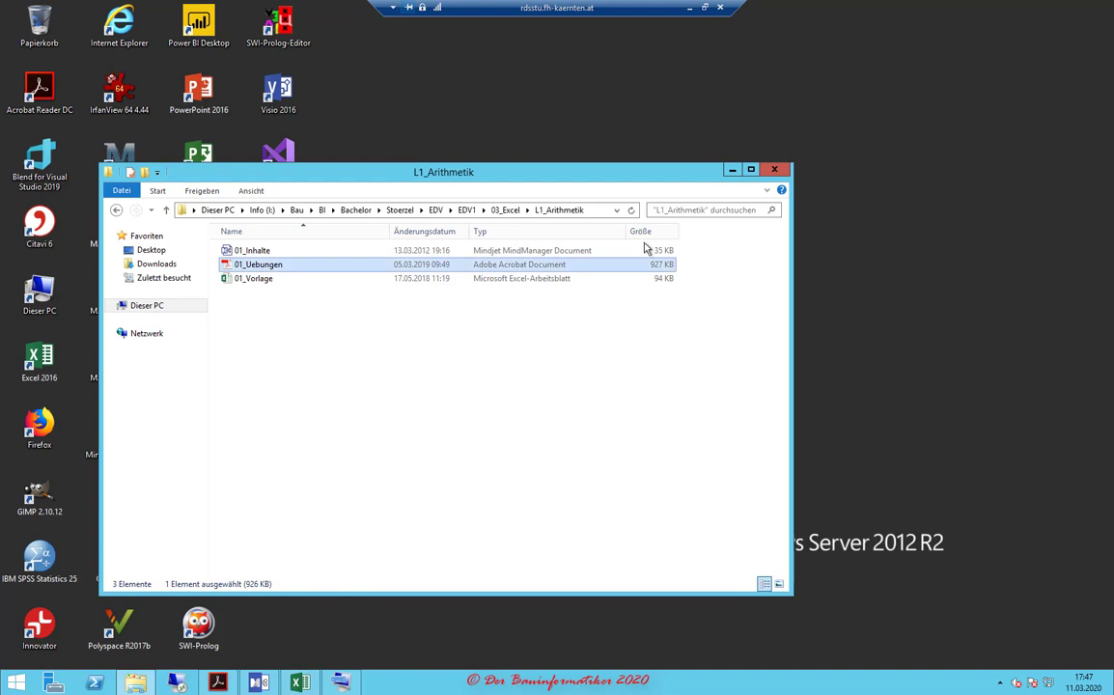
{"action": "left_click", "coordinate": [95, 683]}
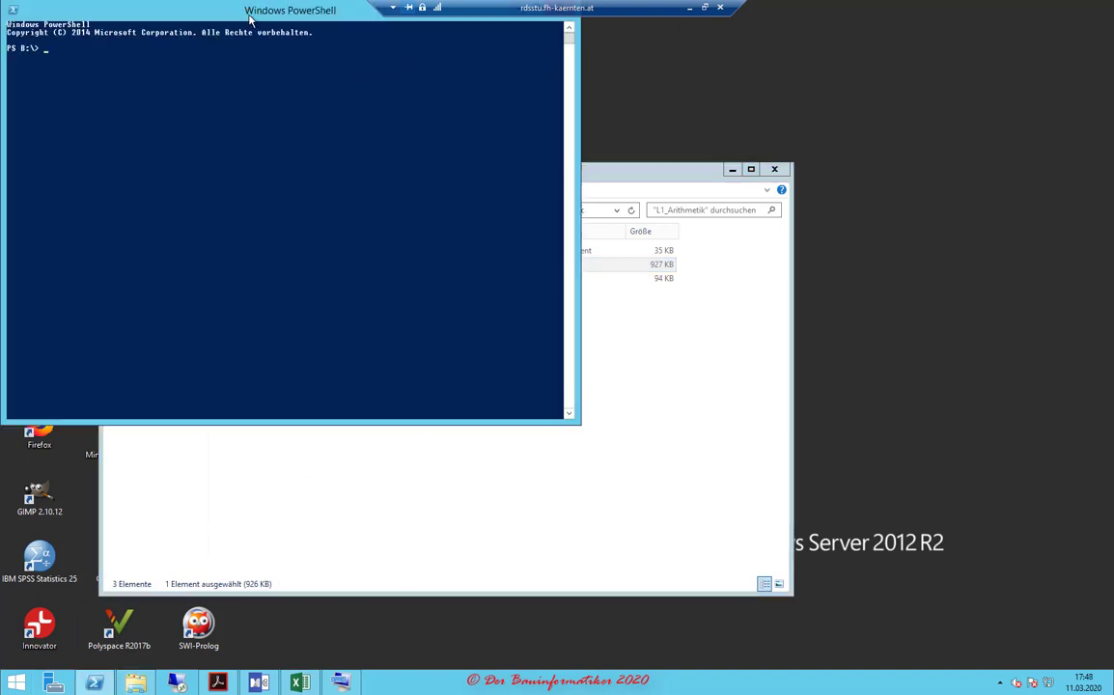
{"action": "left_click_drag", "start_coordinate": [249, 17], "coordinate": [308, 124]}
- Minimize PowerShell and launch Bildschirmlupe via a Start screen search for 'lupe'
{"action": "left_click", "coordinate": [580, 117]}
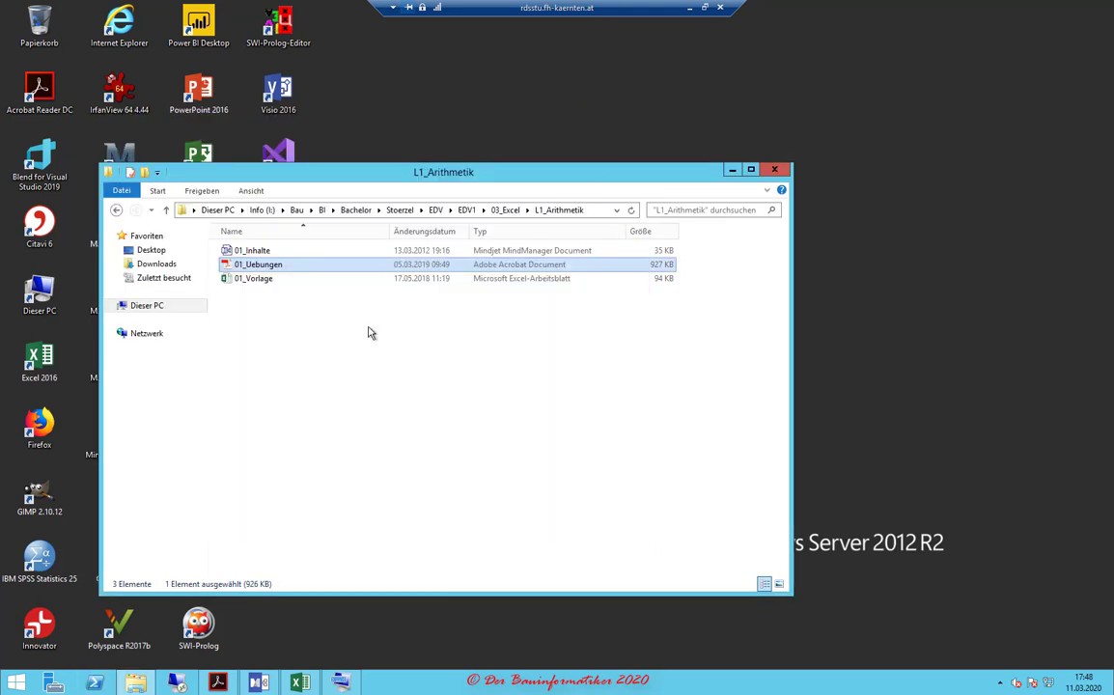
{"action": "left_click", "coordinate": [14, 683]}
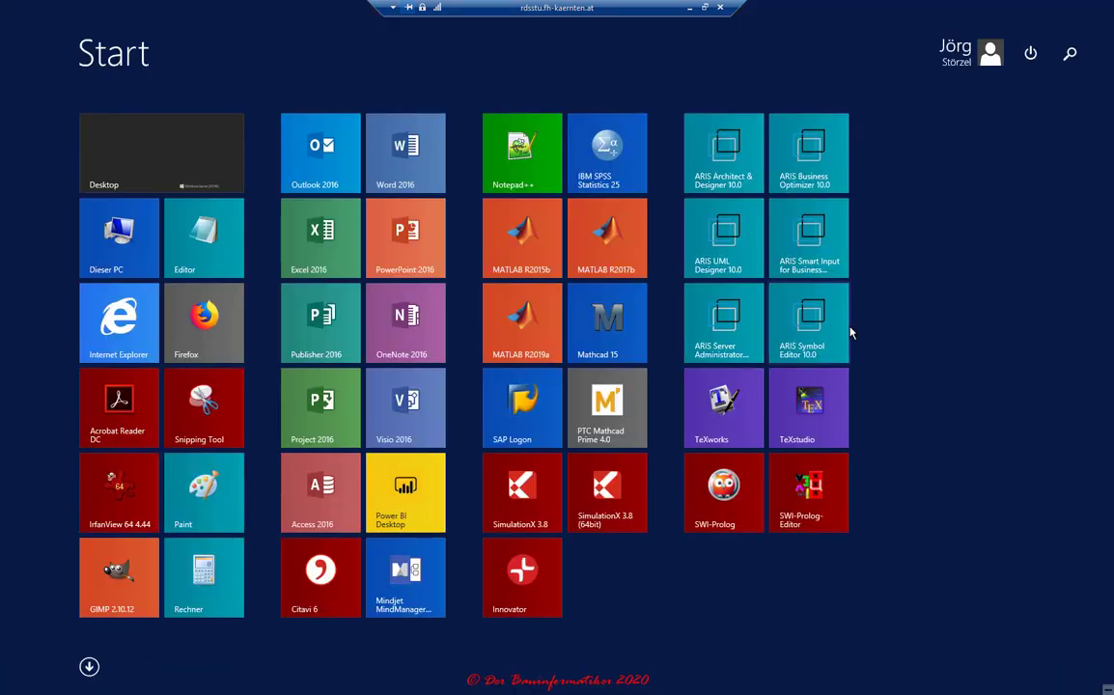
{"action": "left_click", "coordinate": [1070, 54]}
{"action": "type", "text": "l"}
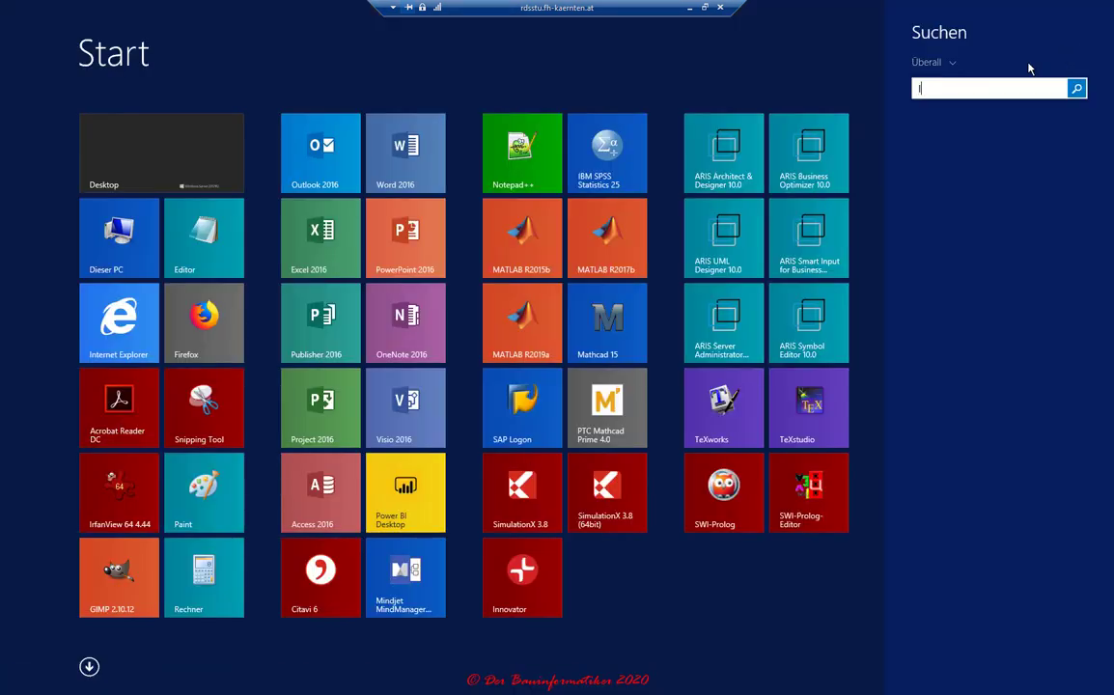
{"action": "type", "text": "upe"}
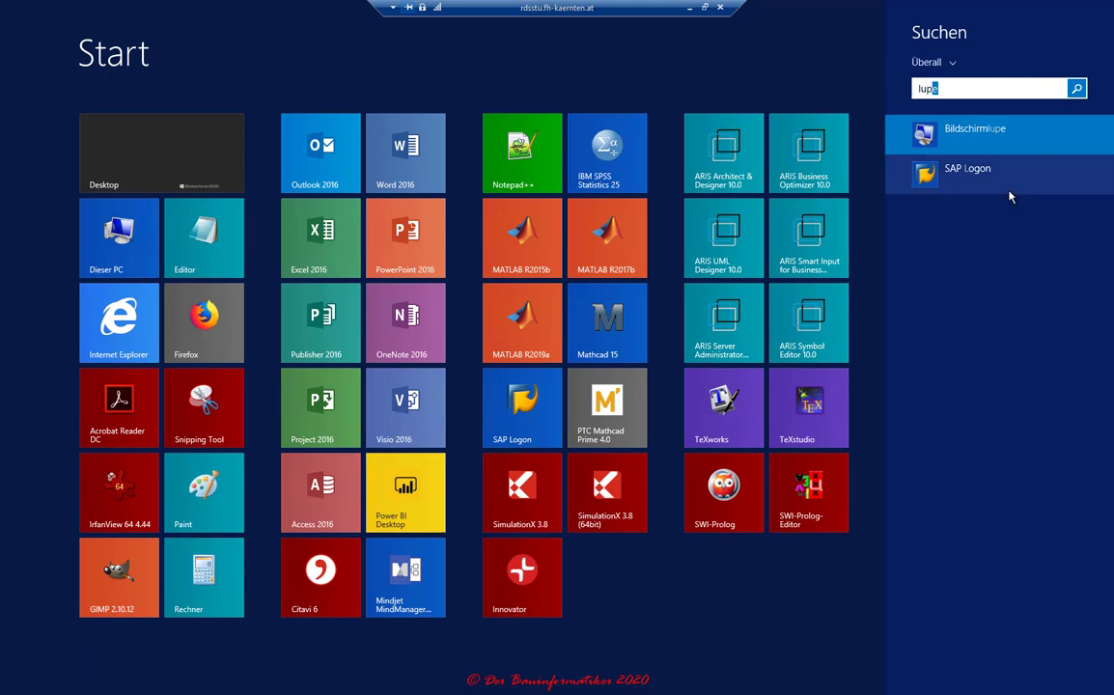
{"action": "left_click", "coordinate": [993, 133]}
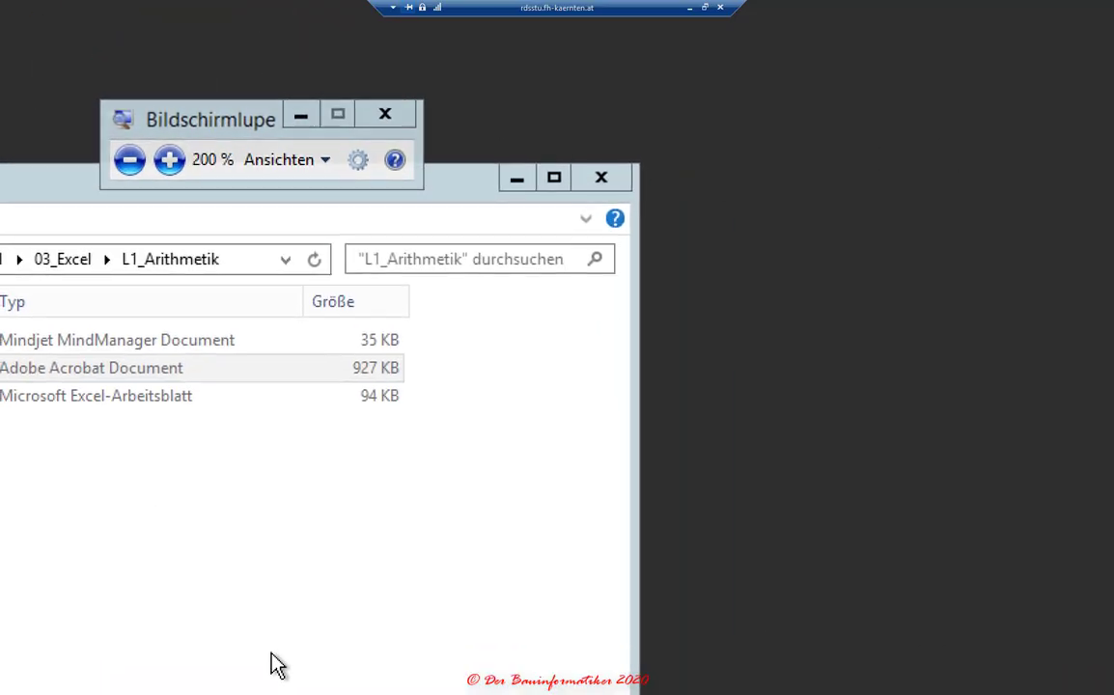
{"action": "mouse_move", "coordinate": [39, 680]}
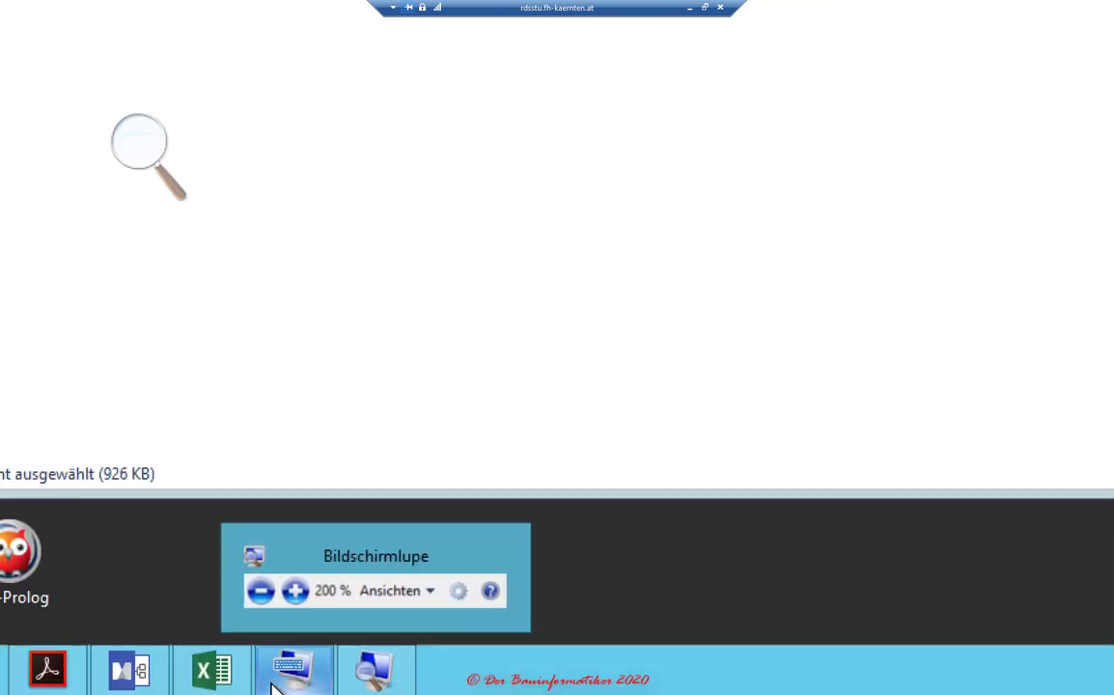
- Back in Excel, delete and retype the $ before F in F8's formula, leaving =D8*E8*$F3
{"action": "left_click", "coordinate": [211, 681]}
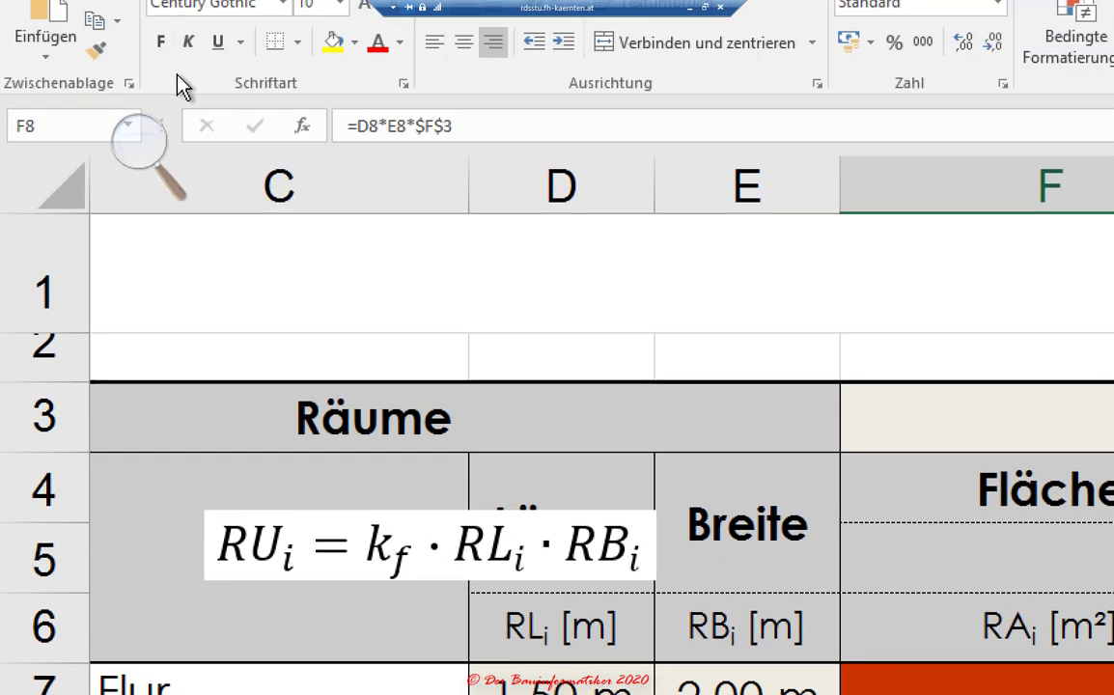
{"action": "left_click", "coordinate": [468, 122]}
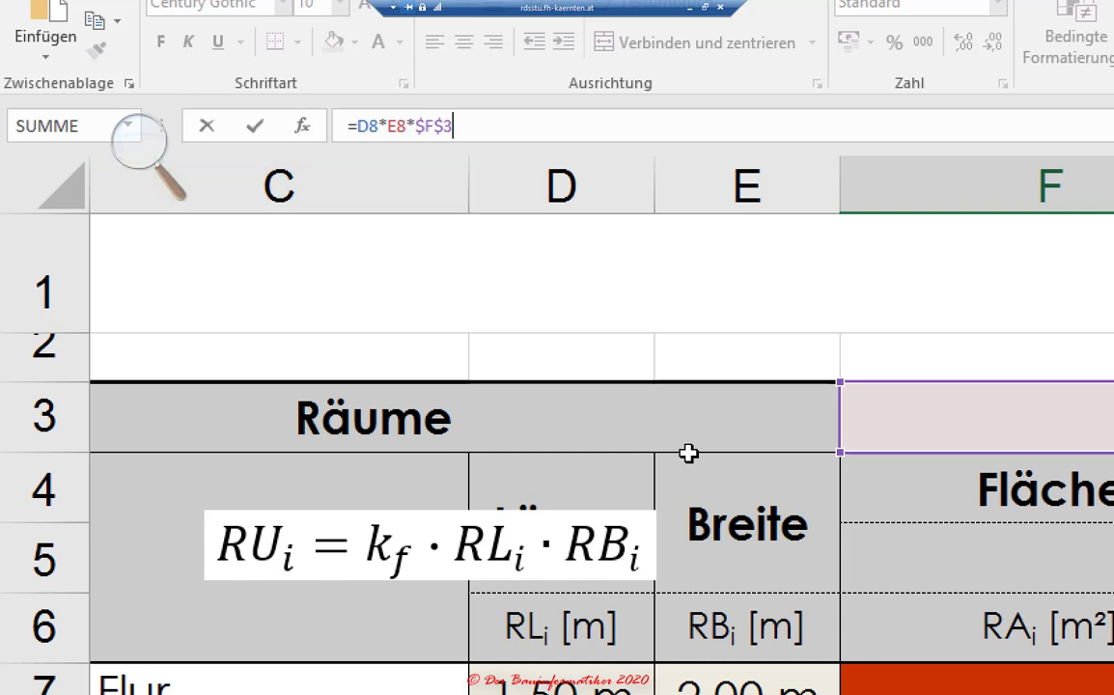
{"action": "left_click", "coordinate": [424, 126]}
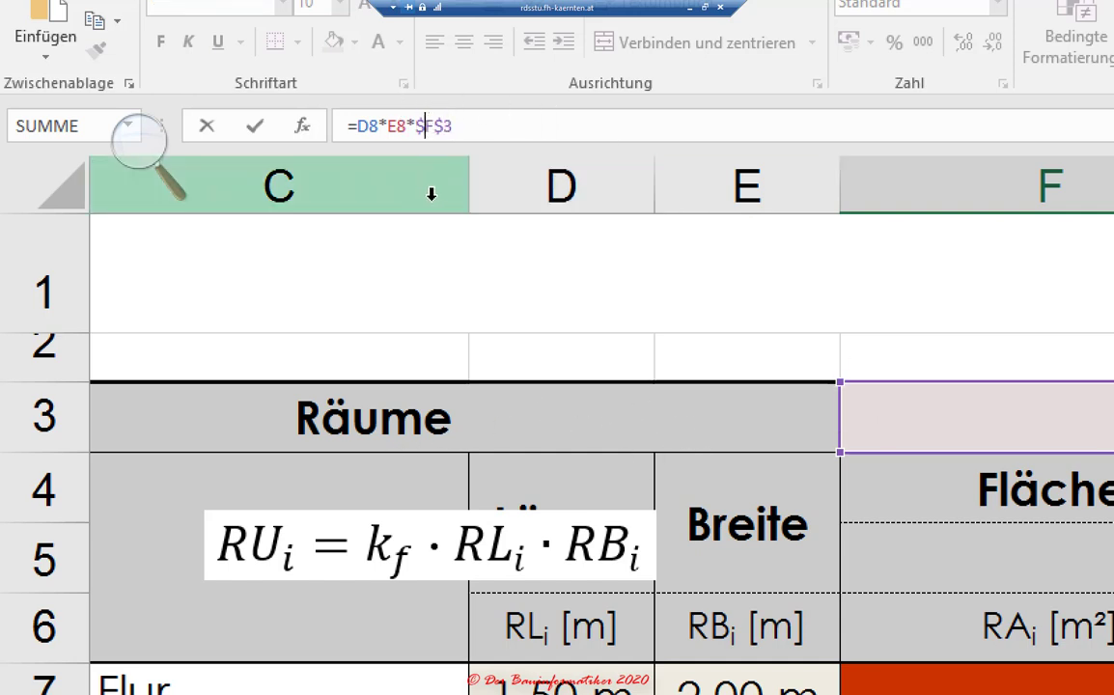
{"action": "key", "text": "BackSpace"}
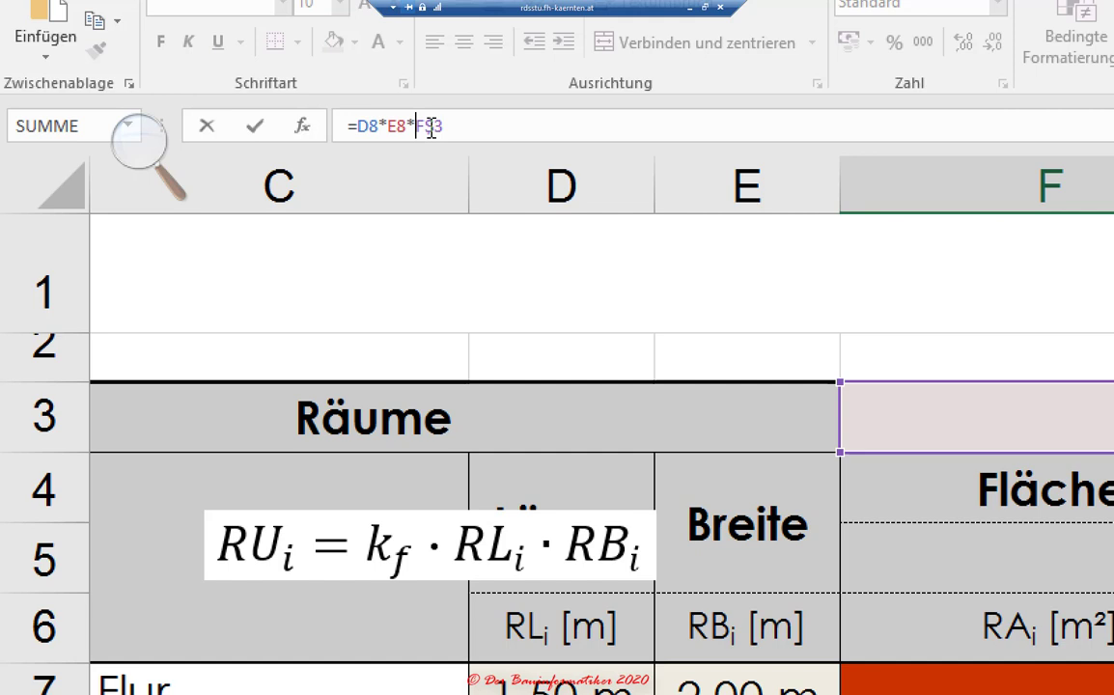
{"action": "type", "text": "$"}
{"action": "left_click", "coordinate": [434, 126]}
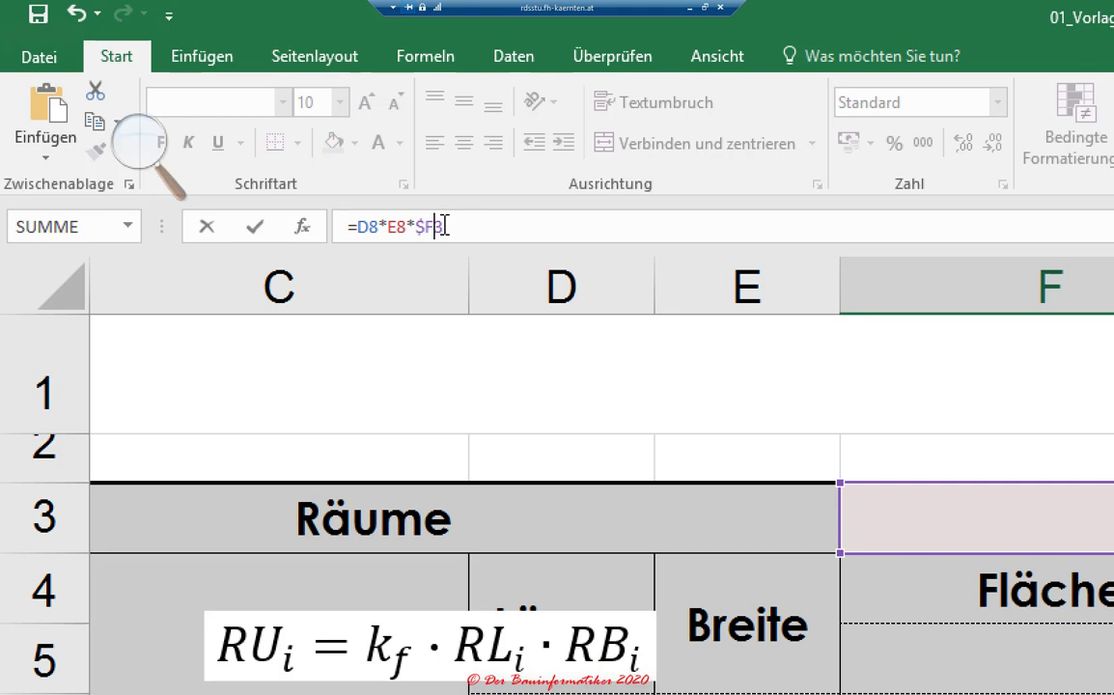
- Cycle the F3 reference types until F8 reads =D8*E8*$F$3 and commit it
{"action": "key", "text": "F4"}
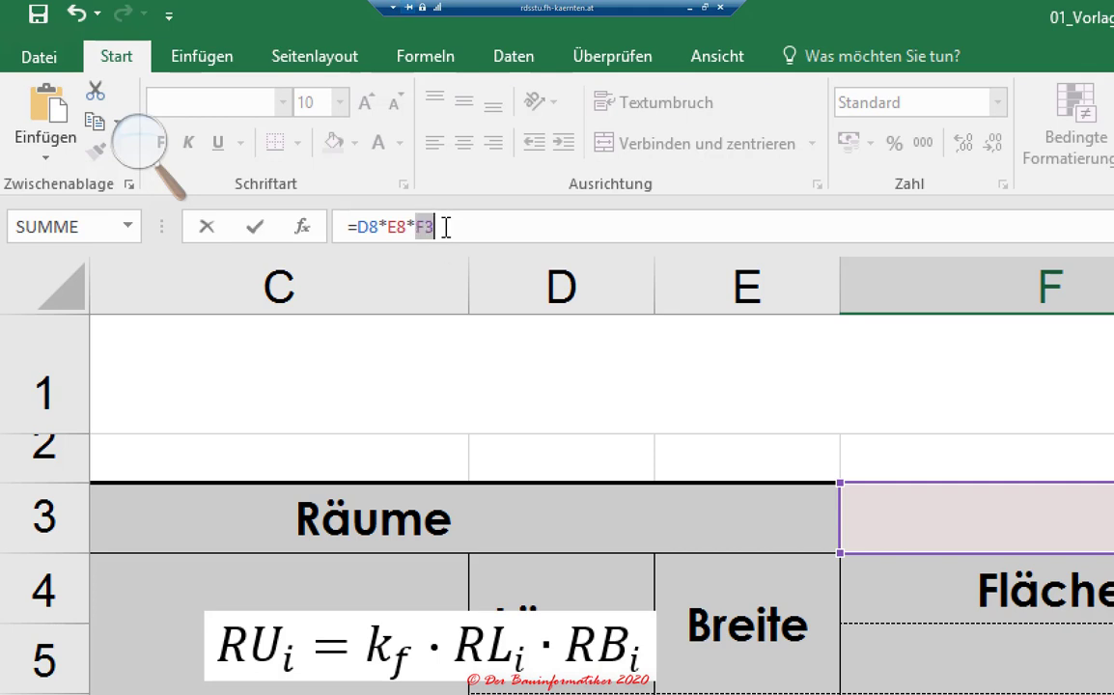
{"action": "key", "text": "F4"}
{"action": "key", "text": "F4"}
{"action": "key", "text": "F4"}
{"action": "key", "text": "F4"}
{"action": "left_click", "coordinate": [469, 227]}
{"action": "double_click", "coordinate": [455, 226]}
{"action": "key", "text": "F4"}
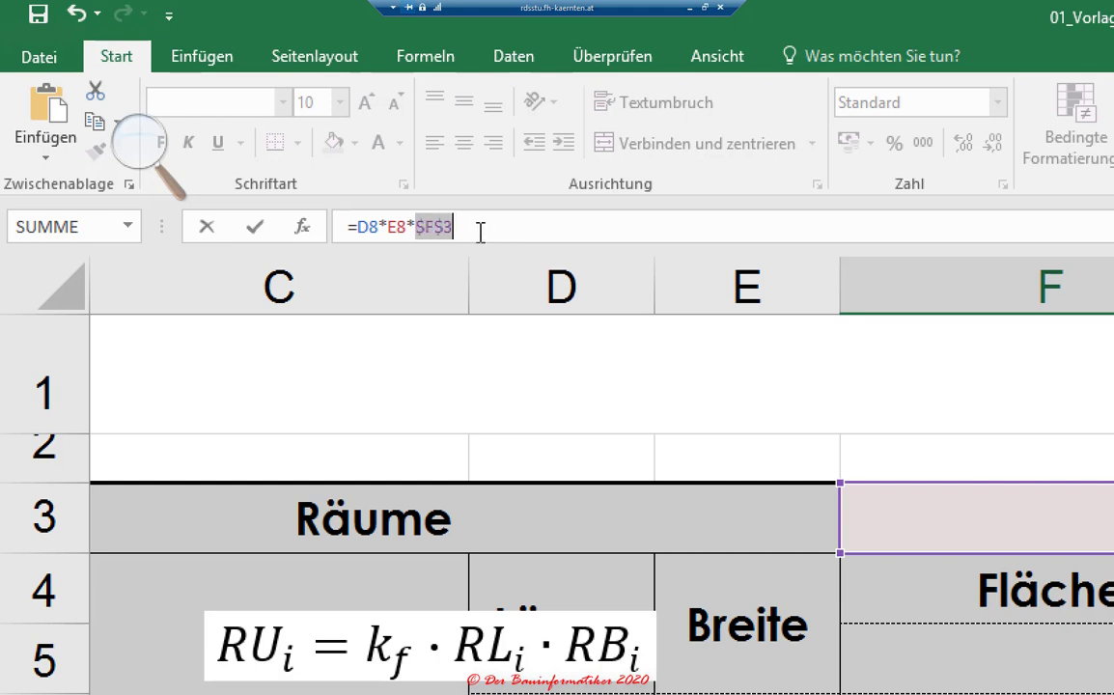
{"action": "key", "text": "F4"}
{"action": "key", "text": "F4"}
{"action": "key", "text": "F4"}
{"action": "key", "text": "F4"}
{"action": "key", "text": "Return"}
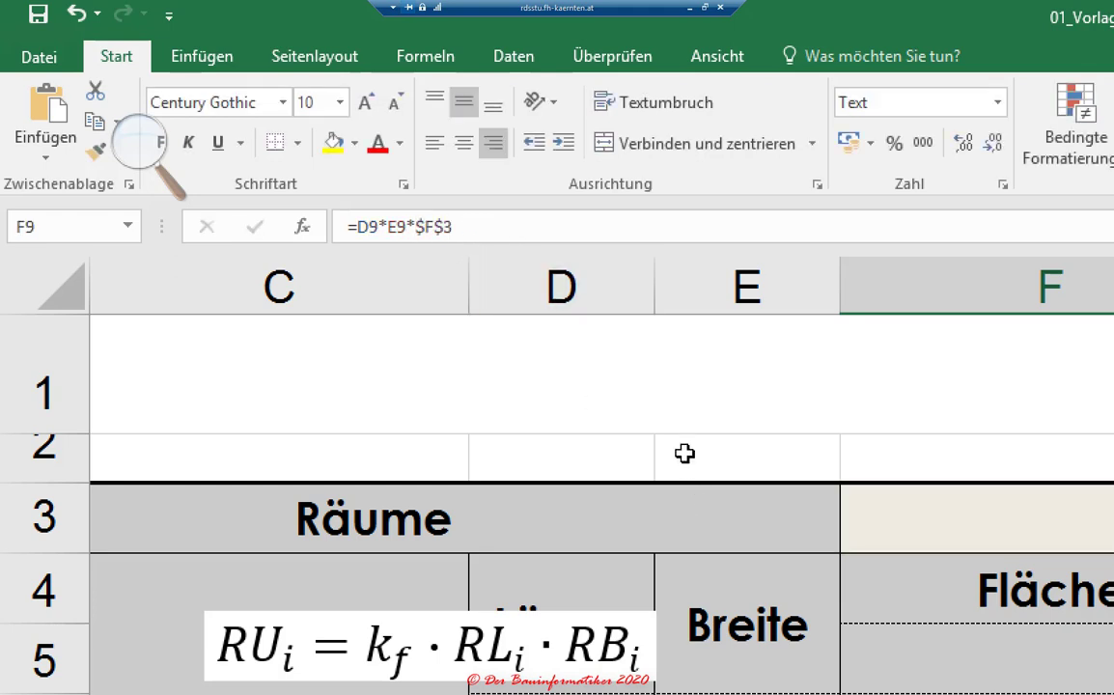
{"action": "left_click", "coordinate": [149, 145]}
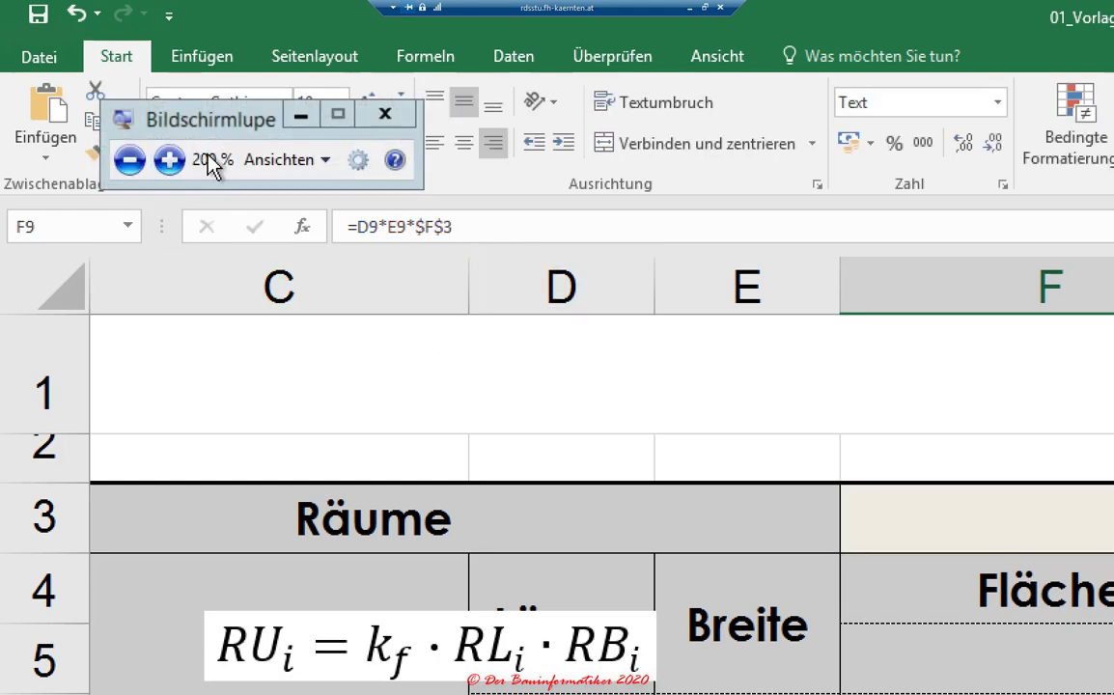
- Restore normal magnification and cancel a first =2* attempt in G7
{"action": "left_click", "coordinate": [132, 159]}
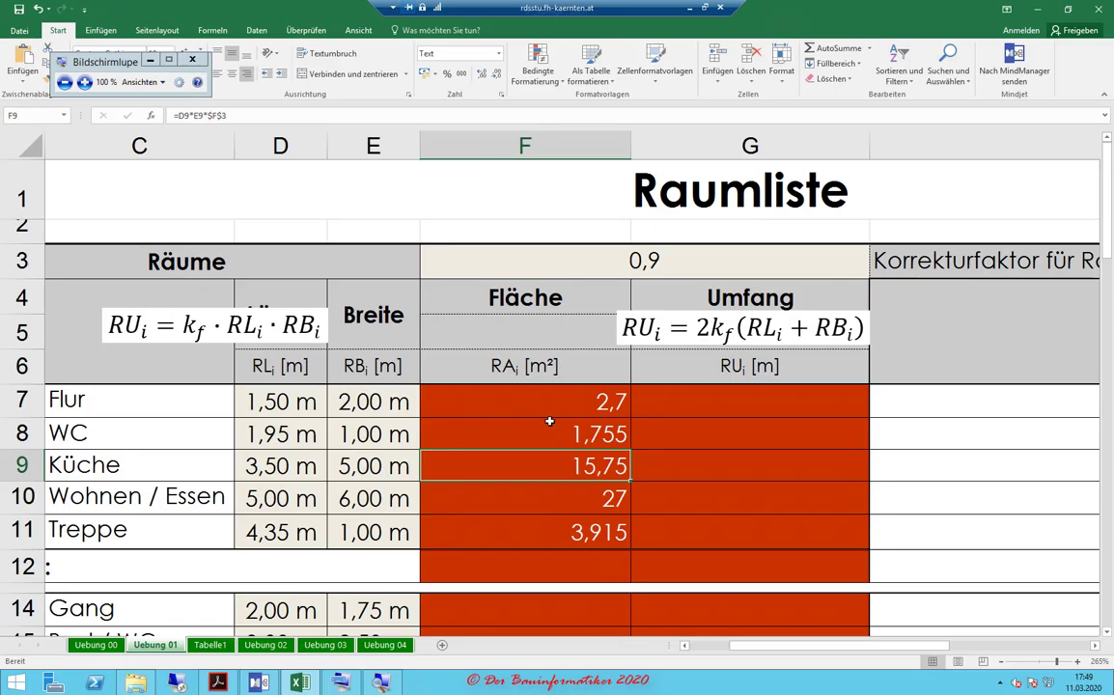
{"action": "left_click", "coordinate": [666, 401]}
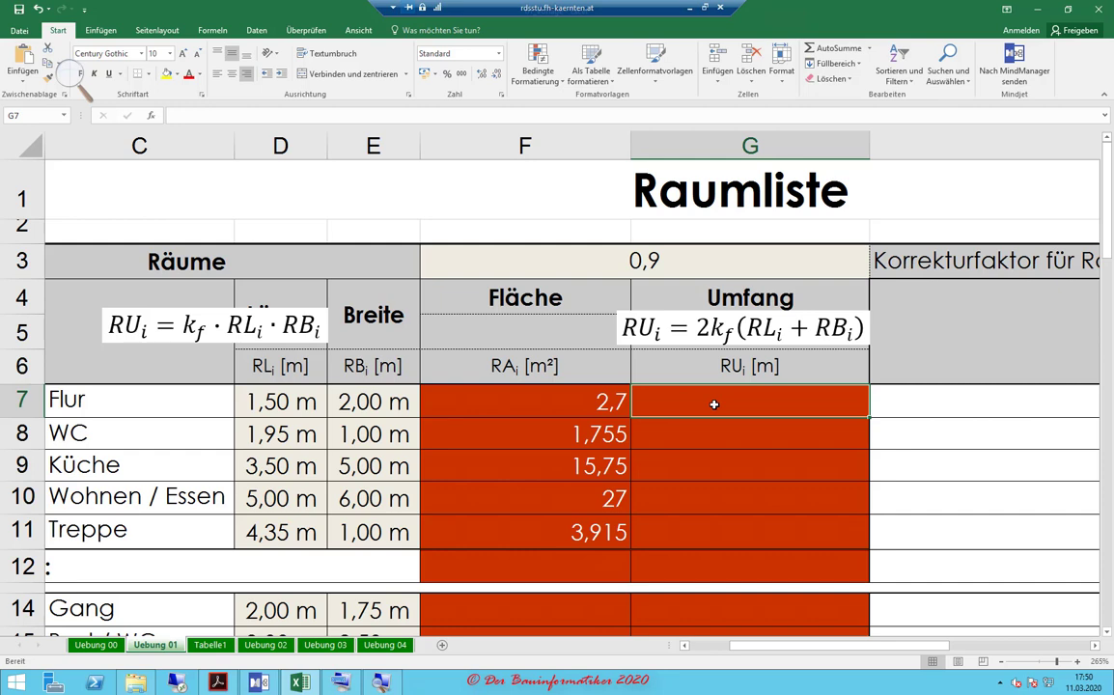
{"action": "type", "text": "="}
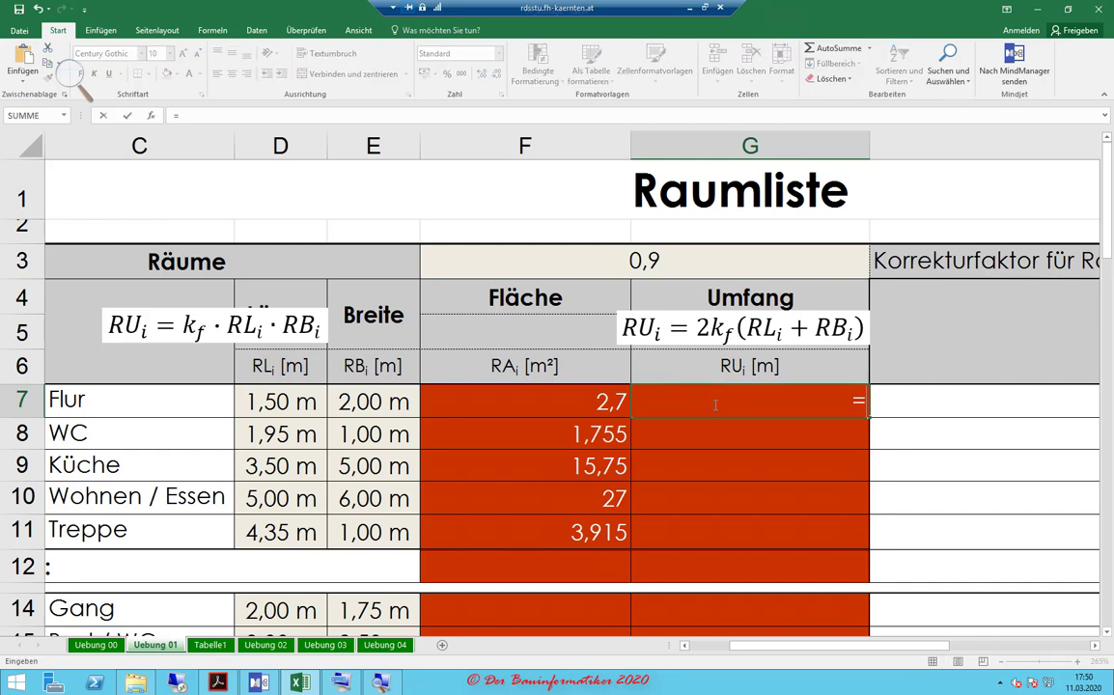
{"action": "type", "text": "2*"}
{"action": "key", "text": "Escape"}
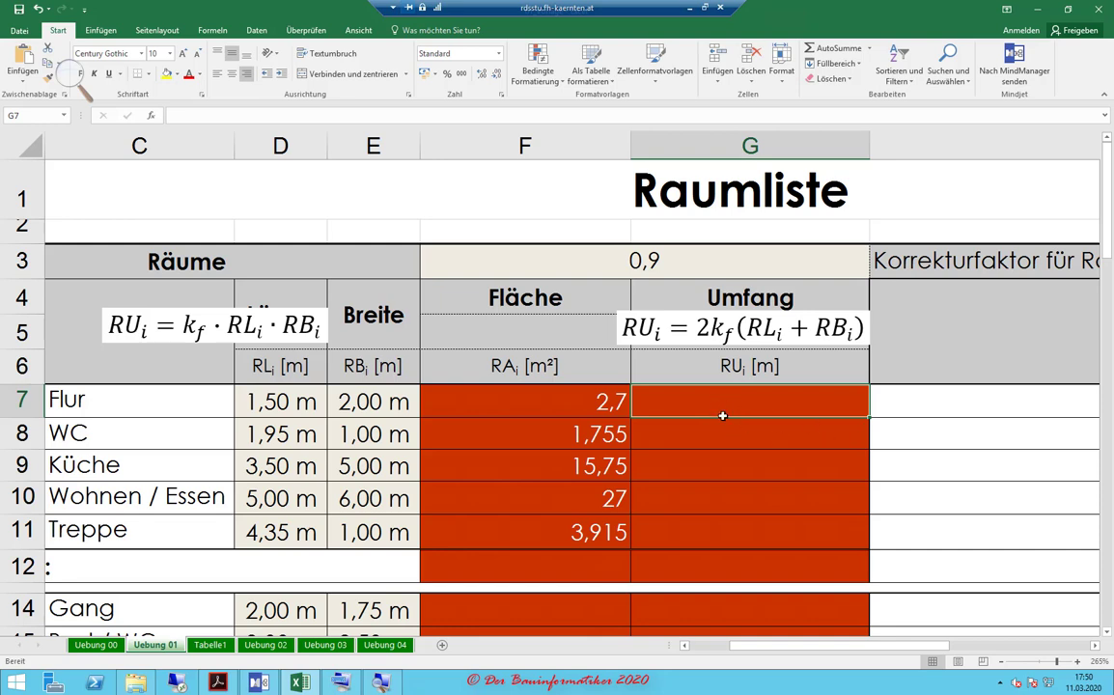
- Enter =2*$F$3*(D7+E7) into G7:G11 at once, giving 6,3 through 9,63
{"action": "left_click_drag", "start_coordinate": [723, 415], "coordinate": [727, 522]}
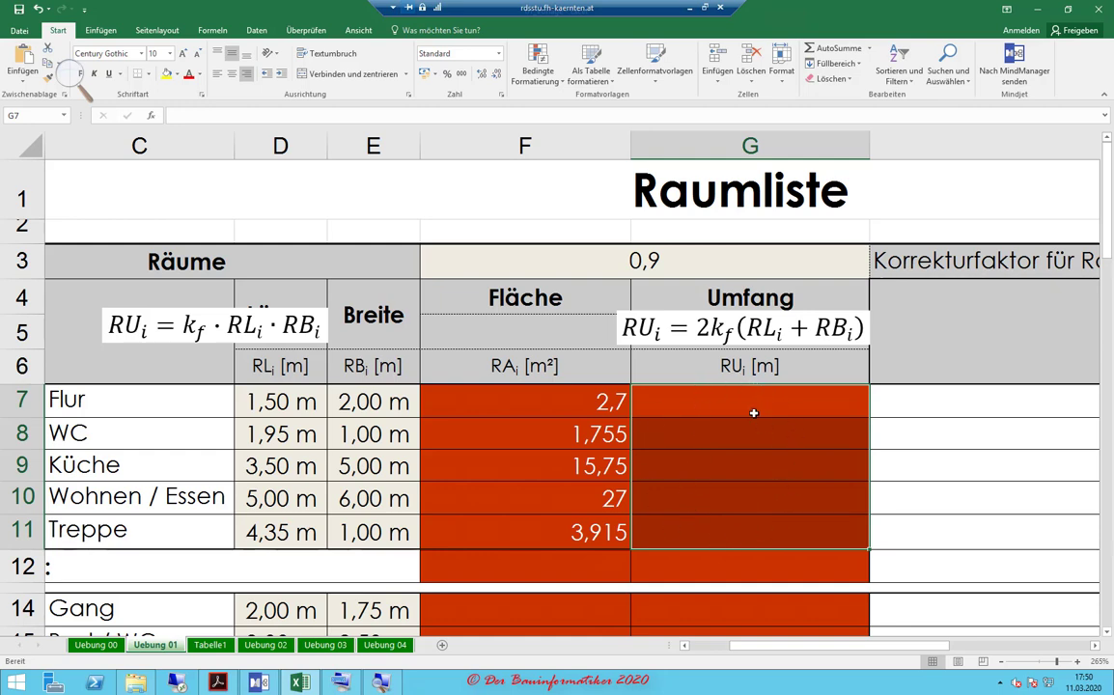
{"action": "type", "text": "="}
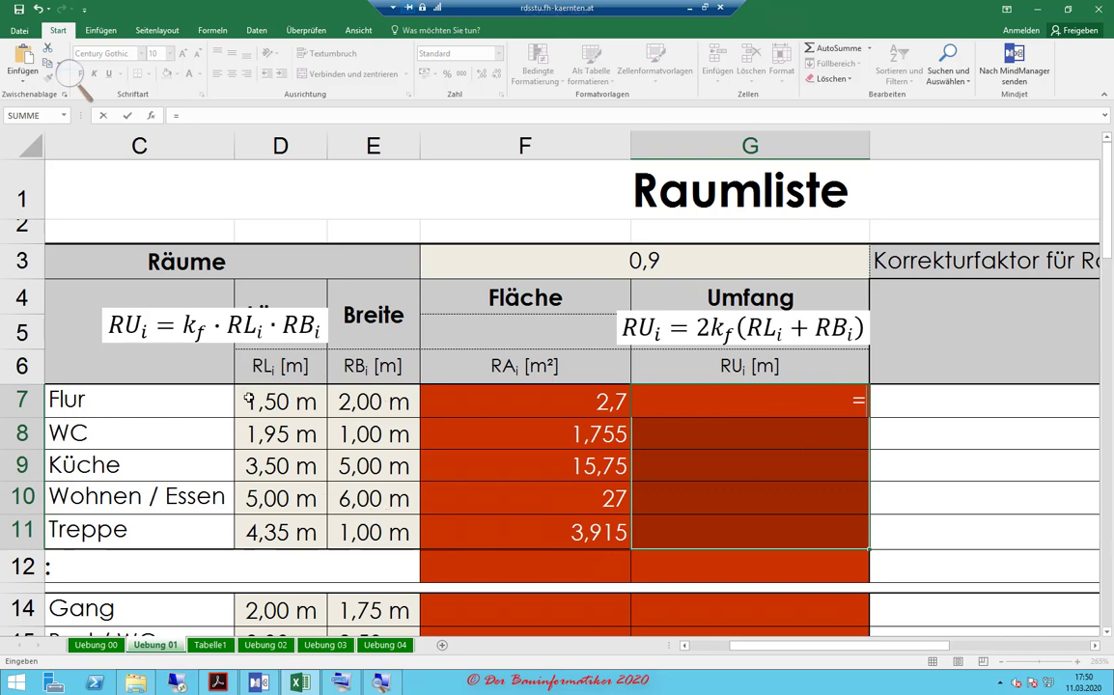
{"action": "type", "text": "2"}
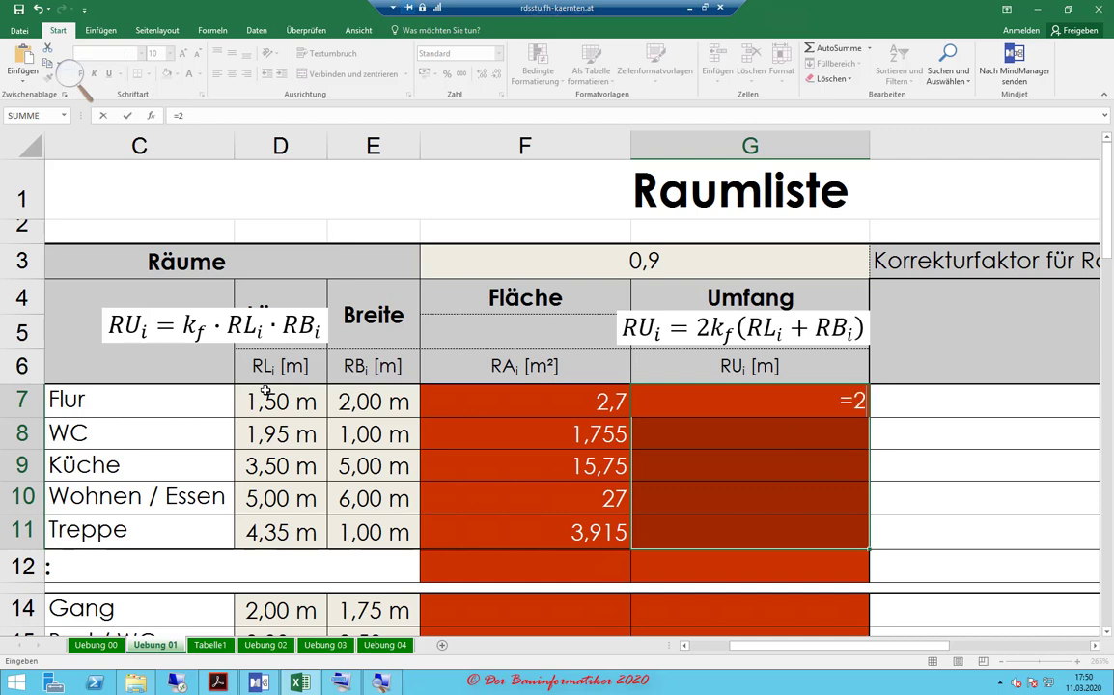
{"action": "type", "text": "*"}
{"action": "left_click", "coordinate": [637, 261]}
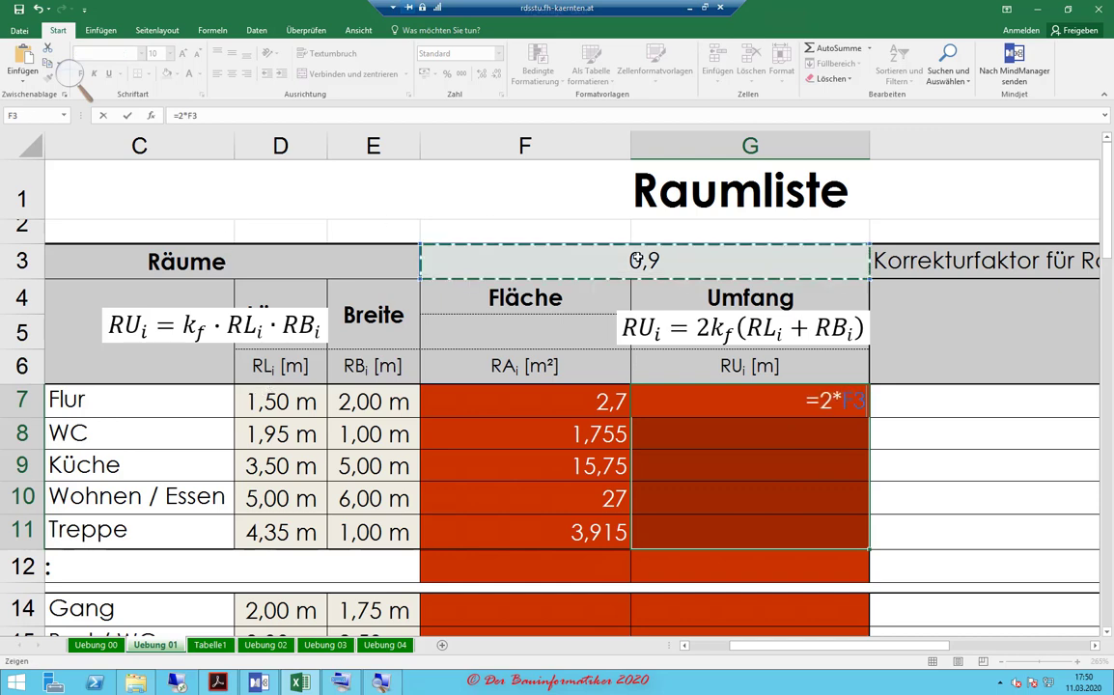
{"action": "key", "text": "F4"}
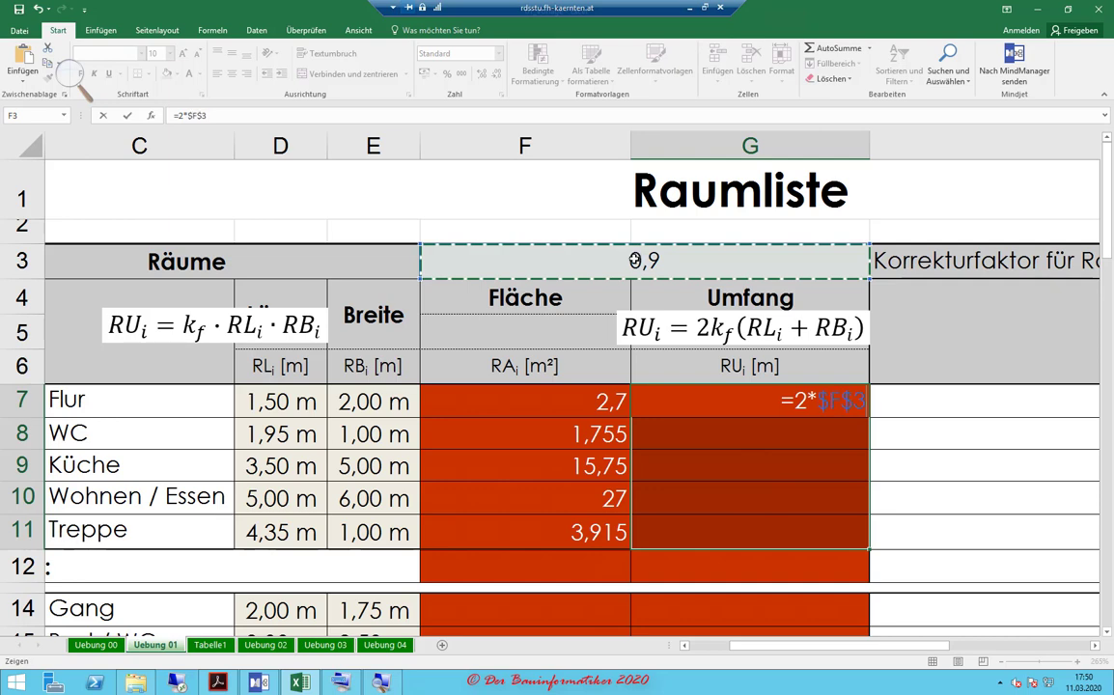
{"action": "type", "text": "*"}
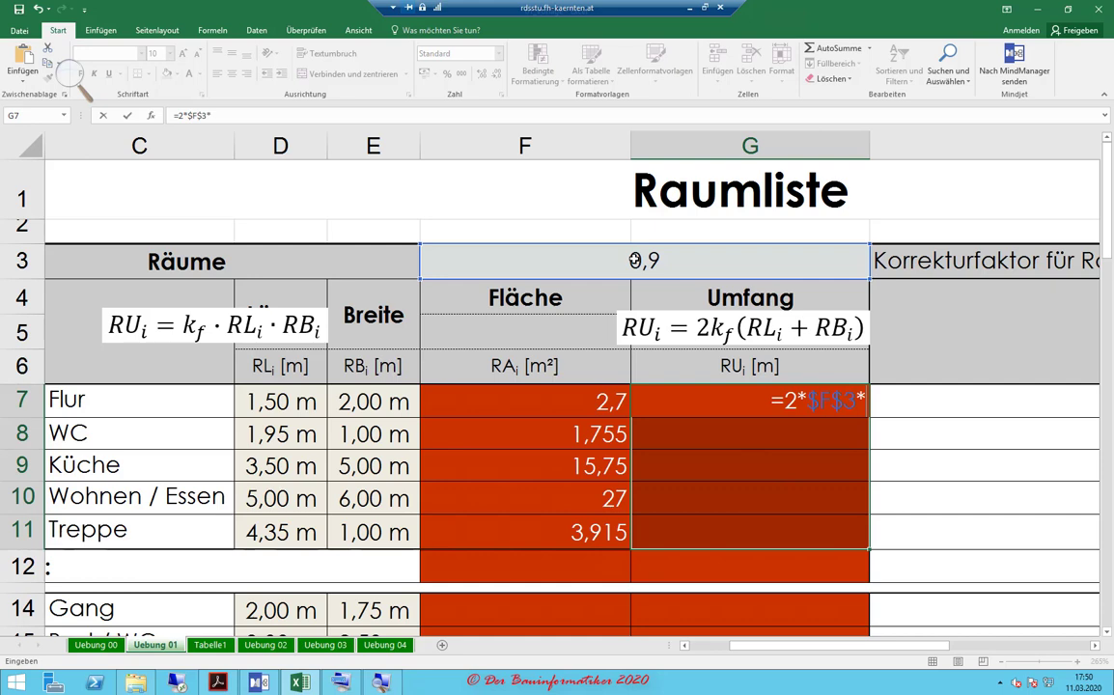
{"action": "type", "text": "("}
{"action": "left_click", "coordinate": [261, 405]}
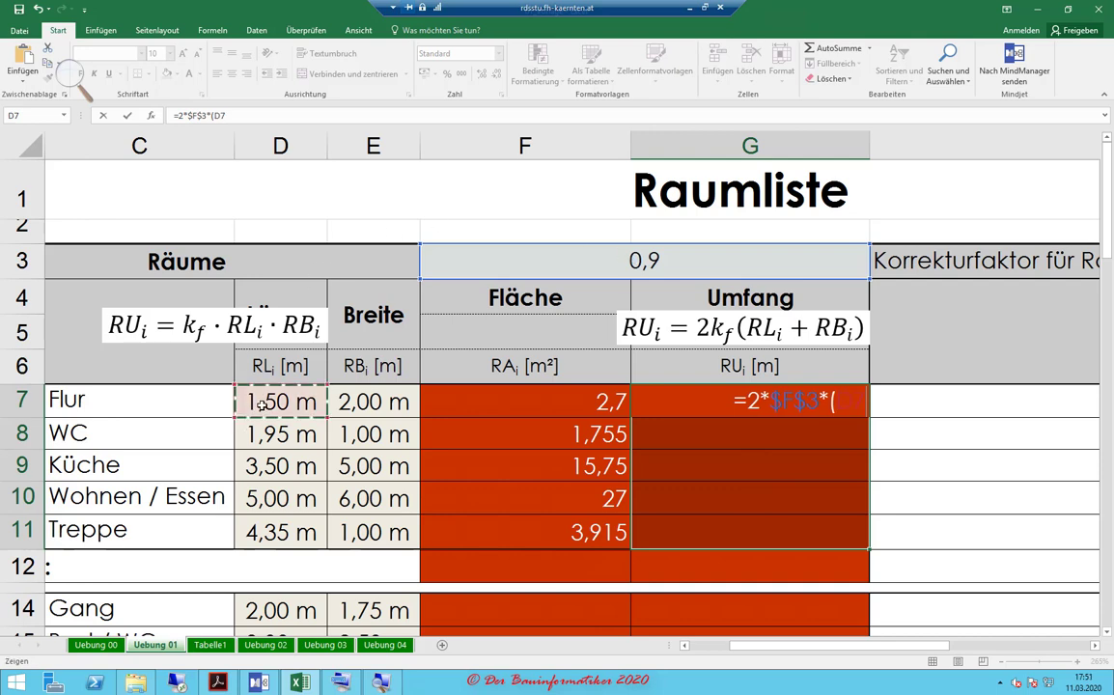
{"action": "type", "text": "+"}
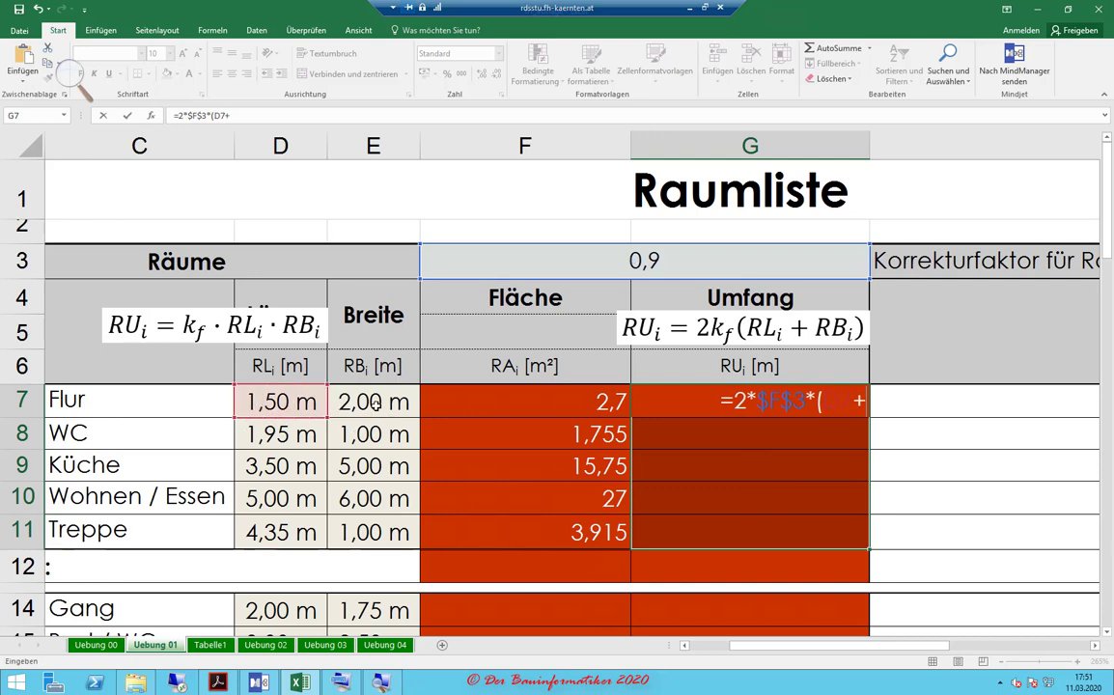
{"action": "left_click", "coordinate": [376, 405]}
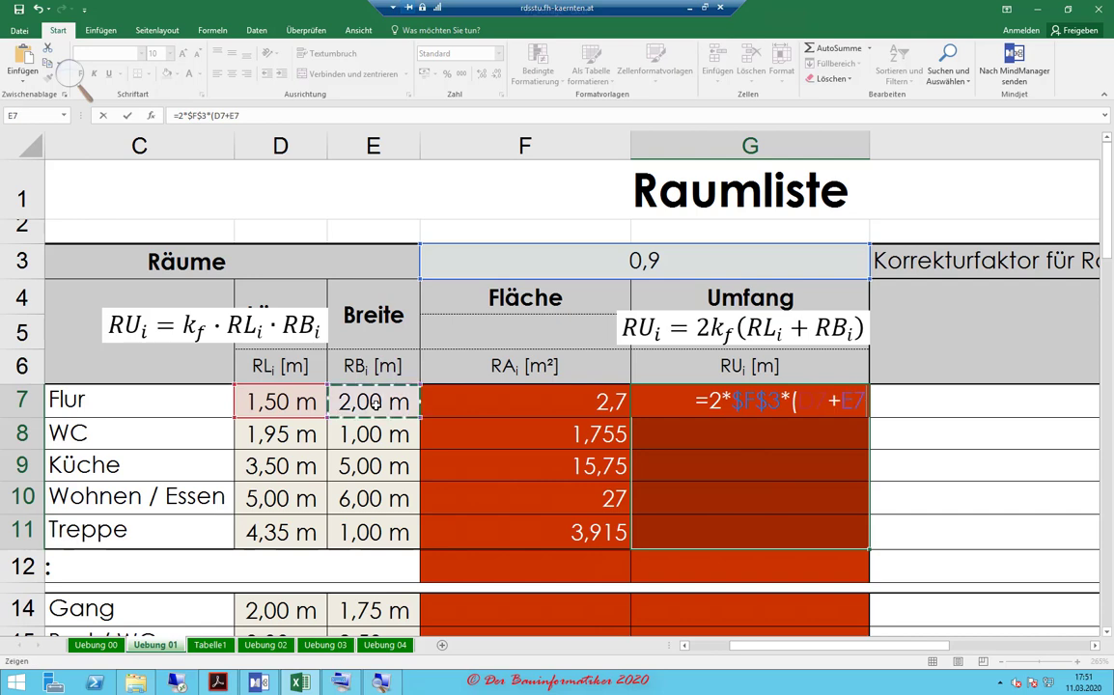
{"action": "type", "text": ")"}
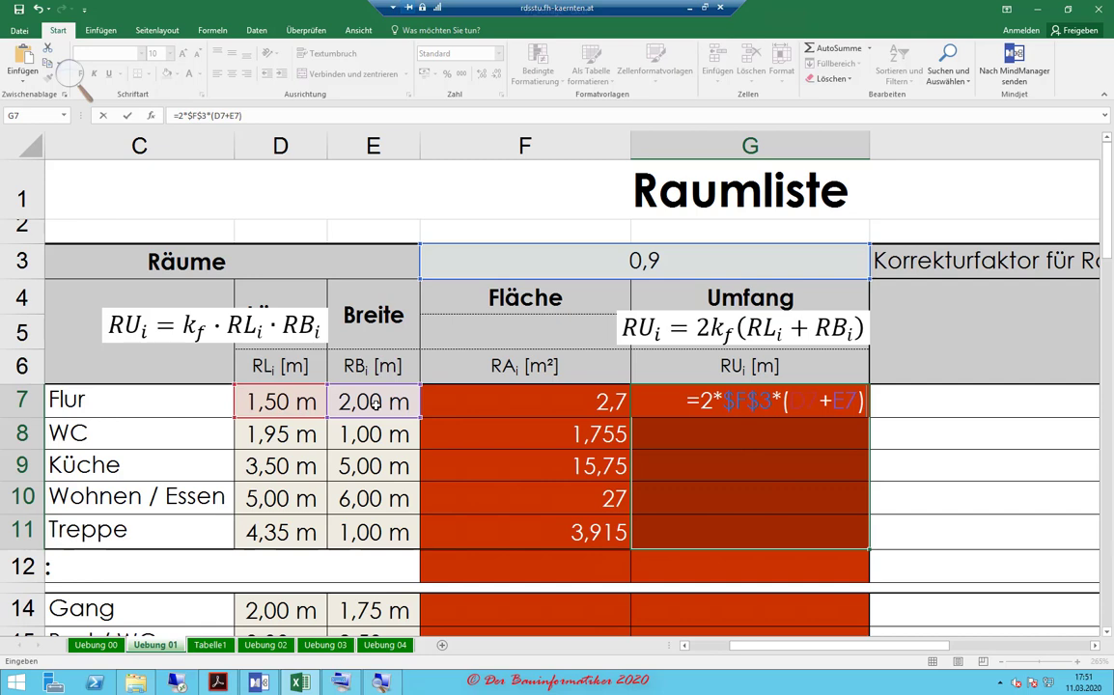
{"action": "key", "text": "ctrl+Return"}
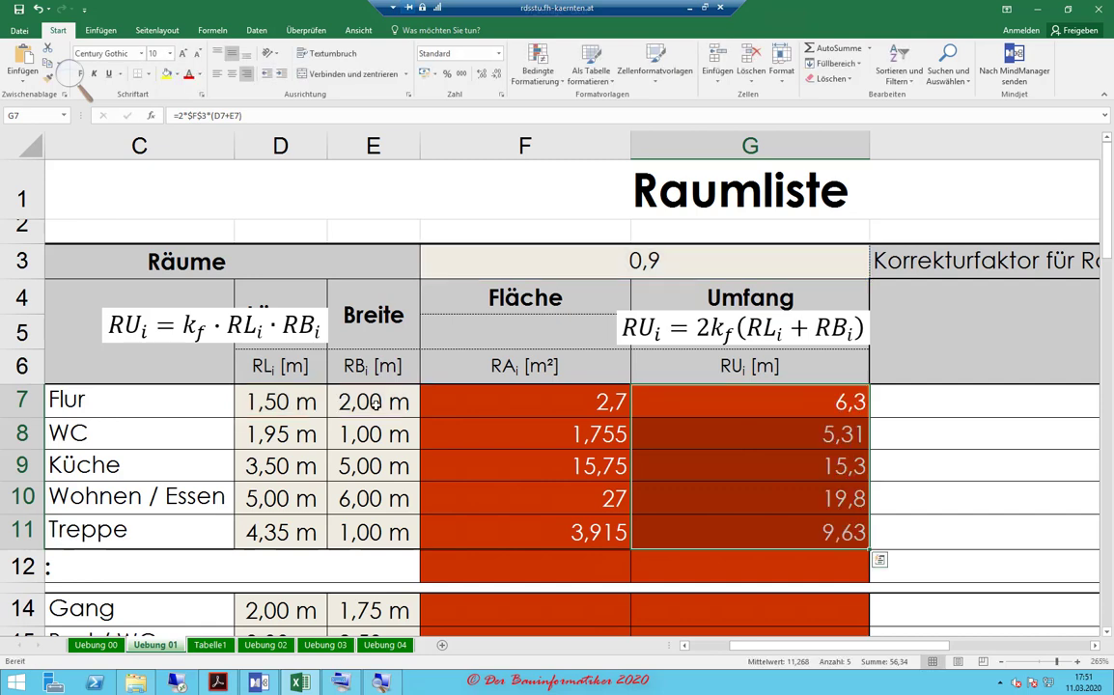
- Check the copied perimeter formulas in G7 to G11
{"action": "left_click", "coordinate": [798, 516]}
{"action": "left_click", "coordinate": [800, 411]}
{"action": "left_click", "coordinate": [772, 466]}
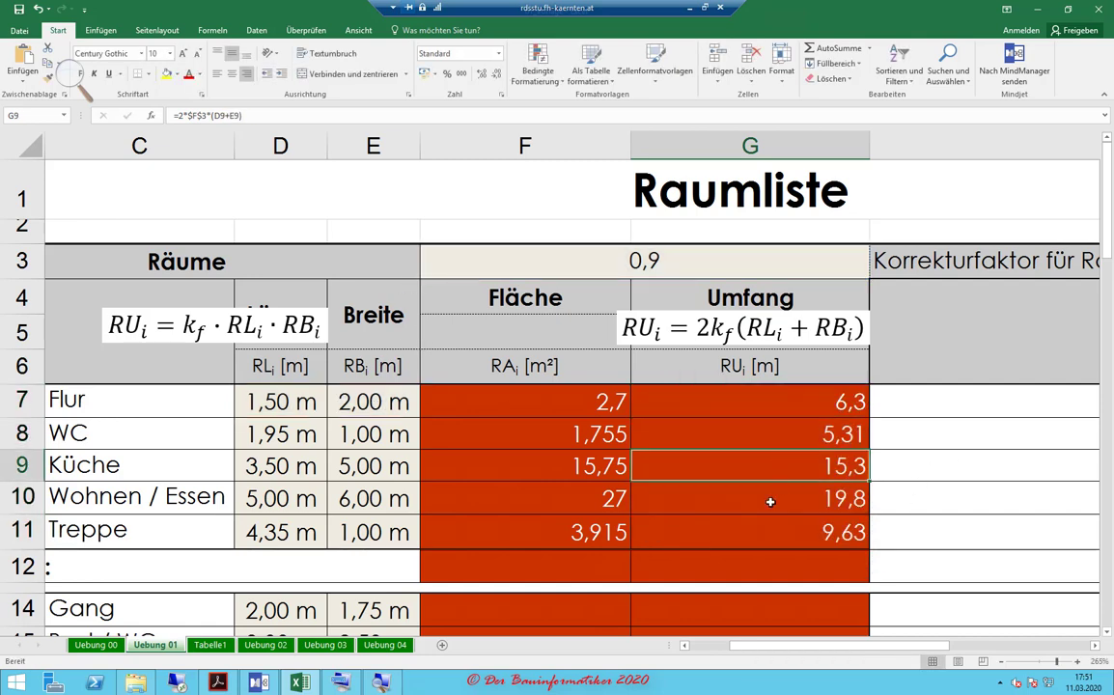
{"action": "left_click", "coordinate": [733, 517]}
{"action": "left_click", "coordinate": [733, 521]}
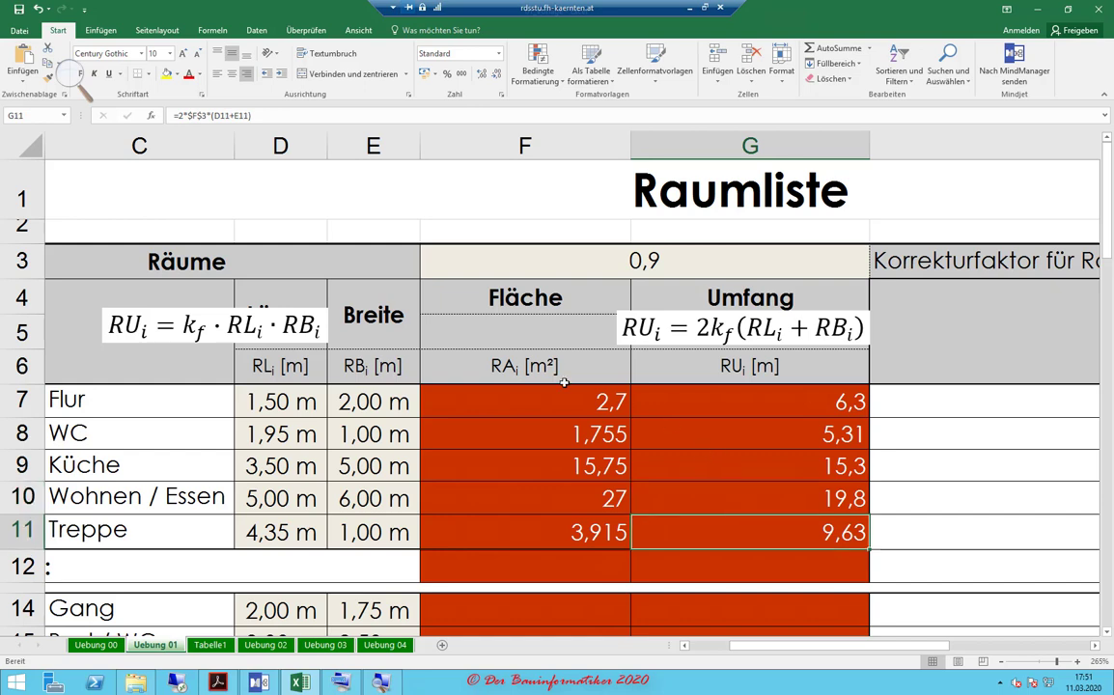
- Format perimeters G7:G11 with custom format 0,00" m", showing 6,30 m to 9,63 m
{"action": "left_click_drag", "start_coordinate": [711, 405], "coordinate": [726, 523]}
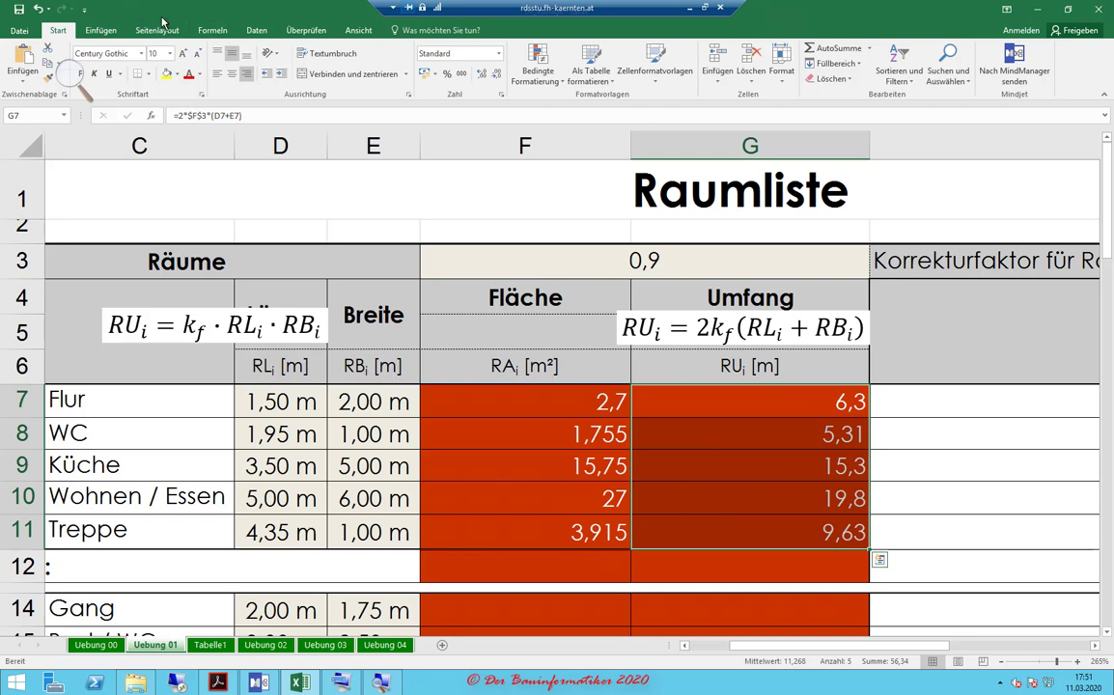
{"action": "left_click", "coordinate": [501, 93]}
{"action": "left_click", "coordinate": [560, 200]}
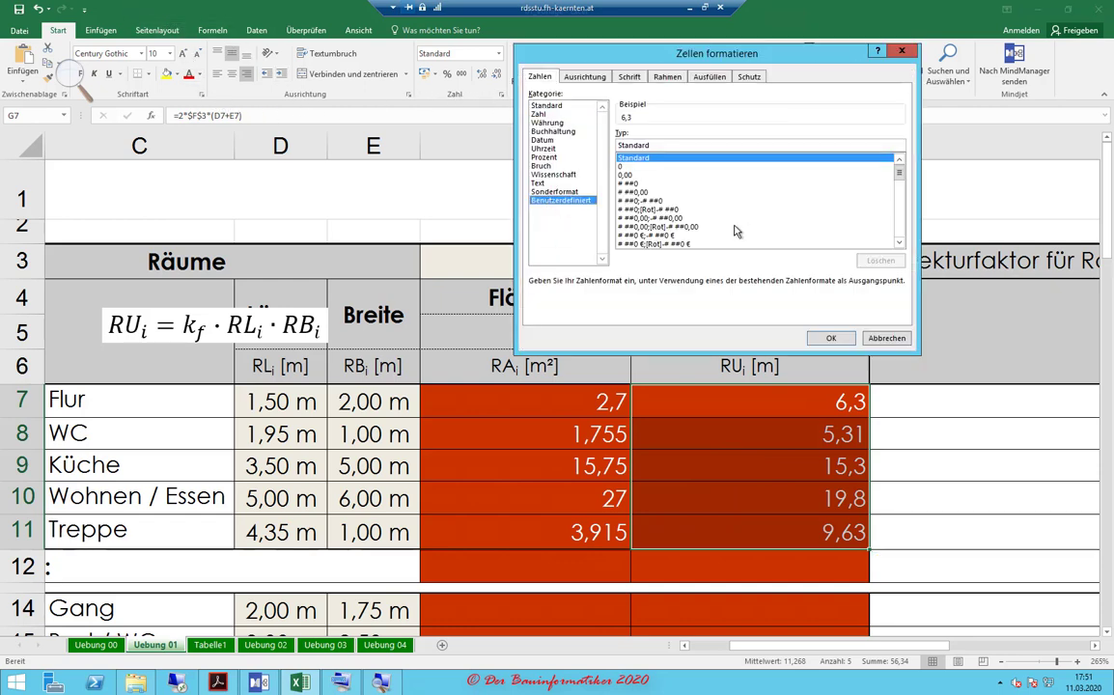
{"action": "left_click_drag", "start_coordinate": [899, 176], "coordinate": [899, 232]}
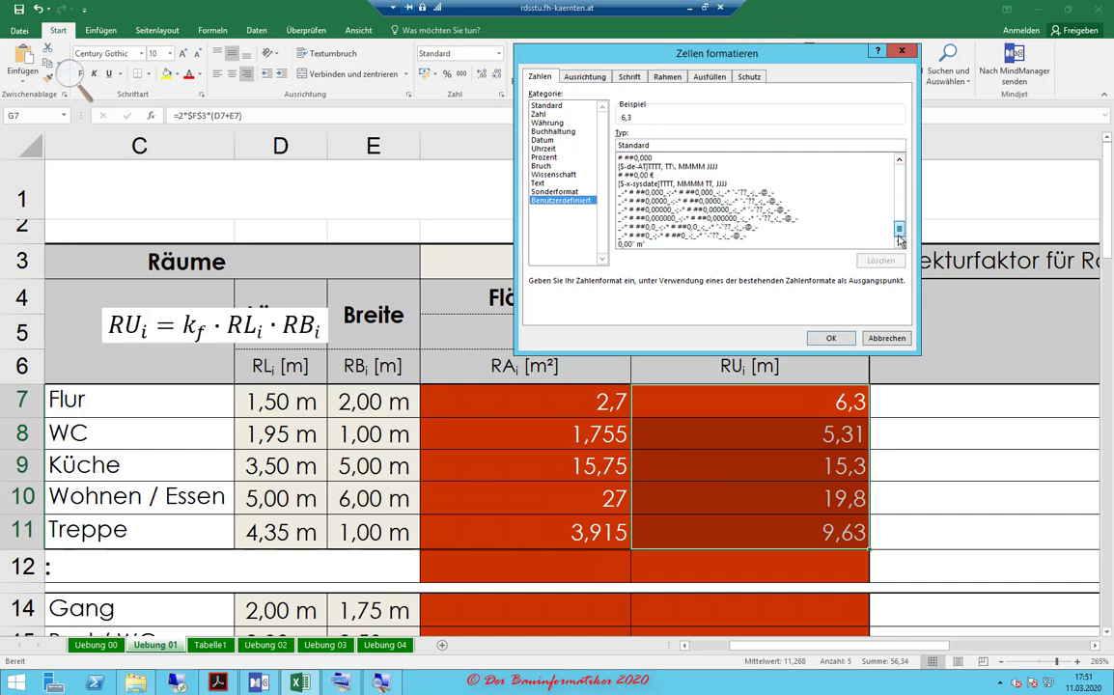
{"action": "left_click", "coordinate": [676, 243]}
{"action": "left_click", "coordinate": [827, 339]}
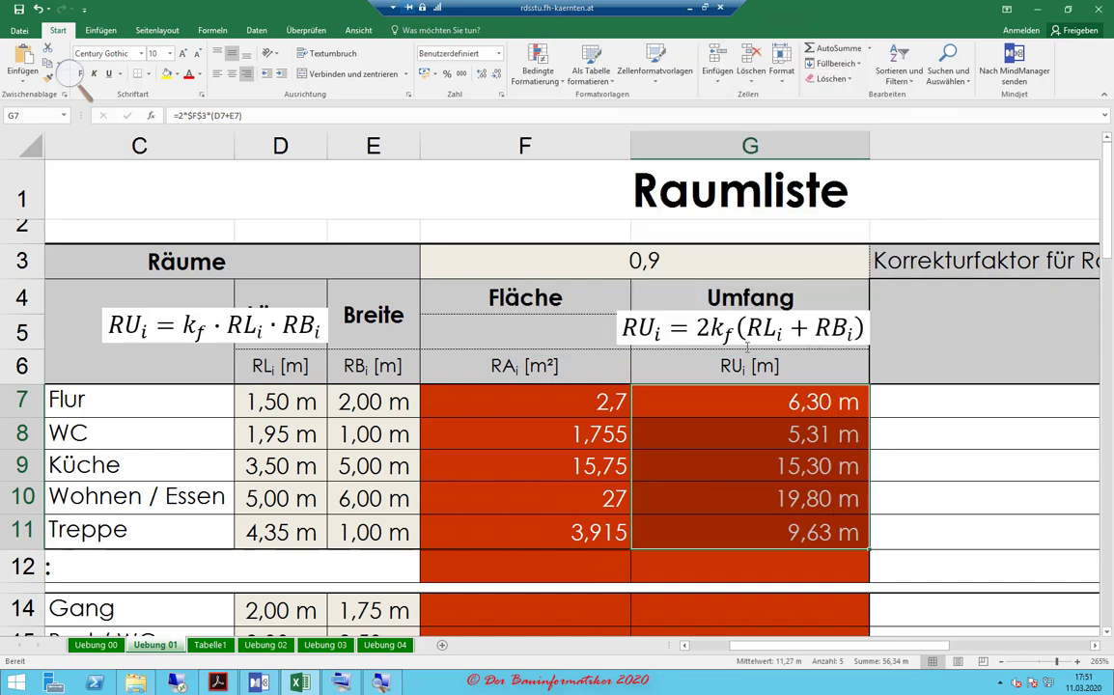
- Select areas F7:F11 and start from the 0,00" m" custom format, magnifying to read it
{"action": "left_click_drag", "start_coordinate": [570, 397], "coordinate": [570, 531]}
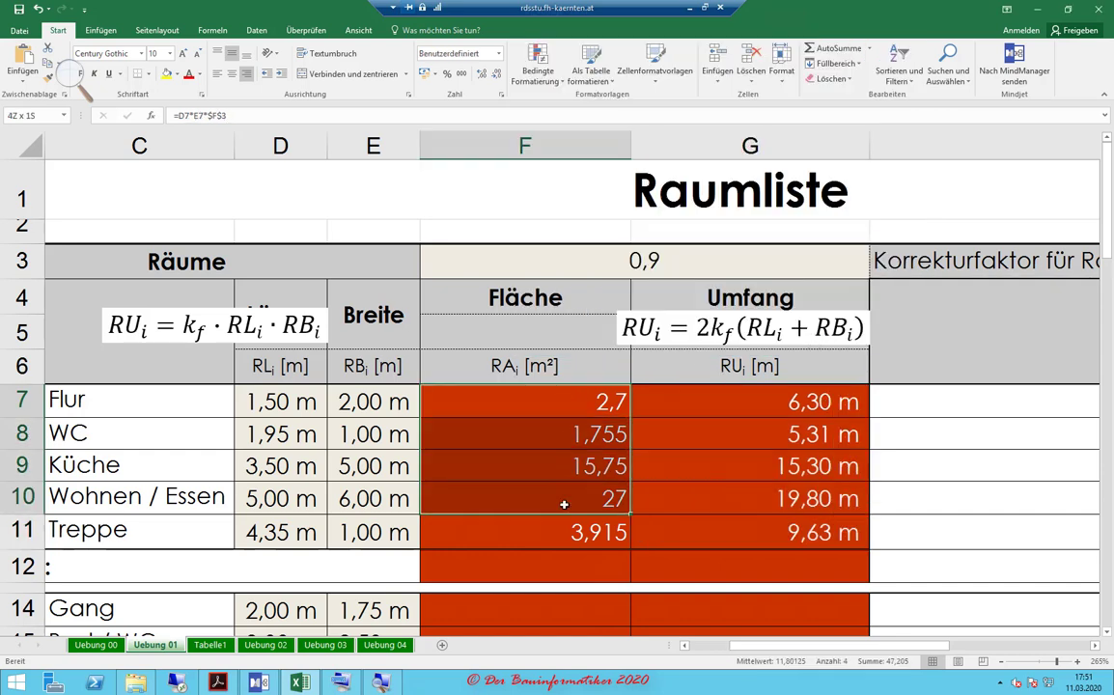
{"action": "left_click", "coordinate": [498, 93]}
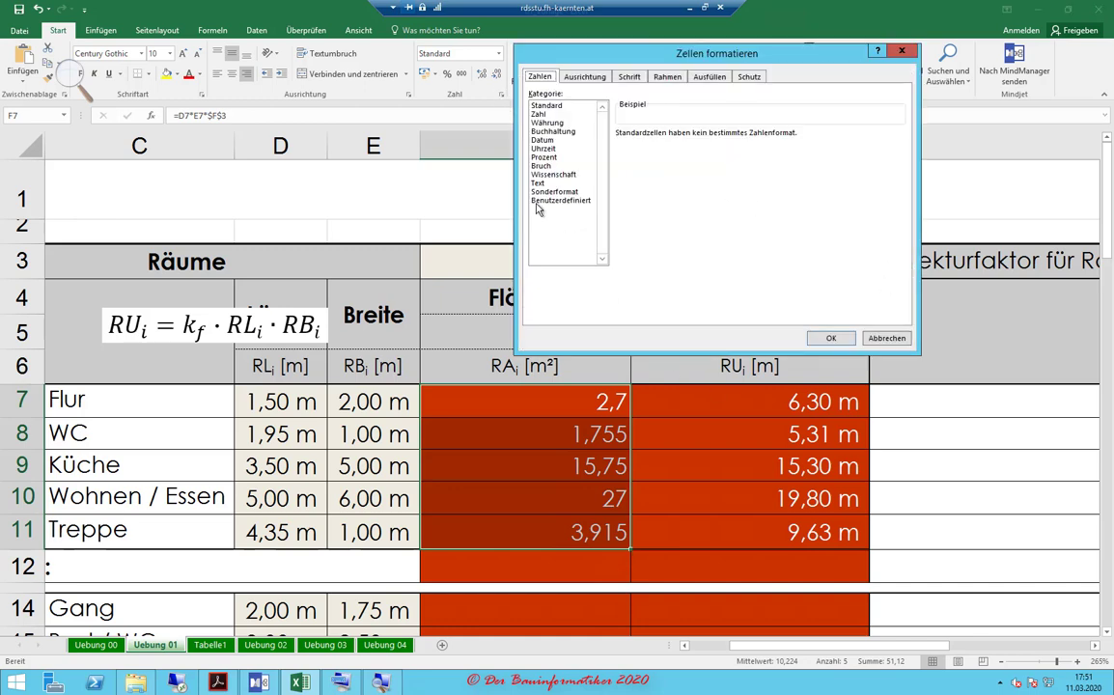
{"action": "left_click_drag", "start_coordinate": [899, 171], "coordinate": [900, 238]}
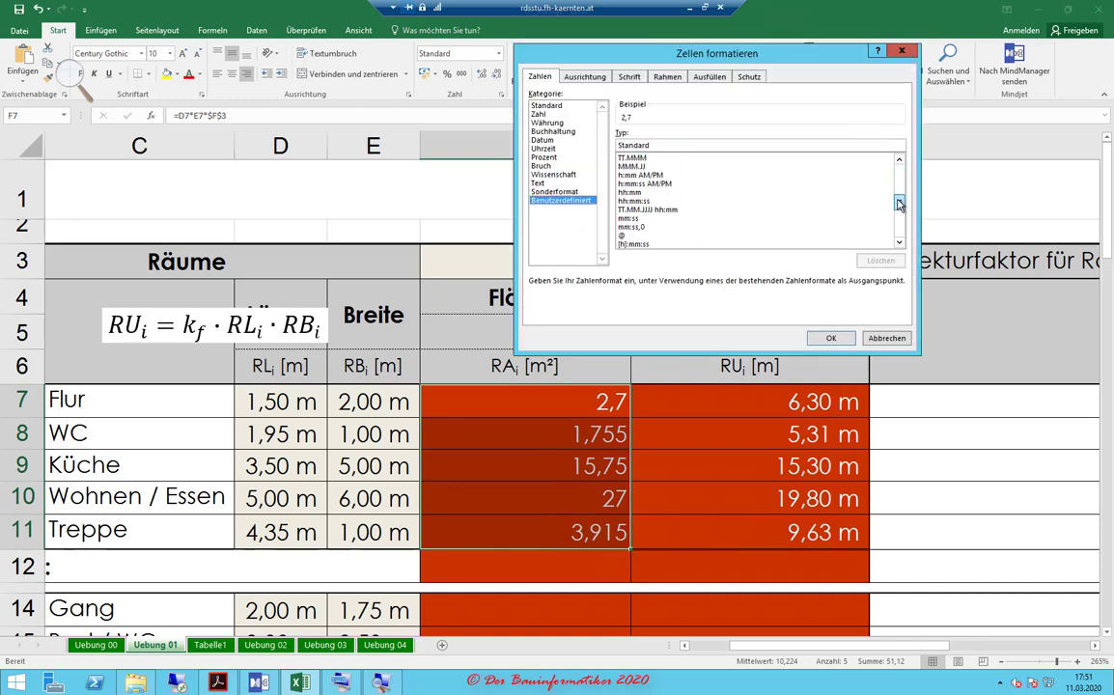
{"action": "left_click", "coordinate": [637, 243]}
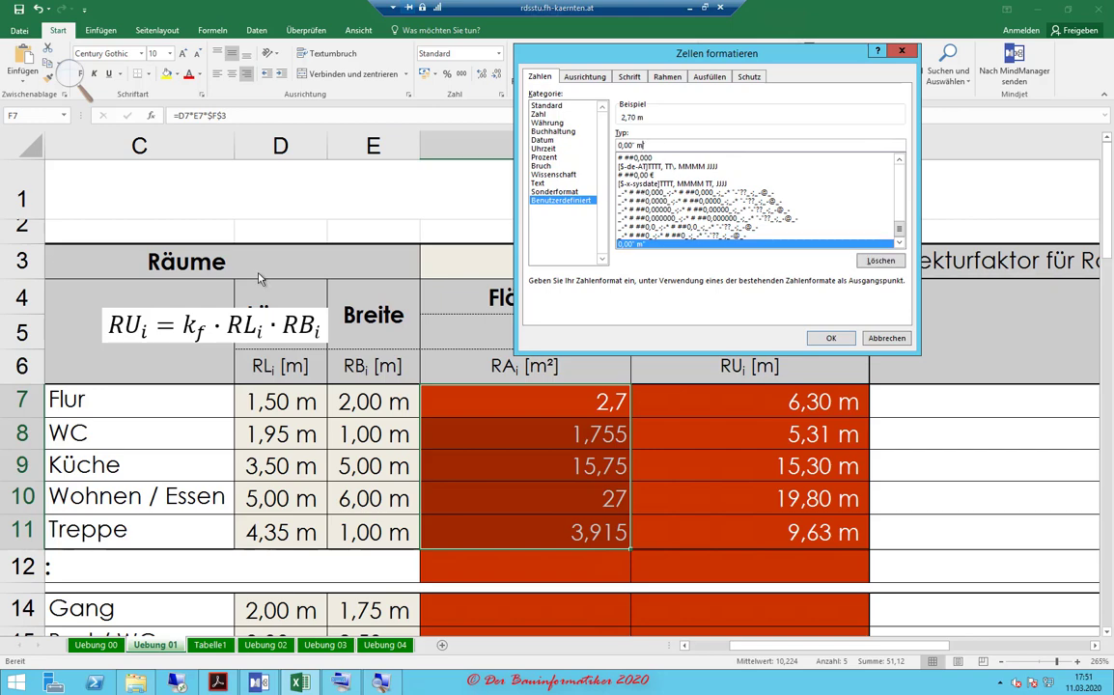
{"action": "key", "text": "super+plus"}
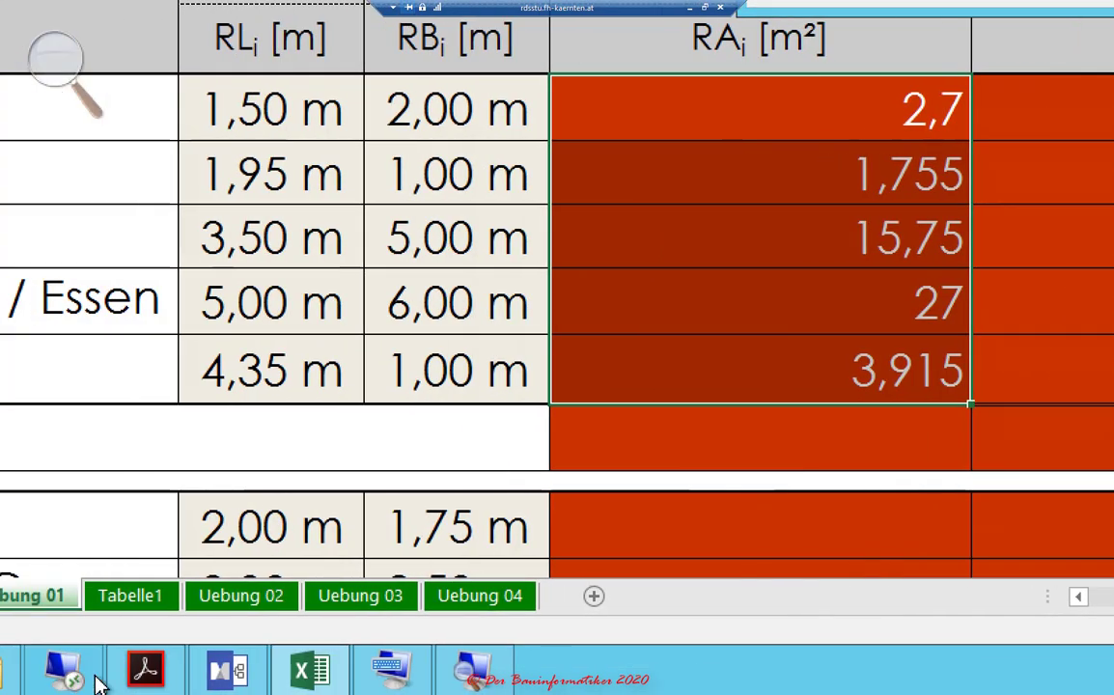
- Zoom the magnifier back out and show the on-screen keyboard's AltGr characters, including ²
{"action": "left_click", "coordinate": [386, 645]}
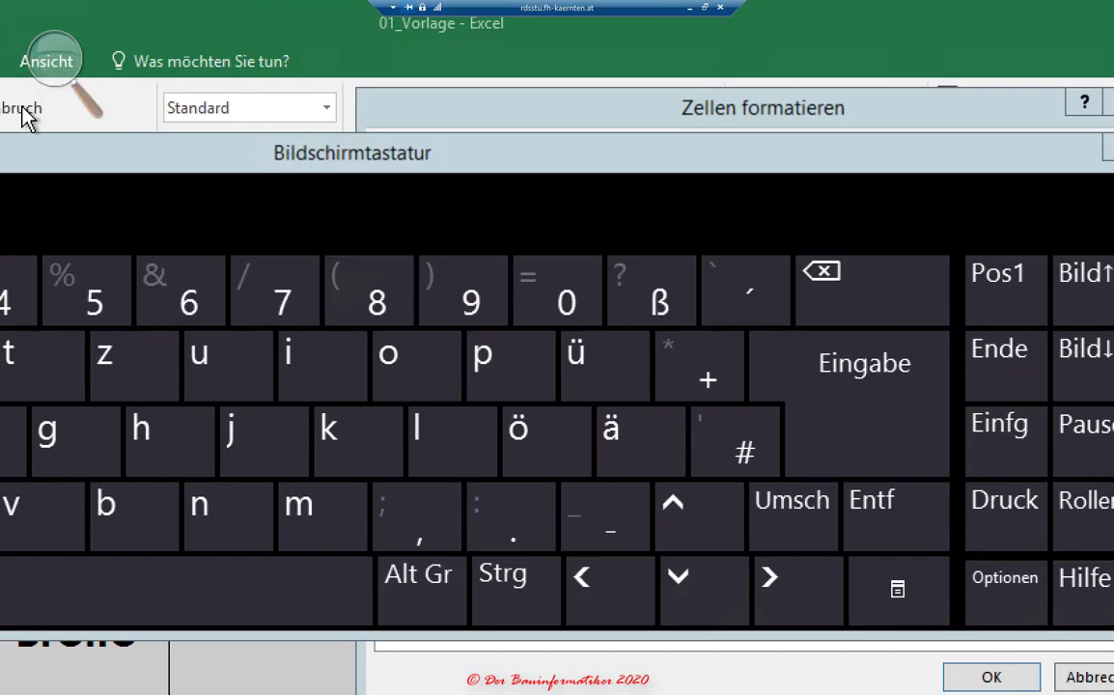
{"action": "left_click", "coordinate": [55, 60]}
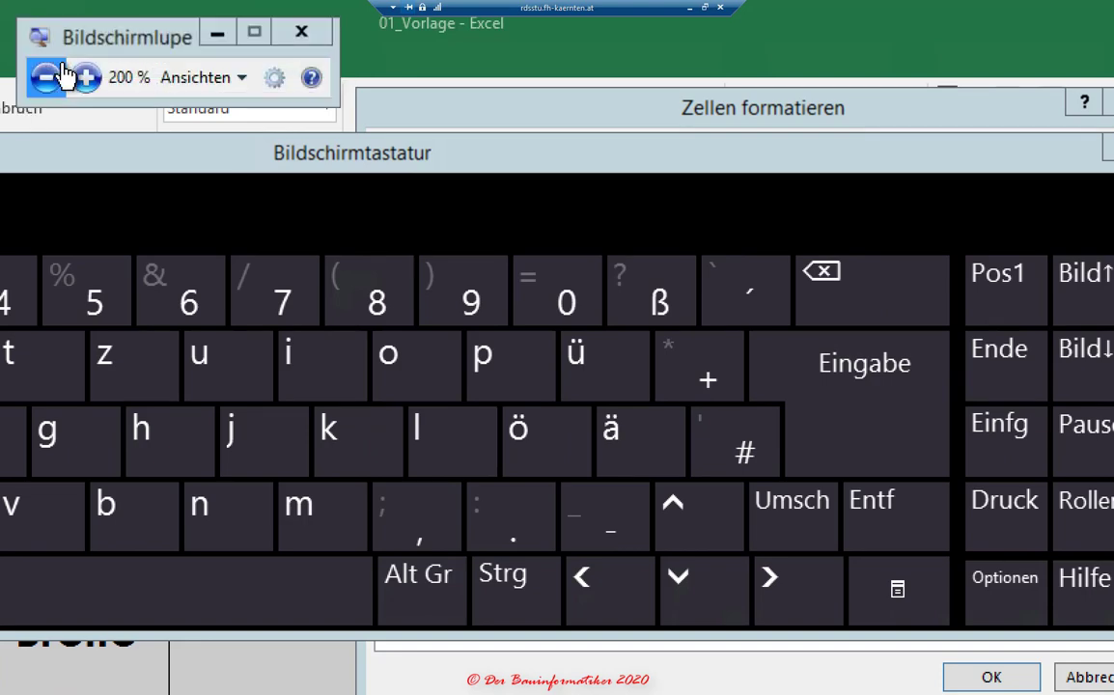
{"action": "left_click", "coordinate": [48, 73]}
{"action": "left_click", "coordinate": [51, 70]}
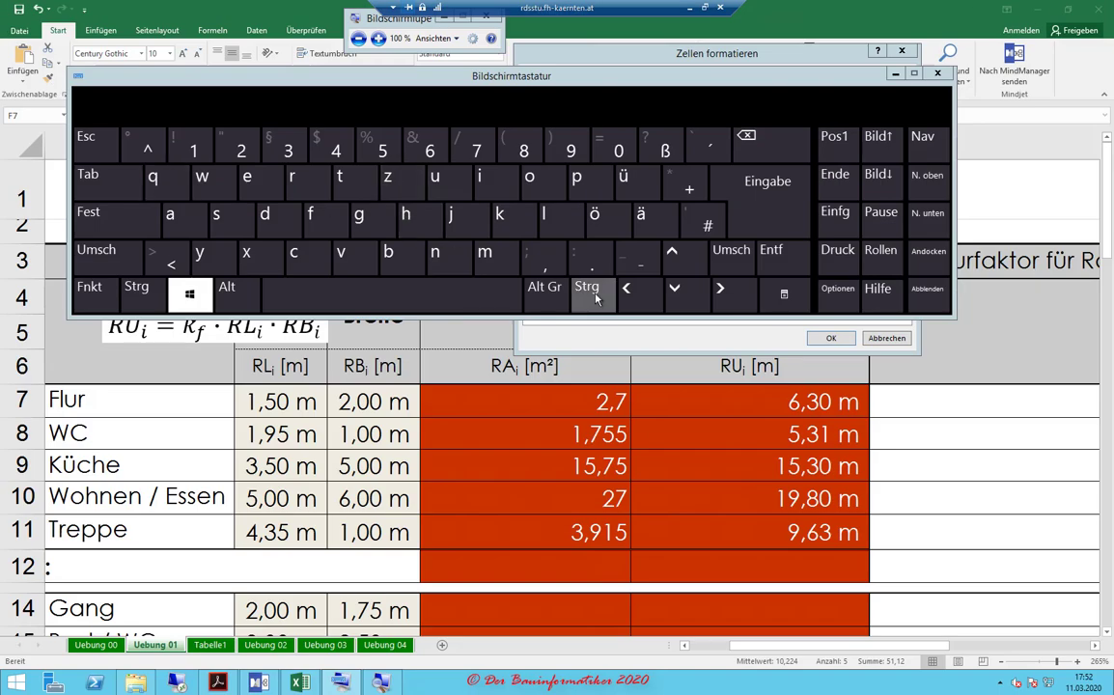
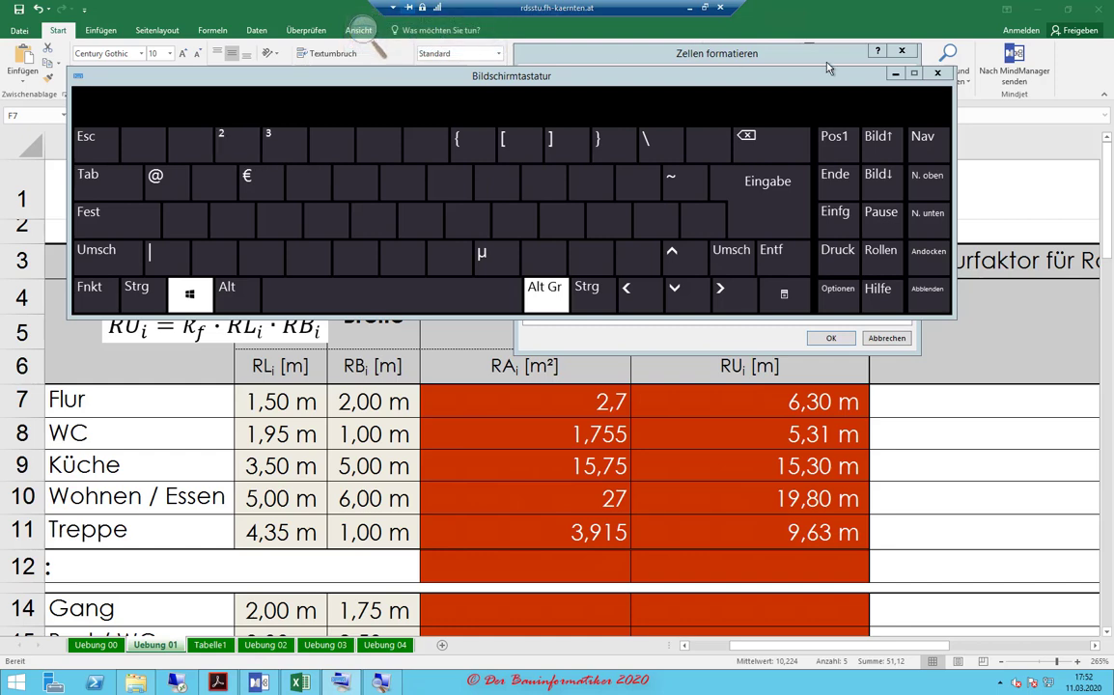
- Change the custom format code to 0,00" m²" using the superscript ² character
{"action": "left_click", "coordinate": [895, 74]}
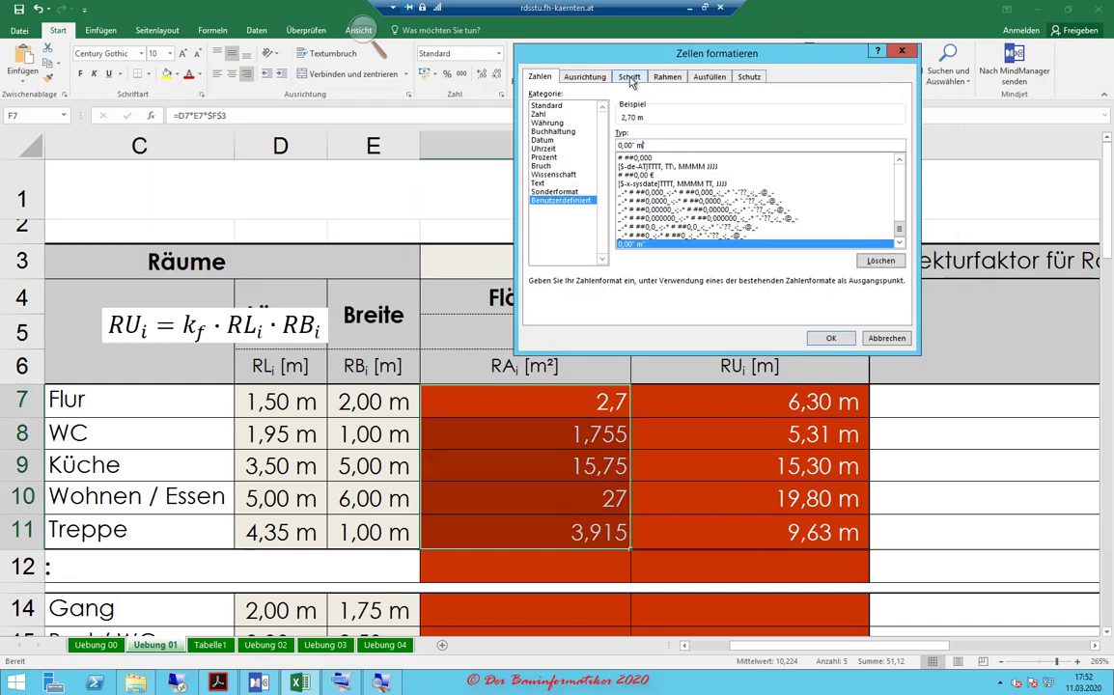
{"action": "left_click", "coordinate": [353, 32]}
{"action": "left_click", "coordinate": [378, 39]}
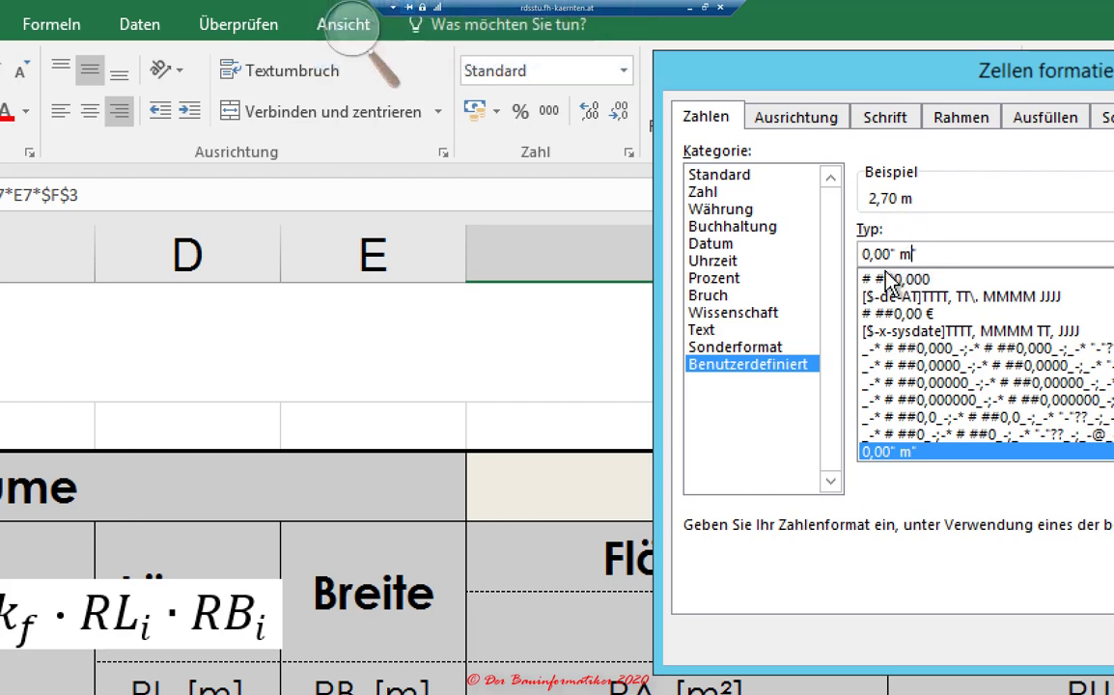
{"action": "type", "text": "²"}
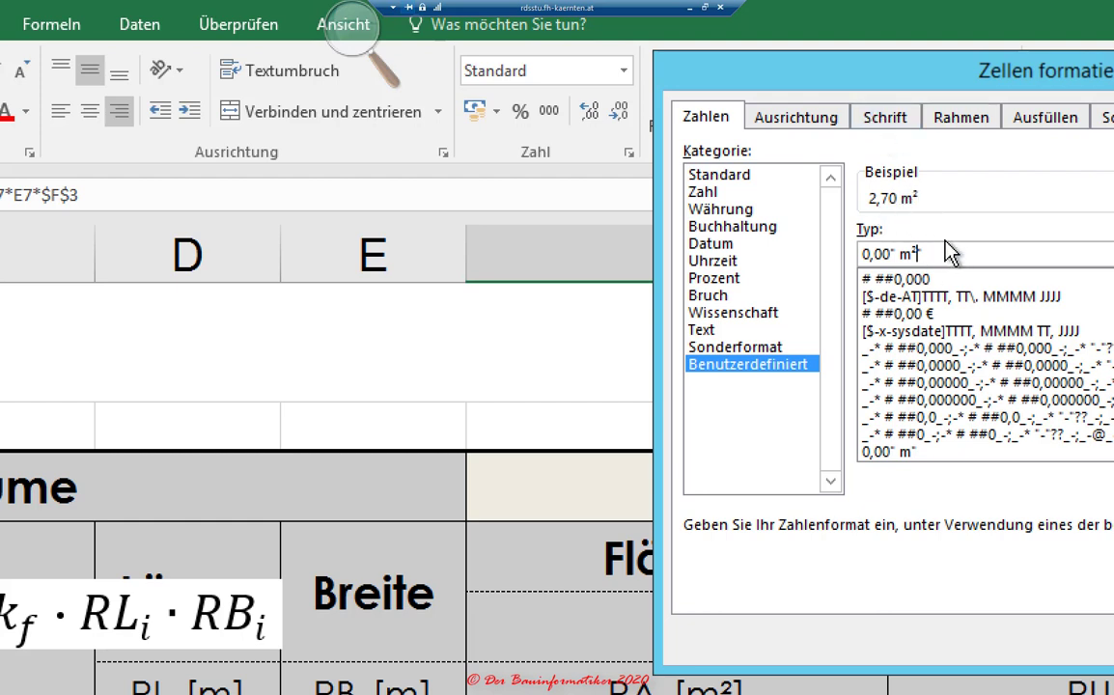
{"action": "key", "text": "BackSpace"}
{"action": "key", "text": "Left"}
{"action": "type", "text": "q"}
{"action": "key", "text": "BackSpace"}
{"action": "type", "text": "²"}
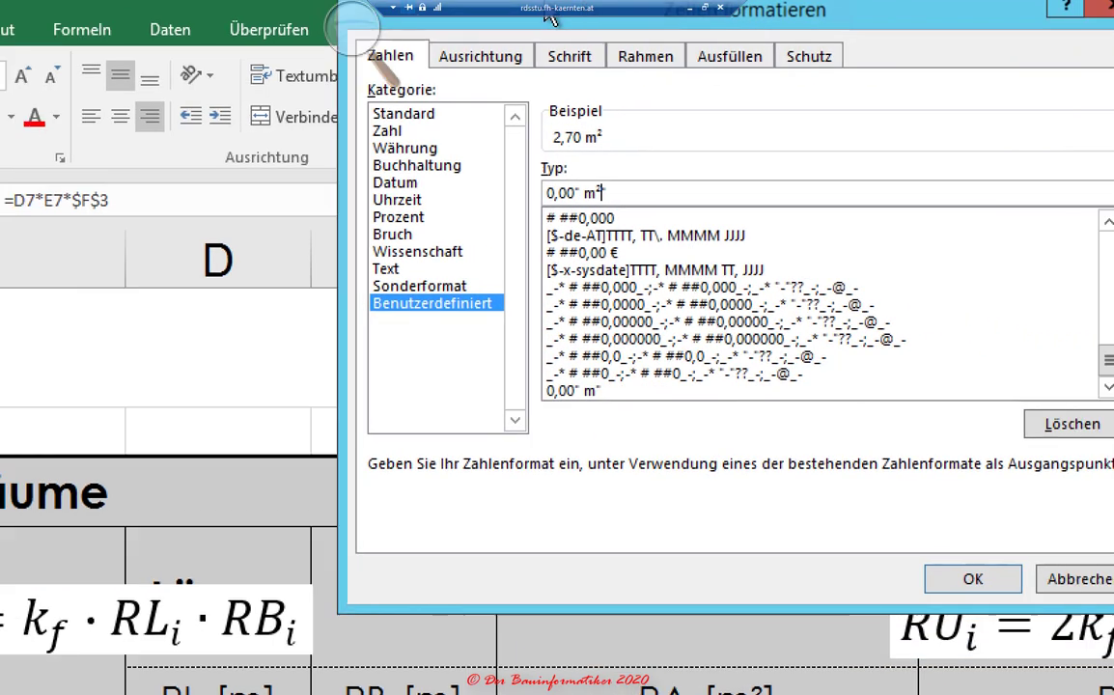
- Center the Format Cells dialog and reset screen magnification to 100 %
{"action": "left_click_drag", "start_coordinate": [862, 74], "coordinate": [406, 31]}
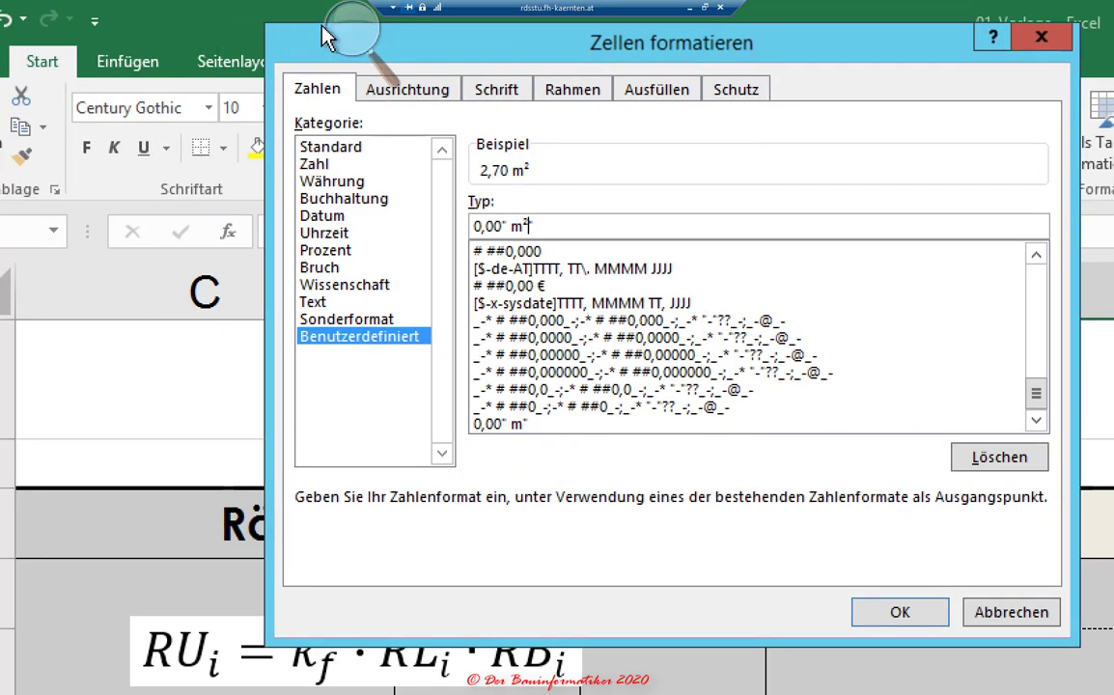
{"action": "left_click", "coordinate": [333, 37]}
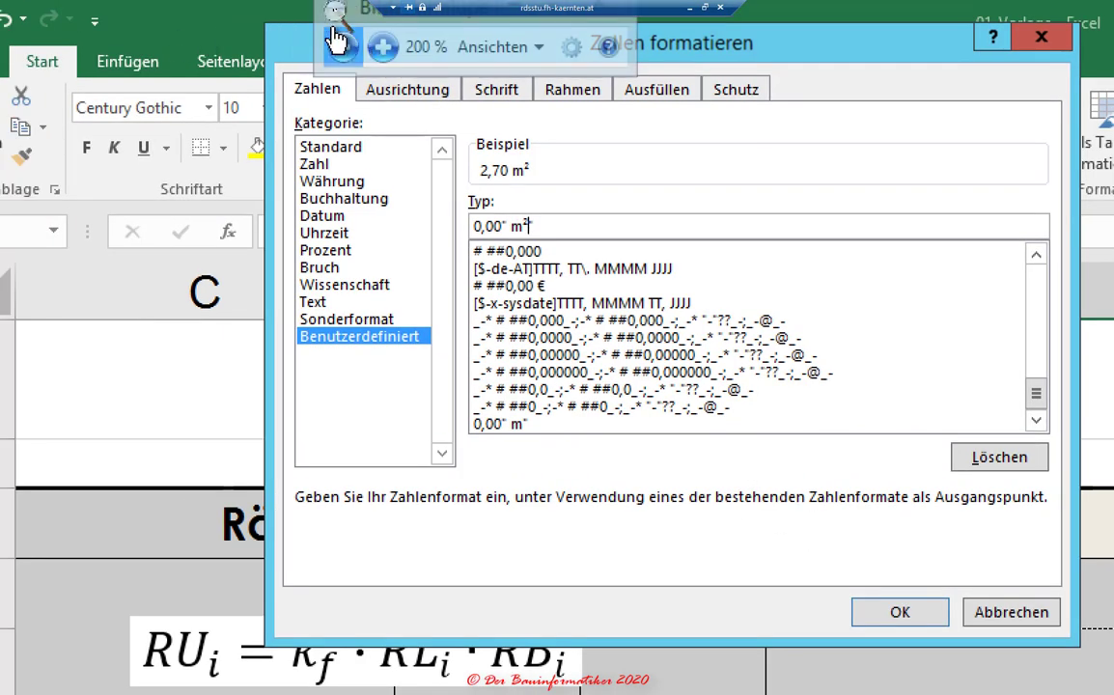
{"action": "left_click", "coordinate": [339, 44]}
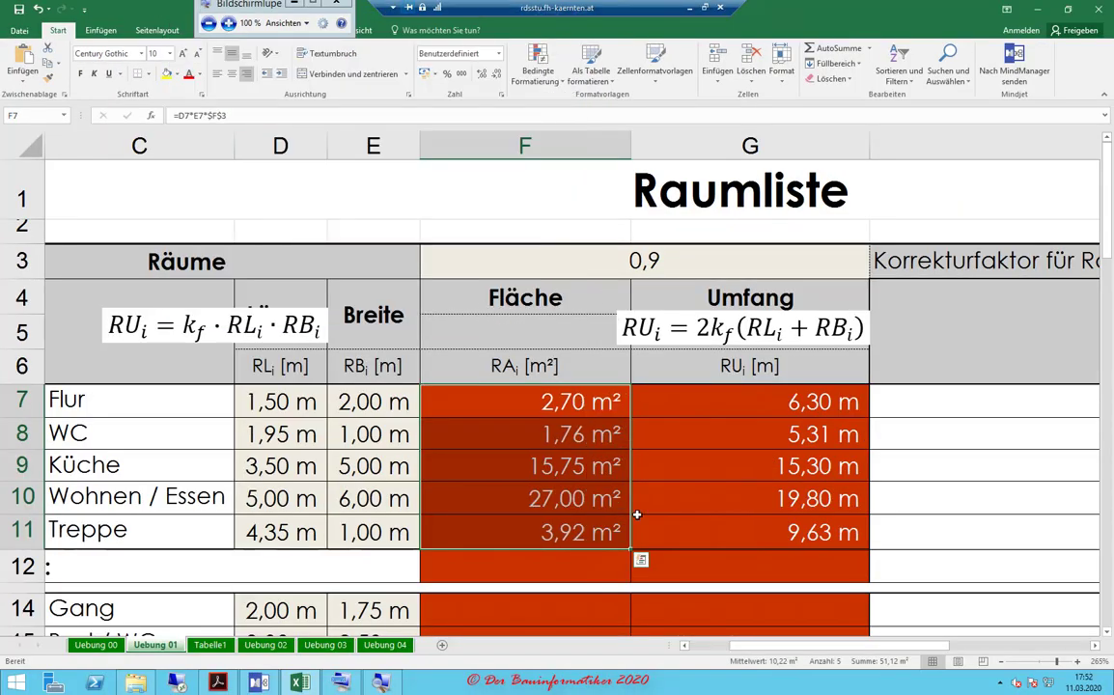
- Move the area equation box off the Länge header onto the Fläche column
{"action": "left_click", "coordinate": [550, 401]}
{"action": "scroll", "coordinate": [545, 450], "scroll_direction": "down", "scroll_amount": 1}
{"action": "scroll", "coordinate": [545, 450], "scroll_direction": "up", "scroll_amount": 1}
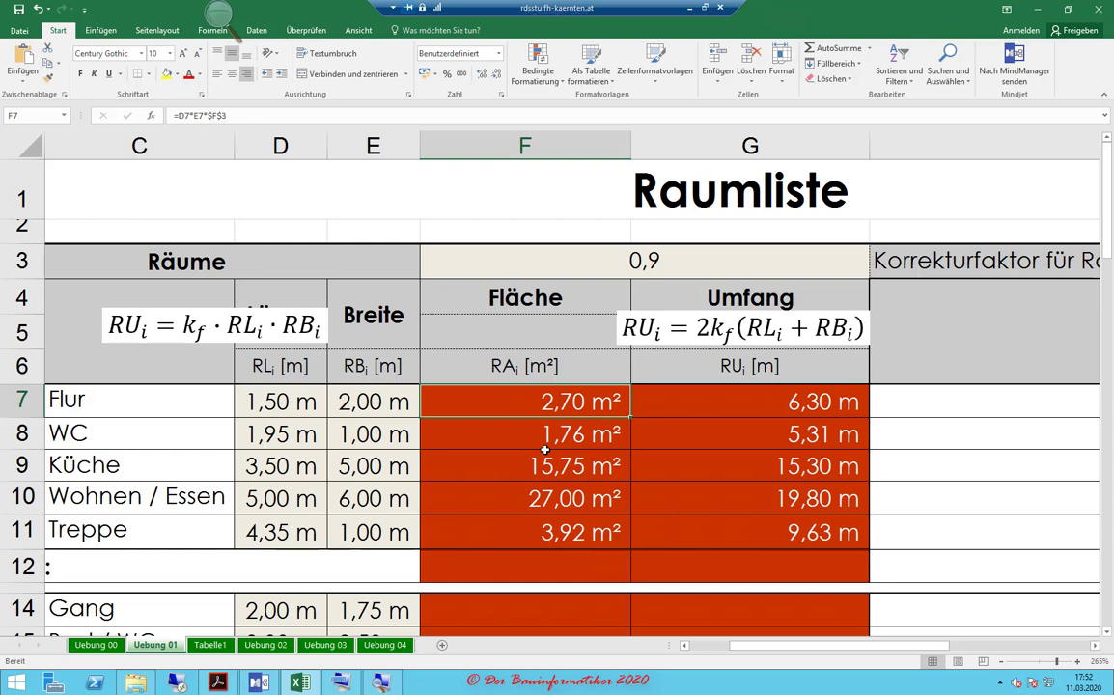
{"action": "mouse_move", "coordinate": [320, 326]}
{"action": "left_mouse_down"}
{"action": "mouse_move", "coordinate": [278, 310]}
{"action": "mouse_move", "coordinate": [567, 310]}
{"action": "left_mouse_up"}
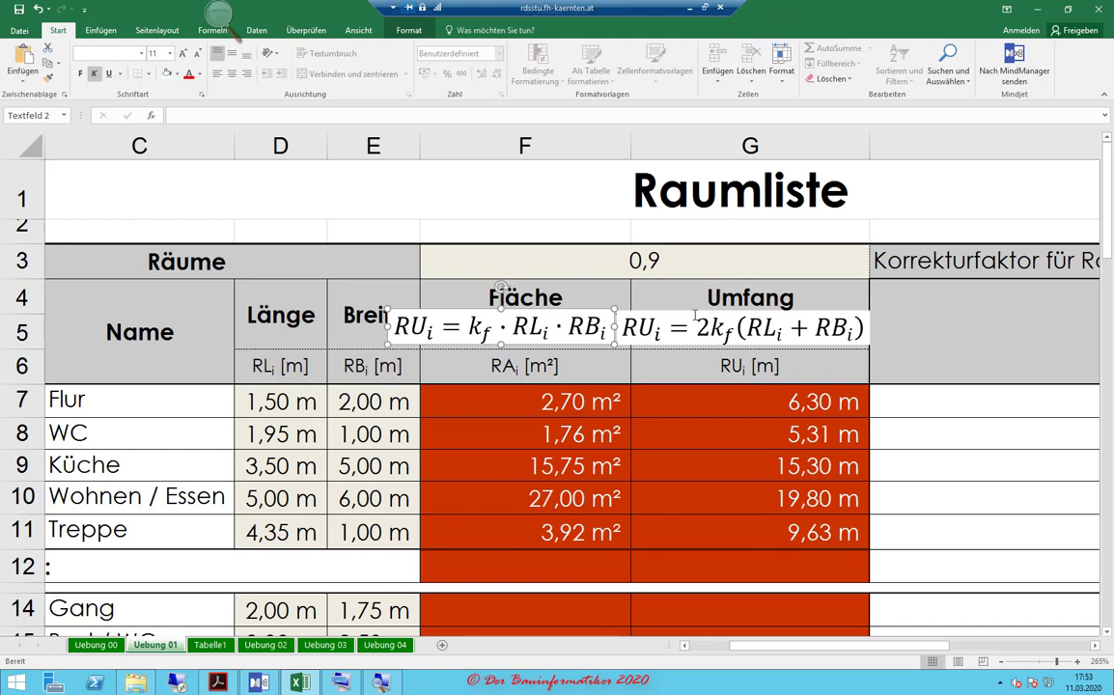
- Shift the Umfang equation box slightly to the right
{"action": "left_click", "coordinate": [751, 315]}
{"action": "left_click_drag", "start_coordinate": [751, 315], "coordinate": [783, 312]}
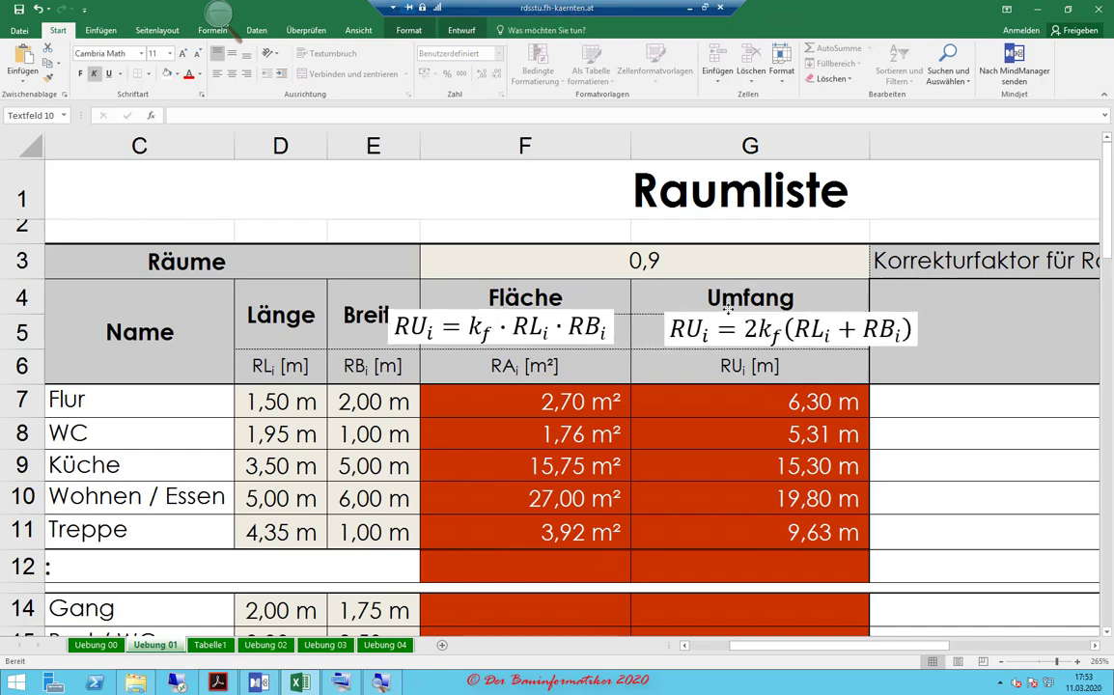
{"action": "scroll", "coordinate": [656, 419], "scroll_direction": "down", "scroll_amount": 1}
{"action": "scroll", "coordinate": [656, 419], "scroll_direction": "down", "scroll_amount": 1}
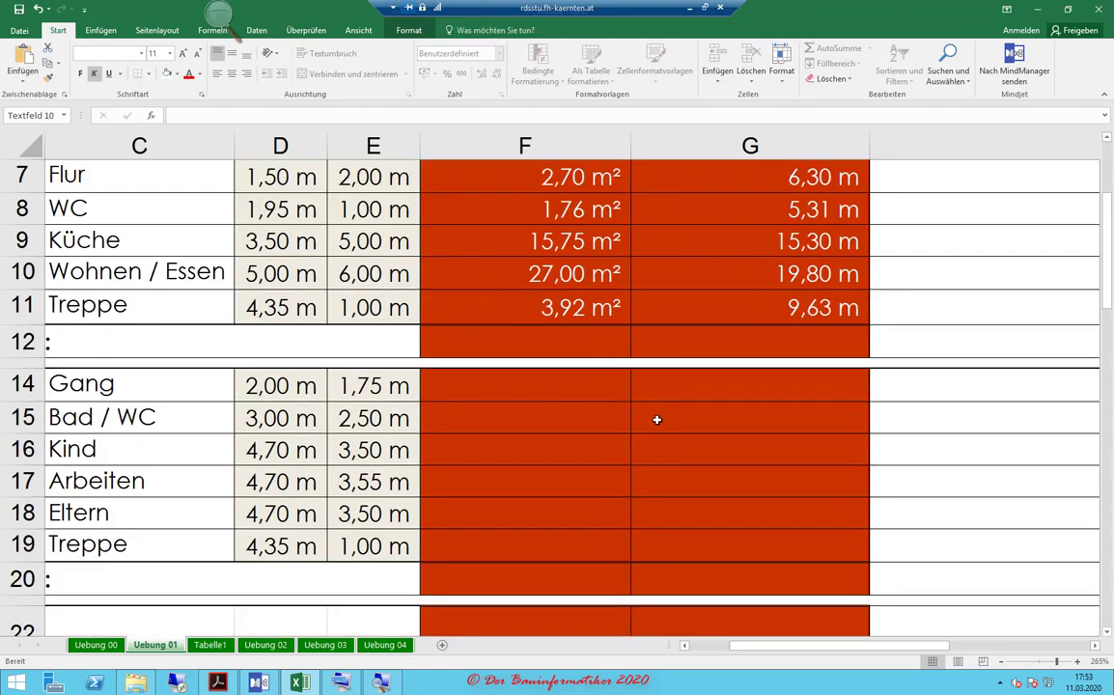
{"action": "scroll", "coordinate": [554, 411], "scroll_direction": "up", "scroll_amount": 2}
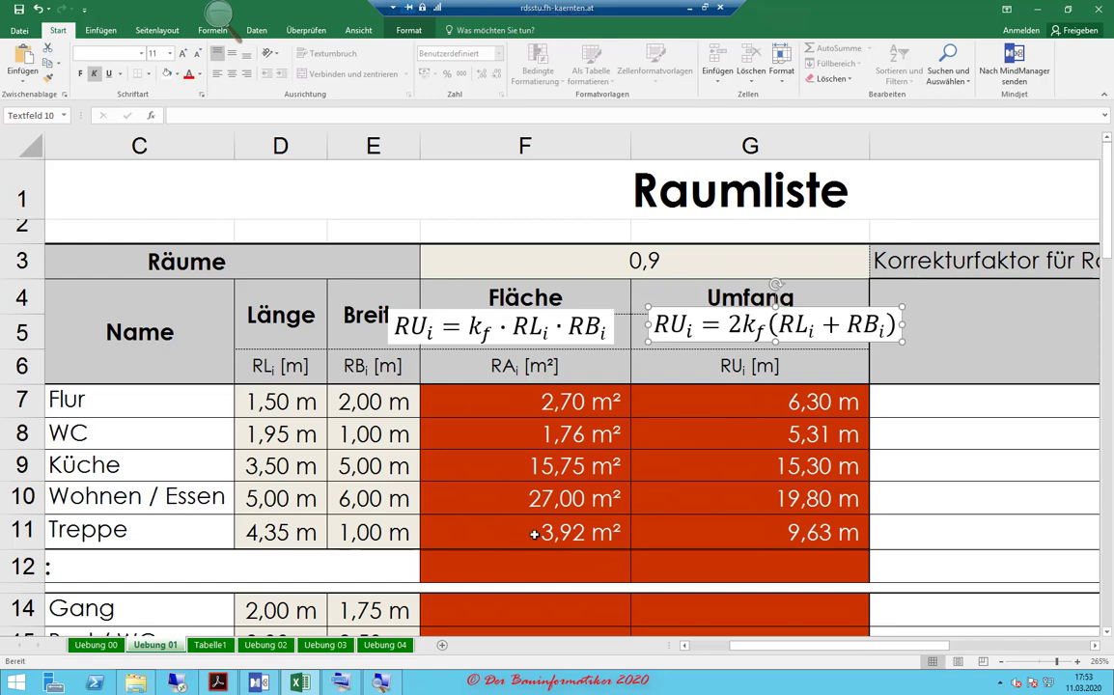
{"action": "scroll", "coordinate": [534, 534], "scroll_direction": "down", "scroll_amount": 1}
- Select the Flur area and perimeter cells F7:G7
{"action": "left_click", "coordinate": [549, 439]}
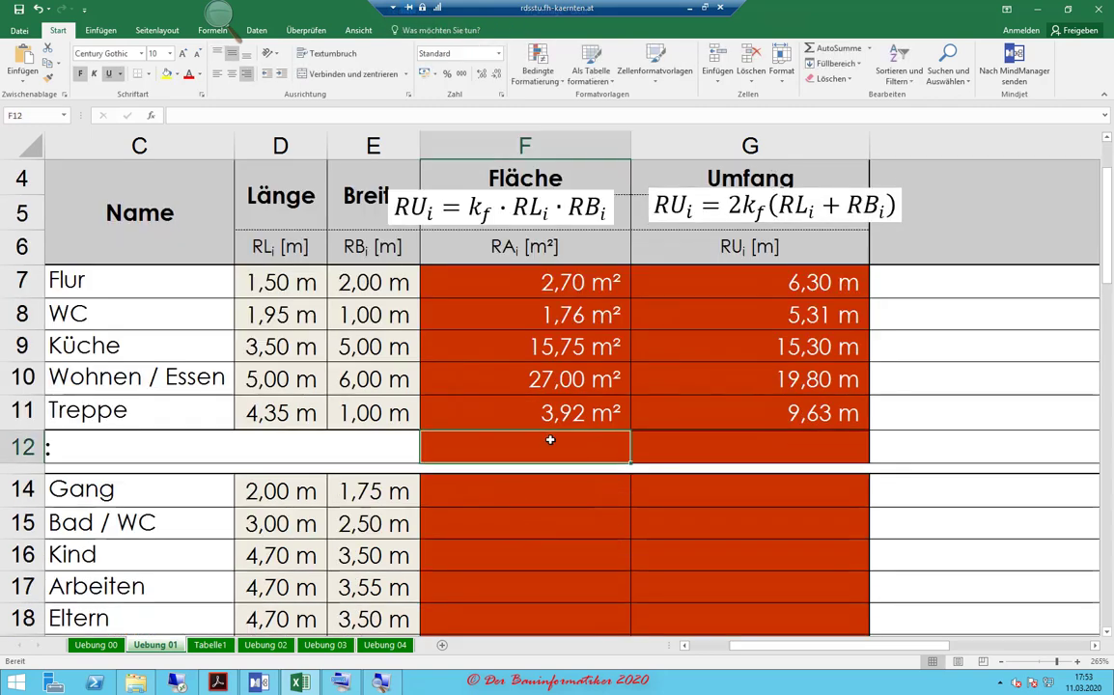
{"action": "scroll", "coordinate": [561, 519], "scroll_direction": "down", "scroll_amount": 2}
{"action": "scroll", "coordinate": [580, 470], "scroll_direction": "up", "scroll_amount": 3}
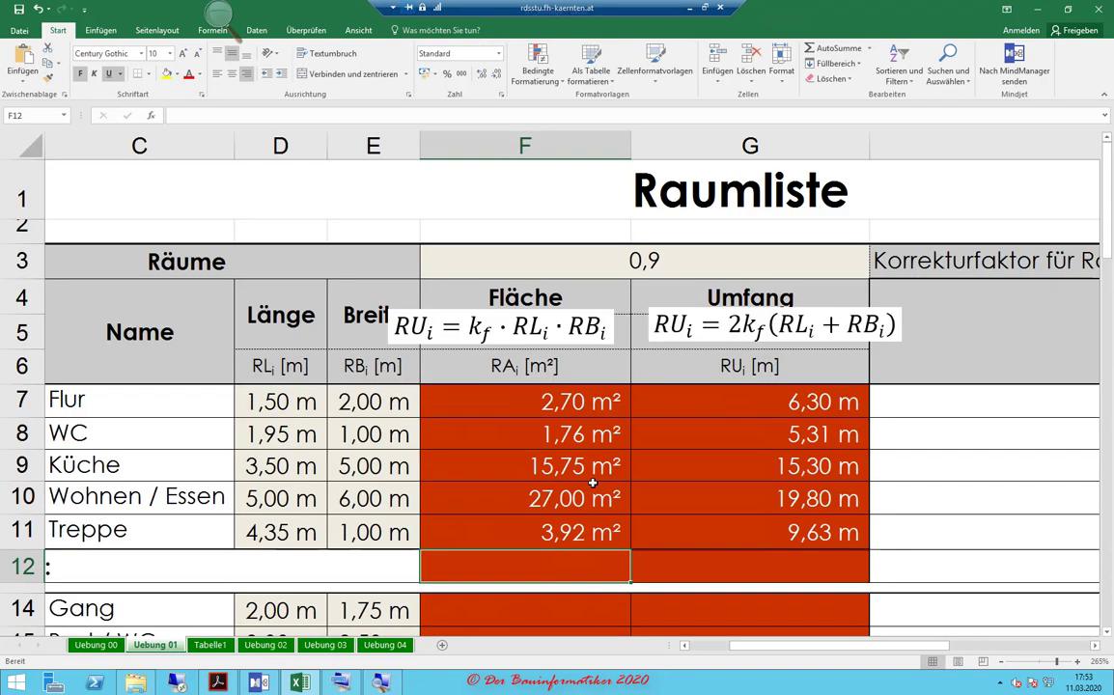
{"action": "left_click", "coordinate": [608, 401]}
{"action": "left_click_drag", "start_coordinate": [609, 401], "coordinate": [657, 406]}
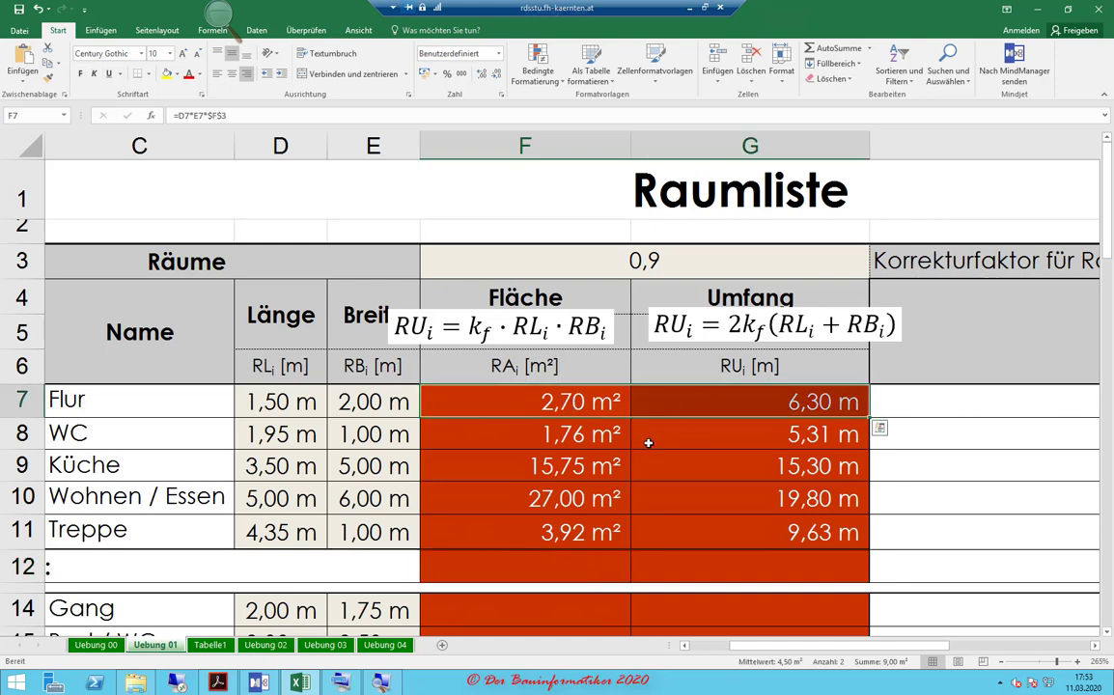
- Copy the F7:G7 formulas into F14:G19, pasting formulas only (Formeln)
{"action": "key", "text": "ctrl+c"}
{"action": "scroll", "coordinate": [572, 398], "scroll_direction": "down", "scroll_amount": 2}
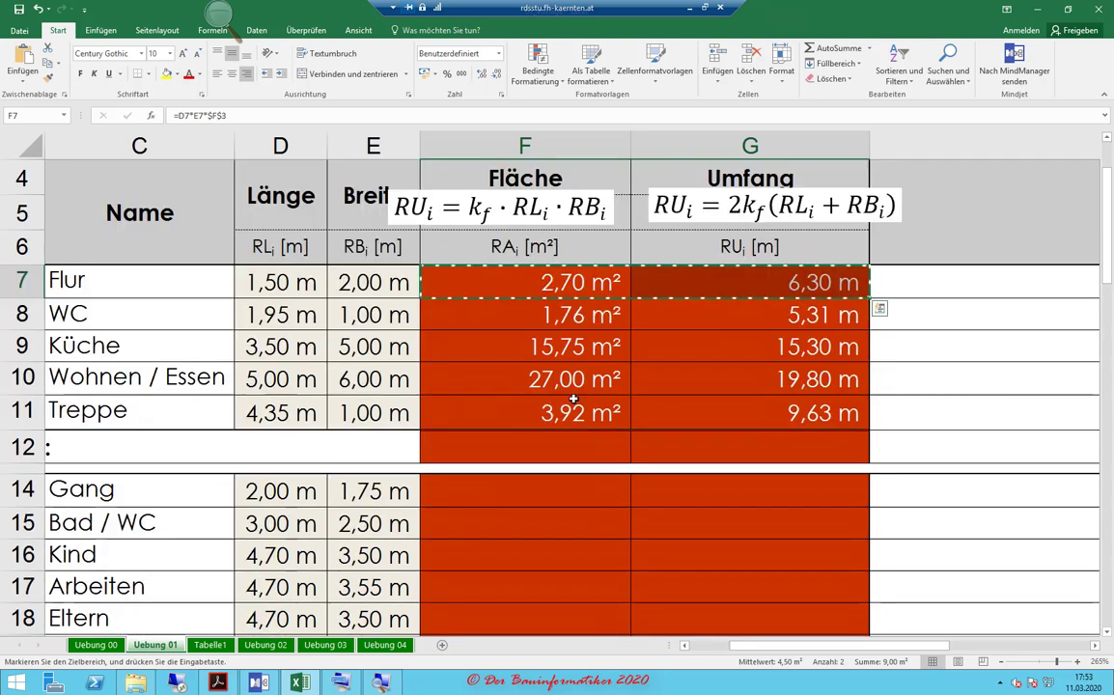
{"action": "left_click_drag", "start_coordinate": [505, 384], "coordinate": [715, 547]}
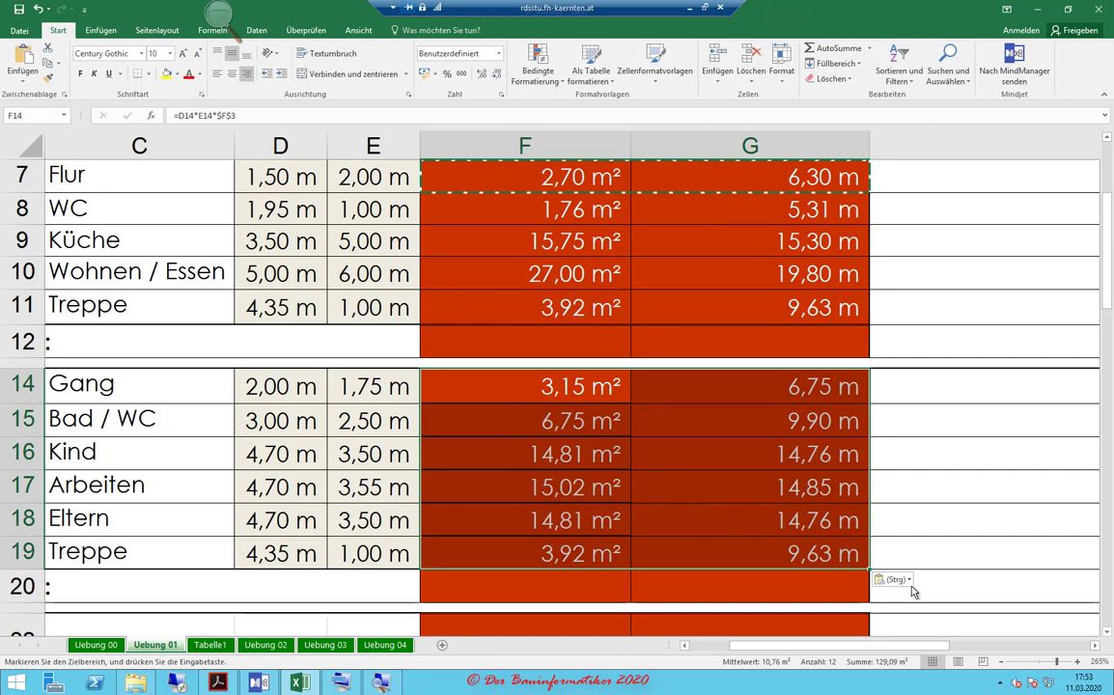
{"action": "left_click", "coordinate": [894, 581]}
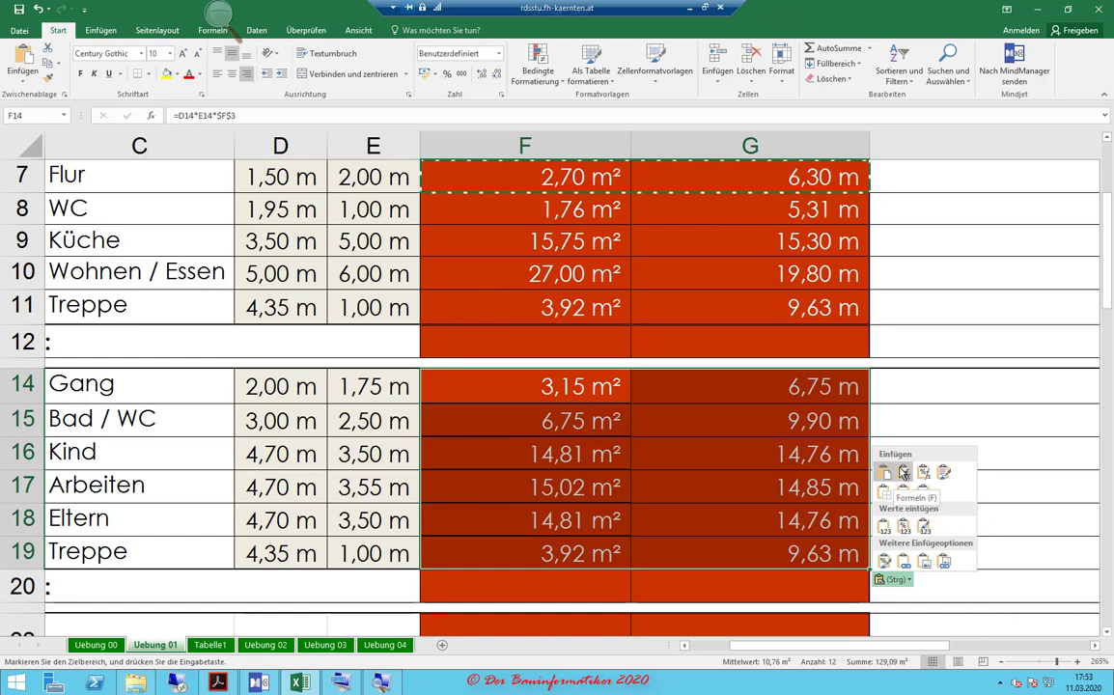
{"action": "left_click", "coordinate": [905, 472]}
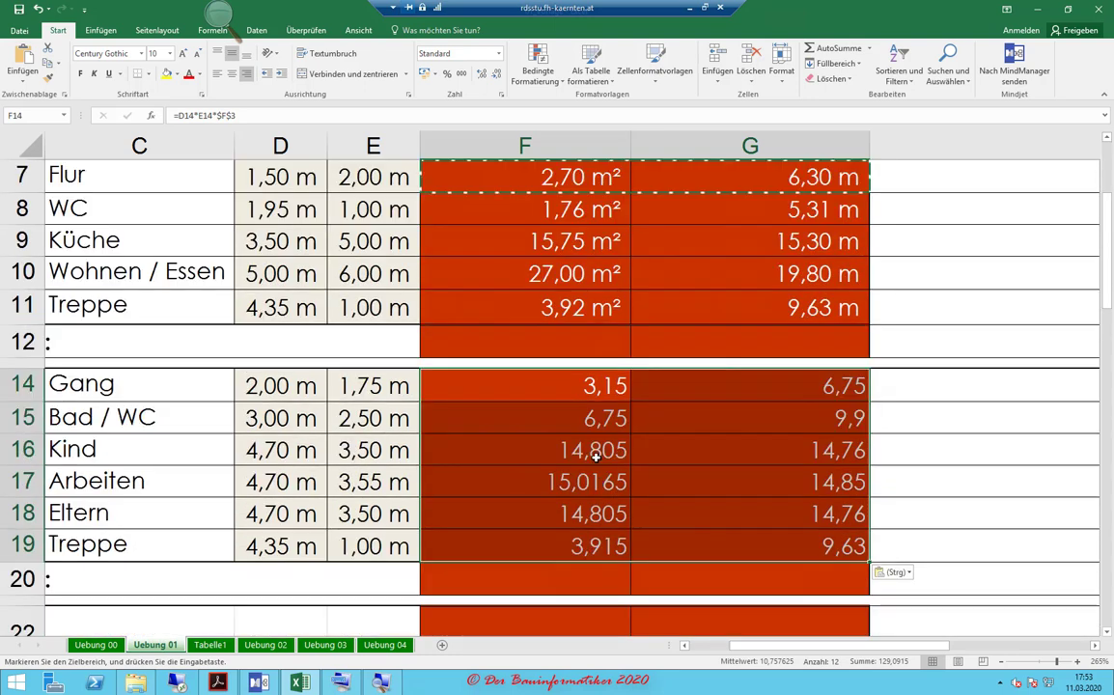
{"action": "left_click", "coordinate": [623, 446]}
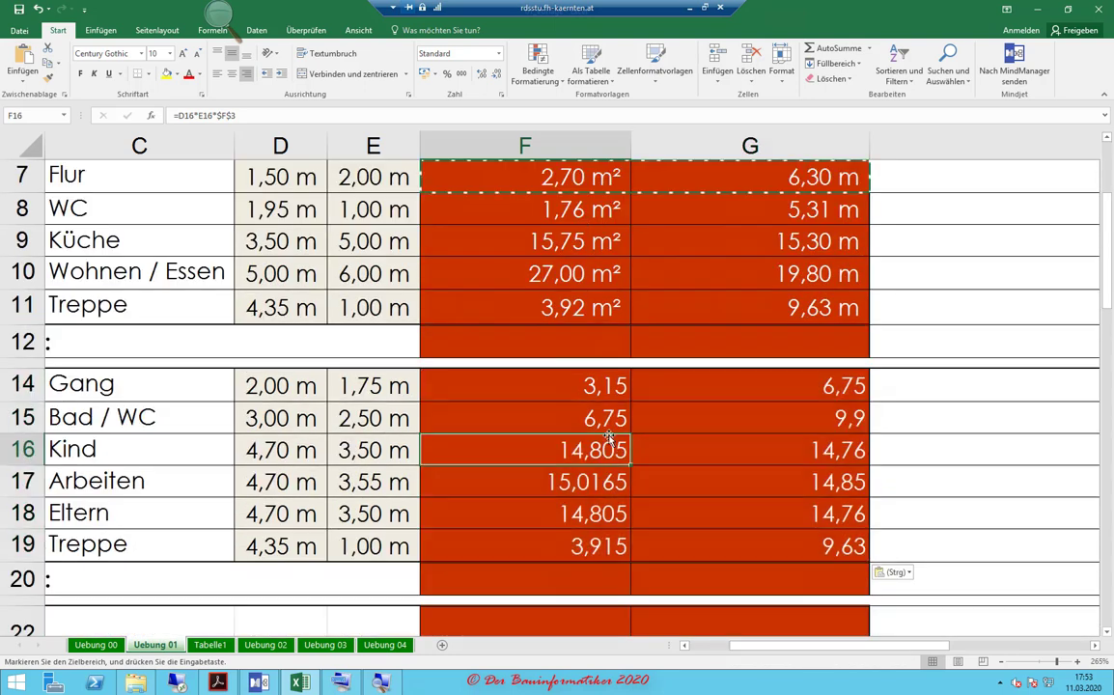
- Apply the custom 0,00" m²" format to the upper-floor areas F14:F19
{"action": "left_click_drag", "start_coordinate": [574, 387], "coordinate": [574, 543]}
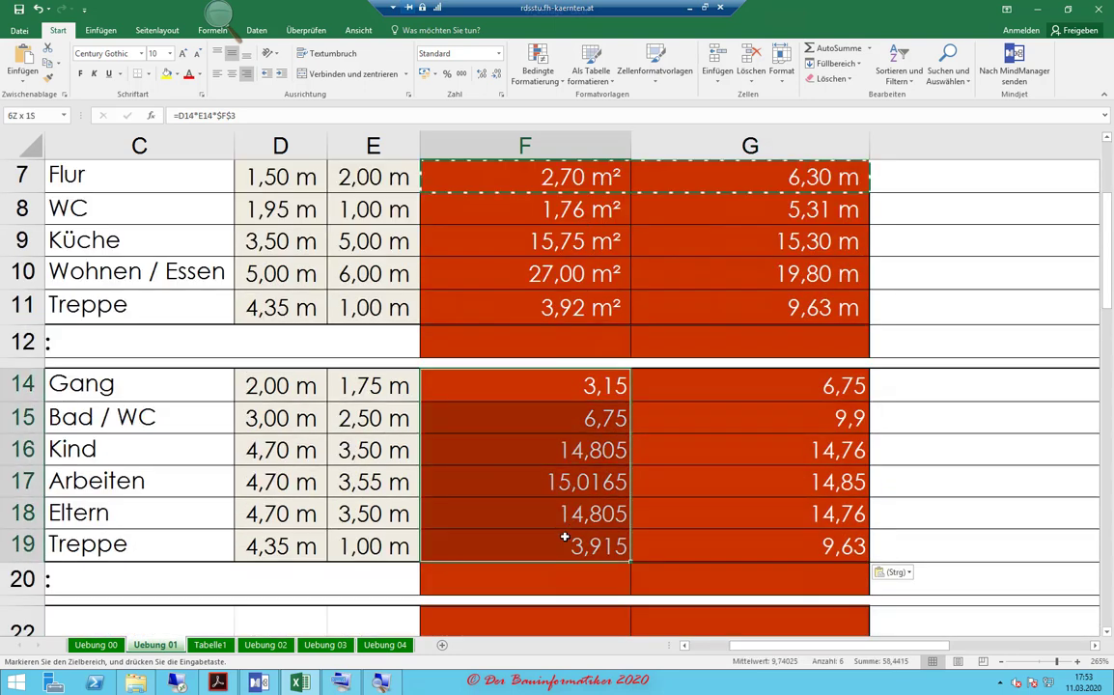
{"action": "left_click", "coordinate": [501, 95]}
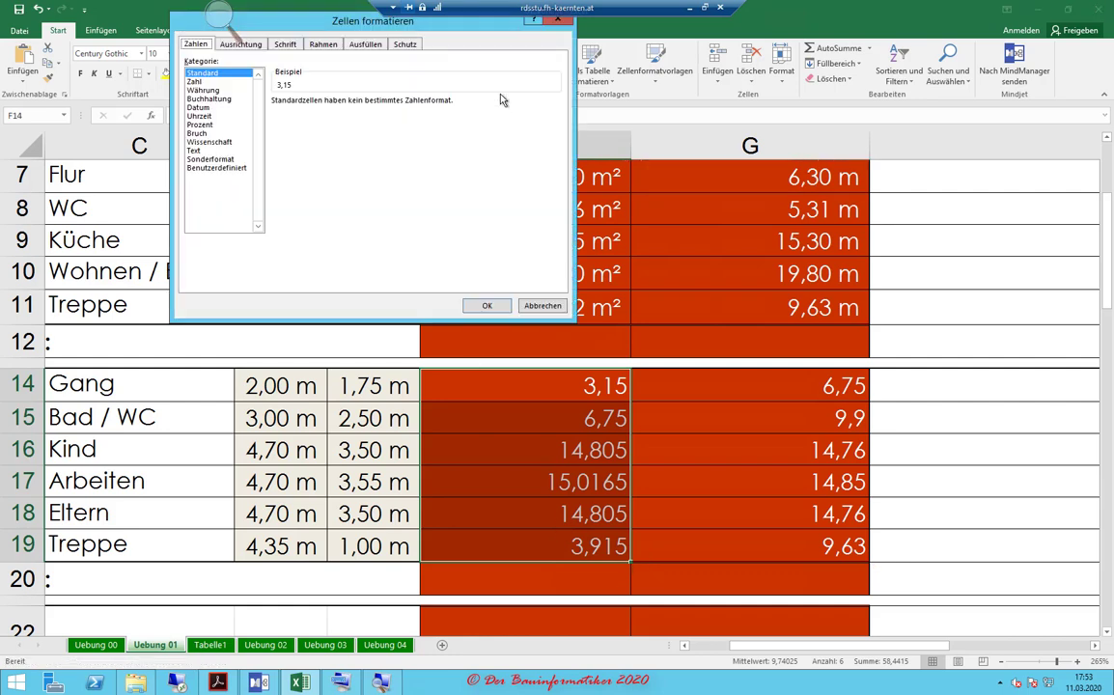
{"action": "left_click", "coordinate": [217, 167]}
{"action": "scroll", "coordinate": [547, 149], "scroll_direction": "down", "scroll_amount": 10}
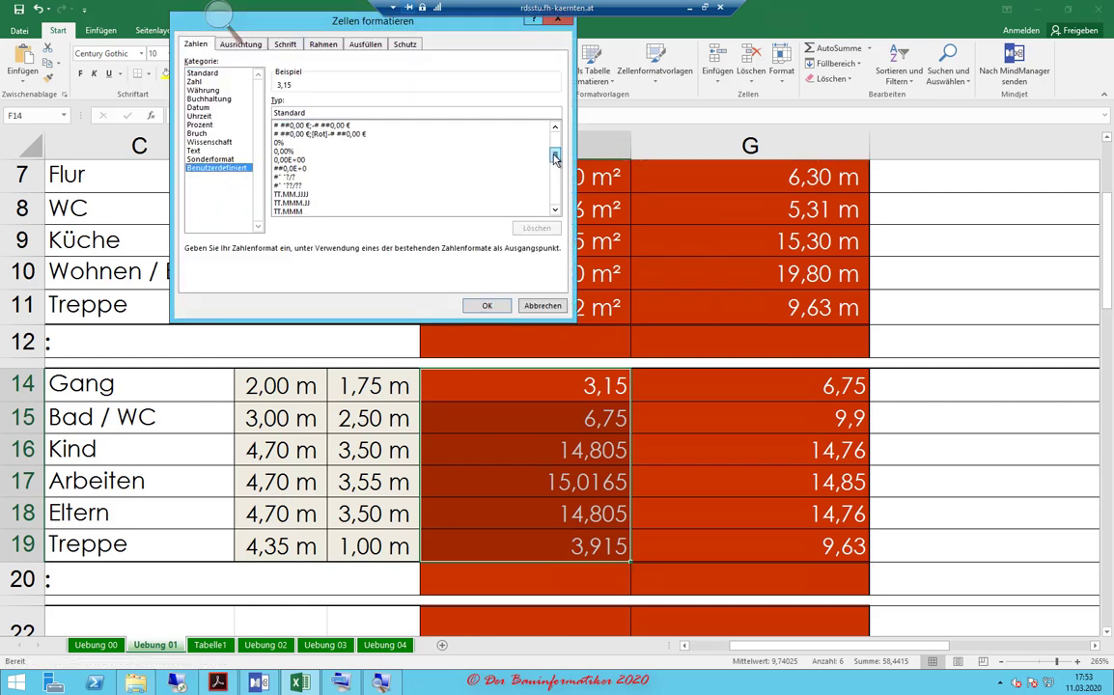
{"action": "left_click", "coordinate": [295, 211]}
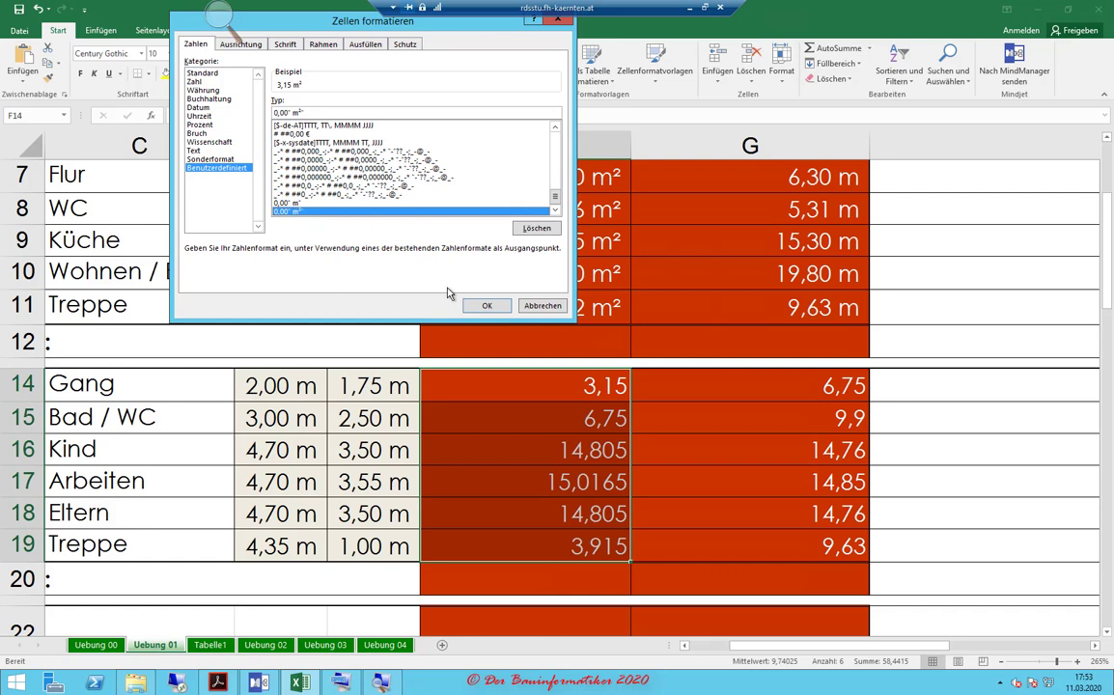
{"action": "left_click", "coordinate": [487, 305]}
- Apply the custom 0,00" m" format to the upper-floor perimeters G14:G19
{"action": "left_click_drag", "start_coordinate": [757, 385], "coordinate": [783, 536]}
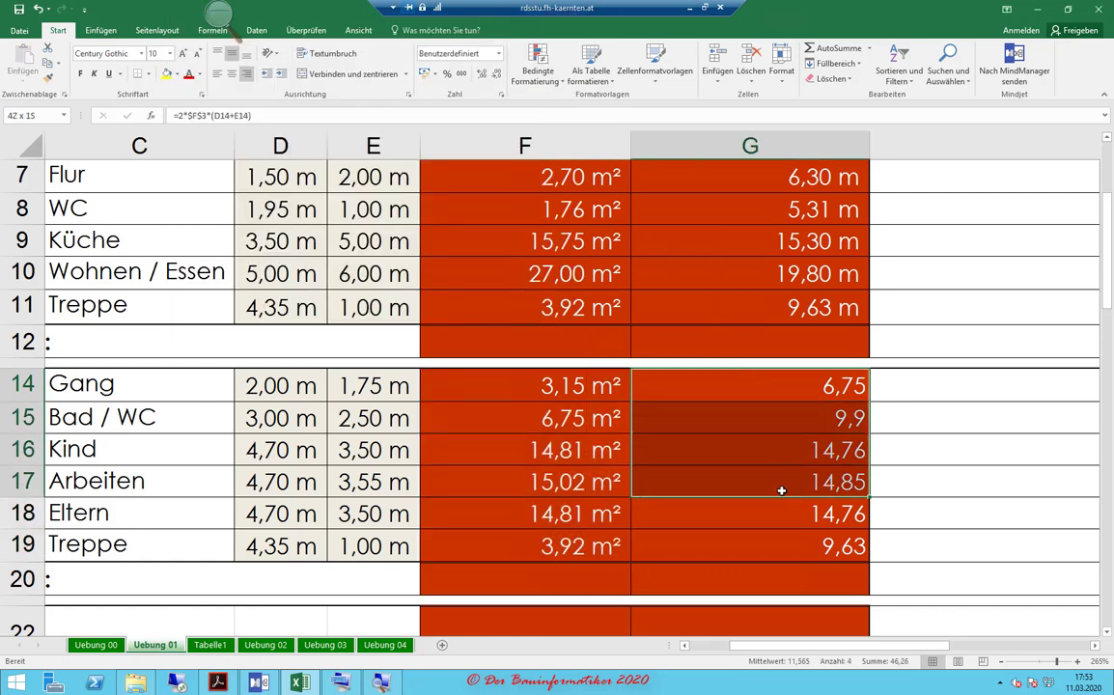
{"action": "left_click", "coordinate": [498, 93]}
{"action": "left_click", "coordinate": [207, 167]}
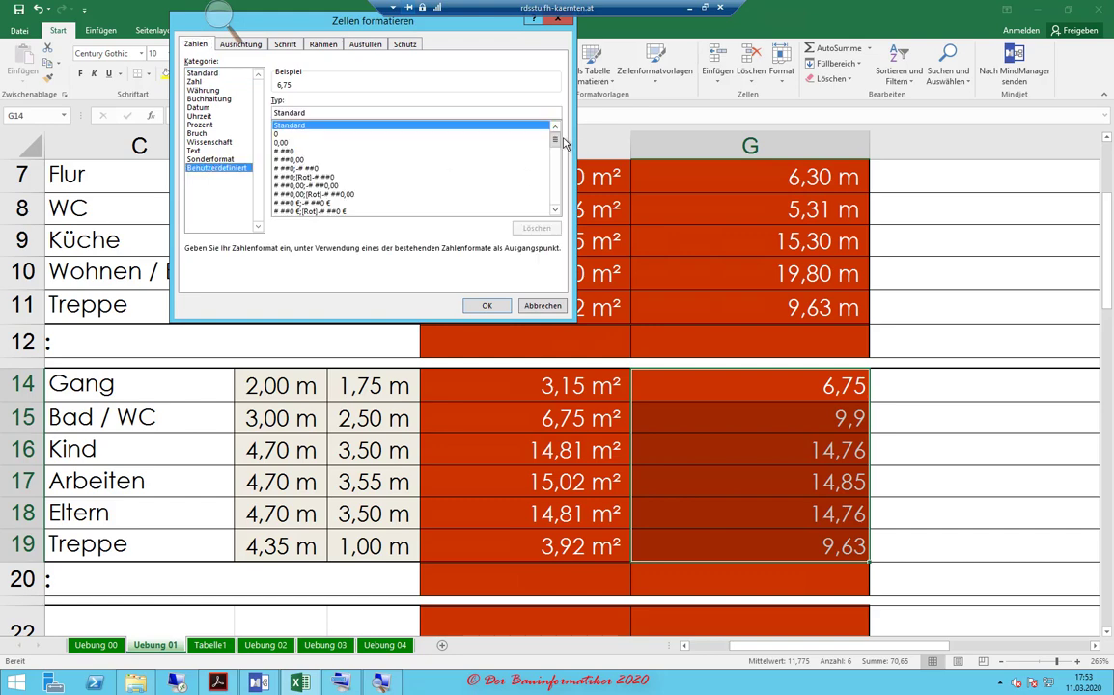
{"action": "left_click_drag", "start_coordinate": [555, 140], "coordinate": [555, 198]}
{"action": "left_click", "coordinate": [299, 202]}
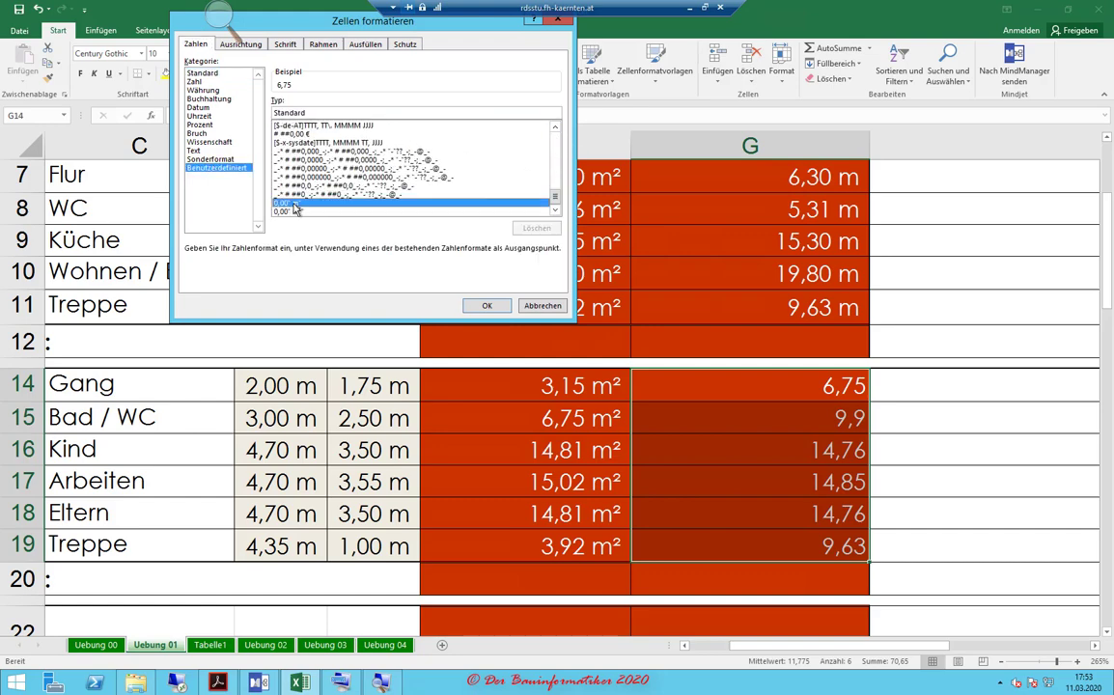
{"action": "left_click", "coordinate": [488, 305]}
- Scroll through the Raumliste to review the newly formatted rows
{"action": "scroll", "coordinate": [895, 388], "scroll_direction": "down", "scroll_amount": 3}
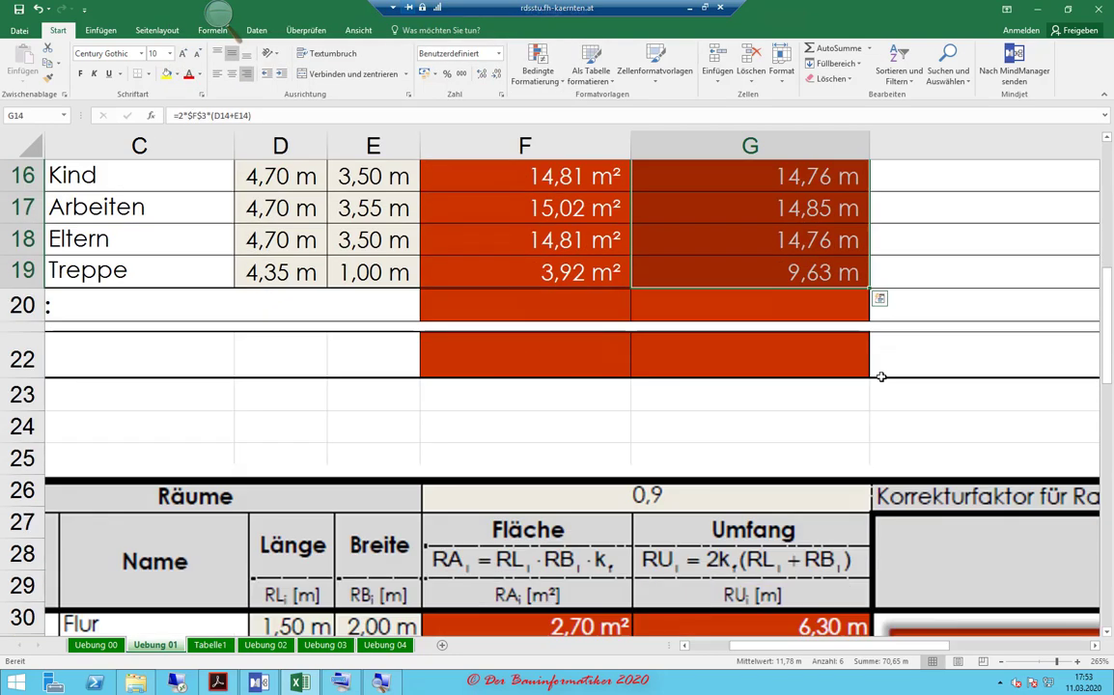
{"action": "scroll", "coordinate": [882, 379], "scroll_direction": "down", "scroll_amount": 3}
{"action": "scroll", "coordinate": [881, 379], "scroll_direction": "down", "scroll_amount": 1}
{"action": "scroll", "coordinate": [882, 379], "scroll_direction": "down", "scroll_amount": 1}
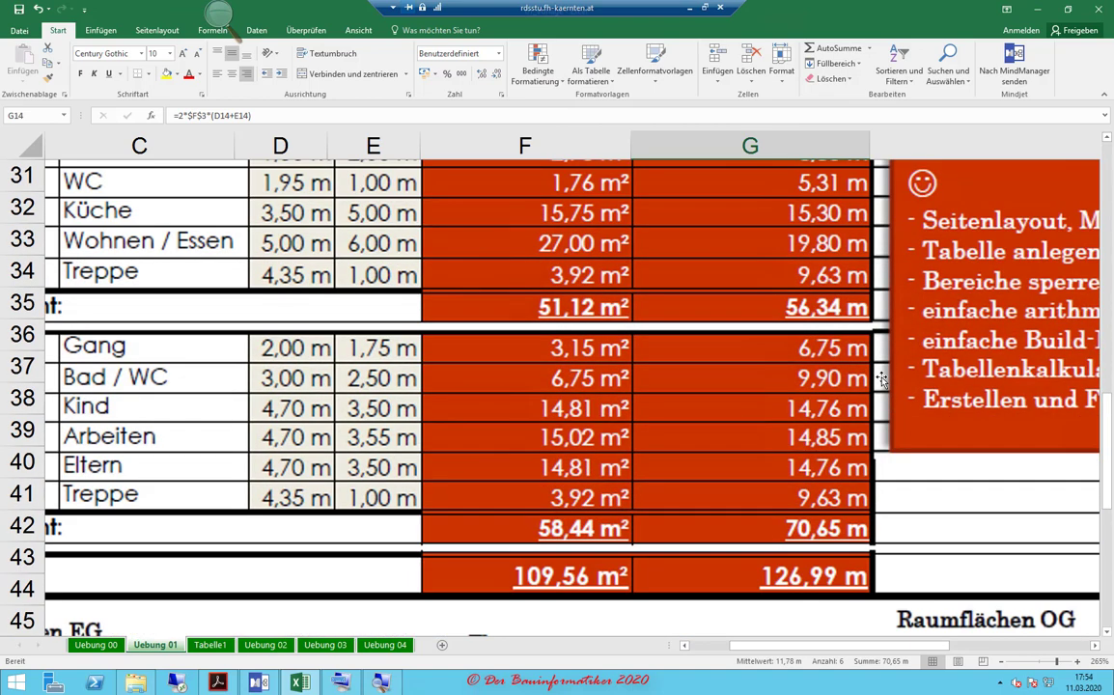
{"action": "scroll", "coordinate": [881, 380], "scroll_direction": "up", "scroll_amount": 4}
{"action": "scroll", "coordinate": [879, 379], "scroll_direction": "up", "scroll_amount": 4}
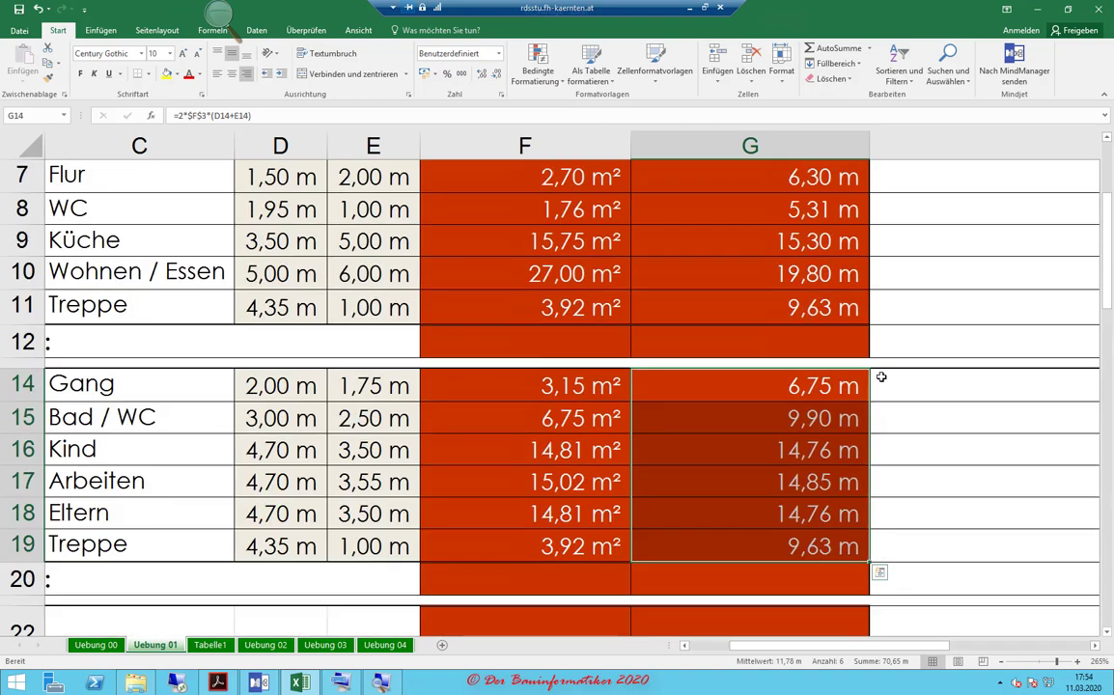
{"action": "left_click", "coordinate": [806, 446]}
{"action": "scroll", "coordinate": [734, 316], "scroll_direction": "up", "scroll_amount": 1}
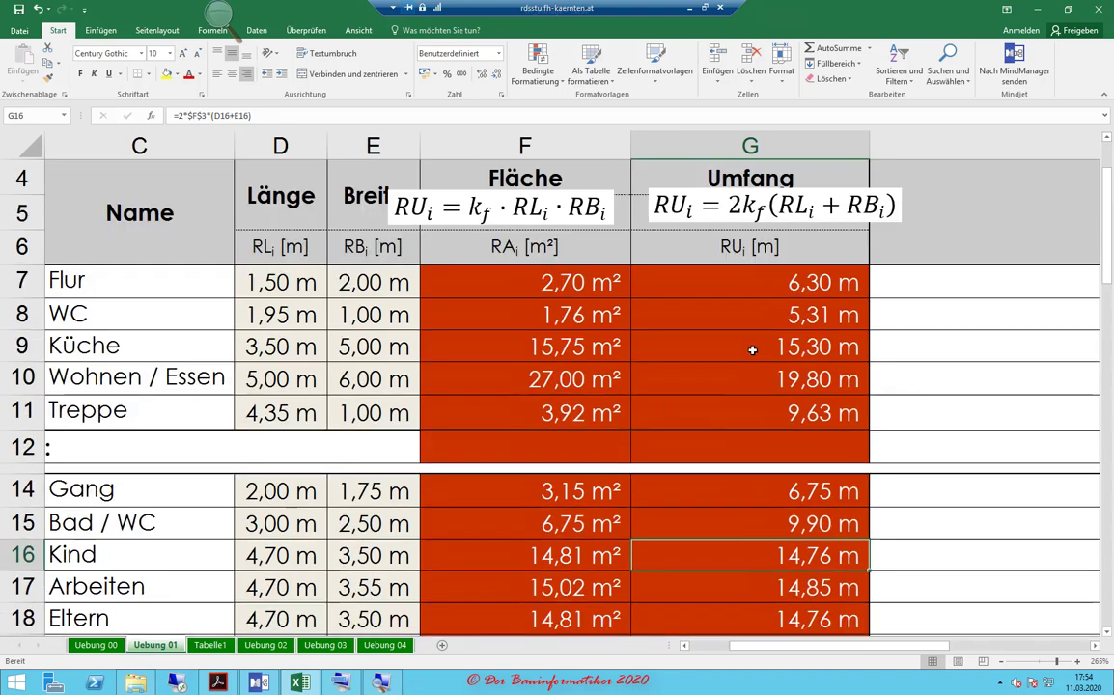
{"action": "scroll", "coordinate": [733, 316], "scroll_direction": "up", "scroll_amount": 1}
{"action": "scroll", "coordinate": [753, 351], "scroll_direction": "down", "scroll_amount": 2, "text": "ctrl"}
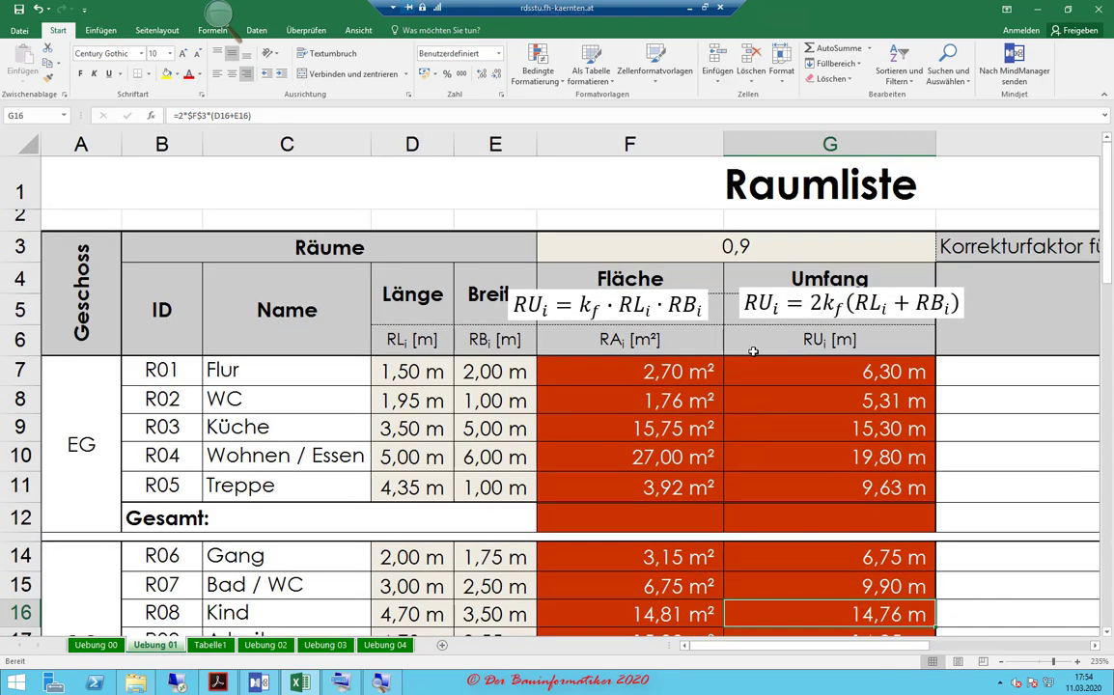
{"action": "scroll", "coordinate": [753, 351], "scroll_direction": "down", "scroll_amount": 1, "text": "ctrl"}
{"action": "scroll", "coordinate": [753, 351], "scroll_direction": "down", "scroll_amount": 3}
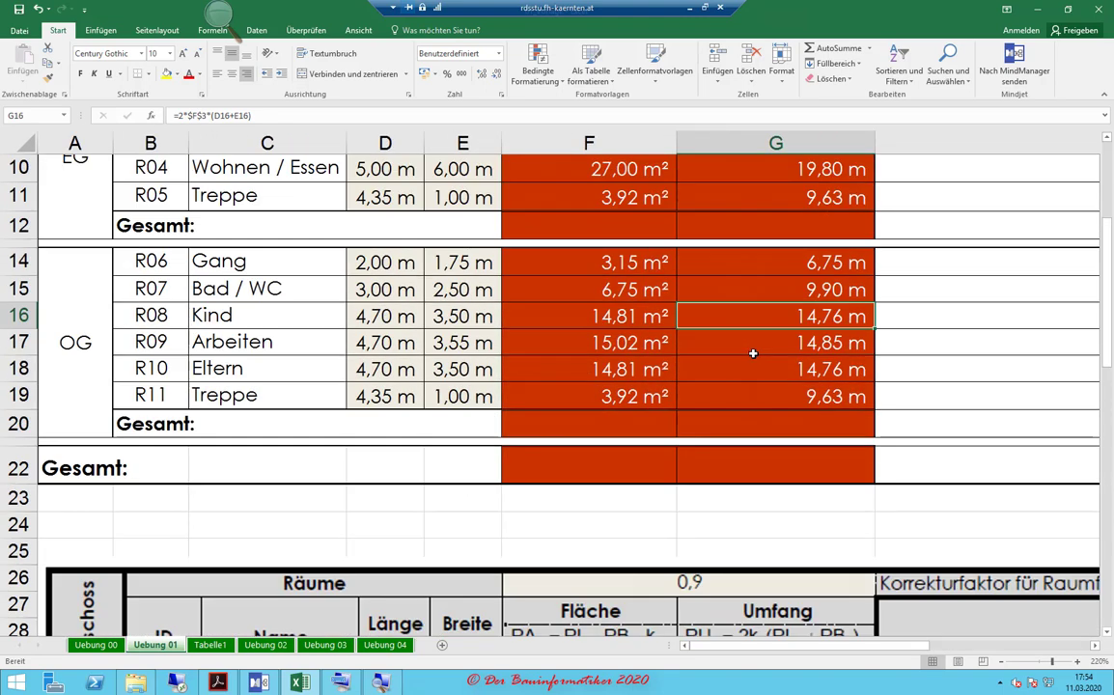
- Enter =F7+F8+F9+F10+F11 in F12 to total the ground-floor areas (51,12)
{"action": "scroll", "coordinate": [753, 353], "scroll_direction": "up", "scroll_amount": 2}
{"action": "scroll", "coordinate": [754, 351], "scroll_direction": "up", "scroll_amount": 1}
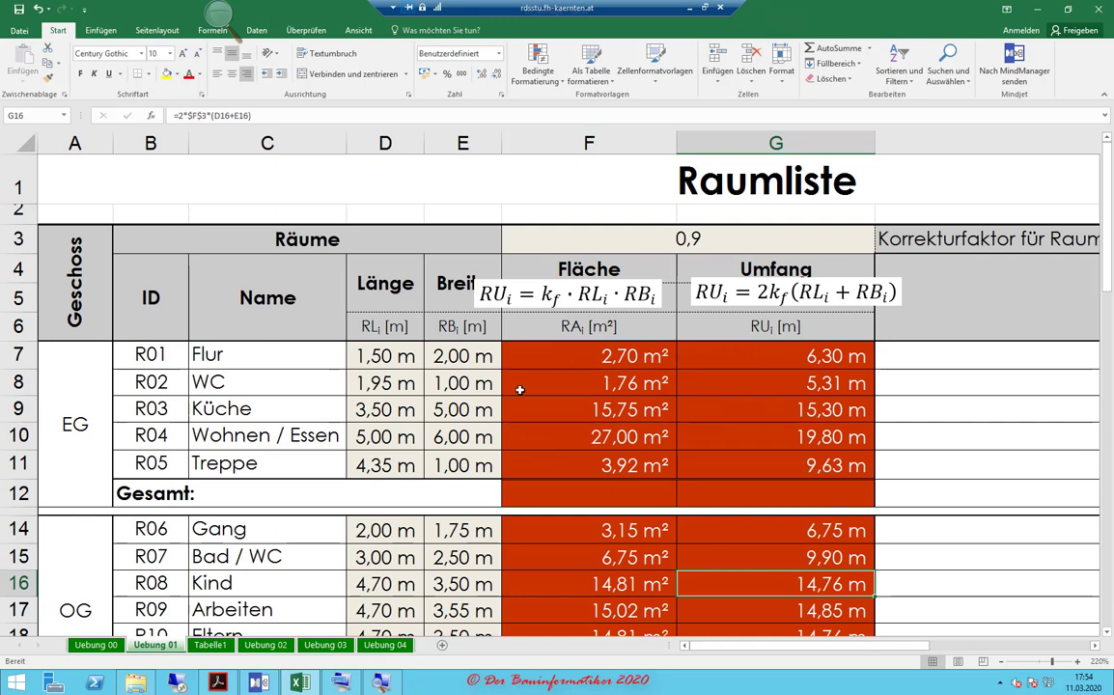
{"action": "left_click", "coordinate": [614, 492]}
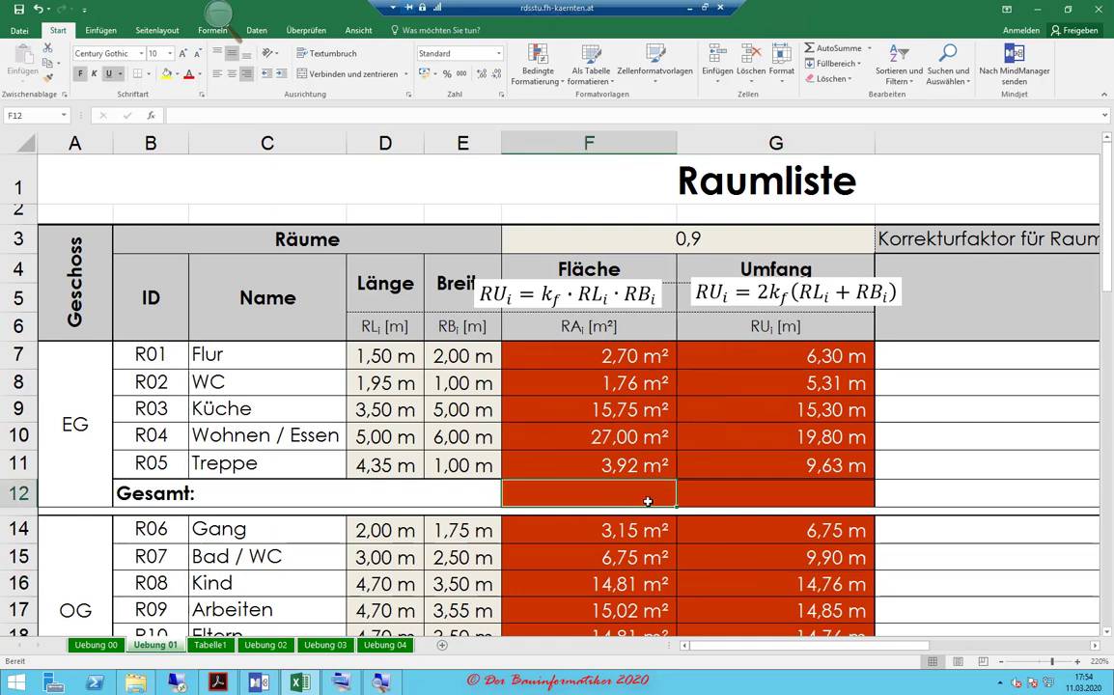
{"action": "type", "text": "="}
{"action": "left_click", "coordinate": [625, 355]}
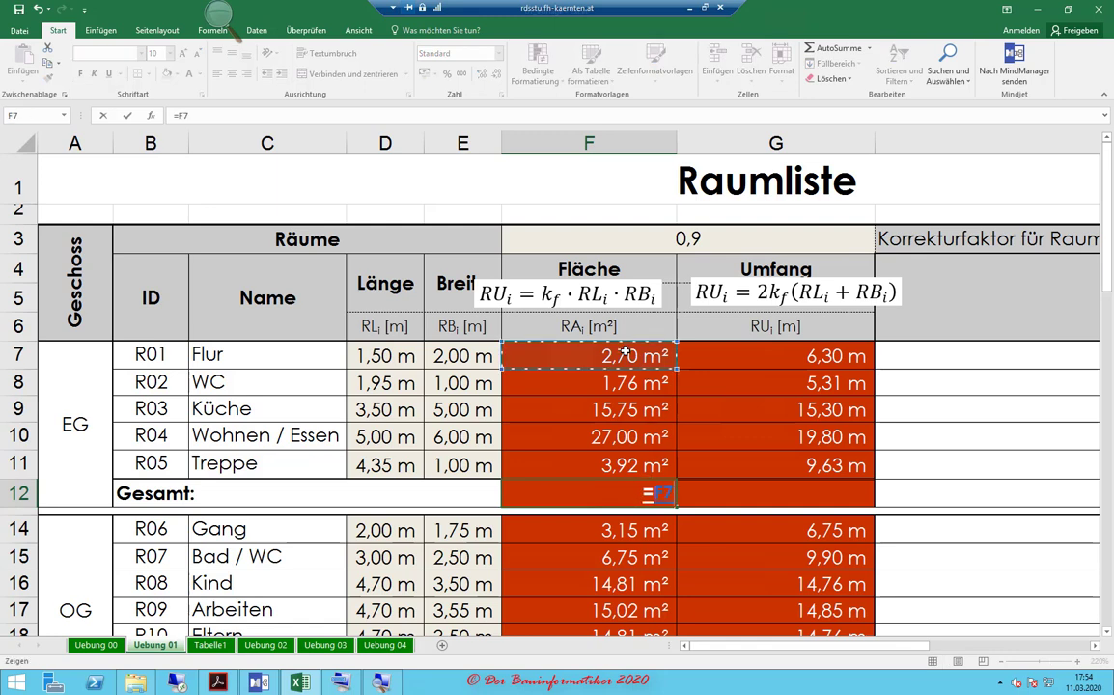
{"action": "type", "text": "+"}
{"action": "left_click", "coordinate": [625, 382]}
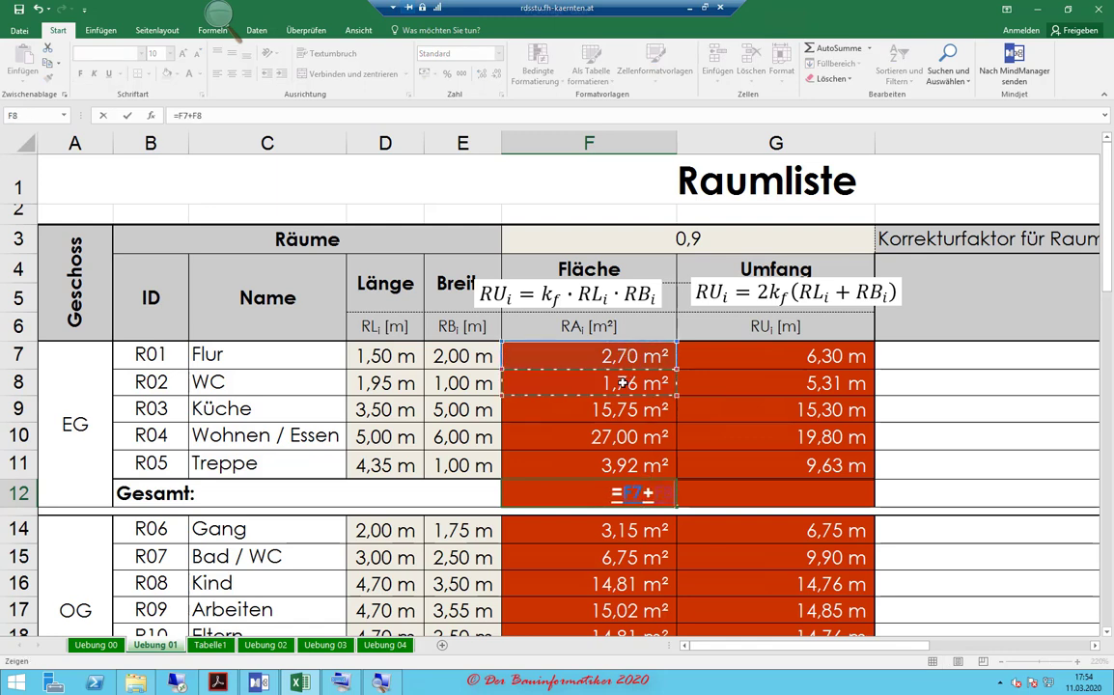
{"action": "type", "text": "+"}
{"action": "left_click", "coordinate": [637, 411]}
{"action": "type", "text": "+"}
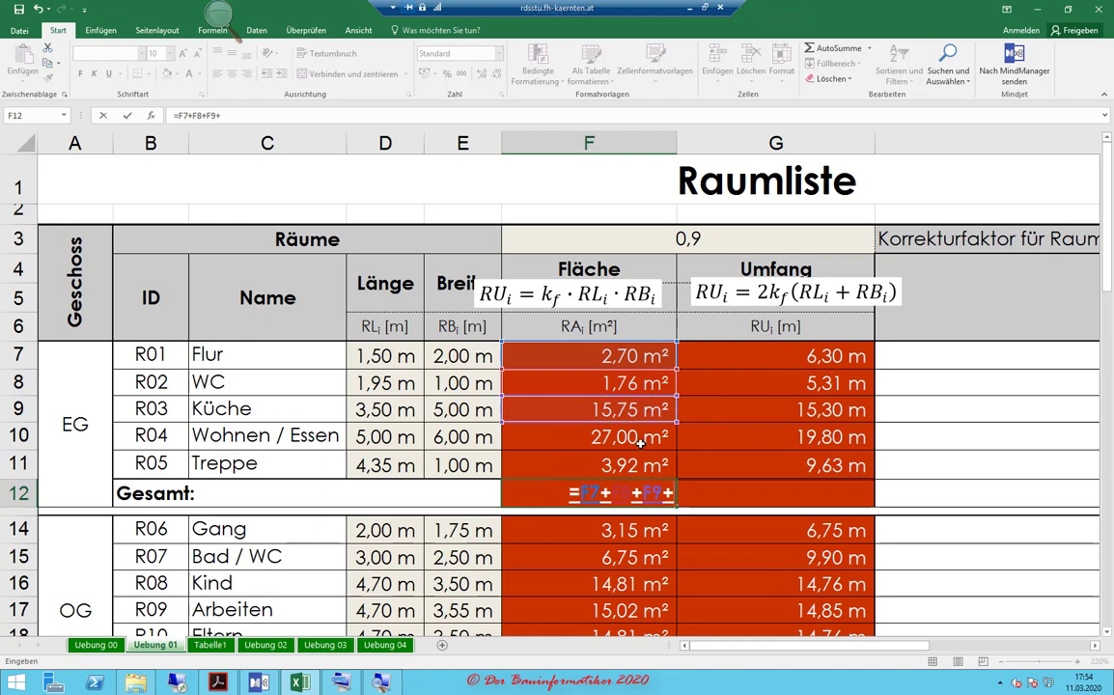
{"action": "left_click", "coordinate": [637, 437]}
{"action": "type", "text": "+"}
{"action": "left_click", "coordinate": [641, 465]}
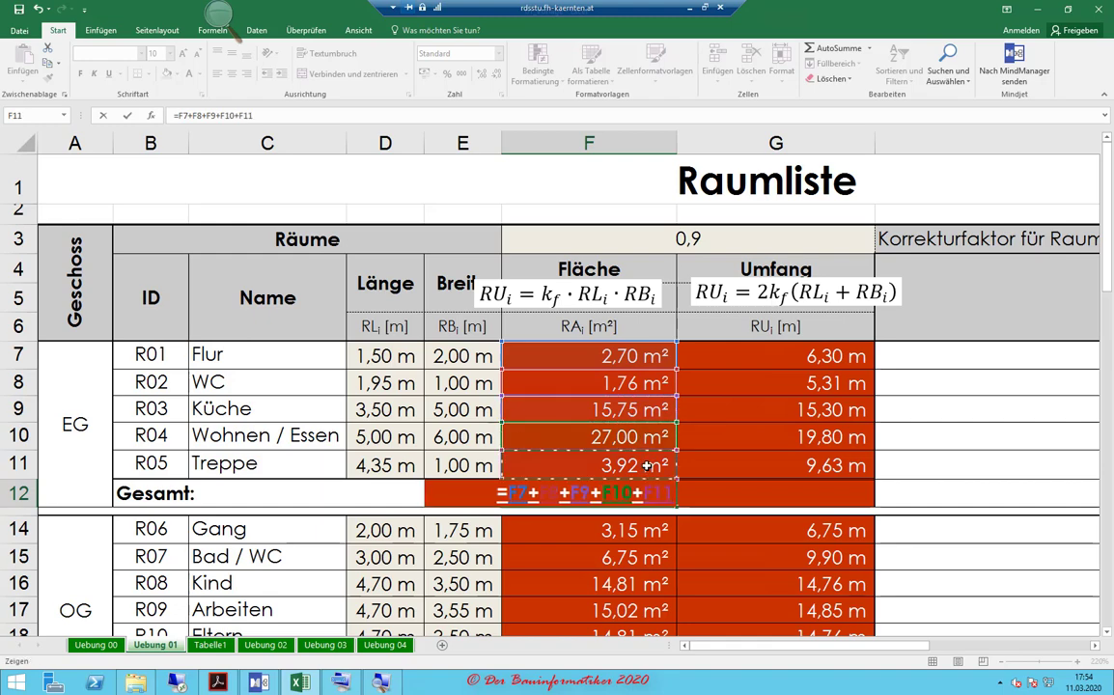
{"action": "key", "text": "Return"}
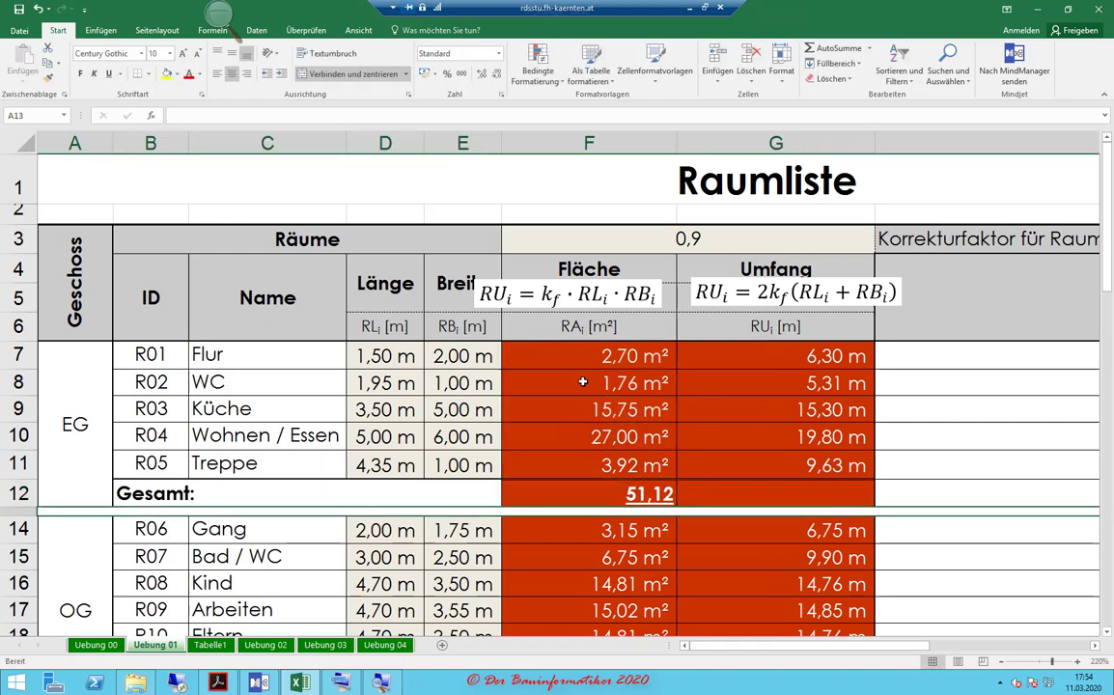
- Fill the F12 total across into G12 to sum the perimeters (56,34)
{"action": "scroll", "coordinate": [583, 382], "scroll_direction": "down", "scroll_amount": 2}
{"action": "scroll", "coordinate": [583, 383], "scroll_direction": "up", "scroll_amount": 1}
{"action": "scroll", "coordinate": [583, 382], "scroll_direction": "up", "scroll_amount": 1}
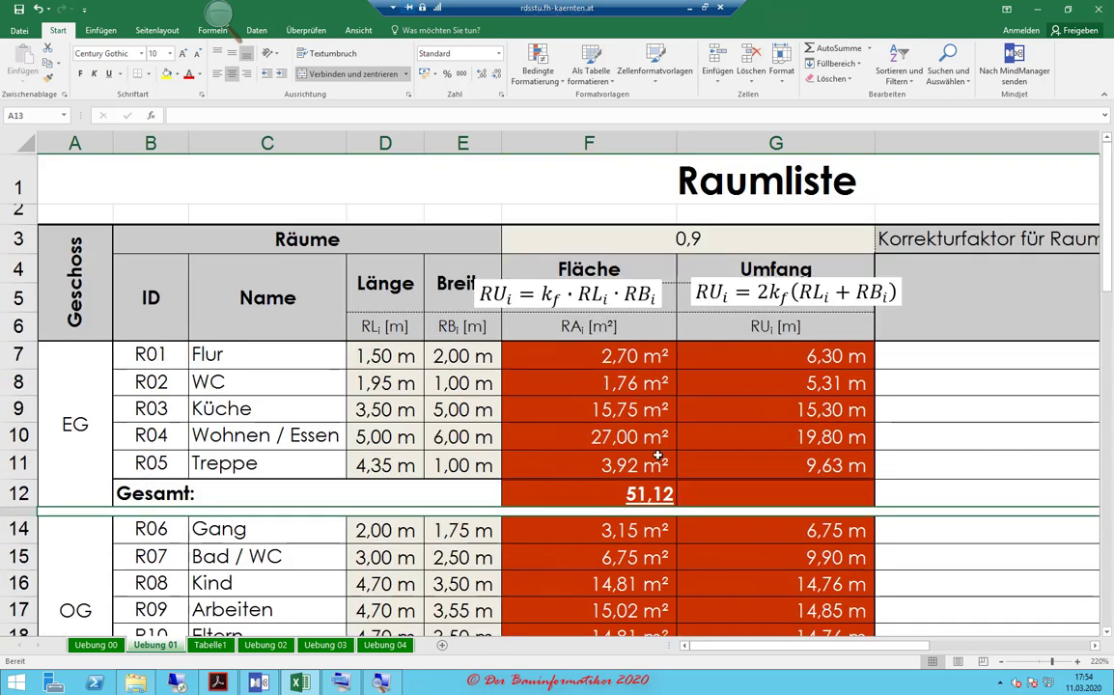
{"action": "left_click", "coordinate": [632, 493]}
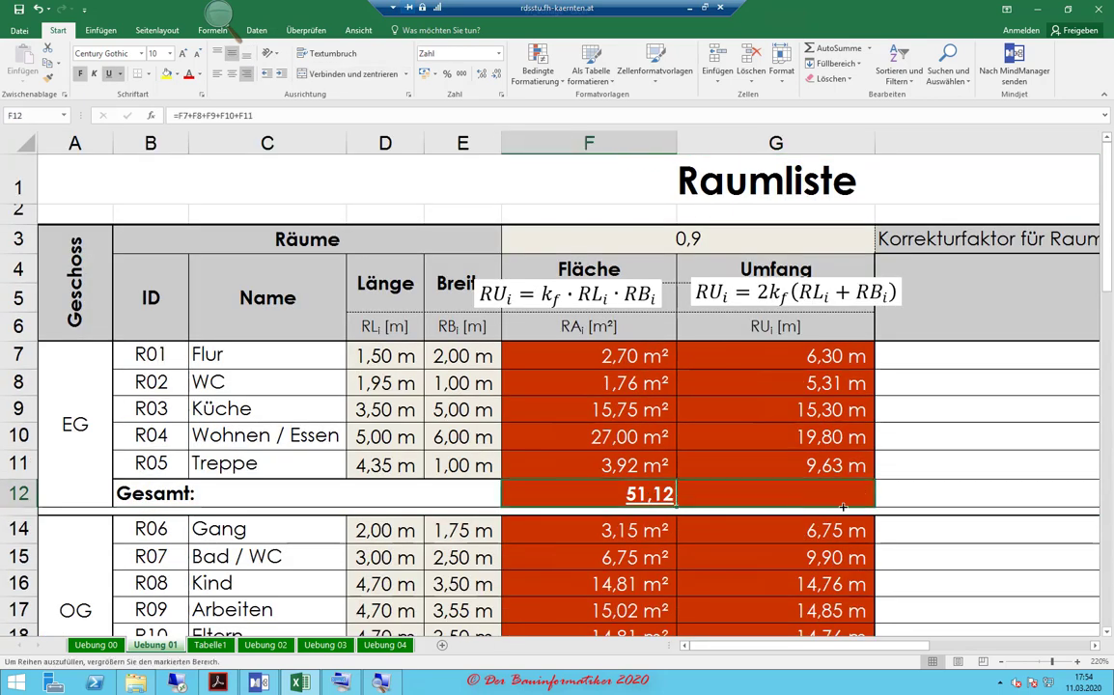
{"action": "left_click_drag", "start_coordinate": [678, 506], "coordinate": [870, 506]}
{"action": "left_click", "coordinate": [883, 515]}
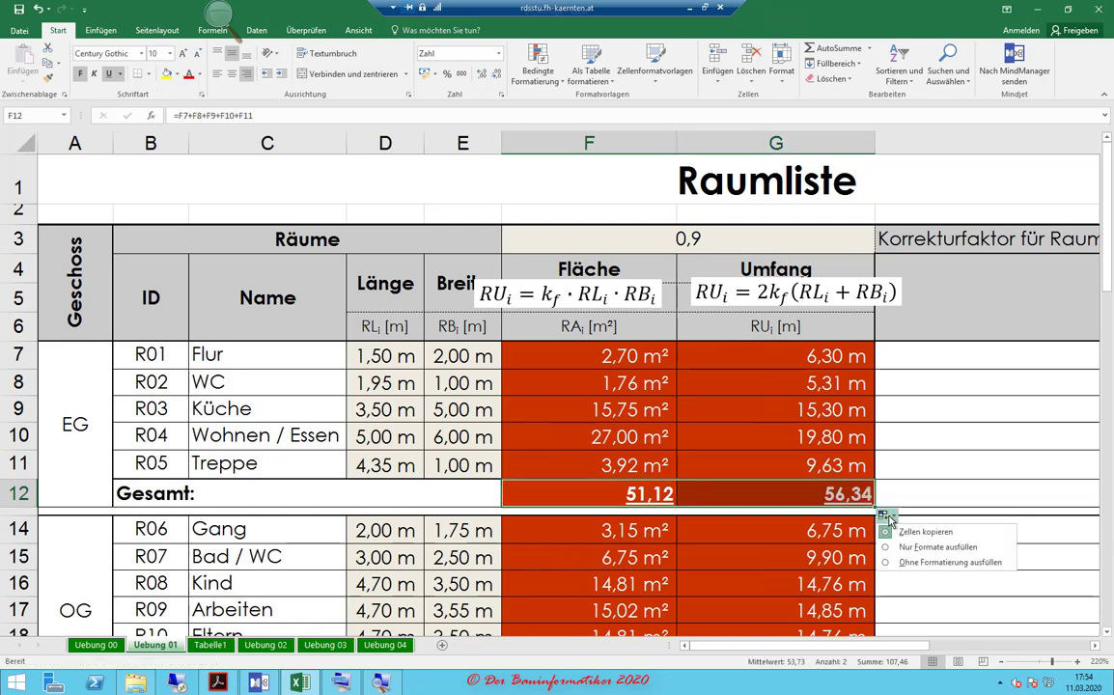
{"action": "left_click", "coordinate": [942, 562]}
{"action": "left_click", "coordinate": [914, 463]}
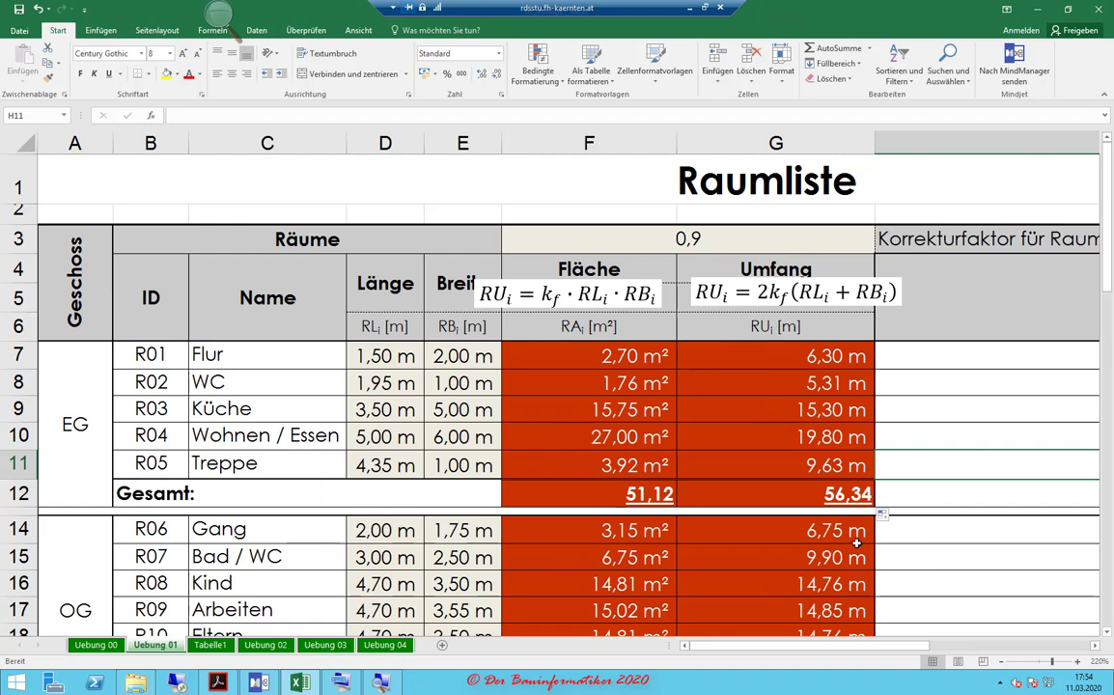
{"action": "scroll", "coordinate": [577, 430], "scroll_direction": "down", "scroll_amount": 2}
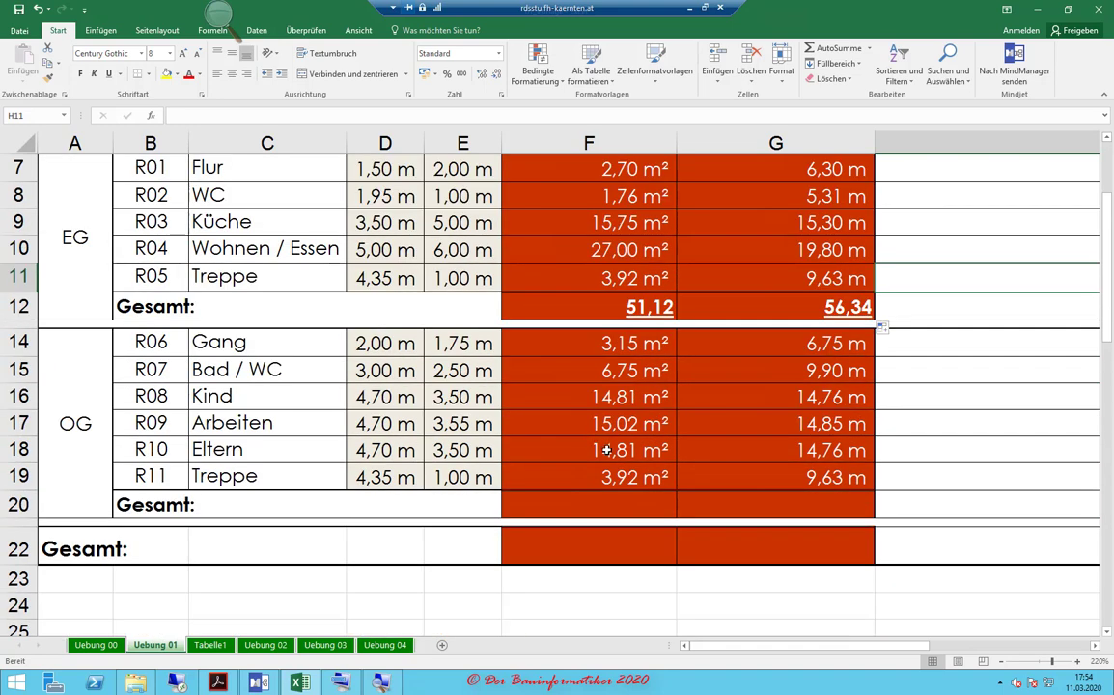
{"action": "scroll", "coordinate": [606, 449], "scroll_direction": "up", "scroll_amount": 2}
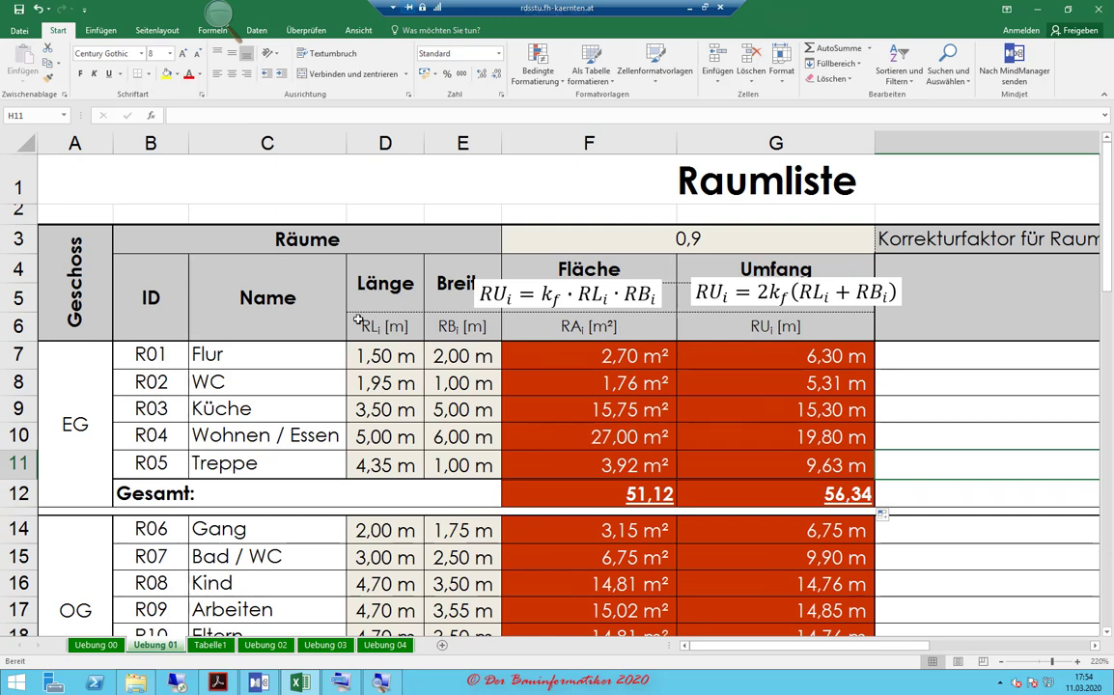
{"action": "scroll", "coordinate": [587, 414], "scroll_direction": "down", "scroll_amount": 1}
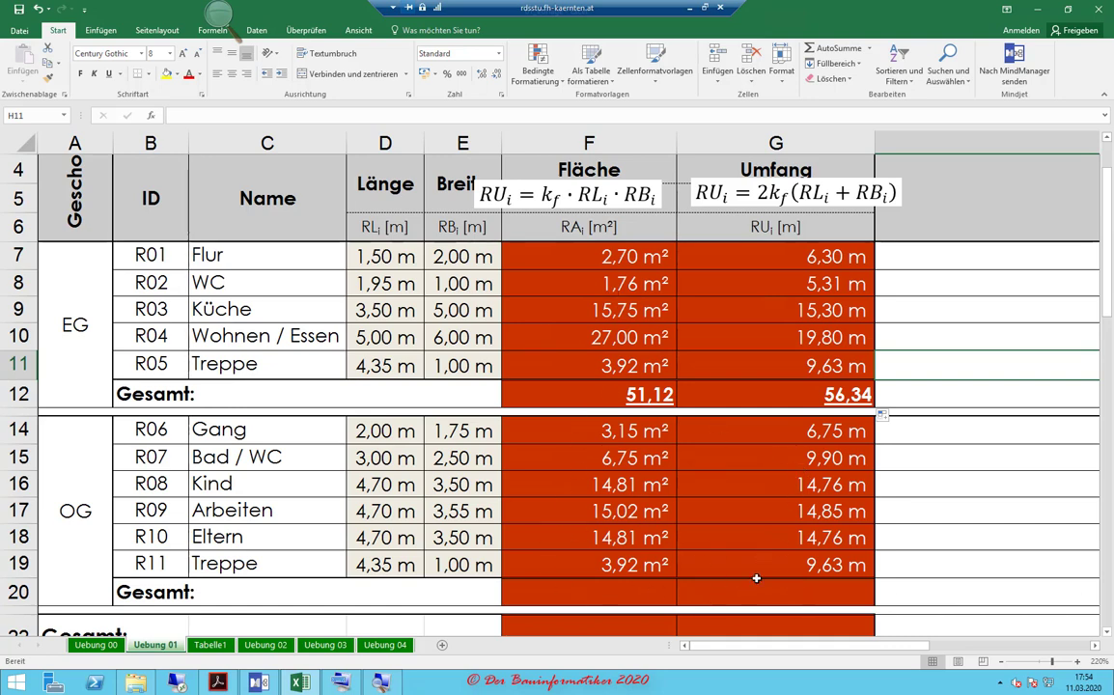
{"action": "scroll", "coordinate": [635, 532], "scroll_direction": "up", "scroll_amount": 1}
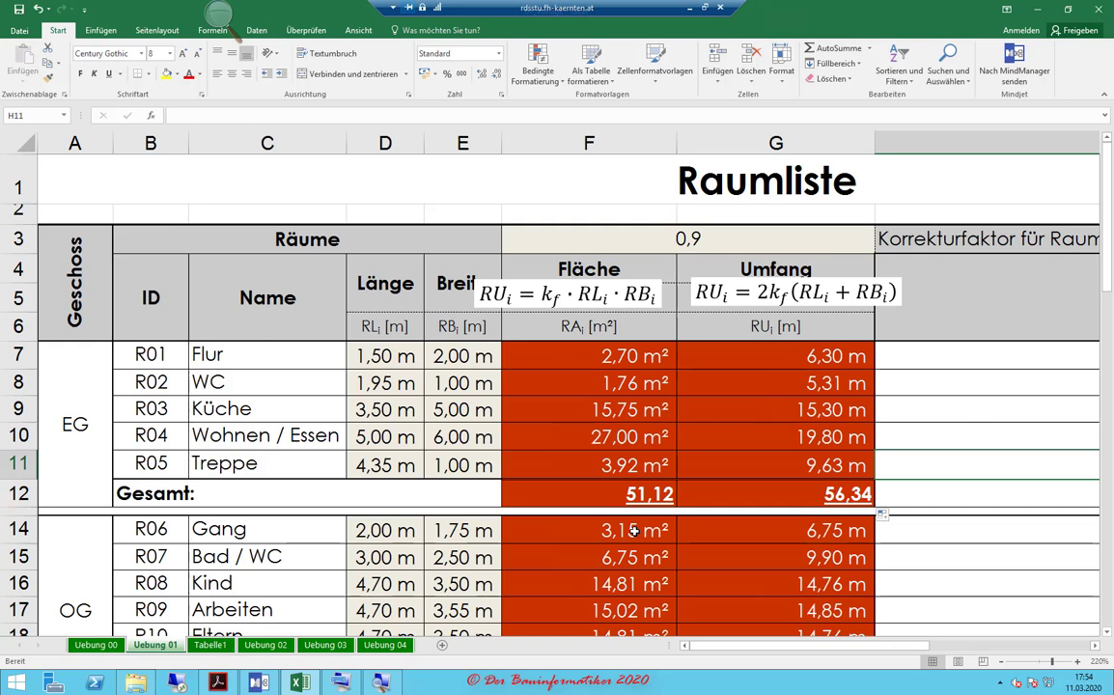
{"action": "scroll", "coordinate": [635, 532], "scroll_direction": "down", "scroll_amount": 1}
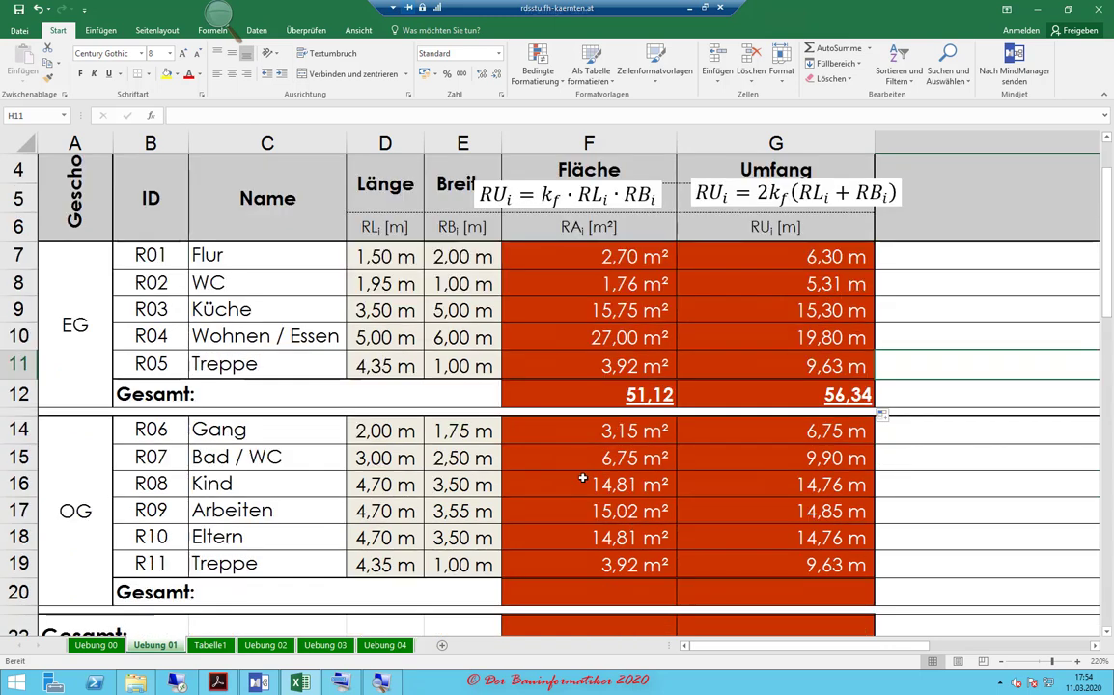
- Select the EG and OG length, width and perimeter ranges plus the grand-total perimeter cell
{"action": "left_click_drag", "start_coordinate": [368, 256], "coordinate": [456, 366]}
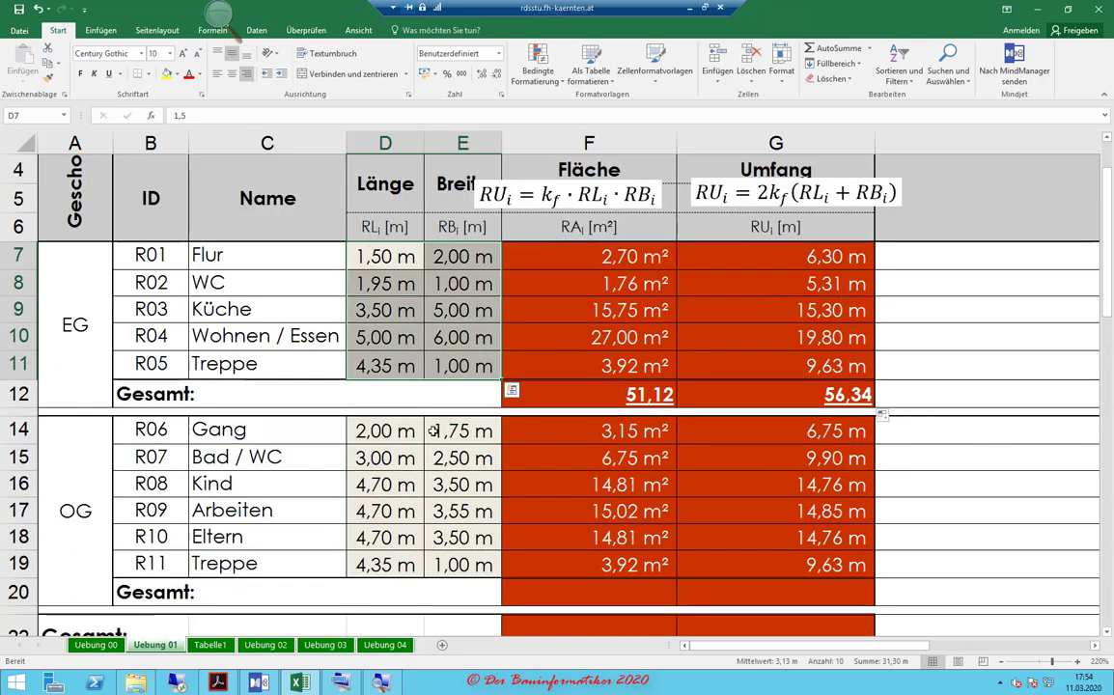
{"action": "left_click_drag", "start_coordinate": [387, 431], "coordinate": [463, 564]}
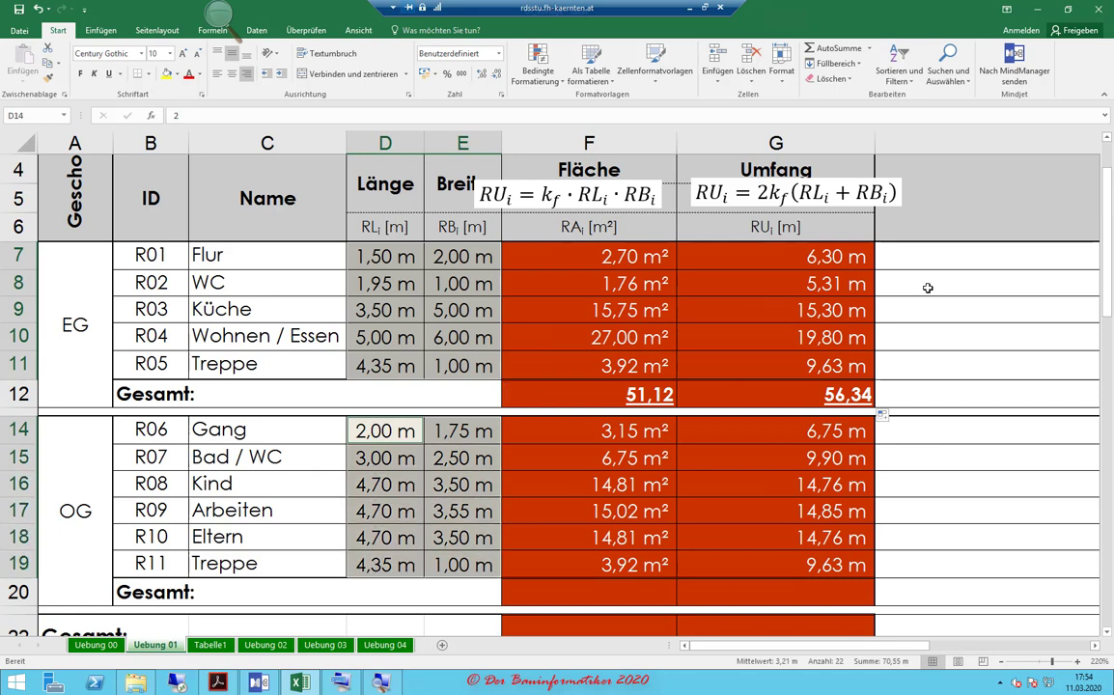
{"action": "left_click_drag", "start_coordinate": [743, 256], "coordinate": [828, 391]}
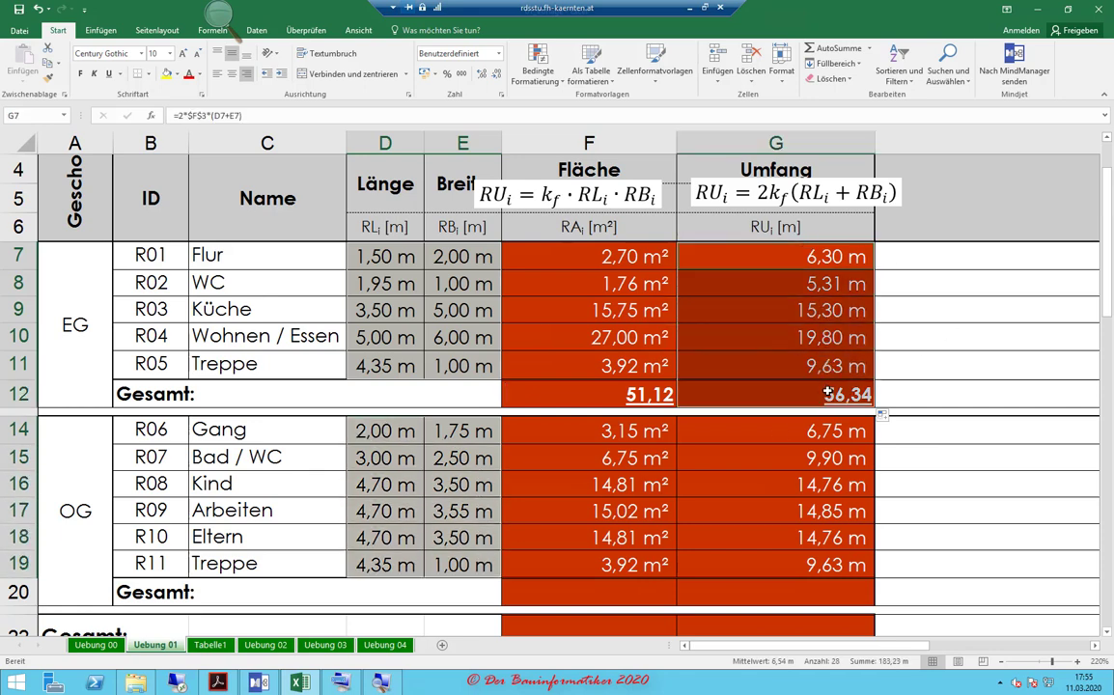
{"action": "mouse_move", "coordinate": [743, 430]}
{"action": "left_mouse_down"}
{"action": "mouse_move", "coordinate": [826, 567]}
{"action": "mouse_move", "coordinate": [827, 591]}
{"action": "left_mouse_up"}
{"action": "scroll", "coordinate": [811, 529], "scroll_direction": "down", "scroll_amount": 2}
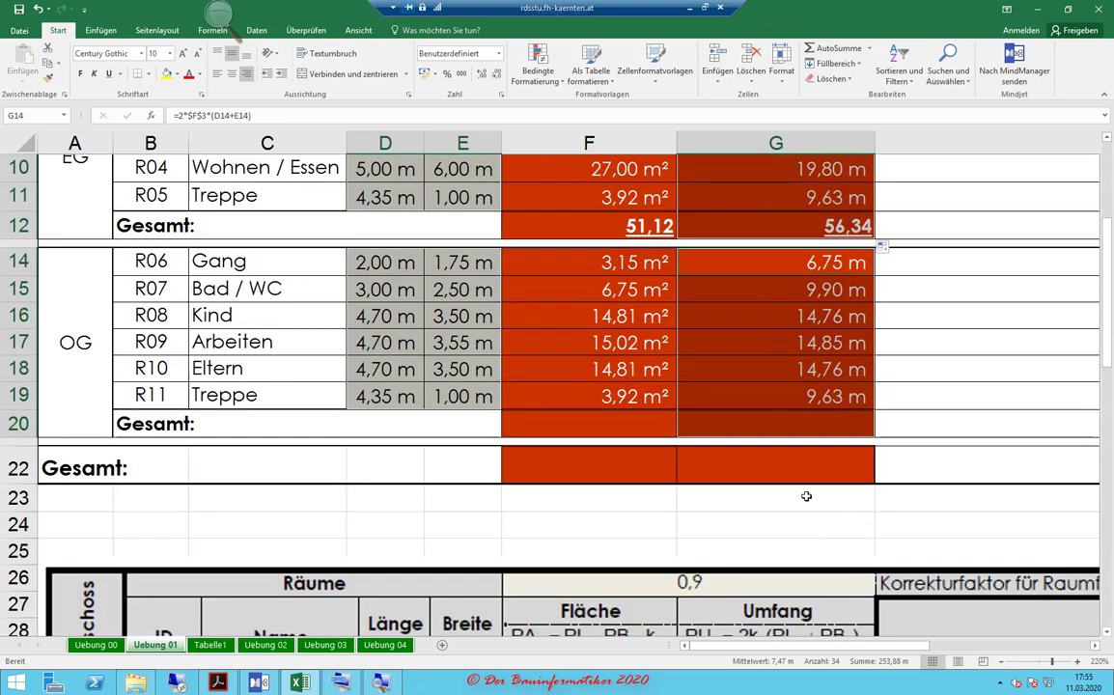
{"action": "left_click", "coordinate": [800, 460], "text": "ctrl"}
{"action": "scroll", "coordinate": [801, 461], "scroll_direction": "up", "scroll_amount": 3}
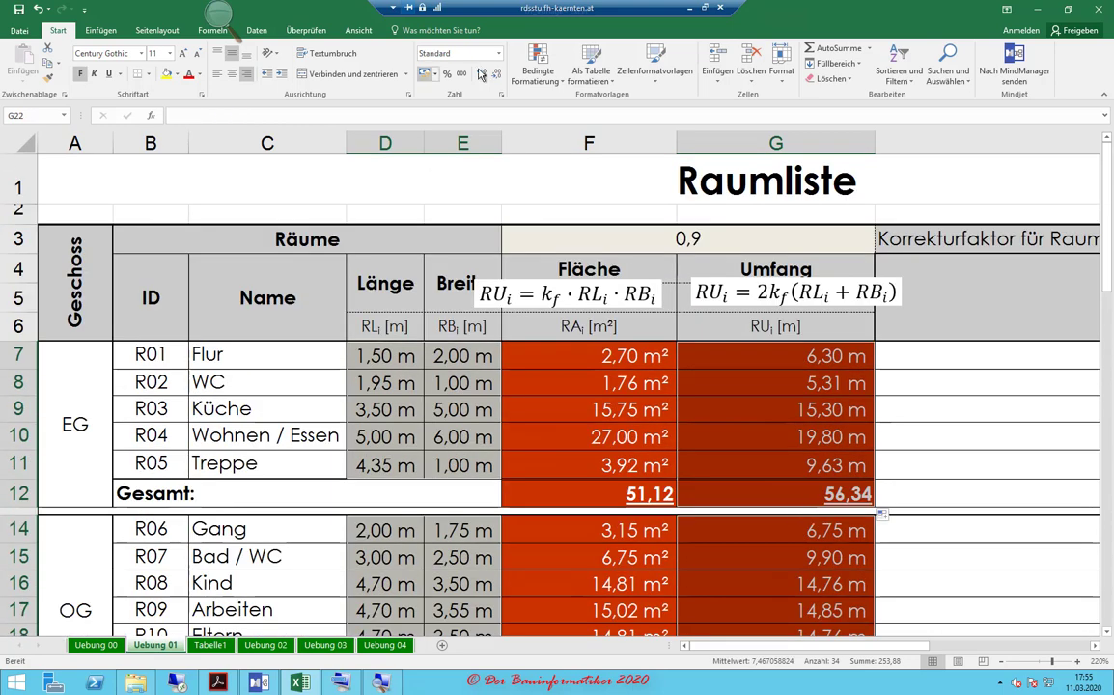
- Apply the custom 0,00" m" format to the selected cells
{"action": "left_click", "coordinate": [502, 95]}
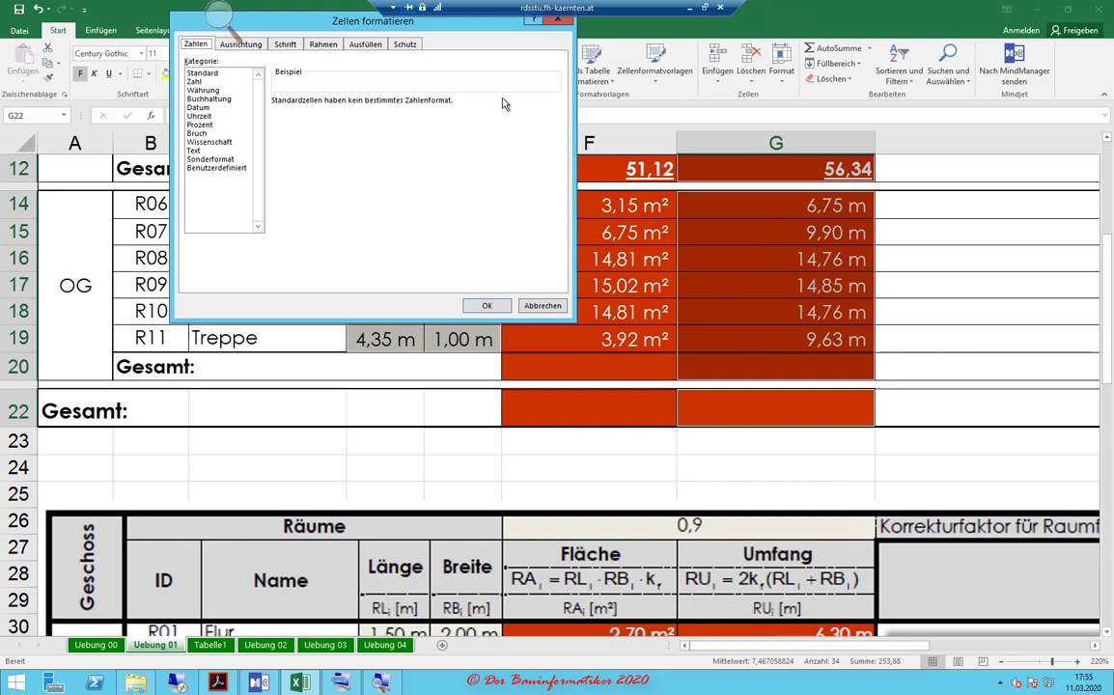
{"action": "left_click", "coordinate": [205, 167]}
{"action": "left_click_drag", "start_coordinate": [560, 140], "coordinate": [560, 198]}
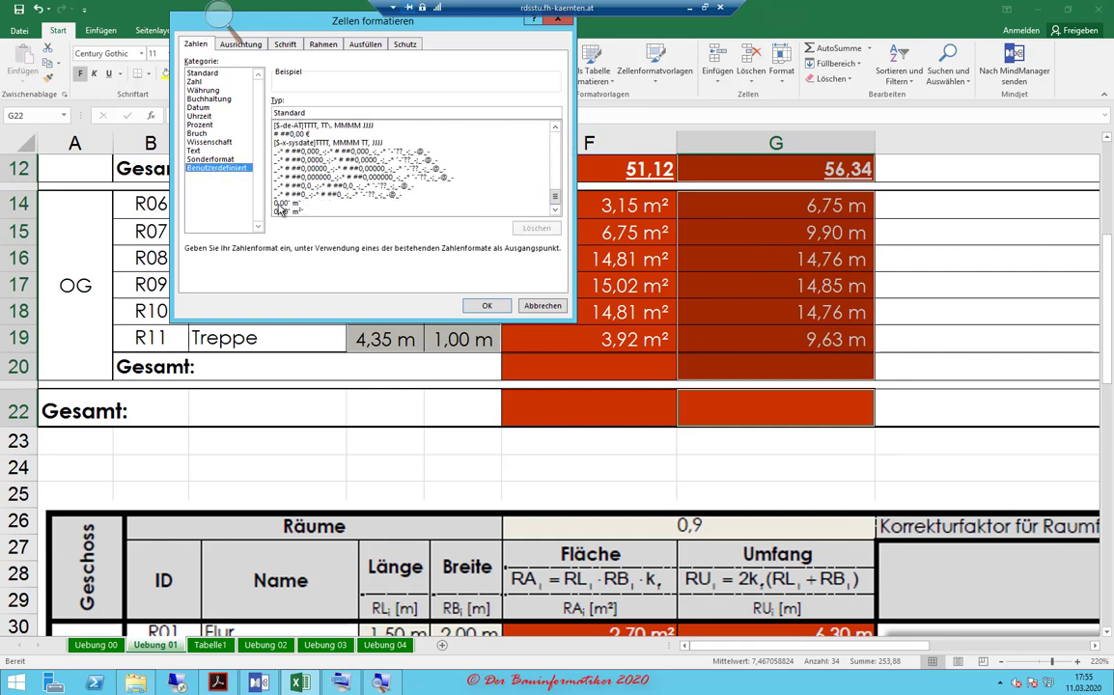
{"action": "left_click", "coordinate": [290, 203]}
{"action": "left_click", "coordinate": [486, 305]}
{"action": "scroll", "coordinate": [570, 266], "scroll_direction": "up", "scroll_amount": 3}
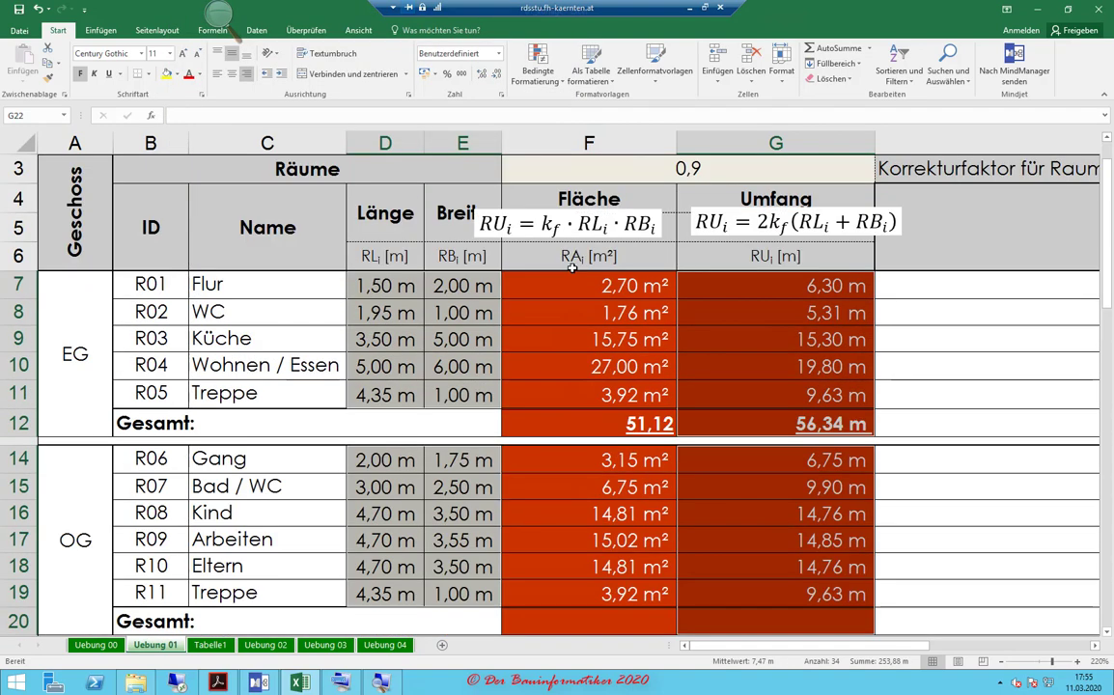
{"action": "left_click", "coordinate": [570, 312]}
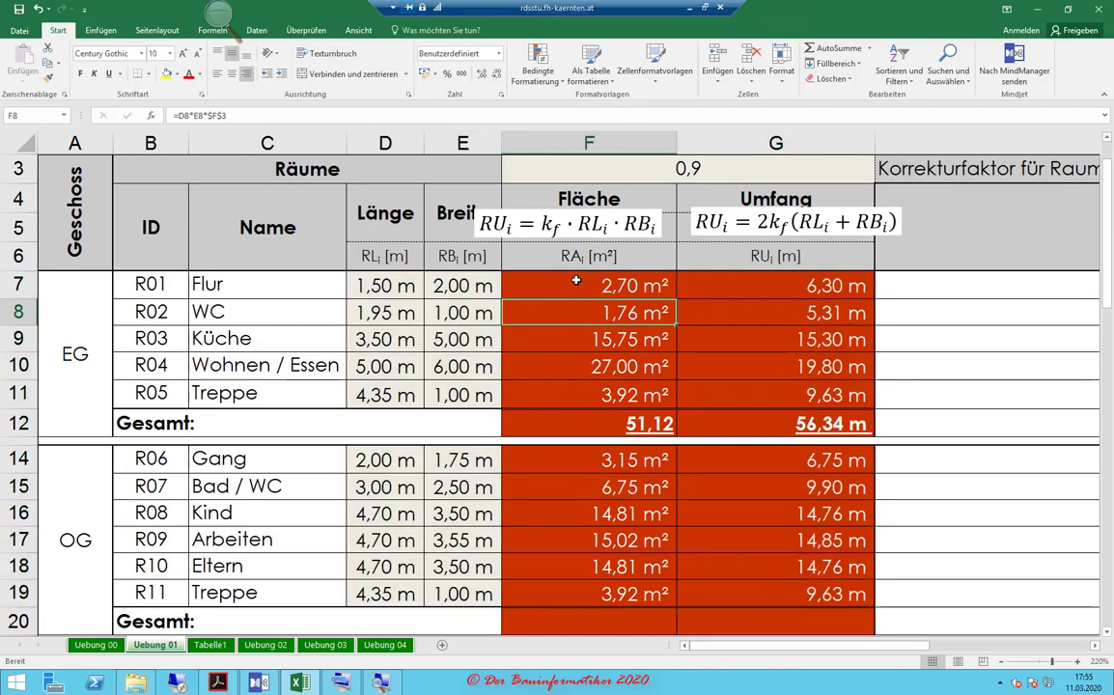
- Apply the custom 0,00" m²" format to the EG and OG areas, subtotals and grand-total area cell
{"action": "left_click_drag", "start_coordinate": [577, 281], "coordinate": [584, 423]}
{"action": "scroll", "coordinate": [600, 322], "scroll_direction": "down", "scroll_amount": 2}
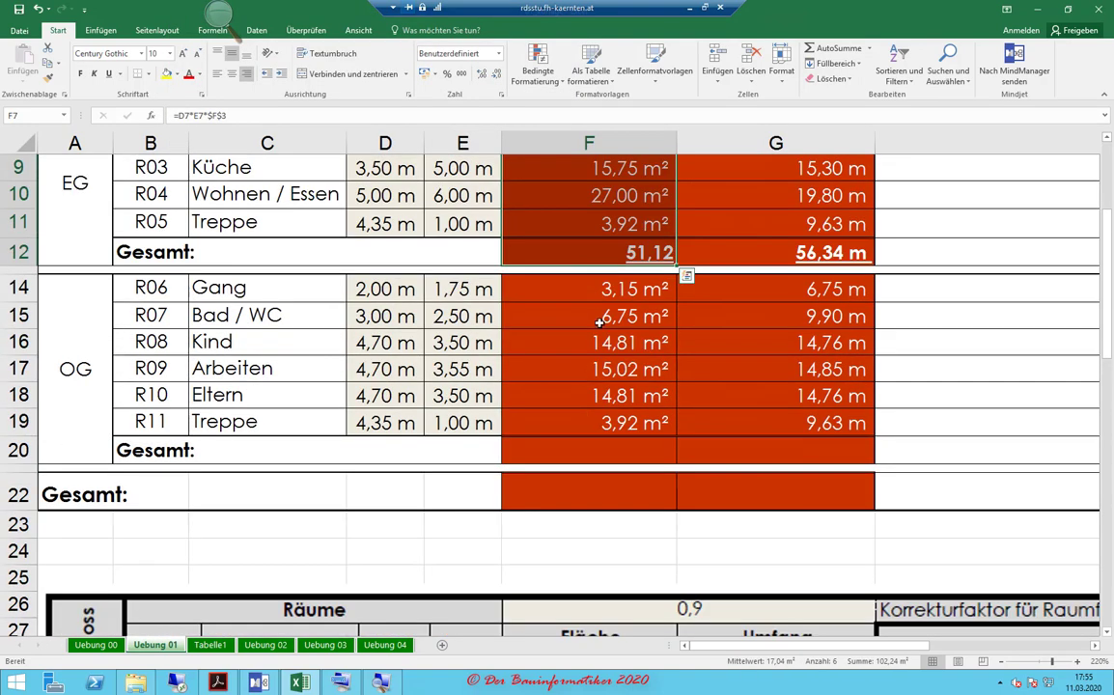
{"action": "left_click_drag", "start_coordinate": [599, 282], "coordinate": [613, 451]}
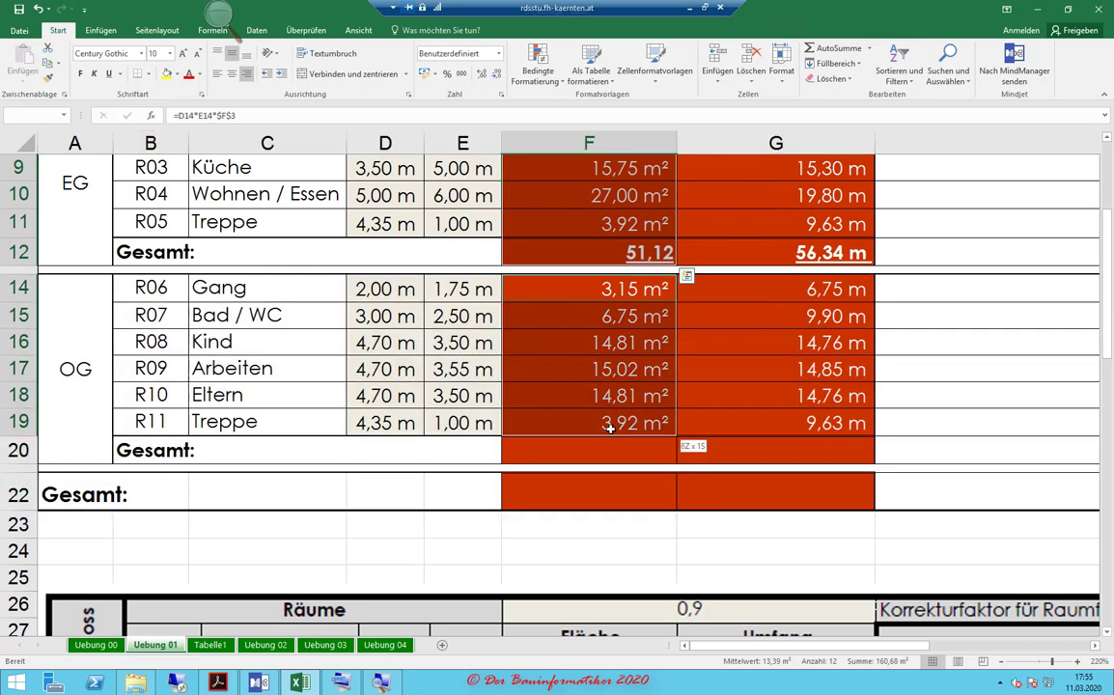
{"action": "left_click", "coordinate": [620, 489]}
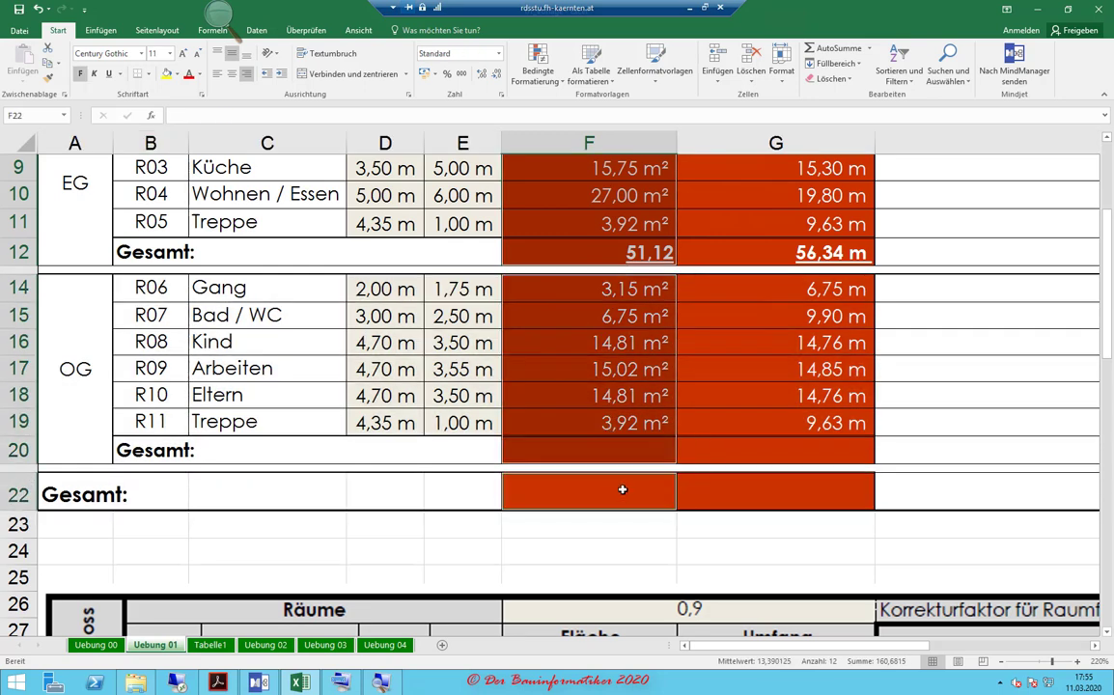
{"action": "left_click", "coordinate": [498, 98]}
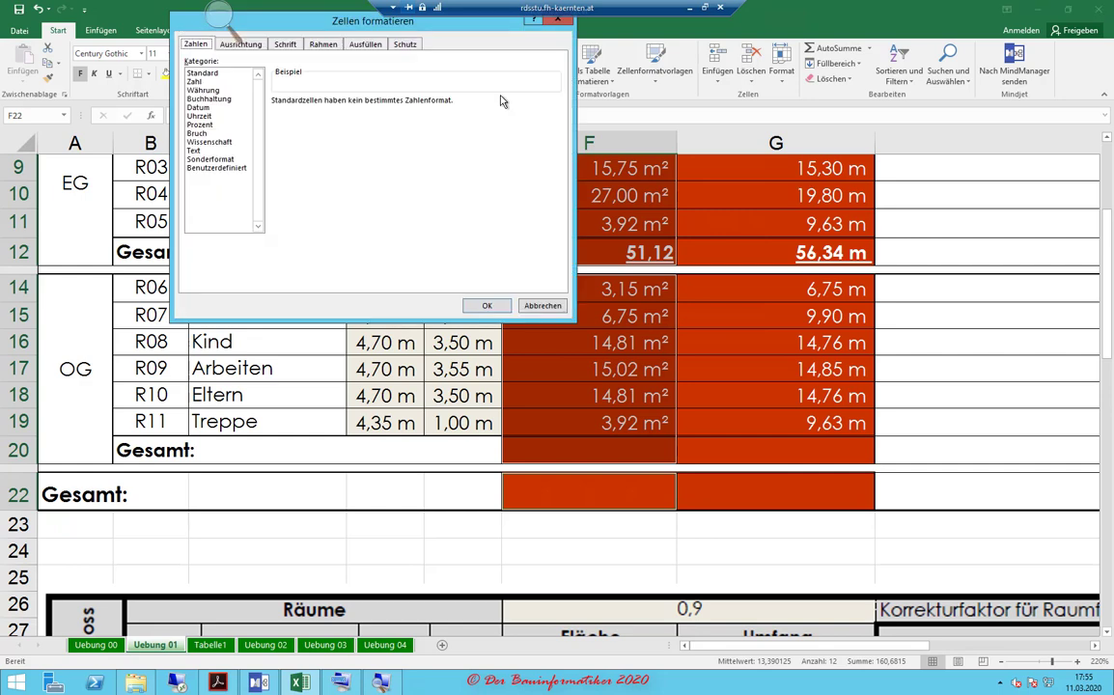
{"action": "left_click", "coordinate": [225, 169]}
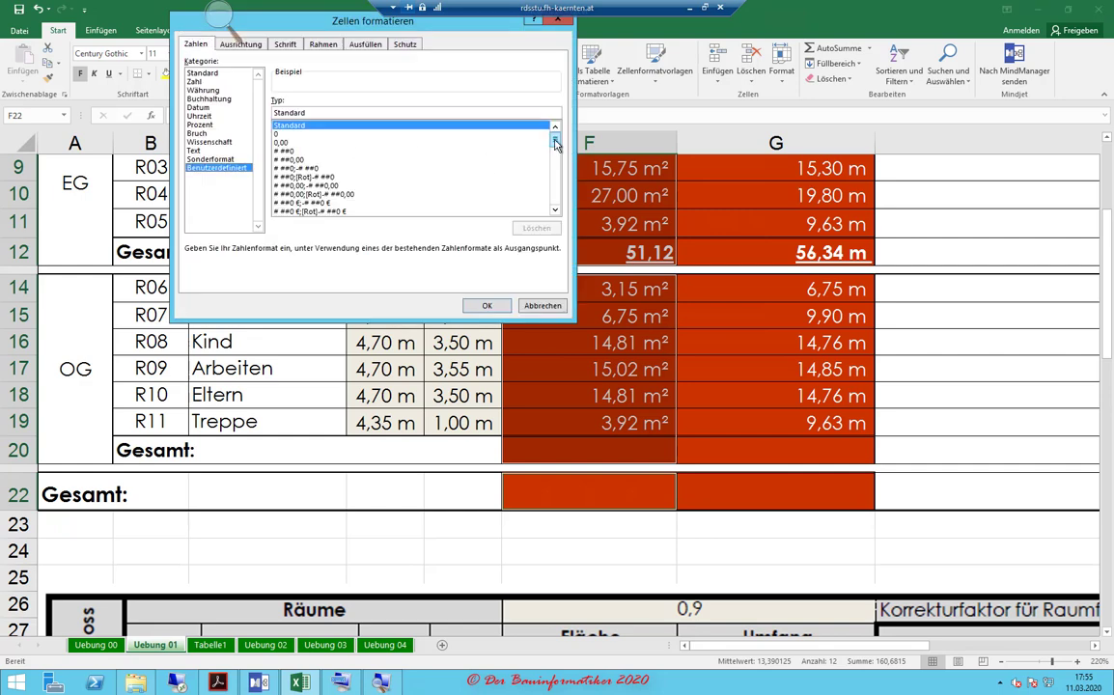
{"action": "left_click_drag", "start_coordinate": [555, 140], "coordinate": [555, 201]}
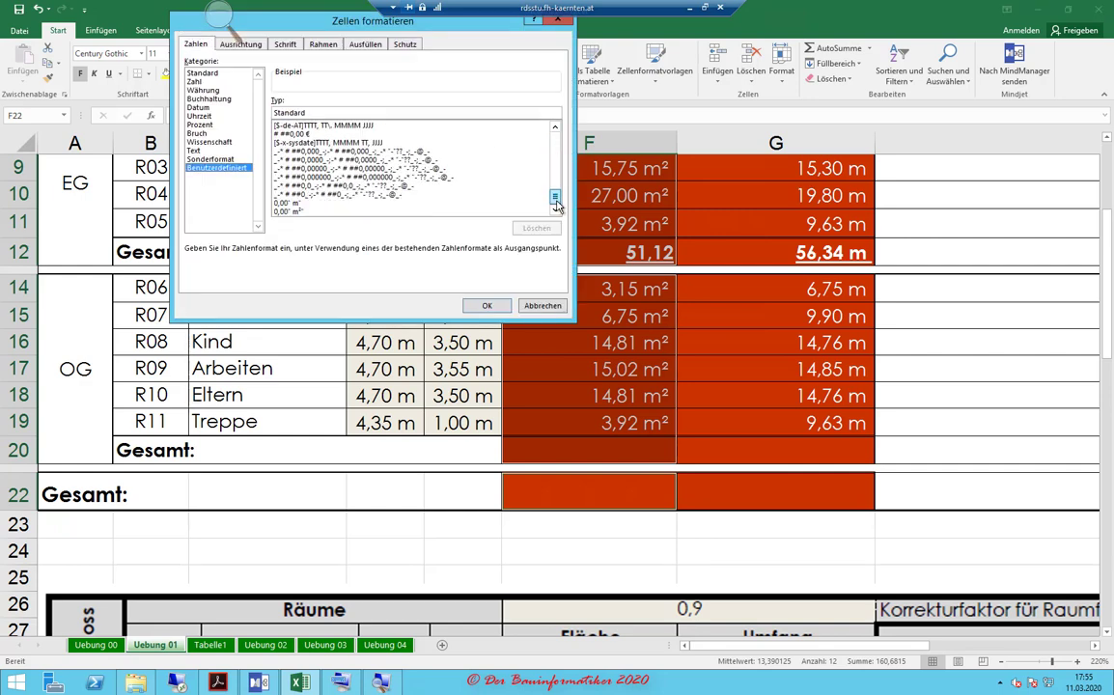
{"action": "left_click", "coordinate": [296, 212]}
{"action": "left_click", "coordinate": [486, 305]}
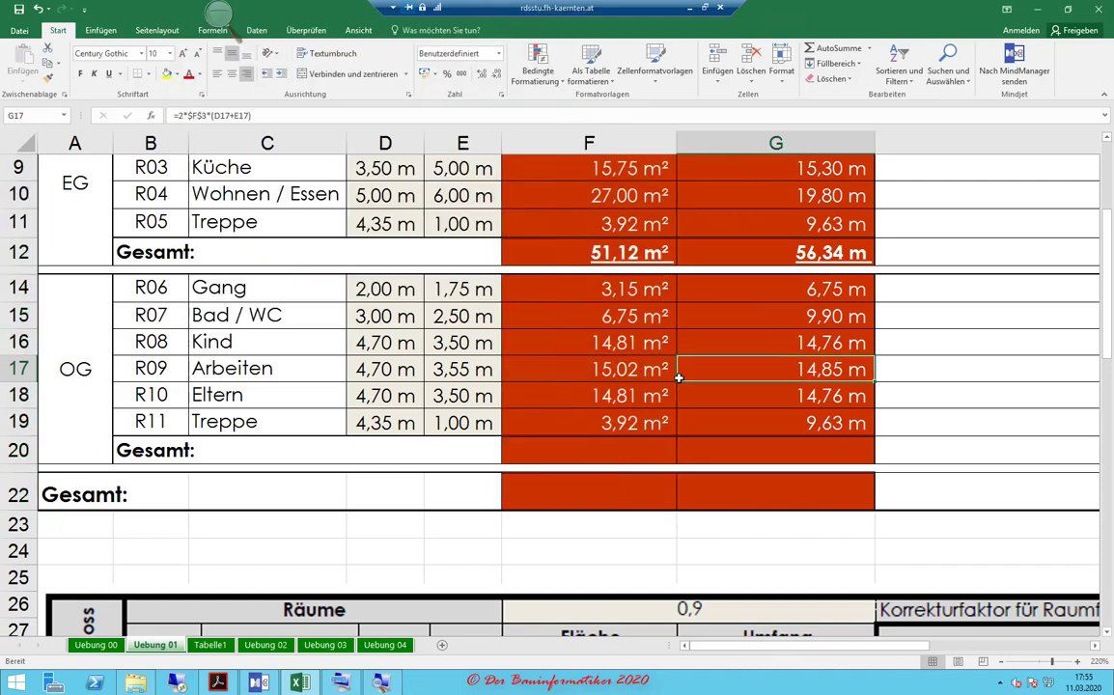
{"action": "scroll", "coordinate": [679, 378], "scroll_direction": "up", "scroll_amount": 3}
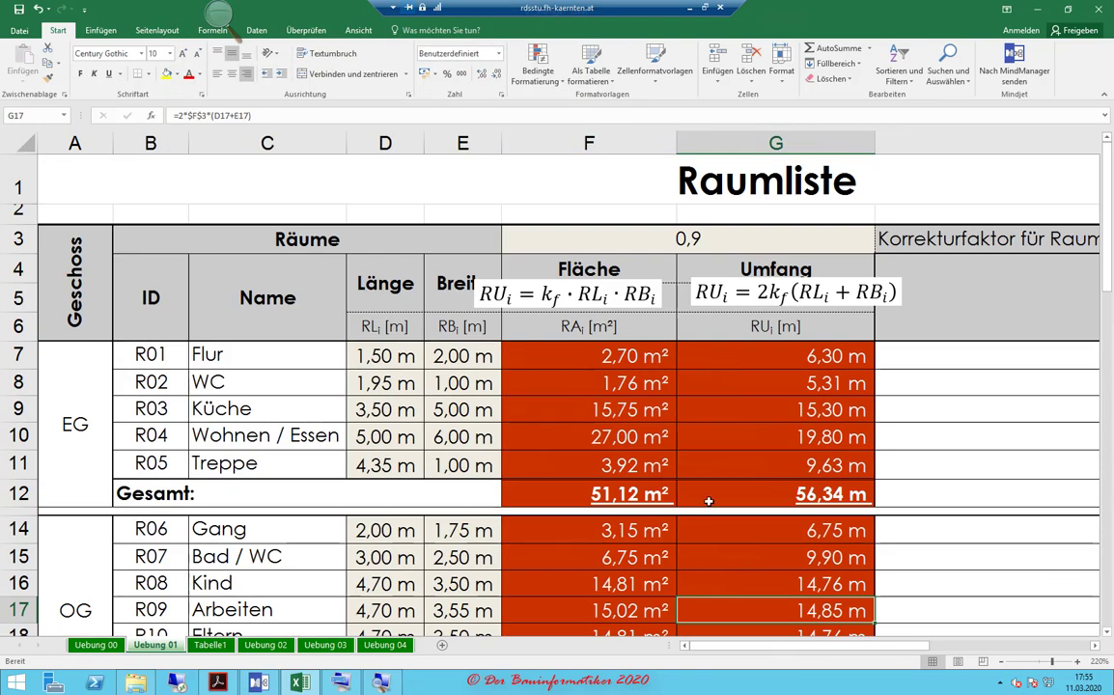
- Delete the ground-floor totals in F12 and G12
{"action": "left_click", "coordinate": [635, 492]}
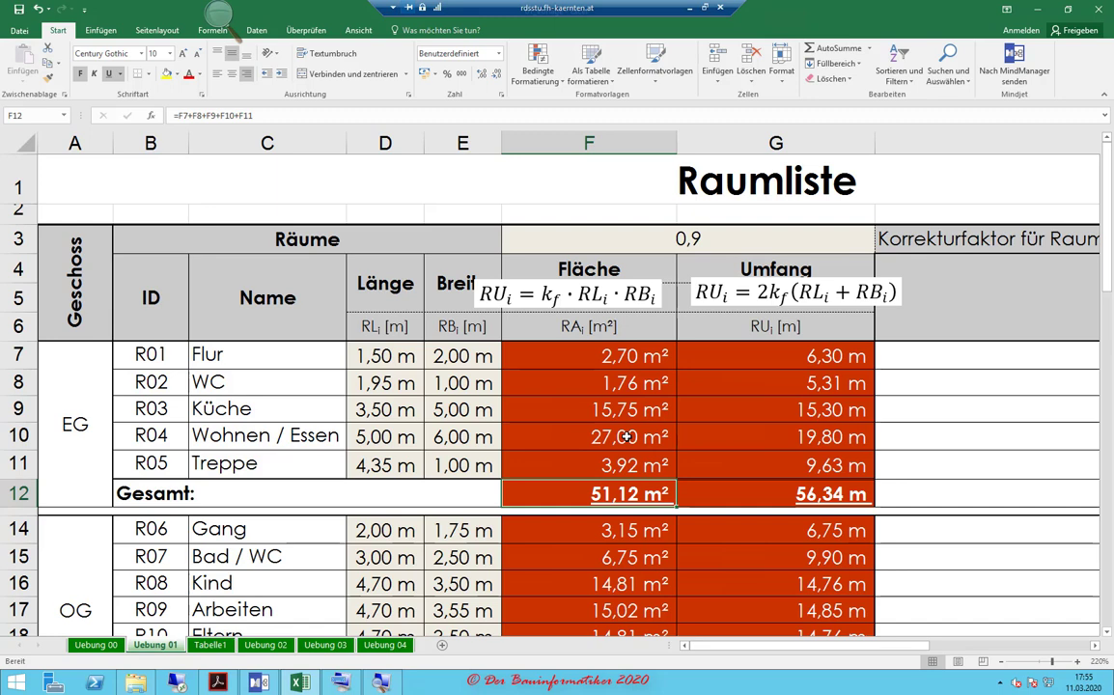
{"action": "key", "text": "Delete"}
{"action": "left_click", "coordinate": [811, 500]}
{"action": "key", "text": "Delete"}
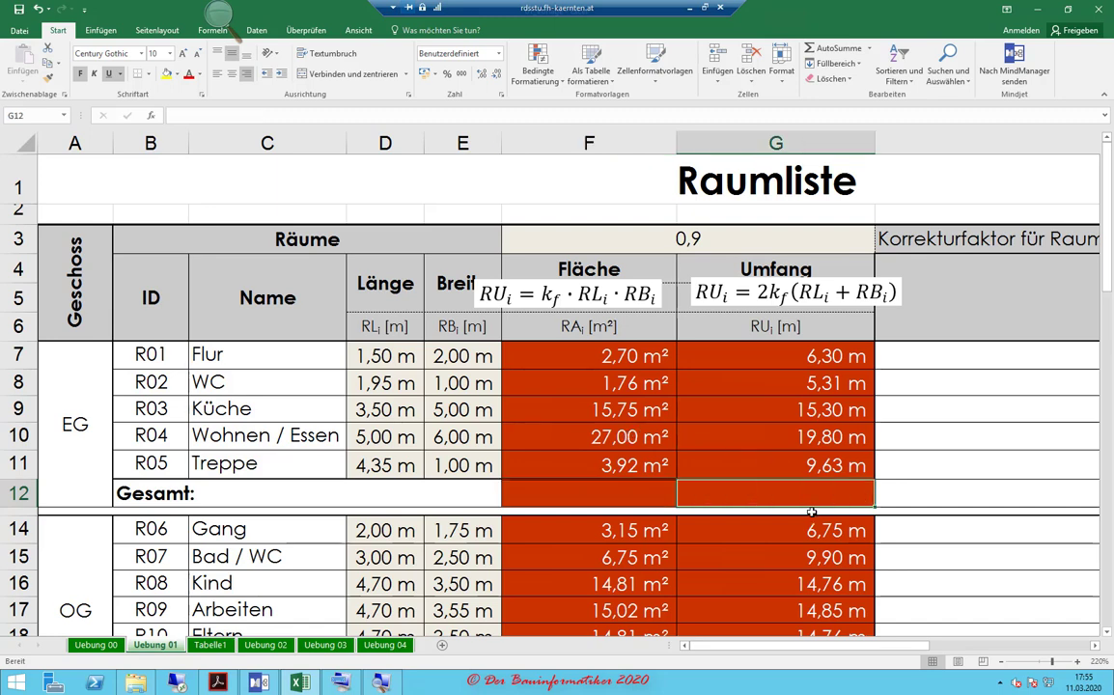
{"action": "left_click", "coordinate": [623, 500]}
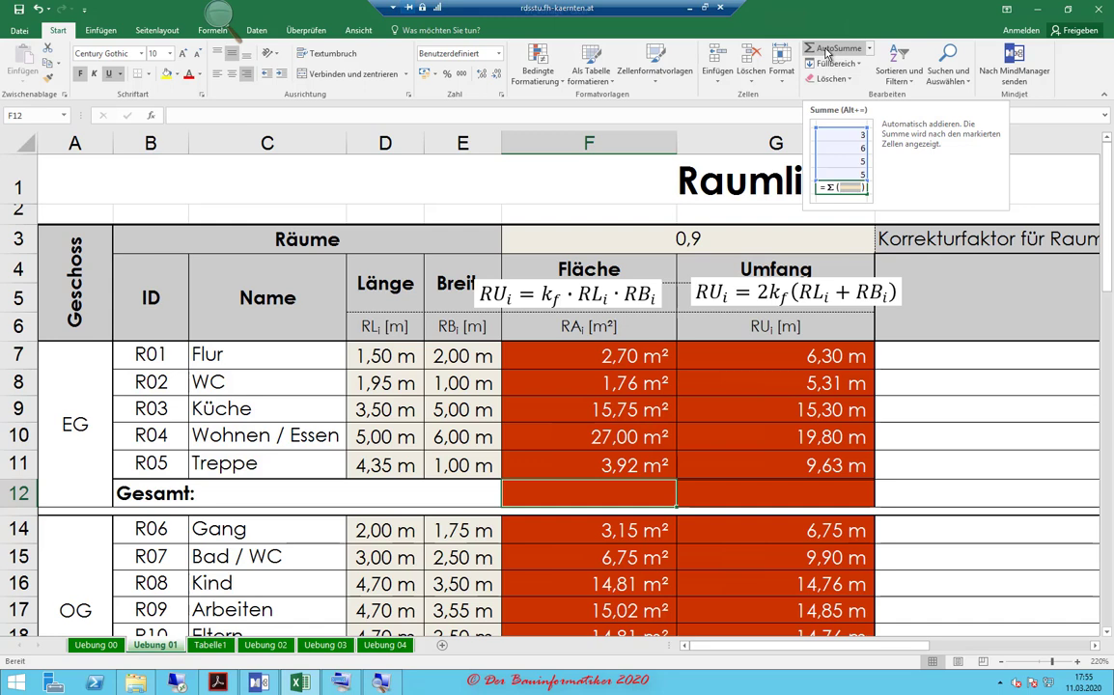
- Insert an AutoSum in F12 and adjust its range to =SUMME(F7:F11), giving 51,12 m²
{"action": "left_click", "coordinate": [827, 52]}
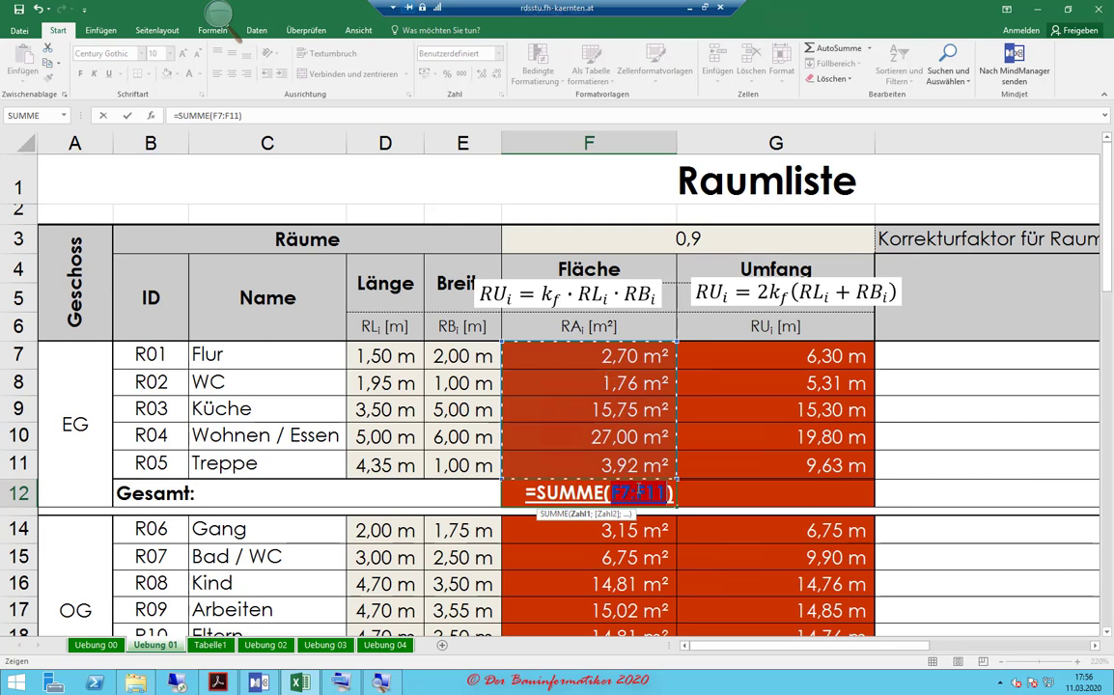
{"action": "left_click", "coordinate": [627, 491]}
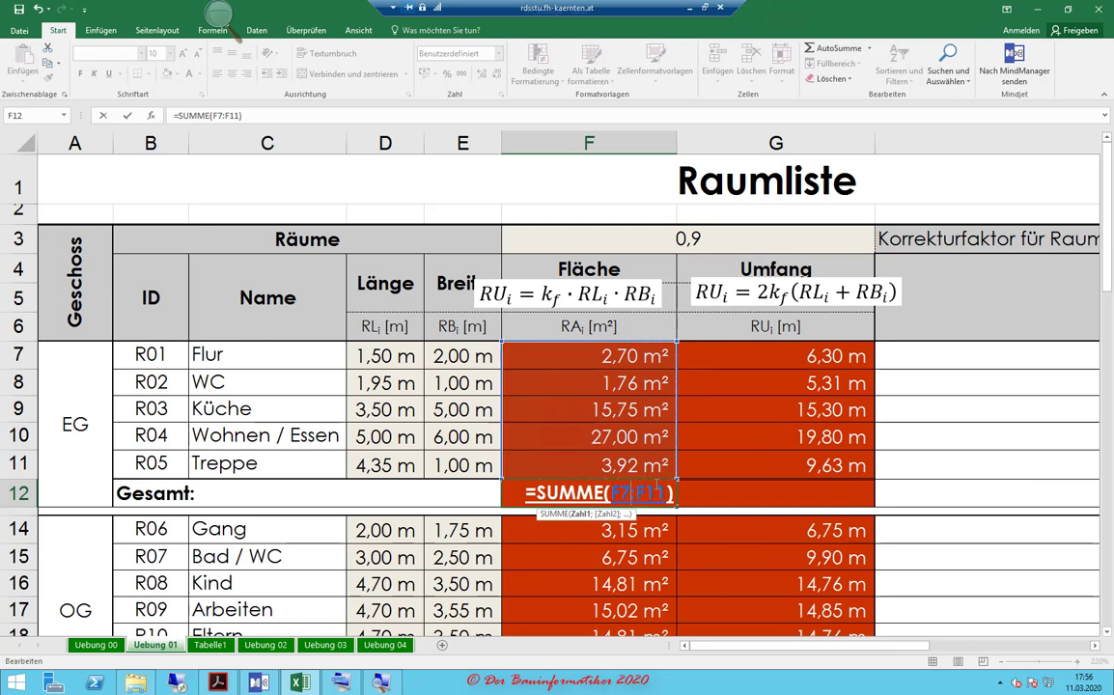
{"action": "key", "text": "BackSpace"}
{"action": "type", "text": "6"}
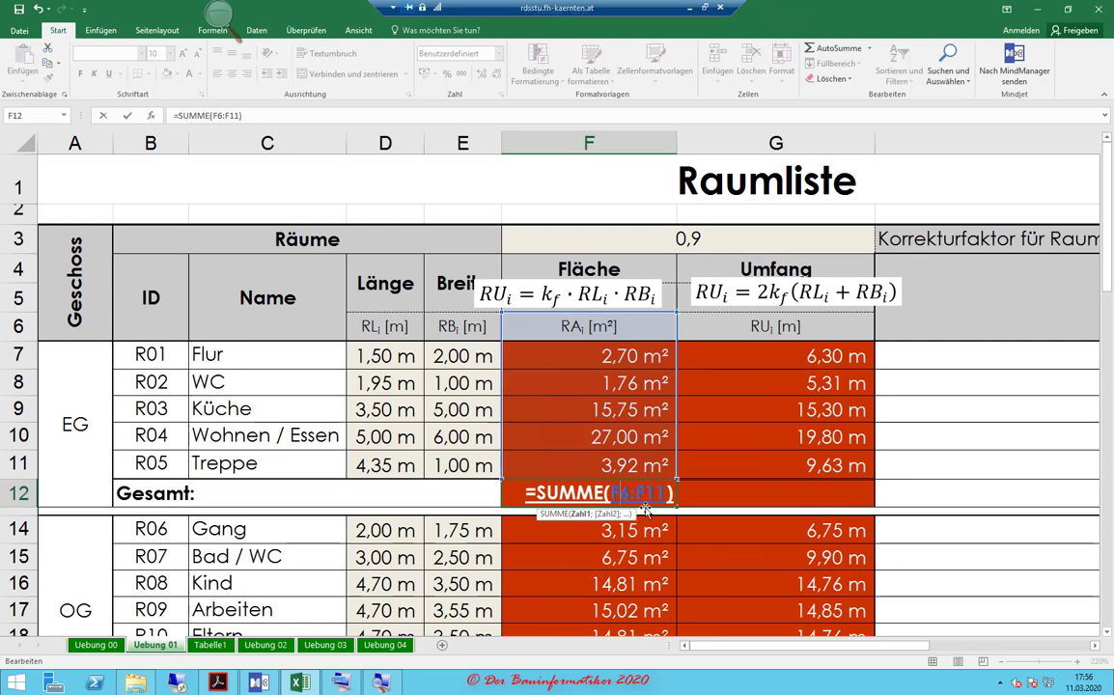
{"action": "key", "text": "BackSpace"}
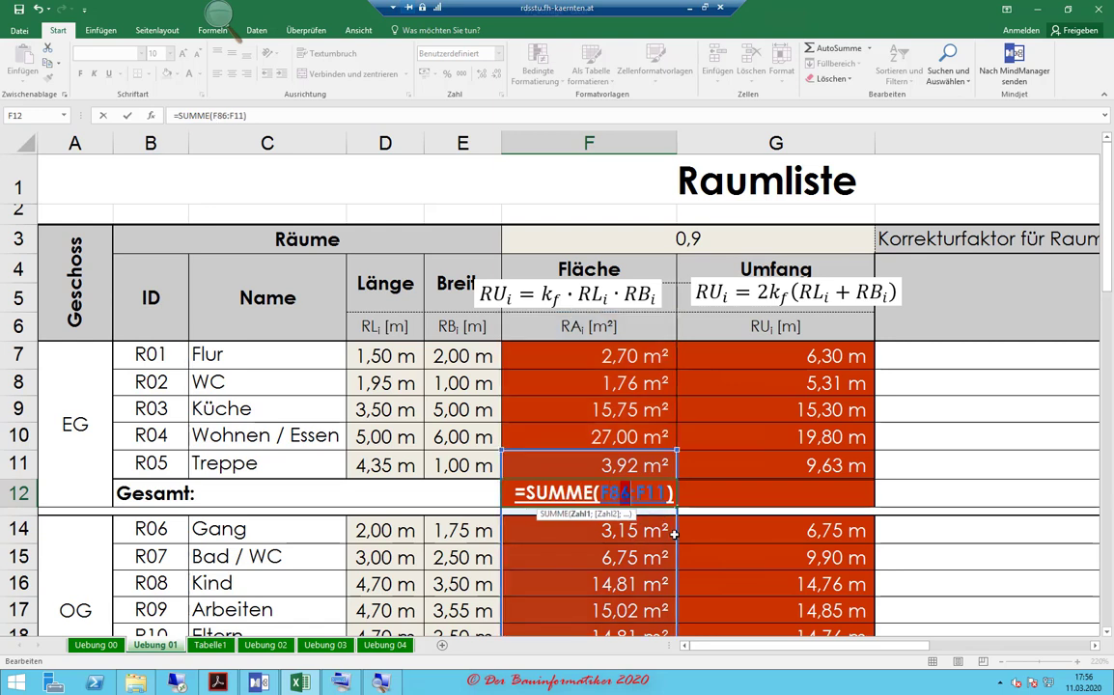
{"action": "type", "text": "8"}
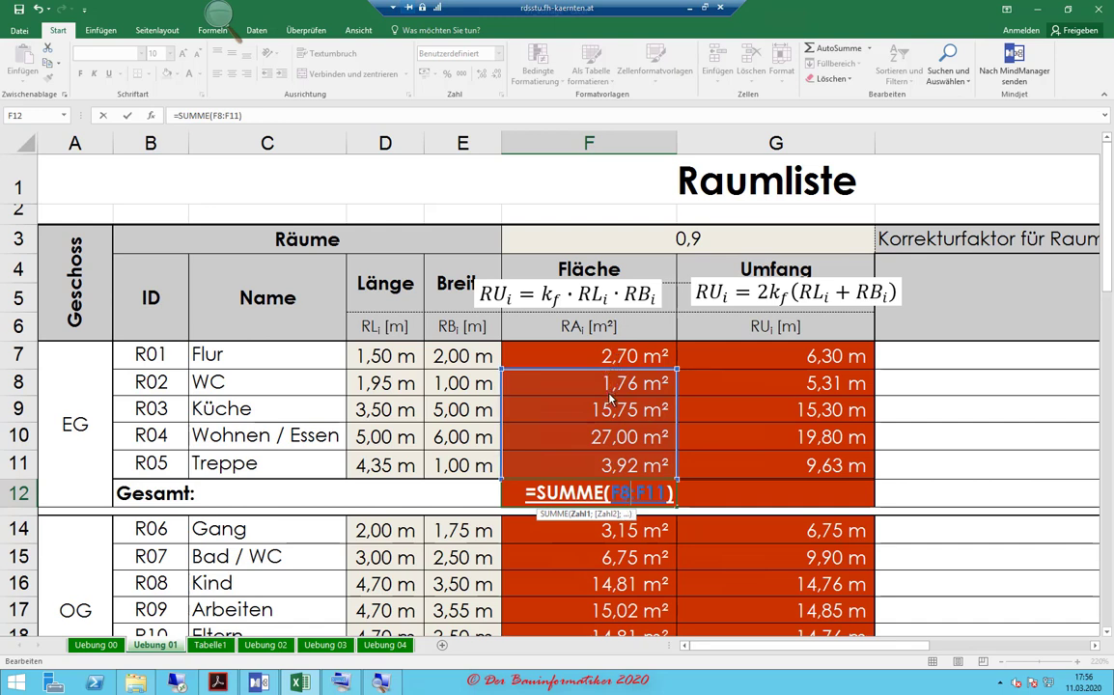
{"action": "mouse_move", "coordinate": [610, 436]}
{"action": "left_mouse_down"}
{"action": "mouse_move", "coordinate": [610, 357]}
{"action": "mouse_move", "coordinate": [598, 439]}
{"action": "left_mouse_up"}
{"action": "left_click", "coordinate": [589, 494]}
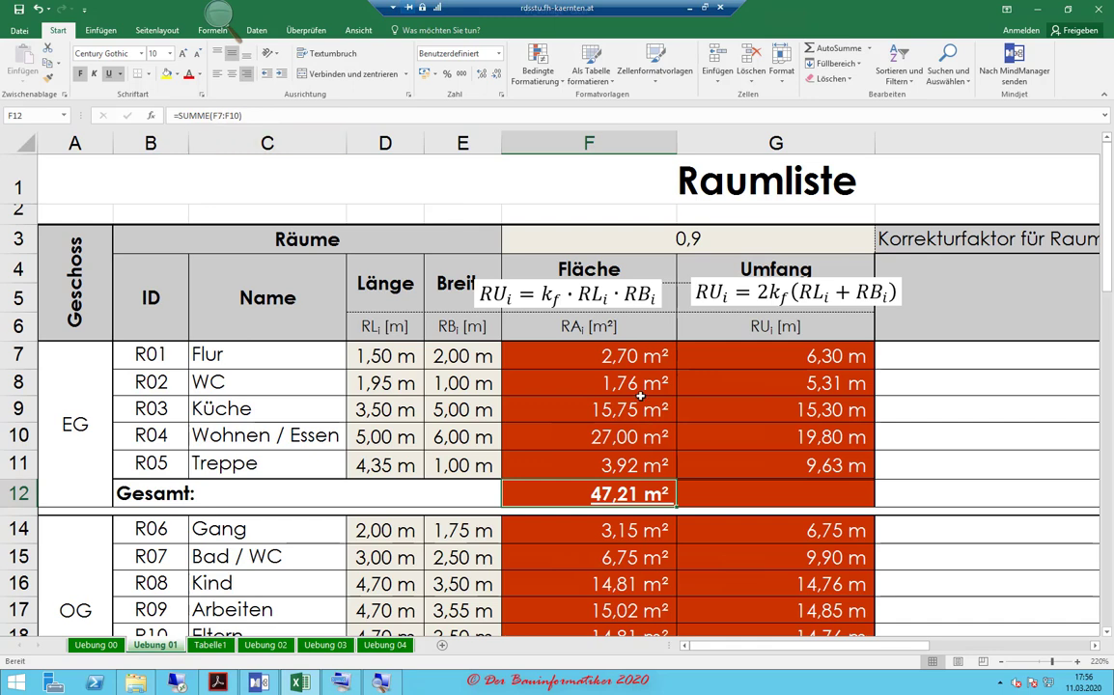
{"action": "left_click", "coordinate": [219, 116]}
{"action": "left_click", "coordinate": [219, 115]}
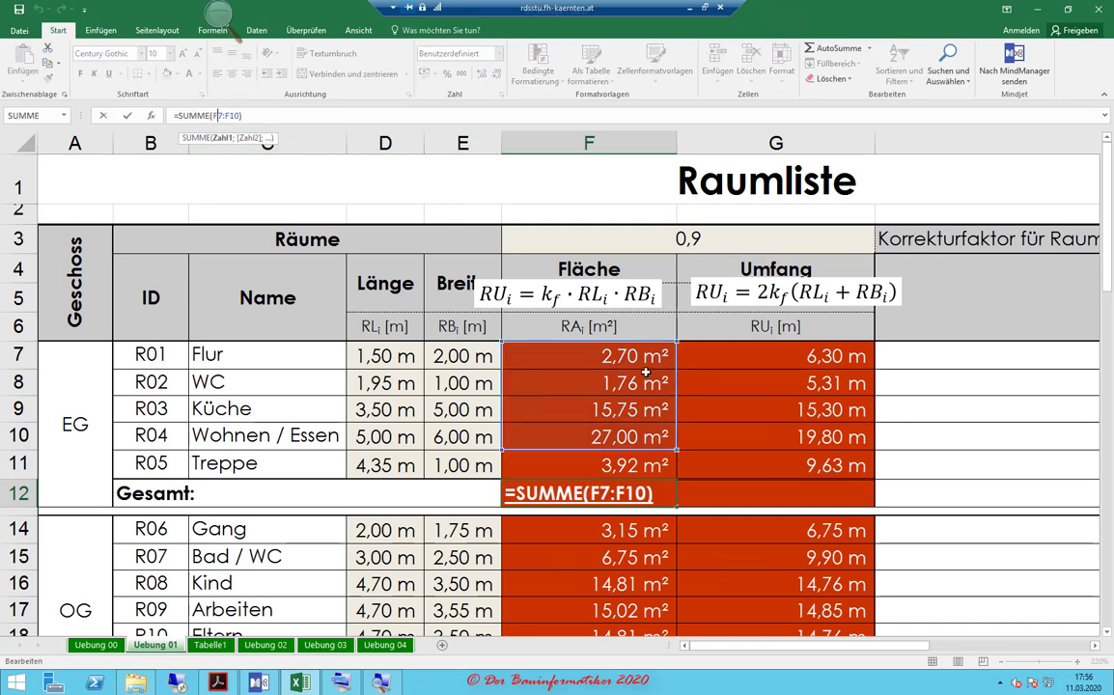
{"action": "left_click_drag", "start_coordinate": [675, 449], "coordinate": [676, 476]}
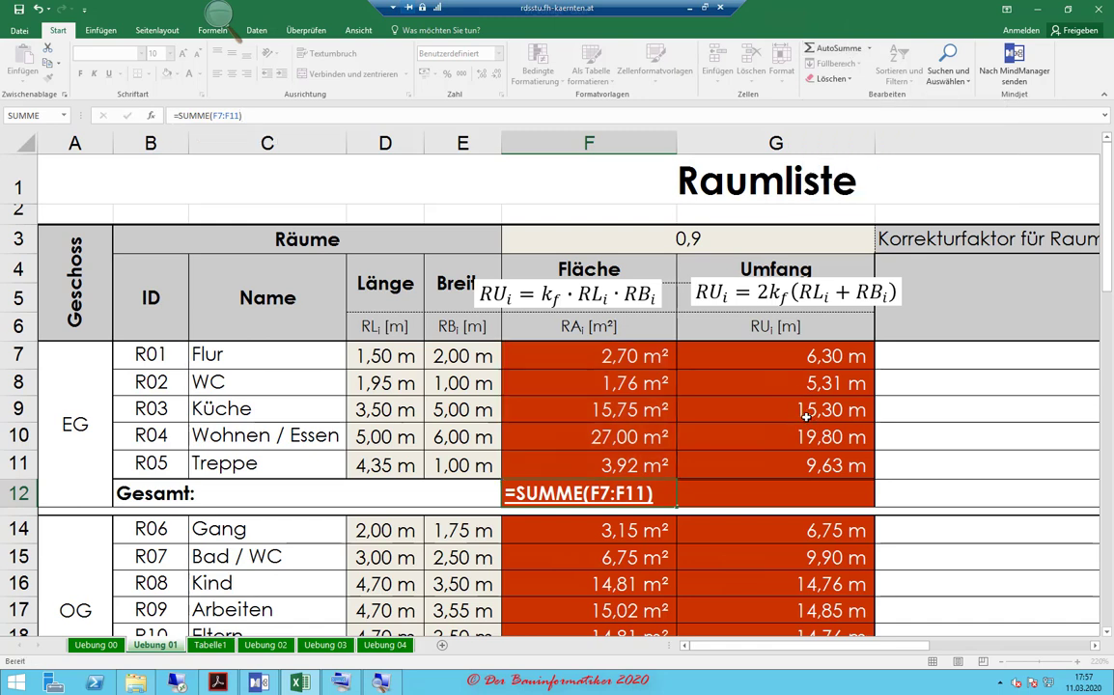
{"action": "left_click", "coordinate": [782, 498]}
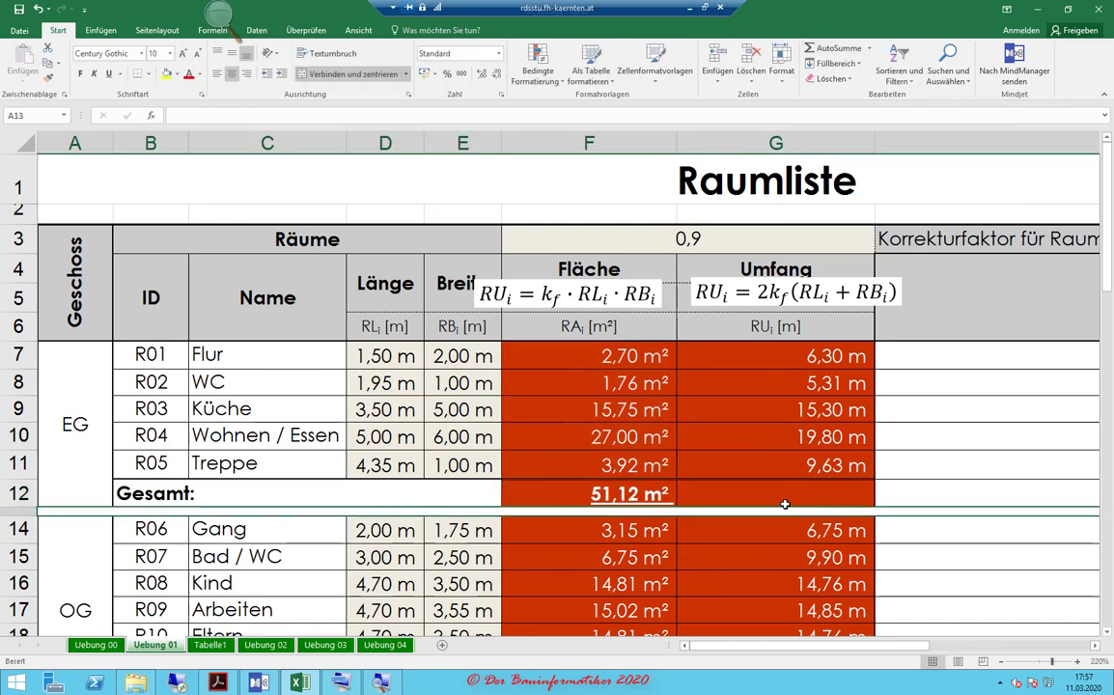
- Total the ground-floor perimeters in G12 with AutoSumme, giving 56,34 m
{"action": "left_click", "coordinate": [826, 49]}
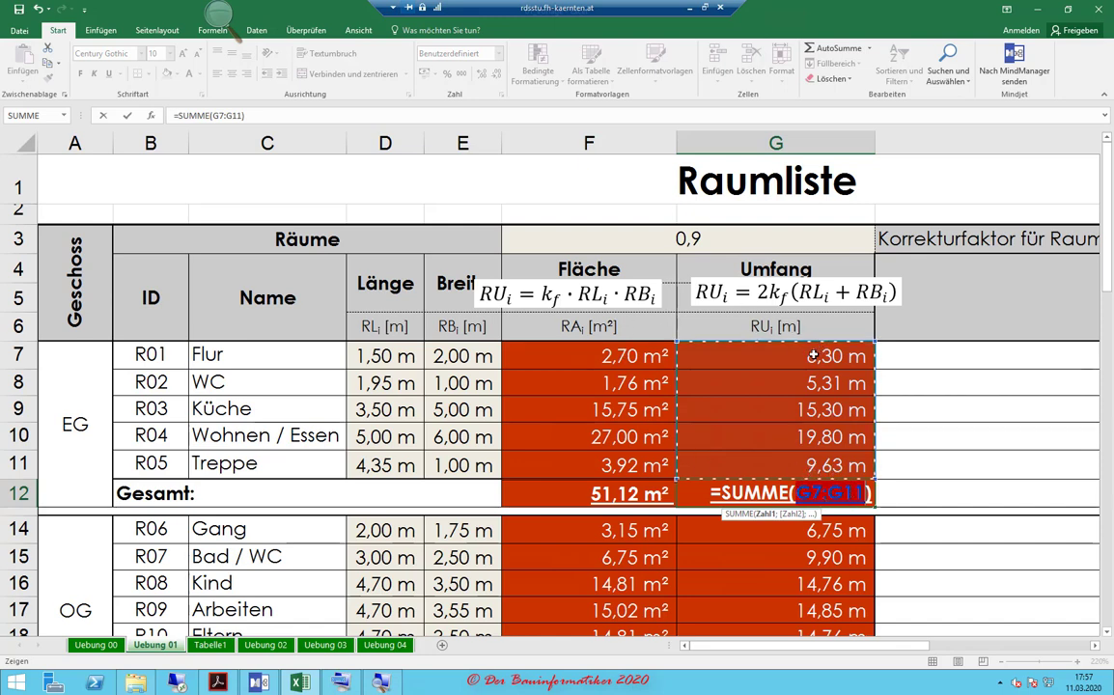
{"action": "key", "text": "Return"}
{"action": "scroll", "coordinate": [744, 405], "scroll_direction": "down", "scroll_amount": 1}
{"action": "scroll", "coordinate": [724, 415], "scroll_direction": "down", "scroll_amount": 2}
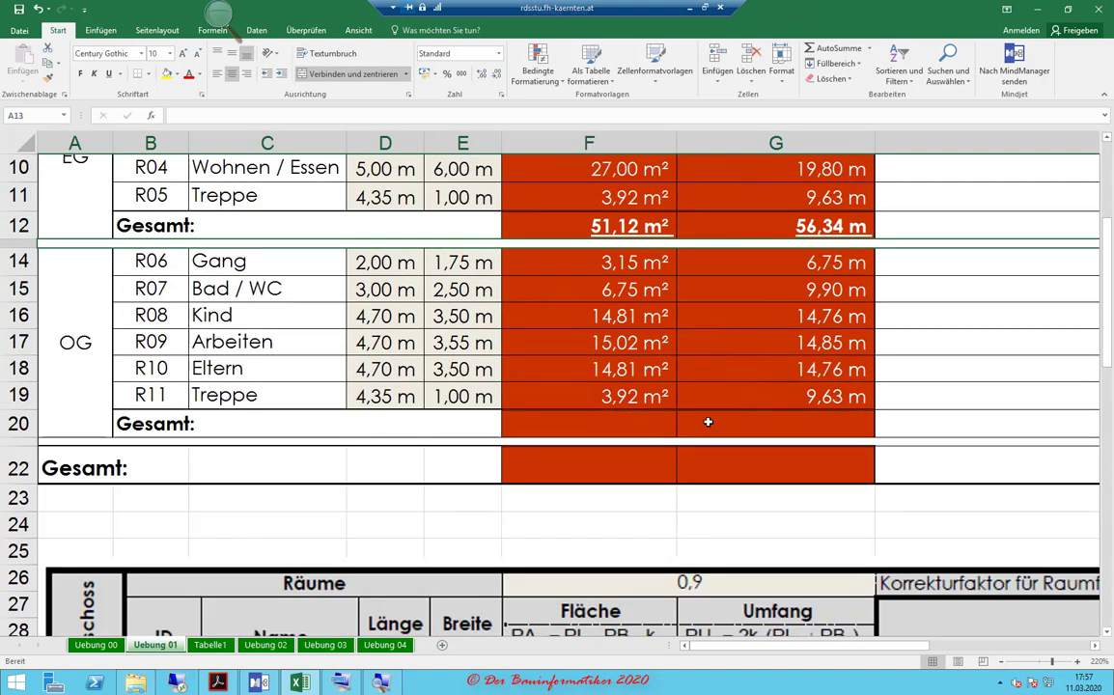
- Add AutoSumme totals for the upper floor: F20 gives 58,44 m² and G20 gives 70,65 m
{"action": "left_click", "coordinate": [588, 424]}
{"action": "left_click", "coordinate": [835, 47]}
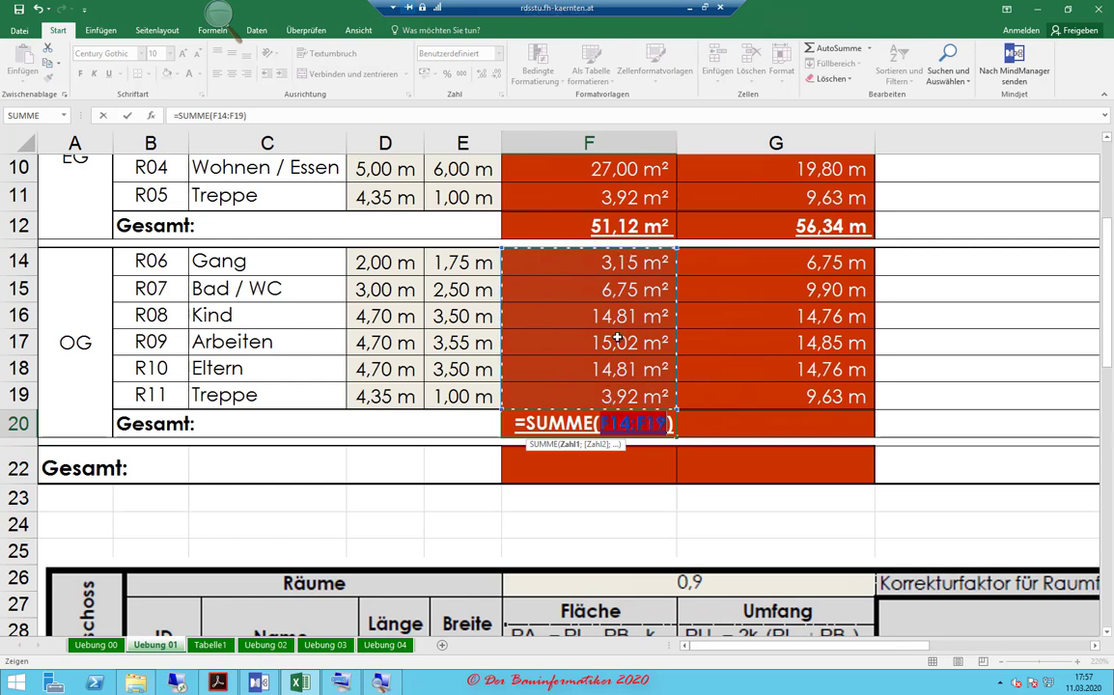
{"action": "key", "text": "Tab"}
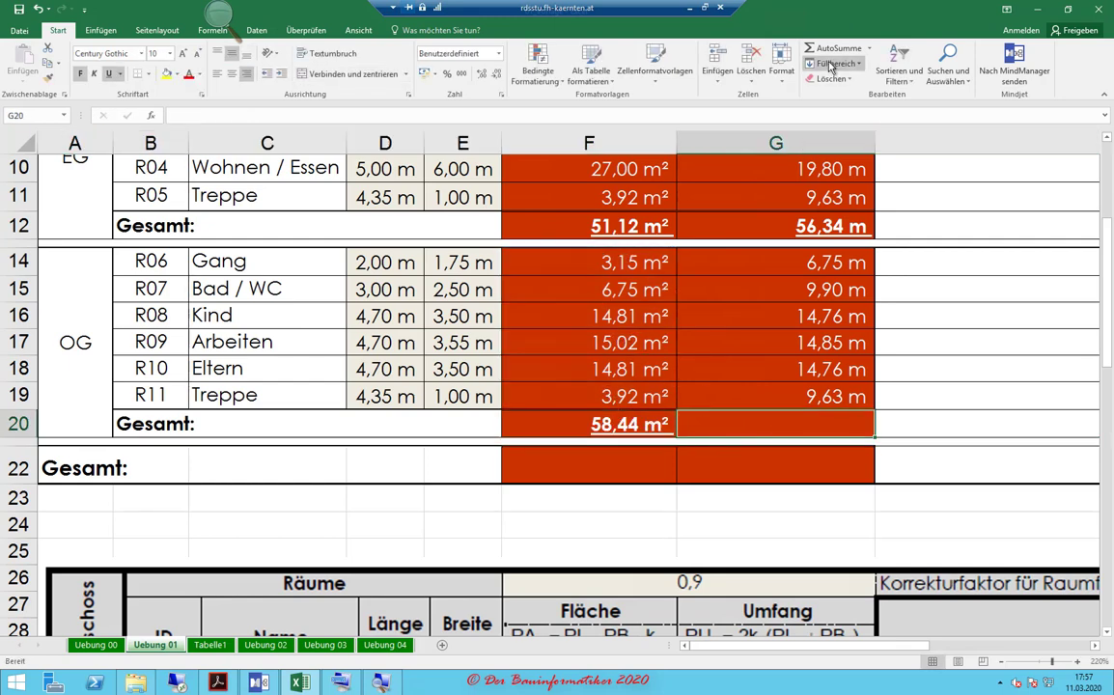
{"action": "left_click", "coordinate": [828, 47]}
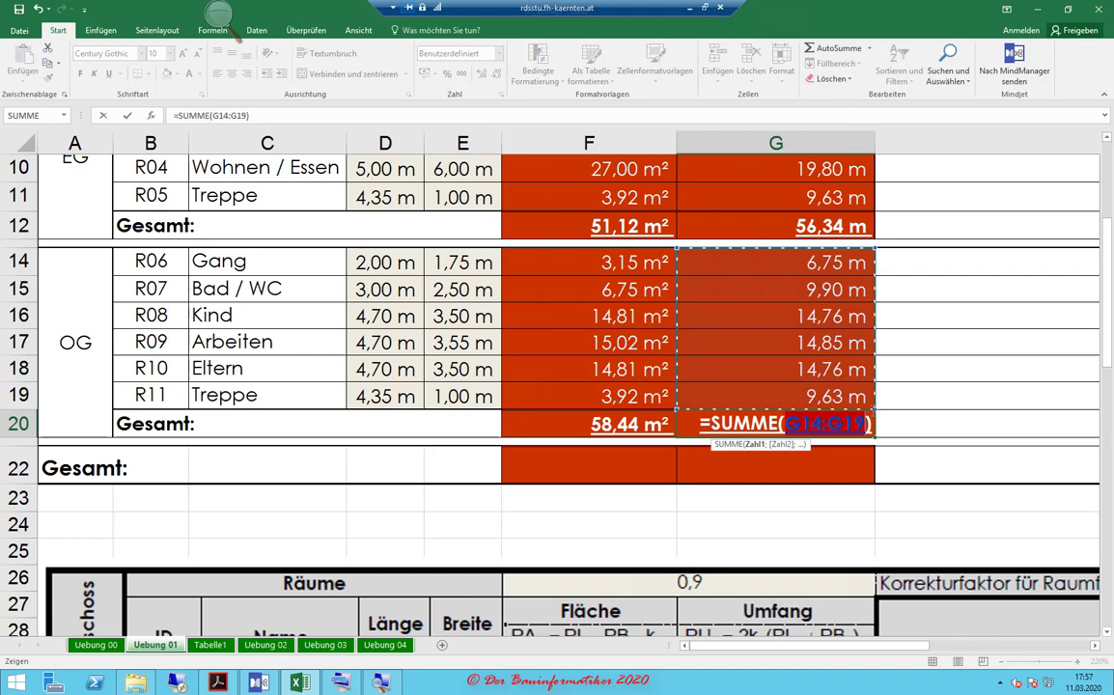
{"action": "key", "text": "Return"}
- Check the ground-floor and upper-floor area subtotal formulas
{"action": "left_click", "coordinate": [619, 452]}
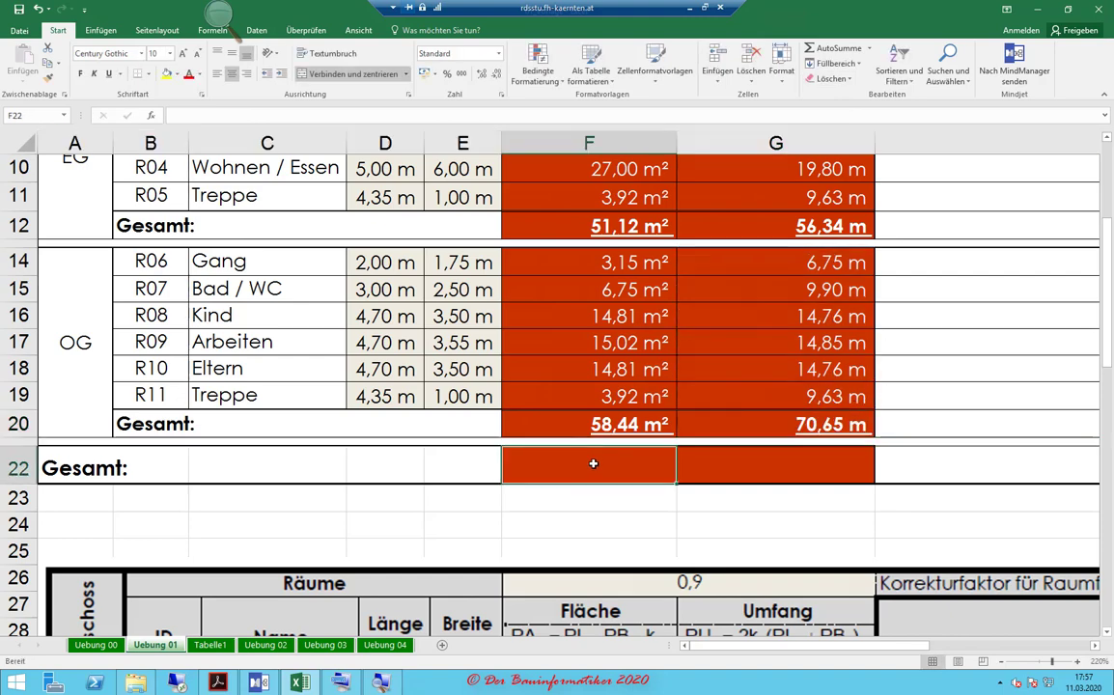
{"action": "scroll", "coordinate": [641, 249], "scroll_direction": "up", "scroll_amount": 1}
{"action": "scroll", "coordinate": [644, 431], "scroll_direction": "up", "scroll_amount": 1}
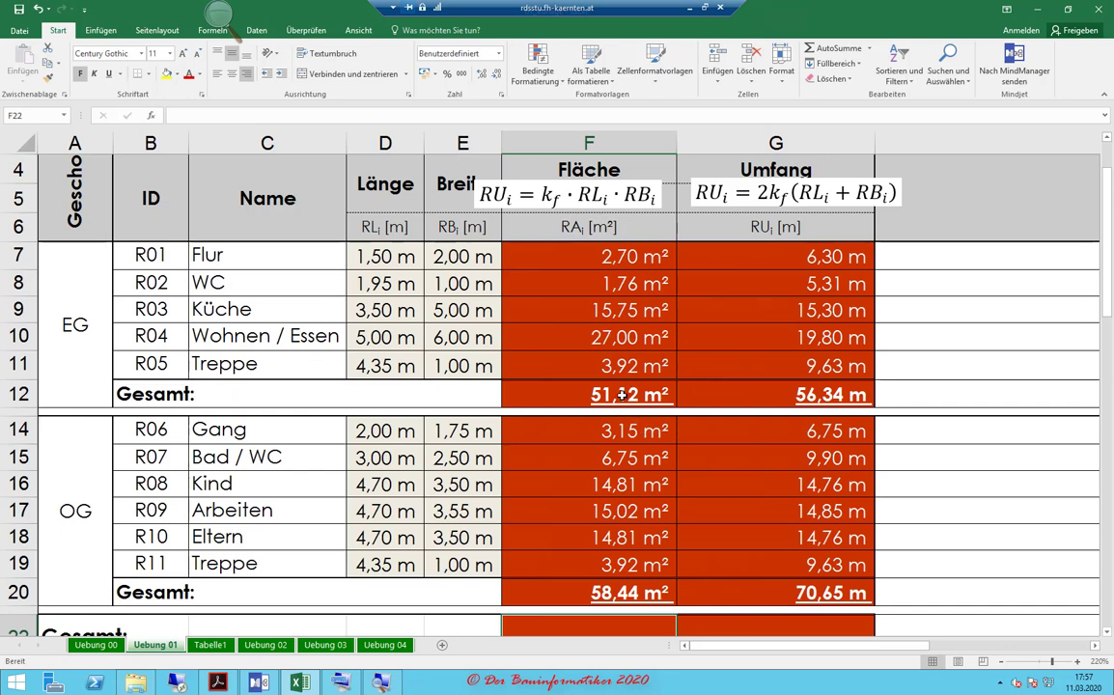
{"action": "left_click", "coordinate": [579, 394]}
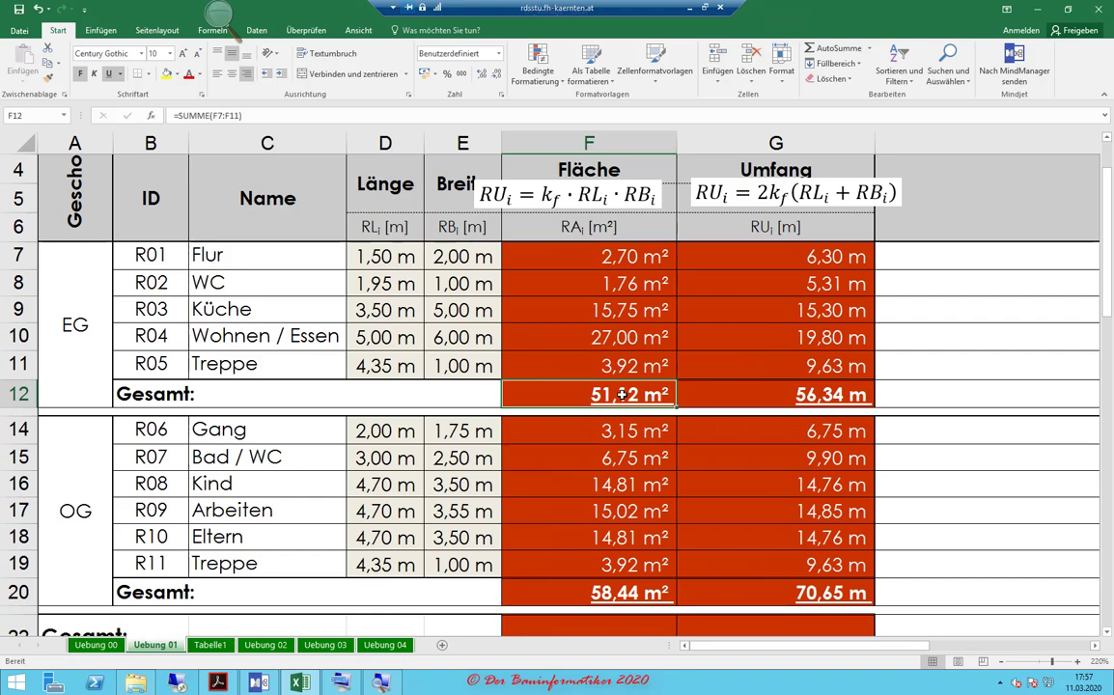
{"action": "left_click", "coordinate": [623, 592]}
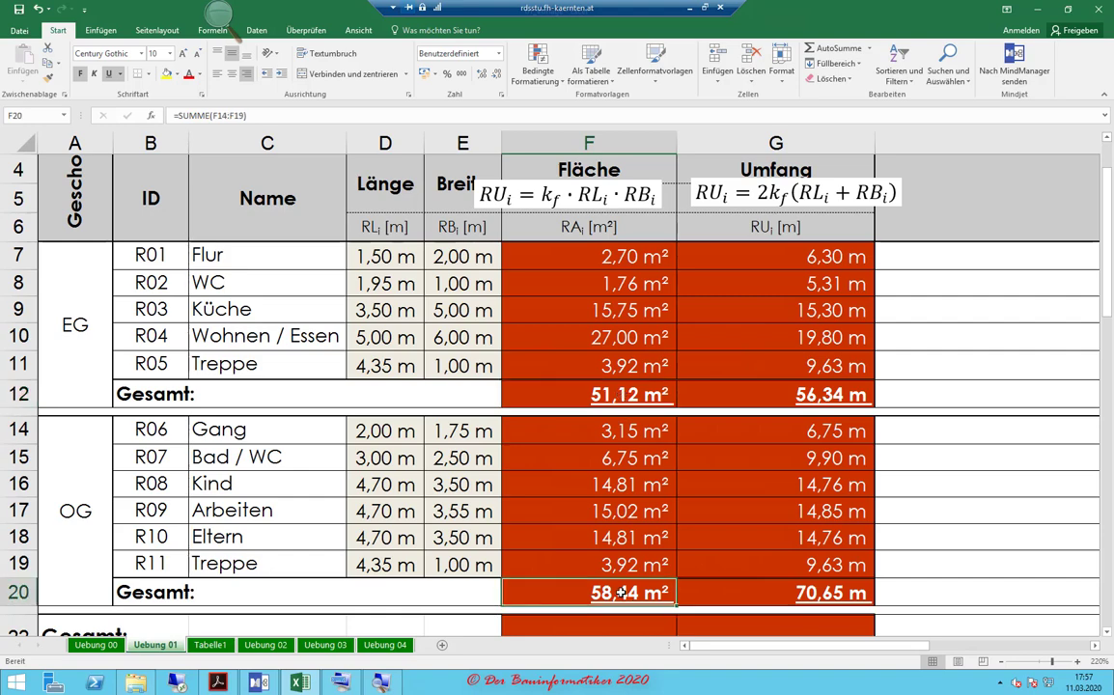
{"action": "scroll", "coordinate": [627, 593], "scroll_direction": "up", "scroll_amount": 1}
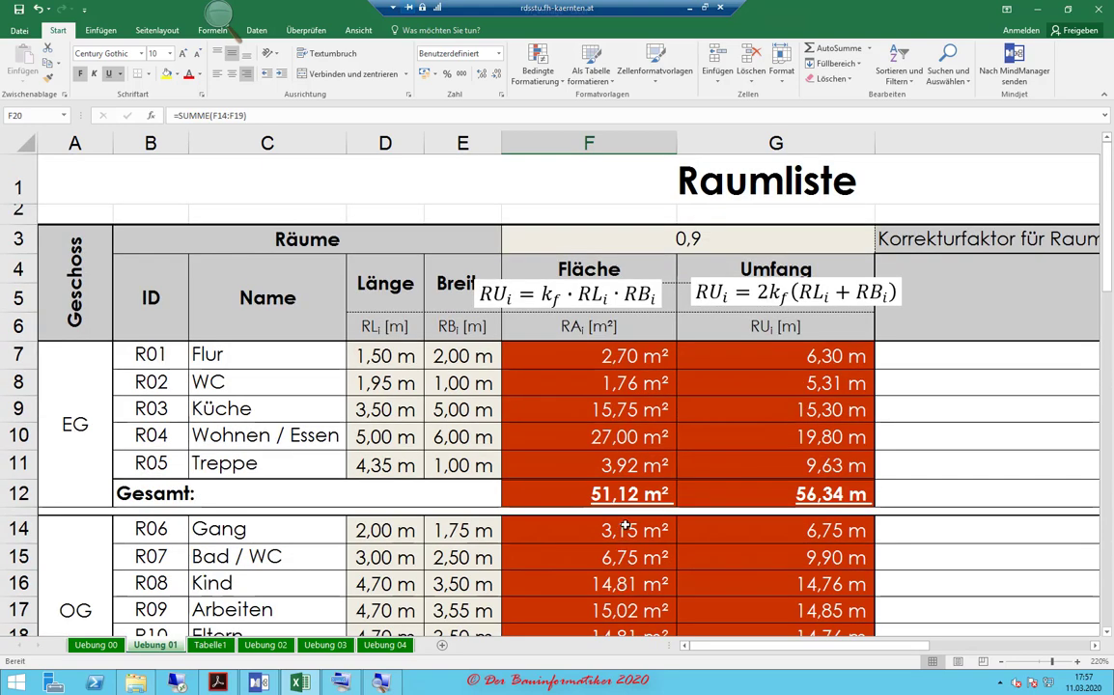
{"action": "scroll", "coordinate": [625, 524], "scroll_direction": "down", "scroll_amount": 2}
{"action": "left_click", "coordinate": [629, 548]}
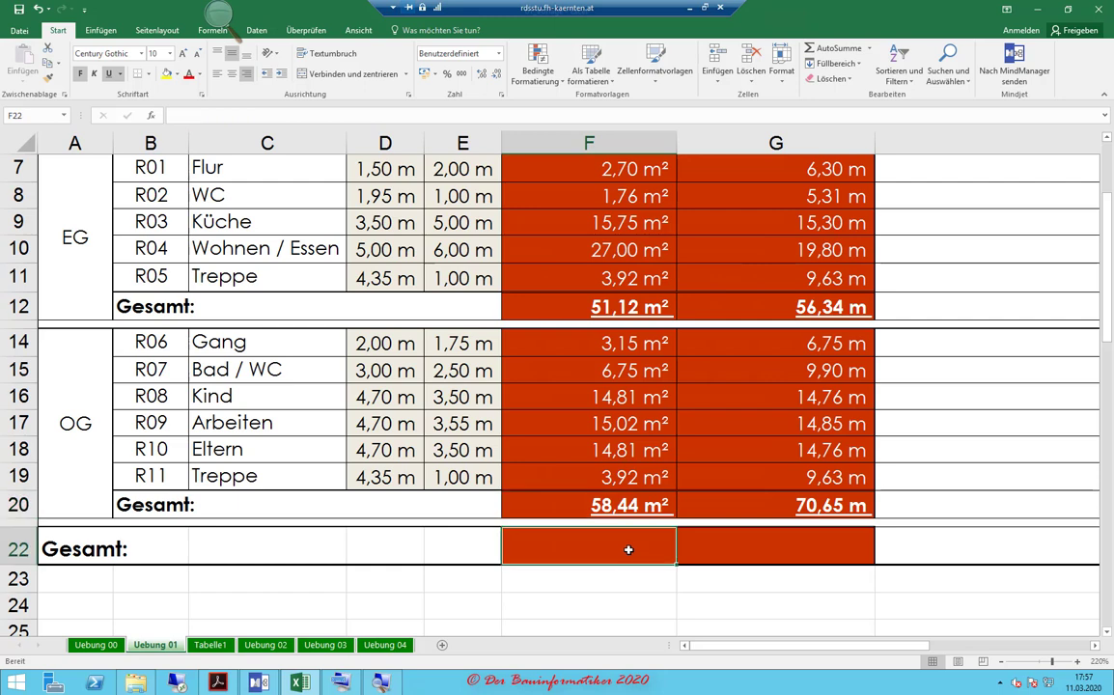
- Enter =SUMME(F20;F12) in F22 so the grand total area reads 109,56 m²
{"action": "left_click", "coordinate": [836, 48]}
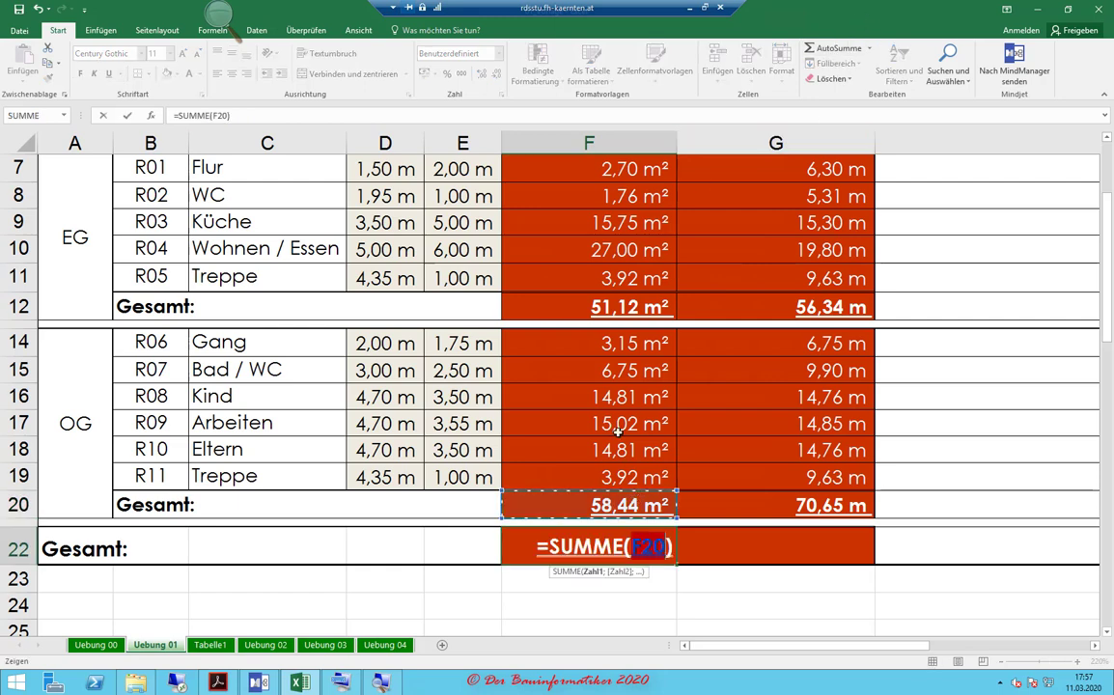
{"action": "left_click", "coordinate": [643, 308], "text": "ctrl"}
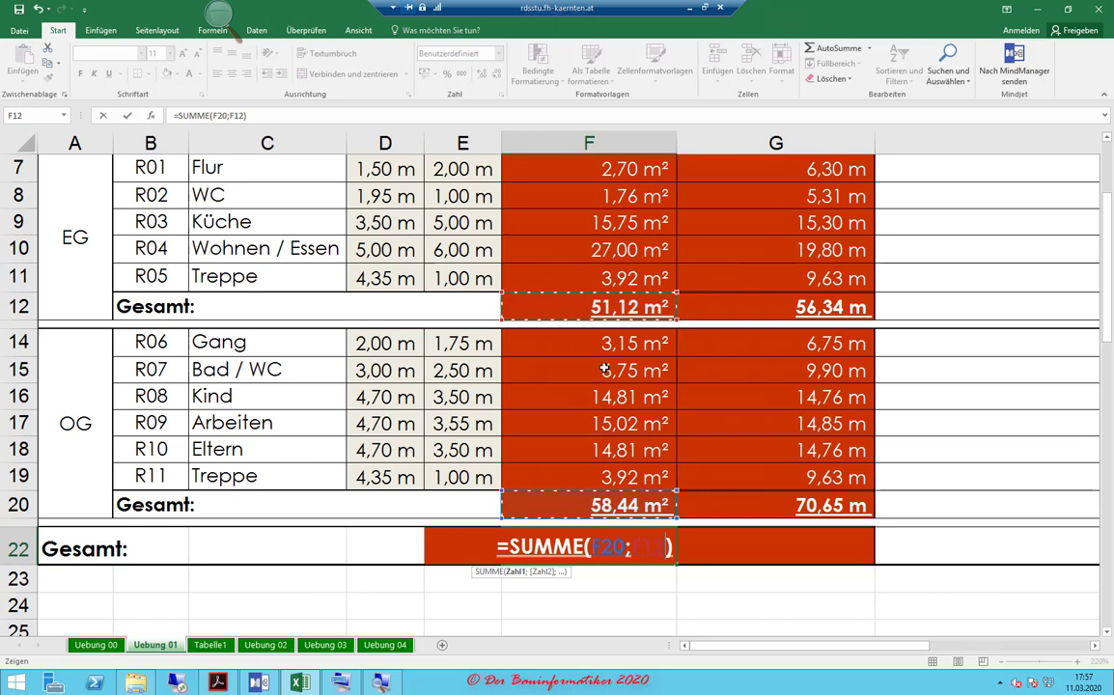
{"action": "key", "text": "Escape"}
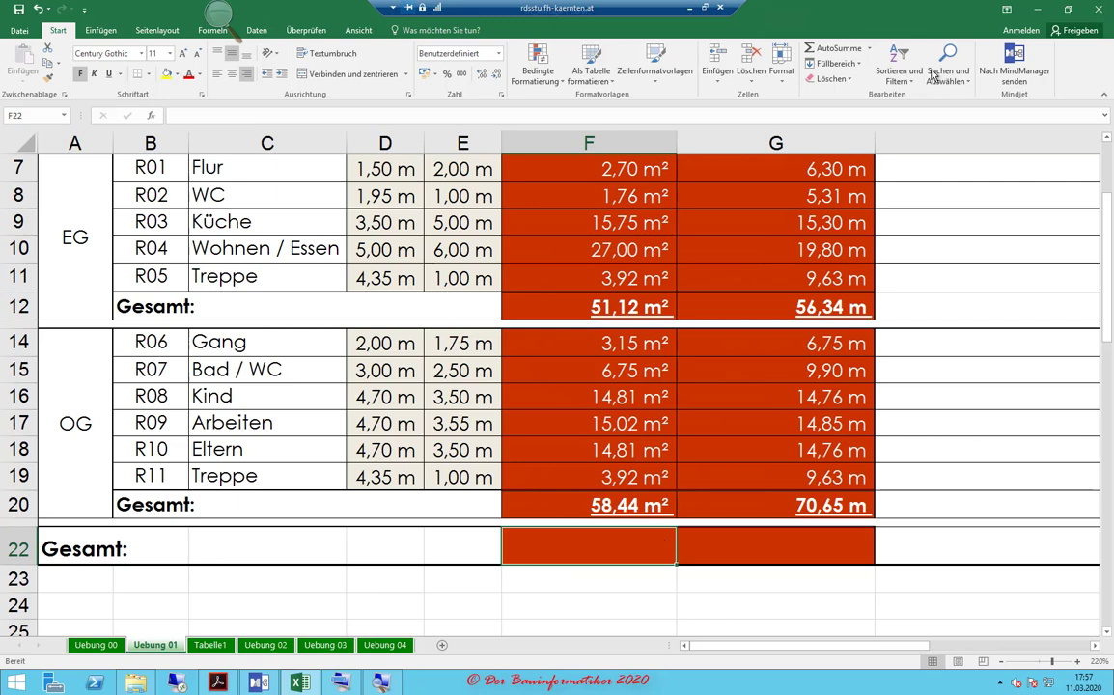
{"action": "left_click", "coordinate": [837, 49]}
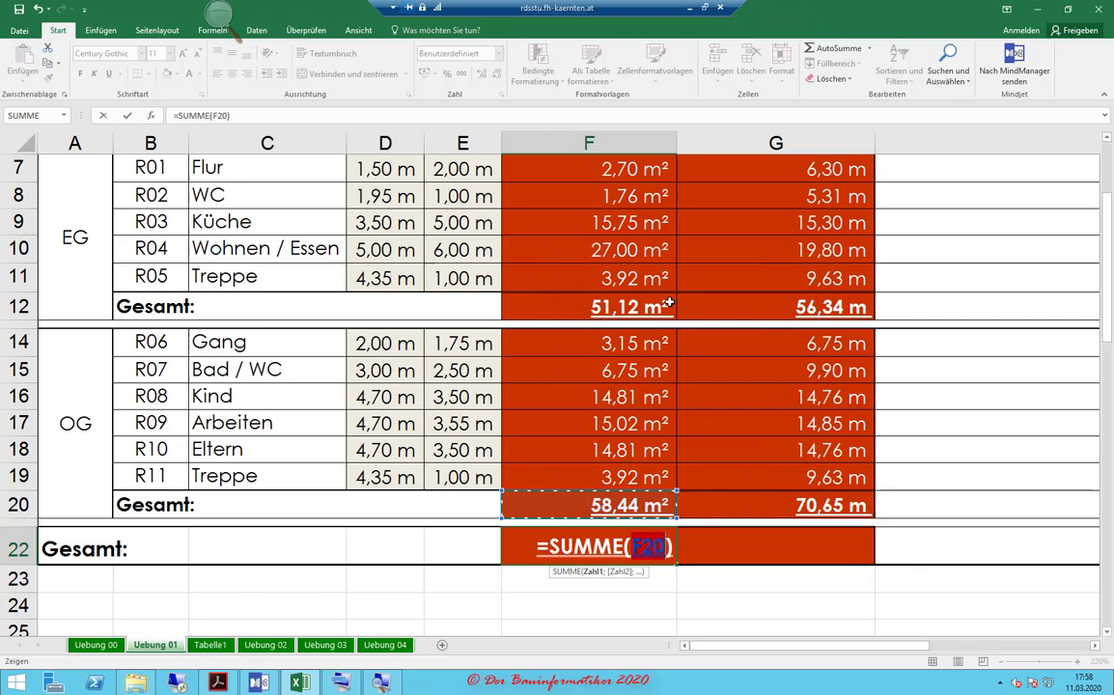
{"action": "left_click", "coordinate": [605, 299], "text": "ctrl"}
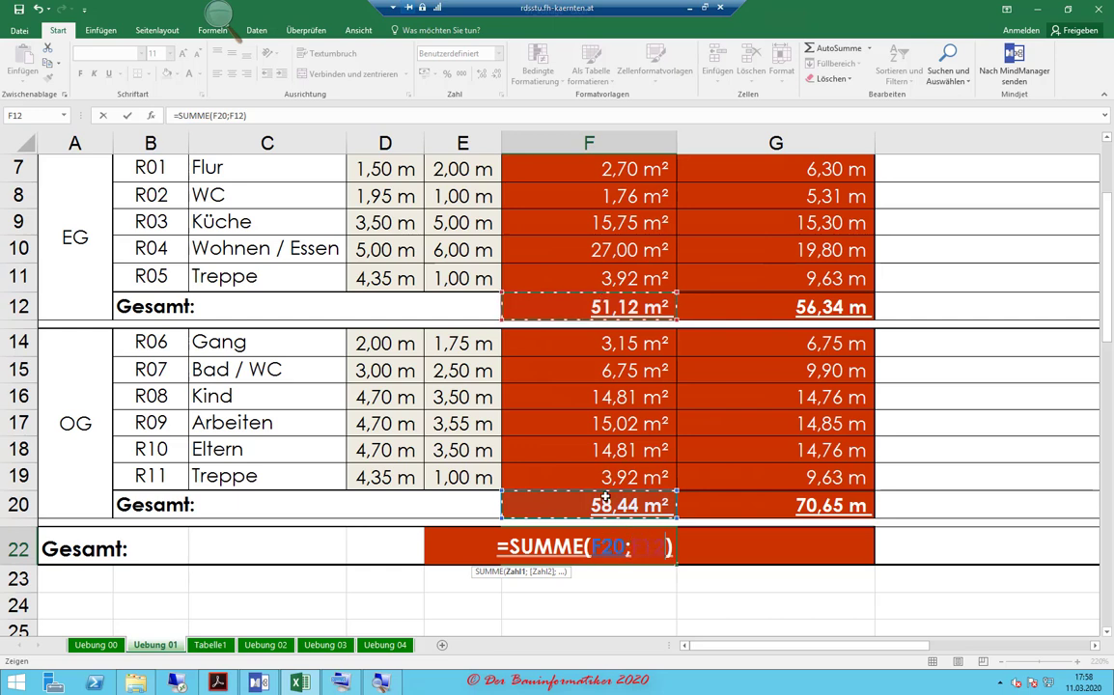
{"action": "key", "text": "Return"}
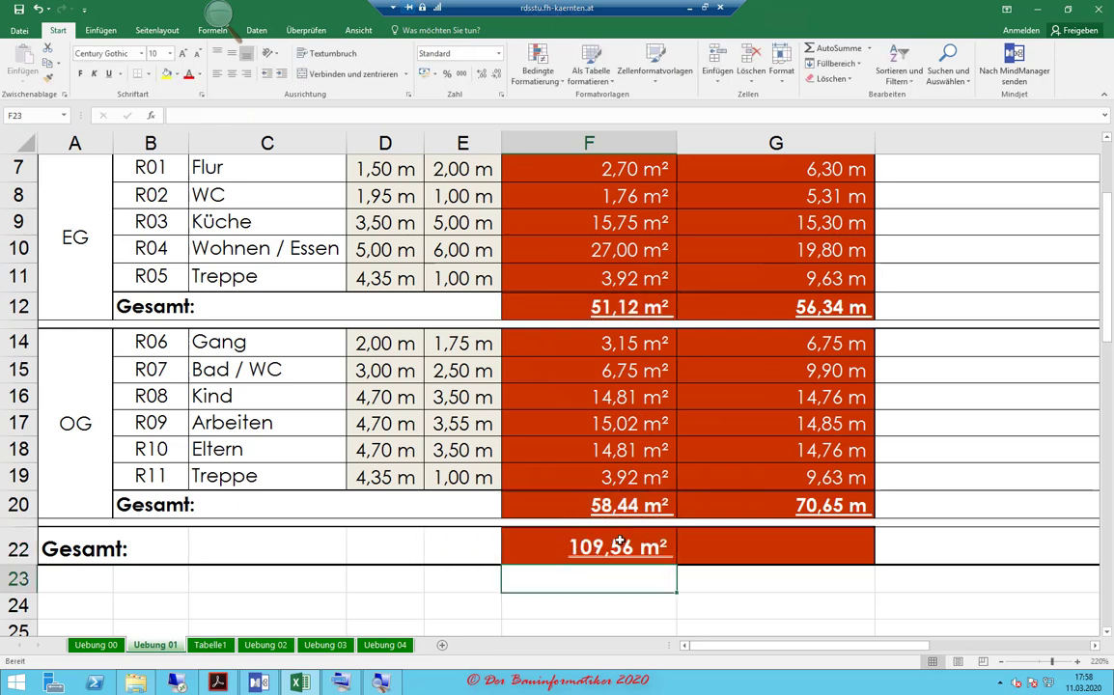
{"action": "left_click", "coordinate": [767, 558]}
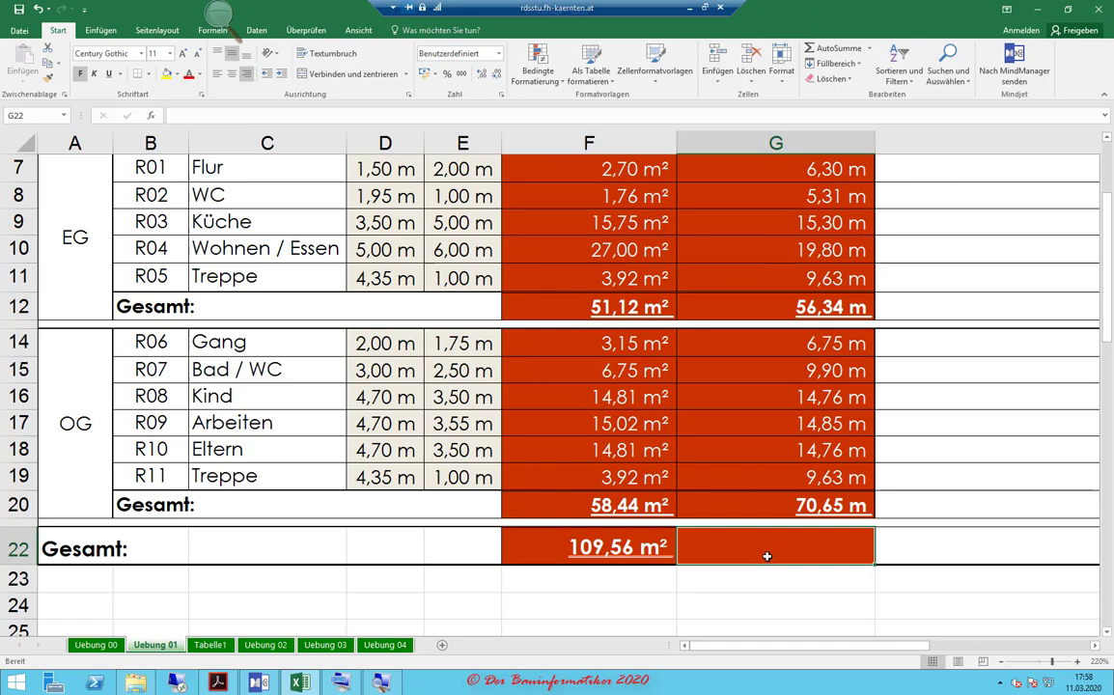
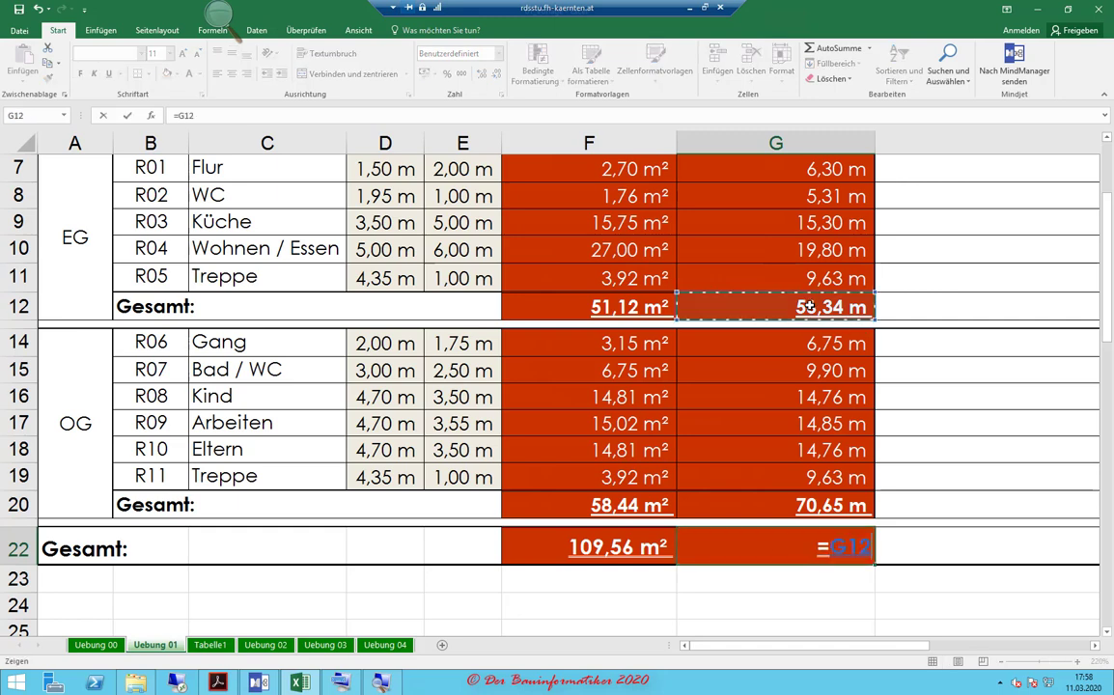
- Enter =G12+G20 in G22 so the overall perimeter totals 126,99 m
{"action": "type", "text": "+"}
{"action": "left_click", "coordinate": [831, 502]}
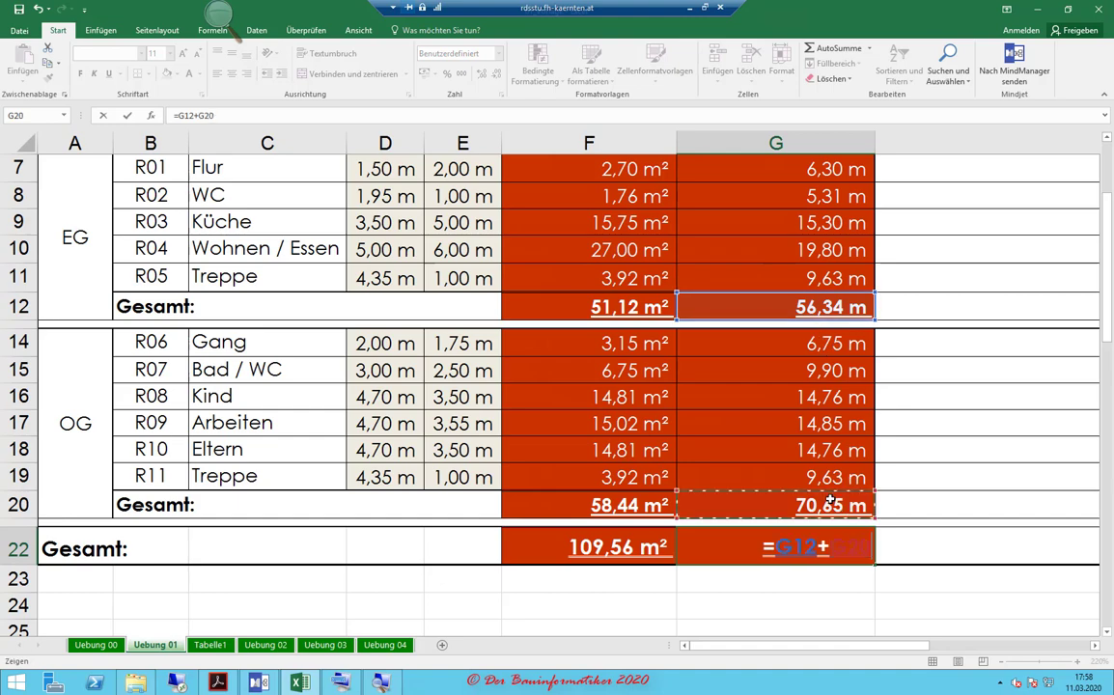
{"action": "key", "text": "Return"}
- Scroll through the Raumliste to review the EG and OG totals
{"action": "scroll", "coordinate": [738, 465], "scroll_direction": "up", "scroll_amount": 2}
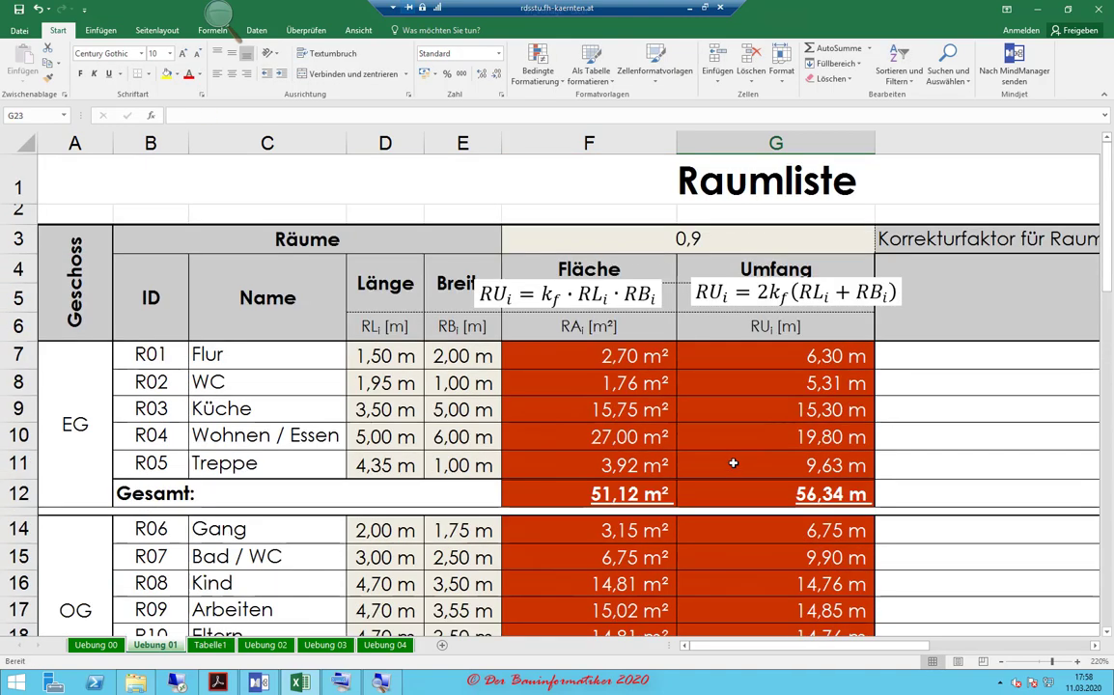
{"action": "scroll", "coordinate": [735, 465], "scroll_direction": "down", "scroll_amount": 3}
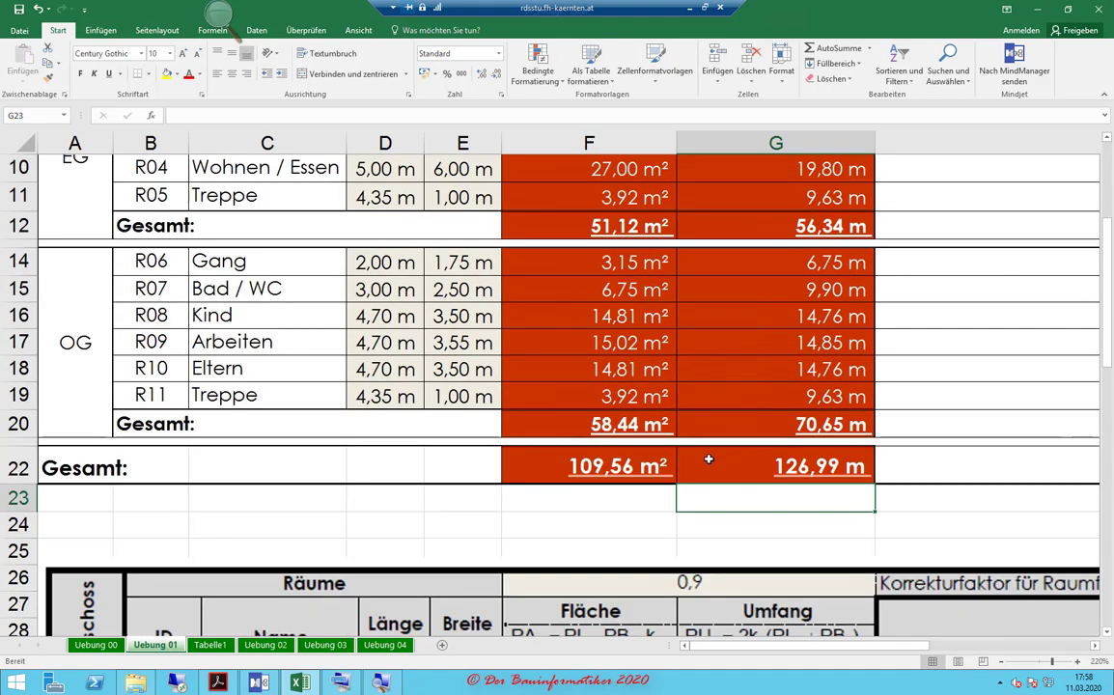
{"action": "scroll", "coordinate": [707, 465], "scroll_direction": "up", "scroll_amount": 2}
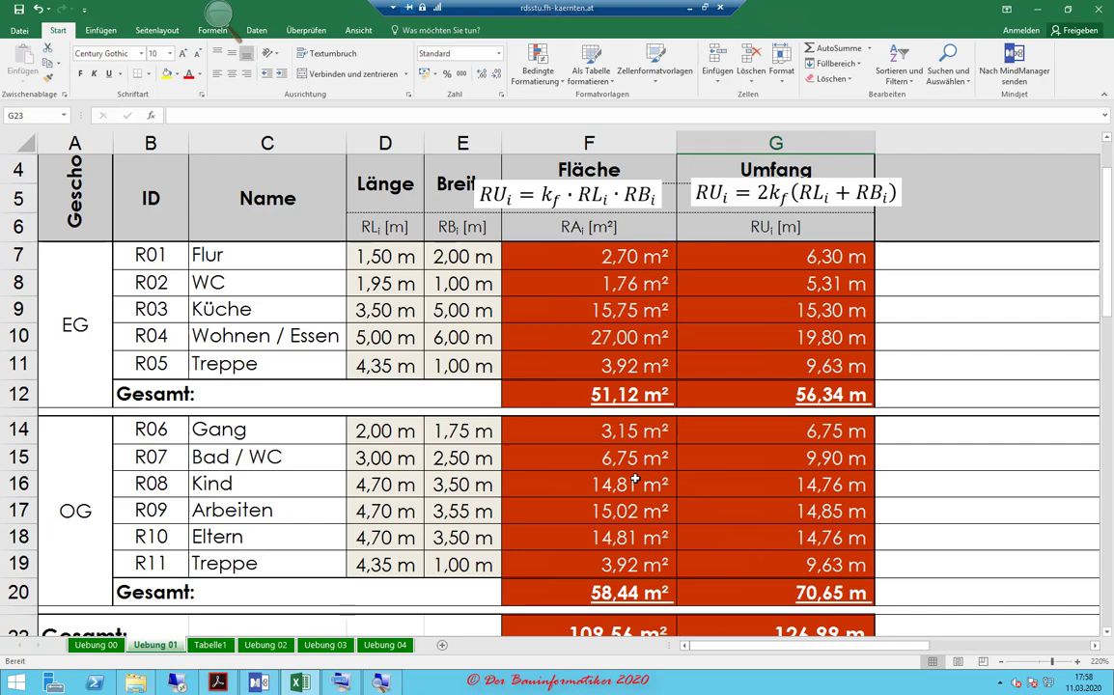
{"action": "scroll", "coordinate": [635, 480], "scroll_direction": "down", "scroll_amount": 2}
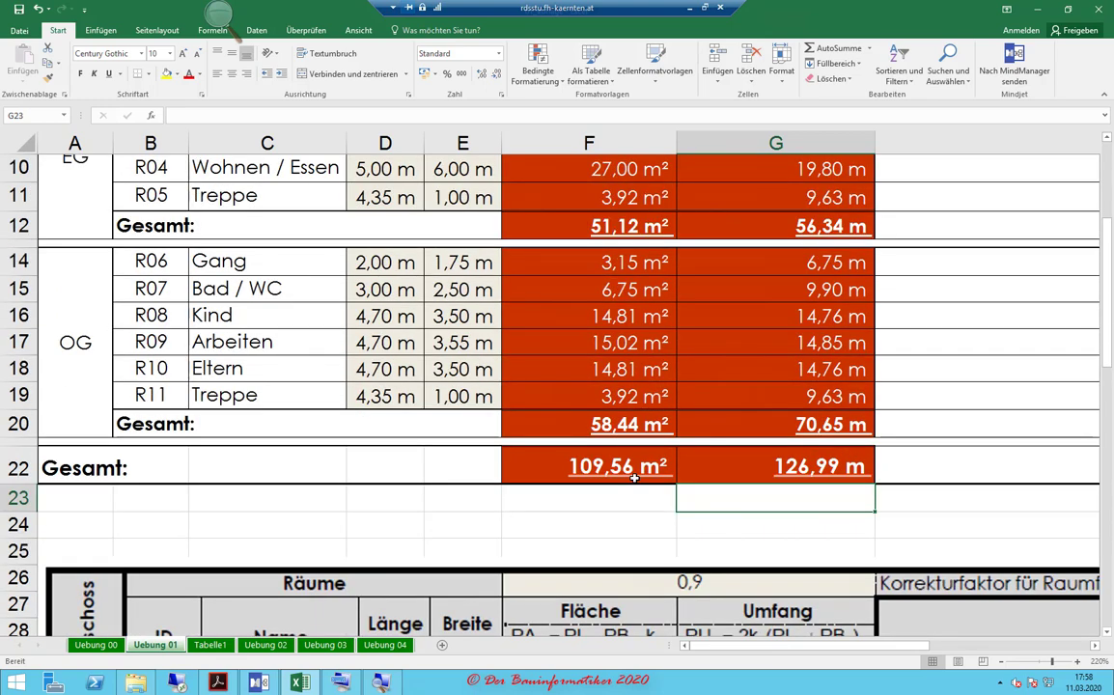
{"action": "scroll", "coordinate": [635, 479], "scroll_direction": "up", "scroll_amount": 1}
{"action": "scroll", "coordinate": [635, 480], "scroll_direction": "up", "scroll_amount": 1}
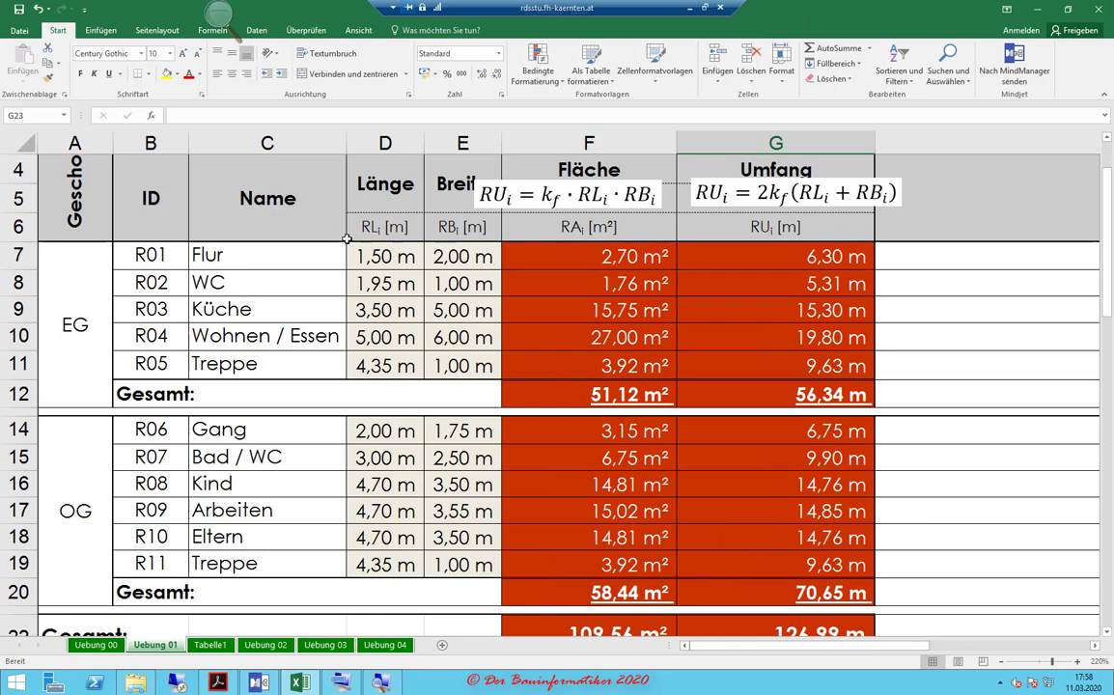
{"action": "left_click_drag", "start_coordinate": [356, 256], "coordinate": [413, 376]}
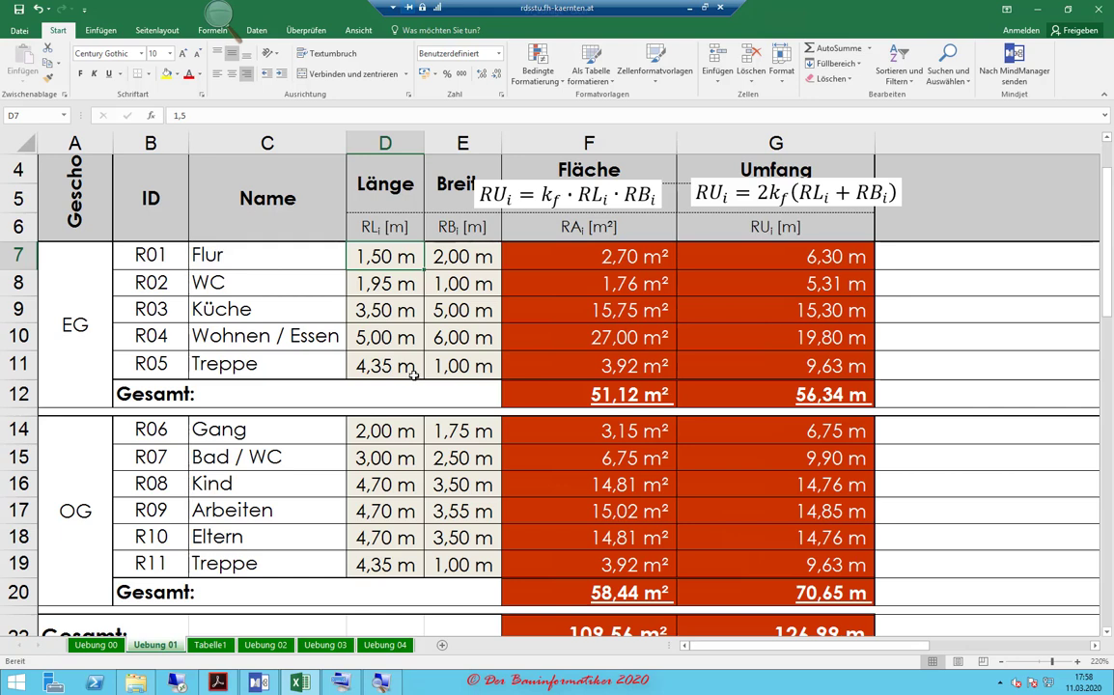
{"action": "type", "text": "1,85"}
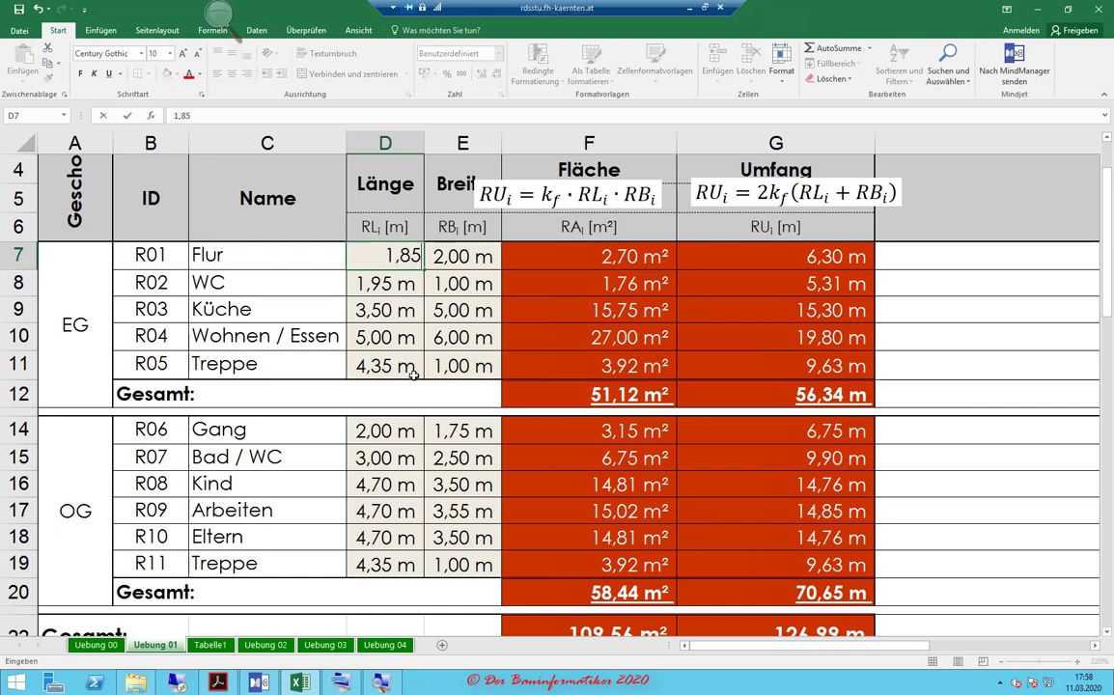
{"action": "key", "text": "BackSpace"}
{"action": "key", "text": "BackSpace"}
{"action": "type", "text": "5"}
{"action": "type", "text": "m"}
{"action": "key", "text": "Return"}
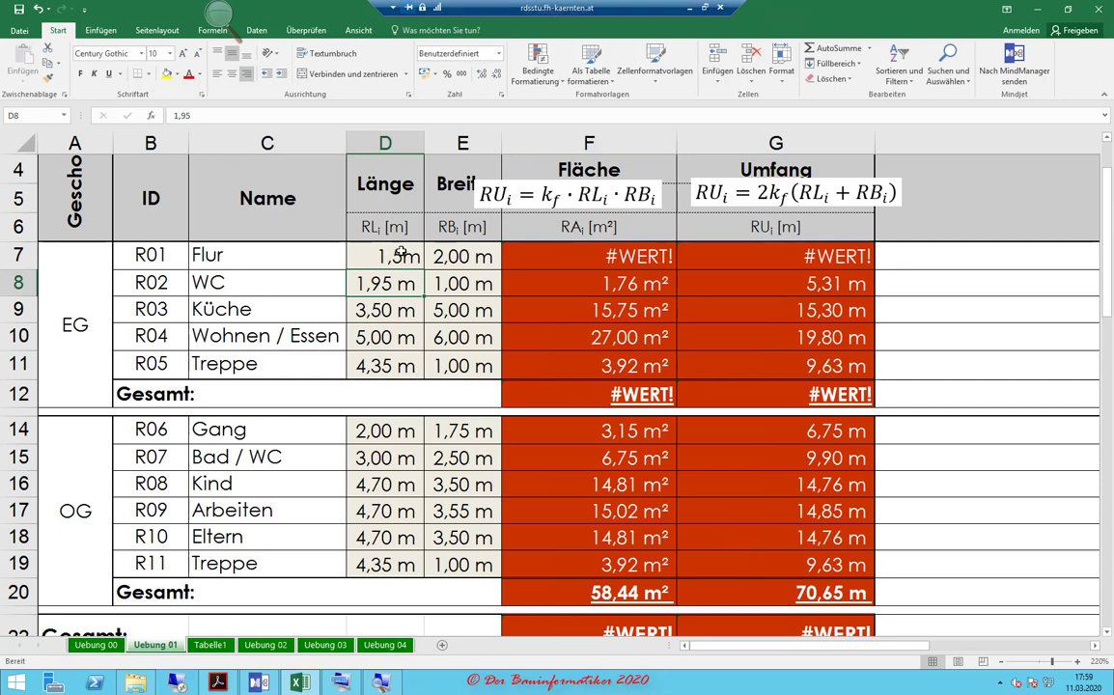
{"action": "left_click", "coordinate": [383, 255]}
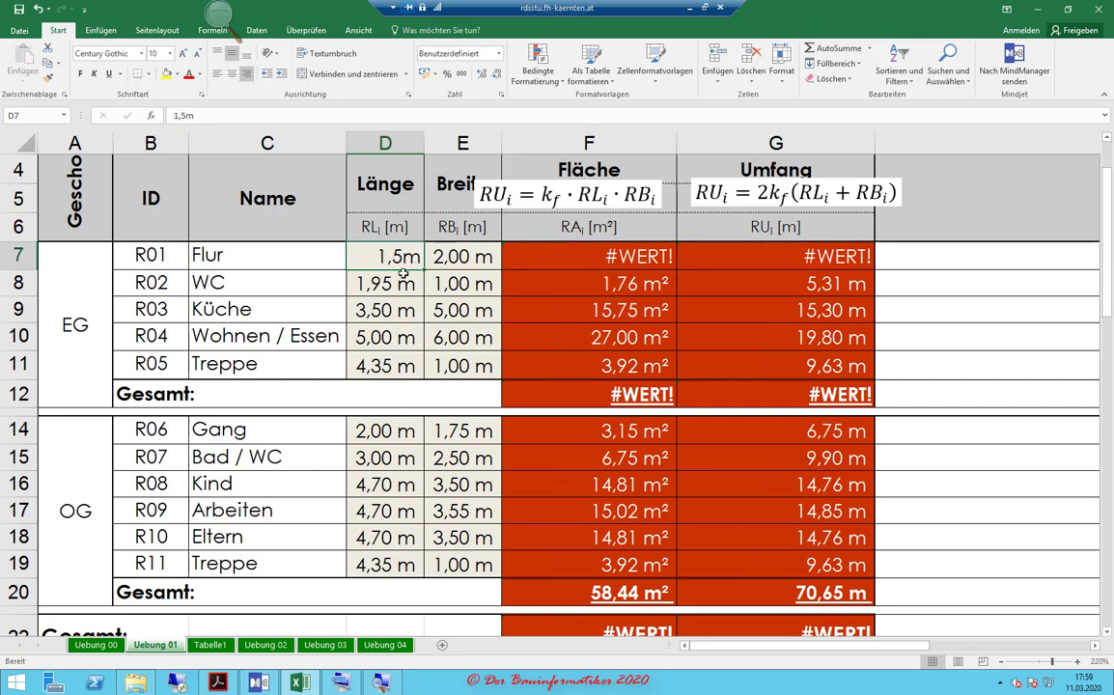
{"action": "left_click", "coordinate": [37, 10]}
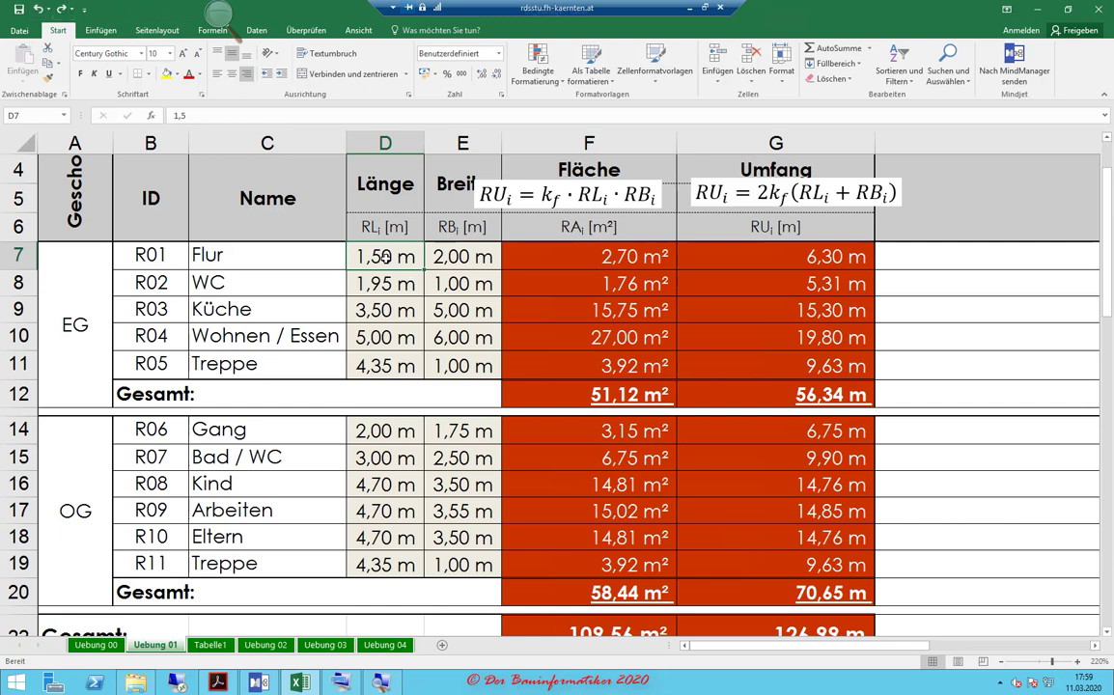
{"action": "type", "text": "-5"}
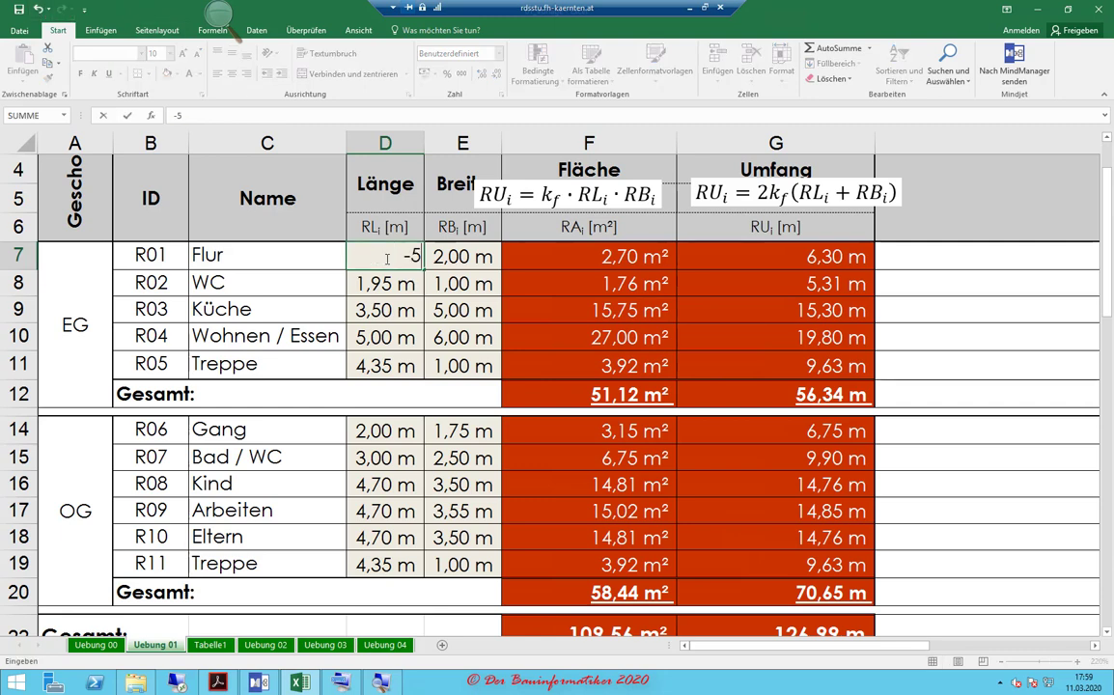
{"action": "key", "text": "Return"}
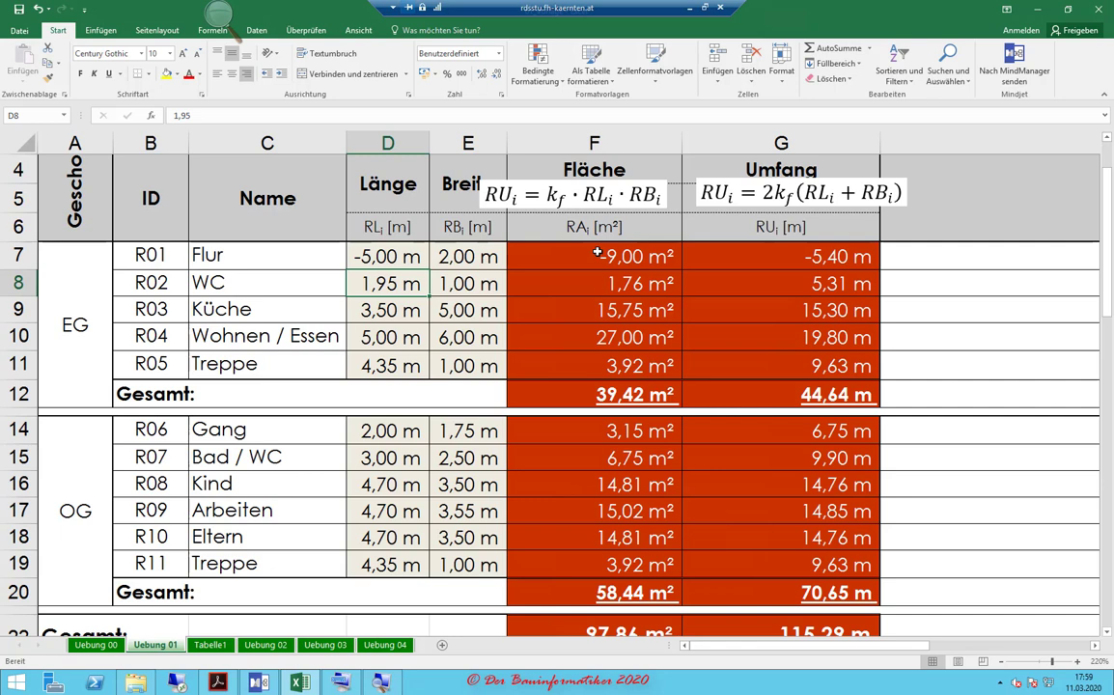
{"action": "left_click", "coordinate": [377, 256]}
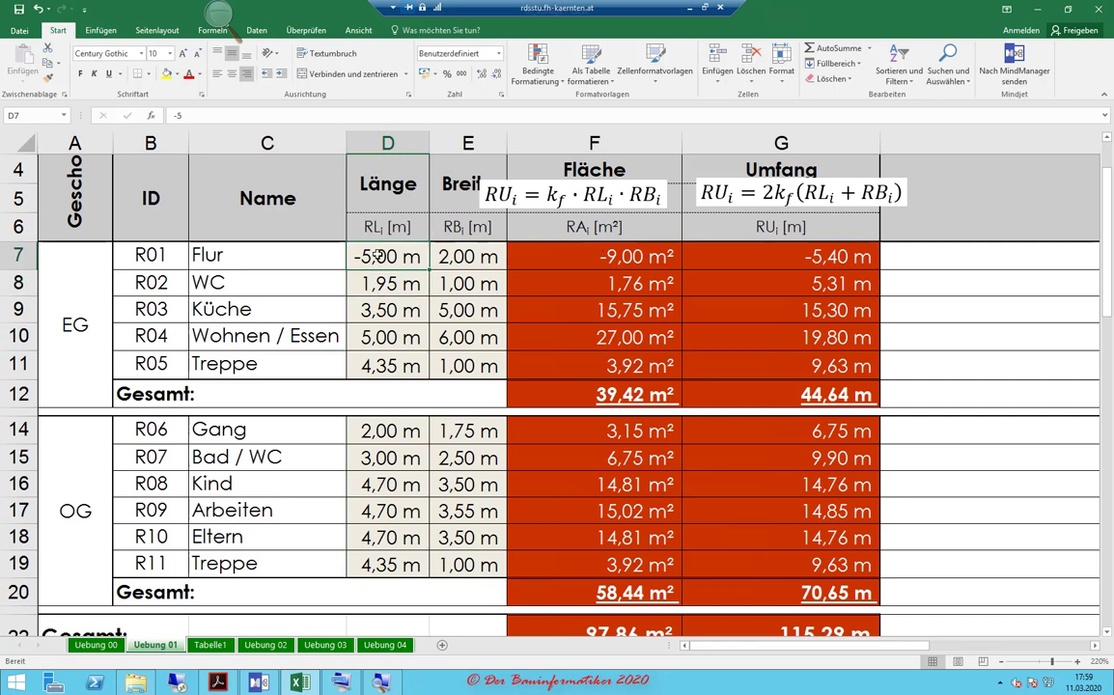
{"action": "type", "text": "0"}
{"action": "key", "text": "Return"}
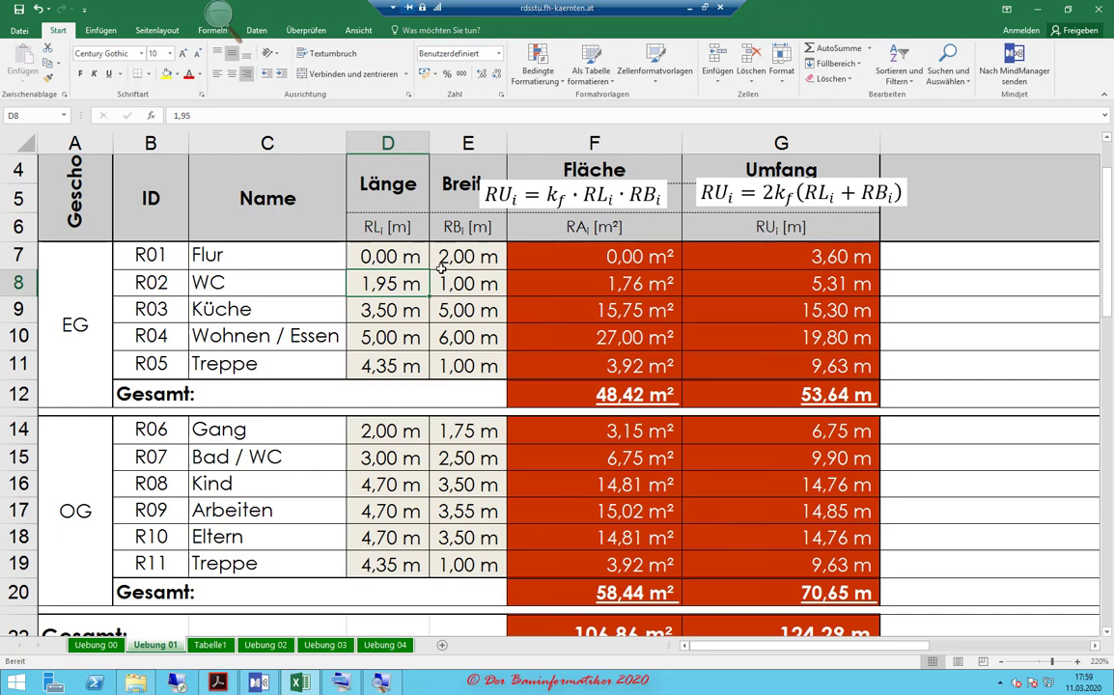
{"action": "left_click", "coordinate": [40, 9]}
{"action": "left_click", "coordinate": [40, 10]}
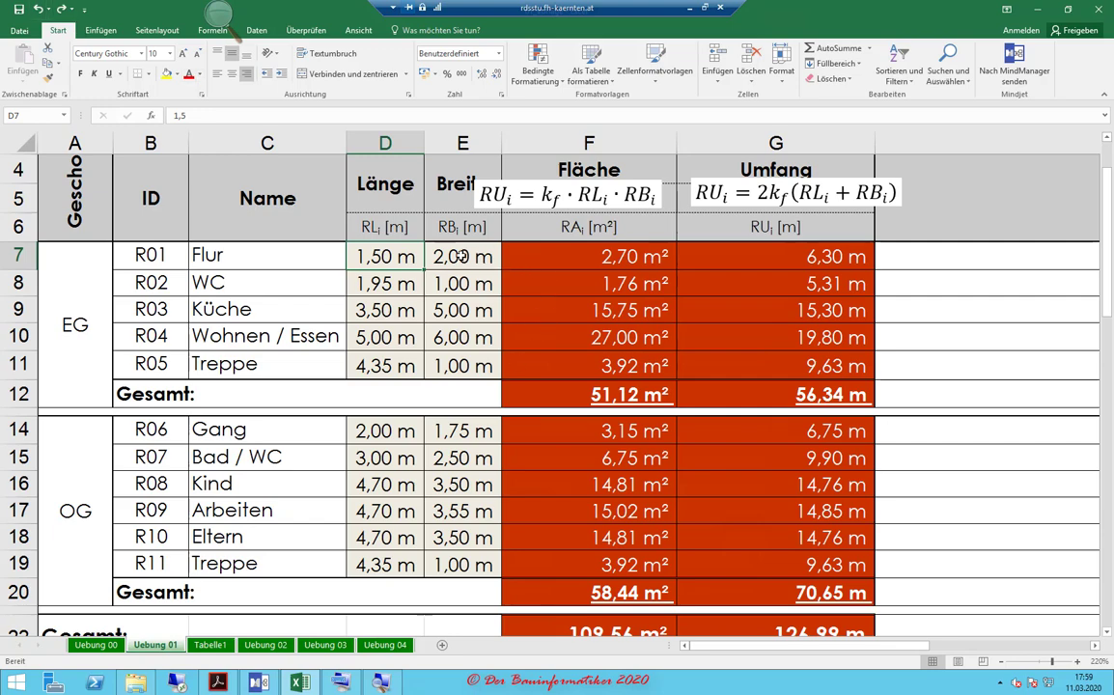
- Select the room lengths D7:D11 and D14:D19, then bring up the Daten ribbon
{"action": "scroll", "coordinate": [403, 270], "scroll_direction": "down", "scroll_amount": 4}
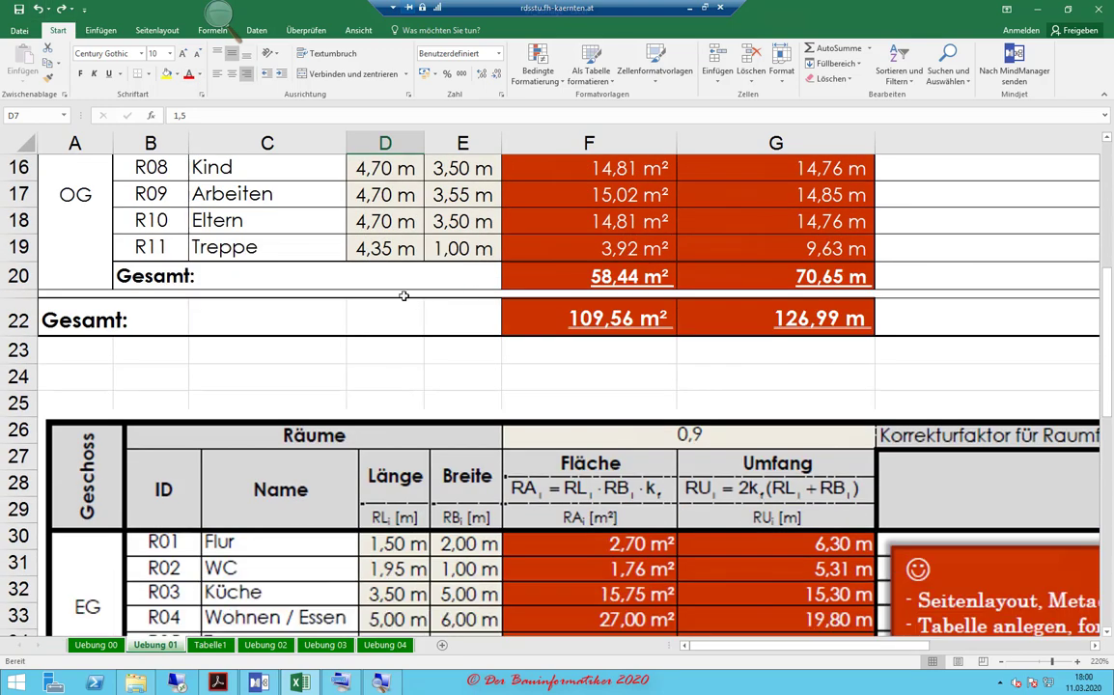
{"action": "scroll", "coordinate": [403, 296], "scroll_direction": "down", "scroll_amount": 1}
{"action": "scroll", "coordinate": [403, 296], "scroll_direction": "down", "scroll_amount": 1}
{"action": "scroll", "coordinate": [406, 298], "scroll_direction": "up", "scroll_amount": 4}
{"action": "scroll", "coordinate": [405, 299], "scroll_direction": "up", "scroll_amount": 3}
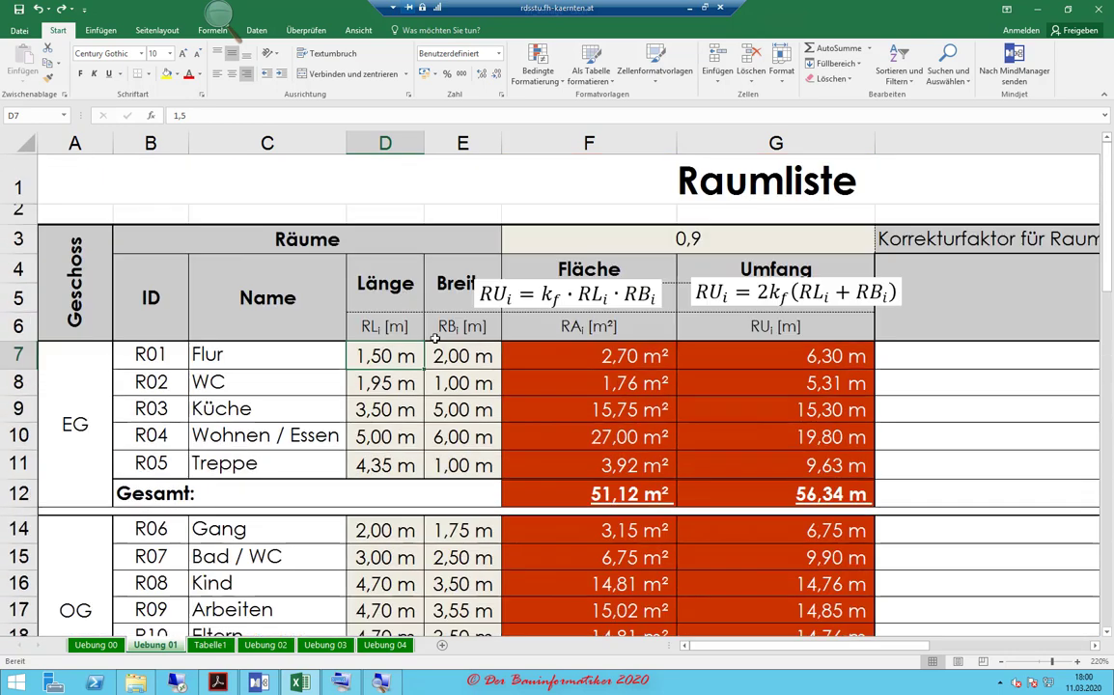
{"action": "scroll", "coordinate": [521, 347], "scroll_direction": "down", "scroll_amount": 2}
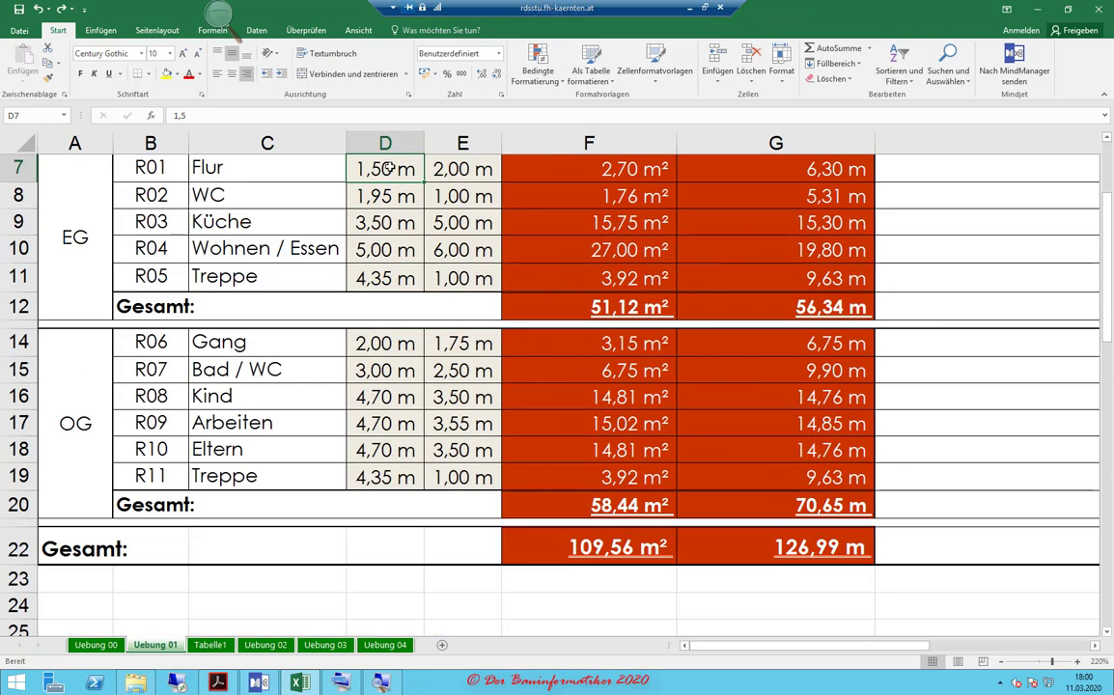
{"action": "mouse_move", "coordinate": [386, 170]}
{"action": "left_mouse_down"}
{"action": "mouse_move", "coordinate": [386, 273]}
{"action": "mouse_move", "coordinate": [397, 286]}
{"action": "left_mouse_up"}
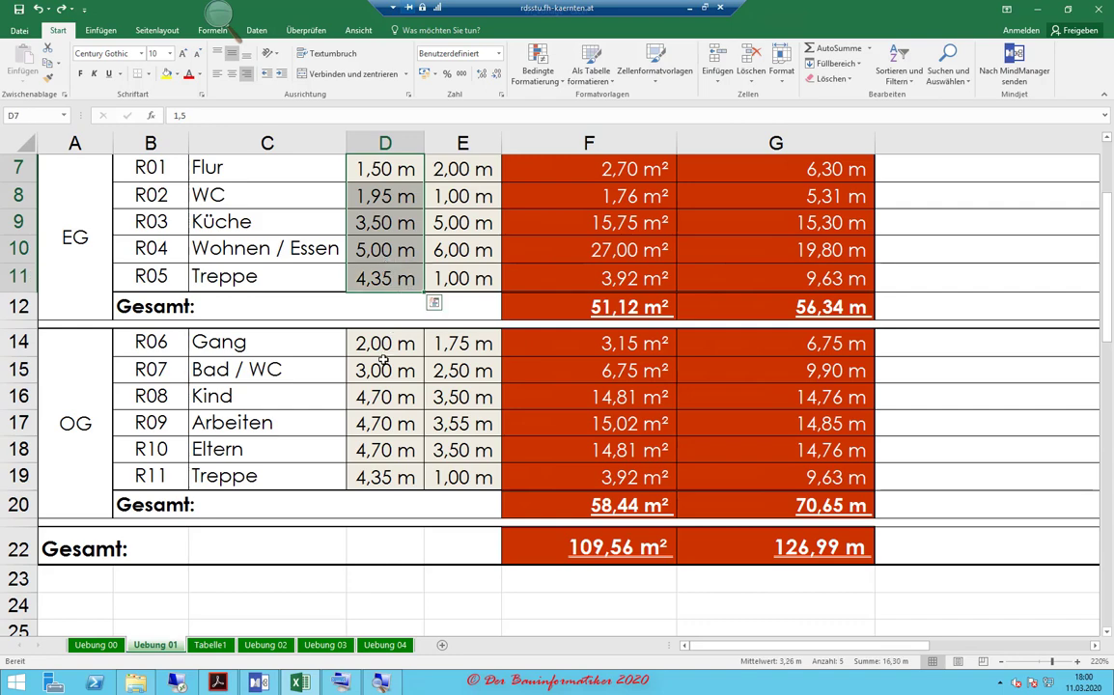
{"action": "left_click_drag", "start_coordinate": [372, 344], "coordinate": [371, 472], "text": "ctrl"}
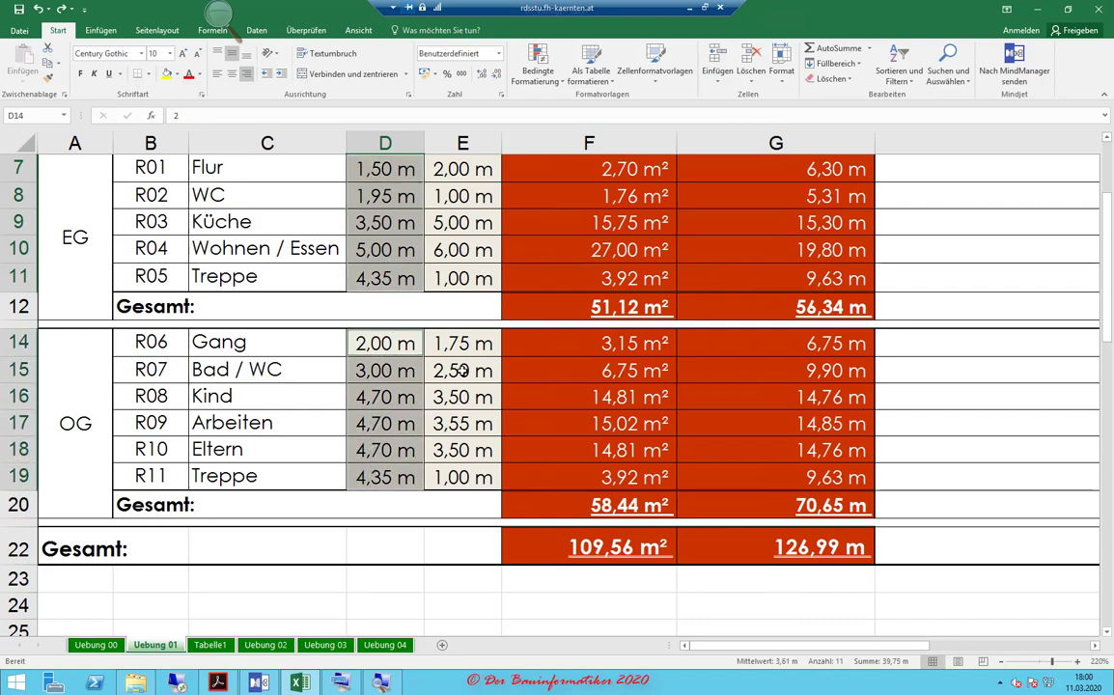
{"action": "scroll", "coordinate": [417, 334], "scroll_direction": "up", "scroll_amount": 2}
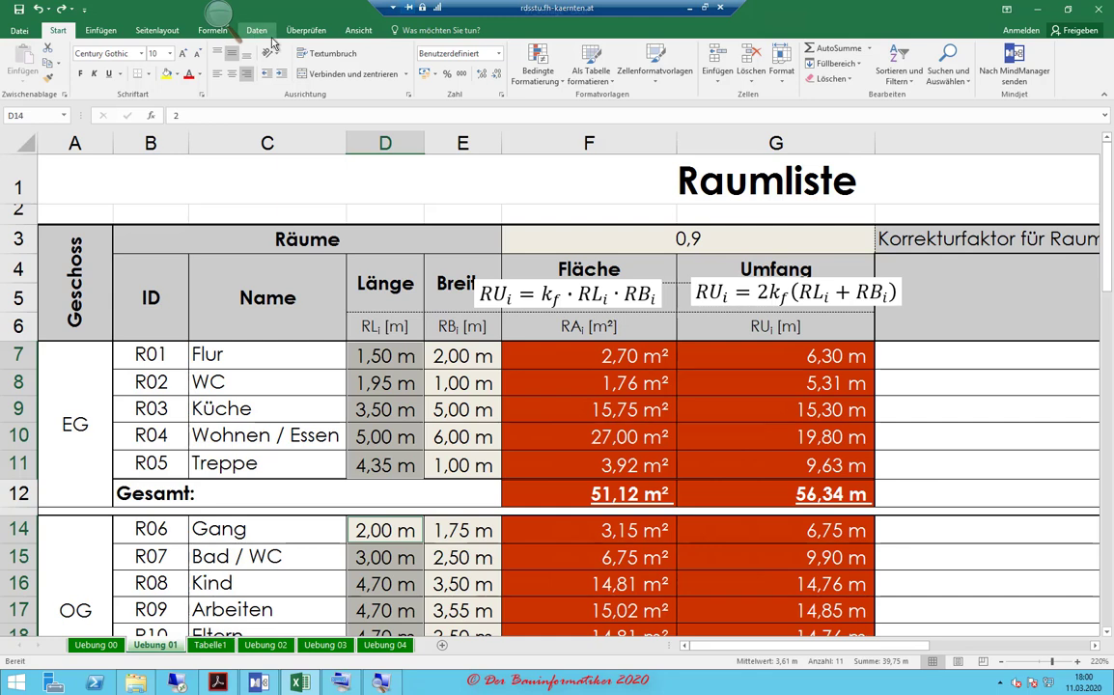
{"action": "left_click", "coordinate": [250, 31]}
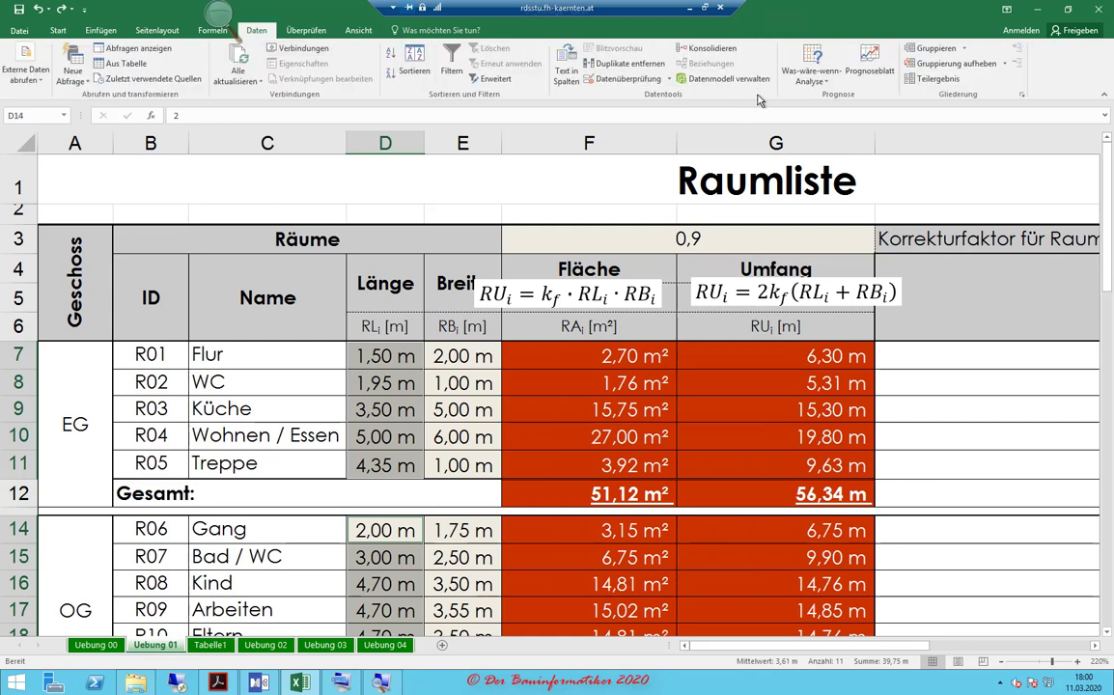
- Open Datenüberprüfung for the length cells and move its window into full view
{"action": "left_click", "coordinate": [627, 78]}
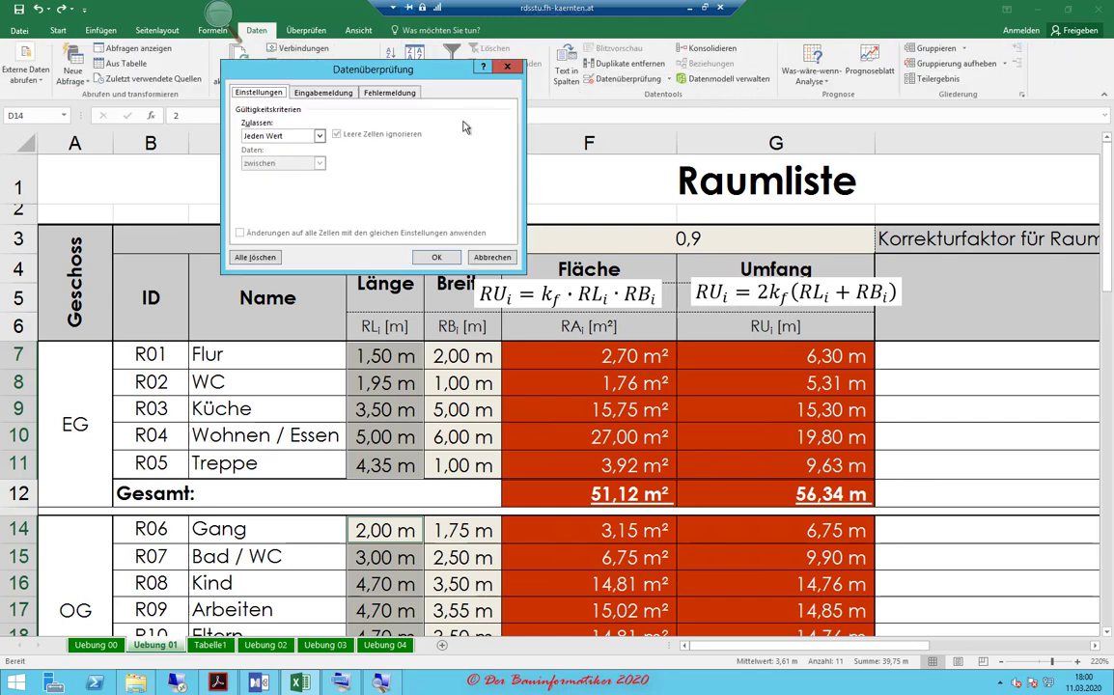
{"action": "left_click_drag", "start_coordinate": [358, 73], "coordinate": [583, 197]}
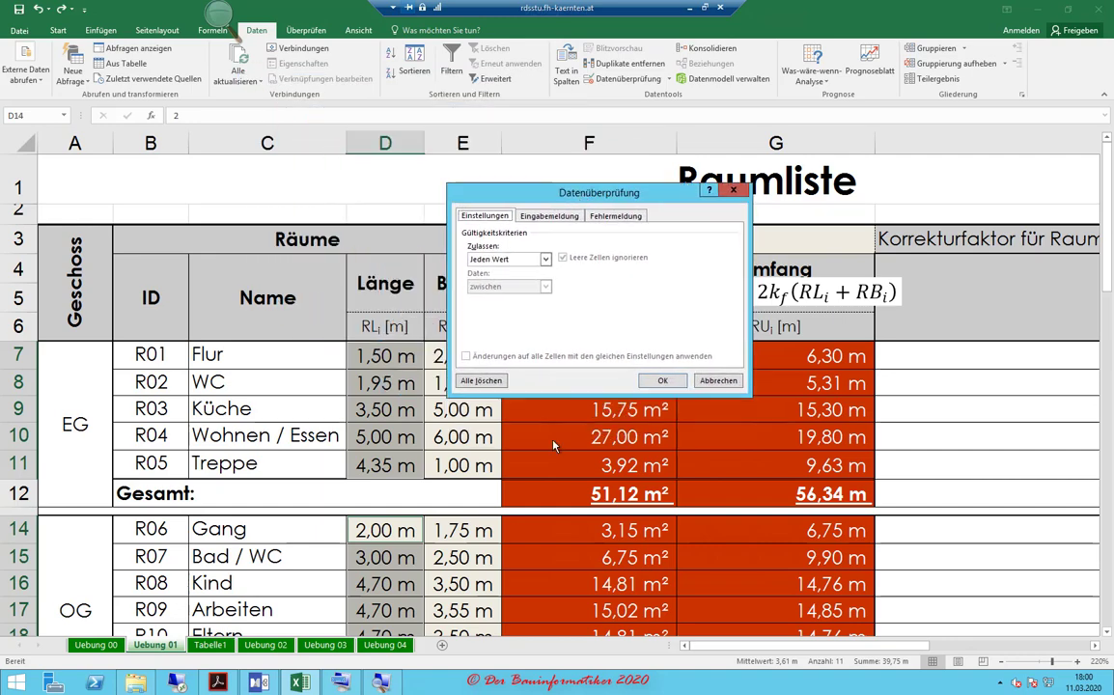
{"action": "key", "text": "super+plus"}
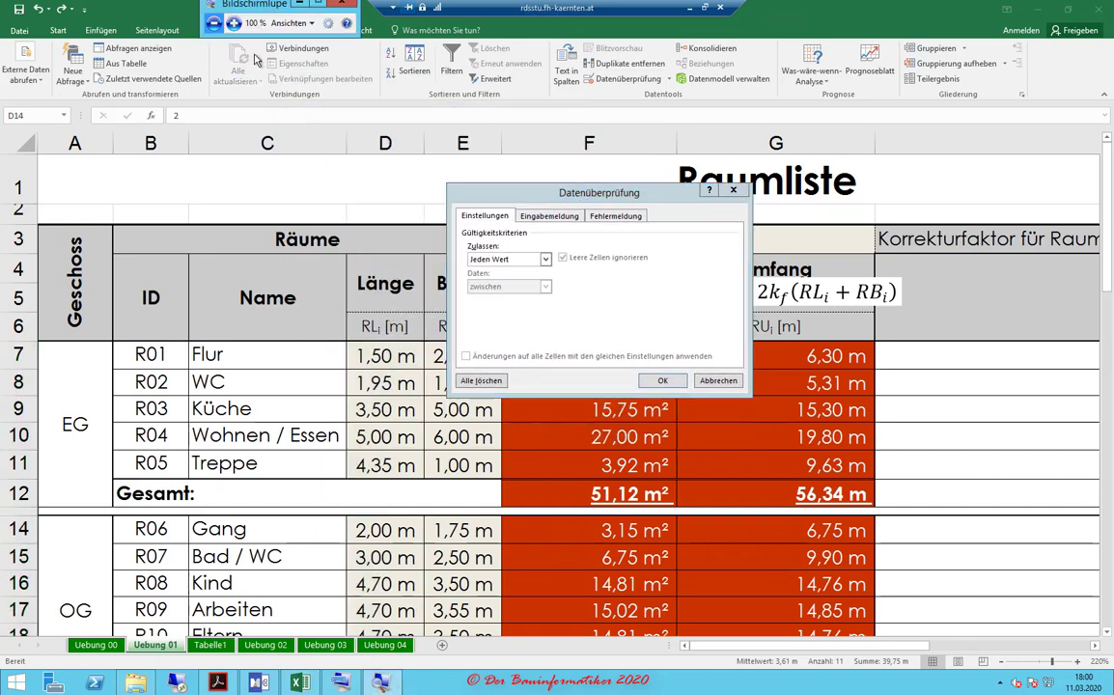
{"action": "left_click", "coordinate": [234, 22]}
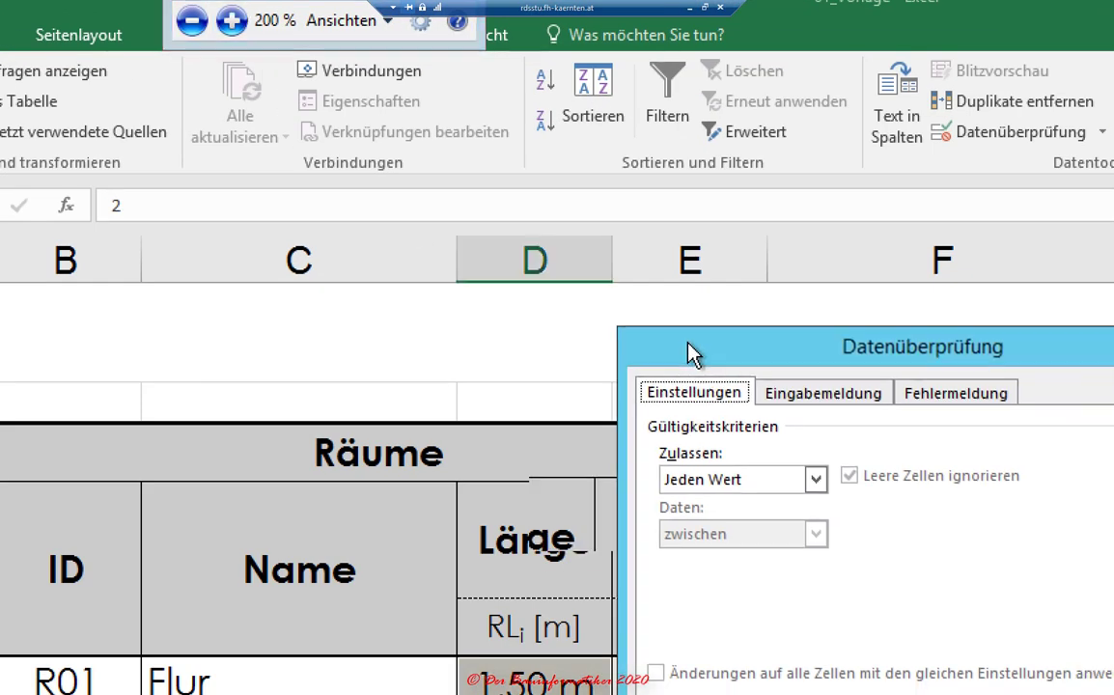
{"action": "left_click_drag", "start_coordinate": [716, 379], "coordinate": [369, 200]}
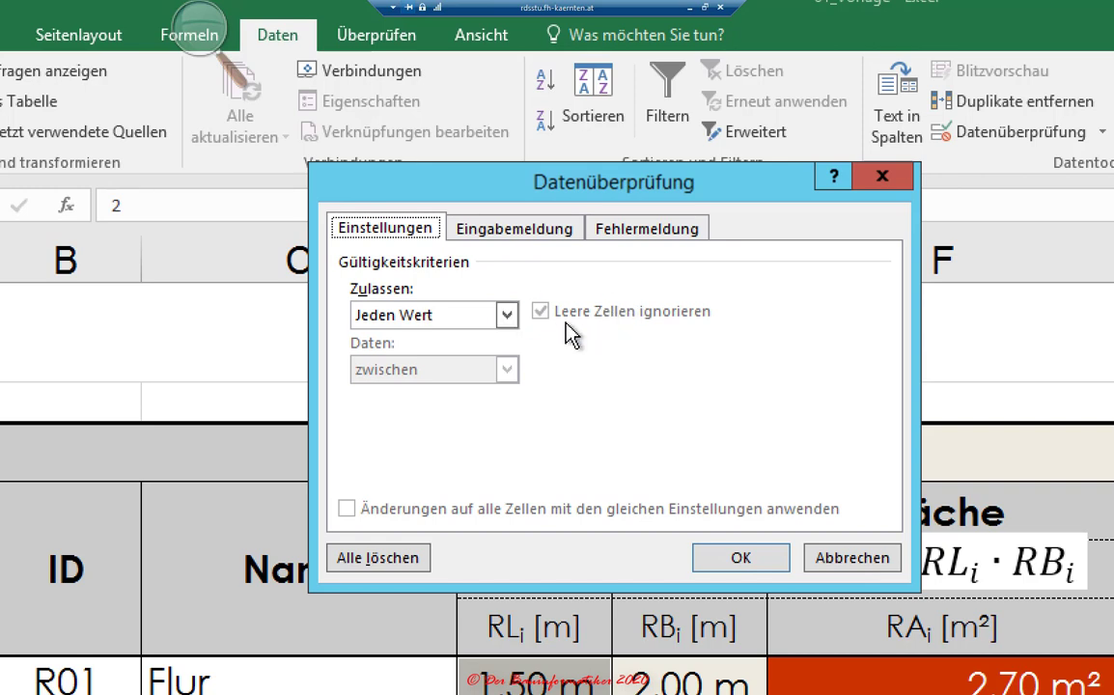
- Set the rule to allow Dezimal values größer als a Minimum of 0
{"action": "left_click", "coordinate": [507, 319]}
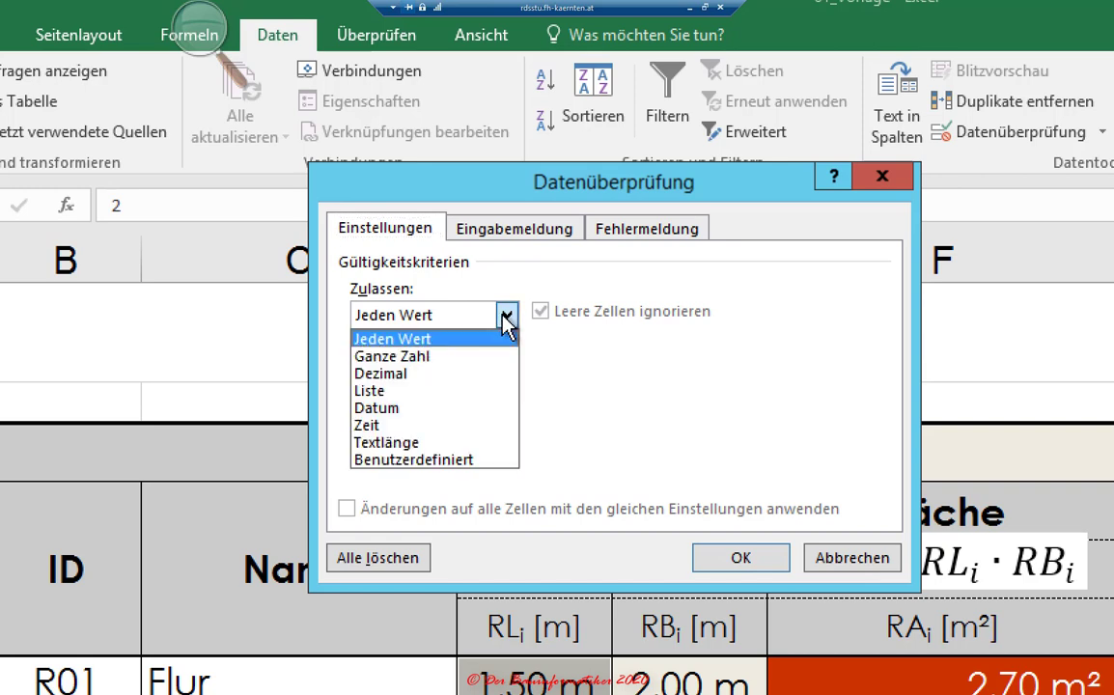
{"action": "left_click", "coordinate": [446, 358]}
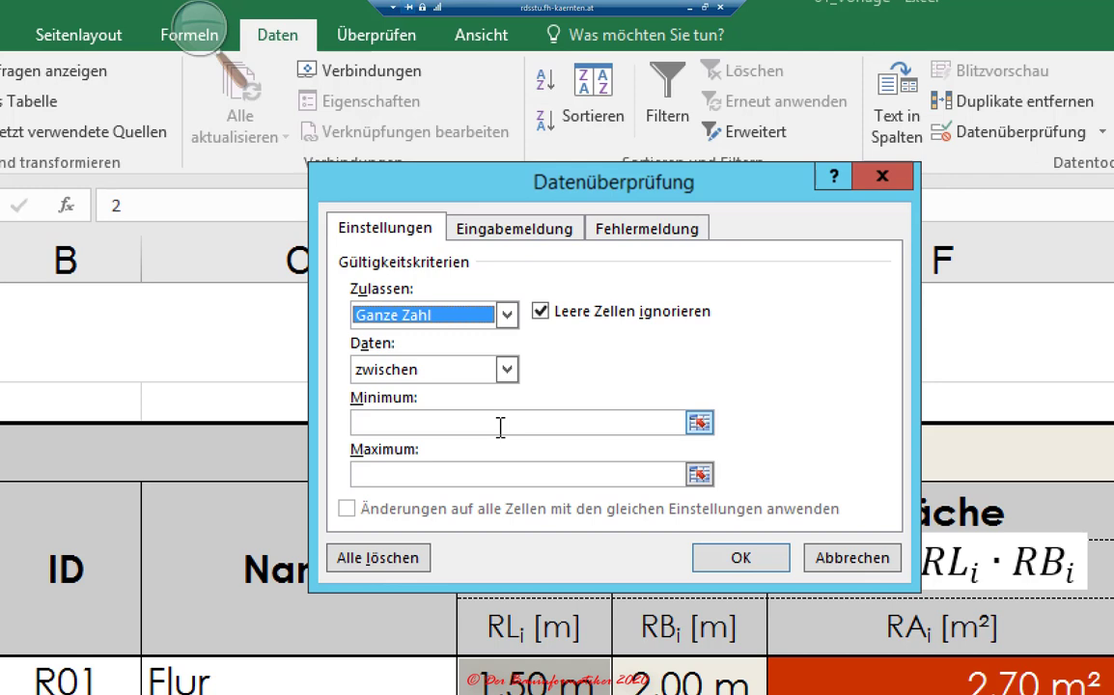
{"action": "left_click", "coordinate": [507, 315]}
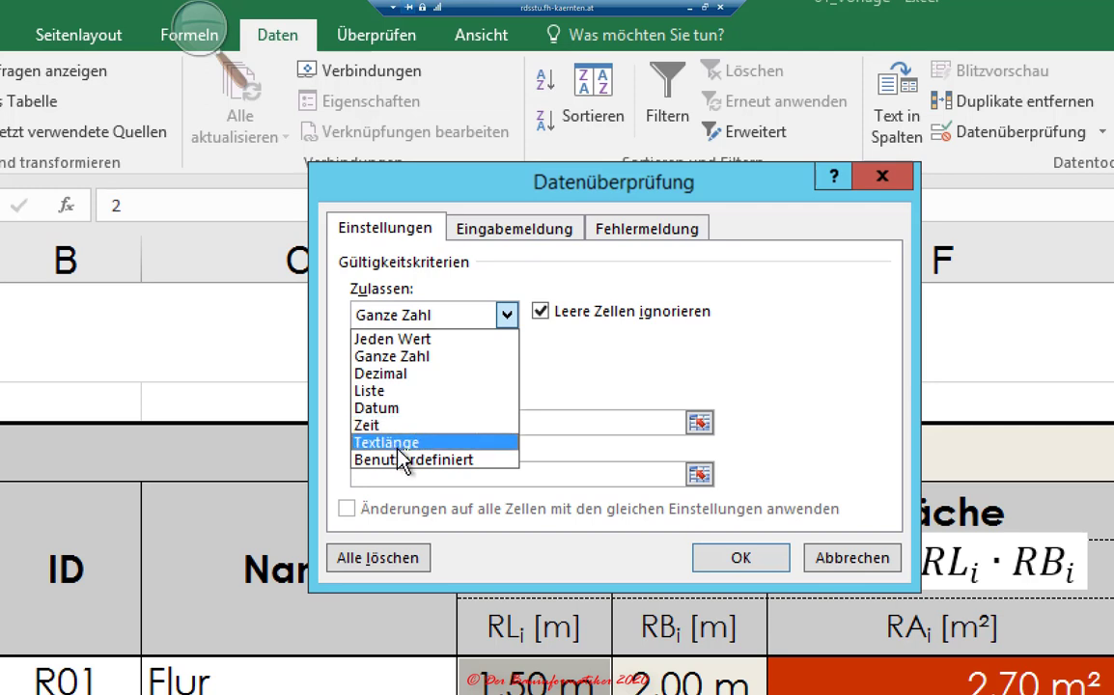
{"action": "left_click", "coordinate": [406, 375]}
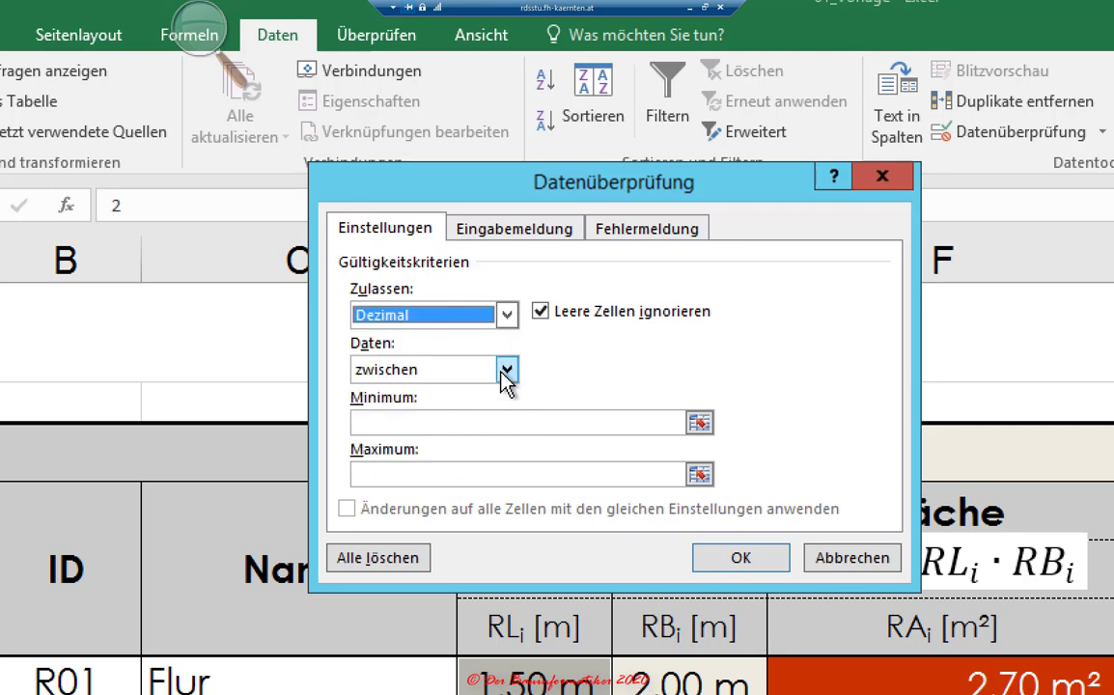
{"action": "left_click", "coordinate": [507, 370]}
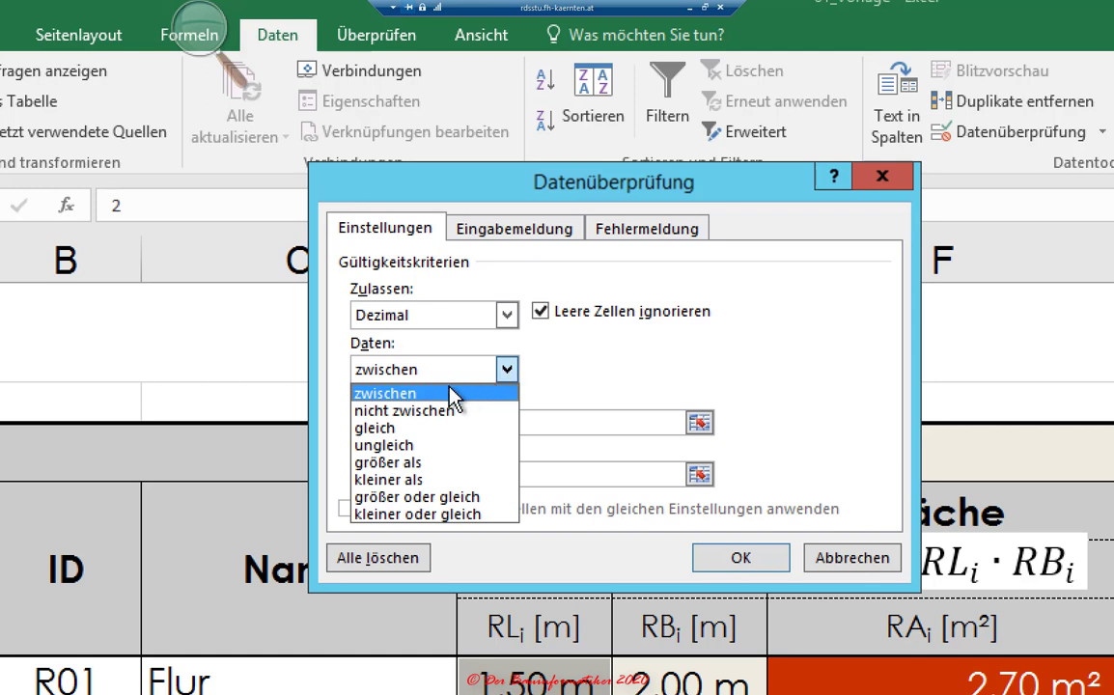
{"action": "left_click", "coordinate": [424, 465]}
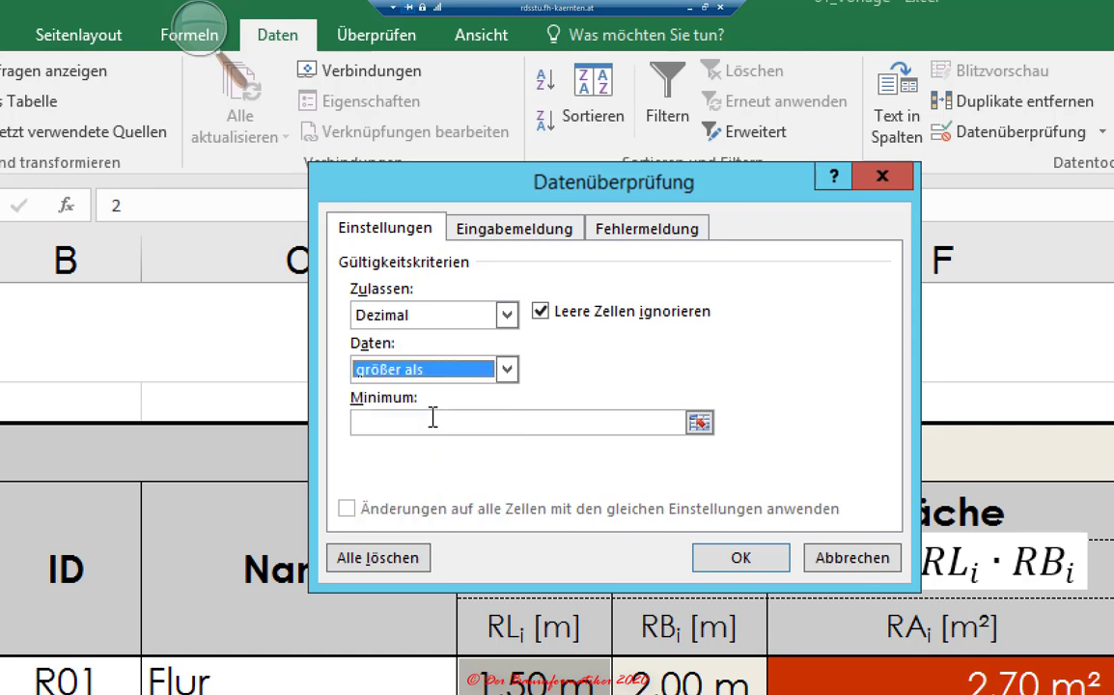
{"action": "left_click", "coordinate": [434, 421]}
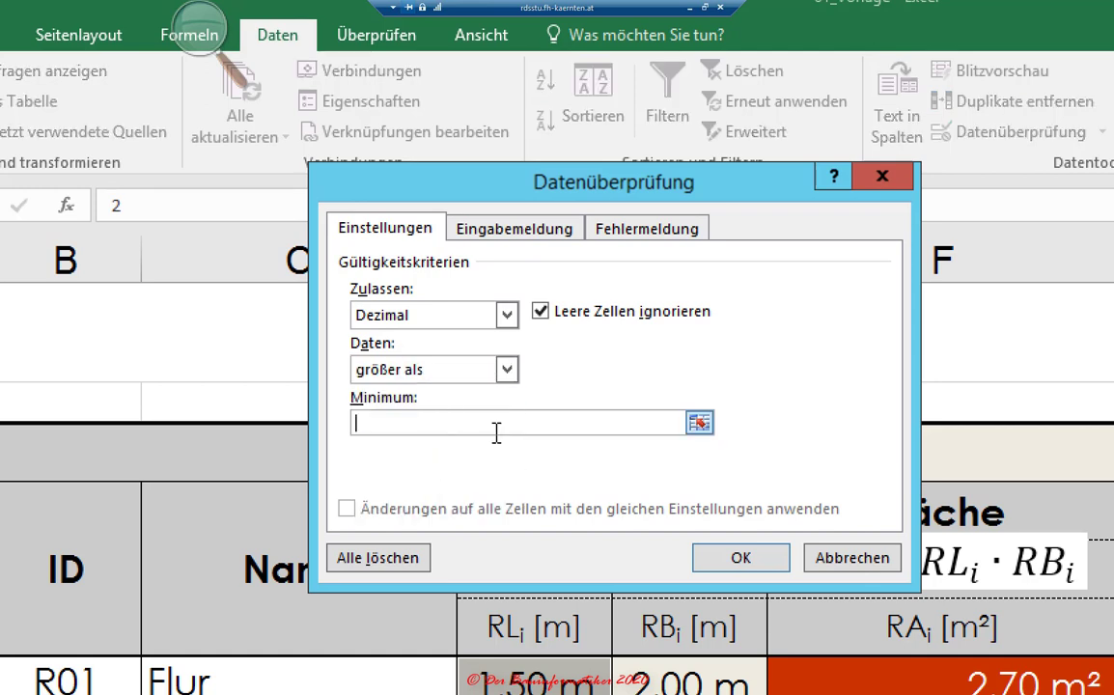
{"action": "type", "text": "0"}
- On the Eingabemeldung tab, enter the title 'Raumlänge'
{"action": "left_click", "coordinate": [491, 241]}
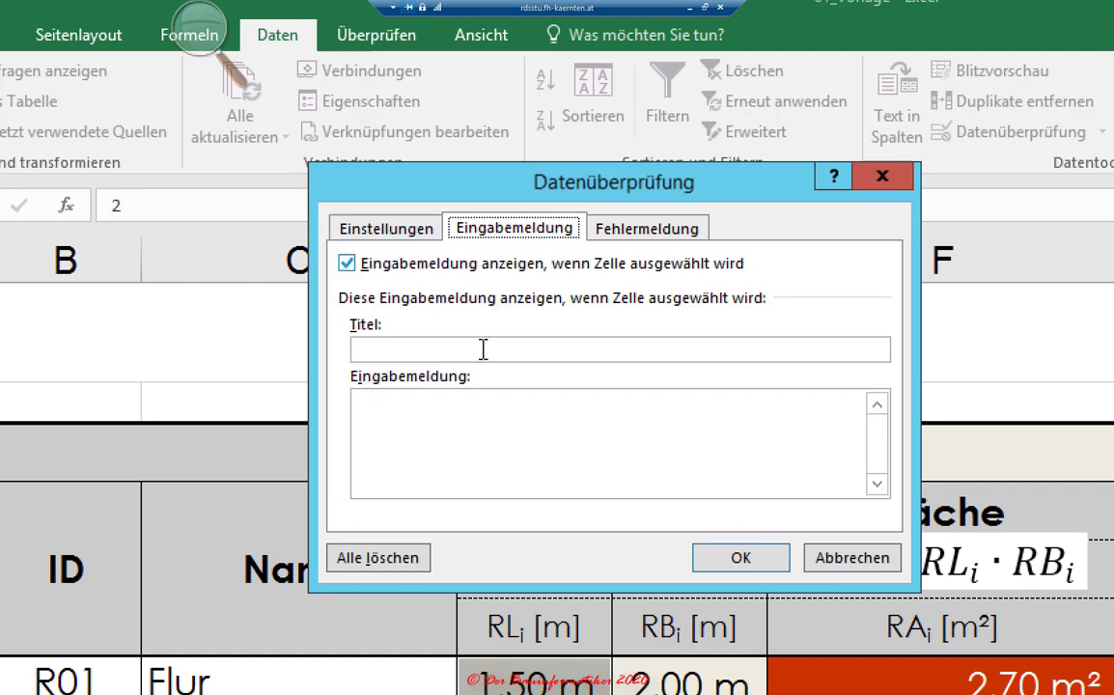
{"action": "left_click", "coordinate": [384, 348]}
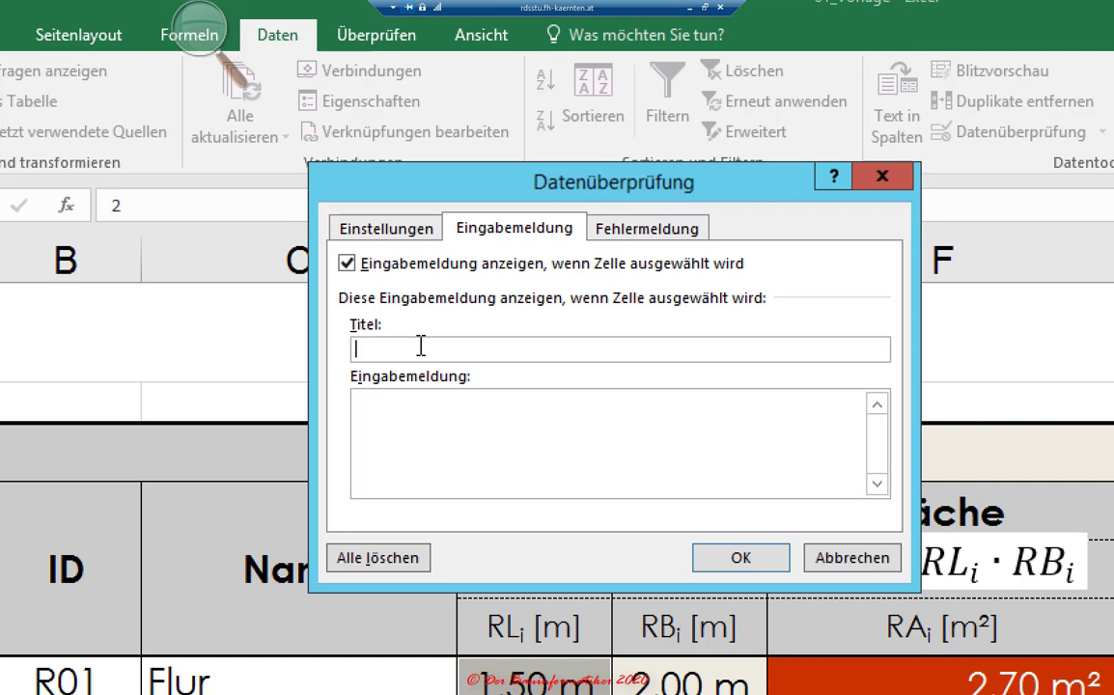
{"action": "type", "text": "Rau"}
{"action": "type", "text": "mlänge"}
- Type the message 'Geben Sie die Raumlänge als eine Dezimalzahl größer 0 ein.', fixing typos
{"action": "key", "text": "Tab"}
{"action": "type", "text": "Geben Sie"}
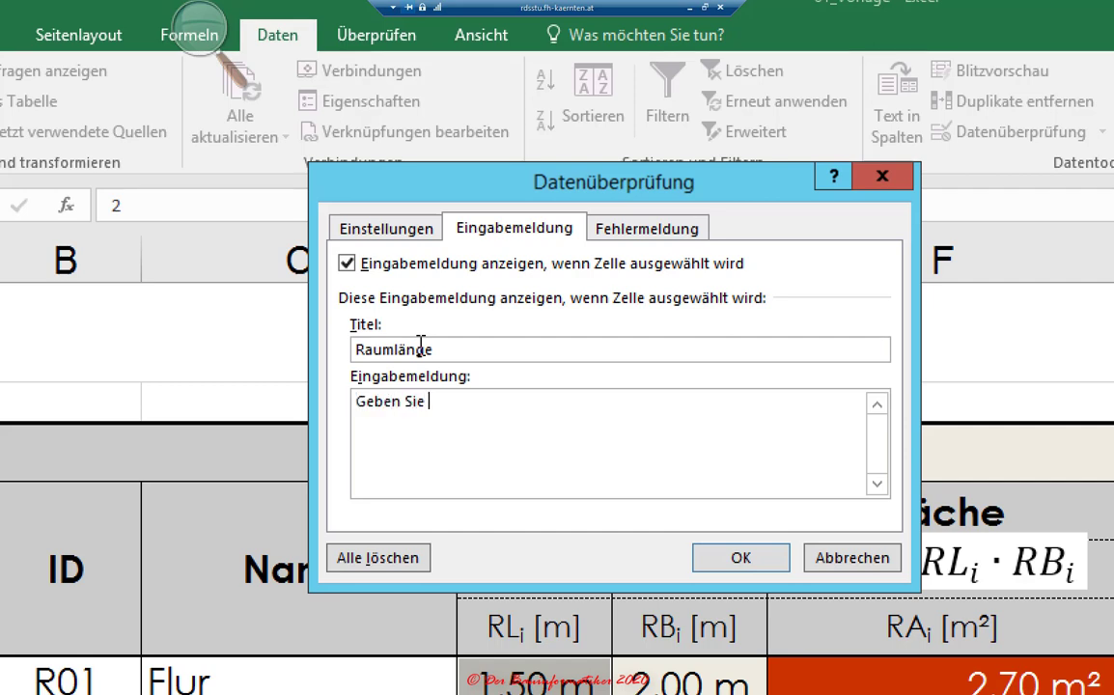
{"action": "type", "text": " die Rauml"}
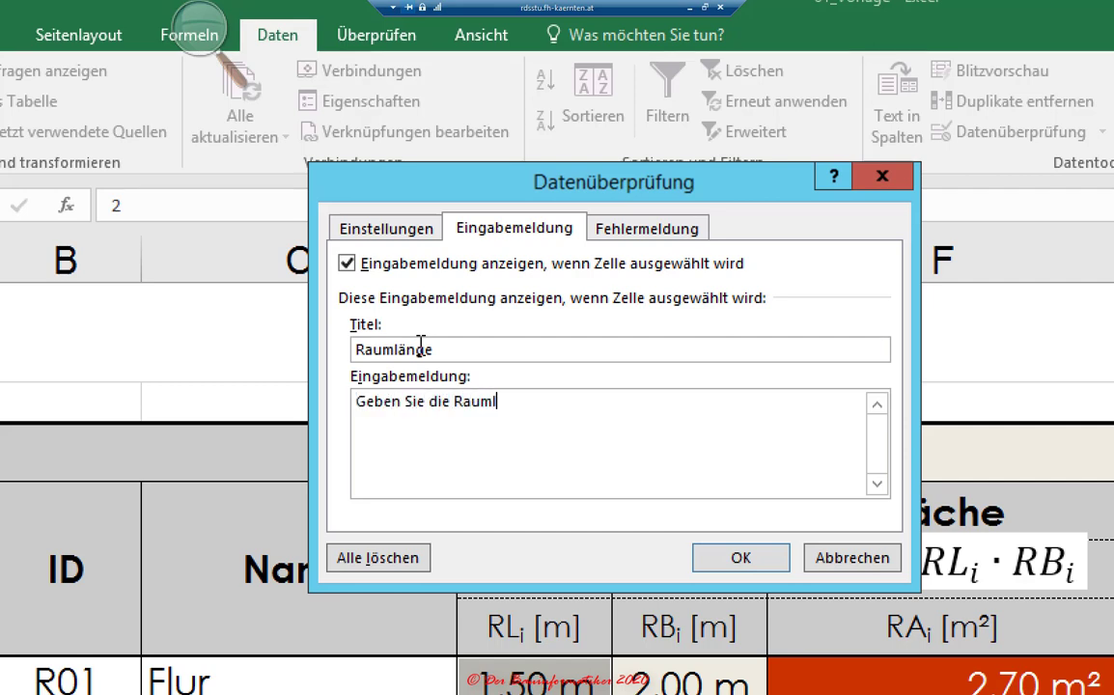
{"action": "type", "text": "äge"}
{"action": "key", "text": "BackSpace"}
{"action": "key", "text": "BackSpace"}
{"action": "type", "text": "nge als"}
{"action": "type", "text": " eine De"}
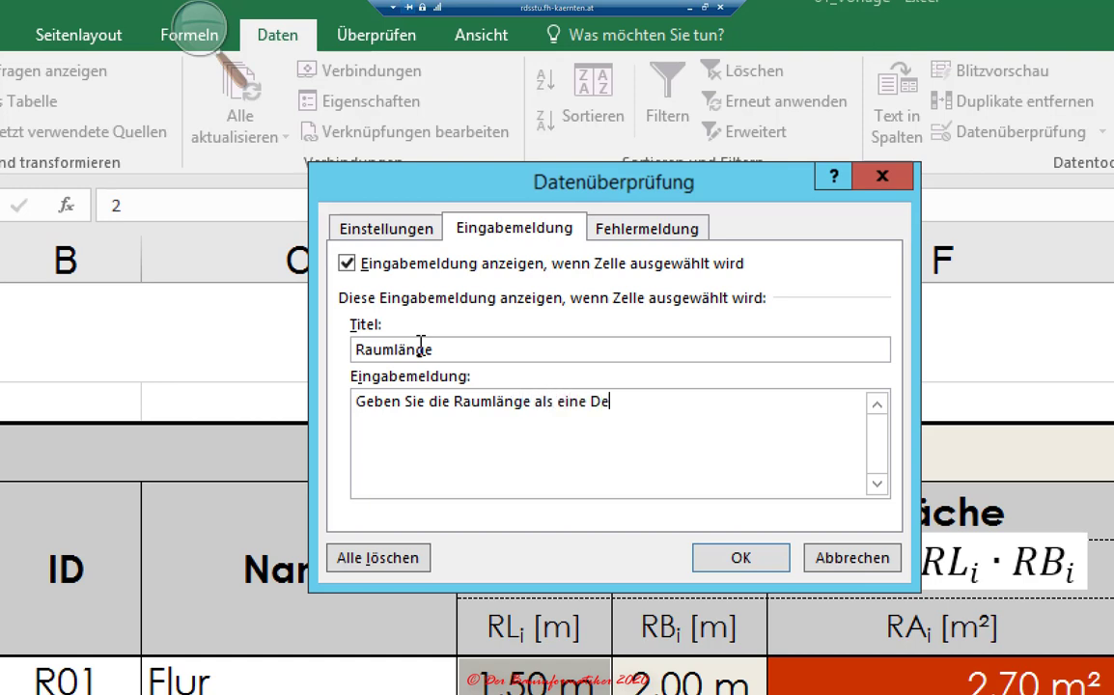
{"action": "type", "text": "zimalz"}
{"action": "key", "text": "BackSpace"}
{"action": "type", "text": "zahl grö"}
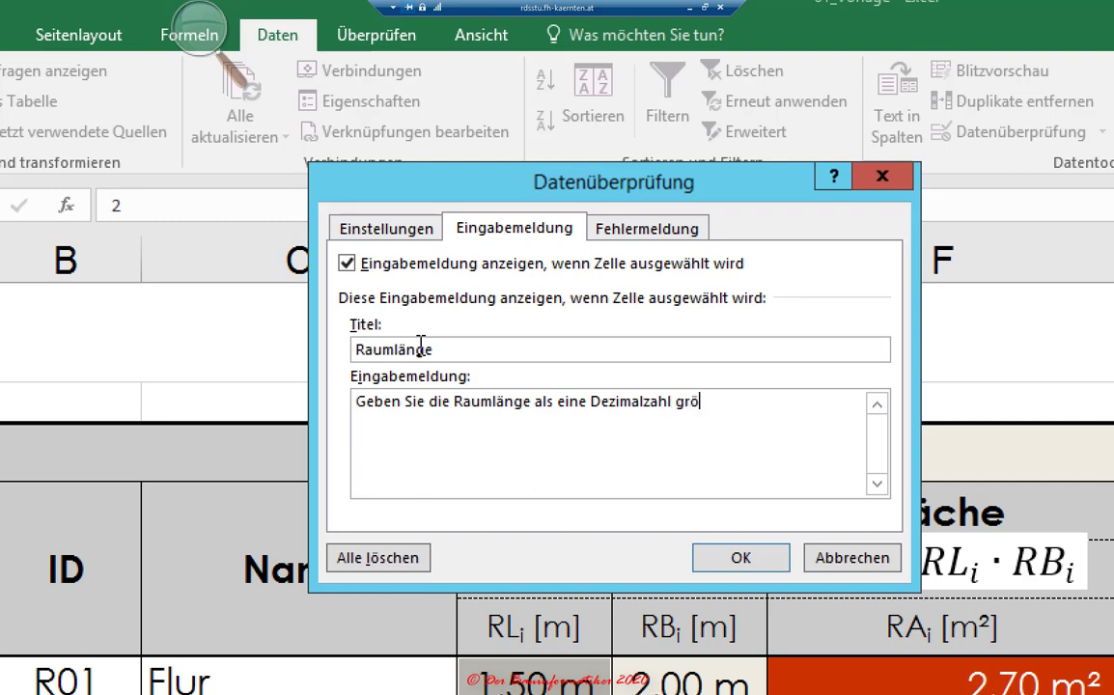
{"action": "type", "text": "ßer N"}
{"action": "key", "text": "BackSpace"}
{"action": "type", "text": "0"}
{"action": "type", "text": "ein."}
{"action": "key", "text": "Left"}
{"action": "key", "text": "Left"}
{"action": "key", "text": "Left"}
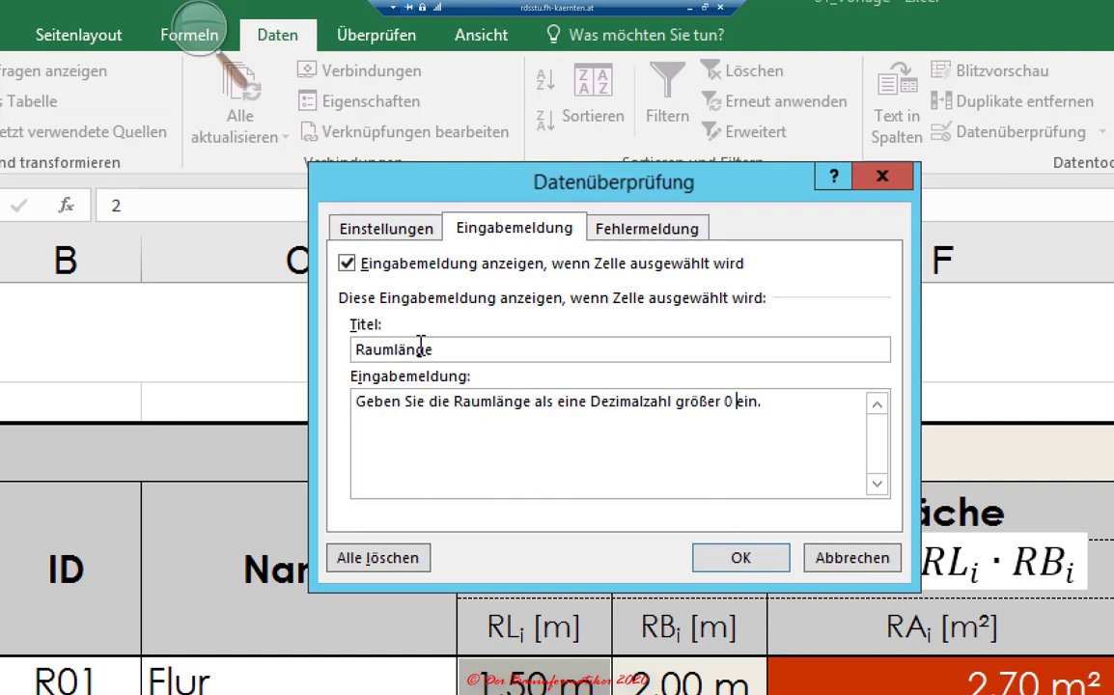
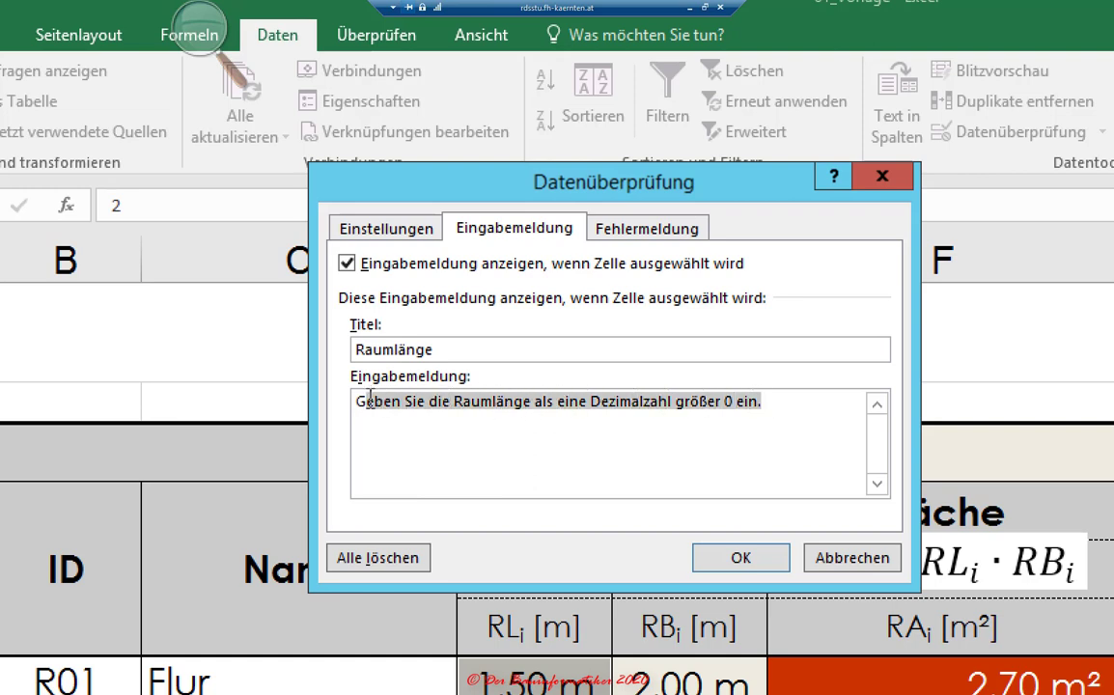
- Select the full 'Raumlänge' input message text, then move to the length cells' Stopp error alert settings
{"action": "left_click_drag", "start_coordinate": [688, 400], "coordinate": [356, 401]}
{"action": "left_click_drag", "start_coordinate": [792, 402], "coordinate": [338, 400]}
{"action": "left_click", "coordinate": [626, 237]}
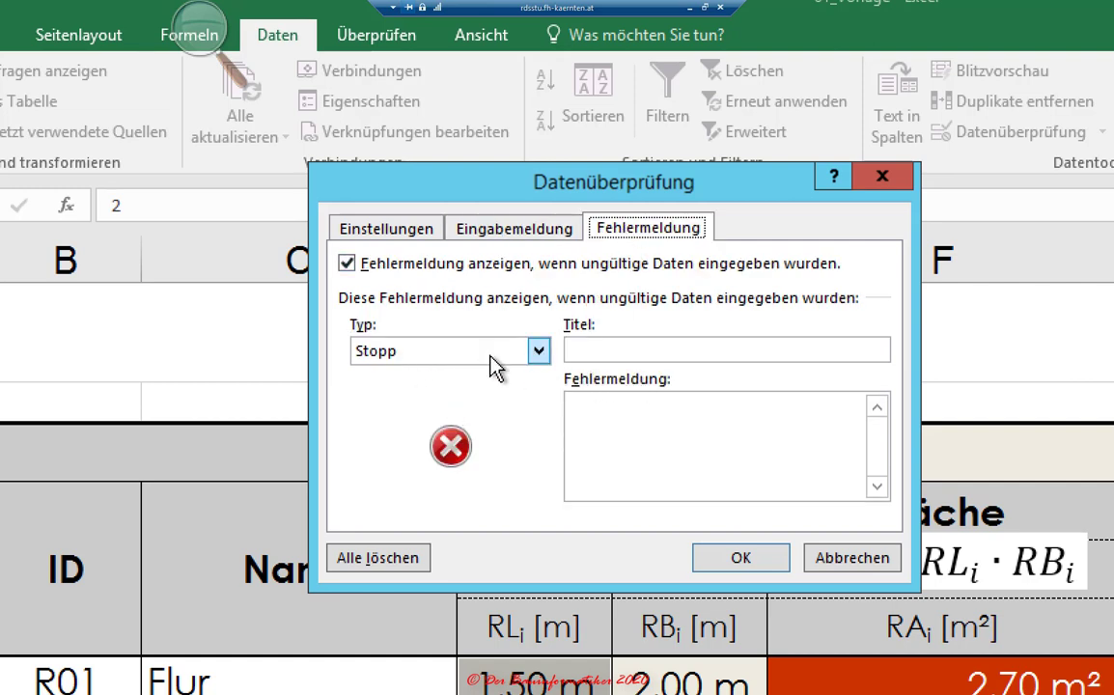
{"action": "left_click", "coordinate": [538, 350]}
{"action": "left_click", "coordinate": [388, 378]}
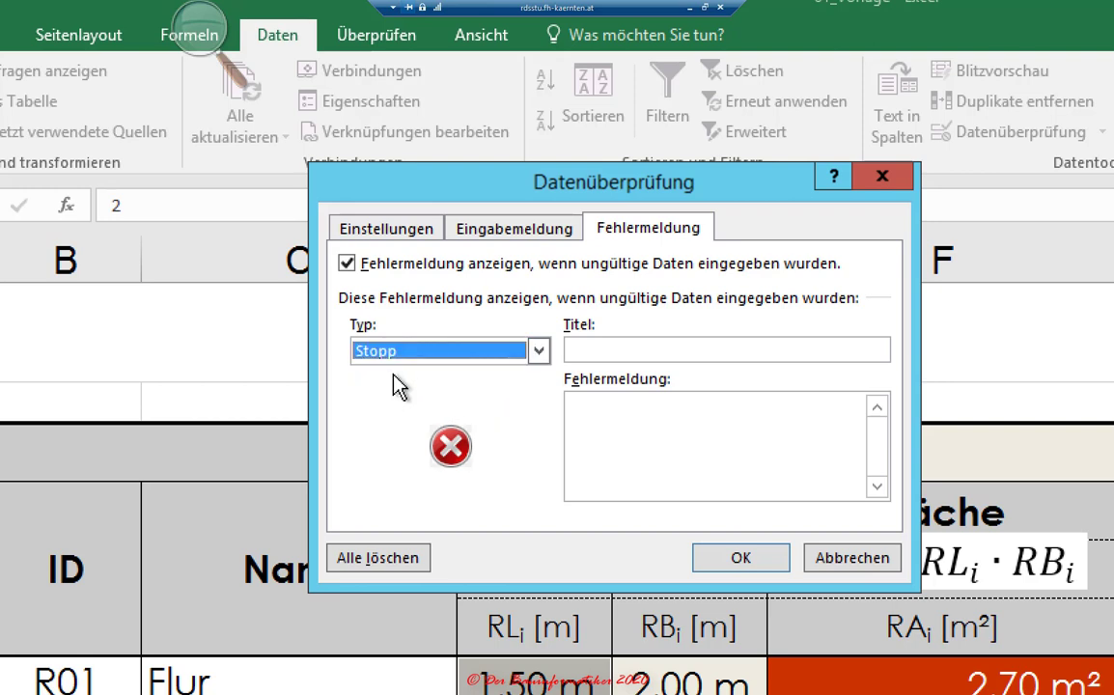
{"action": "left_click", "coordinate": [538, 351]}
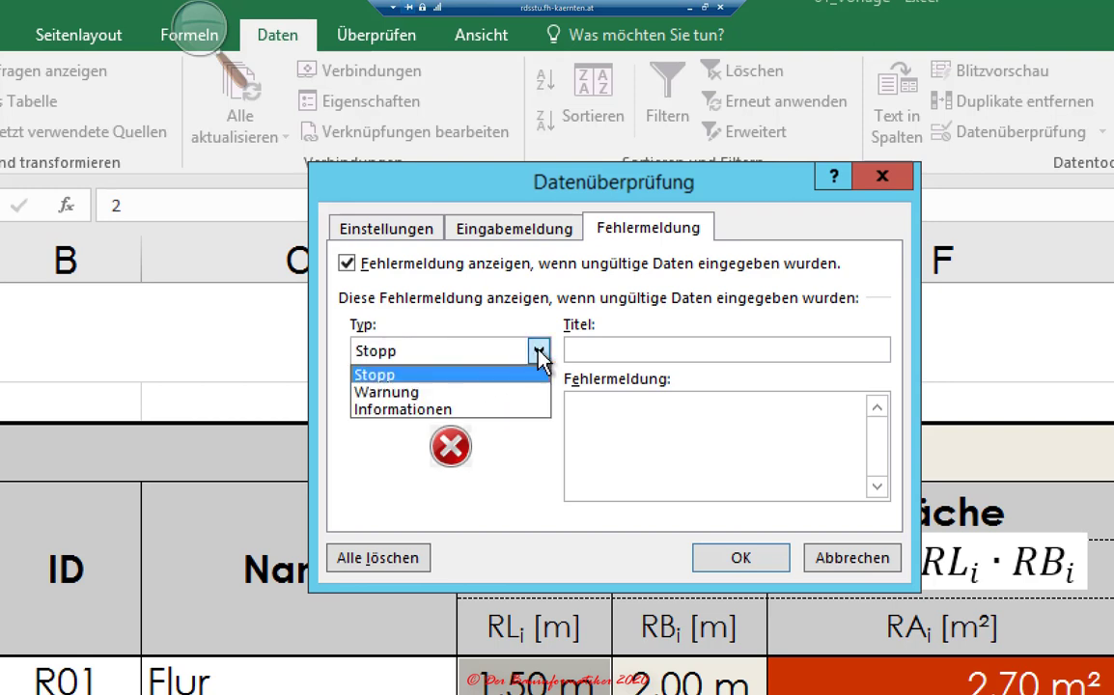
{"action": "left_click", "coordinate": [421, 392]}
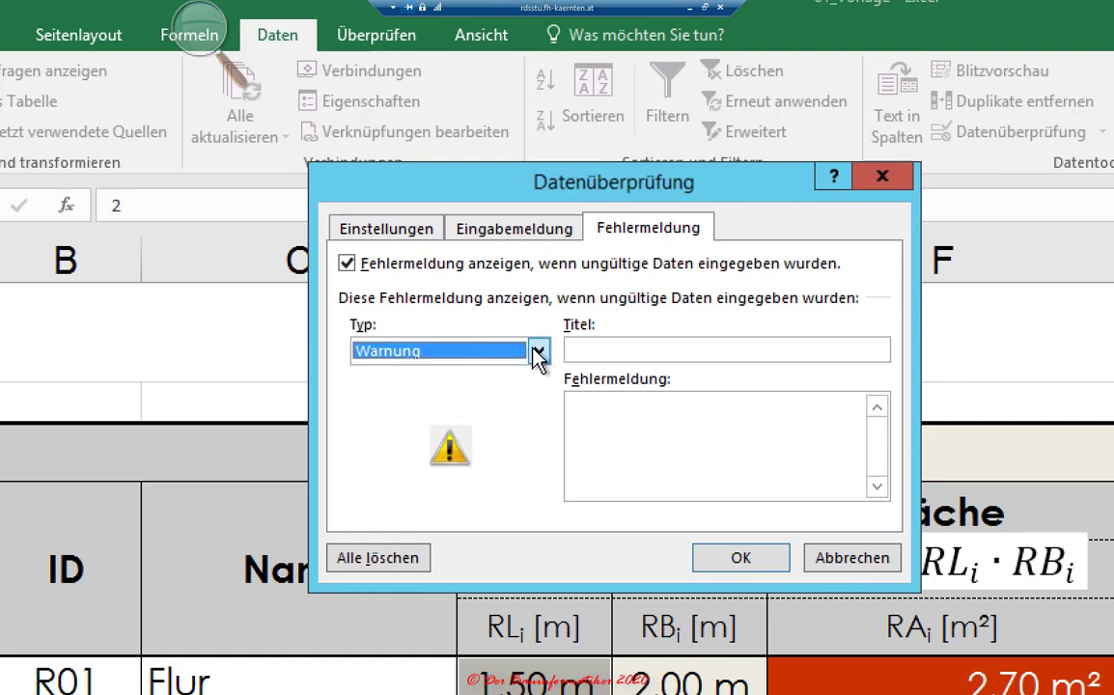
{"action": "left_click", "coordinate": [537, 351]}
{"action": "left_click", "coordinate": [433, 410]}
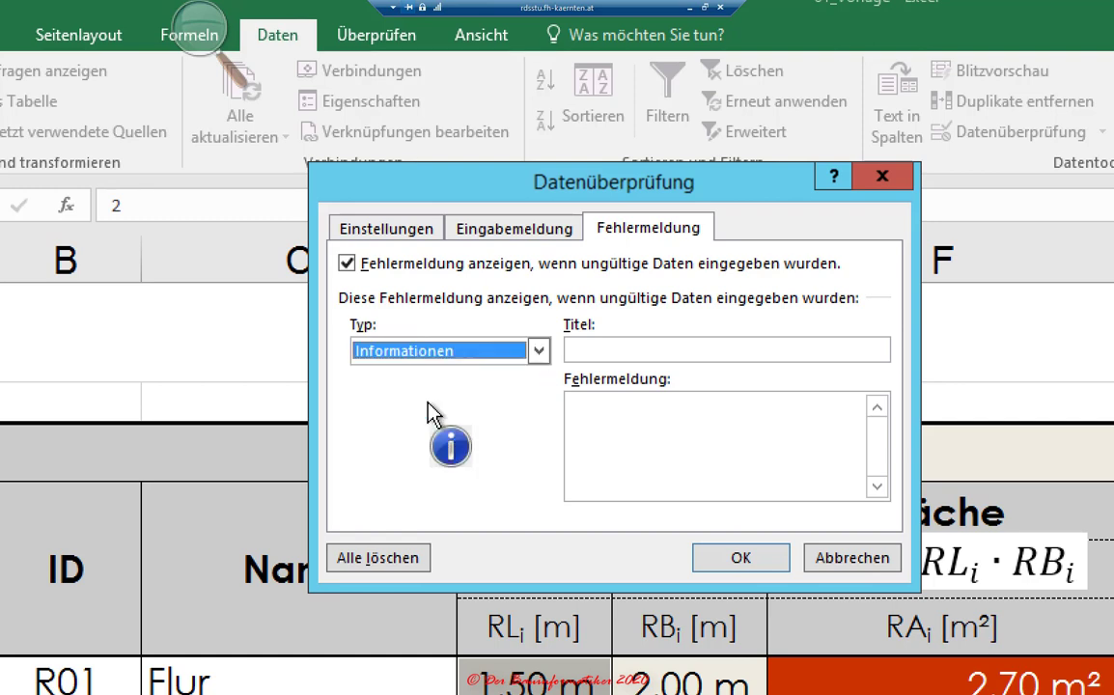
{"action": "left_click", "coordinate": [538, 351]}
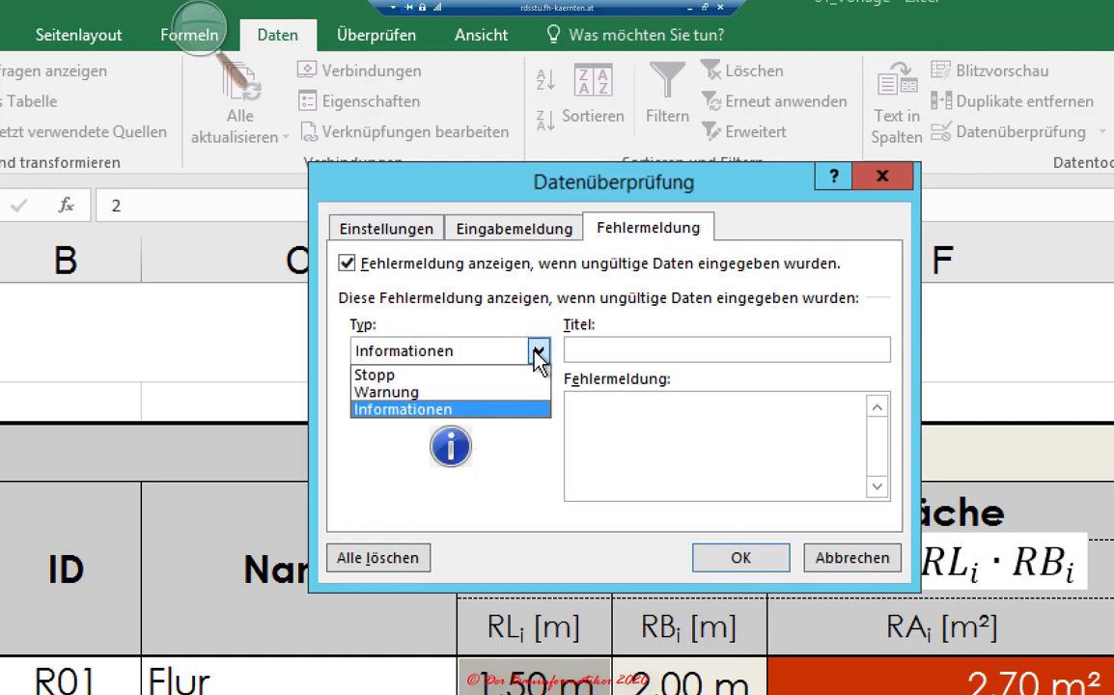
{"action": "left_click", "coordinate": [410, 411]}
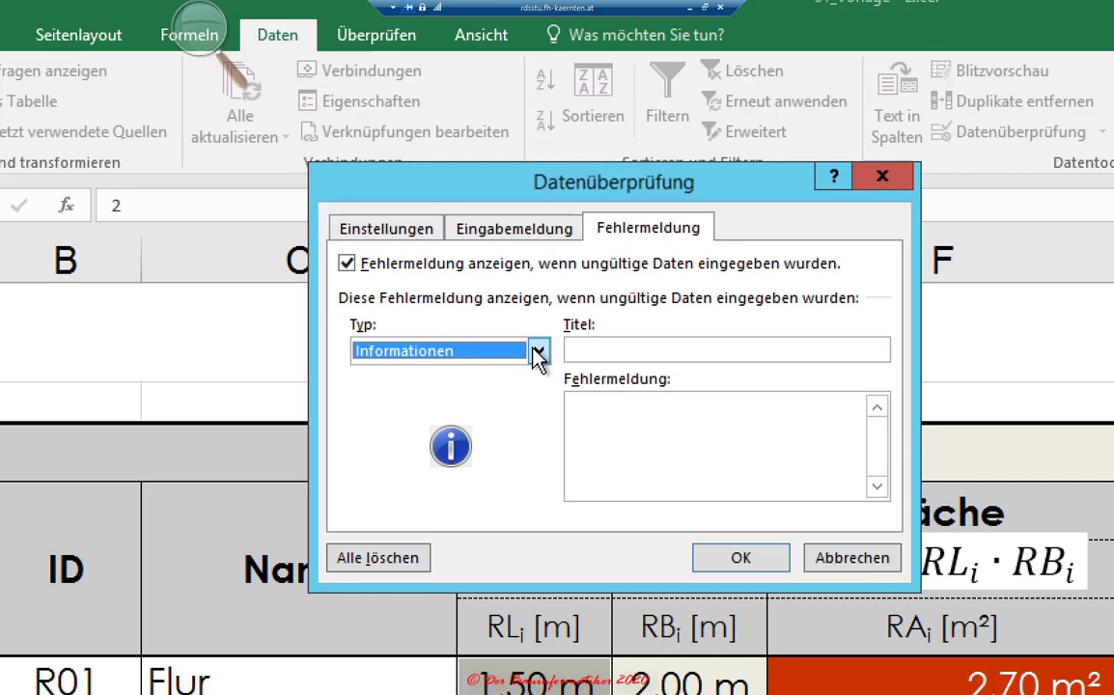
{"action": "left_click", "coordinate": [537, 354]}
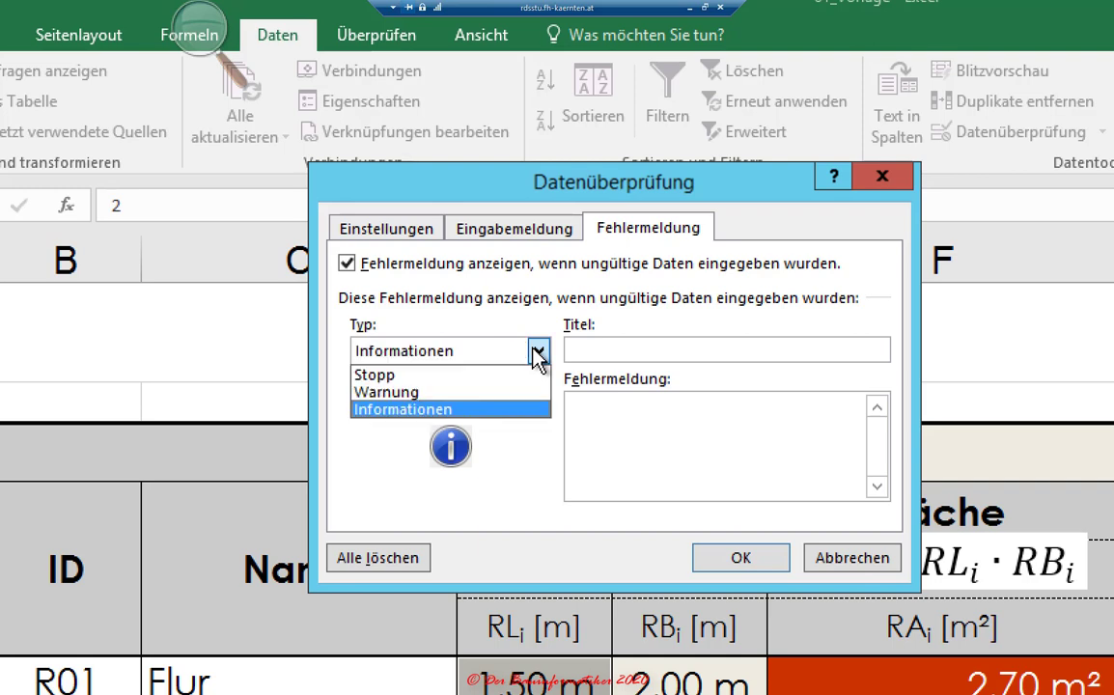
{"action": "left_click", "coordinate": [427, 392]}
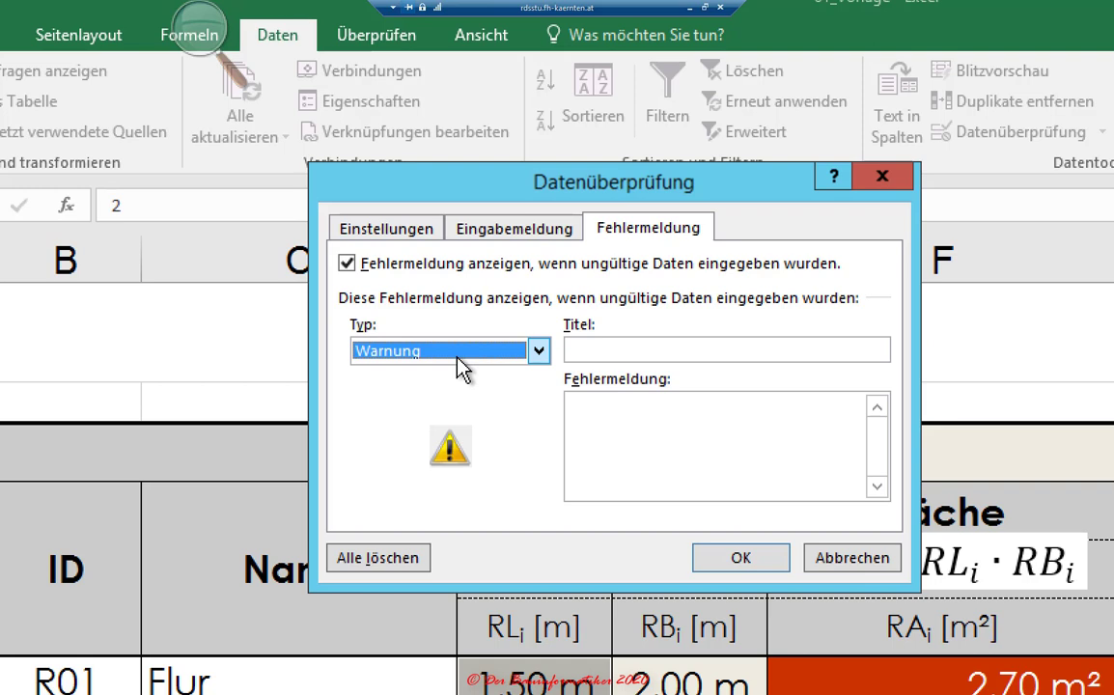
{"action": "left_click", "coordinate": [538, 352]}
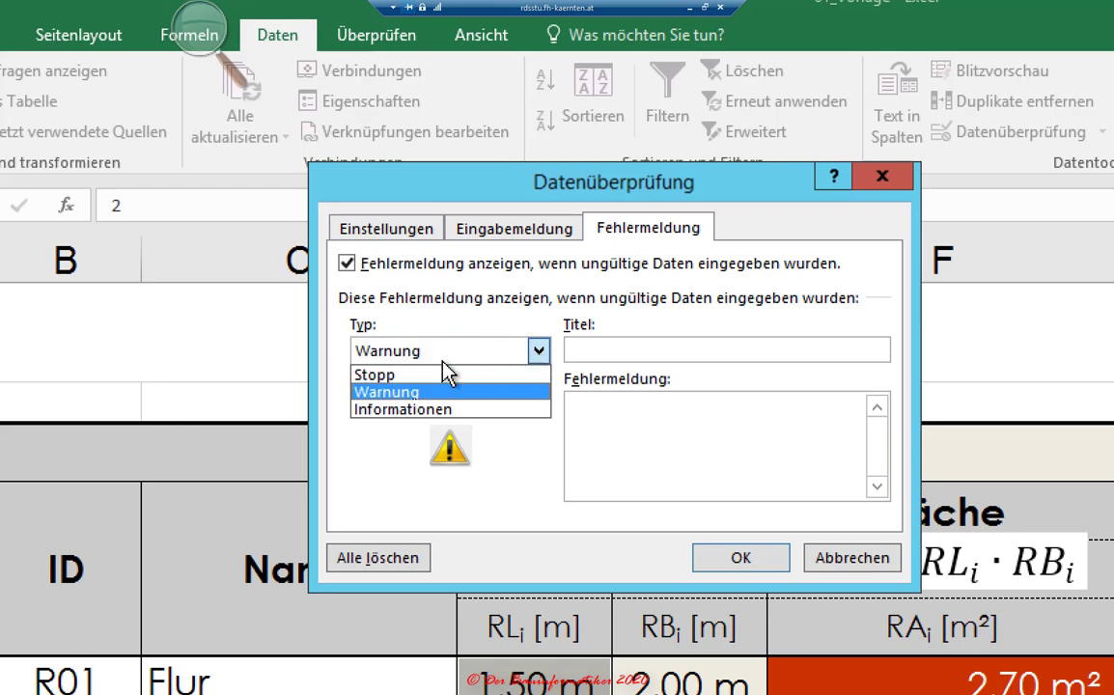
{"action": "left_click", "coordinate": [381, 376]}
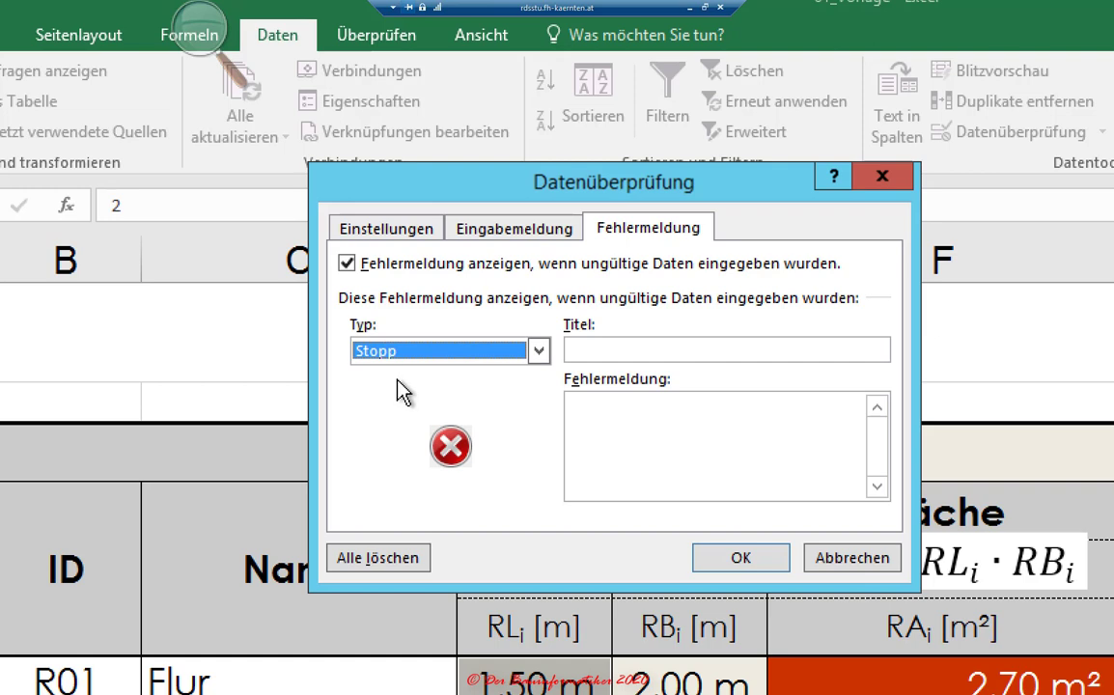
{"action": "left_click", "coordinate": [543, 353]}
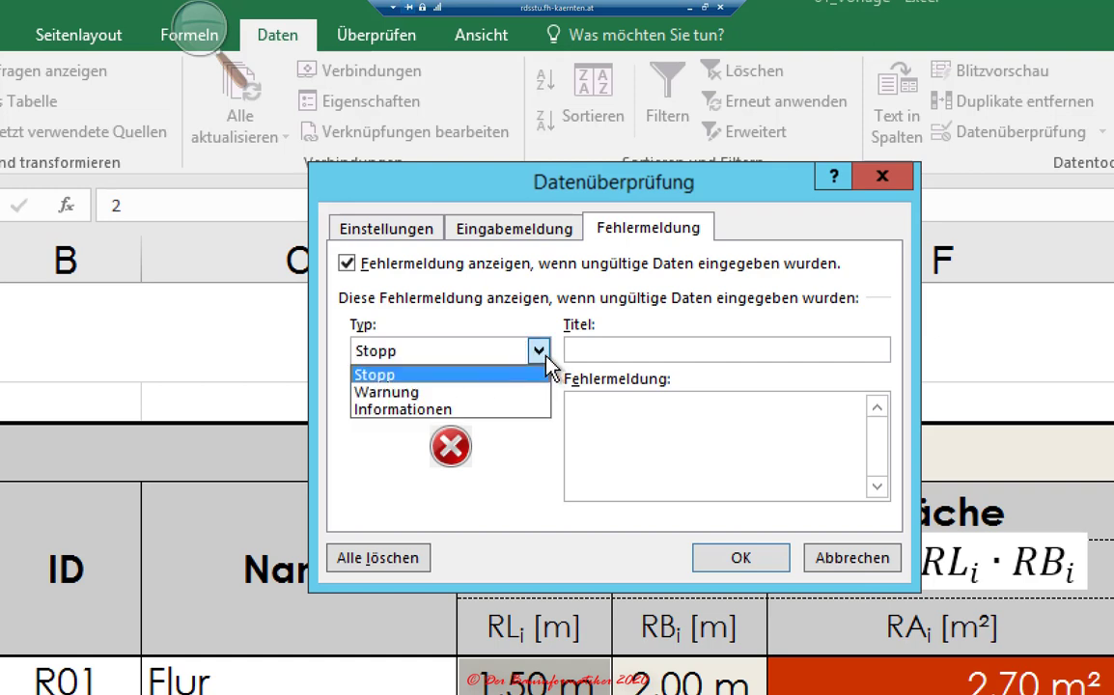
{"action": "left_click", "coordinate": [418, 377]}
{"action": "left_click", "coordinate": [608, 354]}
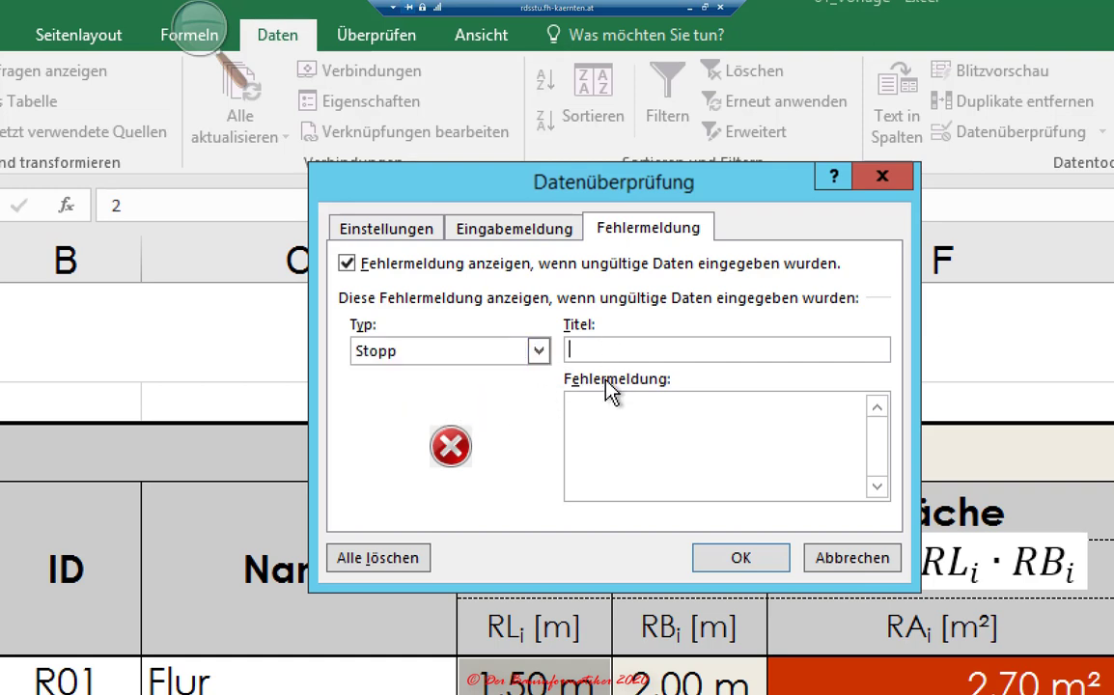
- Enter error title 'Ungültige Eingabe' and the decimal-greater-than-0 room length message, then apply
{"action": "type", "text": "U"}
{"action": "type", "text": "ngü"}
{"action": "type", "text": "ltige E"}
{"action": "type", "text": "ingabe"}
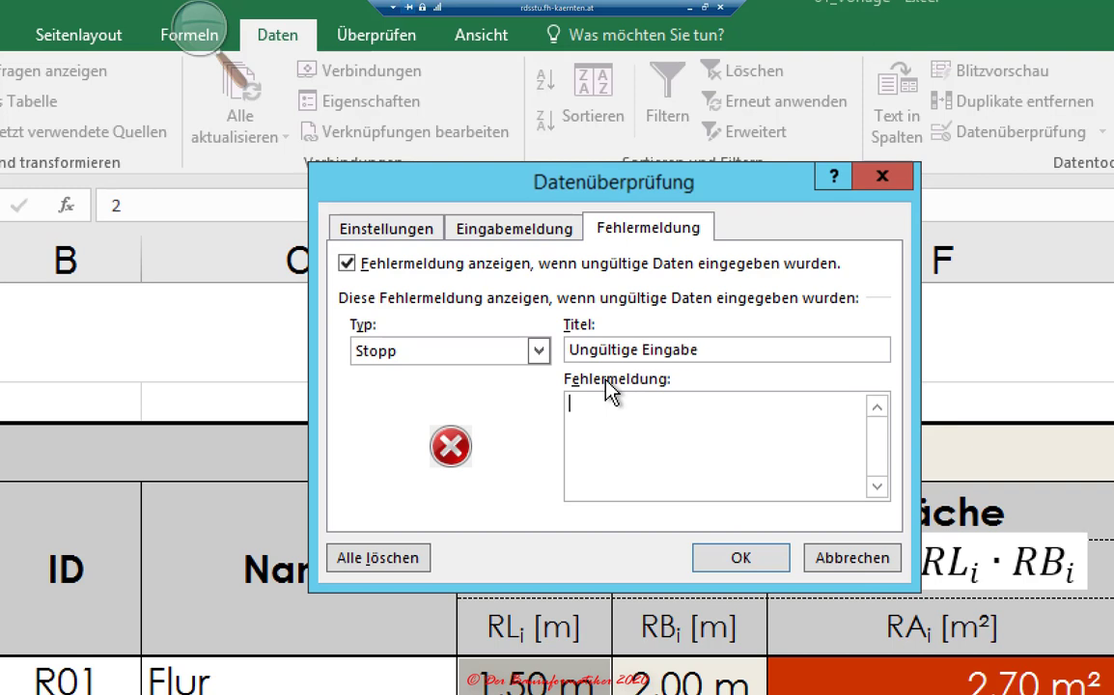
{"action": "type", "text": "Geben Sie die Raumlänge als eine Dezimalzahl größer 0 ein."}
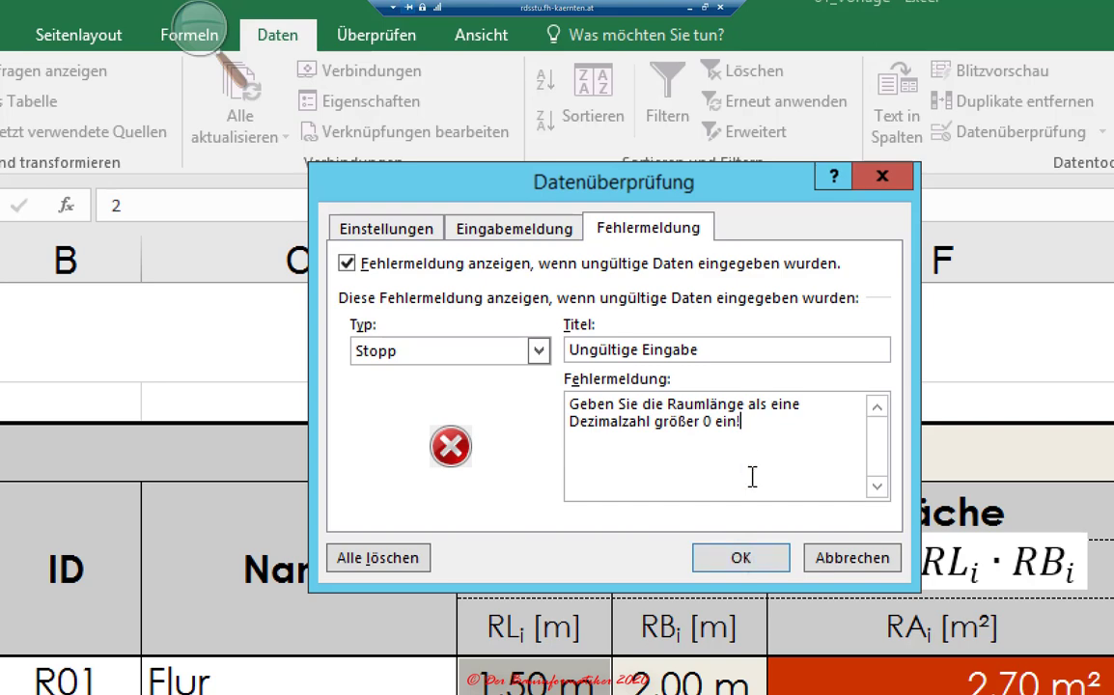
{"action": "left_click", "coordinate": [743, 559]}
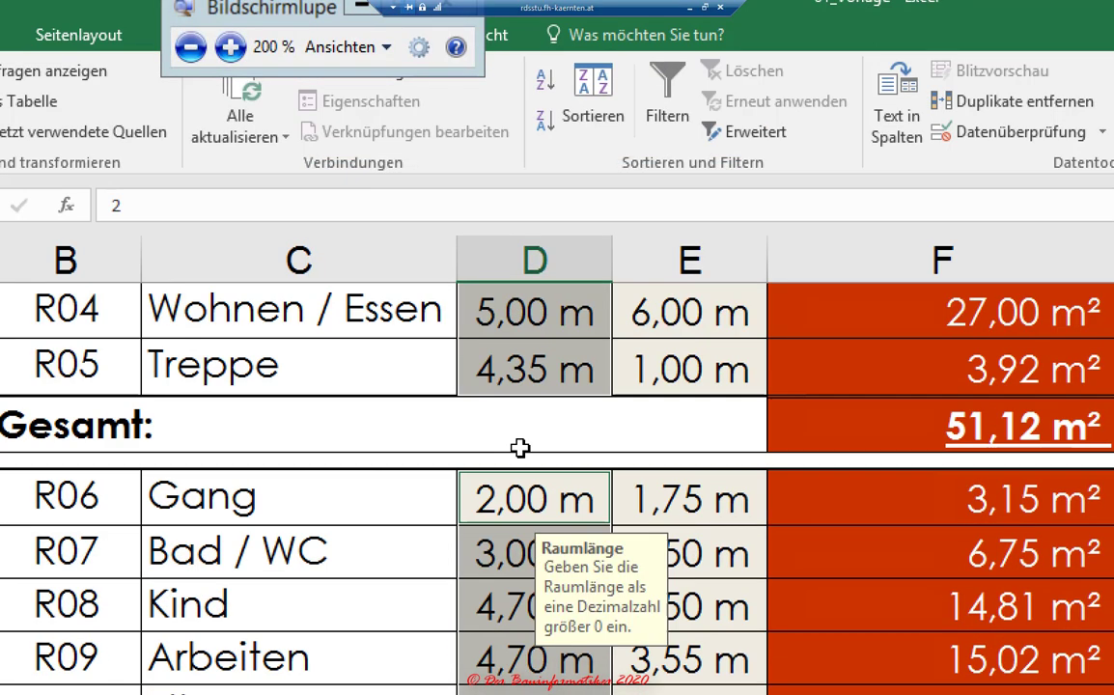
{"action": "left_click", "coordinate": [536, 426]}
{"action": "scroll", "coordinate": [536, 426], "scroll_direction": "up", "scroll_amount": 2}
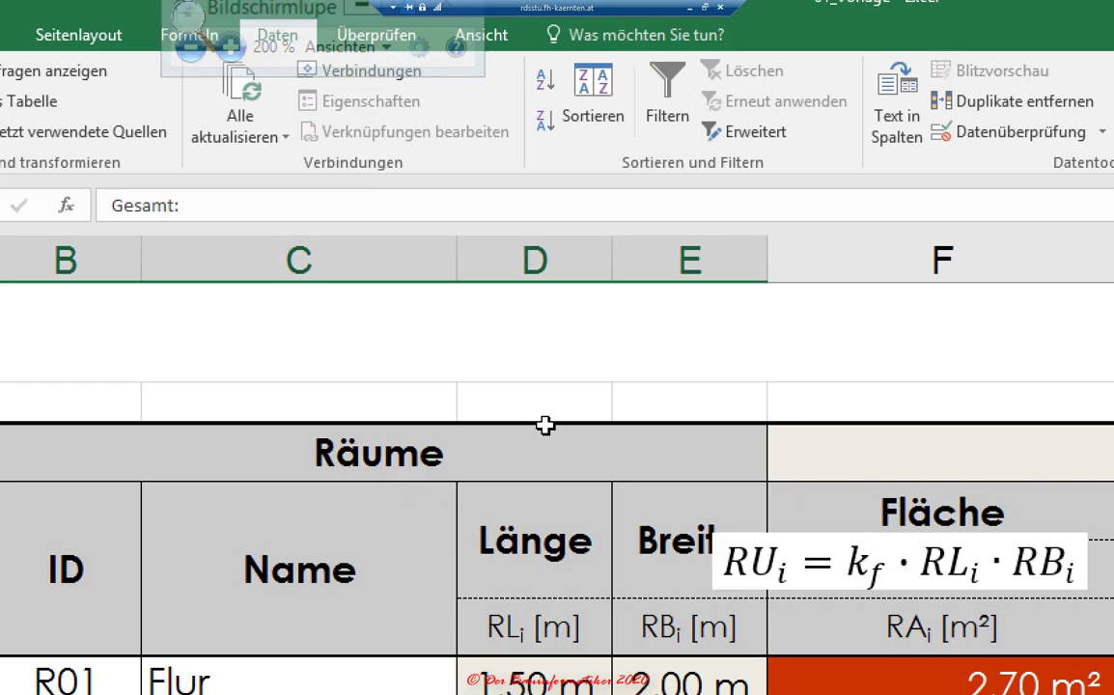
{"action": "scroll", "coordinate": [535, 485], "scroll_direction": "down", "scroll_amount": 1}
{"action": "left_click", "coordinate": [188, 40]}
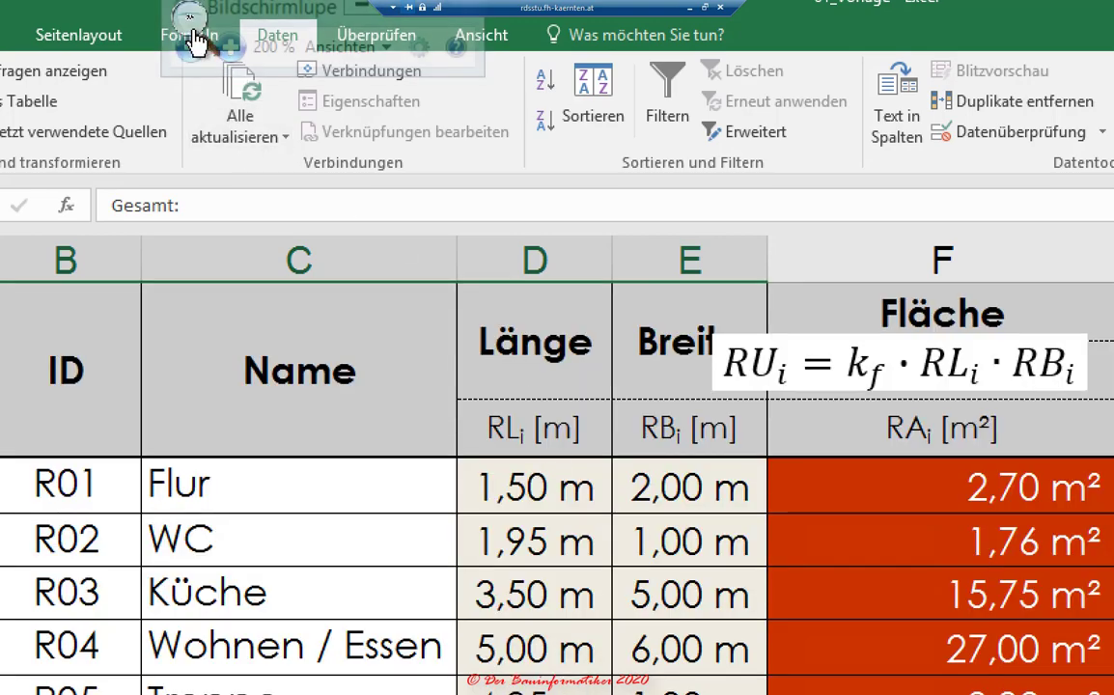
{"action": "left_click", "coordinate": [187, 44]}
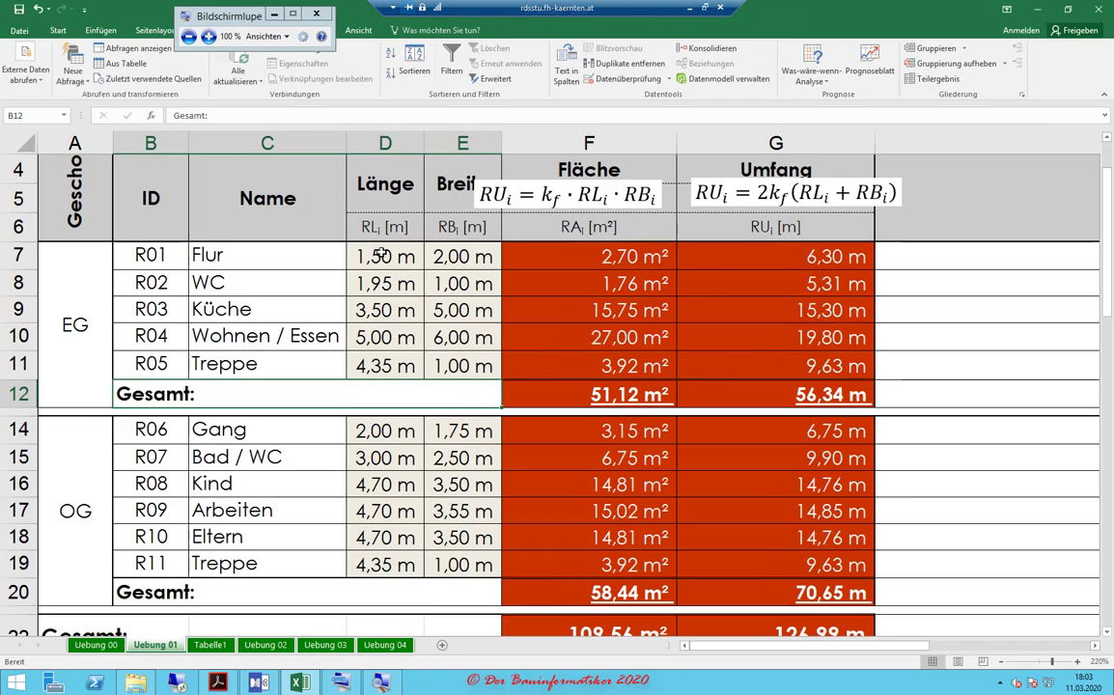
{"action": "left_click", "coordinate": [359, 253]}
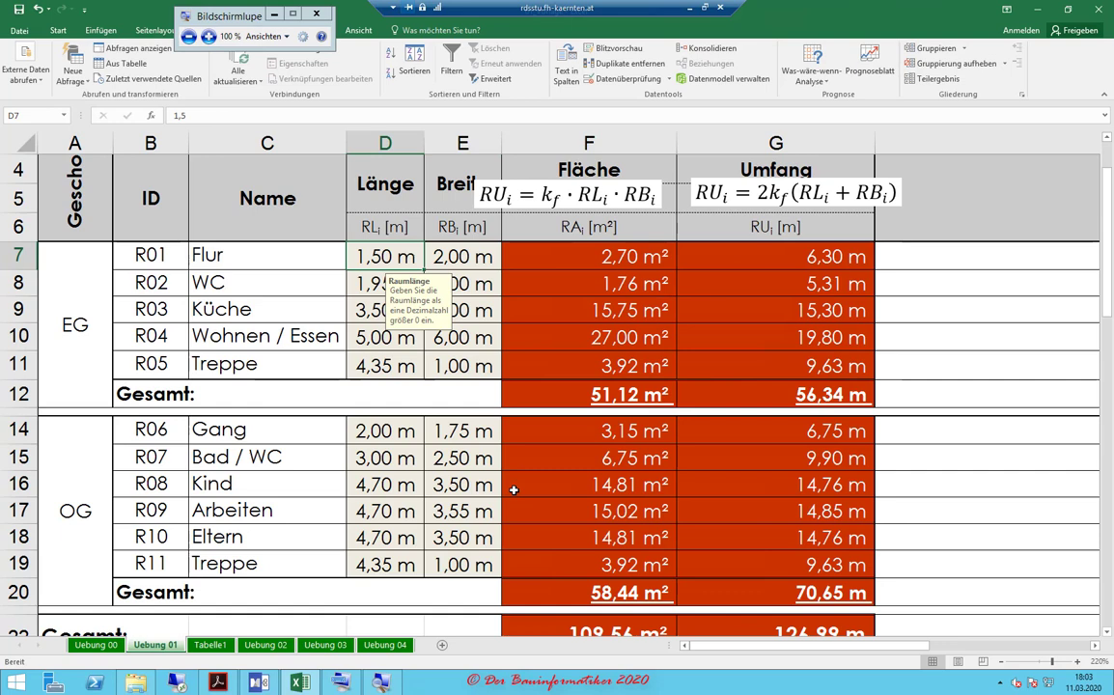
{"action": "type", "text": "-5"}
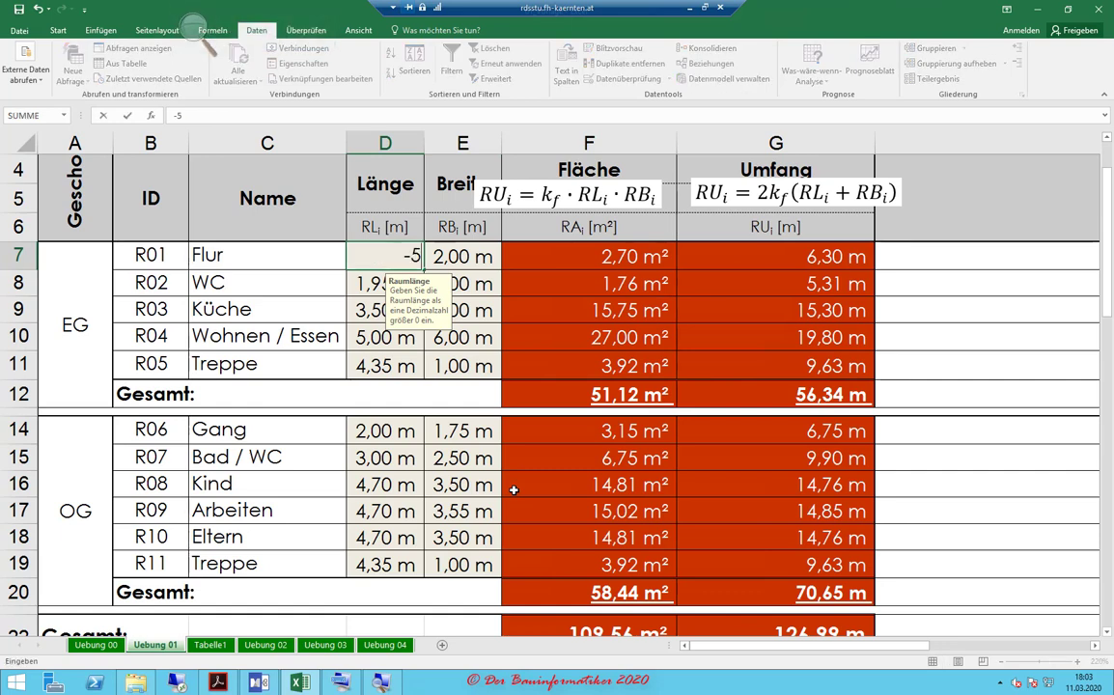
{"action": "key", "text": "Return"}
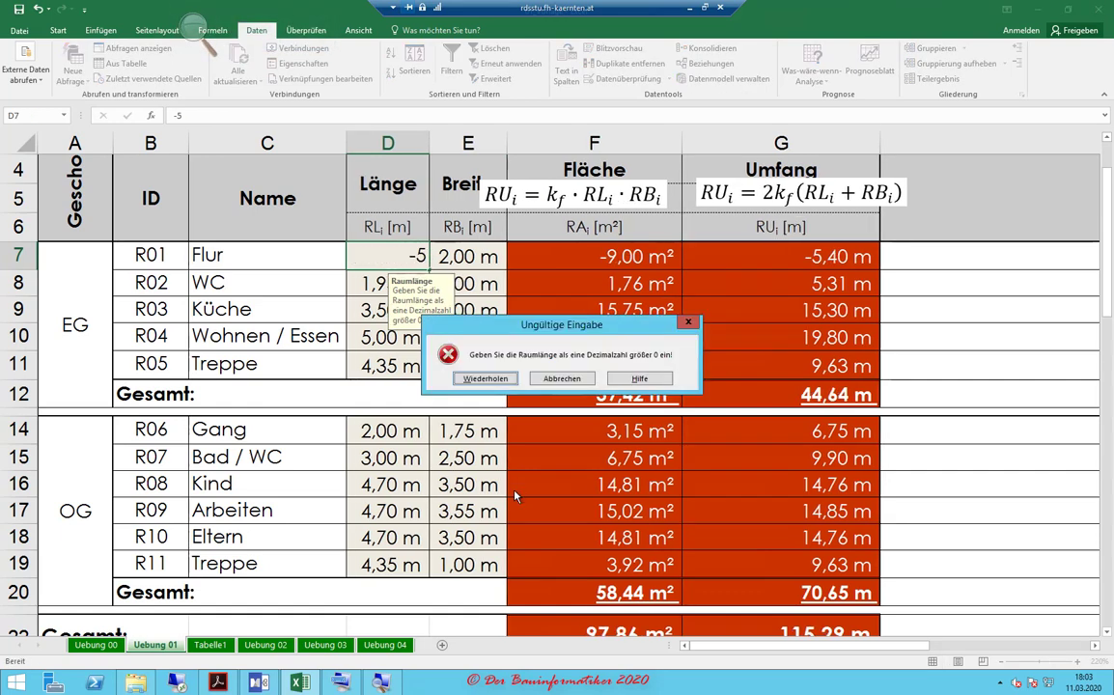
{"action": "left_click", "coordinate": [485, 379]}
{"action": "type", "text": "="}
{"action": "left_click", "coordinate": [365, 311]}
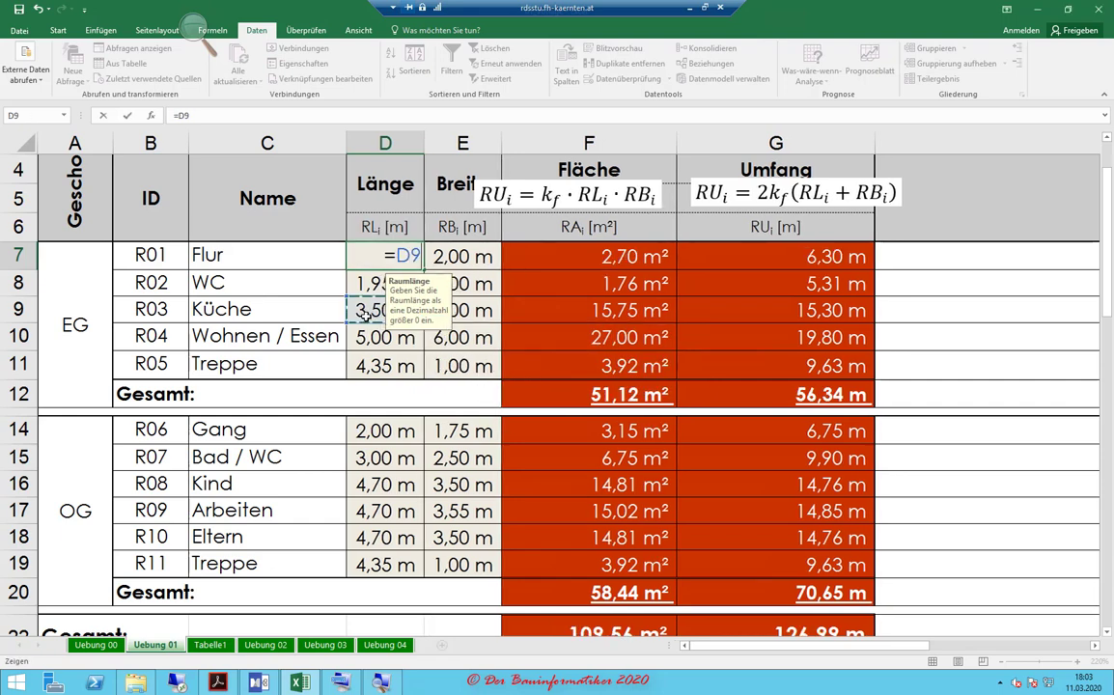
{"action": "key", "text": "Escape"}
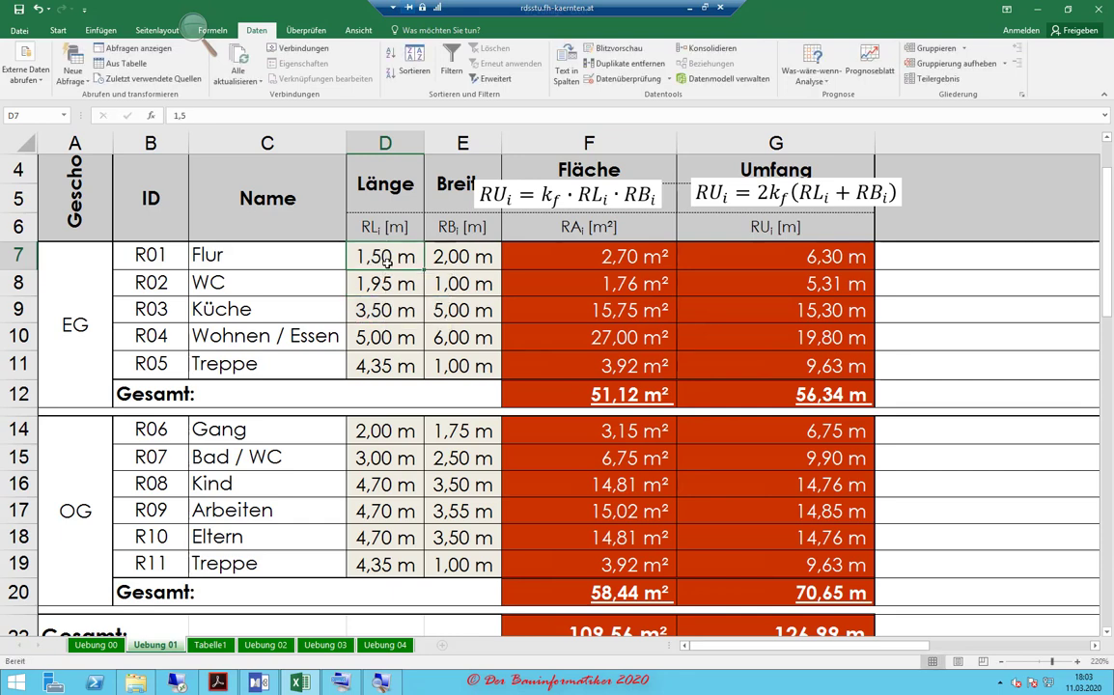
{"action": "left_click", "coordinate": [349, 278]}
{"action": "left_click", "coordinate": [350, 249]}
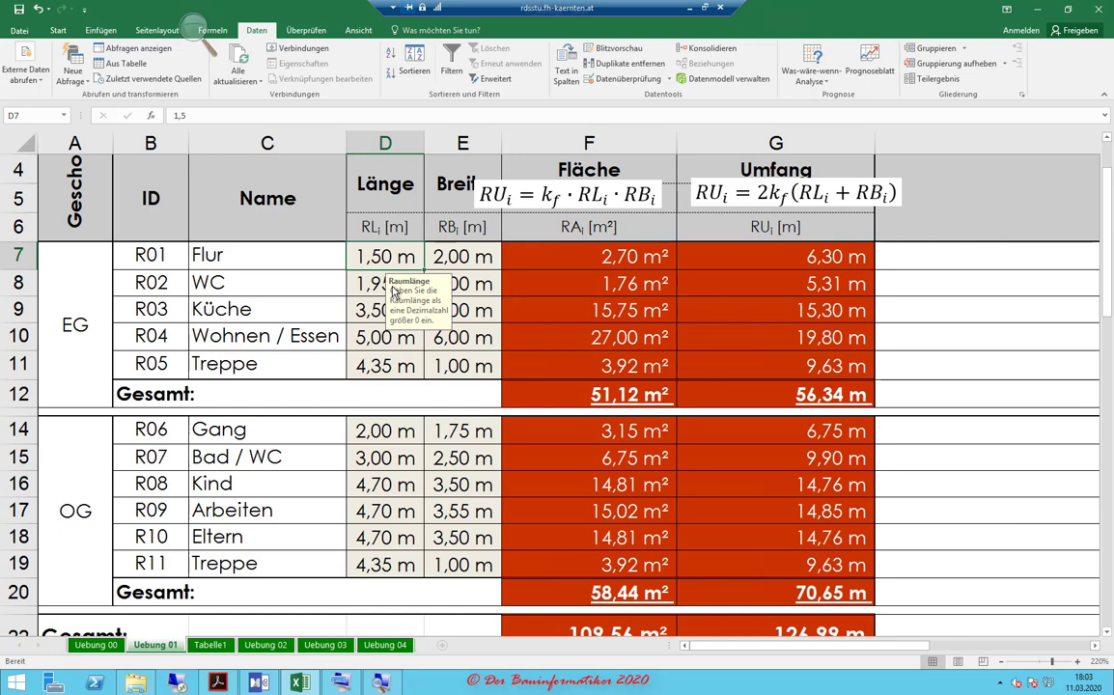
{"action": "type", "text": "0"}
{"action": "key", "text": "Return"}
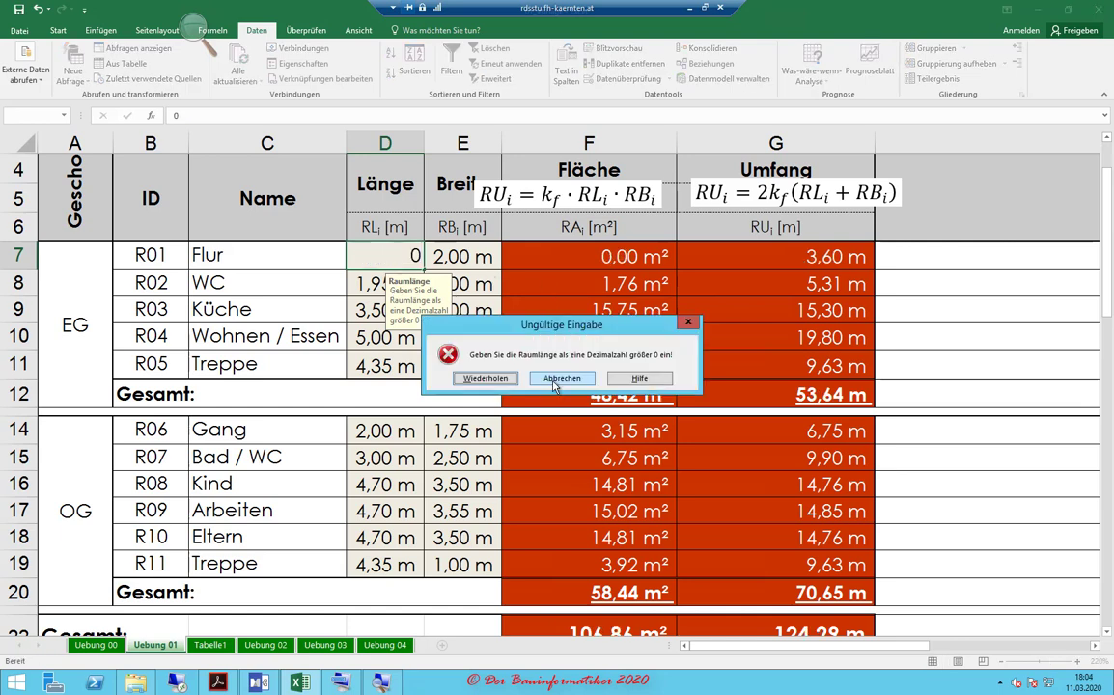
{"action": "left_click", "coordinate": [562, 379]}
{"action": "type", "text": "sdfasdf"}
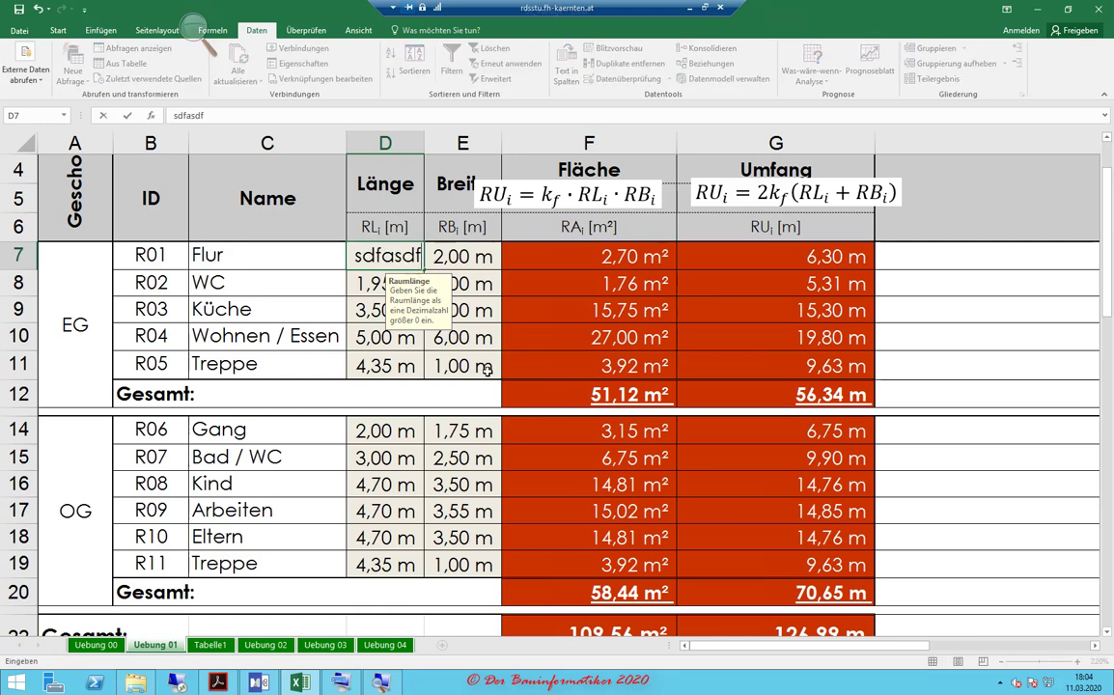
{"action": "key", "text": "Return"}
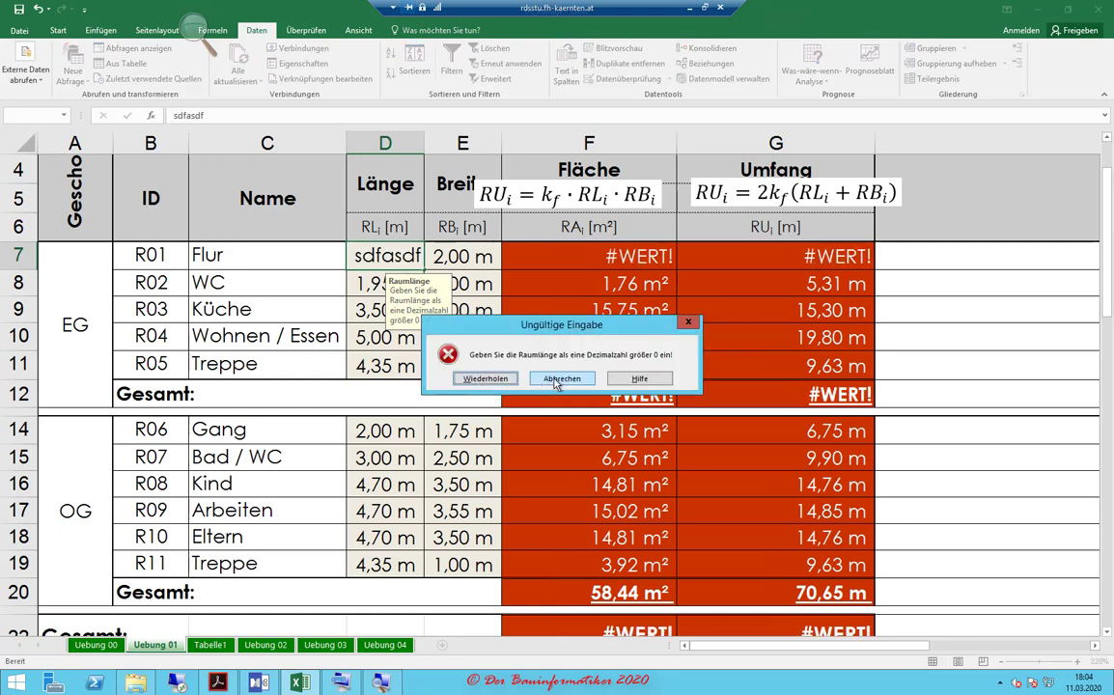
{"action": "left_click", "coordinate": [559, 378]}
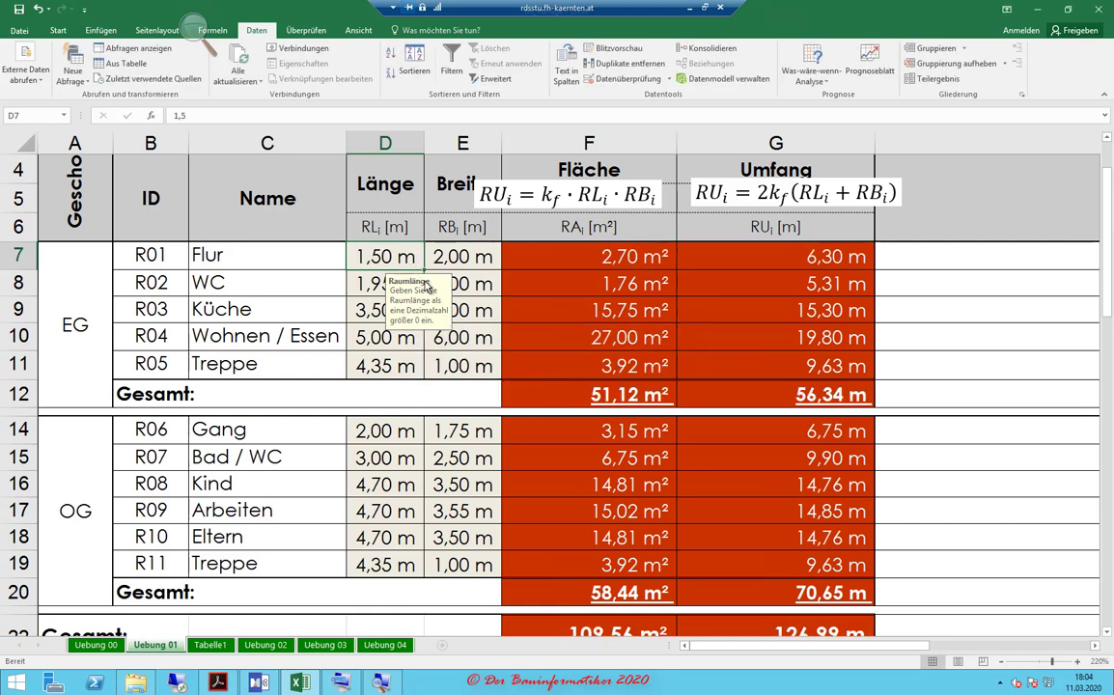
{"action": "type", "text": "1,"}
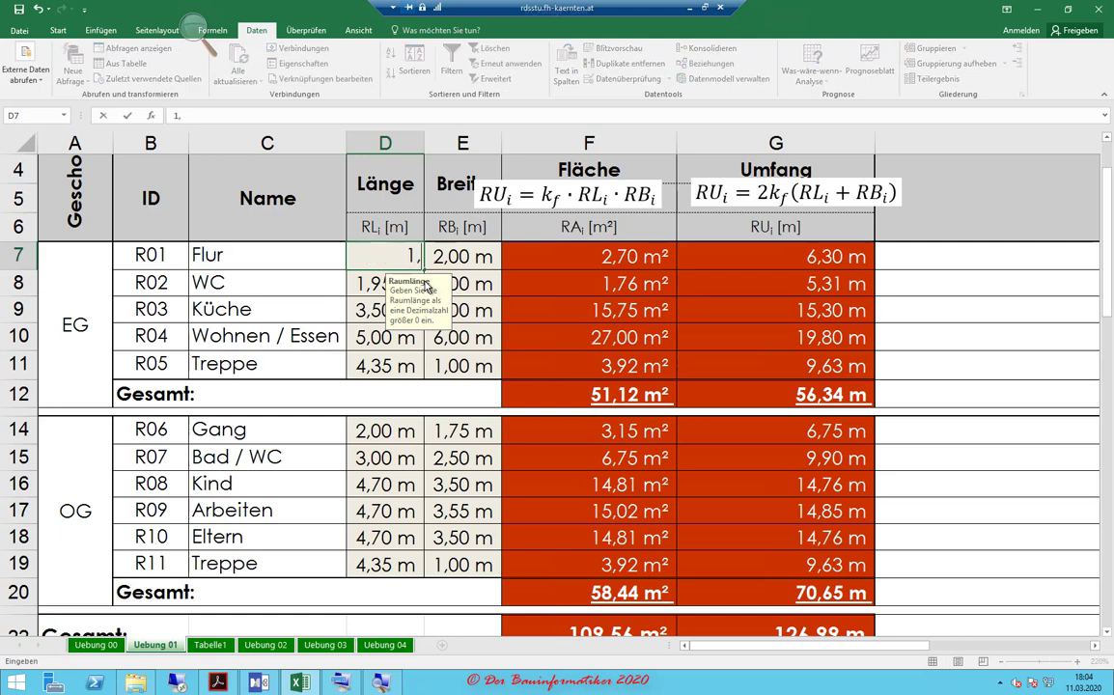
{"action": "type", "text": "9"}
{"action": "key", "text": "Return"}
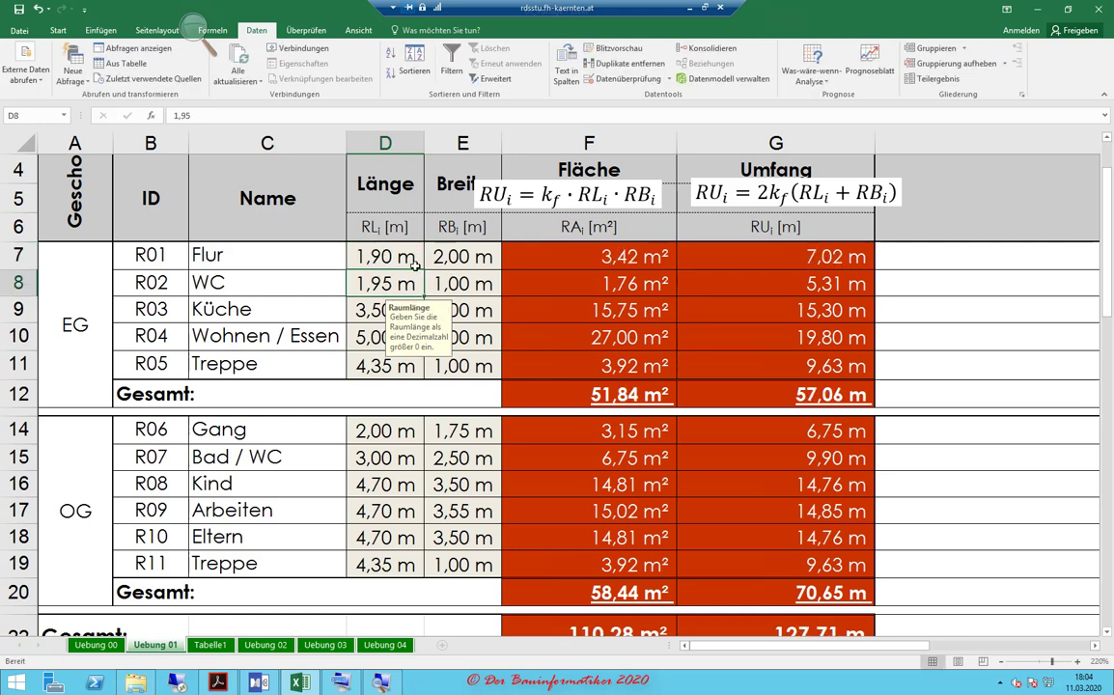
{"action": "left_click", "coordinate": [415, 257]}
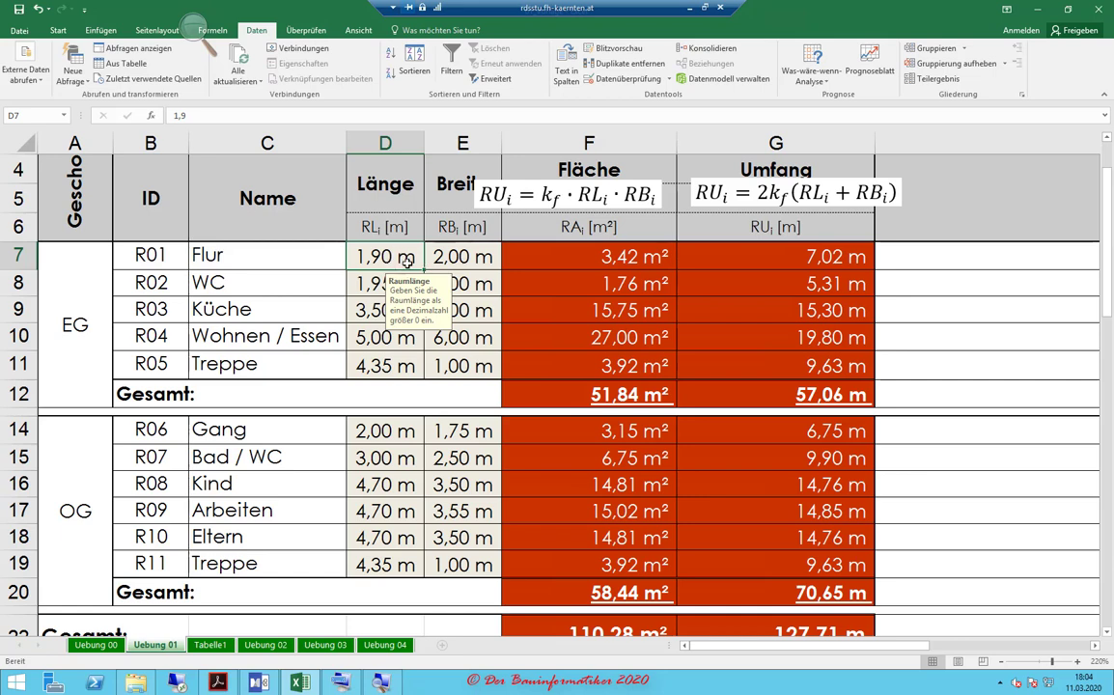
{"action": "key", "text": "Down"}
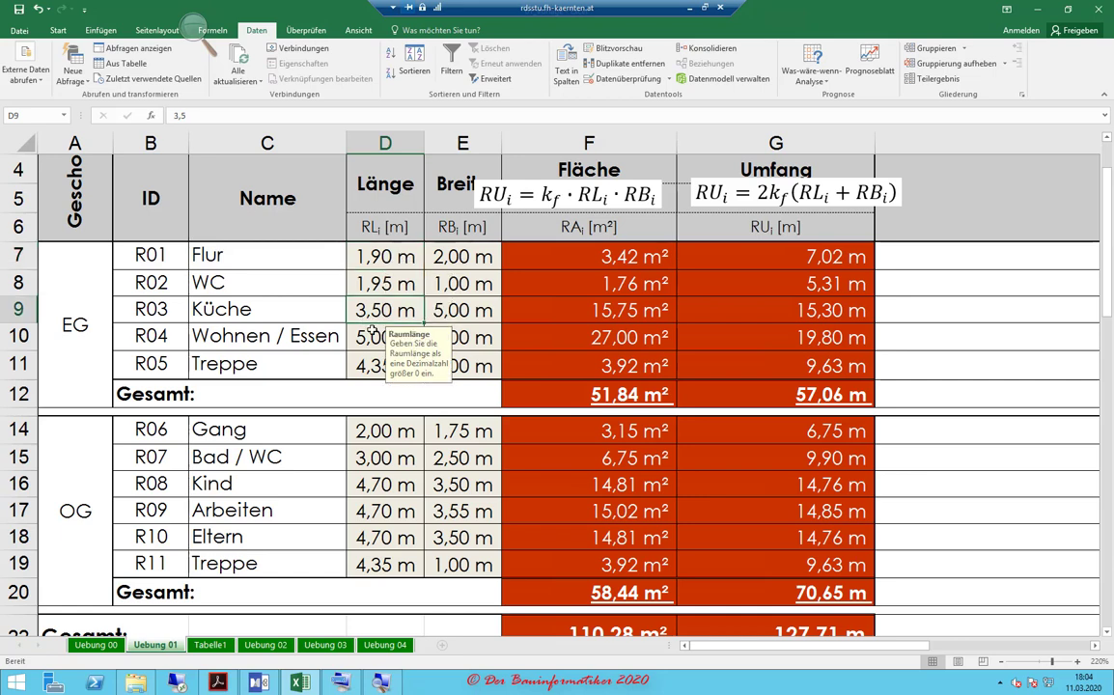
{"action": "key", "text": "Down"}
{"action": "key", "text": "Down"}
{"action": "key", "text": "Up"}
{"action": "key", "text": "Up"}
{"action": "key", "text": "Up"}
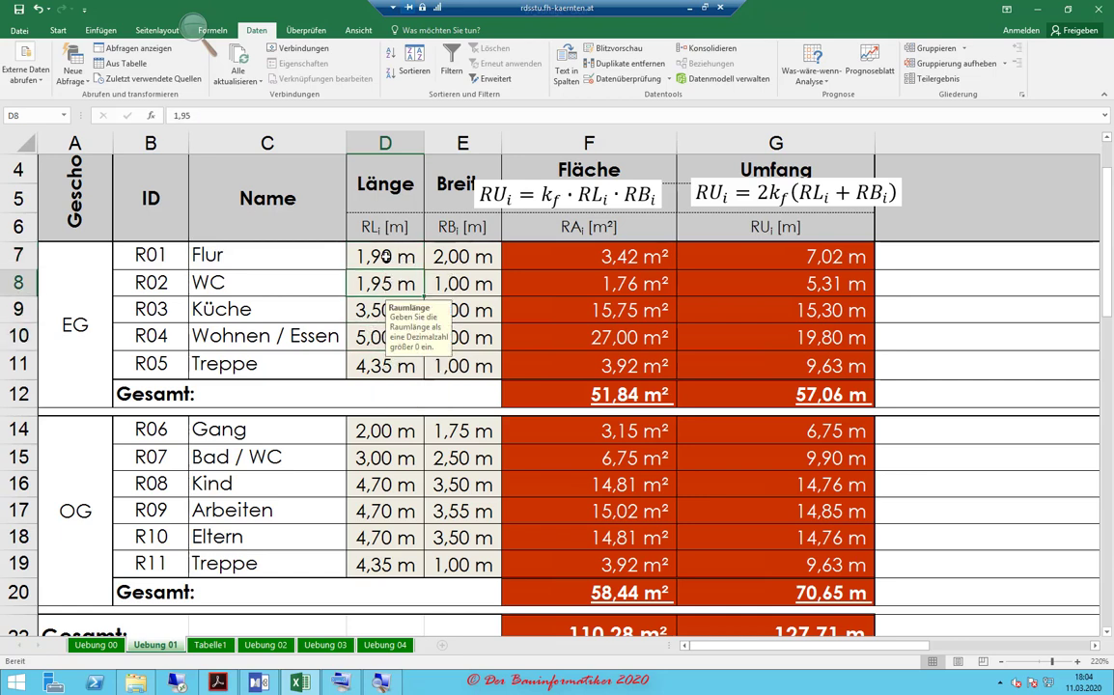
{"action": "type", "text": "1,"}
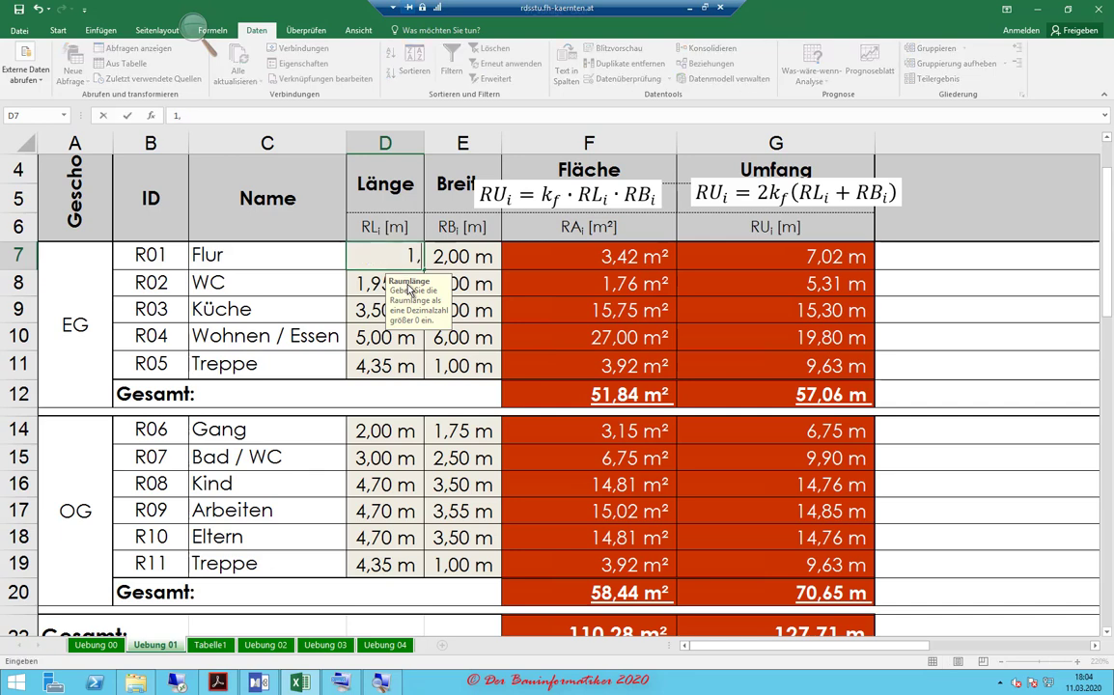
{"action": "type", "text": "5"}
{"action": "left_click", "coordinate": [391, 262]}
{"action": "type", "text": "-"}
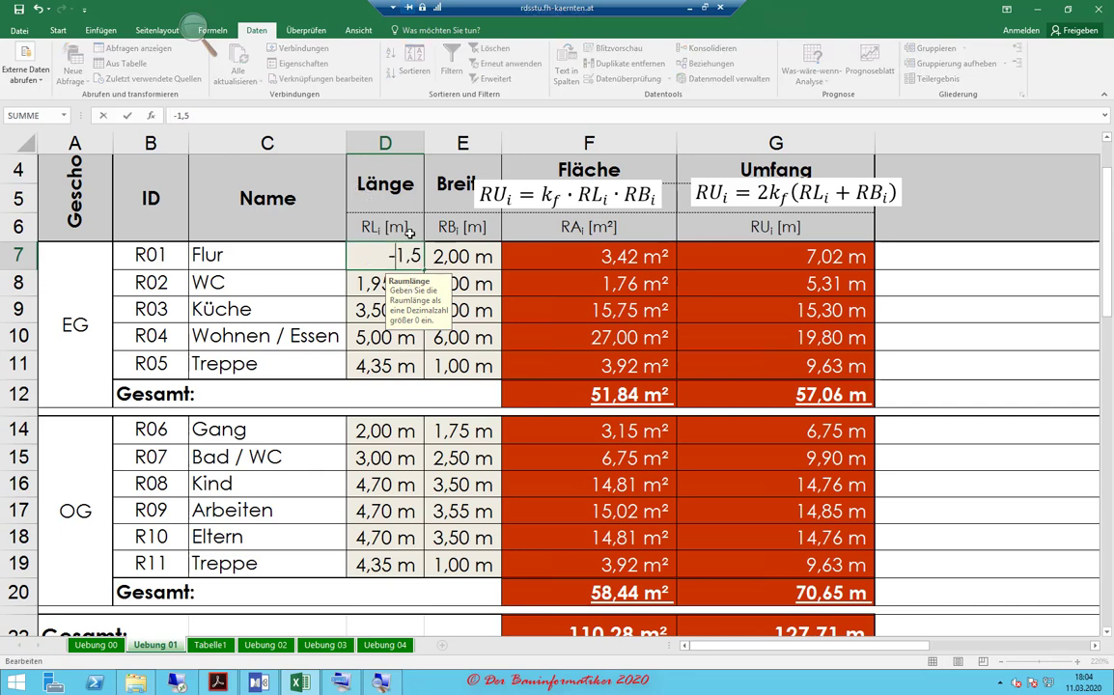
{"action": "key", "text": "Return"}
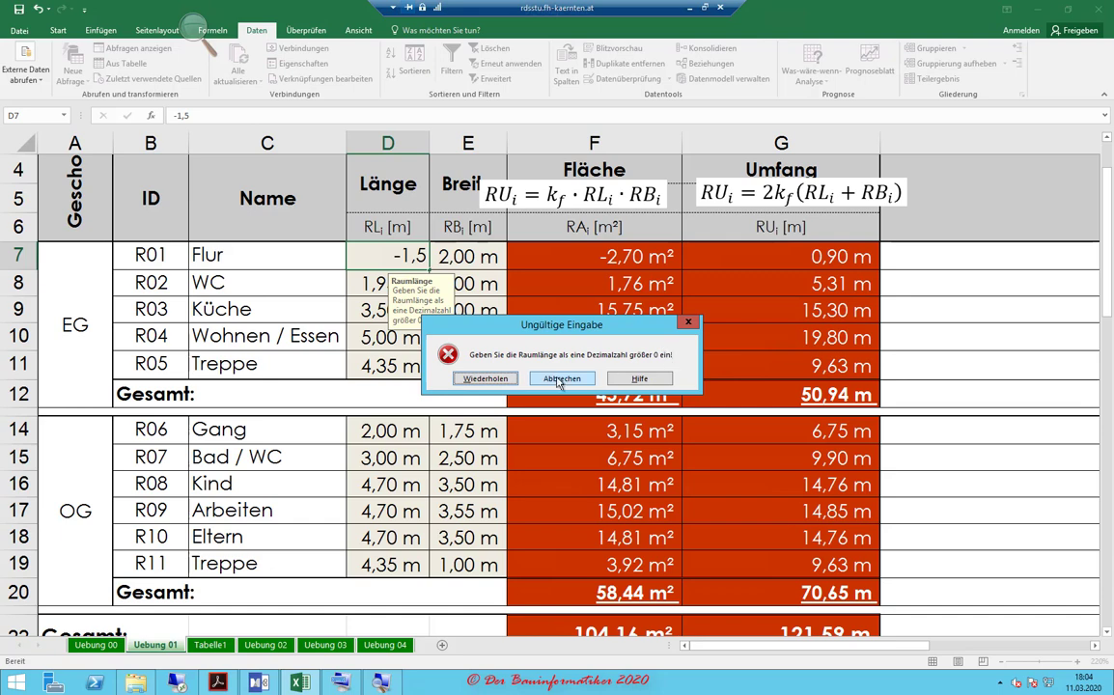
{"action": "left_click", "coordinate": [560, 379]}
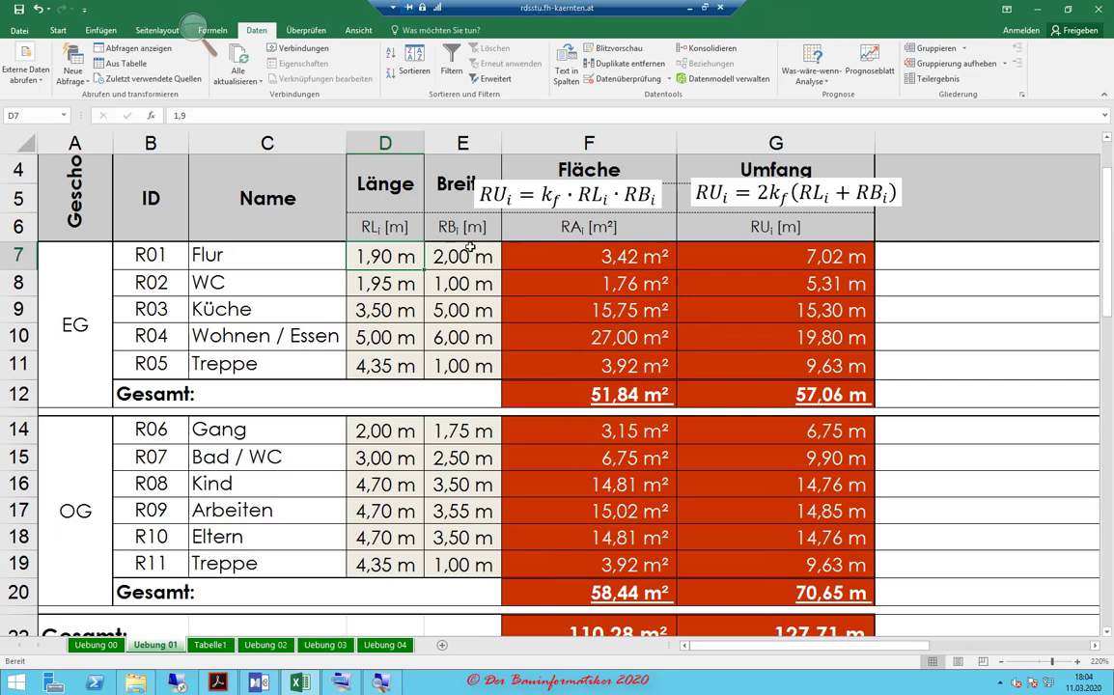
{"action": "left_click", "coordinate": [386, 258]}
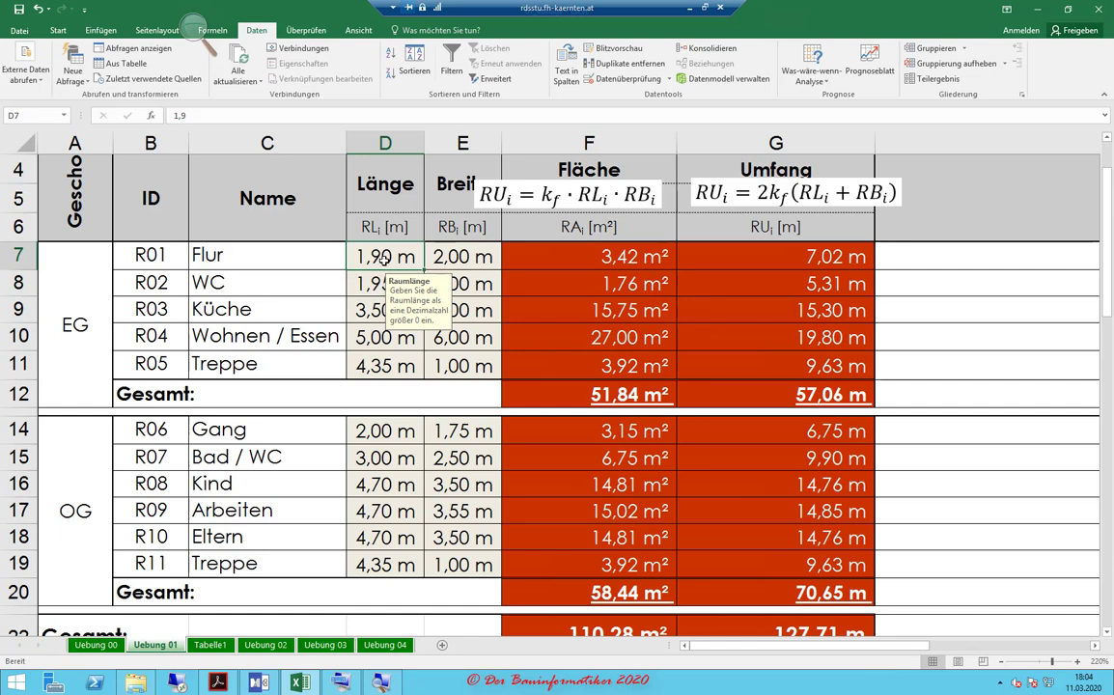
- Copy D7 and paste only its validation onto width cells E7:E11 and E14:E19
{"action": "right_click", "coordinate": [388, 264]}
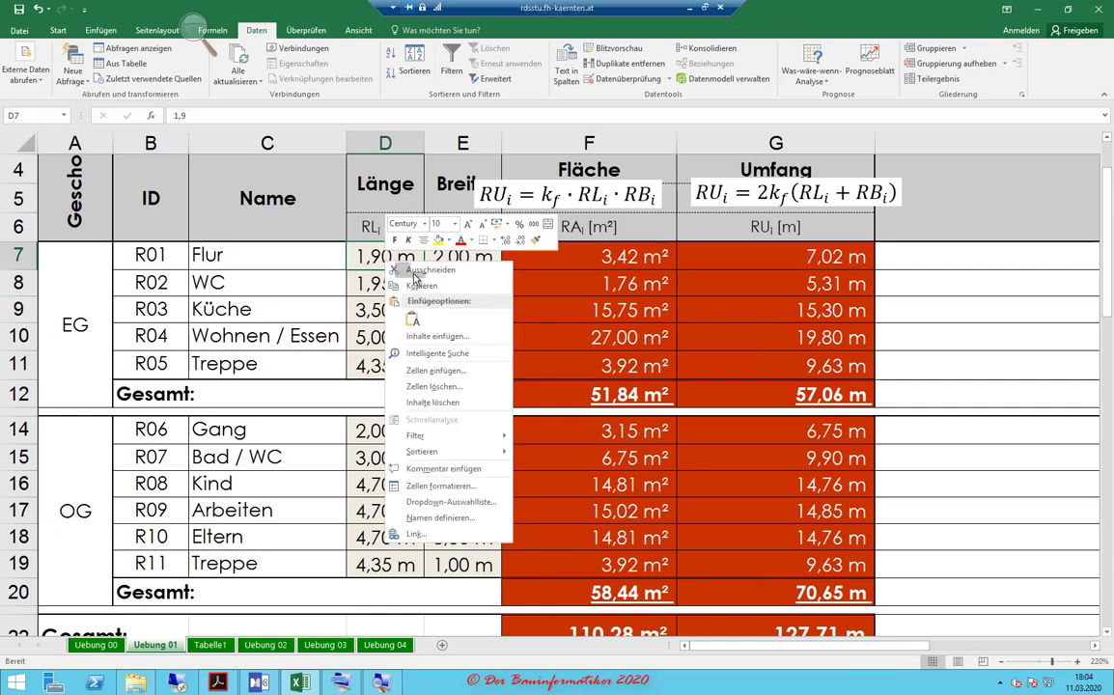
{"action": "left_click", "coordinate": [417, 286]}
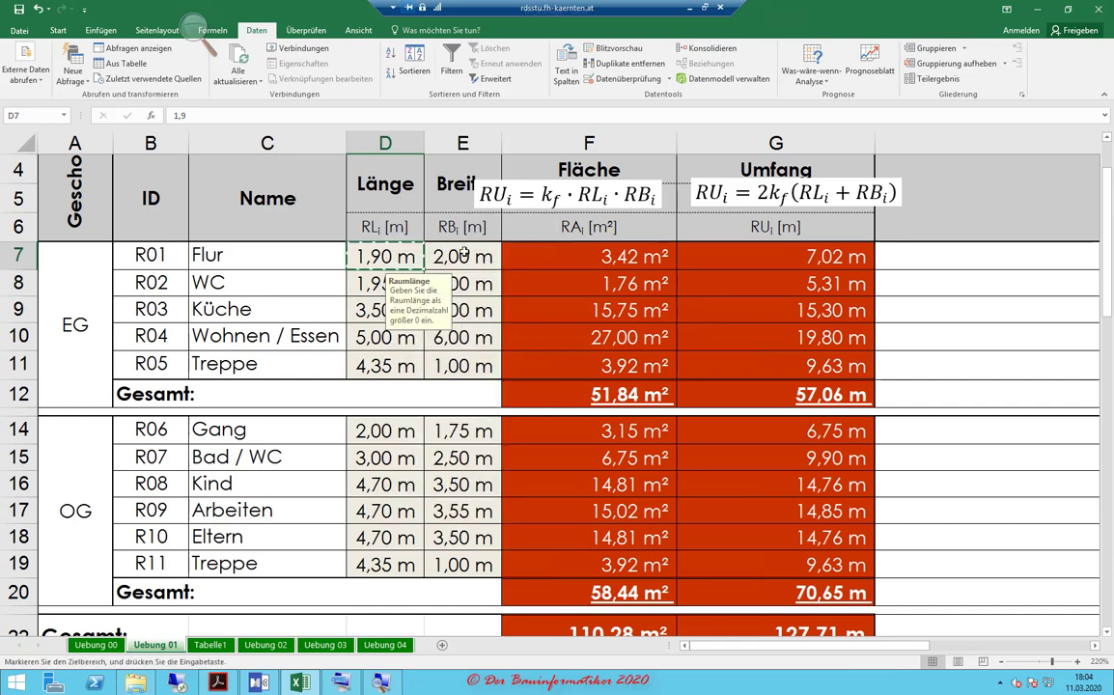
{"action": "left_click_drag", "start_coordinate": [465, 253], "coordinate": [463, 365]}
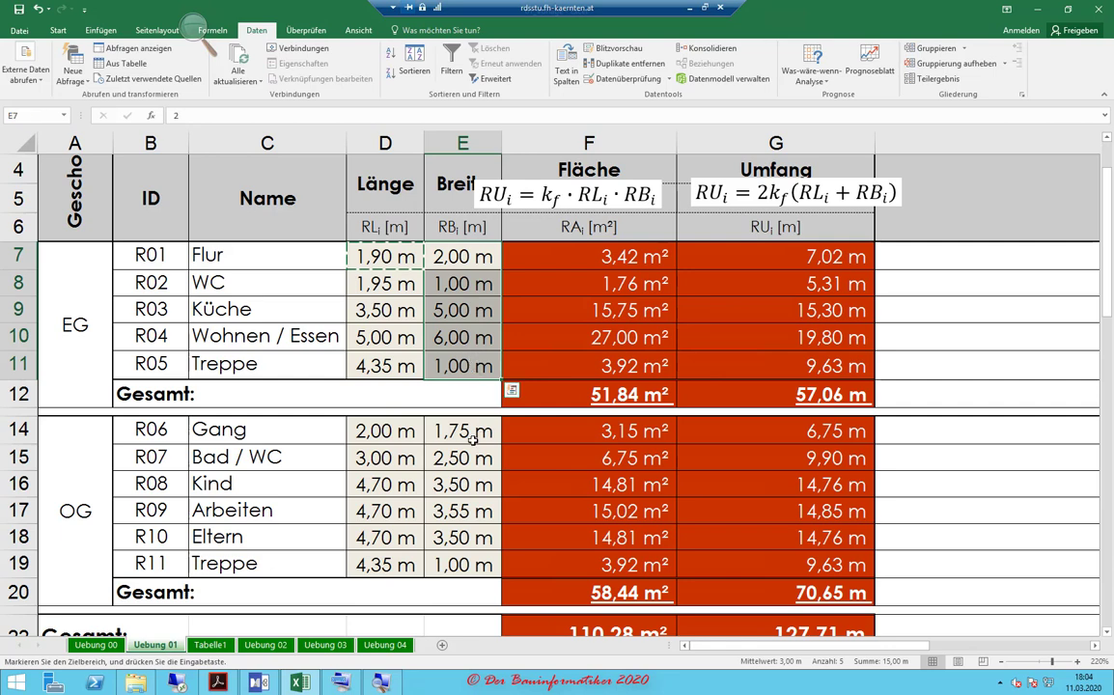
{"action": "left_click_drag", "start_coordinate": [472, 436], "coordinate": [471, 557], "text": "ctrl"}
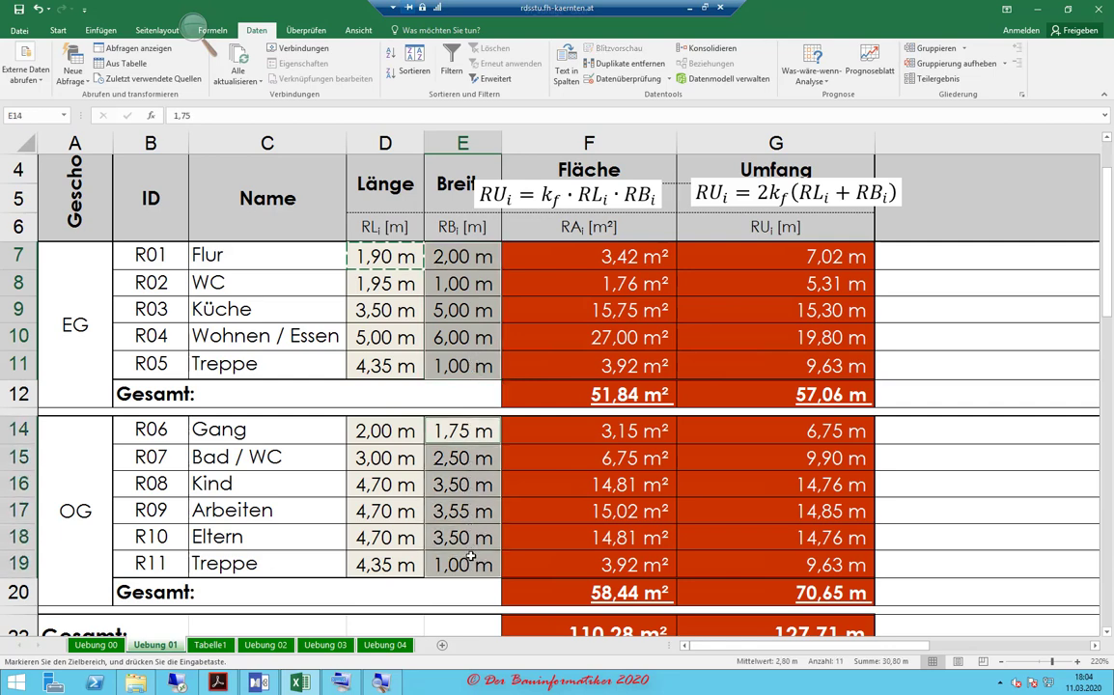
{"action": "right_click", "coordinate": [470, 329]}
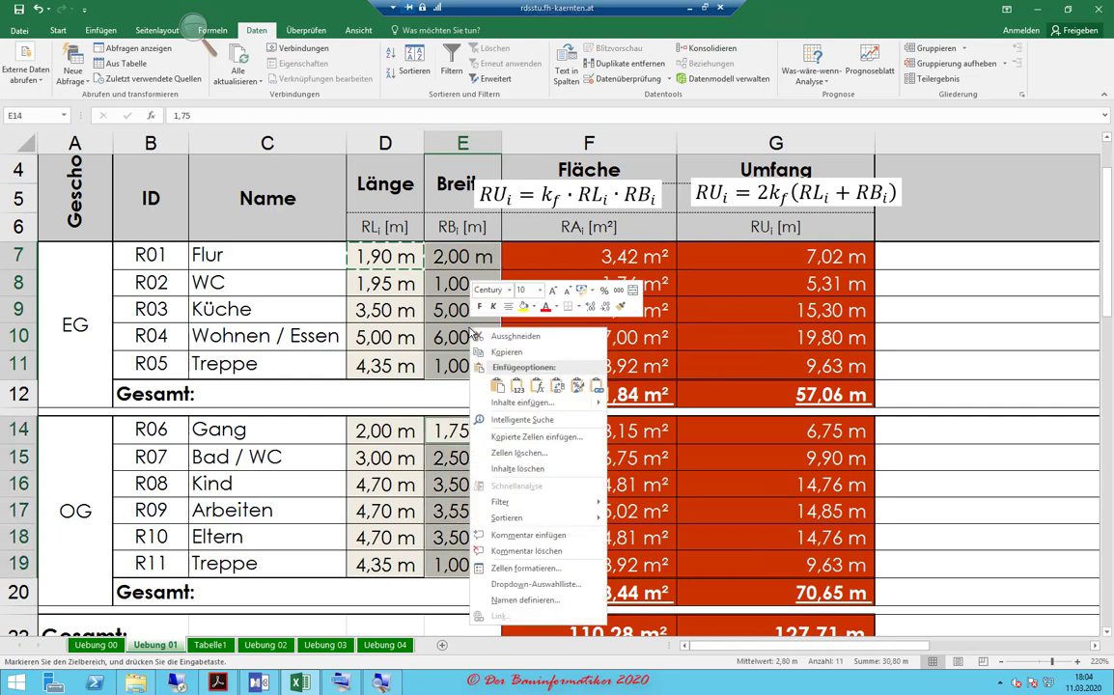
{"action": "left_click", "coordinate": [504, 405]}
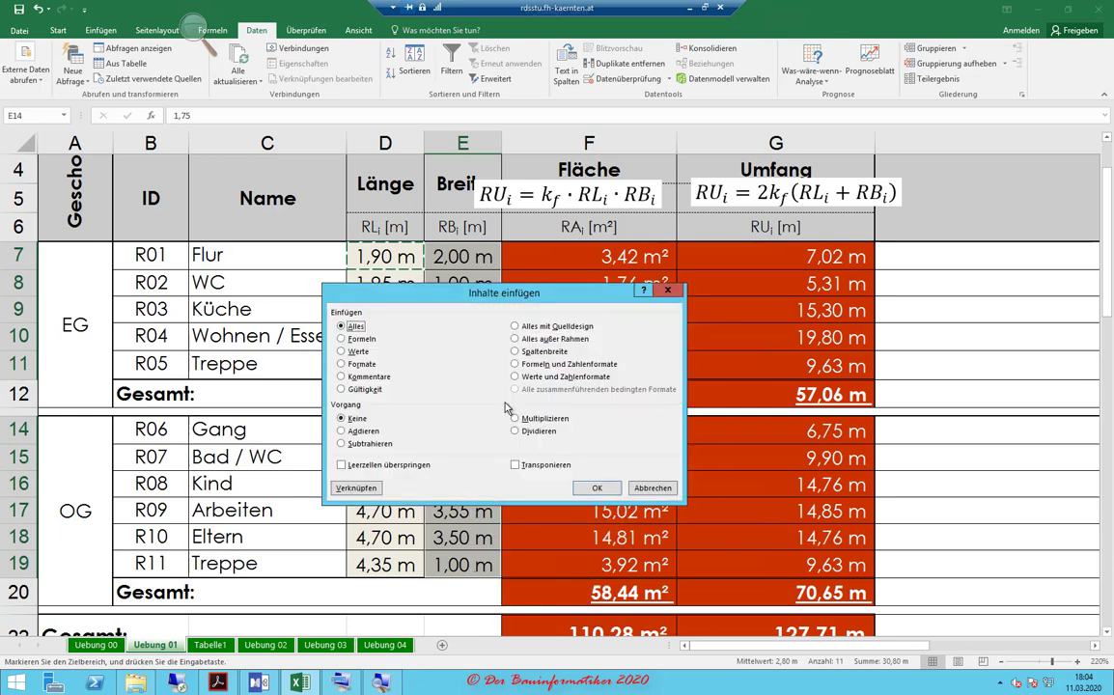
{"action": "left_click", "coordinate": [344, 389]}
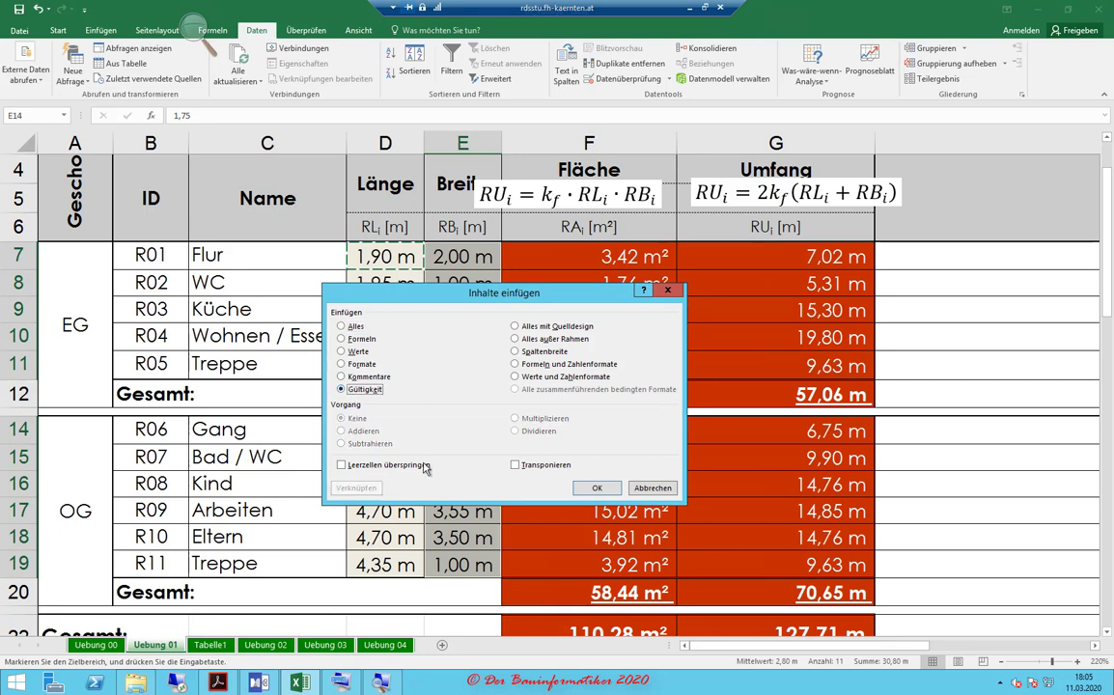
{"action": "left_click", "coordinate": [596, 487]}
- Check the input hint on E8, then reselect width cells E7:E11 and E14:E19
{"action": "left_click", "coordinate": [416, 300]}
{"action": "left_click", "coordinate": [431, 284]}
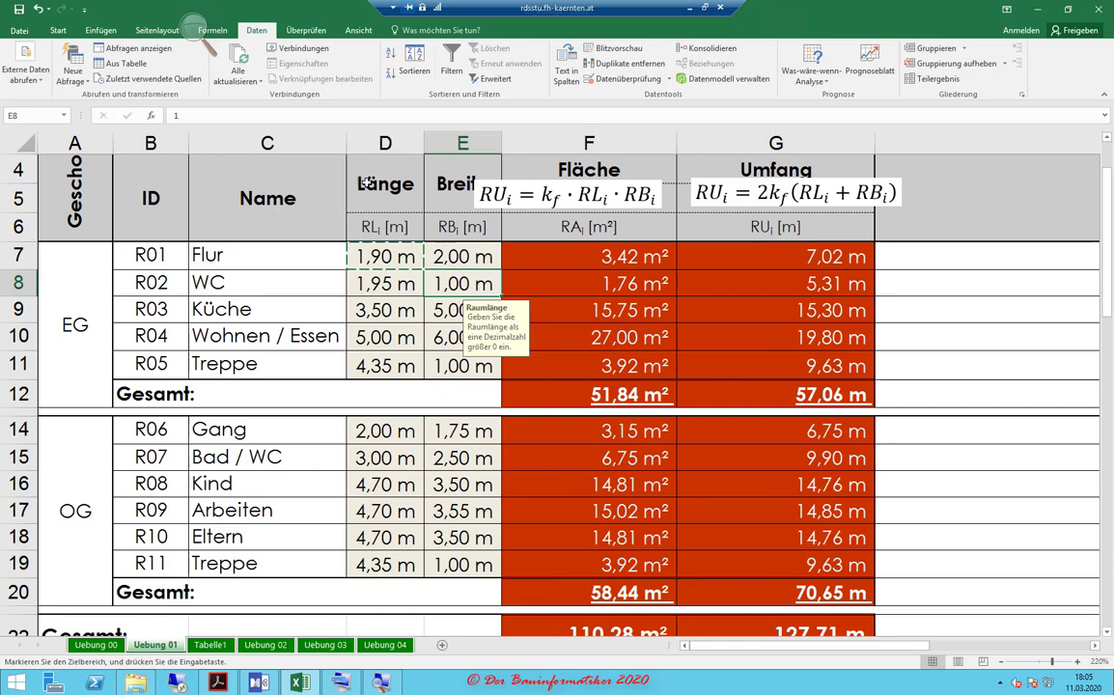
{"action": "left_click_drag", "start_coordinate": [453, 256], "coordinate": [460, 364]}
{"action": "left_click_drag", "start_coordinate": [459, 431], "coordinate": [459, 565], "text": "ctrl"}
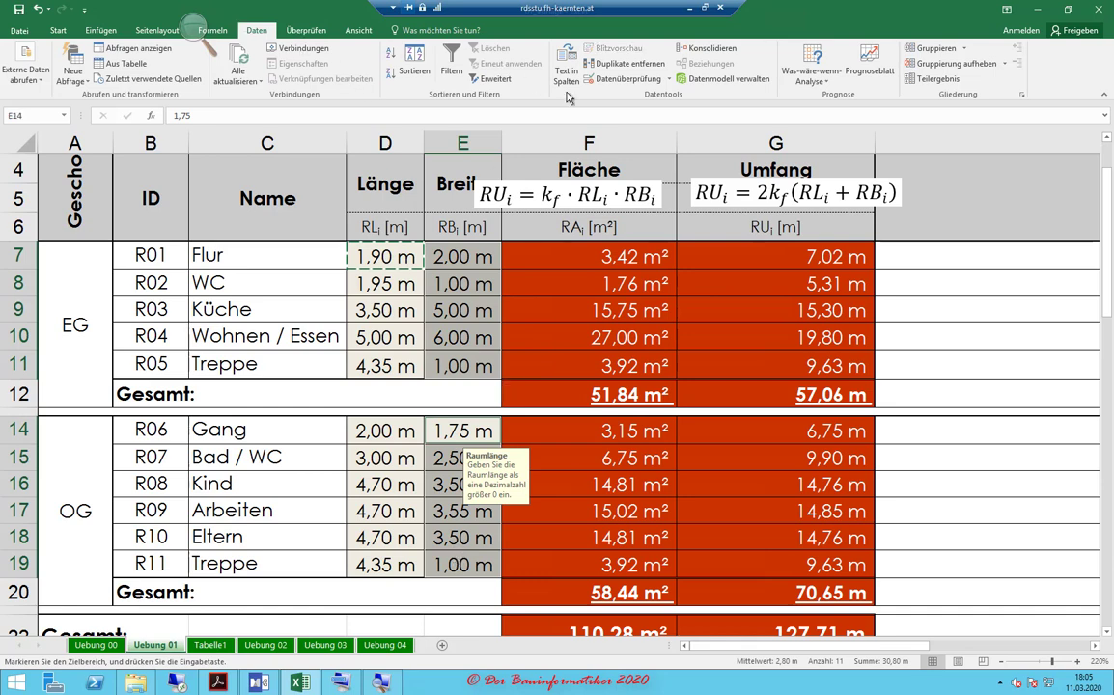
- Replace Raumlänge with Raumbreite in the width cells' error message, input hint text and hint title
{"action": "left_click", "coordinate": [670, 83]}
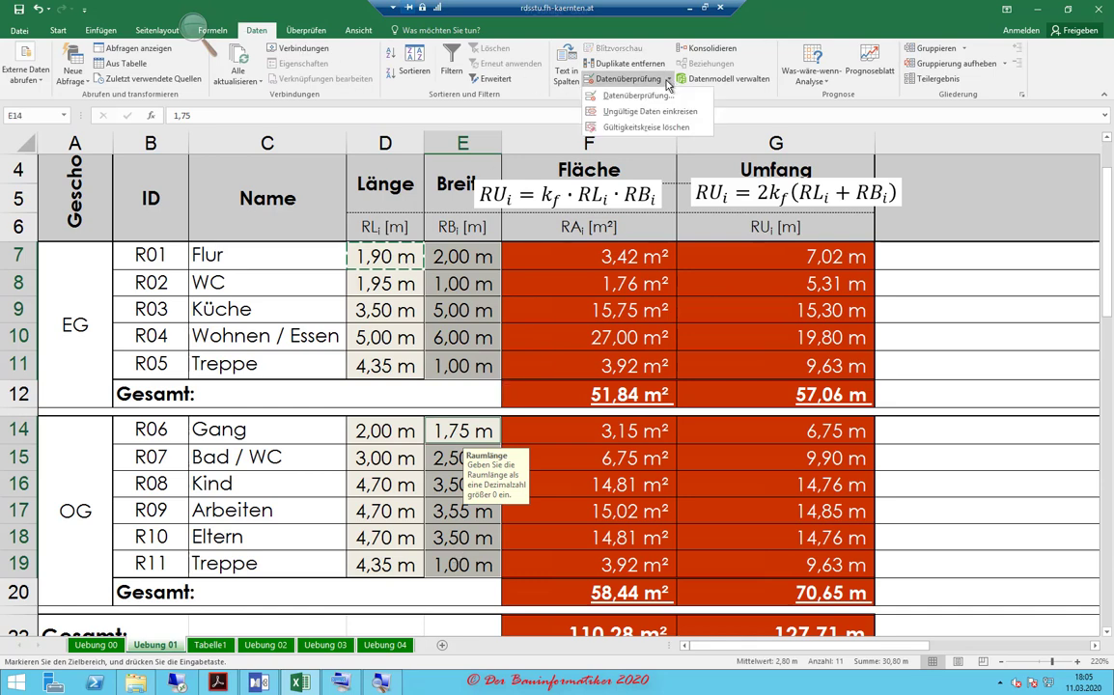
{"action": "left_click", "coordinate": [580, 94]}
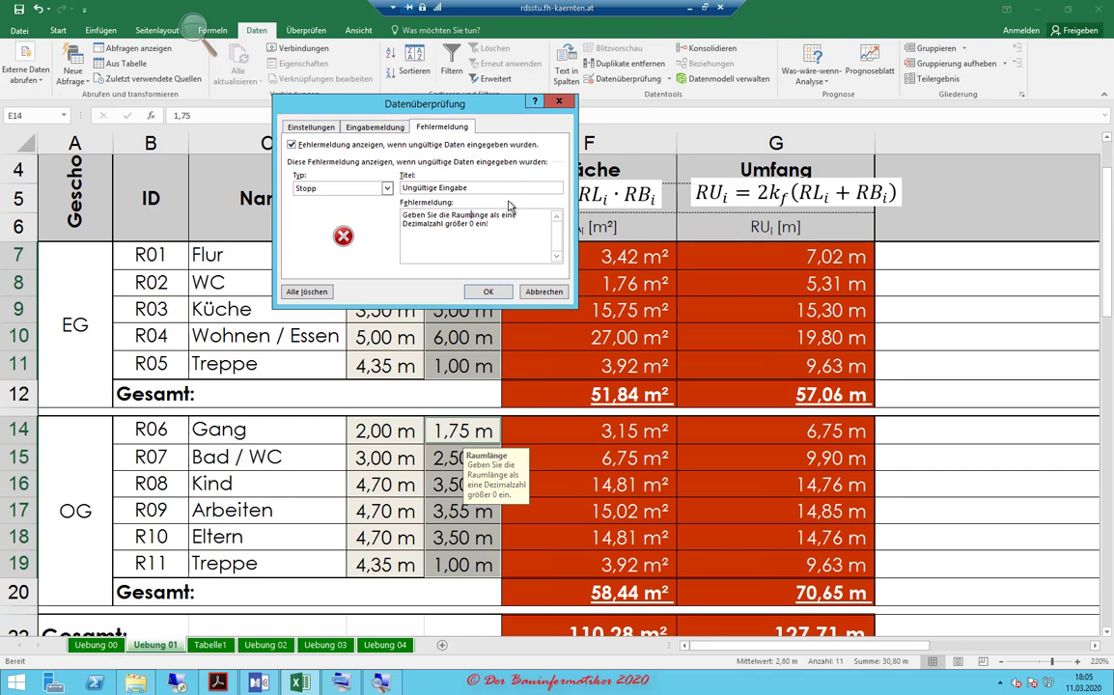
{"action": "type", "text": "breite"}
{"action": "key", "text": "Delete"}
{"action": "key", "text": "Delete"}
{"action": "key", "text": "Delete"}
{"action": "left_click", "coordinate": [372, 126]}
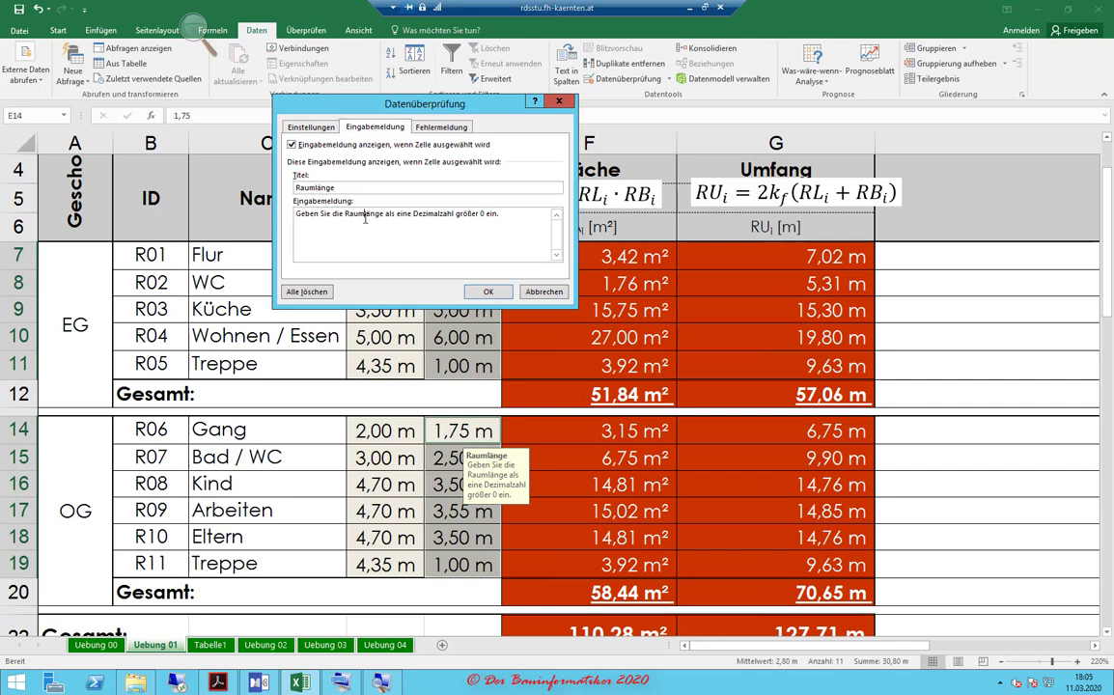
{"action": "type", "text": "breite"}
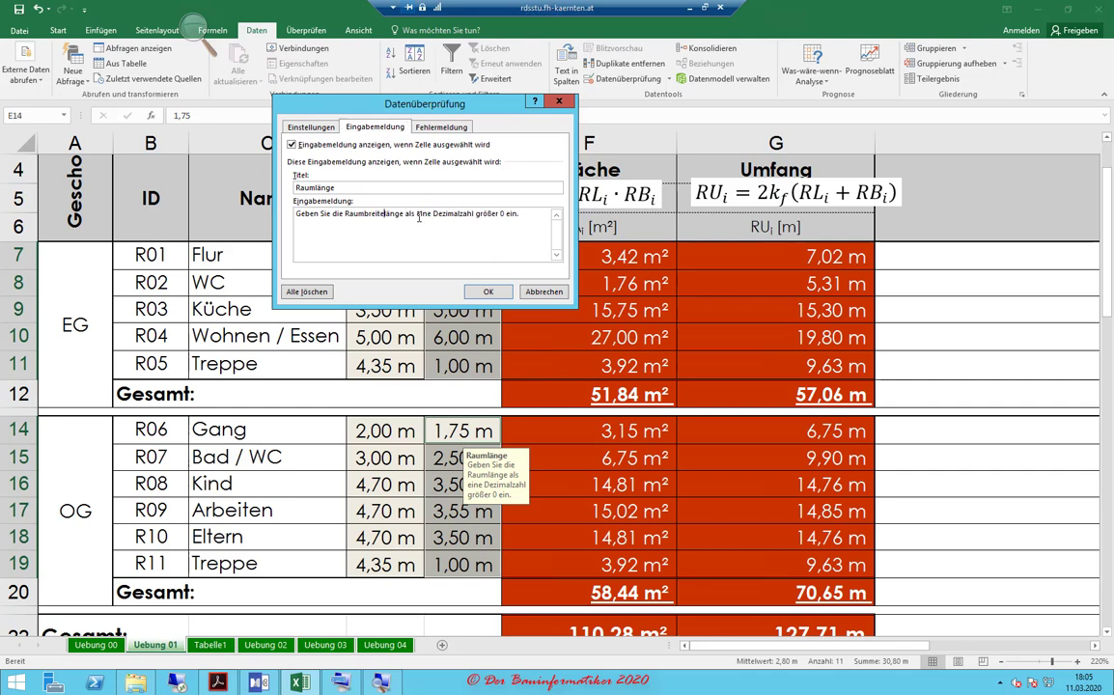
{"action": "key", "text": "Delete"}
{"action": "key", "text": "Delete"}
{"action": "key", "text": "Delete"}
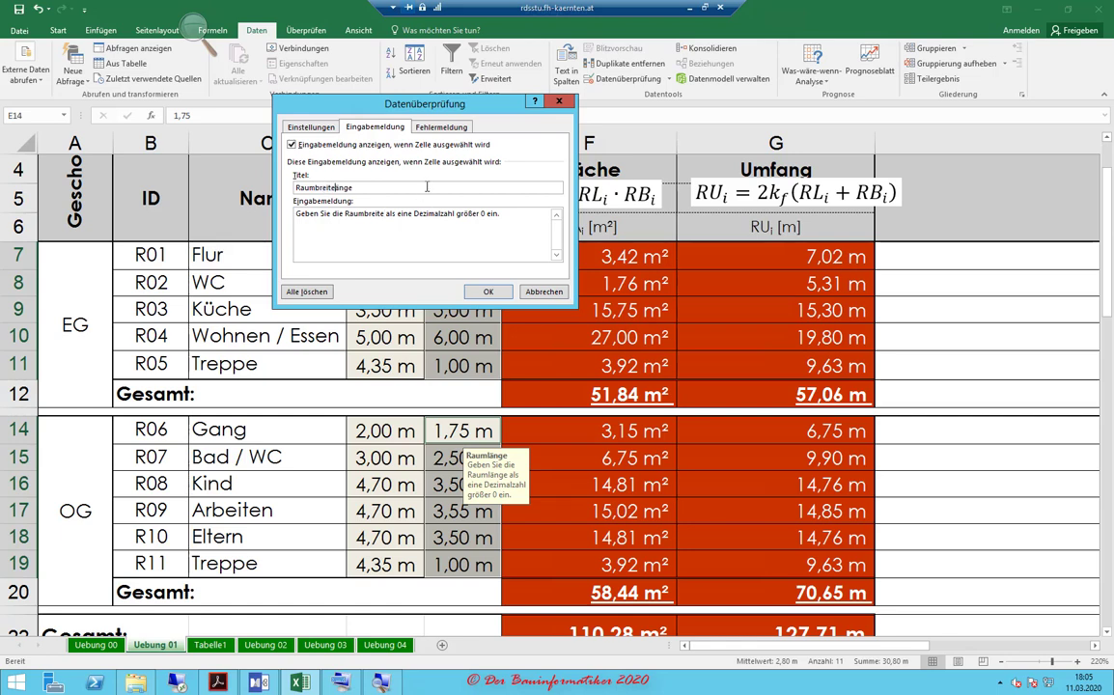
{"action": "key", "text": "Delete"}
{"action": "key", "text": "Delete"}
{"action": "key", "text": "Delete"}
{"action": "left_click", "coordinate": [440, 127]}
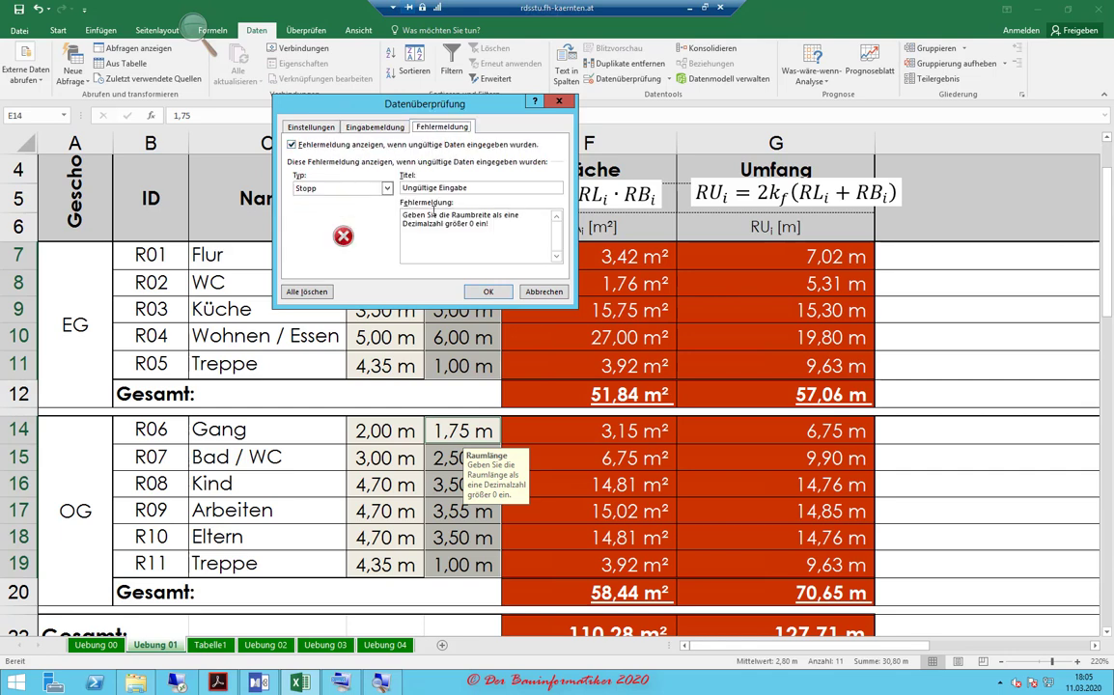
{"action": "left_click", "coordinate": [488, 292]}
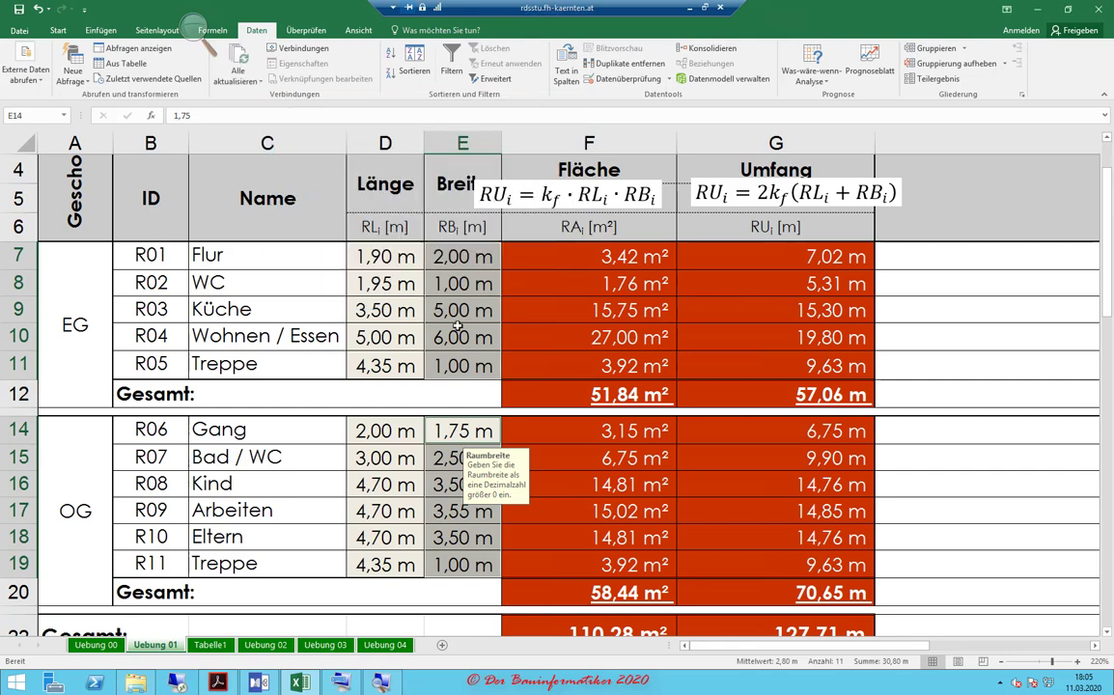
{"action": "left_click", "coordinate": [463, 283]}
{"action": "left_click", "coordinate": [441, 345]}
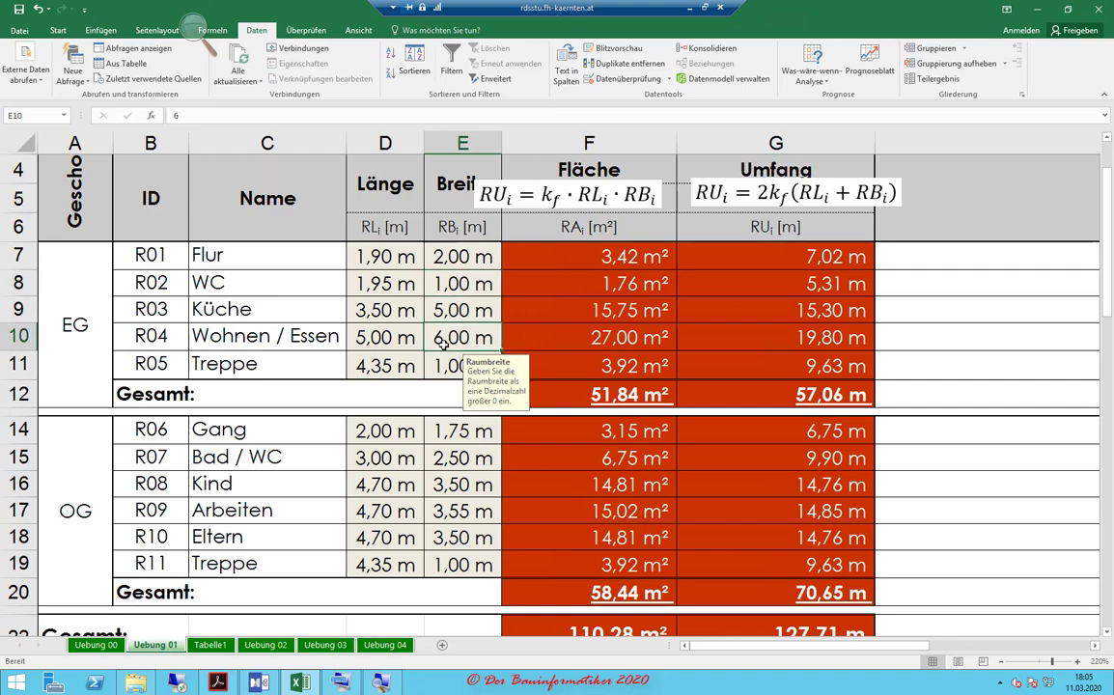
{"action": "left_click", "coordinate": [393, 301]}
{"action": "left_click", "coordinate": [349, 253]}
{"action": "left_click", "coordinate": [429, 276]}
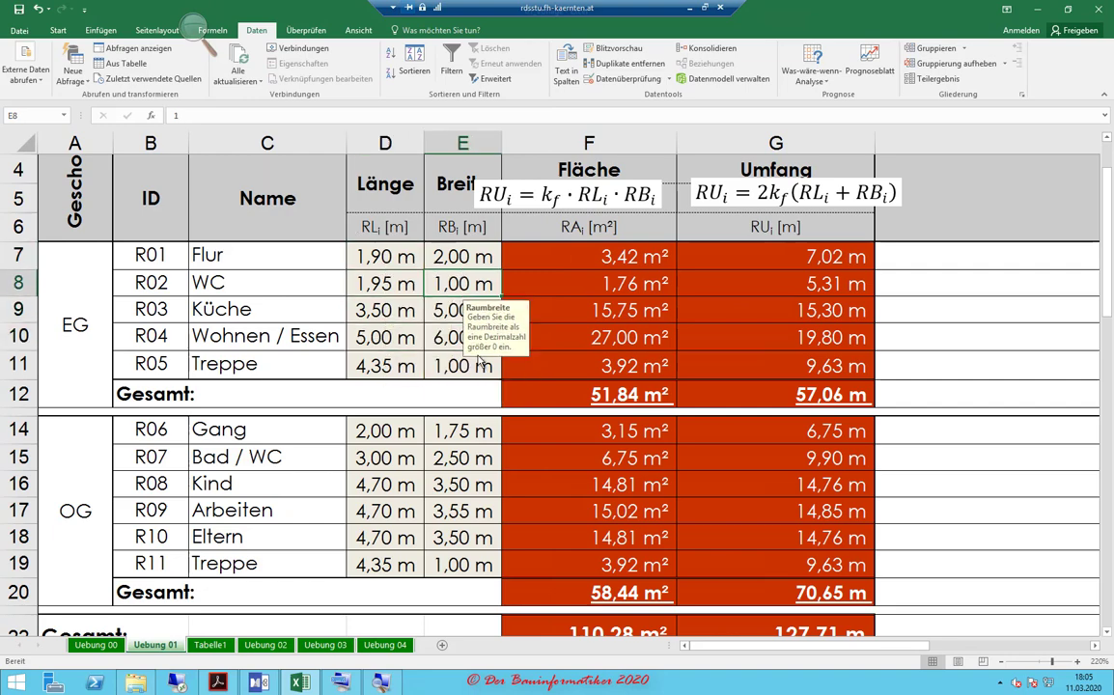
{"action": "left_click", "coordinate": [442, 456]}
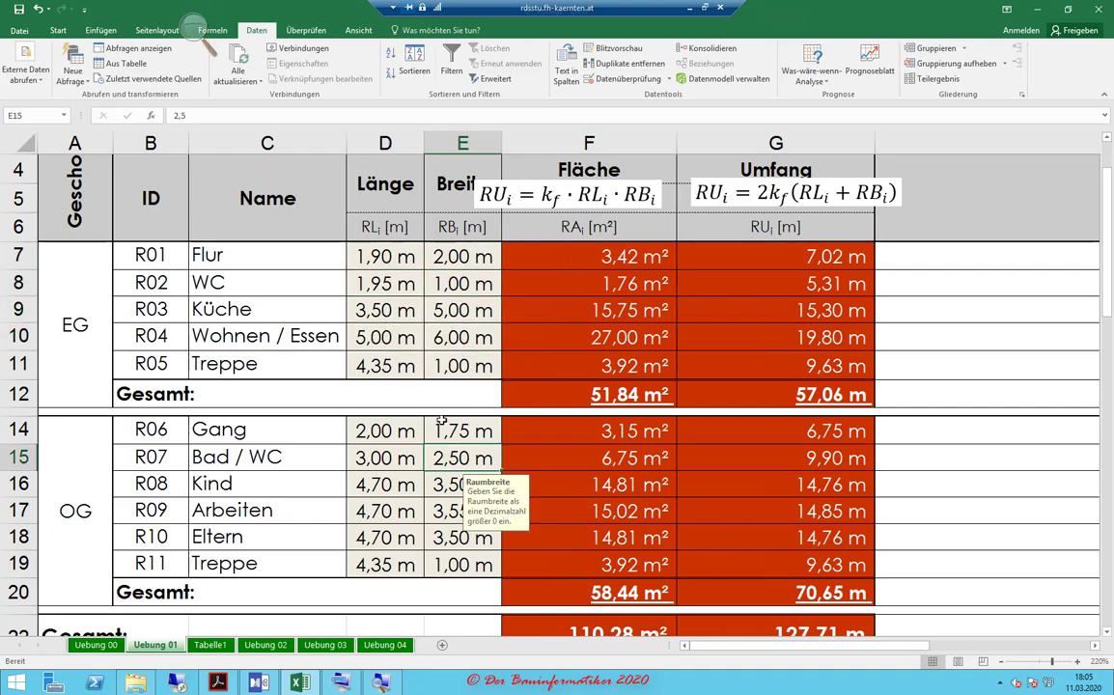
{"action": "scroll", "coordinate": [440, 421], "scroll_direction": "down", "scroll_amount": 4}
{"action": "scroll", "coordinate": [441, 420], "scroll_direction": "up", "scroll_amount": 5}
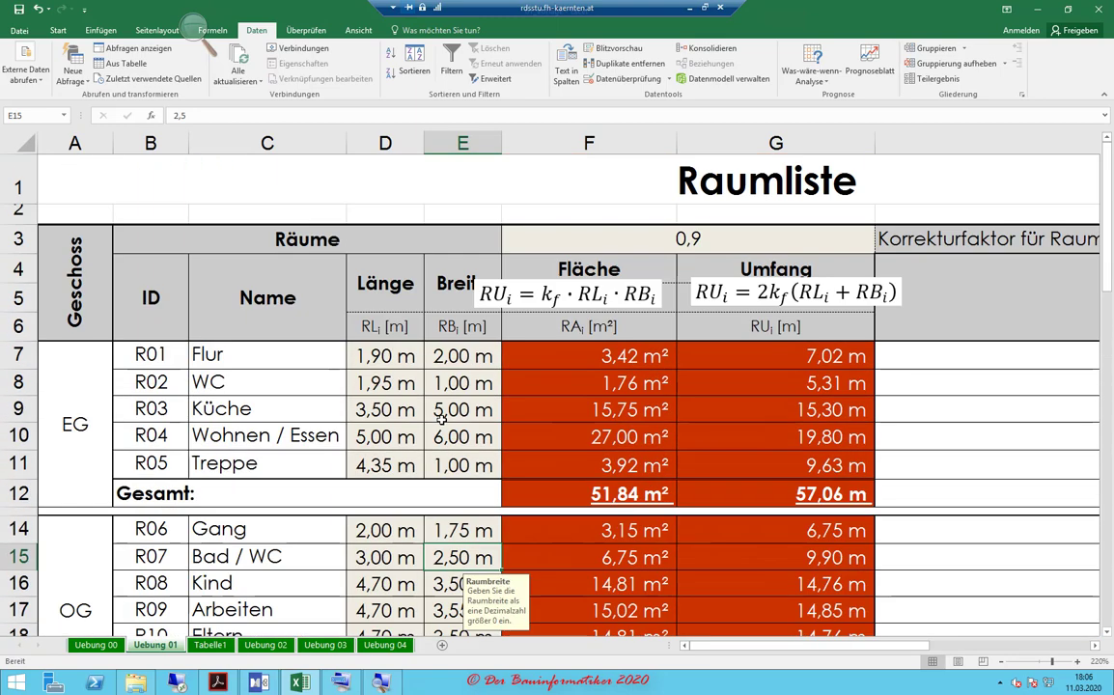
{"action": "scroll", "coordinate": [442, 420], "scroll_direction": "down", "scroll_amount": 1, "text": "ctrl"}
{"action": "scroll", "coordinate": [453, 423], "scroll_direction": "down", "scroll_amount": 1, "text": "ctrl"}
{"action": "scroll", "coordinate": [473, 424], "scroll_direction": "down", "scroll_amount": 1, "text": "ctrl"}
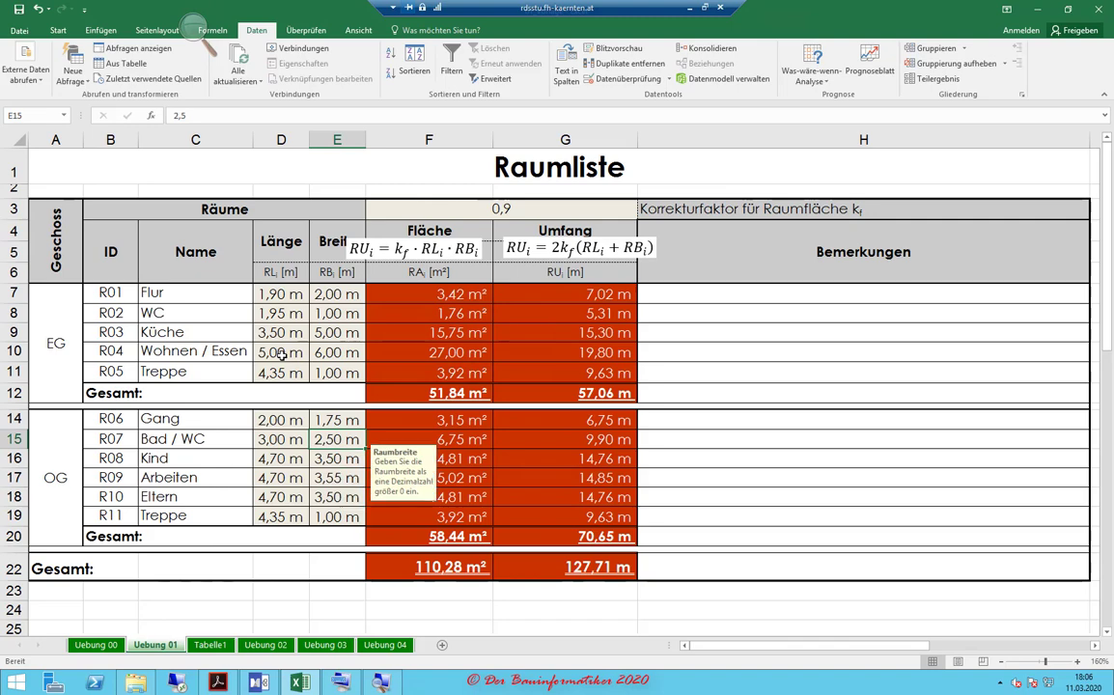
{"action": "scroll", "coordinate": [307, 359], "scroll_direction": "up", "scroll_amount": 2, "text": "ctrl"}
{"action": "scroll", "coordinate": [307, 360], "scroll_direction": "up", "scroll_amount": 1}
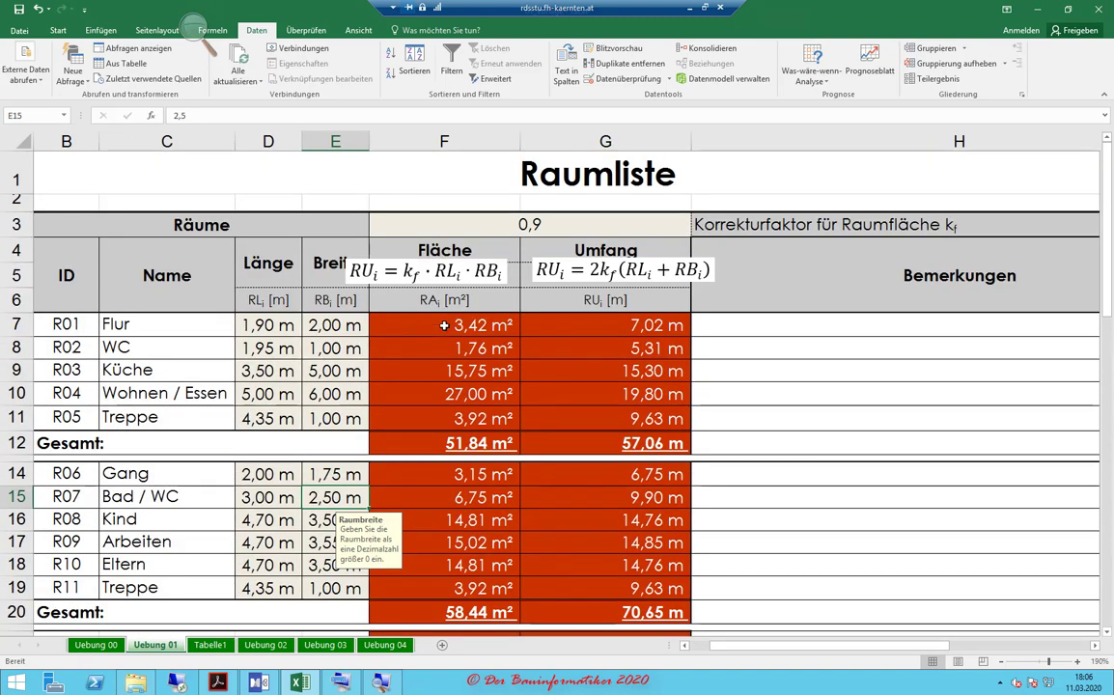
{"action": "left_click", "coordinate": [292, 326]}
{"action": "left_click", "coordinate": [315, 330]}
{"action": "left_click", "coordinate": [319, 348]}
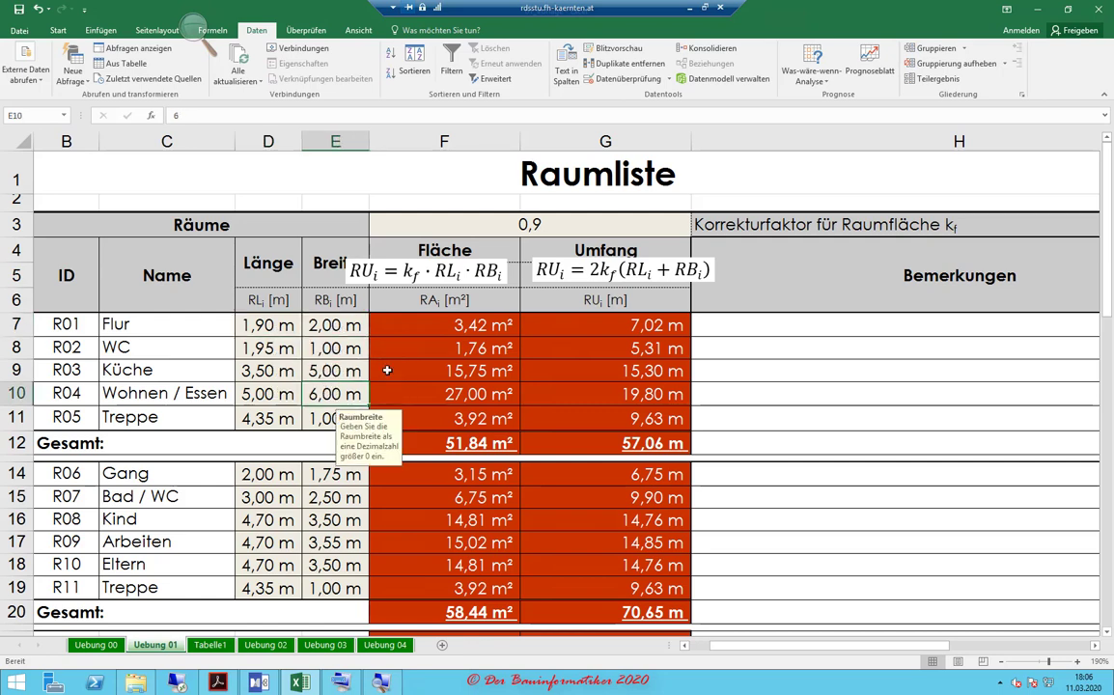
{"action": "left_click", "coordinate": [483, 350]}
{"action": "left_click", "coordinate": [623, 379]}
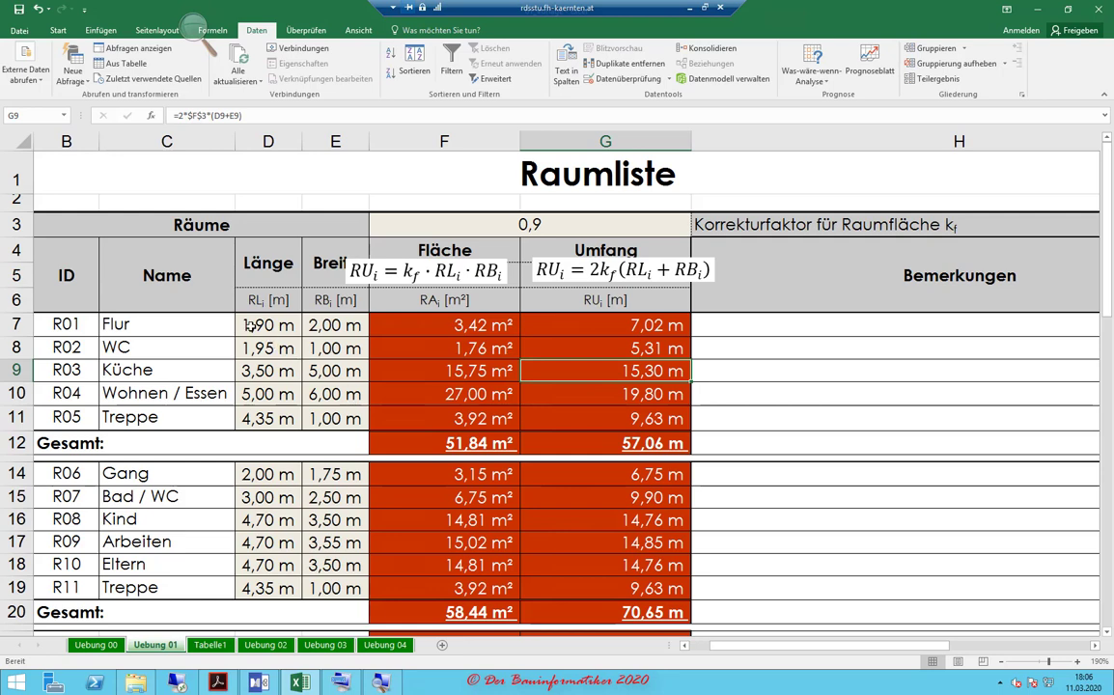
- Select the whole Uebung 01 sheet and set all its cells to Gesperrt in the protection settings
{"action": "left_click", "coordinate": [24, 141]}
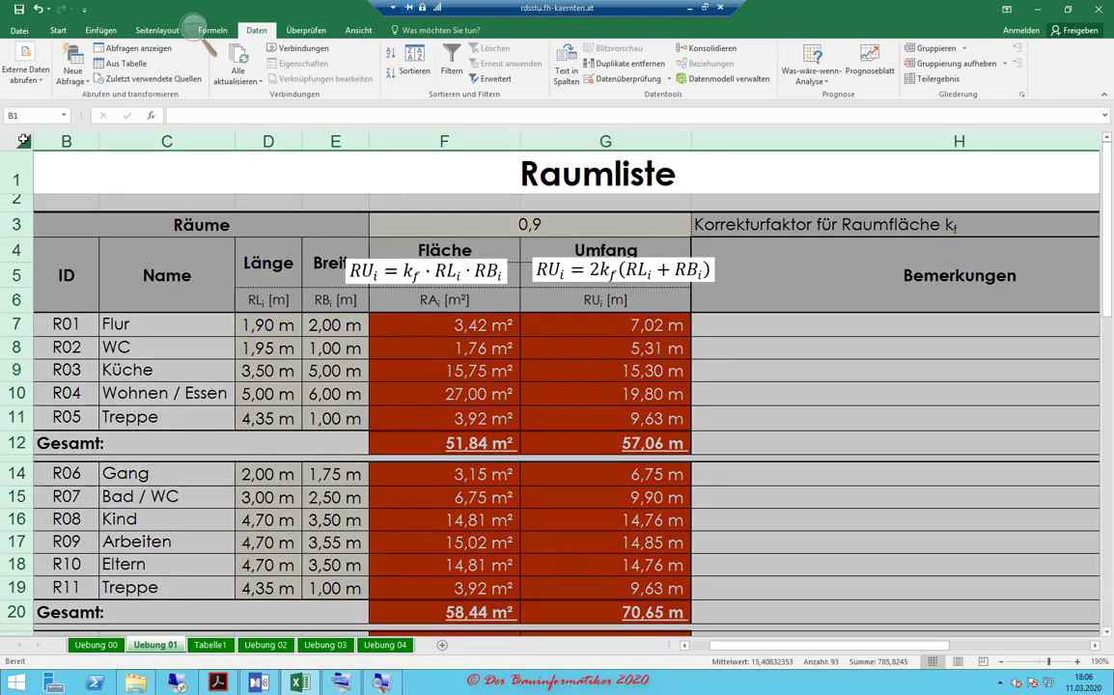
{"action": "right_click", "coordinate": [213, 285]}
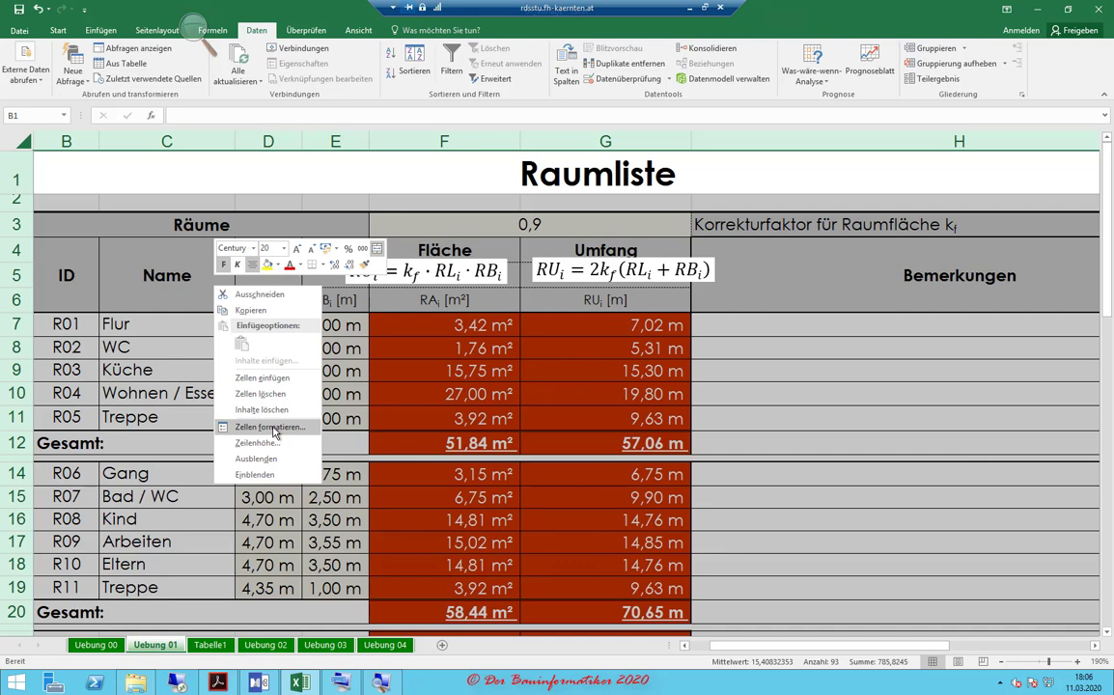
{"action": "left_click", "coordinate": [282, 428]}
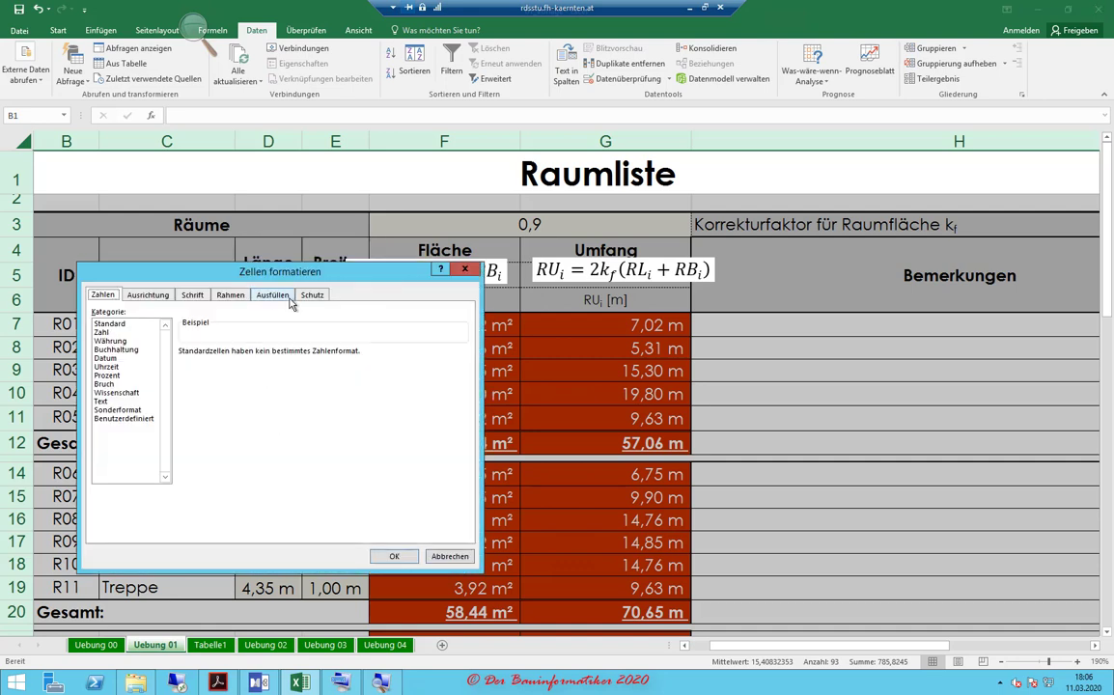
{"action": "left_click", "coordinate": [315, 296]}
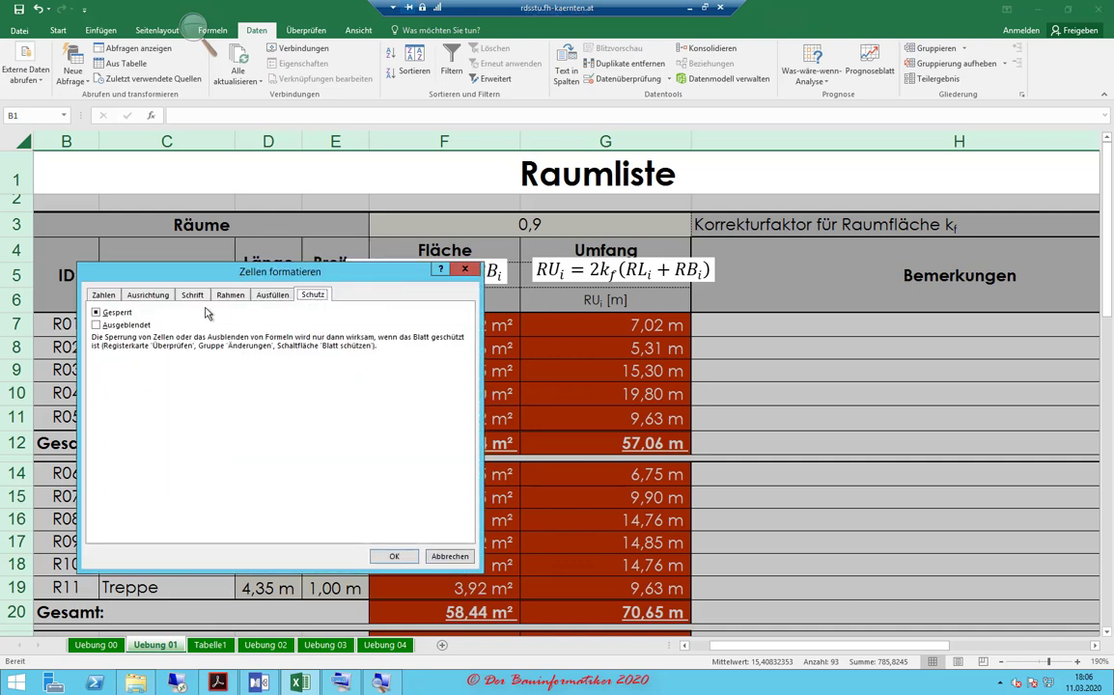
{"action": "left_click", "coordinate": [97, 313]}
{"action": "left_click", "coordinate": [394, 557]}
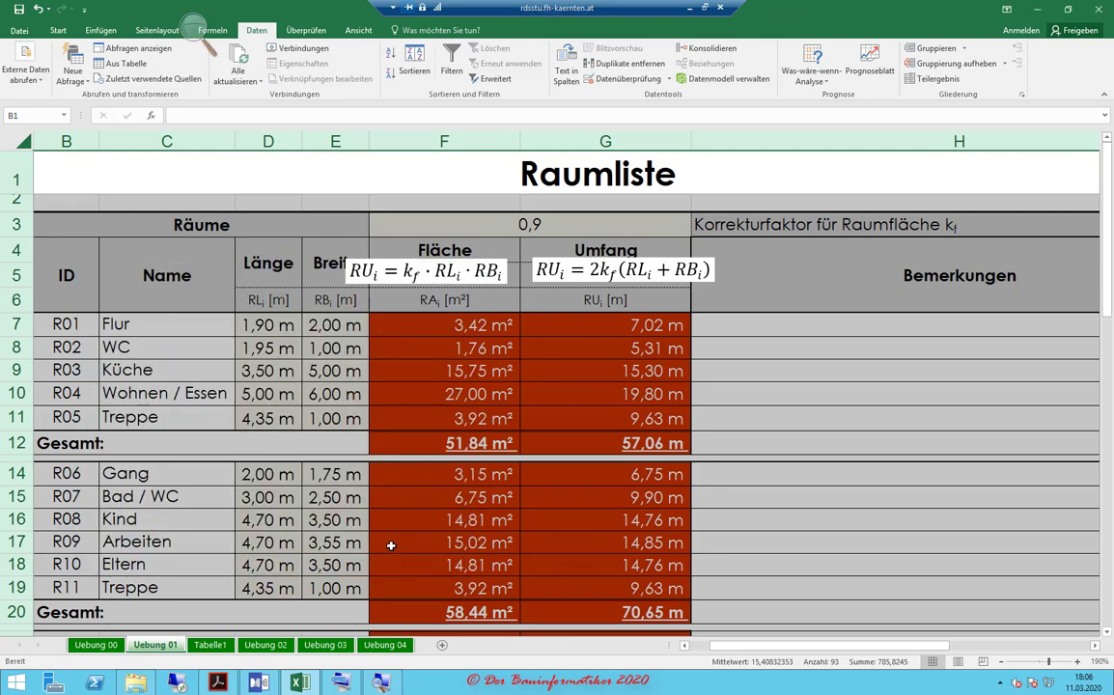
{"action": "left_click", "coordinate": [243, 318]}
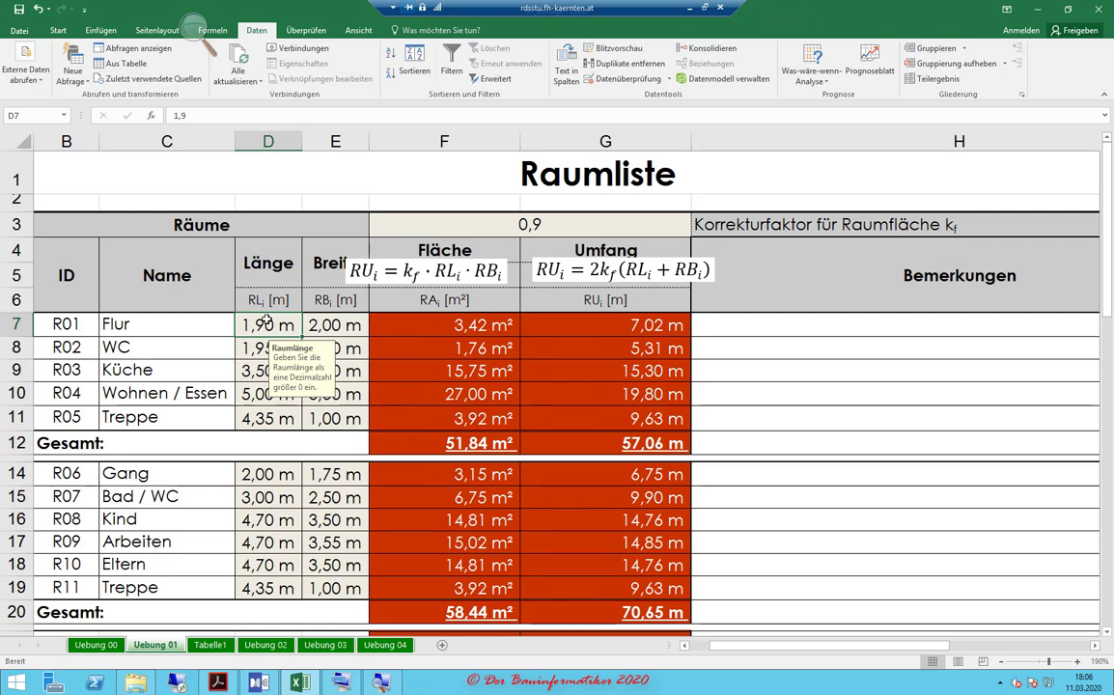
- Ctrl-select D7:E11, D14:E19, F3, remarks H7:H12 and H14:H19, plus room ID and name cells
{"action": "left_click_drag", "start_coordinate": [266, 323], "coordinate": [340, 413]}
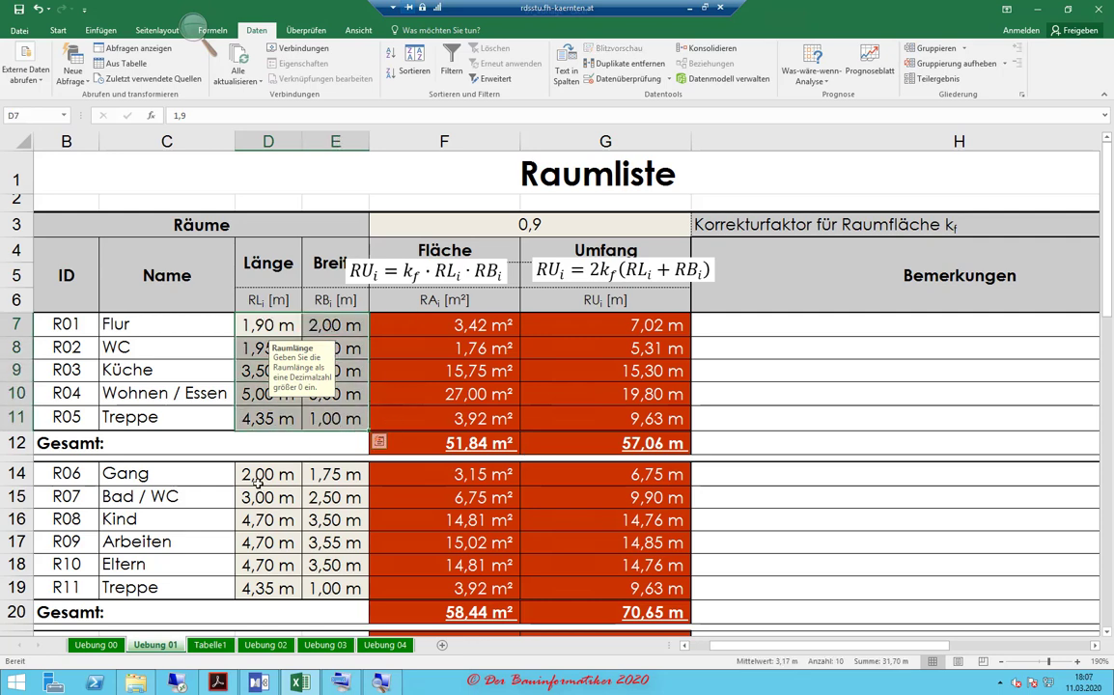
{"action": "left_click_drag", "start_coordinate": [256, 478], "coordinate": [335, 587], "text": "ctrl"}
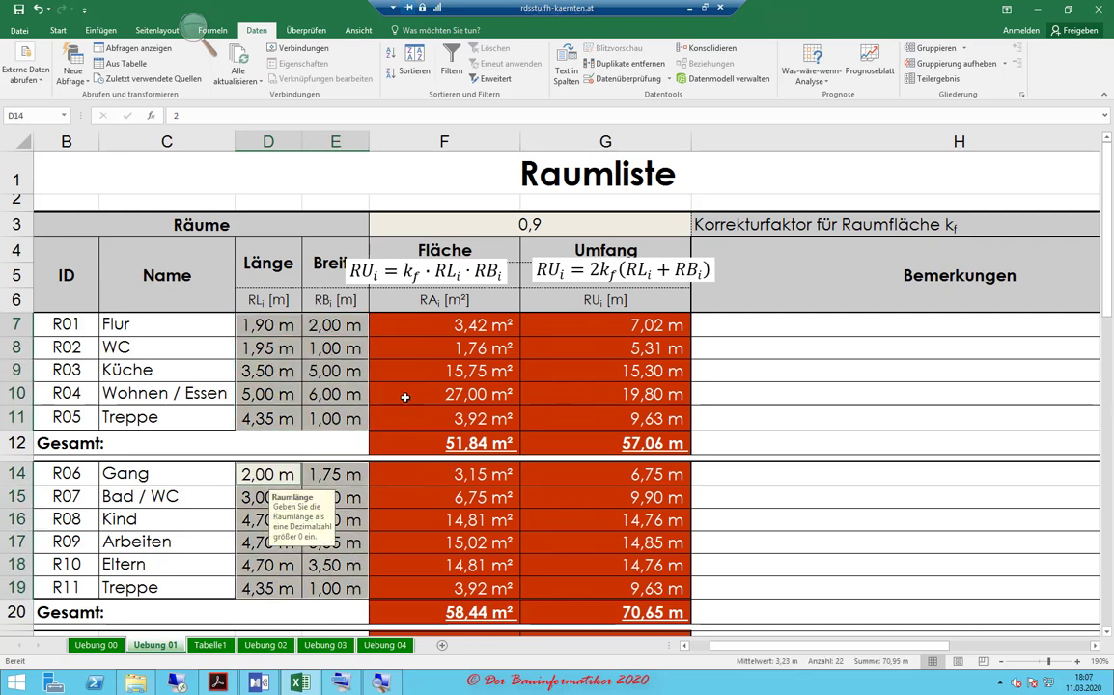
{"action": "left_click", "coordinate": [451, 222], "text": "ctrl"}
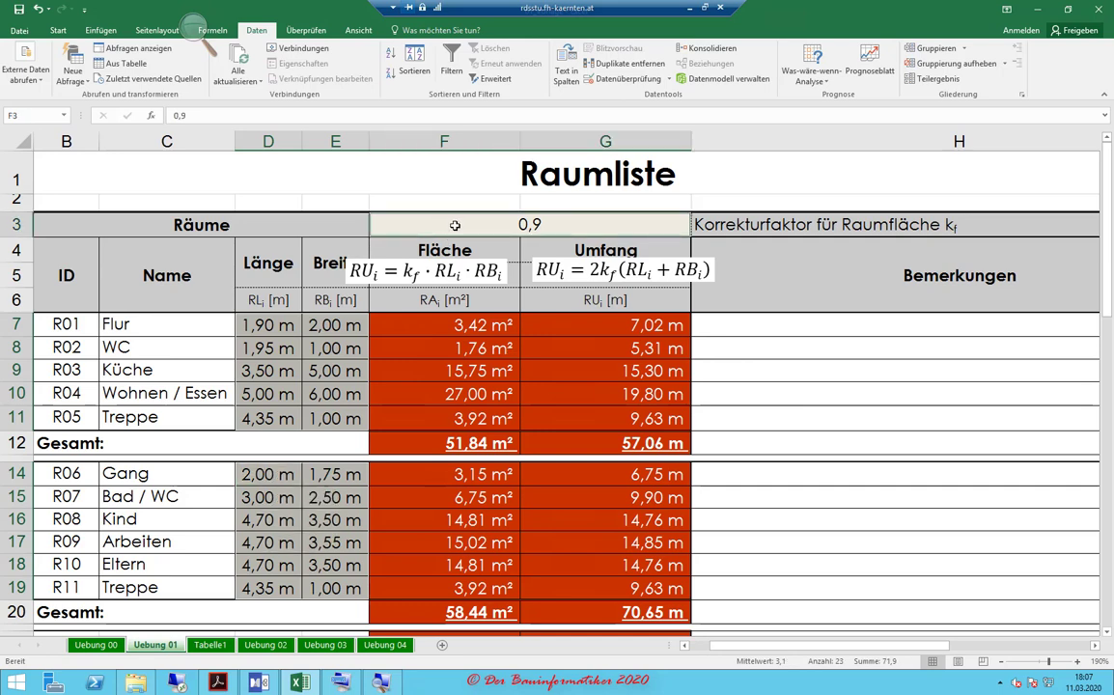
{"action": "left_click_drag", "start_coordinate": [813, 323], "coordinate": [790, 431], "text": "ctrl"}
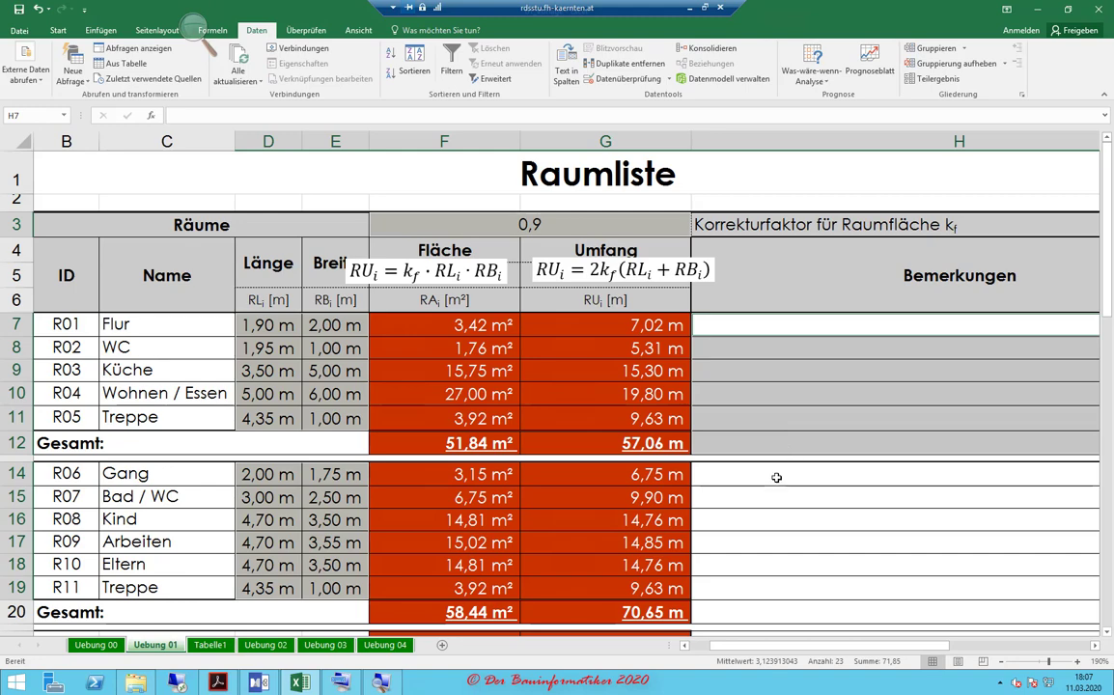
{"action": "left_click_drag", "start_coordinate": [778, 474], "coordinate": [846, 626], "text": "ctrl"}
{"action": "scroll", "coordinate": [819, 518], "scroll_direction": "down", "scroll_amount": 1}
{"action": "scroll", "coordinate": [819, 503], "scroll_direction": "down", "scroll_amount": 1}
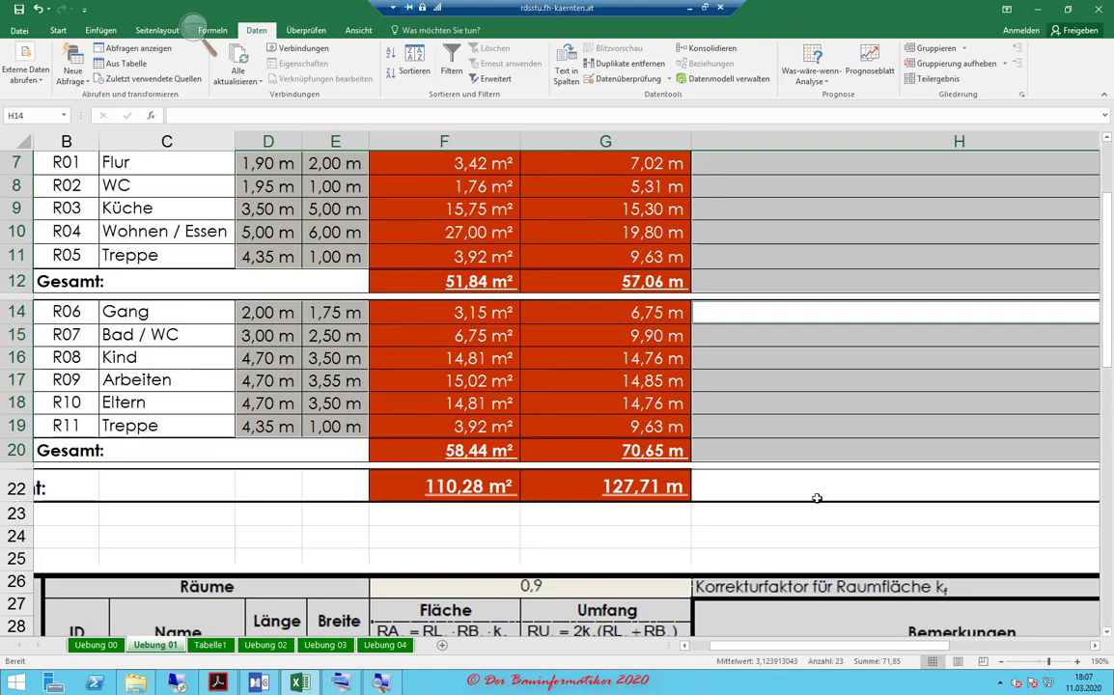
{"action": "left_click", "coordinate": [785, 485], "text": "ctrl"}
{"action": "mouse_move", "coordinate": [60, 312]}
{"action": "left_mouse_down", "text": "ctrl"}
{"action": "mouse_move", "coordinate": [170, 414]}
{"action": "mouse_move", "coordinate": [145, 400]}
{"action": "left_mouse_up", "text": "ctrl"}
{"action": "scroll", "coordinate": [145, 400], "scroll_direction": "up", "scroll_amount": 3}
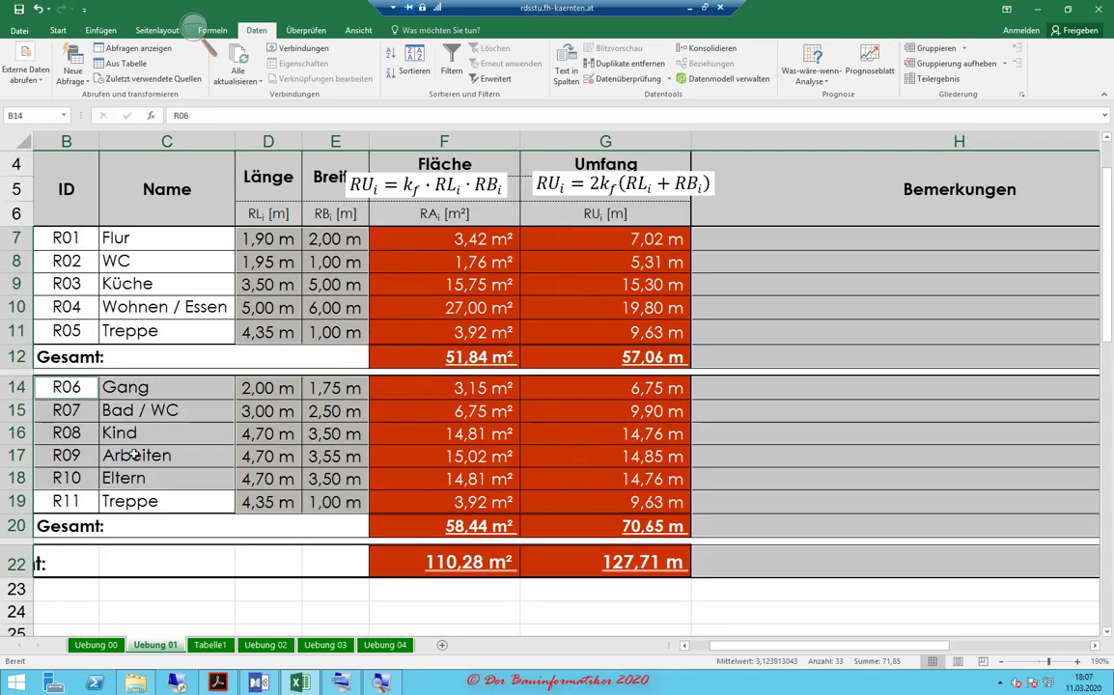
{"action": "left_click_drag", "start_coordinate": [129, 504], "coordinate": [87, 502], "text": "ctrl"}
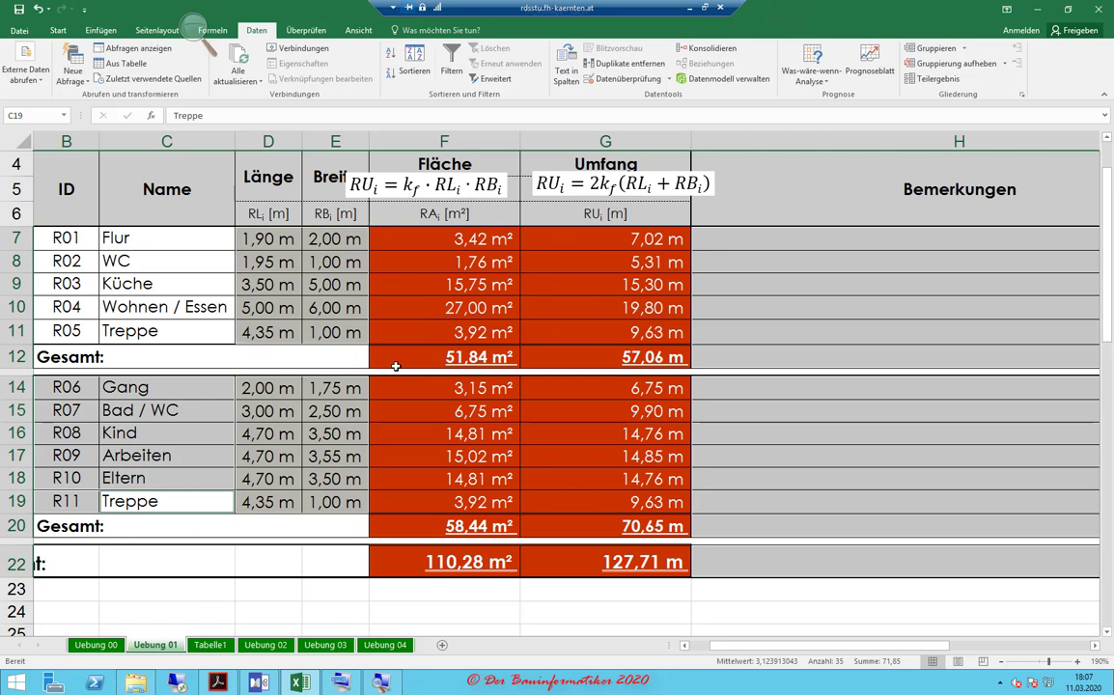
{"action": "scroll", "coordinate": [358, 330], "scroll_direction": "up", "scroll_amount": 1}
- Start over, selecting B7:E11, B14:E19, remarks H7:H12 and H14:H19, and correction factor F3 together
{"action": "left_click", "coordinate": [840, 392]}
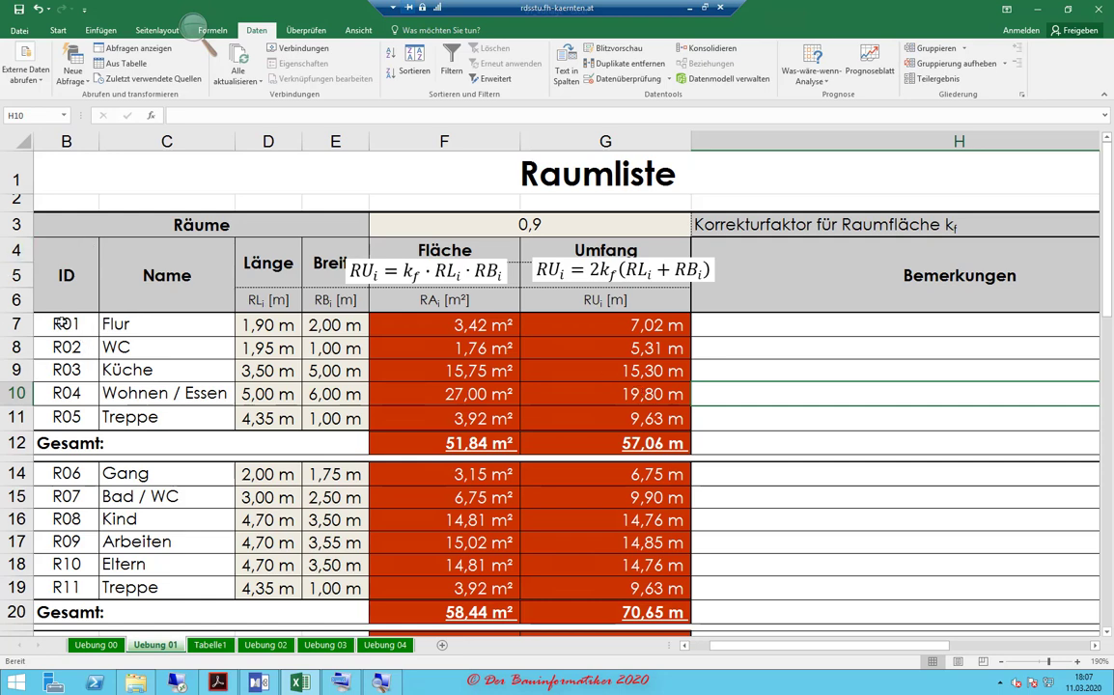
{"action": "mouse_move", "coordinate": [62, 325]}
{"action": "left_mouse_down"}
{"action": "mouse_move", "coordinate": [259, 361]}
{"action": "mouse_move", "coordinate": [338, 411]}
{"action": "left_mouse_up"}
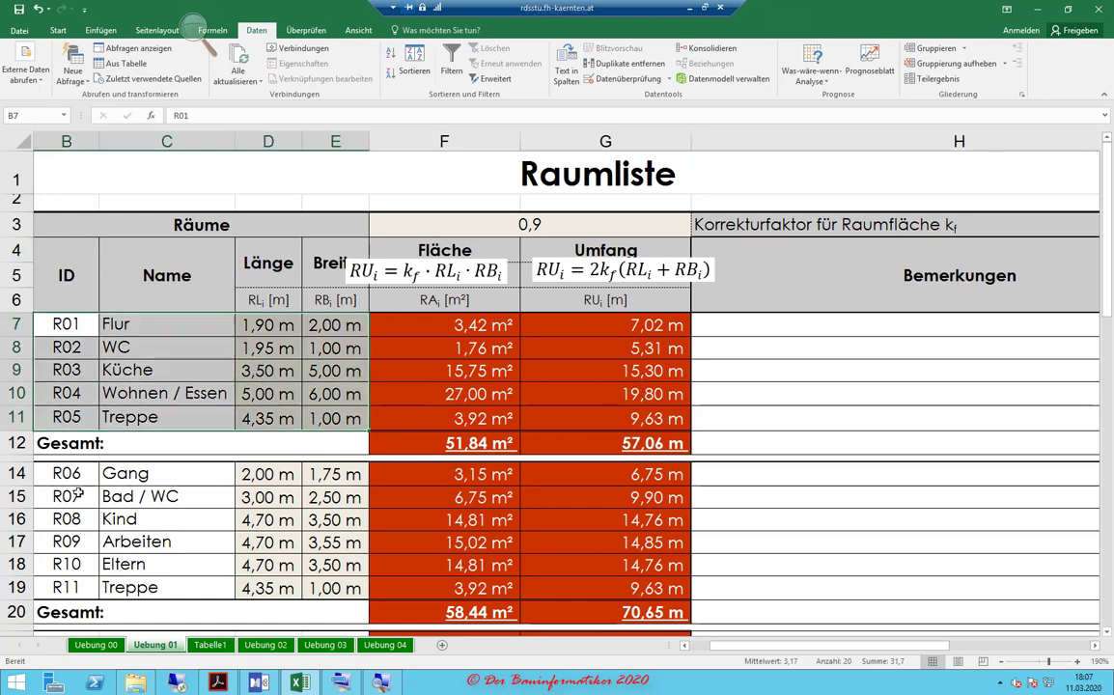
{"action": "left_click_drag", "start_coordinate": [65, 470], "coordinate": [307, 582]}
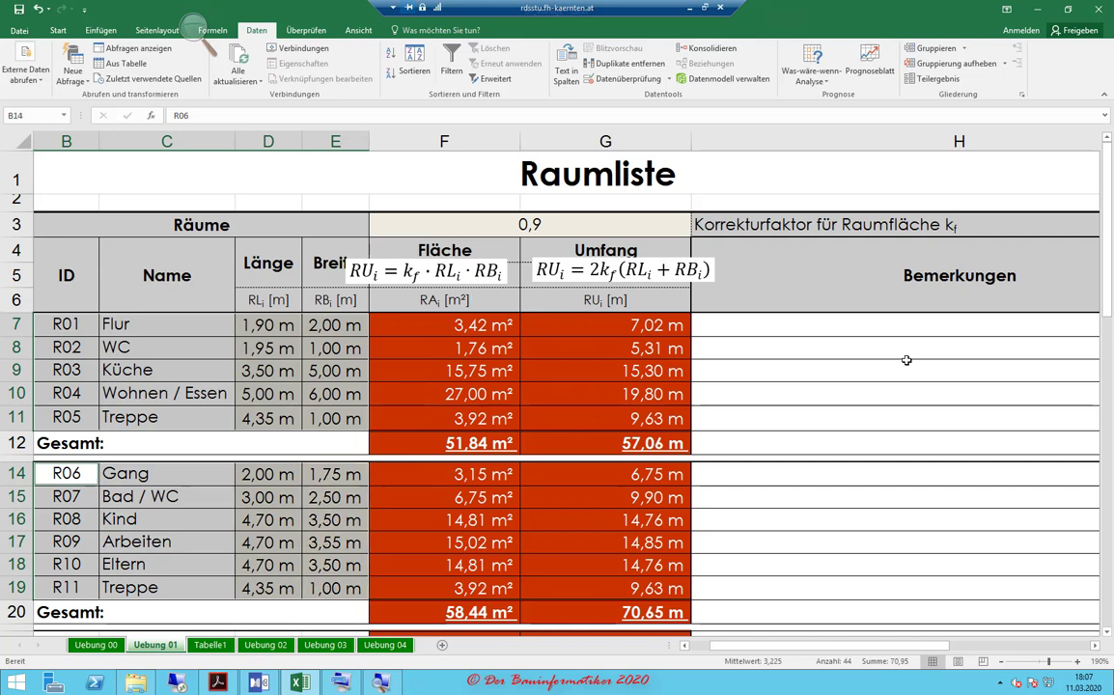
{"action": "left_click_drag", "start_coordinate": [797, 324], "coordinate": [820, 438]}
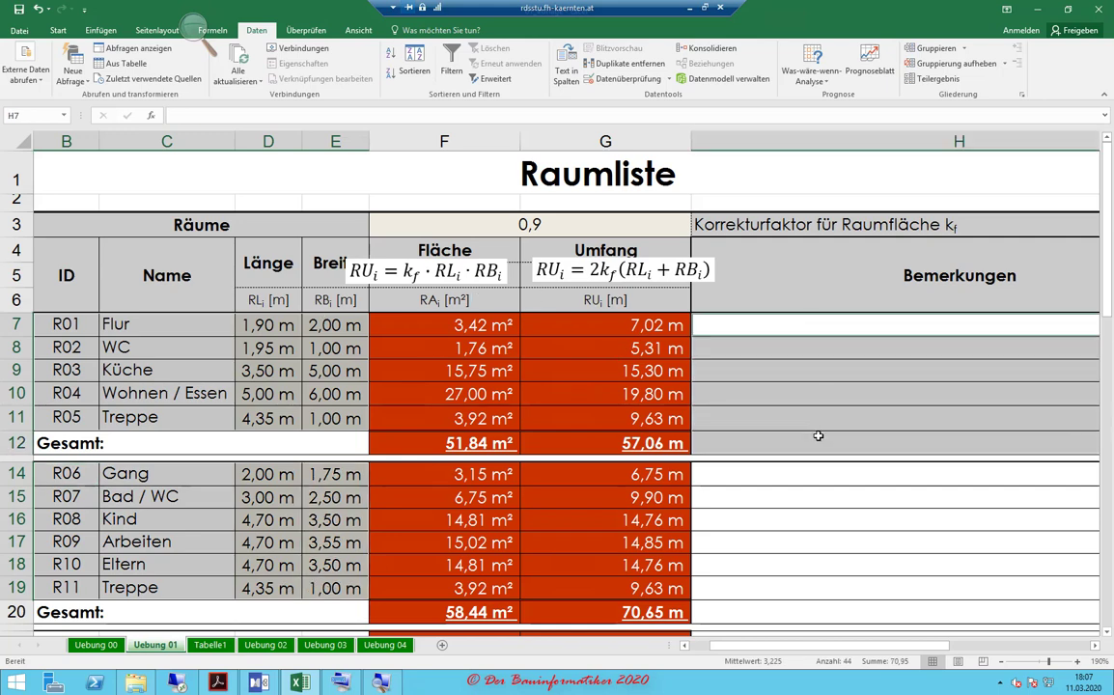
{"action": "left_click_drag", "start_coordinate": [779, 480], "coordinate": [791, 589]}
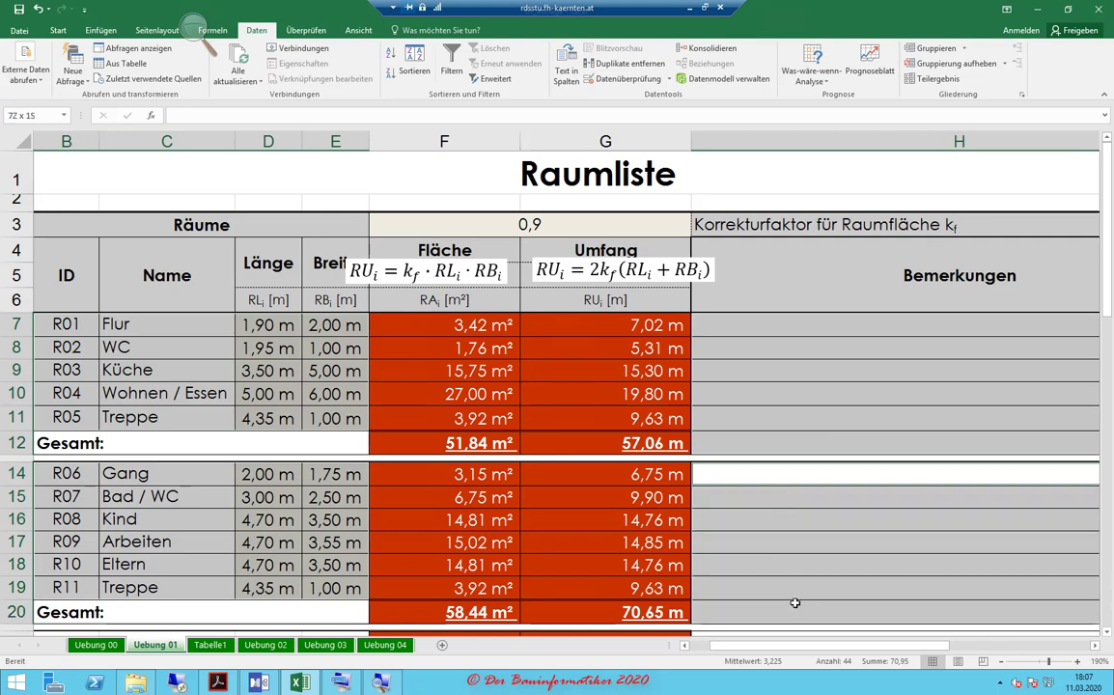
{"action": "left_click", "coordinate": [623, 229]}
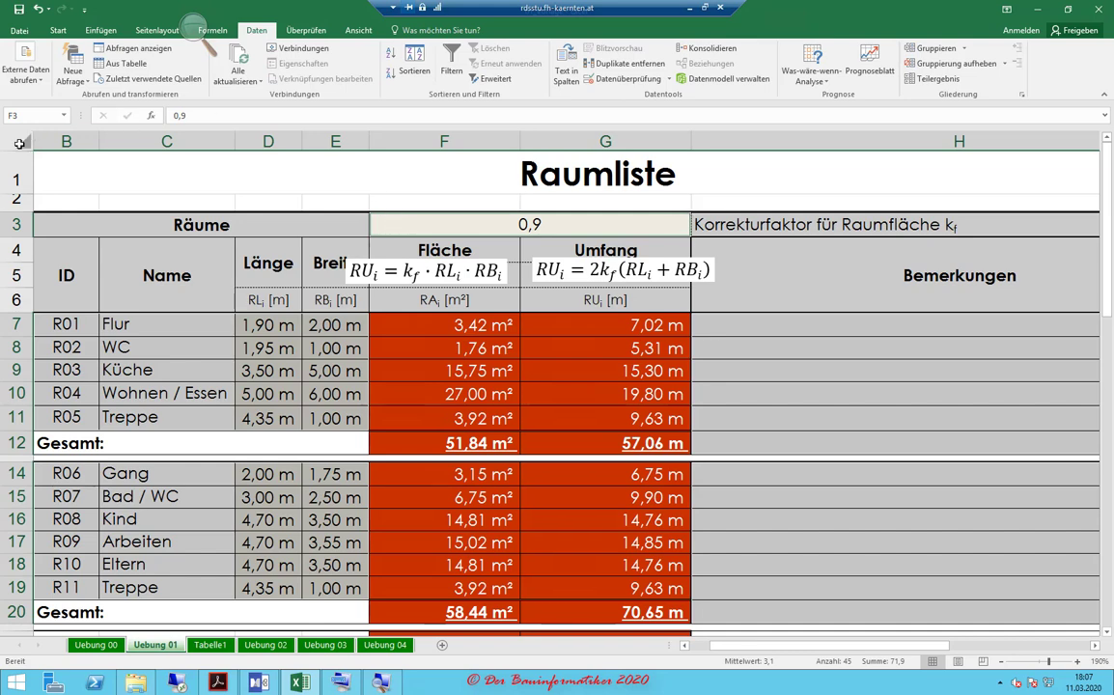
- Untick Gesperrt in the protection settings for the selected input cells
{"action": "left_click", "coordinate": [58, 29]}
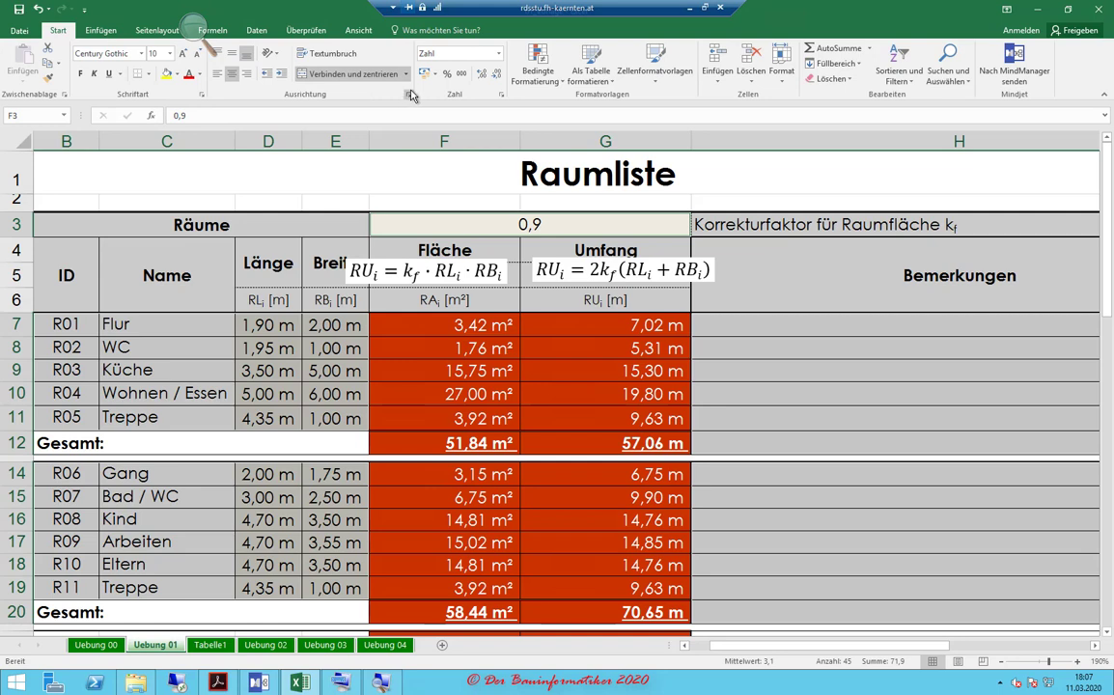
{"action": "left_click", "coordinate": [500, 98]}
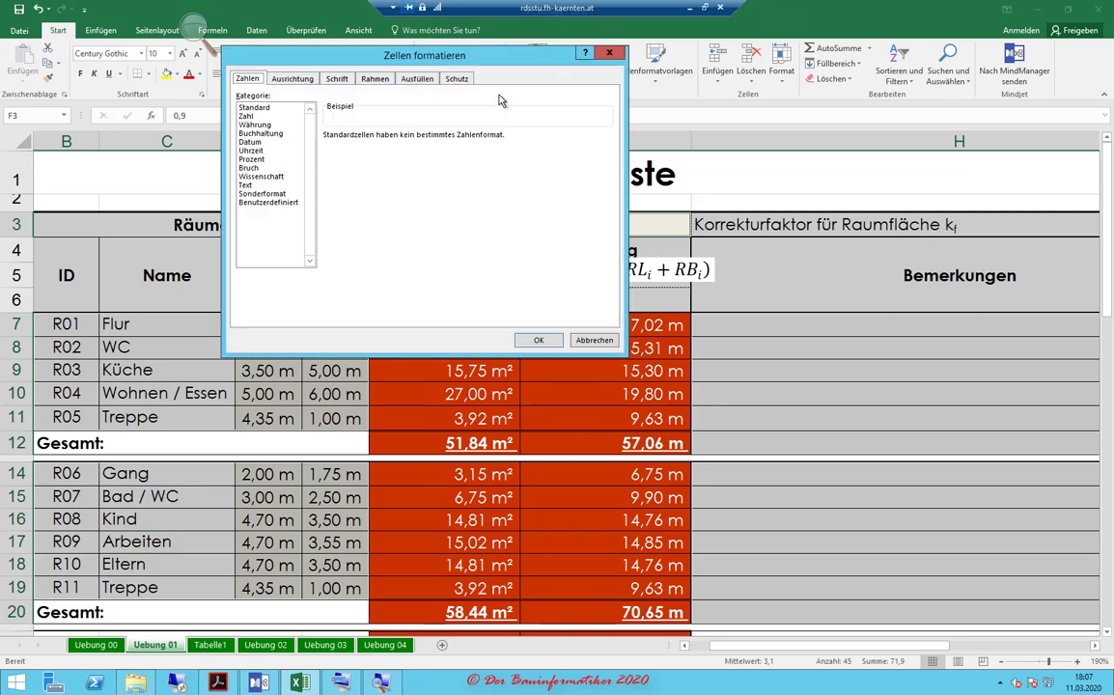
{"action": "left_click", "coordinate": [452, 80]}
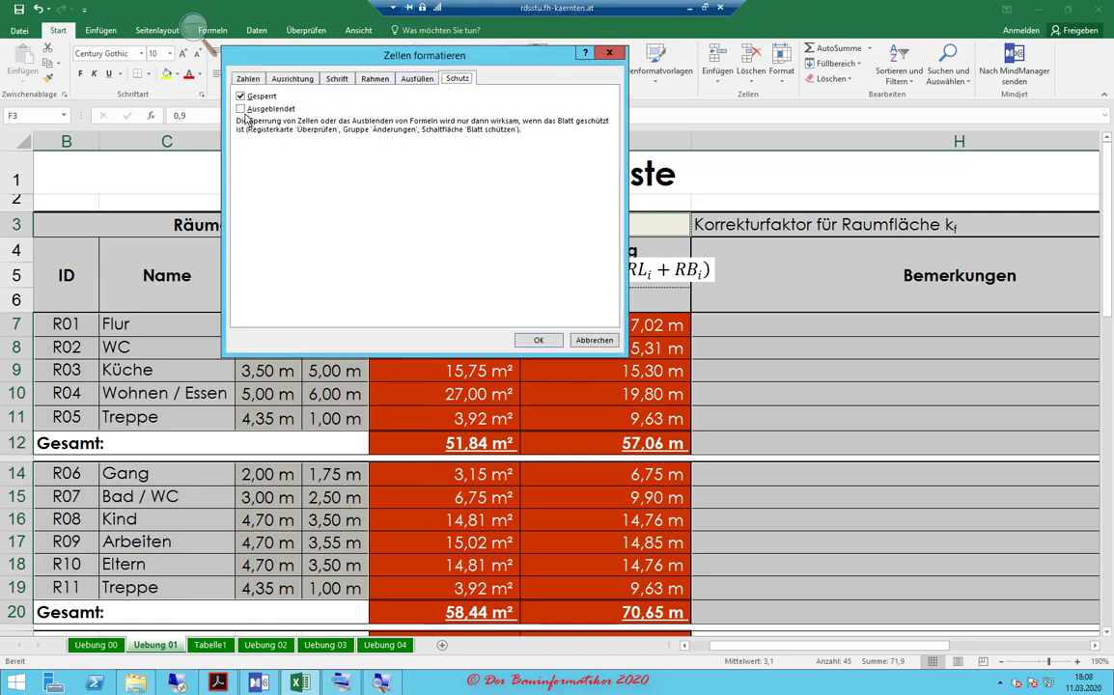
{"action": "left_click", "coordinate": [240, 96]}
{"action": "left_click", "coordinate": [543, 341]}
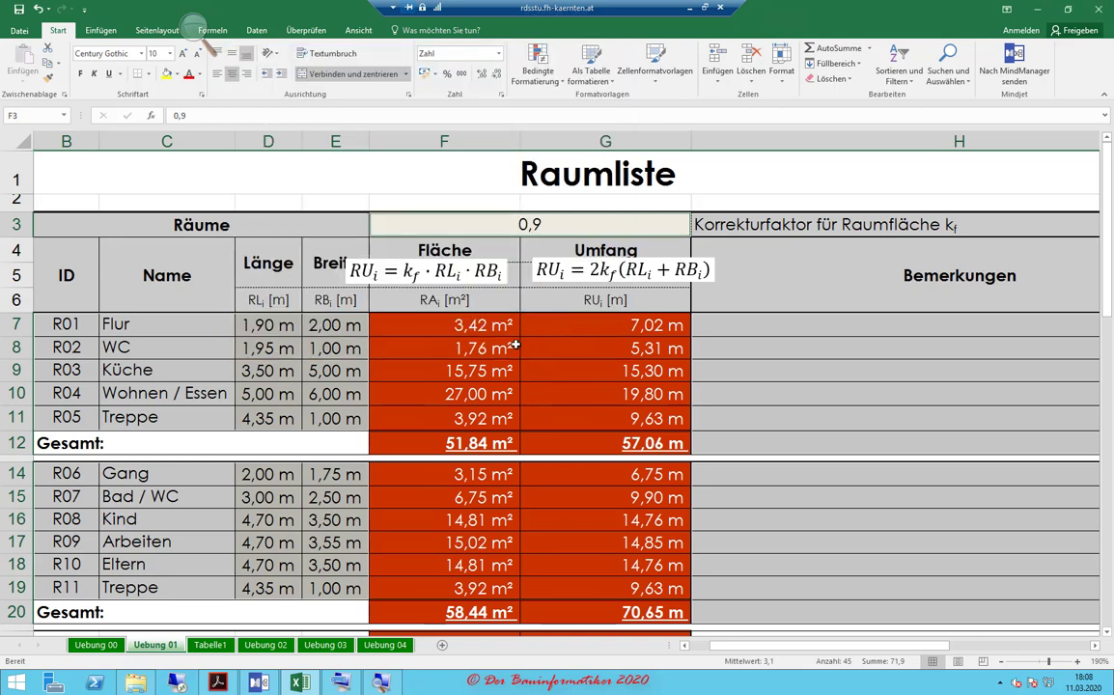
- Check D8's input hint, then select the correction factor cell F3
{"action": "left_click", "coordinate": [273, 348]}
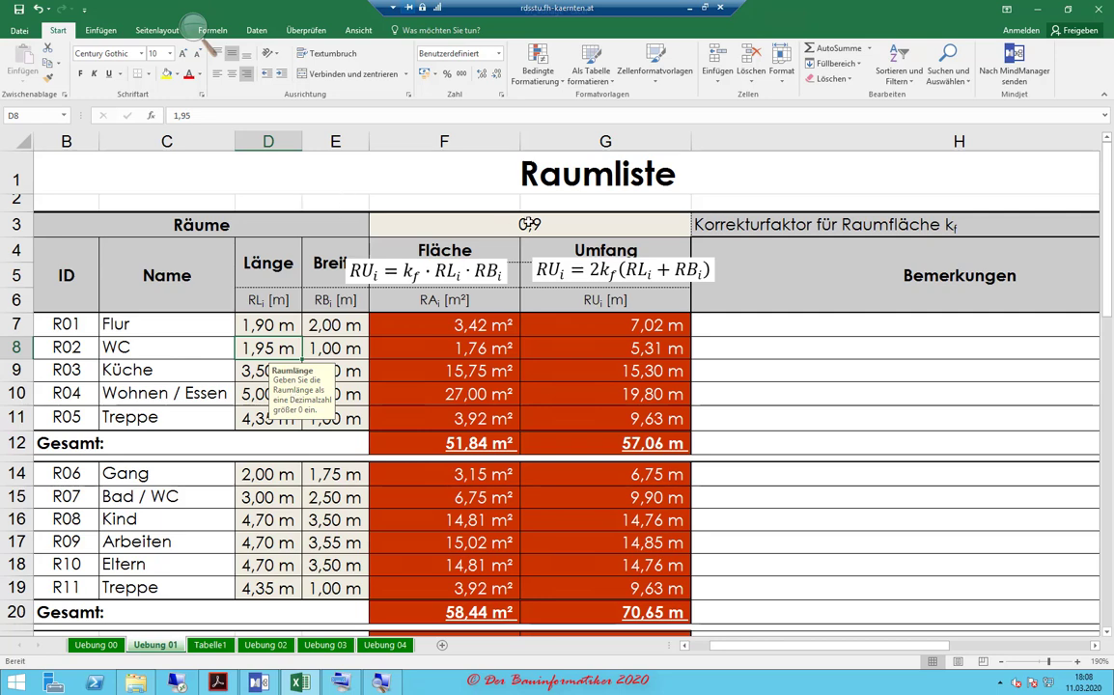
{"action": "left_click", "coordinate": [513, 227]}
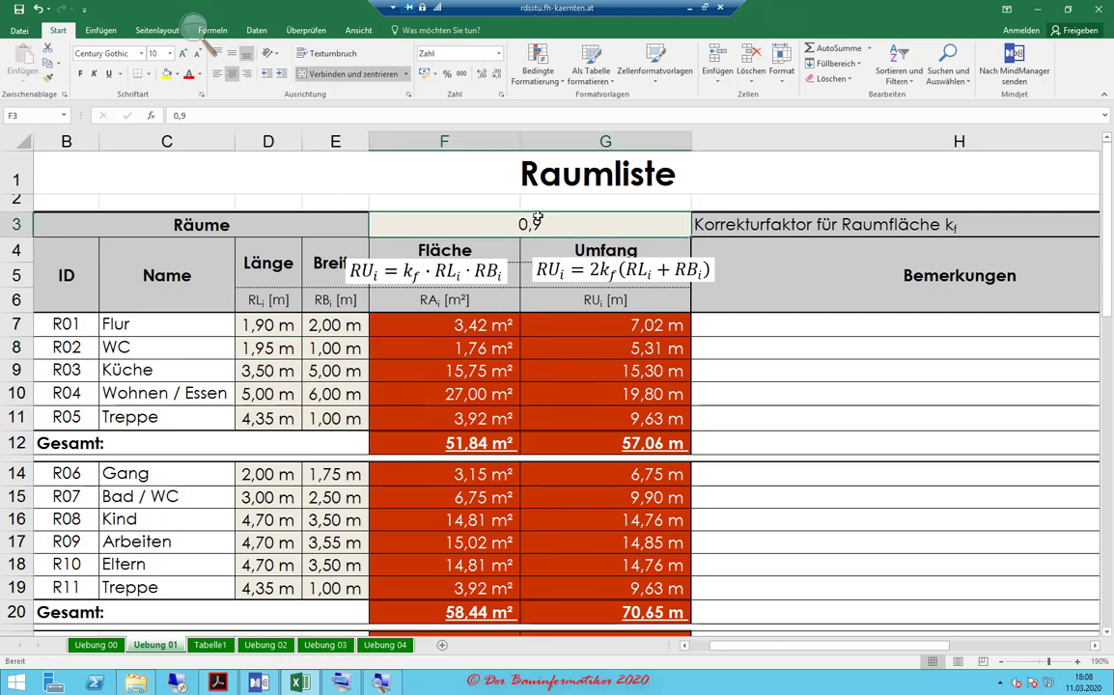
{"action": "key", "text": "Down"}
{"action": "key", "text": "alt+t"}
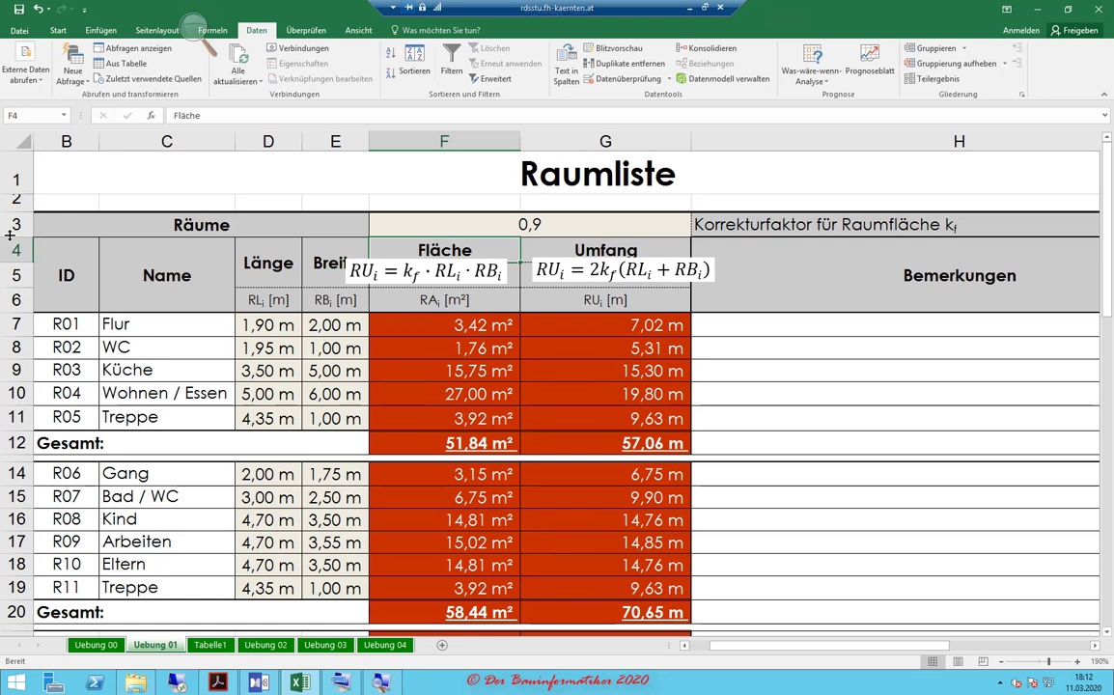
- Copy width cell E8 with its Raumbreite validation and open paste options on F3
{"action": "left_click", "coordinate": [584, 224]}
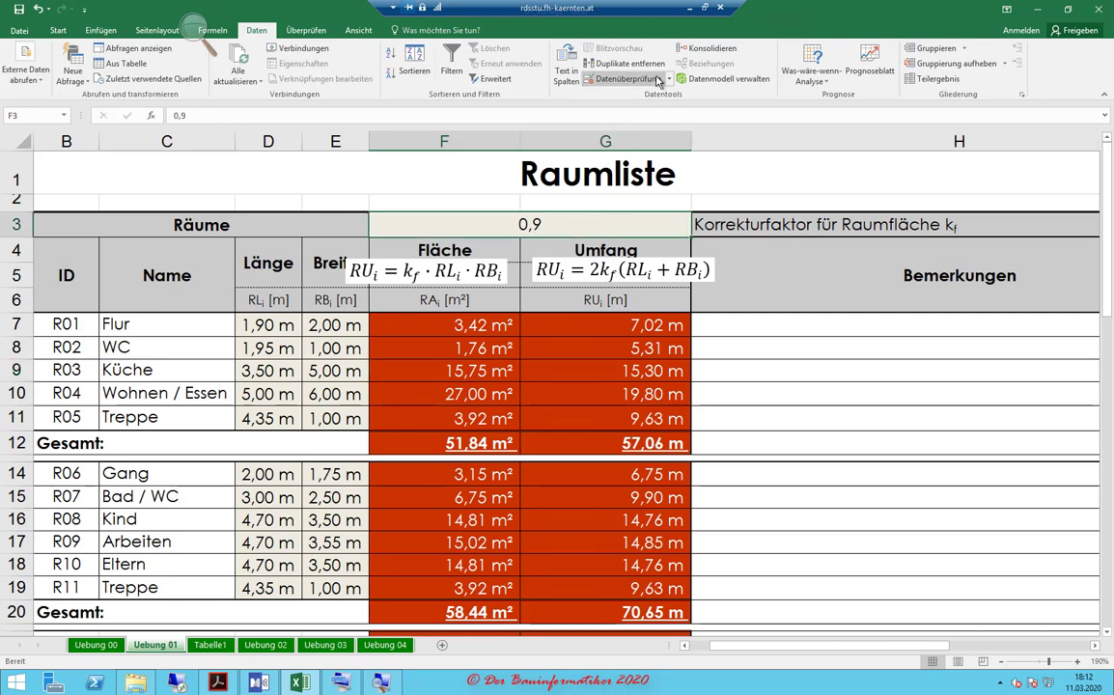
{"action": "right_click", "coordinate": [338, 350]}
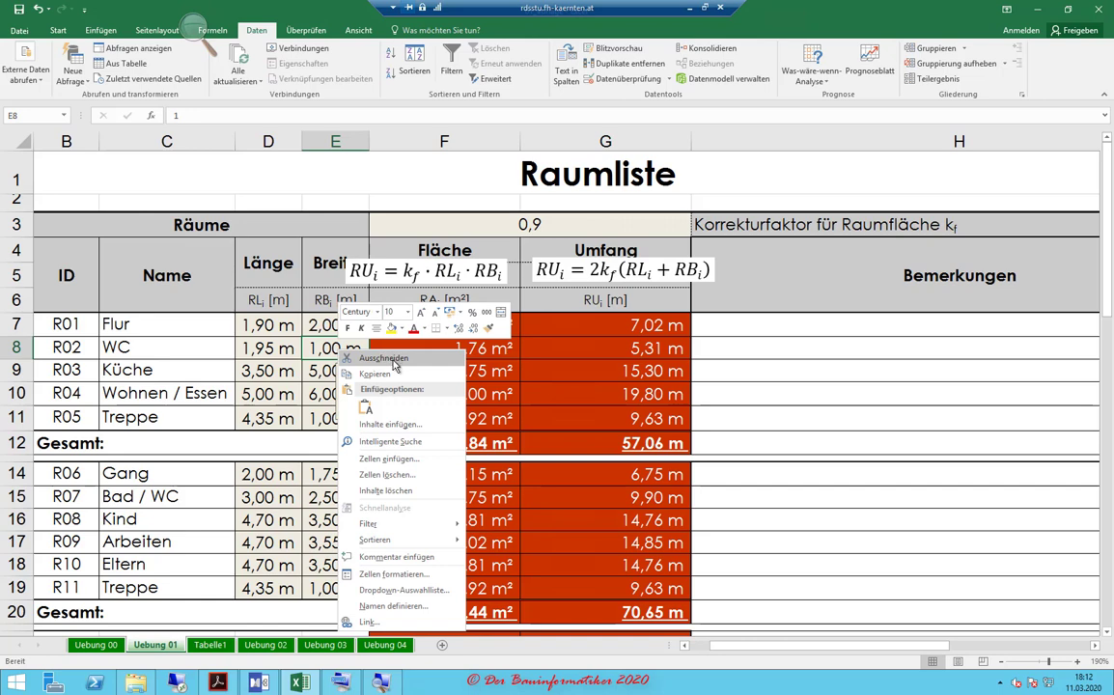
{"action": "left_click", "coordinate": [378, 374]}
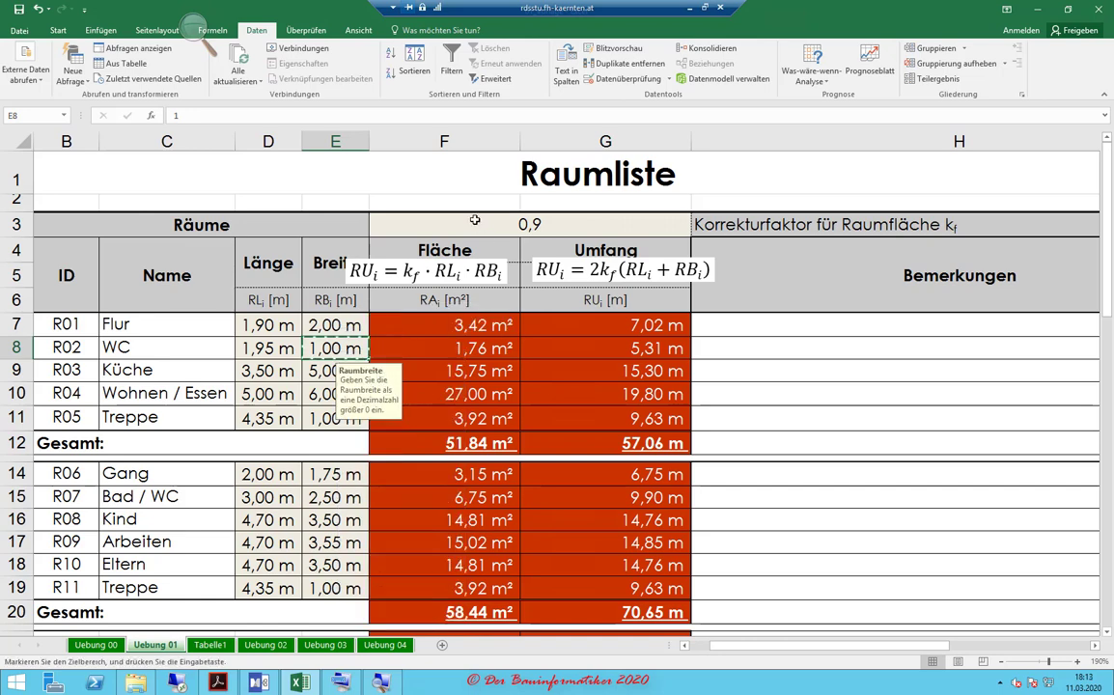
{"action": "left_click", "coordinate": [473, 224]}
{"action": "right_click", "coordinate": [474, 226]}
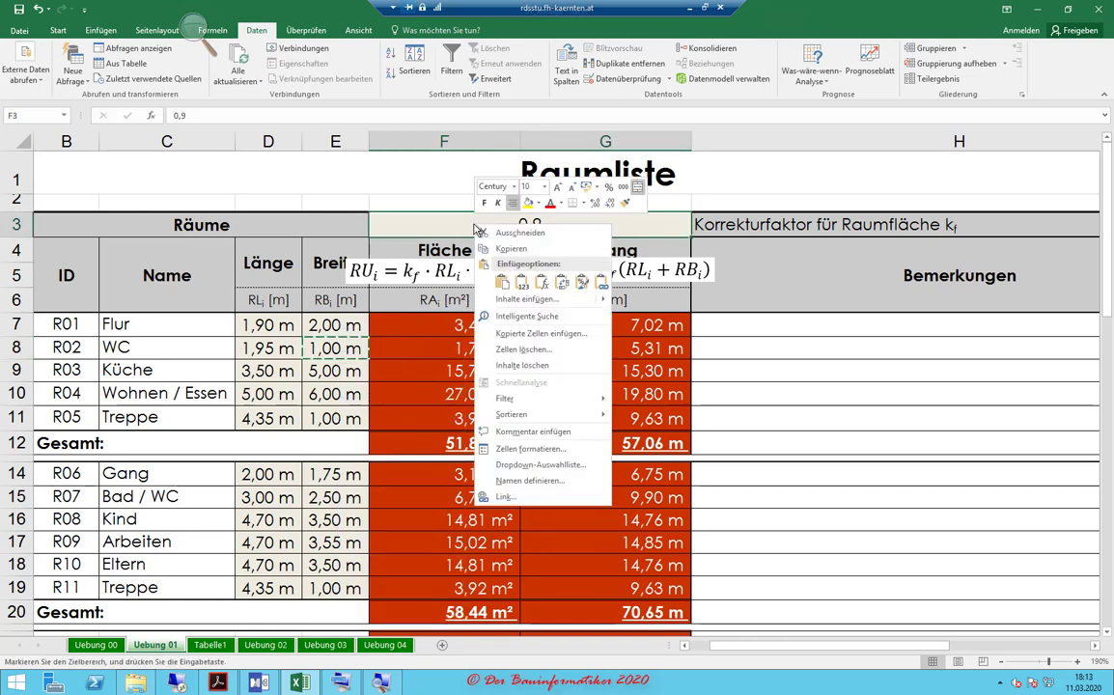
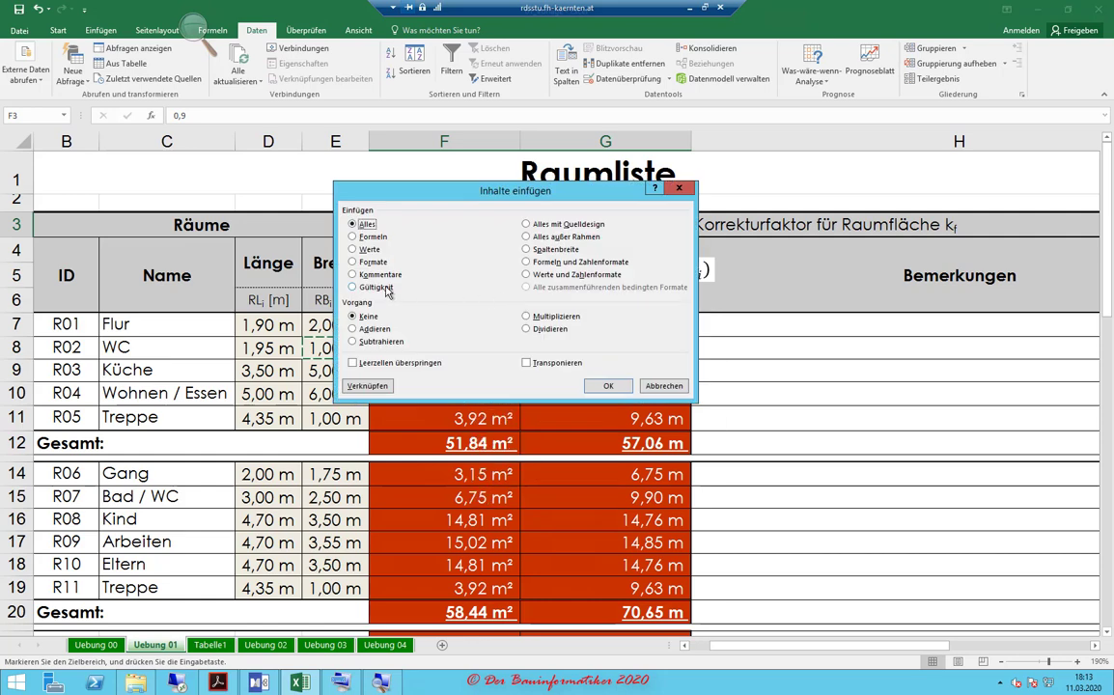
- Paste only the validation rule onto F3 and check its decimal-greater-than-0 criteria
{"action": "left_click", "coordinate": [376, 287]}
{"action": "left_click", "coordinate": [609, 386]}
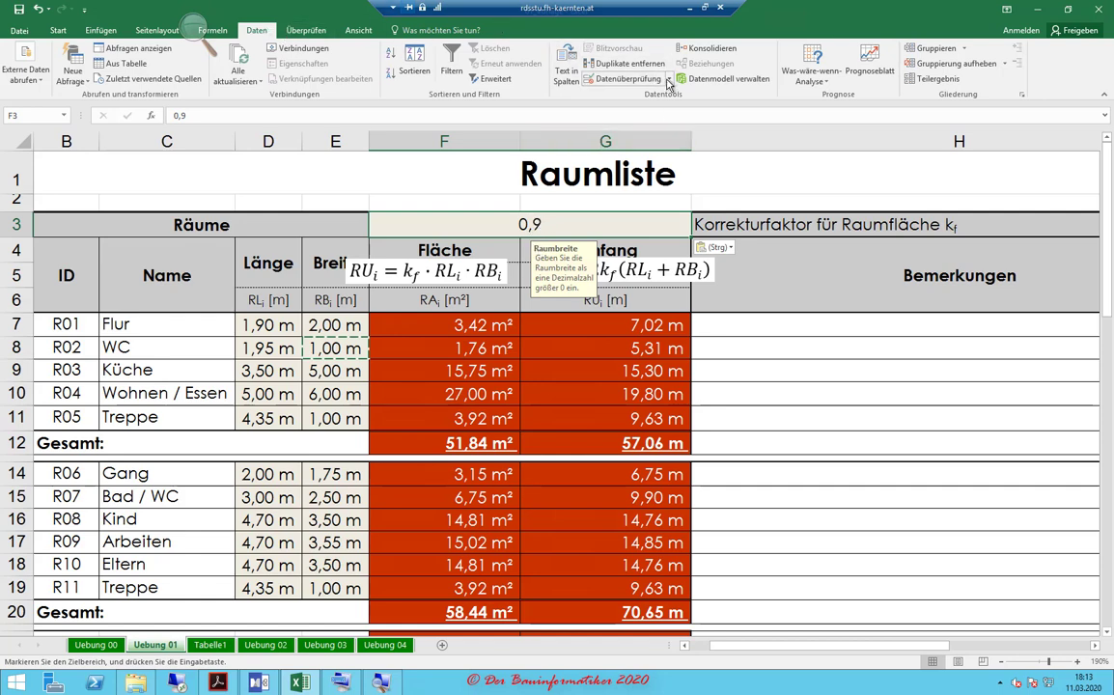
{"action": "left_click", "coordinate": [604, 78]}
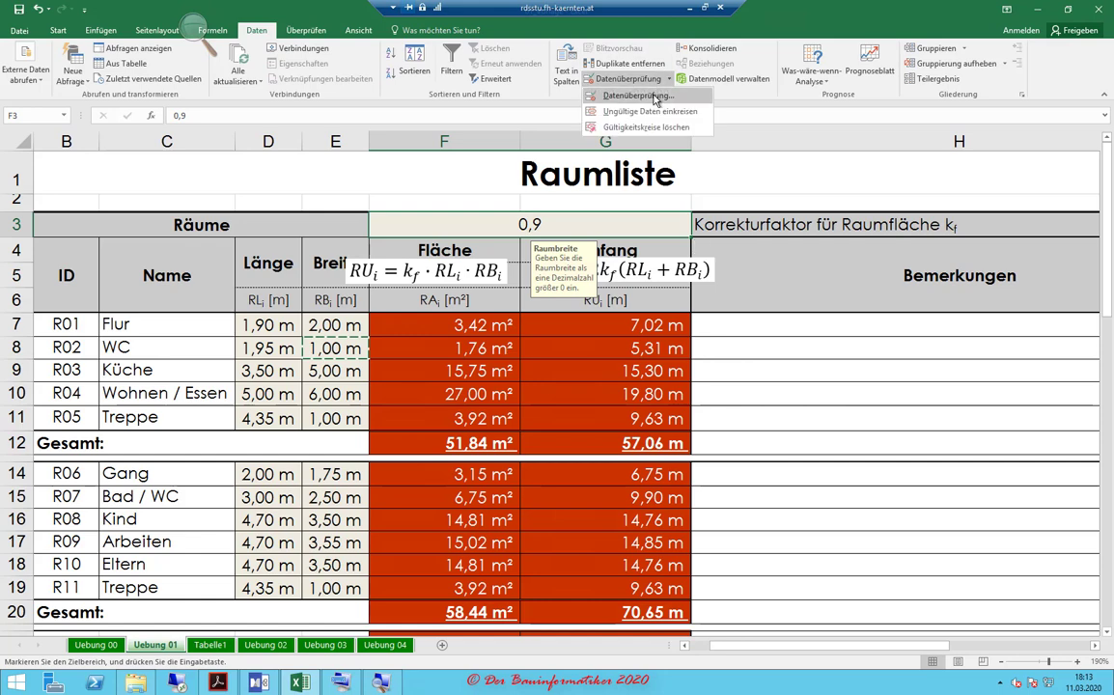
{"action": "left_click", "coordinate": [656, 98]}
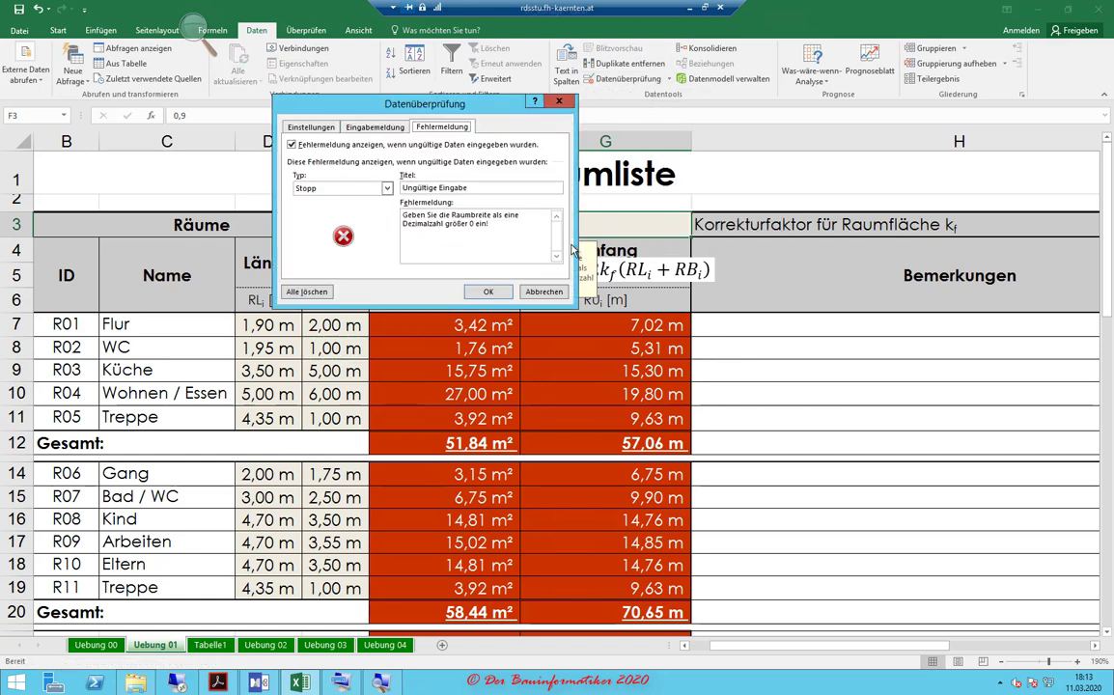
{"action": "left_click", "coordinate": [294, 127]}
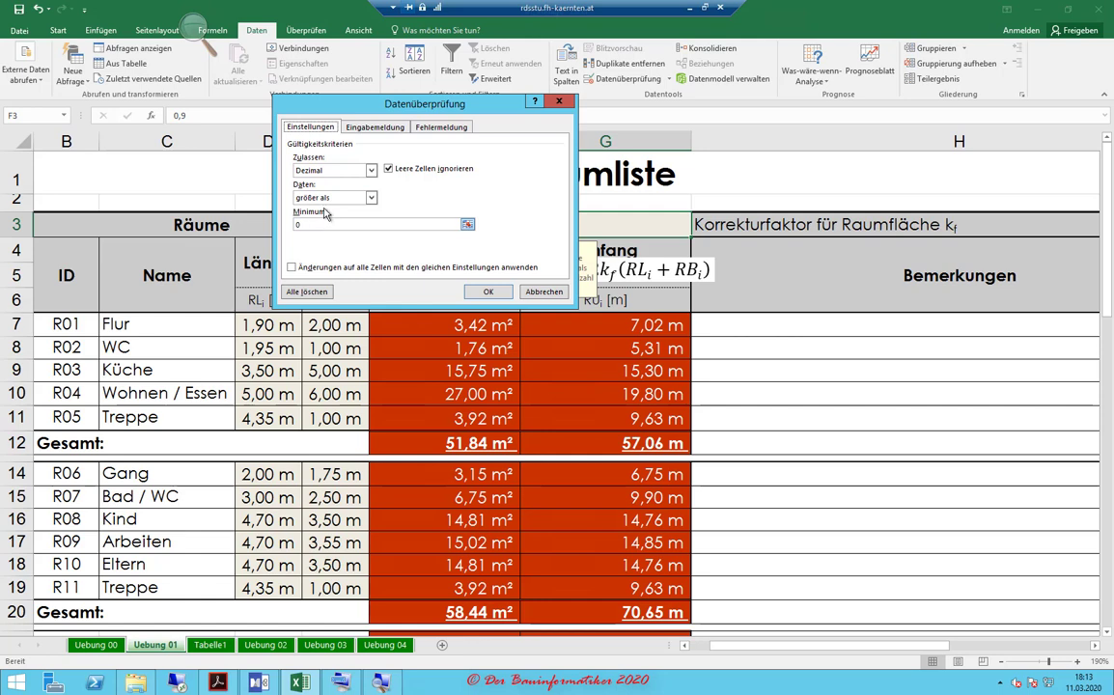
- Change Raumbreite to Korrekturfaktor in the input message title, text and error alert, then apply
{"action": "left_click", "coordinate": [378, 129]}
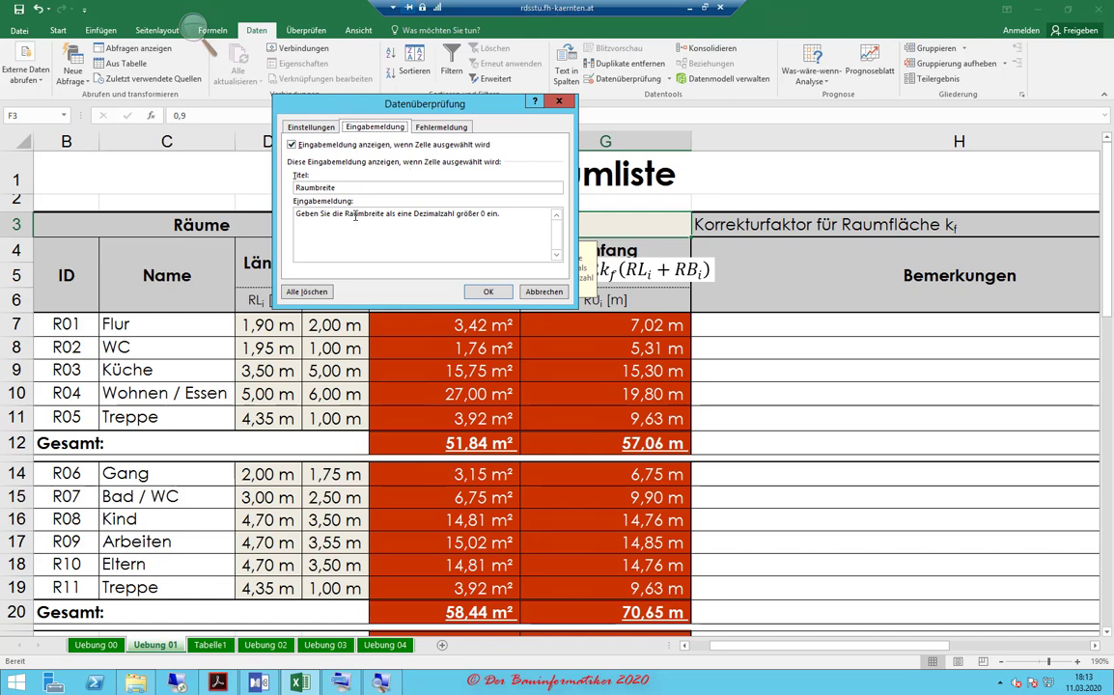
{"action": "double_click", "coordinate": [319, 189]}
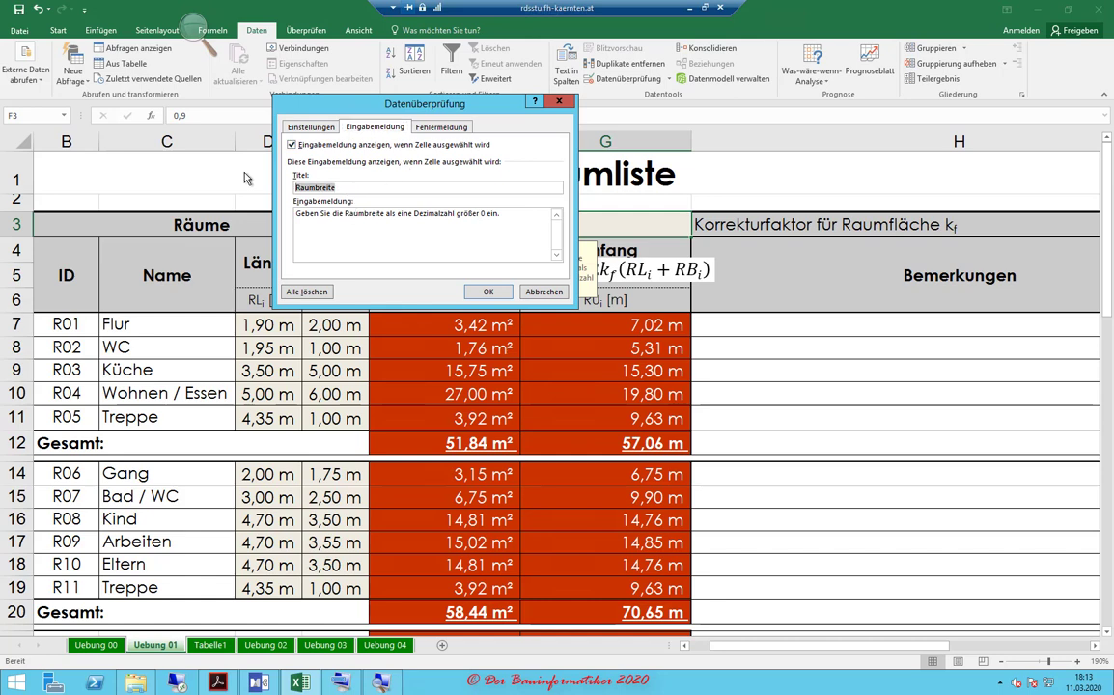
{"action": "type", "text": "kturfa"}
{"action": "type", "text": "ktor"}
{"action": "double_click", "coordinate": [329, 189]}
{"action": "key", "text": "ctrl+c"}
{"action": "double_click", "coordinate": [363, 213]}
{"action": "key", "text": "ctrl+v"}
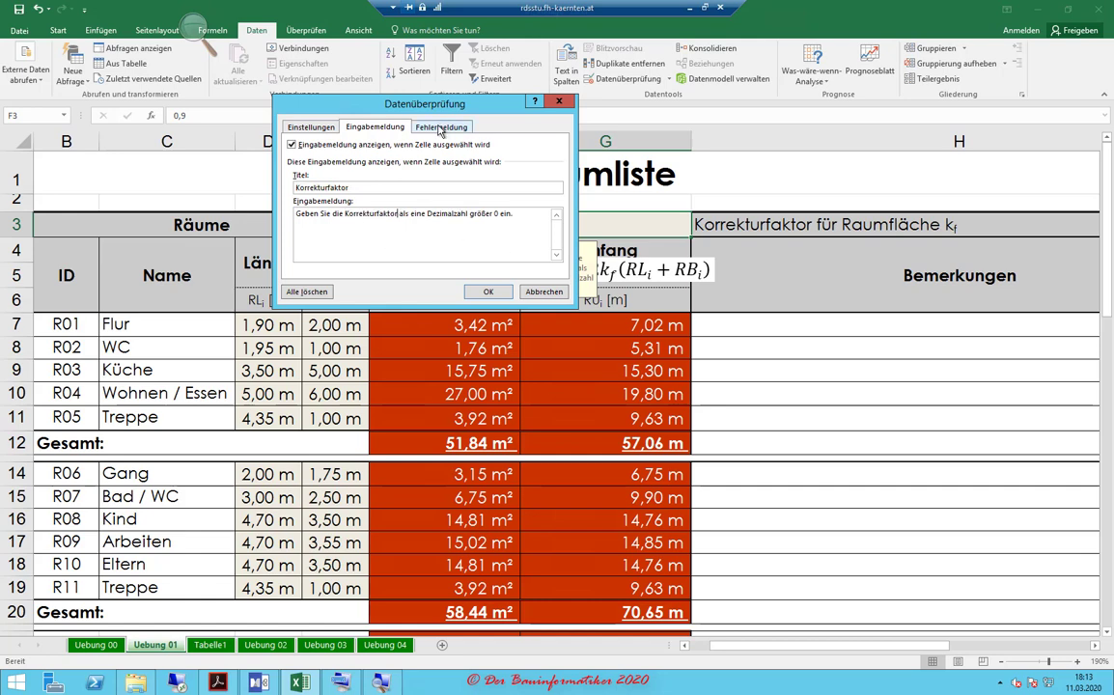
{"action": "left_click", "coordinate": [436, 127]}
{"action": "double_click", "coordinate": [459, 215]}
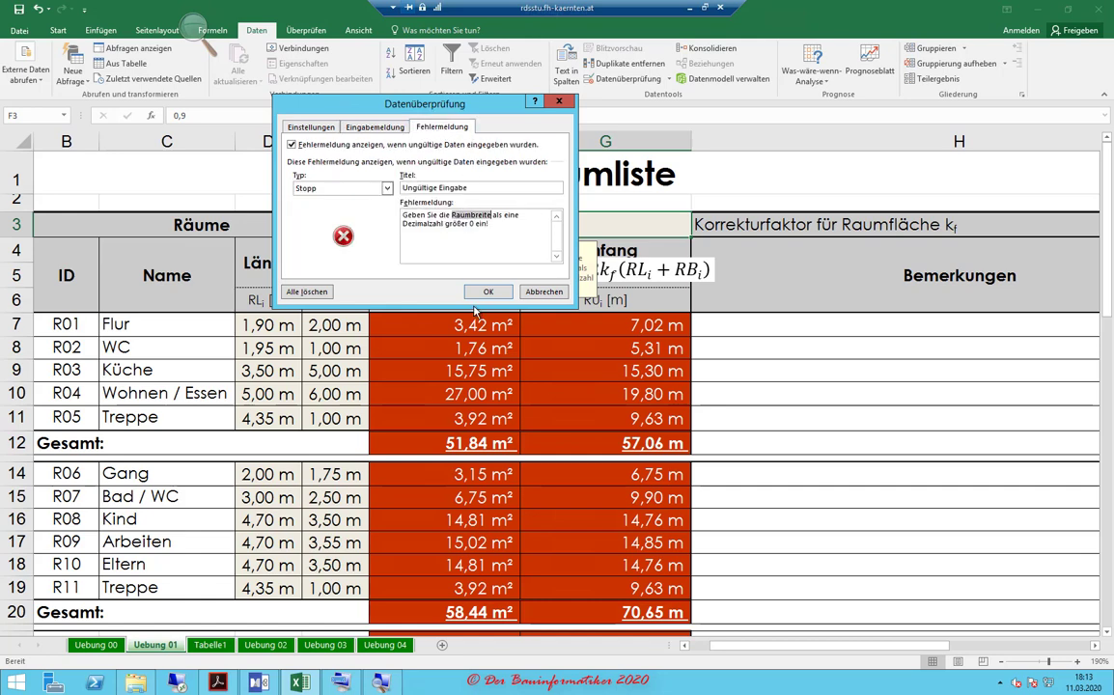
{"action": "key", "text": "ctrl+v"}
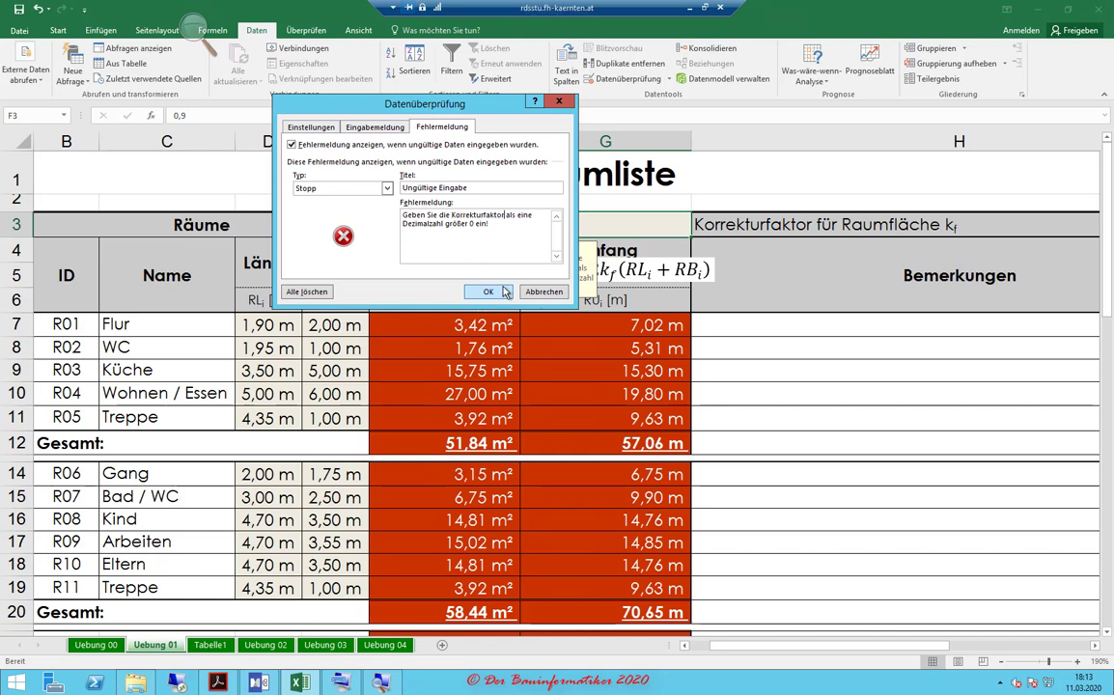
{"action": "left_click", "coordinate": [489, 292]}
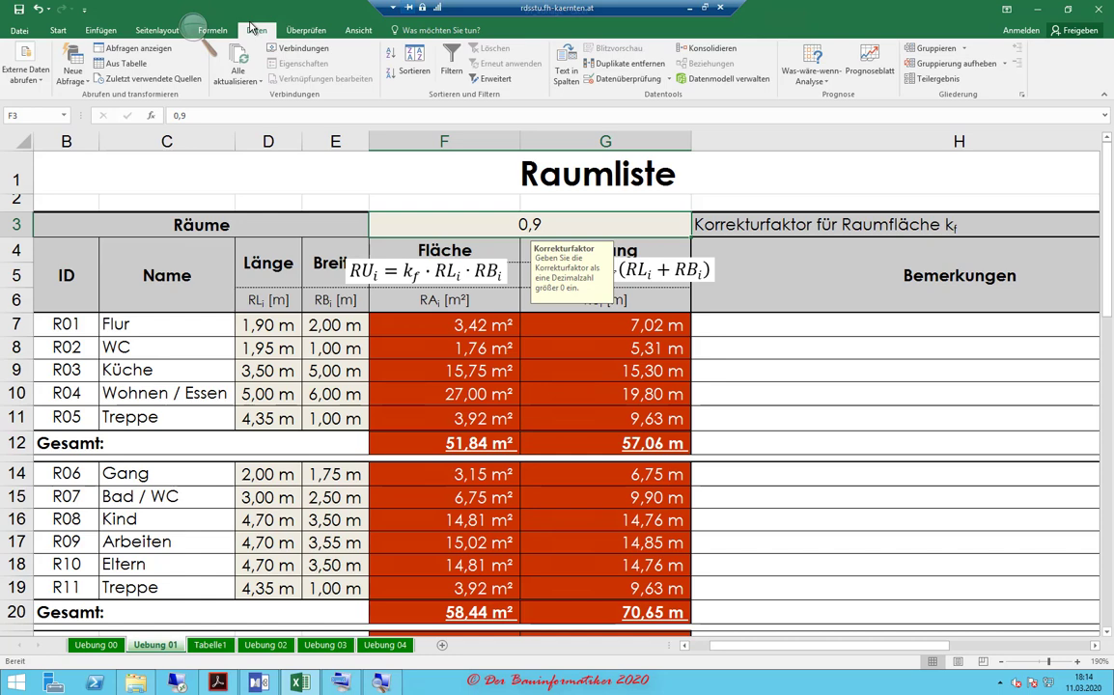
- Look through sheets Uebung 02–04, then return to Uebung 01 and bring up Protect Sheet
{"action": "left_click", "coordinate": [317, 31]}
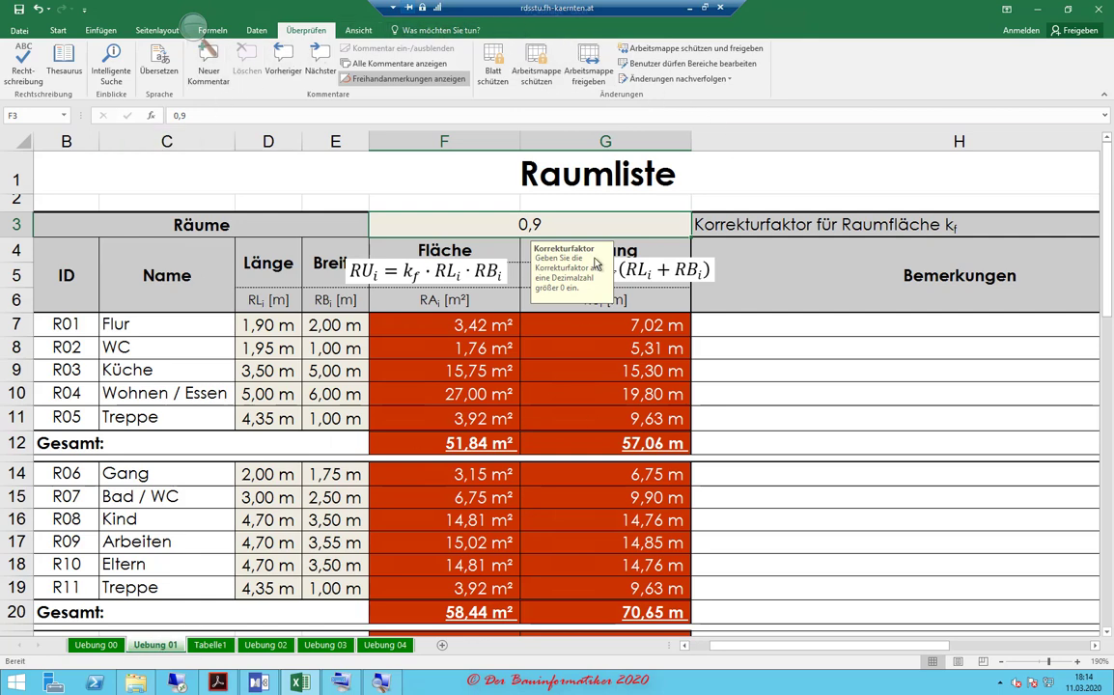
{"action": "left_click", "coordinate": [210, 645]}
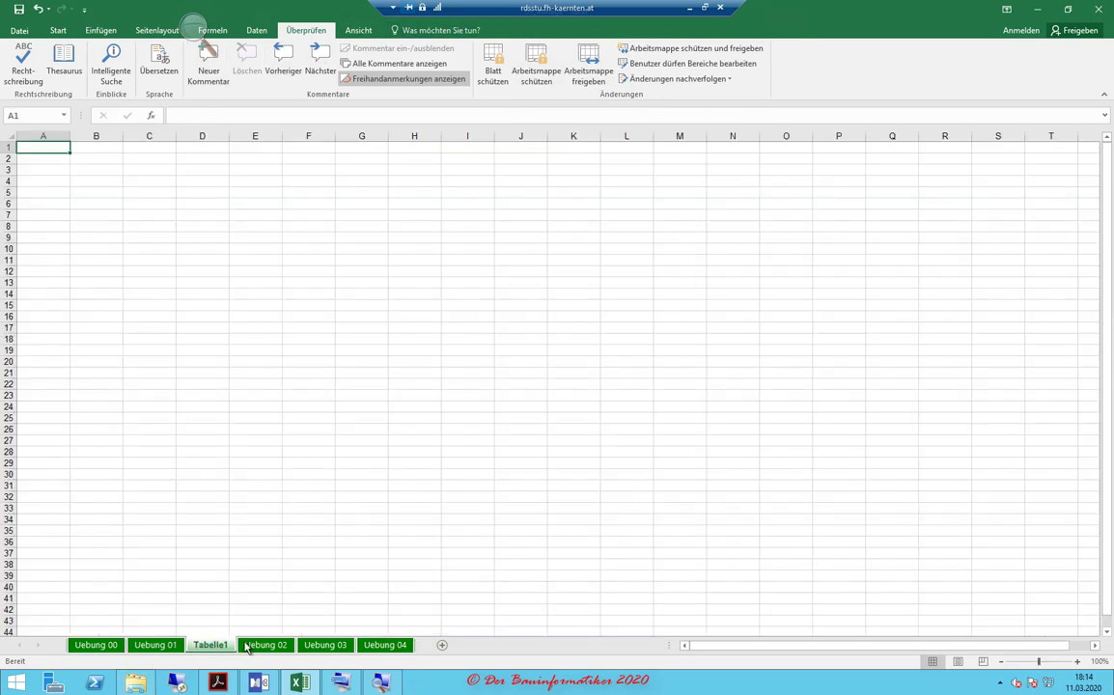
{"action": "left_click", "coordinate": [262, 645]}
{"action": "key", "text": "ctrl+Page_Down"}
{"action": "key", "text": "ctrl+Page_Down"}
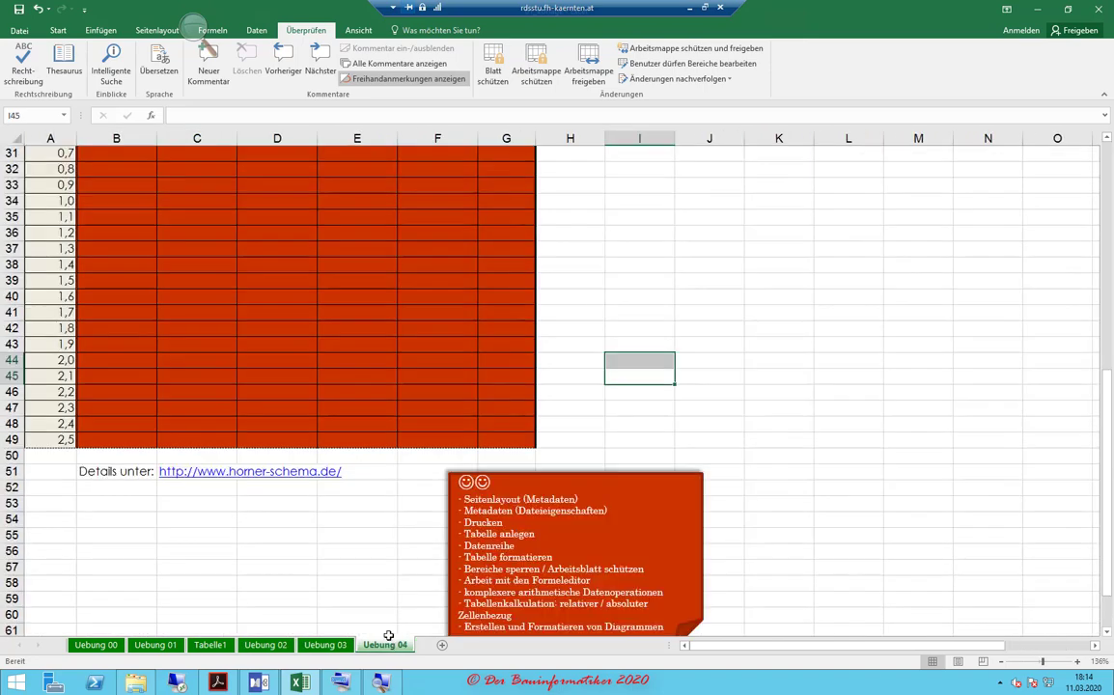
{"action": "left_click", "coordinate": [166, 647]}
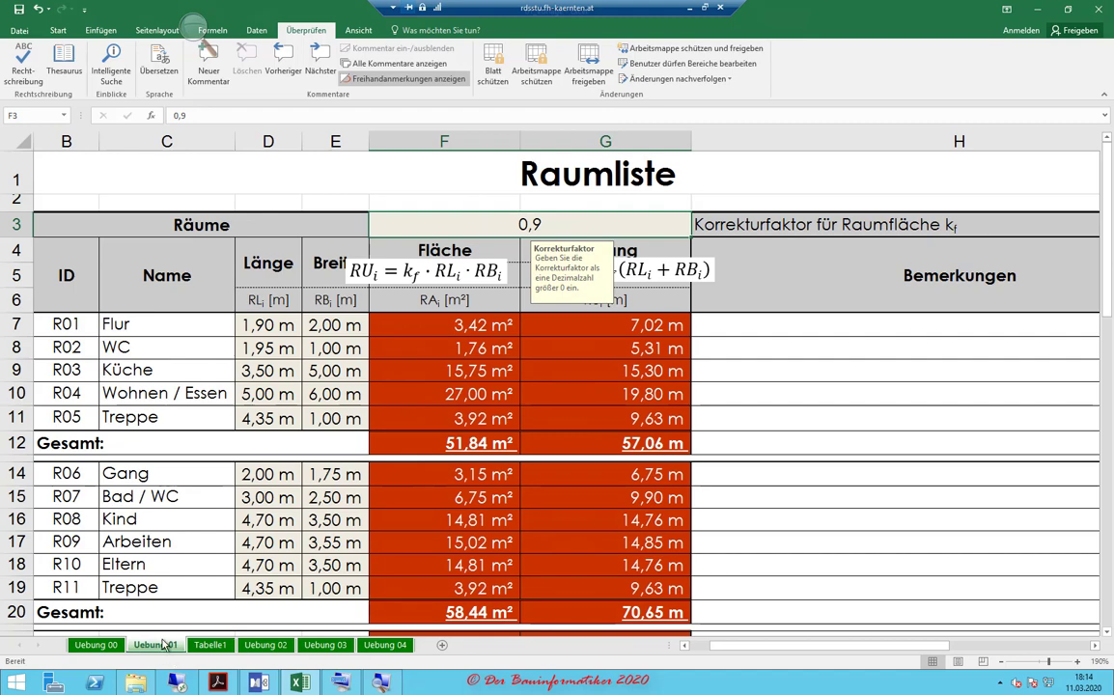
{"action": "left_click", "coordinate": [210, 645]}
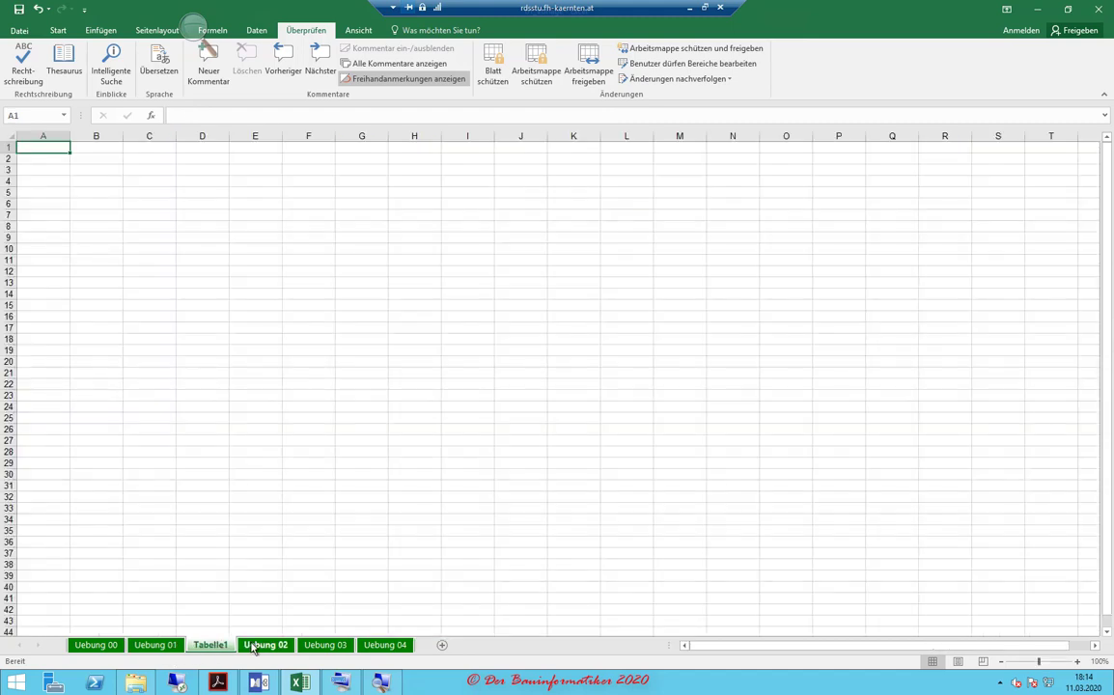
{"action": "left_click", "coordinate": [264, 645]}
{"action": "left_click", "coordinate": [326, 647]}
{"action": "left_click", "coordinate": [386, 645]}
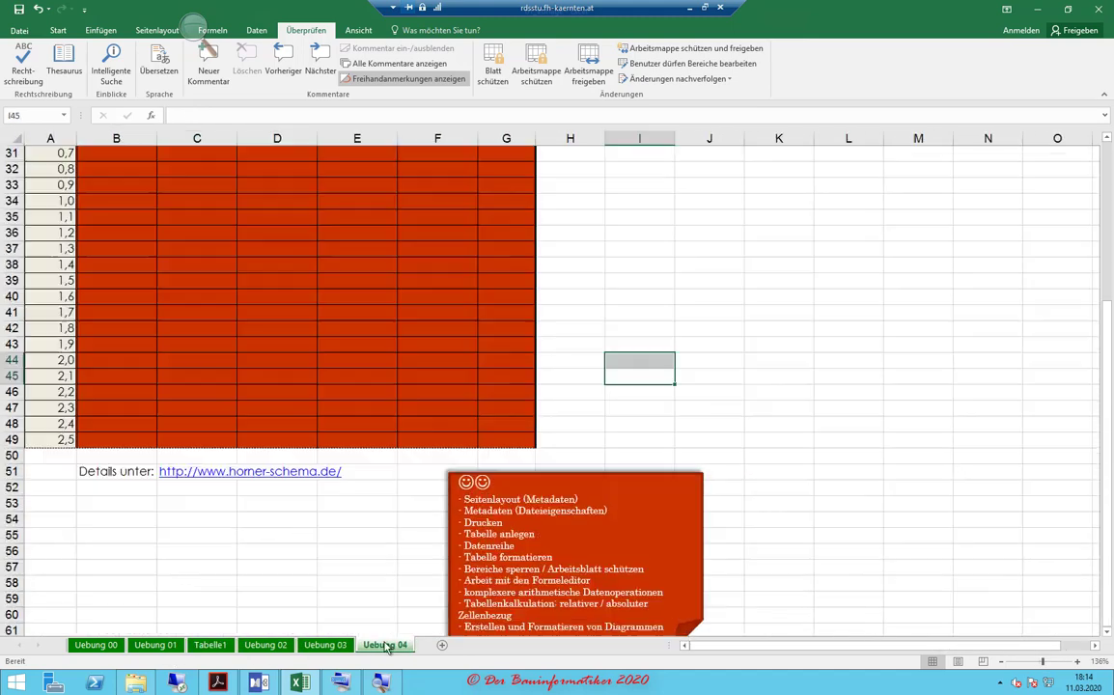
{"action": "left_click", "coordinate": [155, 645]}
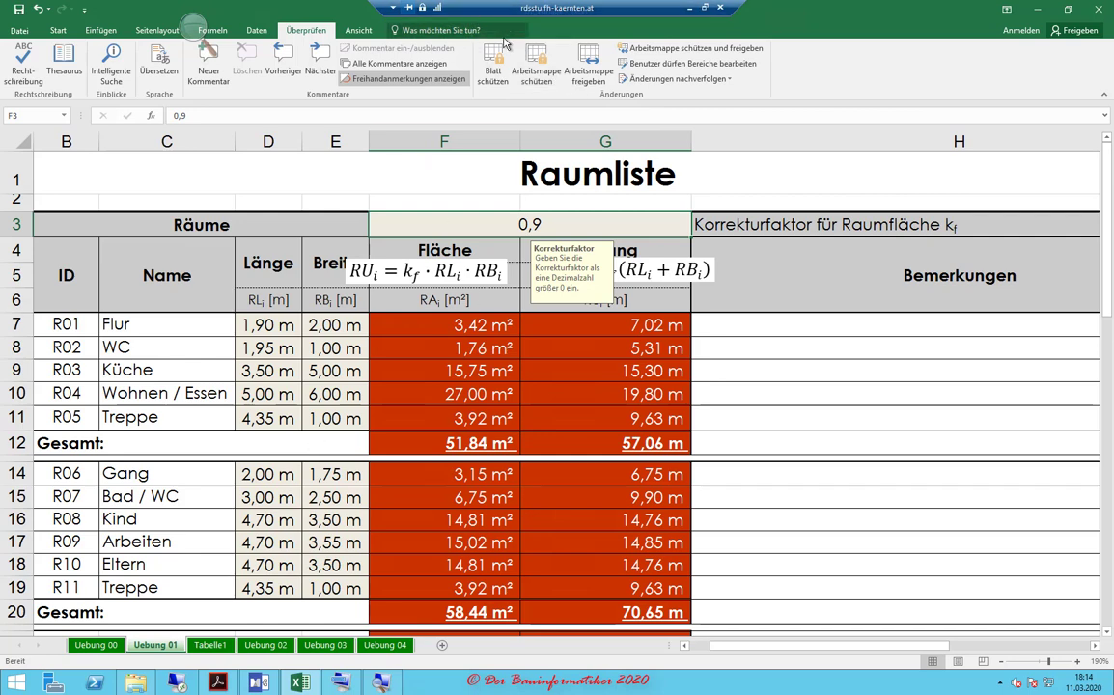
{"action": "left_click", "coordinate": [500, 70]}
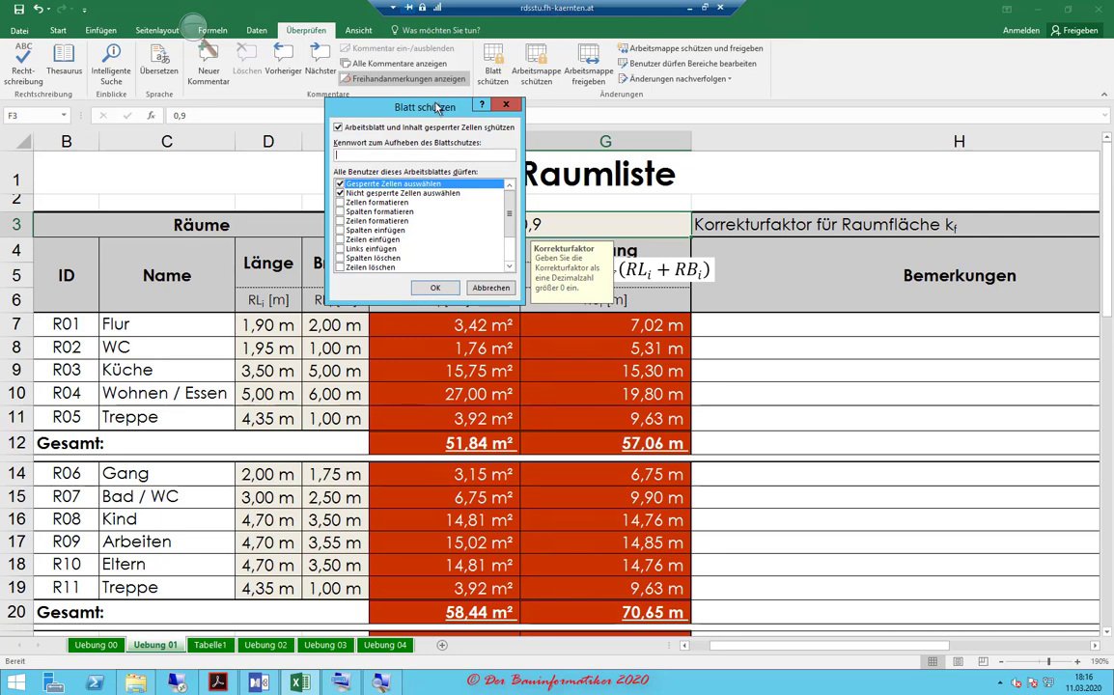
- Protect Raumliste without a password, allowing selection of locked and unlocked cells only
{"action": "left_click_drag", "start_coordinate": [437, 107], "coordinate": [501, 143]}
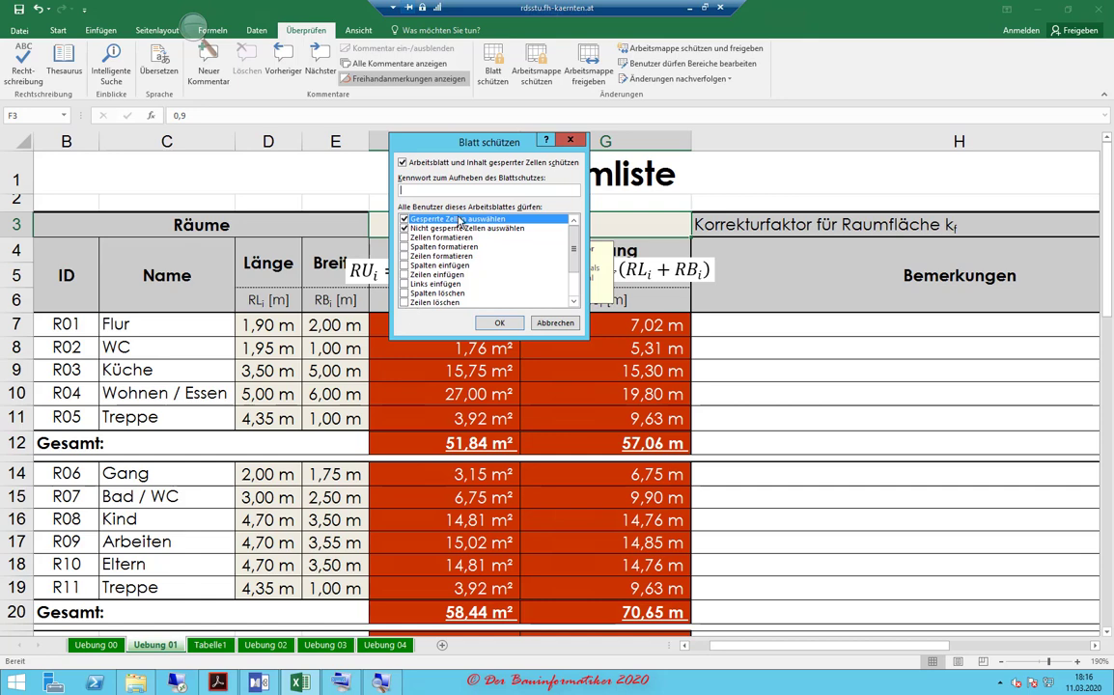
{"action": "scroll", "coordinate": [573, 280], "scroll_direction": "down", "scroll_amount": 2}
{"action": "scroll", "coordinate": [572, 280], "scroll_direction": "up", "scroll_amount": 2}
{"action": "left_click", "coordinate": [498, 324]}
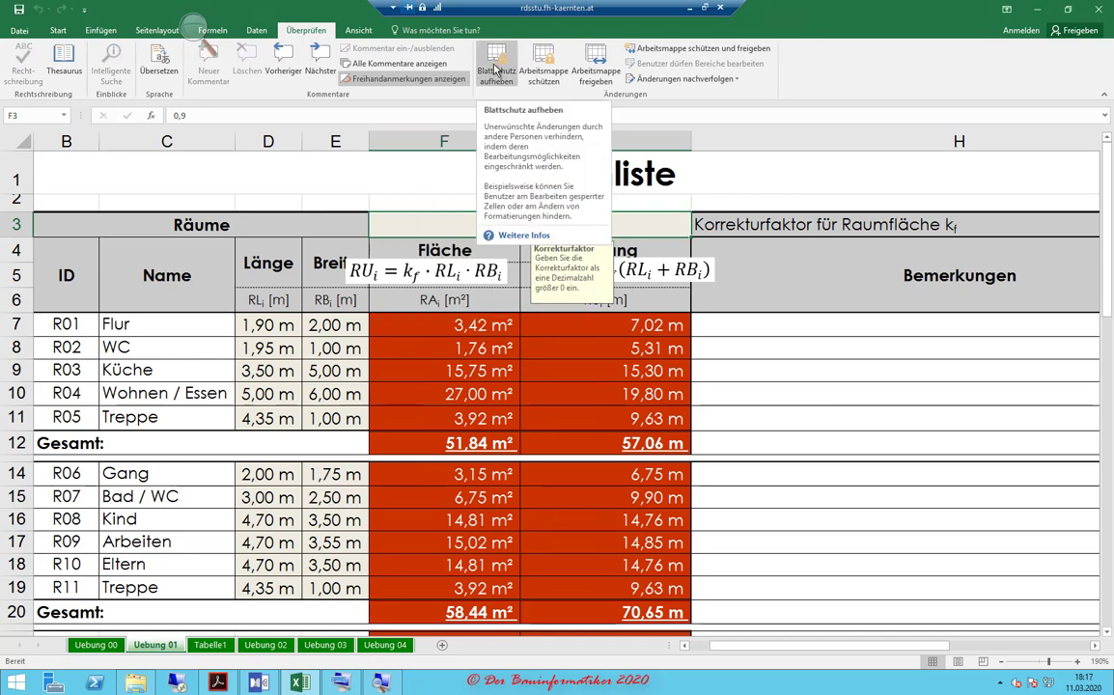
- Try editing locked cells C2, F9, G9 and G11, dismissing each protected-sheet warning
{"action": "left_click", "coordinate": [263, 326]}
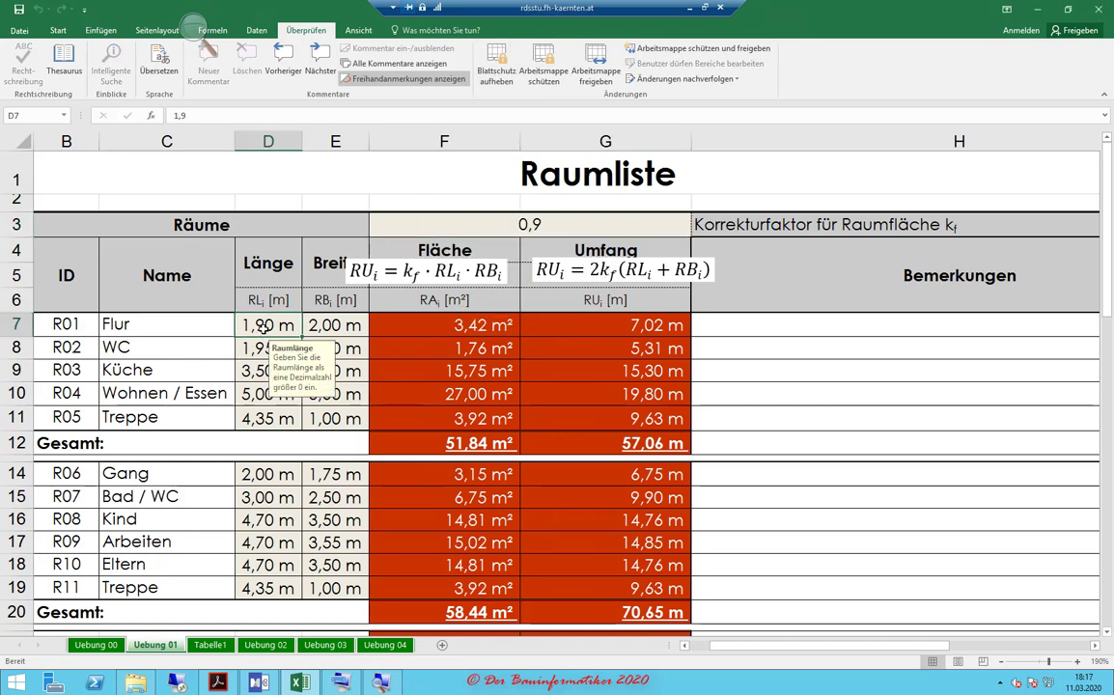
{"action": "left_click", "coordinate": [210, 201]}
{"action": "double_click", "coordinate": [210, 201]}
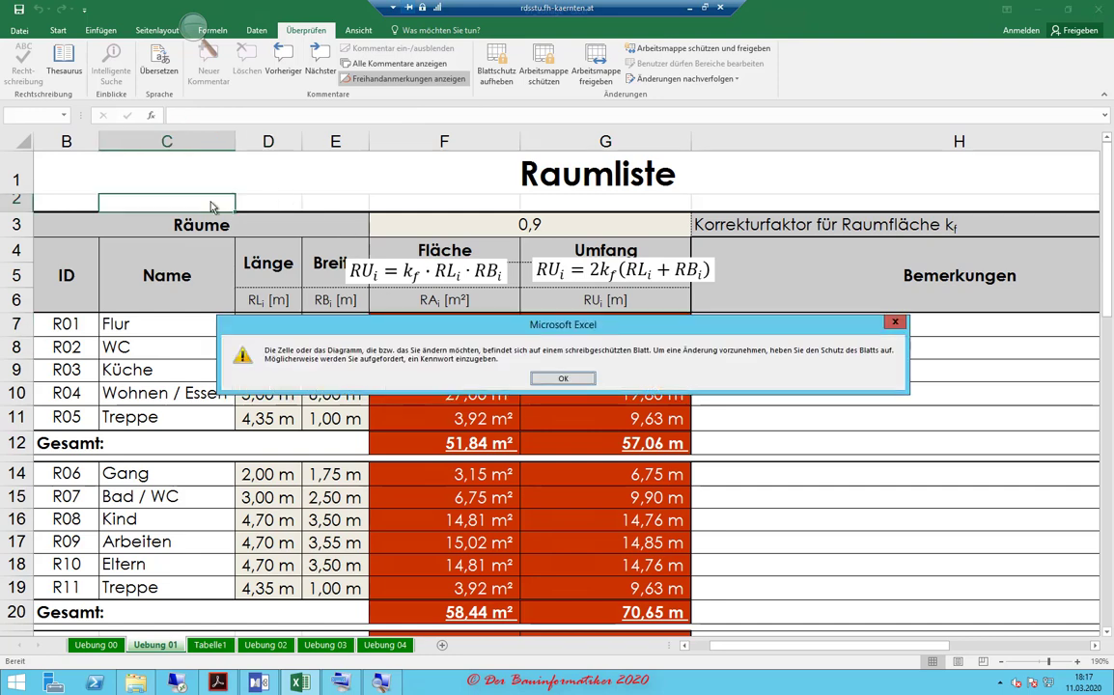
{"action": "left_click", "coordinate": [559, 381]}
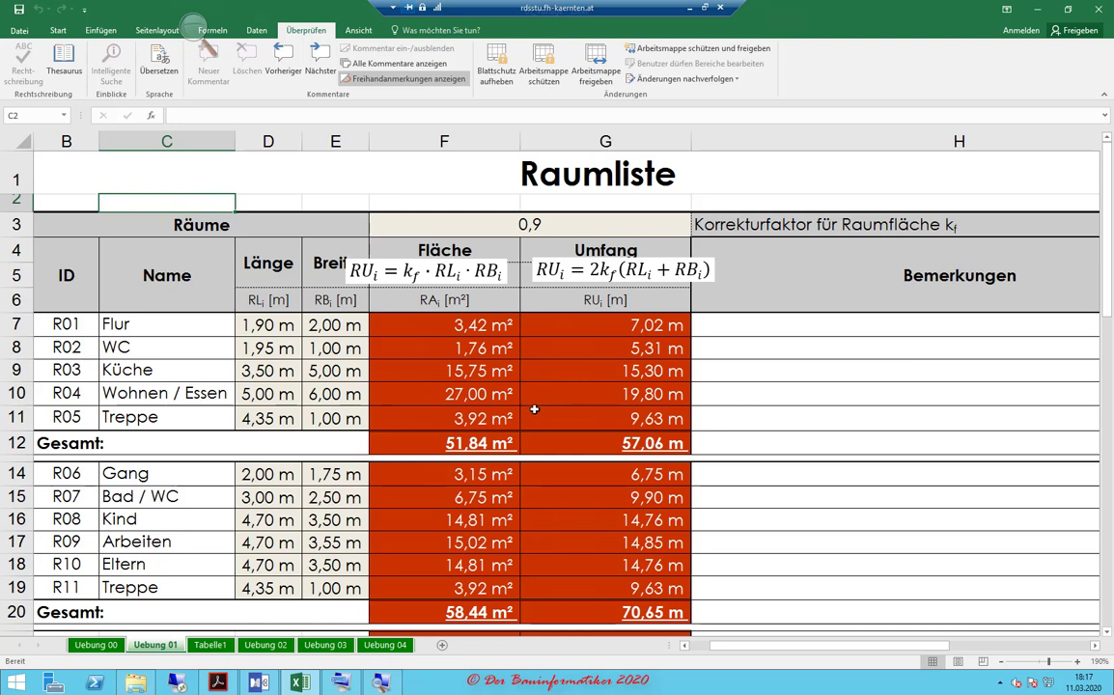
{"action": "left_click", "coordinate": [483, 371]}
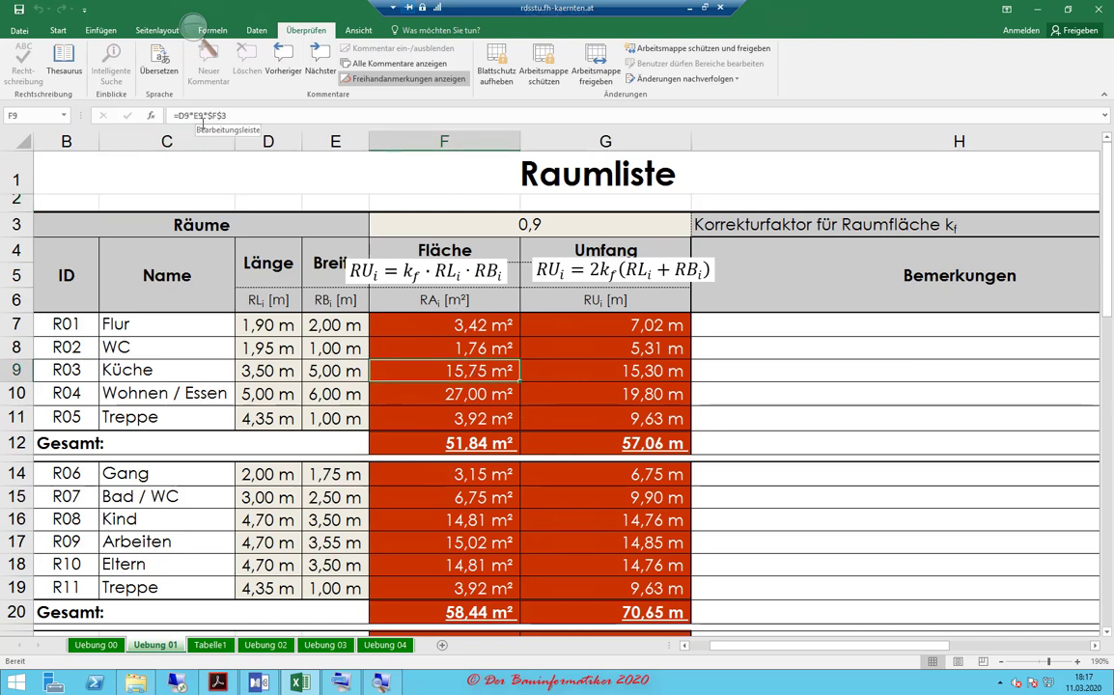
{"action": "double_click", "coordinate": [473, 372]}
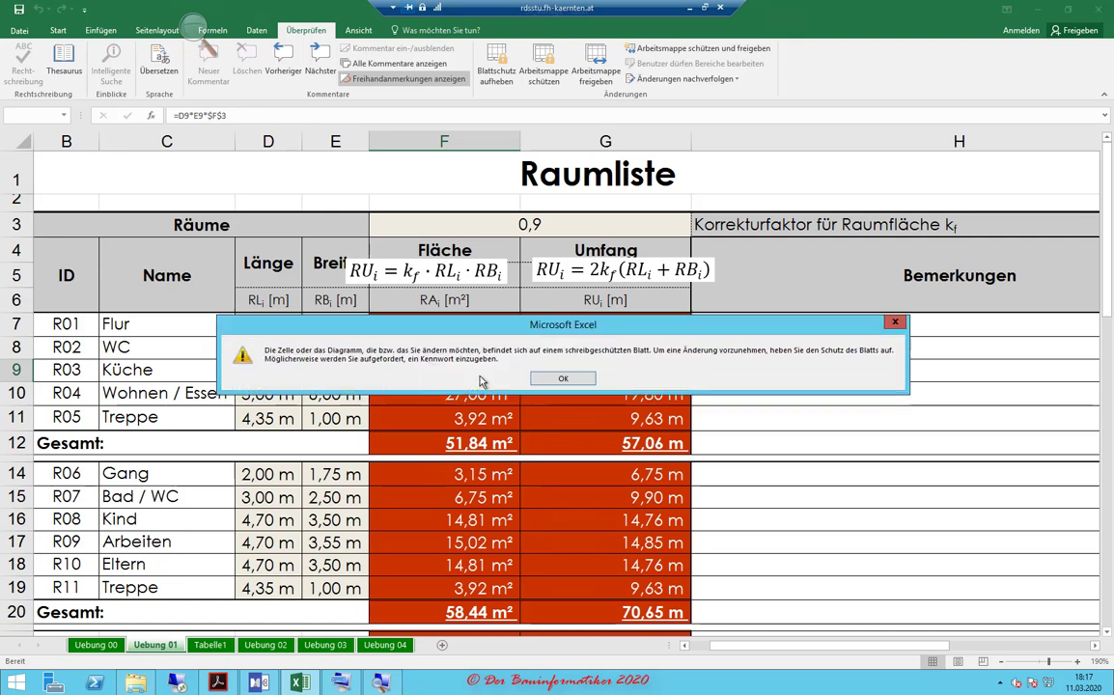
{"action": "left_click", "coordinate": [563, 380]}
{"action": "left_click", "coordinate": [573, 362]}
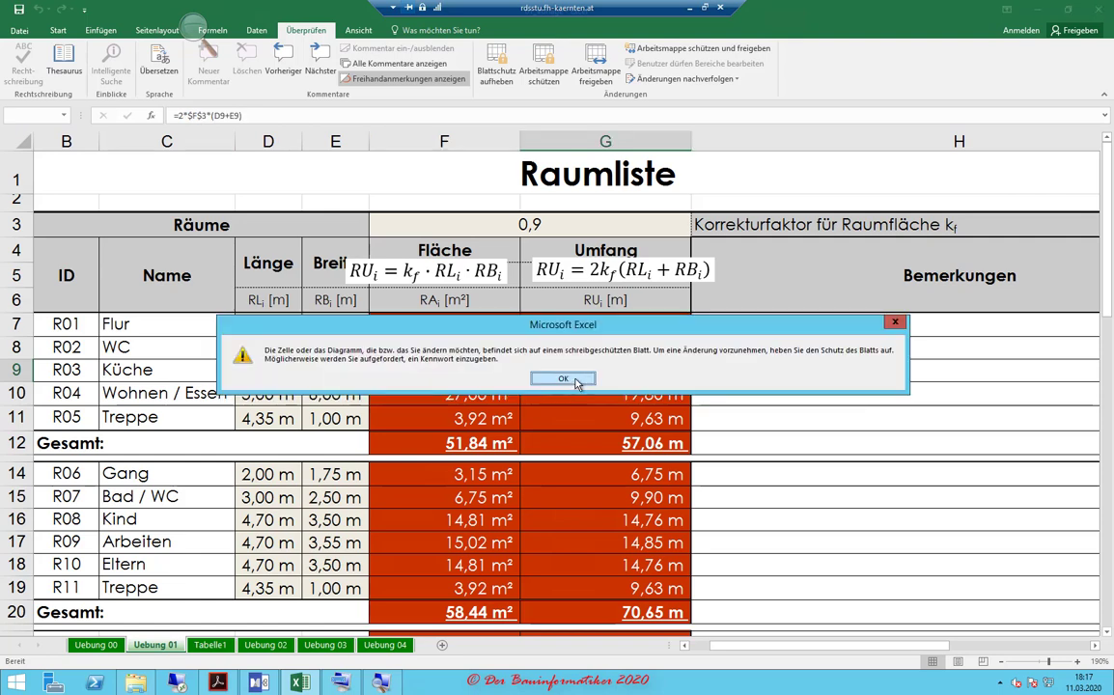
{"action": "left_click", "coordinate": [563, 378]}
{"action": "left_click", "coordinate": [577, 419]}
{"action": "double_click", "coordinate": [577, 422]}
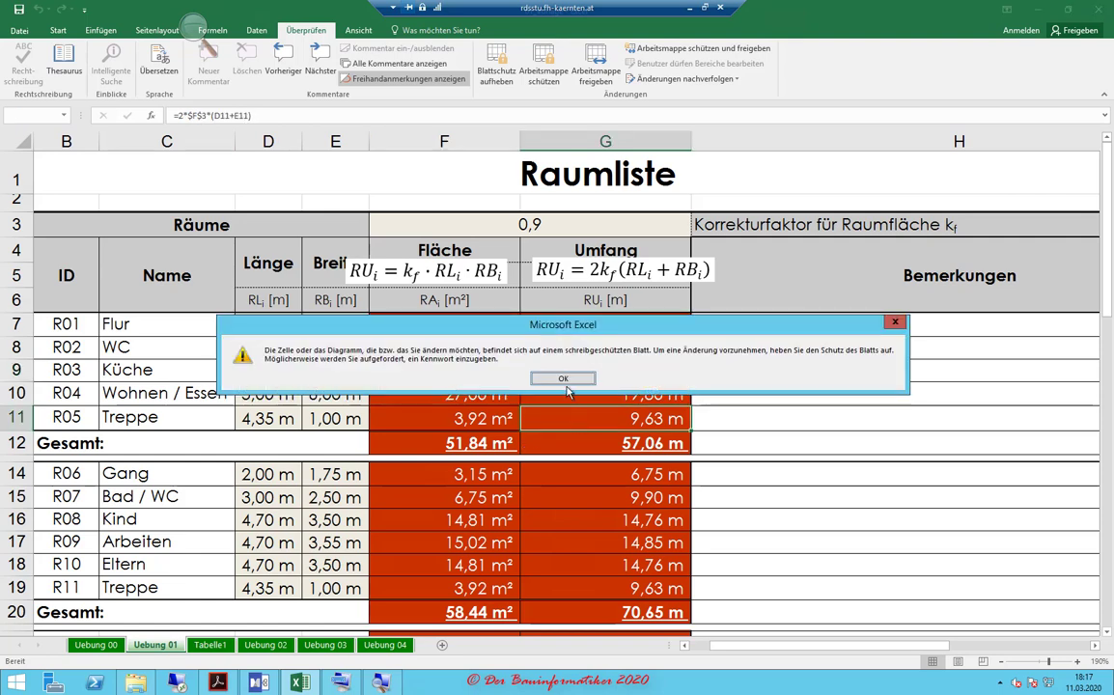
{"action": "left_click", "coordinate": [565, 382]}
- Enter non-numeric text 'dsfgdsfg' in length cell D15 to trigger the validation error
{"action": "left_click", "coordinate": [288, 498]}
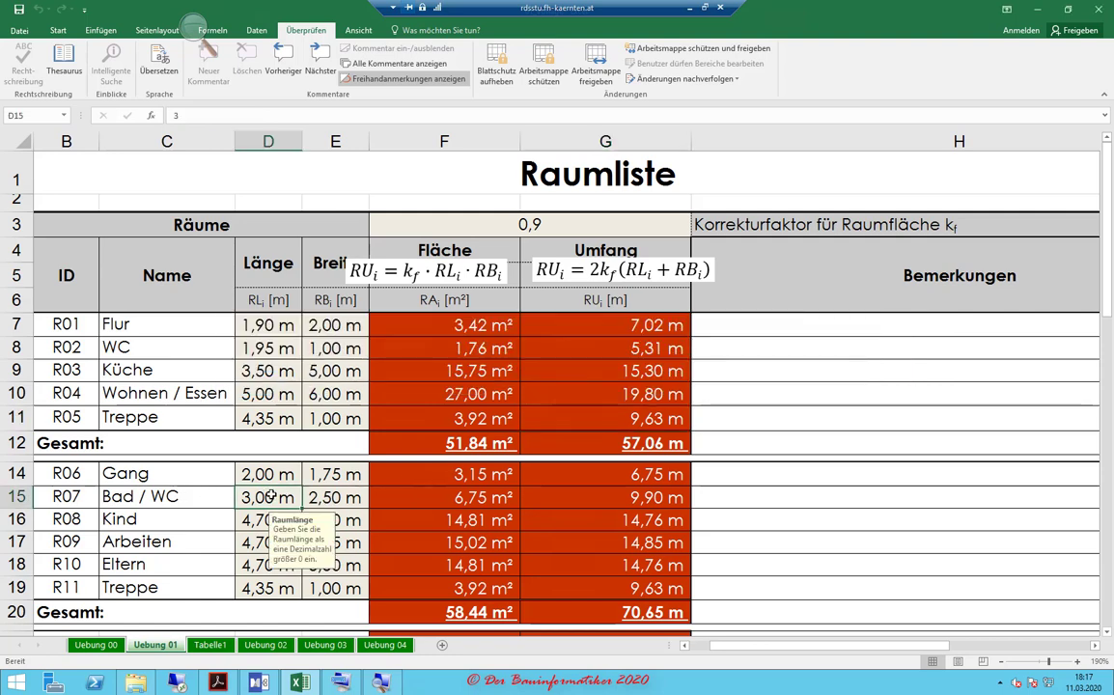
{"action": "type", "text": "dsfgdsfg"}
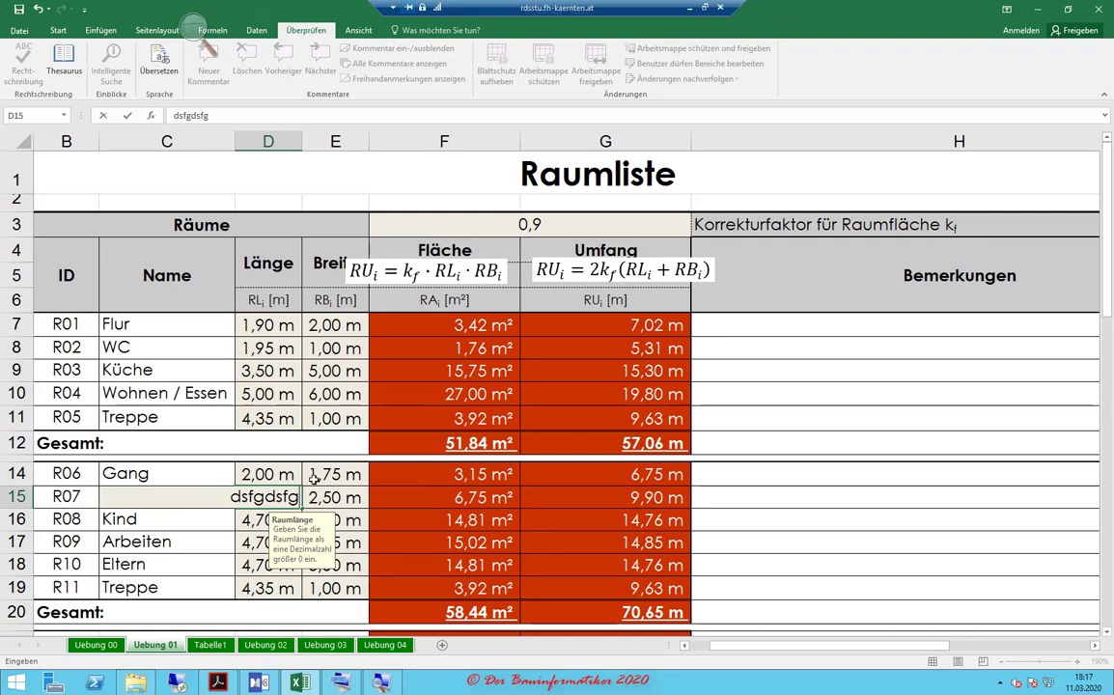
{"action": "key", "text": "Return"}
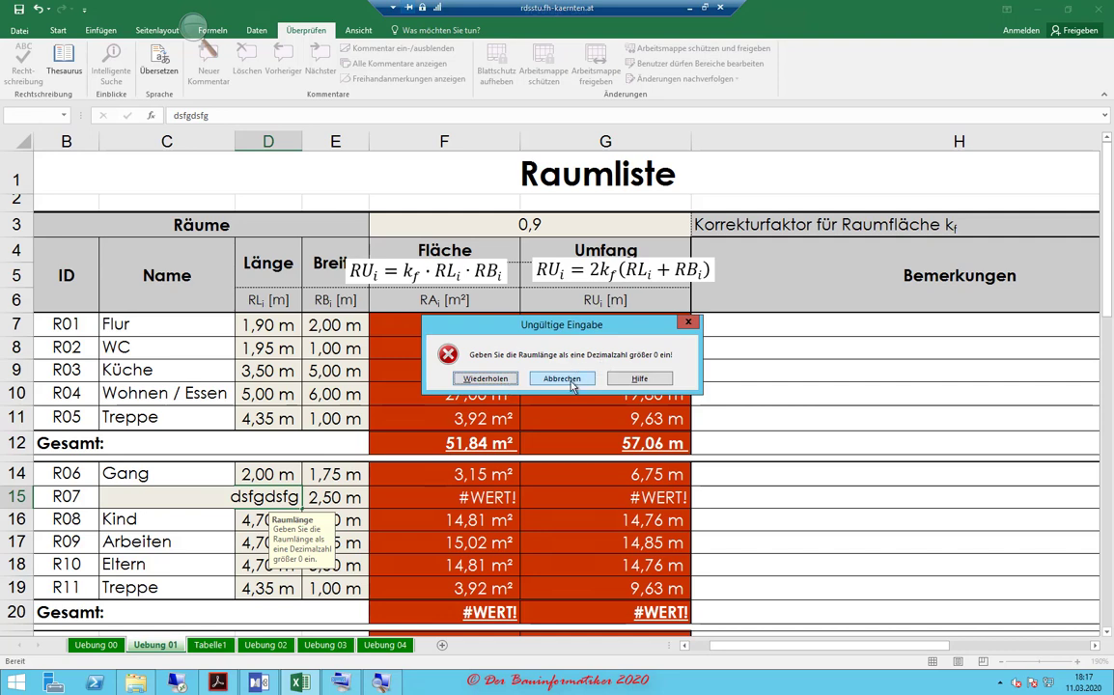
- Cancel the invalid D15 entry so R07's length returns to 3,00 m
{"action": "left_click", "coordinate": [562, 379]}
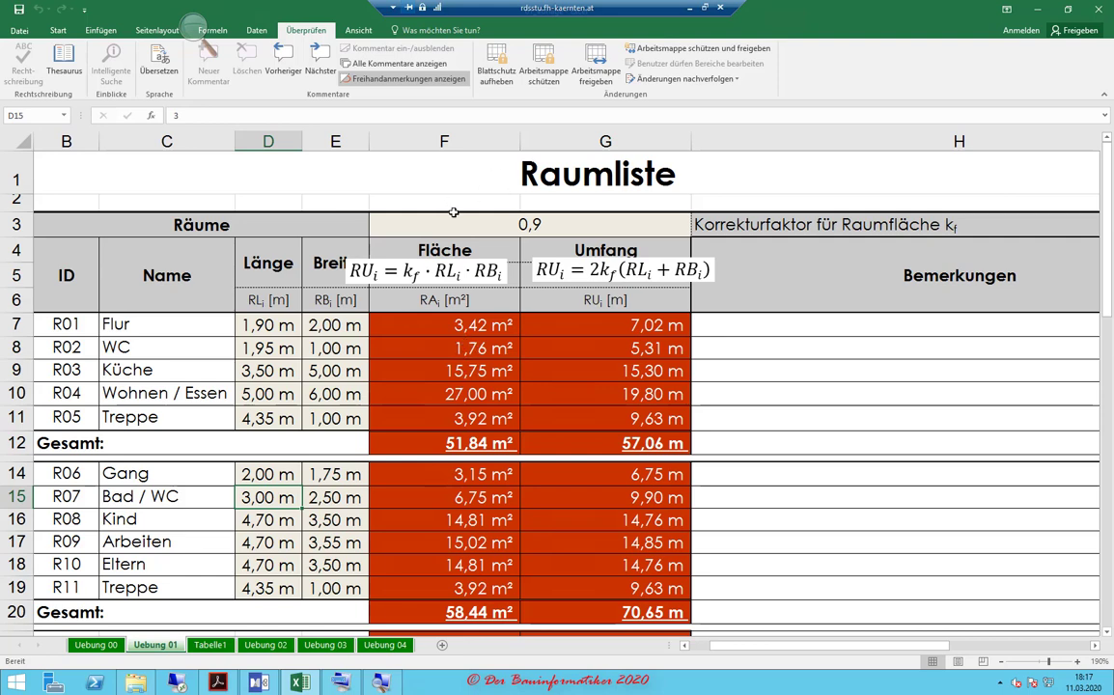
- Unprotect the sheet and inspect R02's area and perimeter formulas and R03's width hint
{"action": "left_click", "coordinate": [496, 63]}
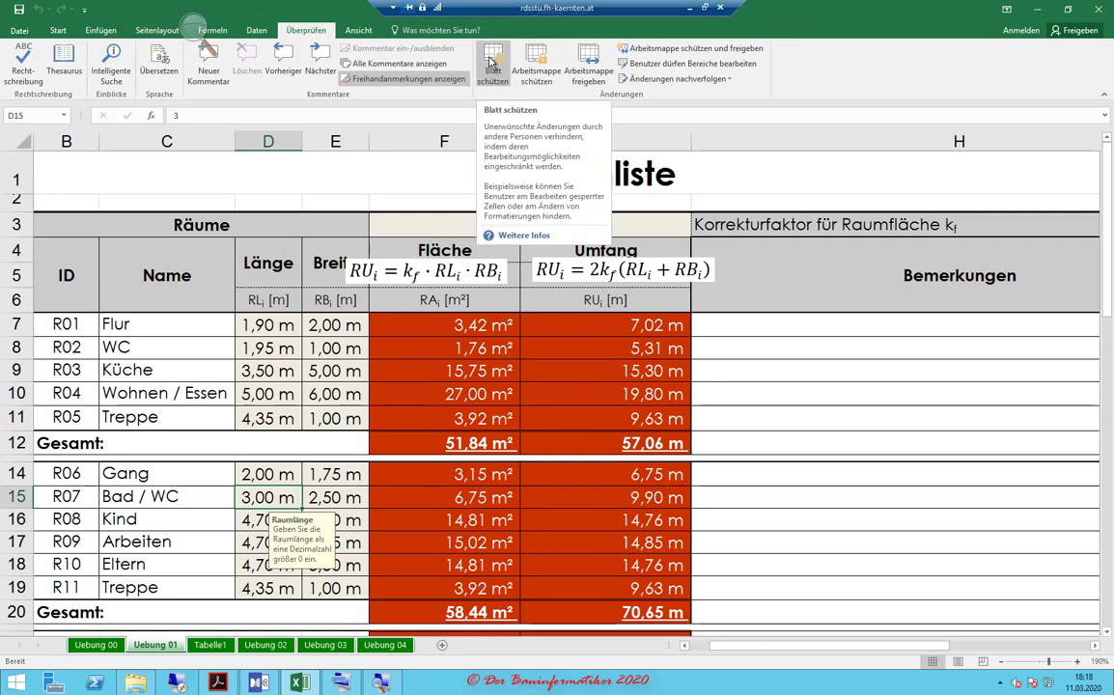
{"action": "left_click", "coordinate": [472, 347]}
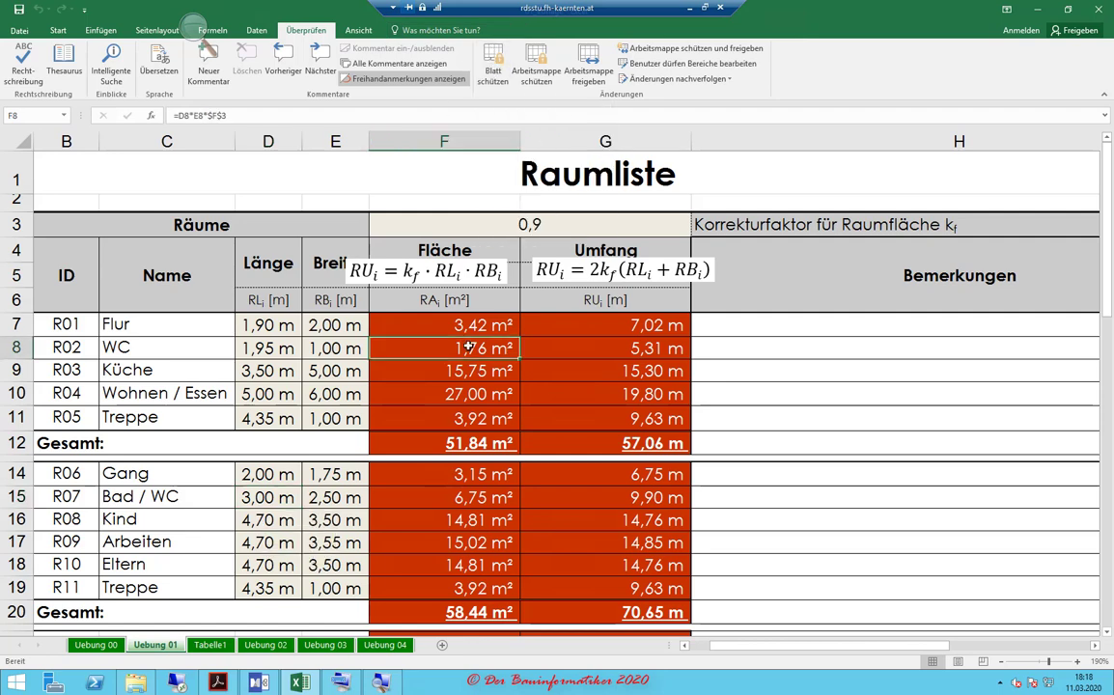
{"action": "left_click", "coordinate": [577, 350]}
{"action": "left_click", "coordinate": [425, 391]}
{"action": "left_click", "coordinate": [333, 370]}
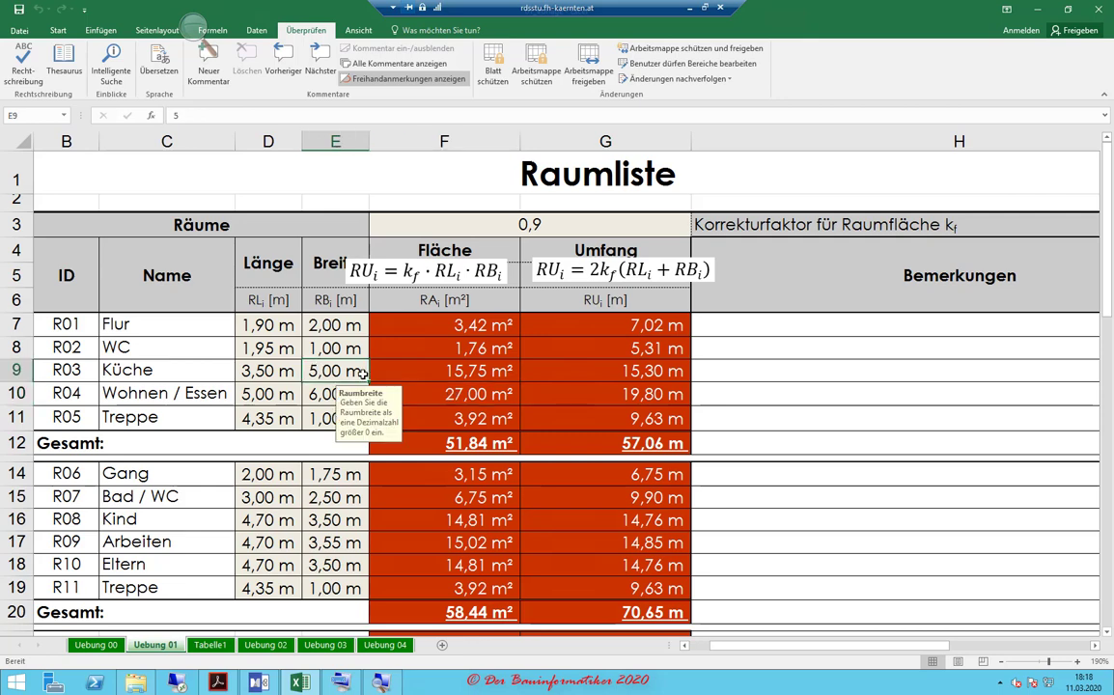
- Type test text into area cell F8 and discard it, keeping =D8*E8*$F$3
{"action": "left_click", "coordinate": [499, 348]}
{"action": "type", "text": "asdfsadf"}
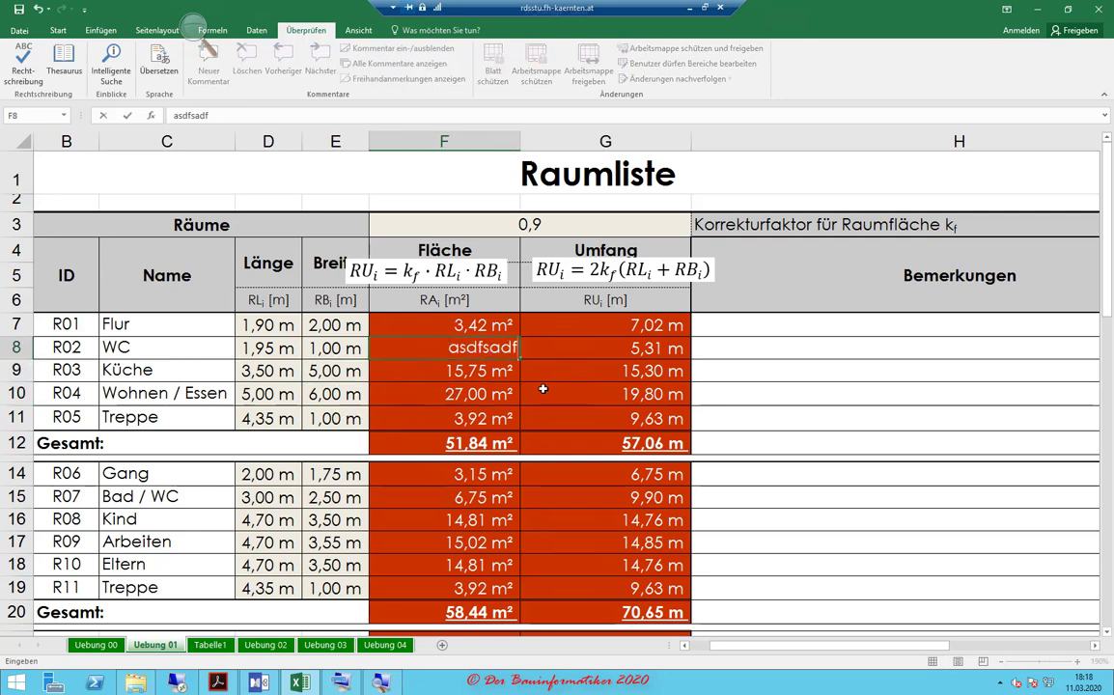
{"action": "key", "text": "Escape"}
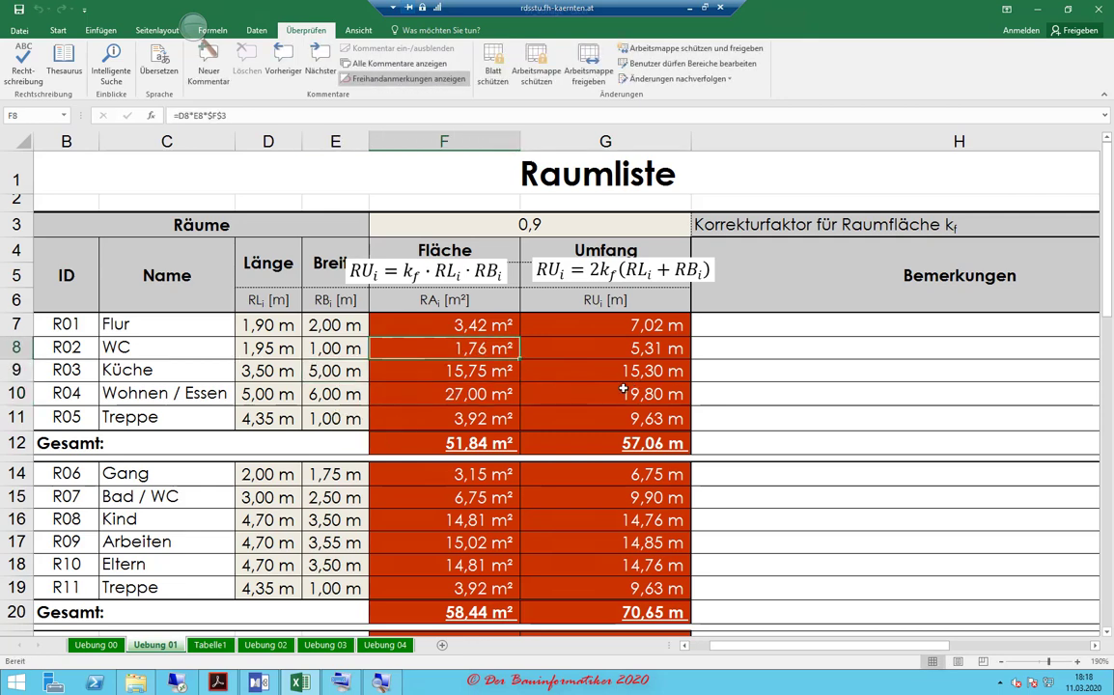
{"action": "scroll", "coordinate": [606, 387], "scroll_direction": "down", "scroll_amount": 1}
{"action": "scroll", "coordinate": [606, 386], "scroll_direction": "down", "scroll_amount": 1}
{"action": "scroll", "coordinate": [599, 390], "scroll_direction": "down", "scroll_amount": 1}
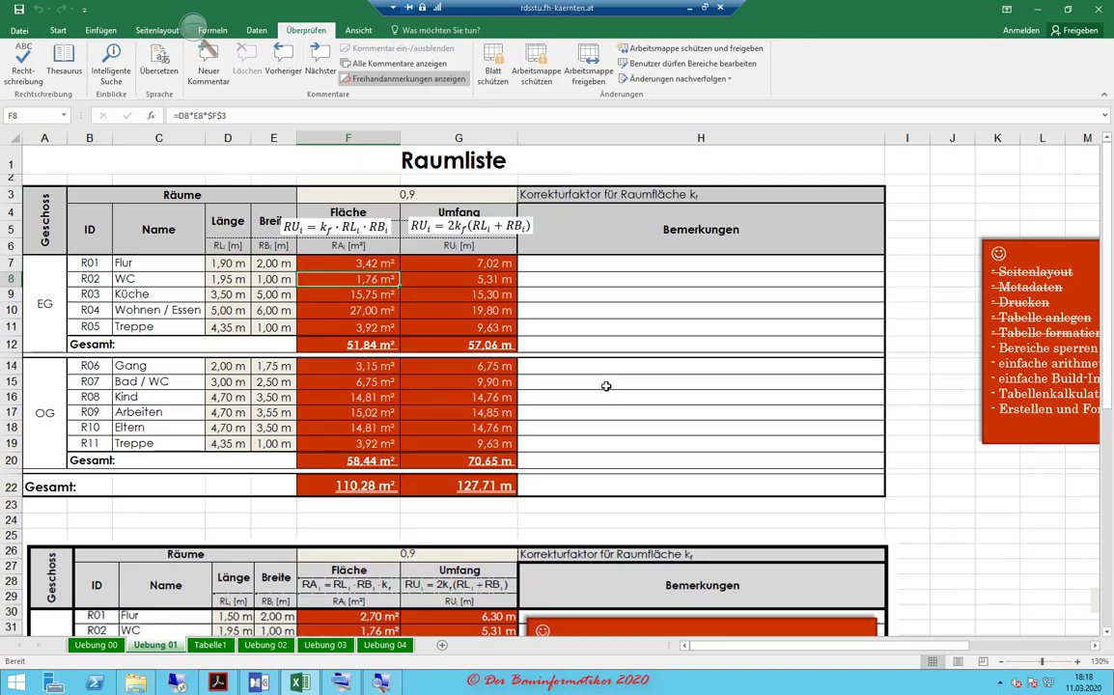
{"action": "scroll", "coordinate": [583, 398], "scroll_direction": "down", "scroll_amount": 1}
{"action": "scroll", "coordinate": [583, 398], "scroll_direction": "down", "scroll_amount": 4}
{"action": "scroll", "coordinate": [540, 415], "scroll_direction": "down", "scroll_amount": 3}
{"action": "scroll", "coordinate": [435, 444], "scroll_direction": "down", "scroll_amount": 2}
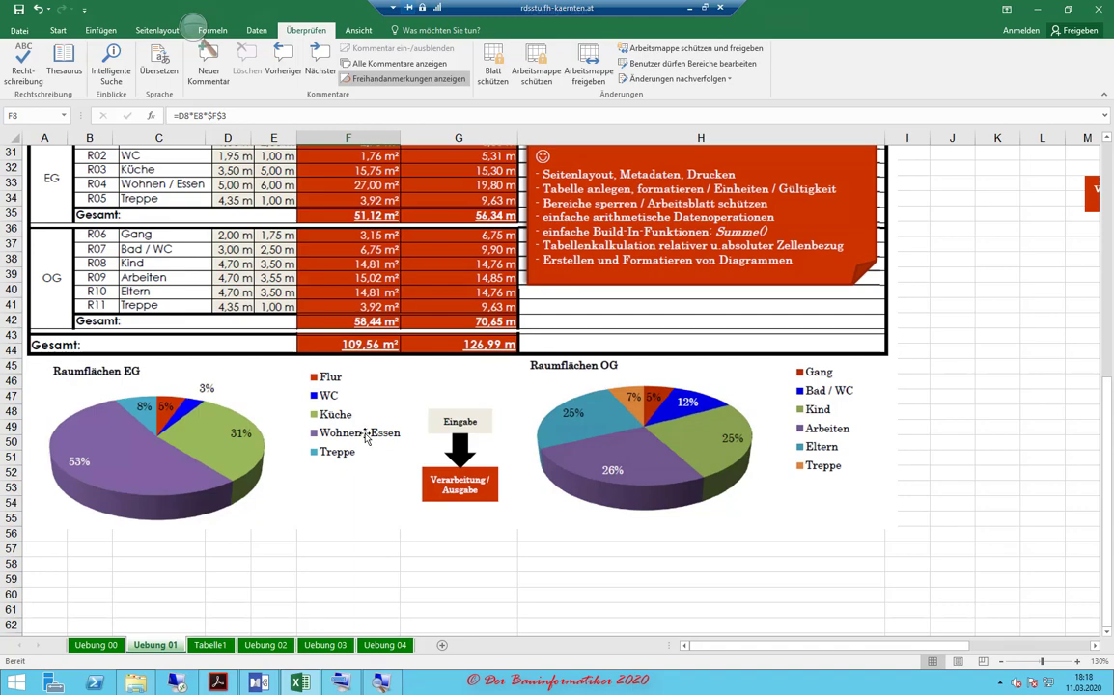
{"action": "scroll", "coordinate": [365, 437], "scroll_direction": "up", "scroll_amount": 3}
{"action": "scroll", "coordinate": [365, 438], "scroll_direction": "up", "scroll_amount": 5}
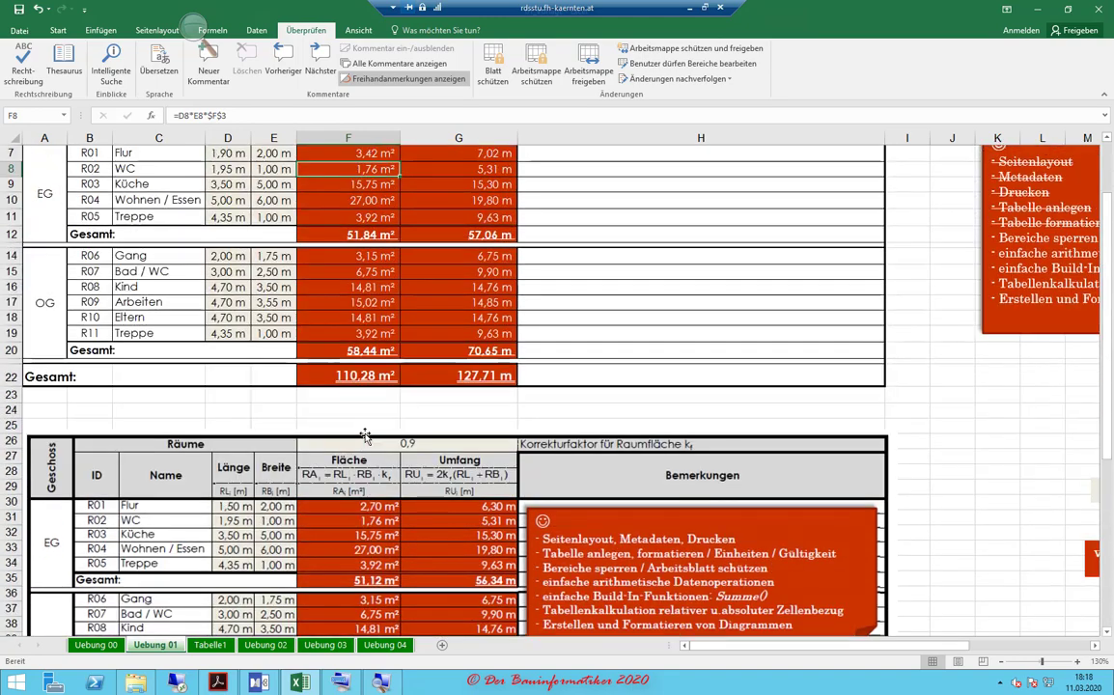
{"action": "scroll", "coordinate": [365, 437], "scroll_direction": "up", "scroll_amount": 1}
{"action": "scroll", "coordinate": [365, 437], "scroll_direction": "up", "scroll_amount": 1}
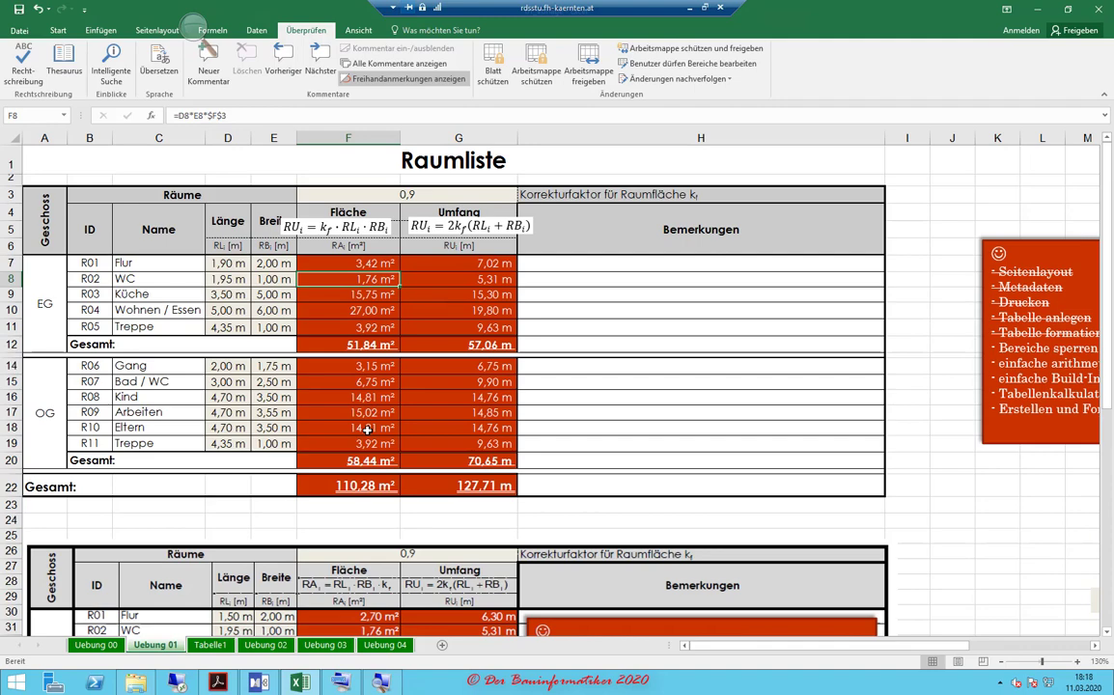
{"action": "scroll", "coordinate": [367, 430], "scroll_direction": "down", "scroll_amount": 6}
{"action": "scroll", "coordinate": [367, 431], "scroll_direction": "down", "scroll_amount": 3}
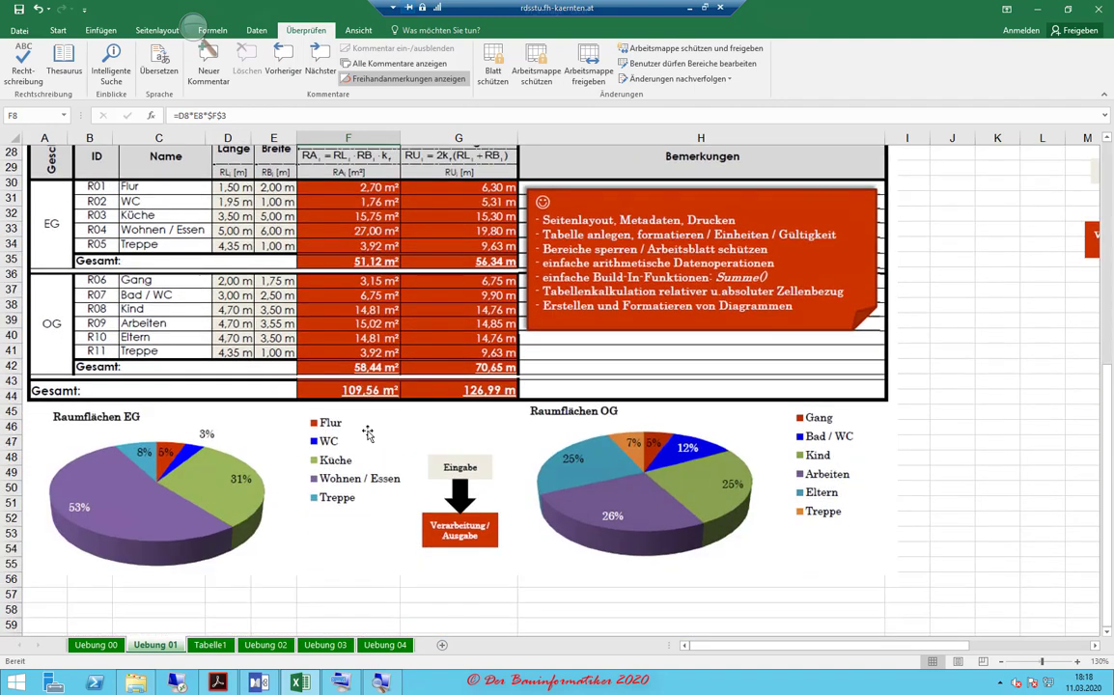
{"action": "scroll", "coordinate": [368, 433], "scroll_direction": "down", "scroll_amount": 1}
{"action": "scroll", "coordinate": [368, 435], "scroll_direction": "up", "scroll_amount": 3}
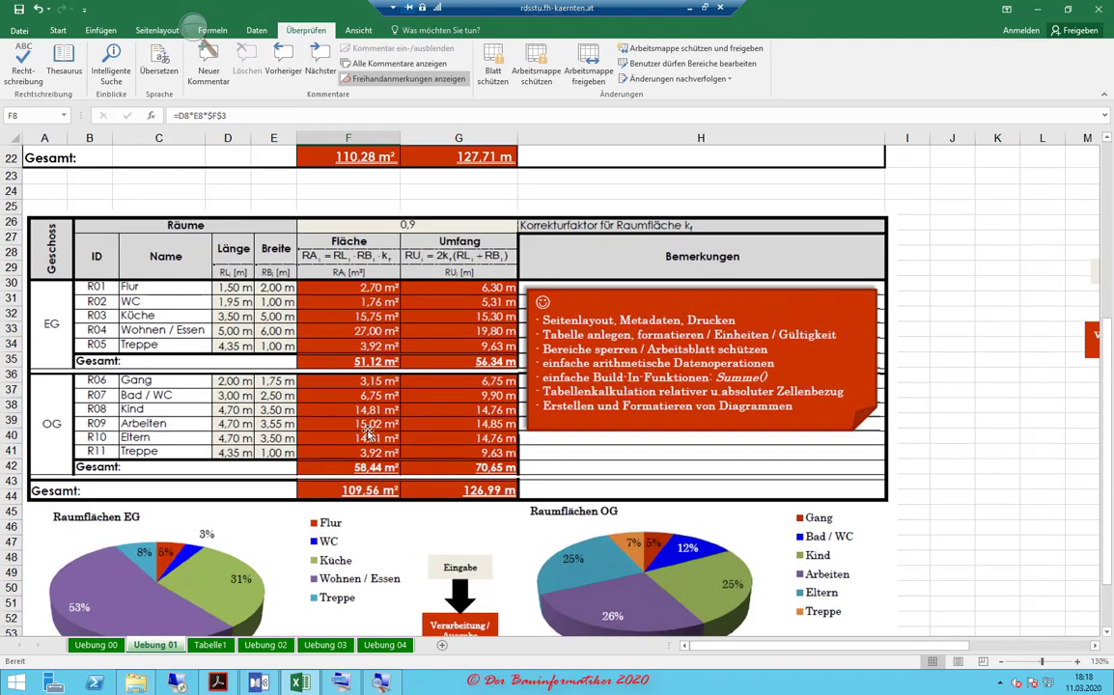
{"action": "scroll", "coordinate": [368, 434], "scroll_direction": "up", "scroll_amount": 5}
{"action": "scroll", "coordinate": [368, 436], "scroll_direction": "up", "scroll_amount": 1}
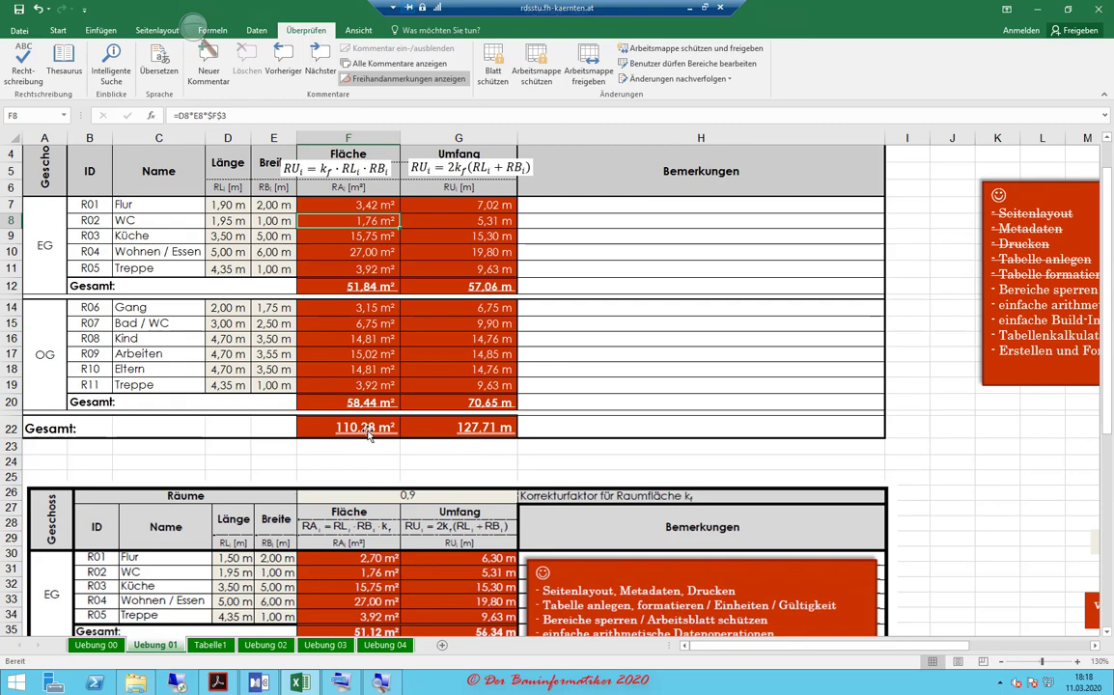
{"action": "scroll", "coordinate": [368, 434], "scroll_direction": "down", "scroll_amount": 2}
{"action": "scroll", "coordinate": [368, 434], "scroll_direction": "down", "scroll_amount": 4}
{"action": "scroll", "coordinate": [367, 435], "scroll_direction": "down", "scroll_amount": 4}
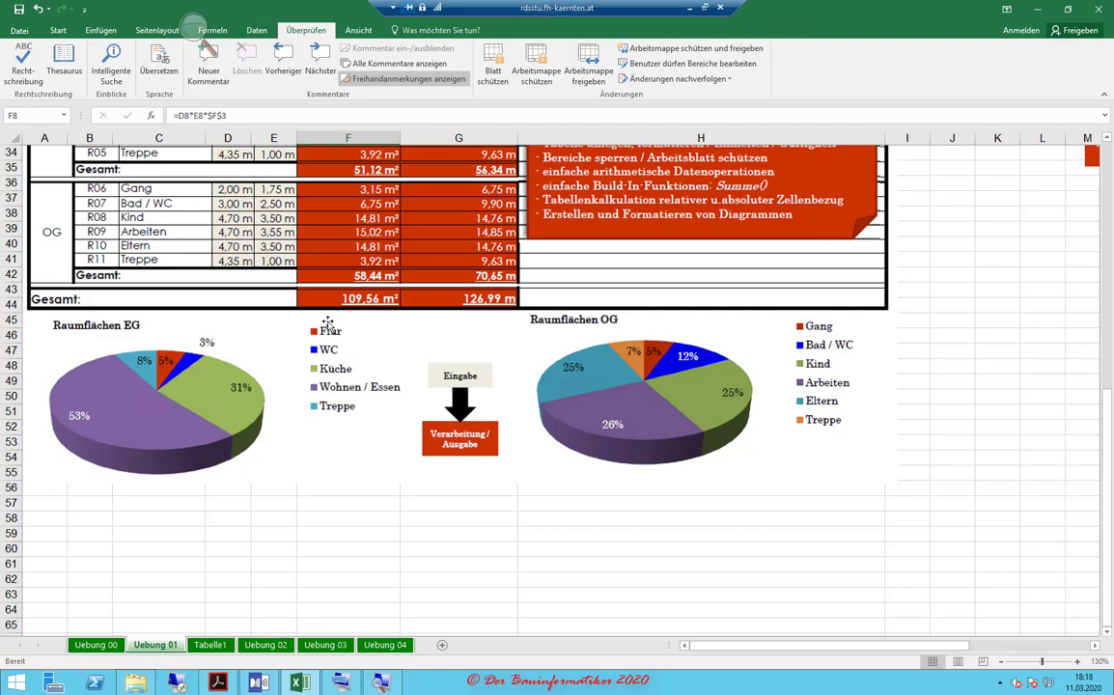
{"action": "scroll", "coordinate": [290, 362], "scroll_direction": "up", "scroll_amount": 3}
{"action": "scroll", "coordinate": [290, 362], "scroll_direction": "up", "scroll_amount": 5}
{"action": "scroll", "coordinate": [290, 362], "scroll_direction": "up", "scroll_amount": 3}
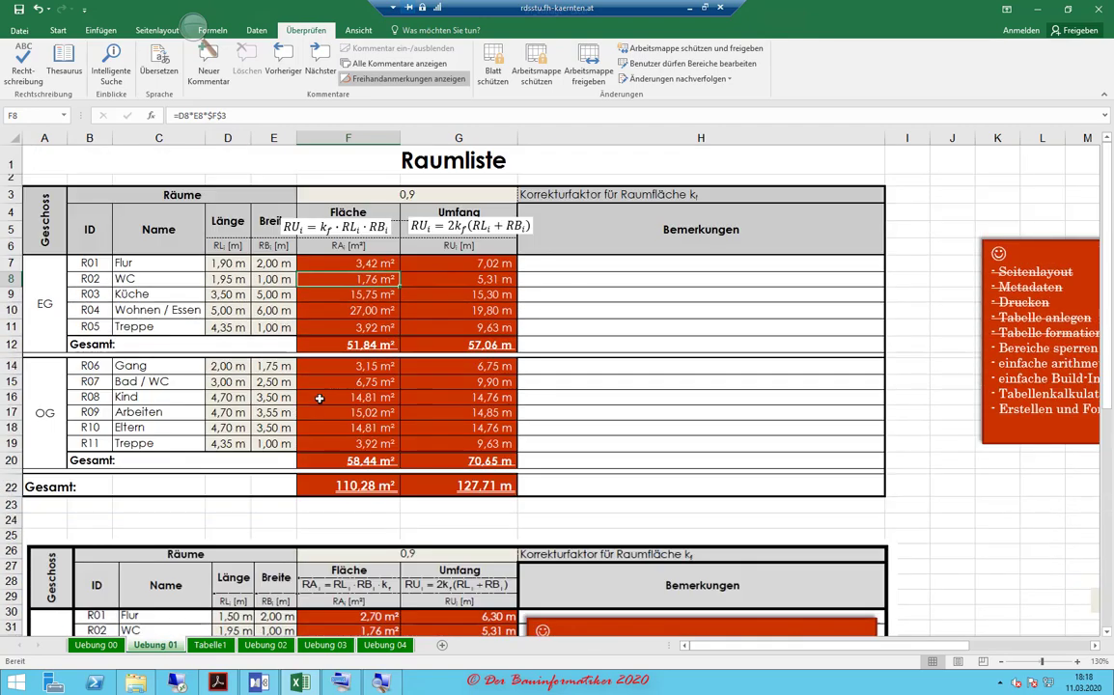
- Select room names C7:C11 plus areas F7:F11 and open the Kreisdiagramm chart list
{"action": "left_click_drag", "start_coordinate": [127, 262], "coordinate": [131, 326]}
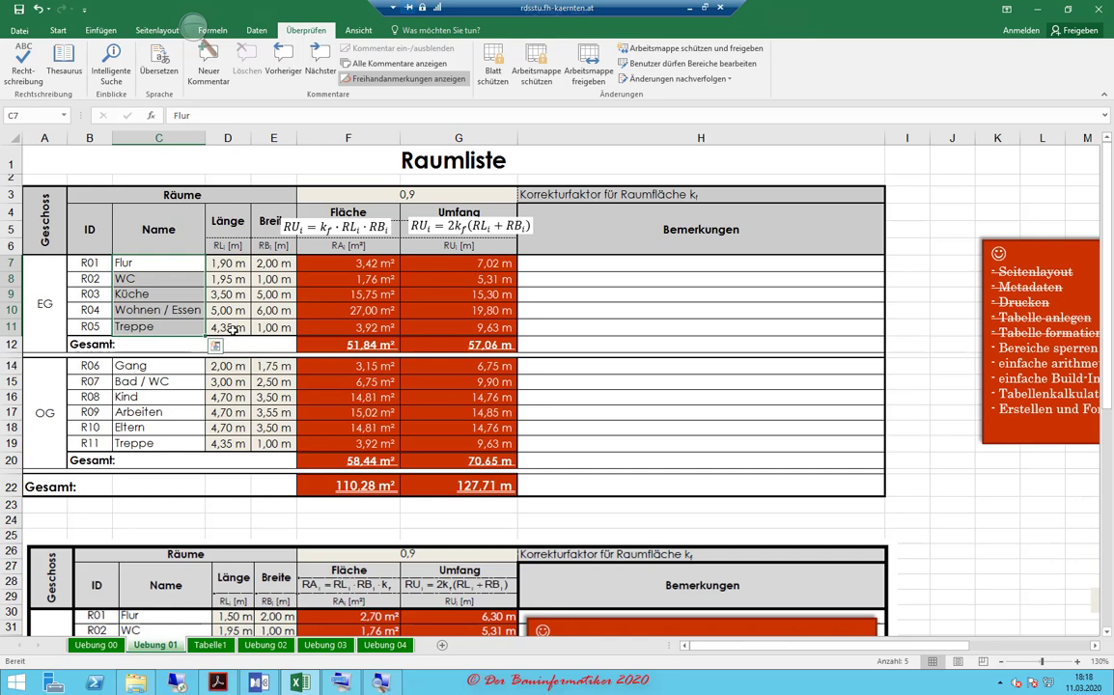
{"action": "left_click_drag", "start_coordinate": [319, 263], "coordinate": [346, 327]}
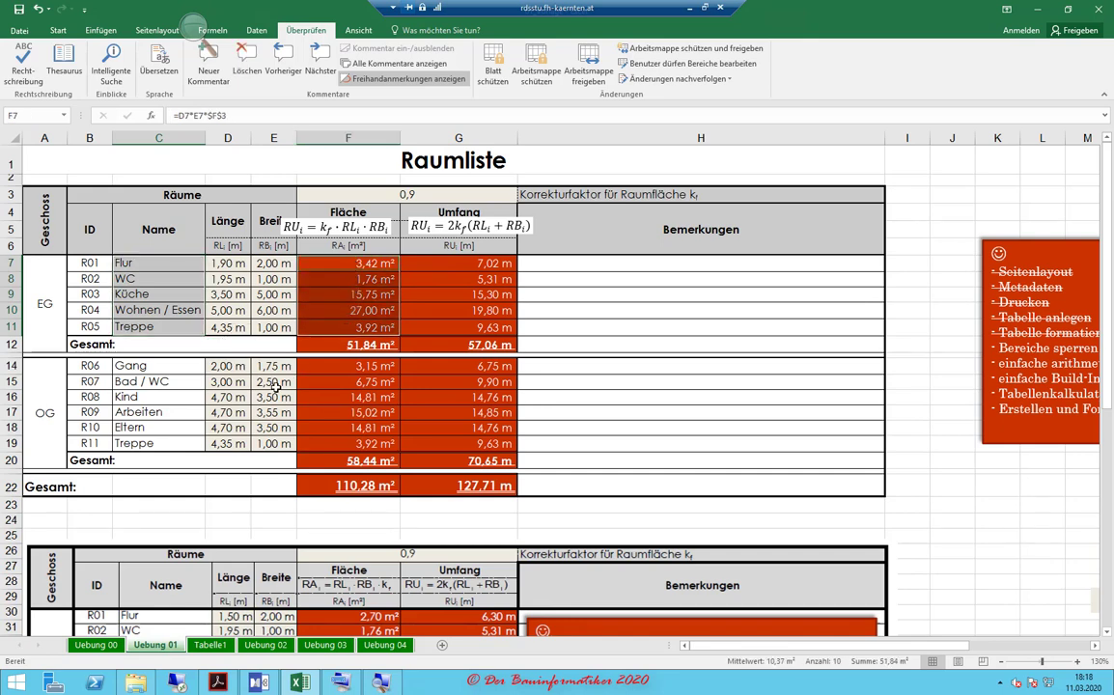
{"action": "left_click", "coordinate": [94, 32]}
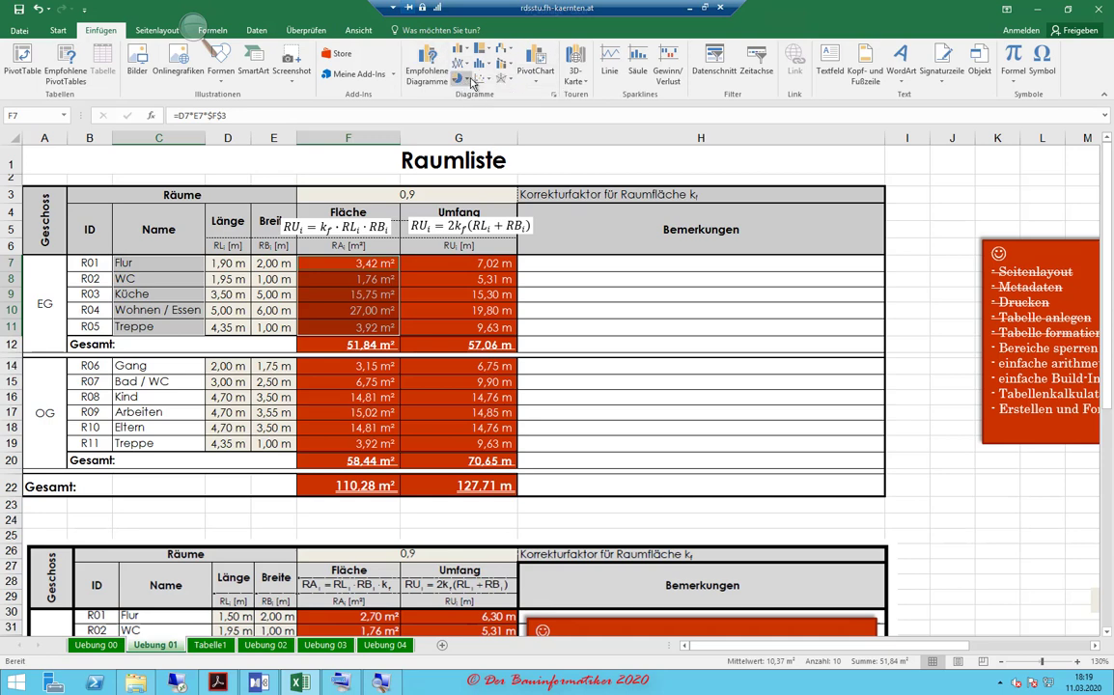
{"action": "left_click", "coordinate": [469, 81]}
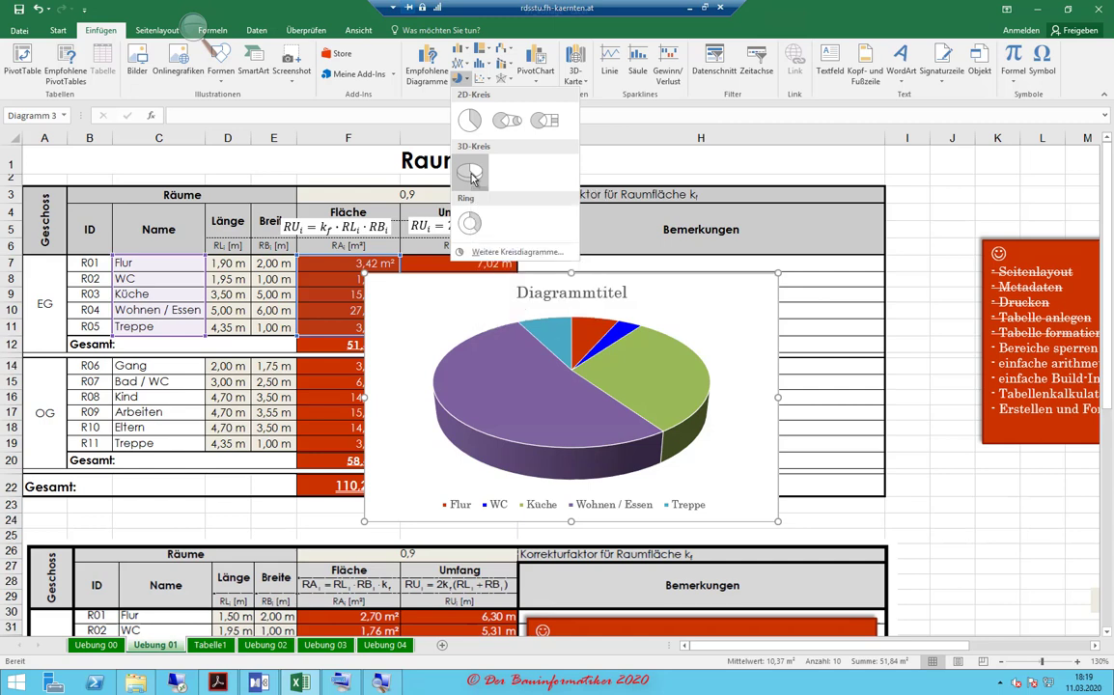
- Insert a 3D pie chart and apply a style labelling slices with names and percentages
{"action": "left_click", "coordinate": [471, 174]}
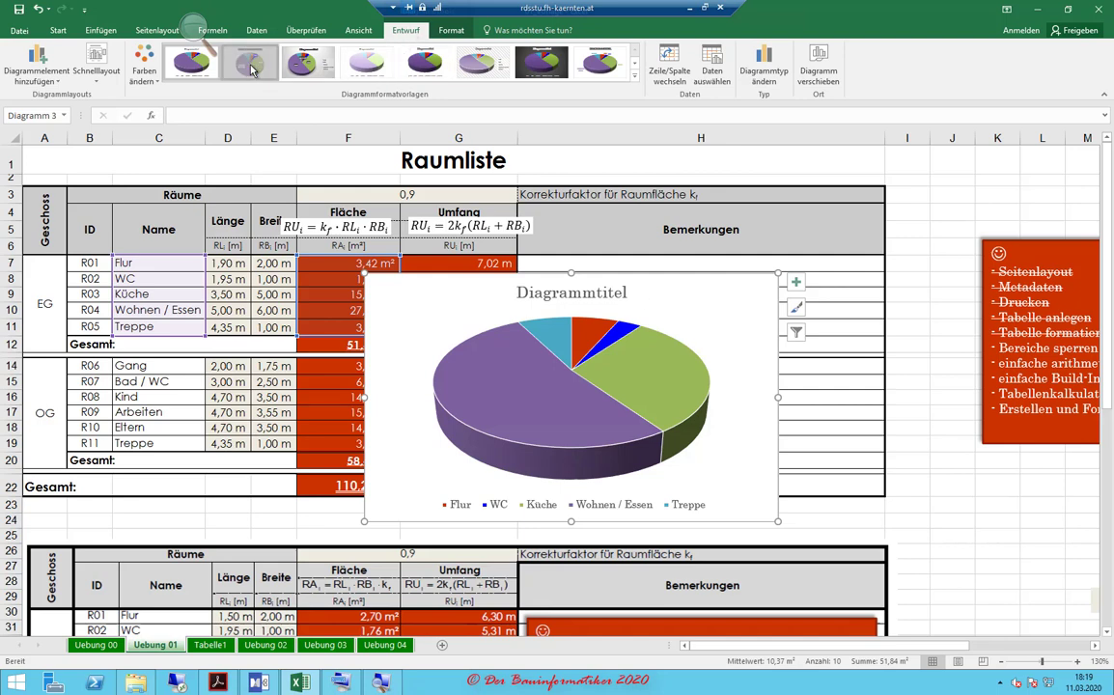
{"action": "left_click", "coordinate": [309, 64]}
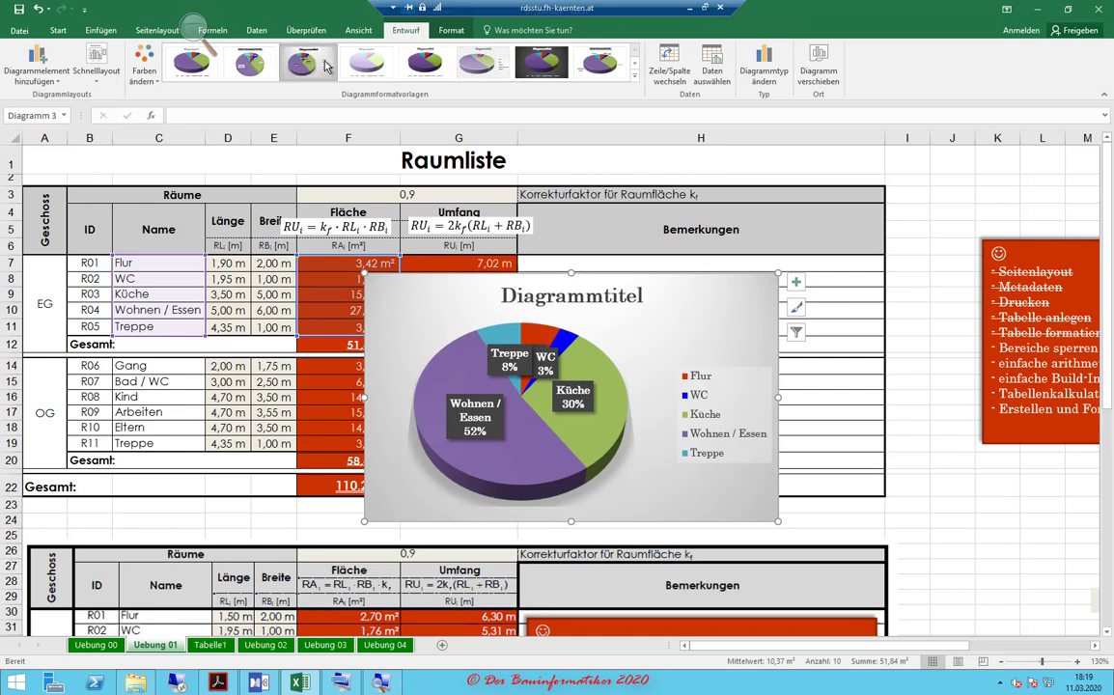
{"action": "left_click", "coordinate": [207, 66]}
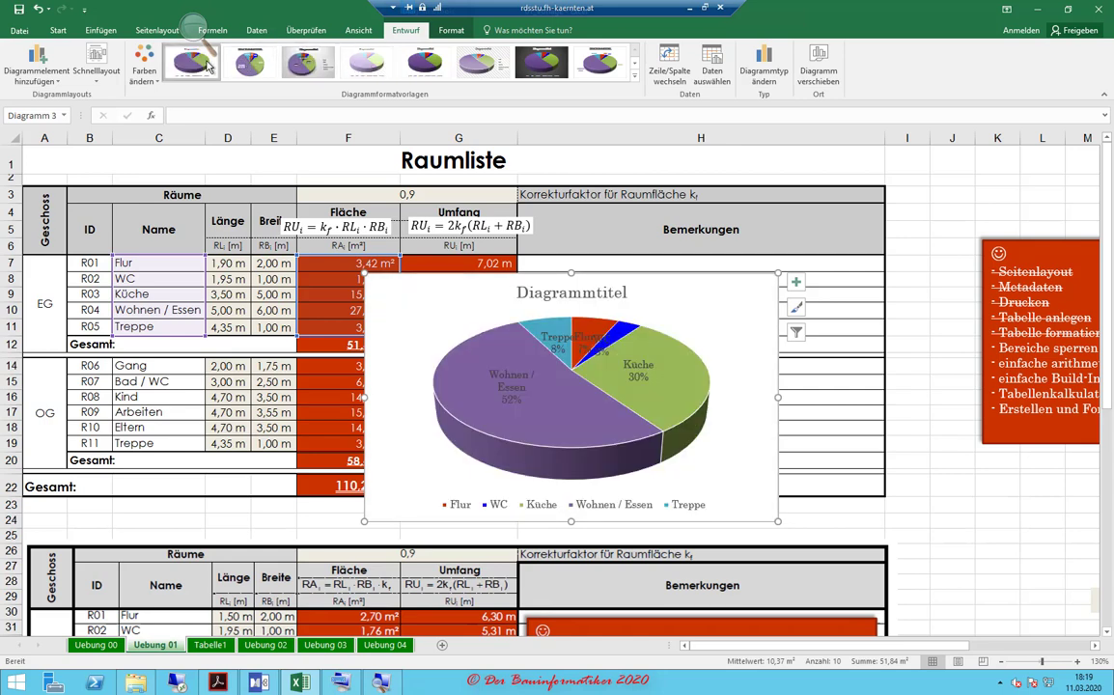
- Replace the chart's placeholder title with 'EG Raumflächen'
{"action": "double_click", "coordinate": [570, 295]}
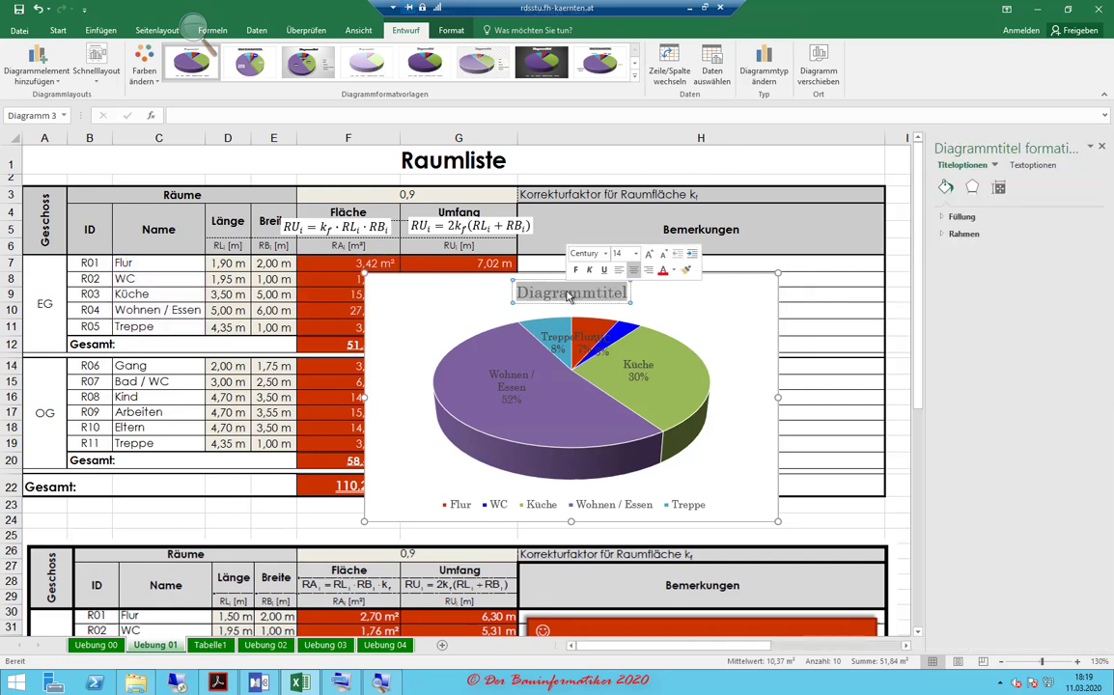
{"action": "type", "text": "EG"}
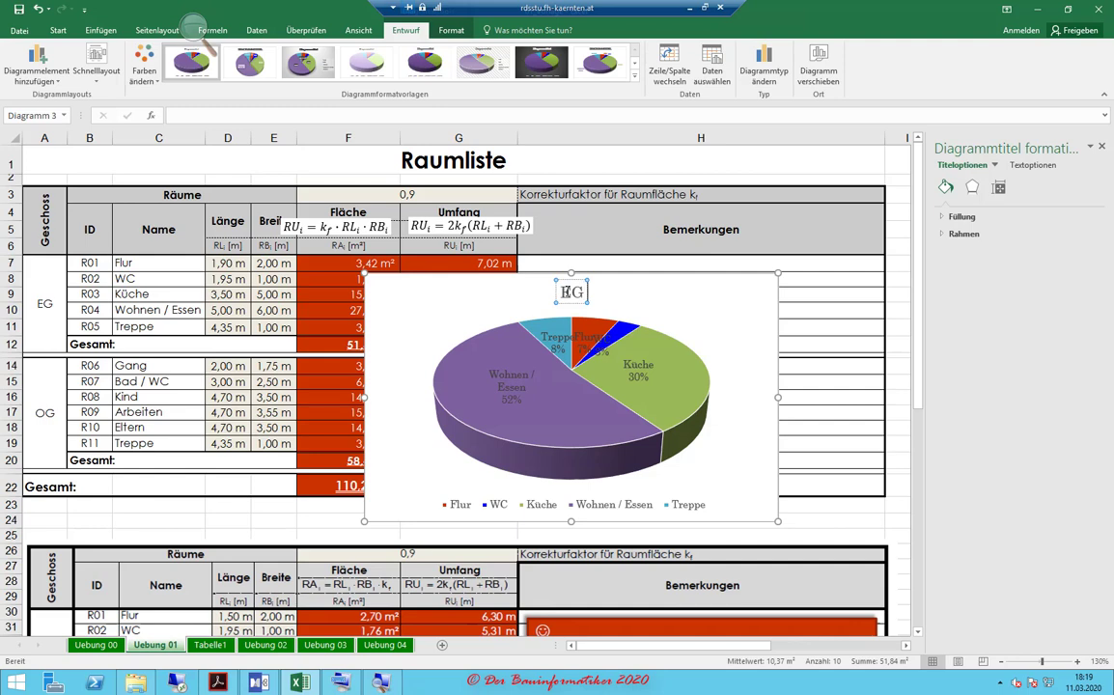
{"action": "type", "text": " Raumflä"}
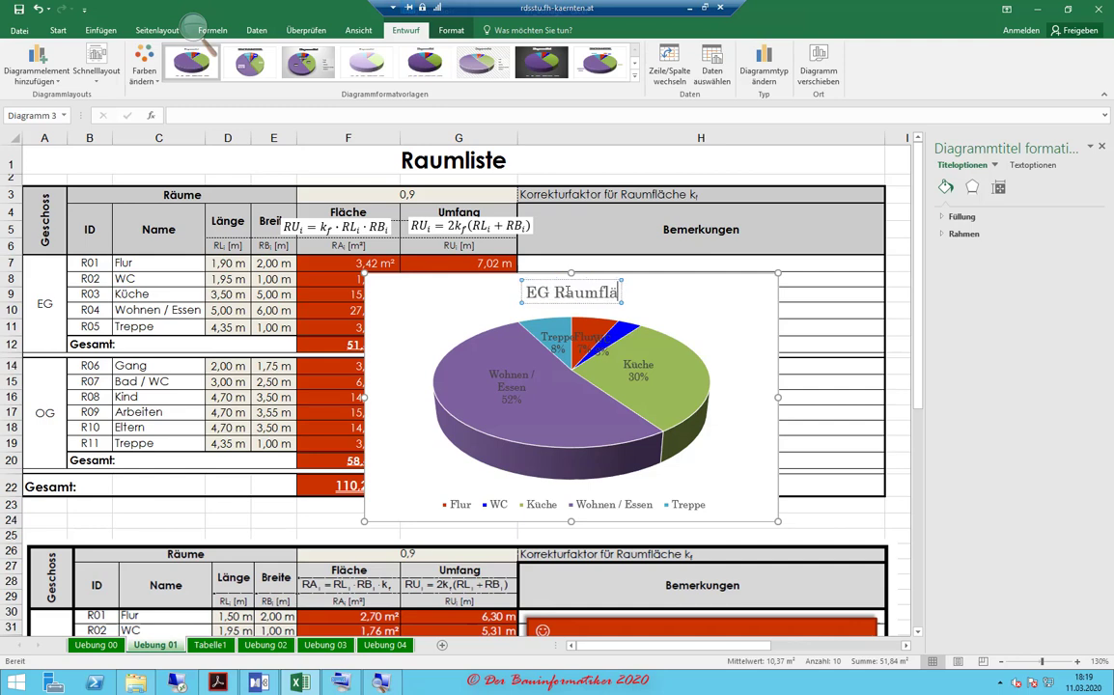
{"action": "type", "text": "chen"}
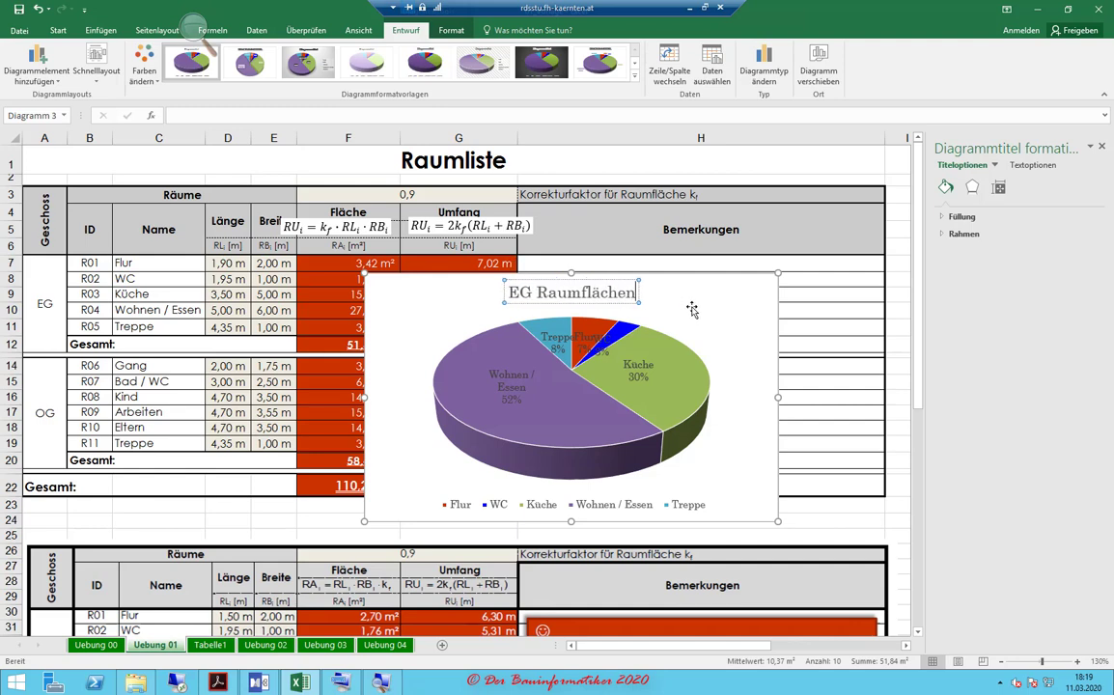
{"action": "left_click", "coordinate": [619, 273]}
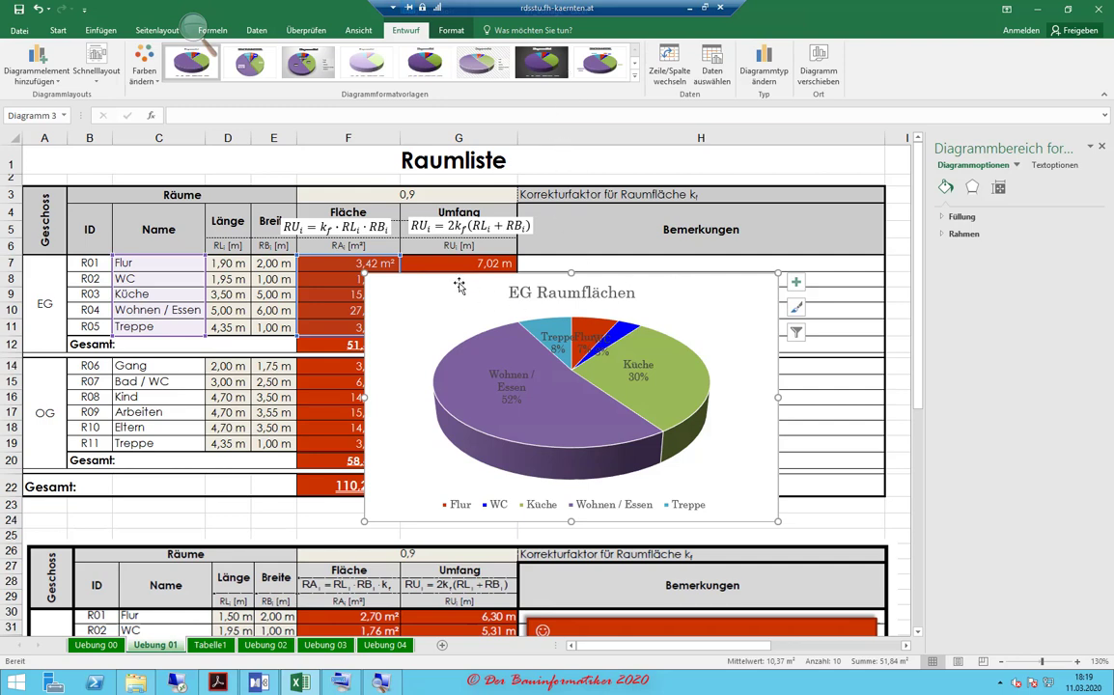
- Toggle the Legende chart element off and on so it sits right of the pie
{"action": "left_click", "coordinate": [797, 283]}
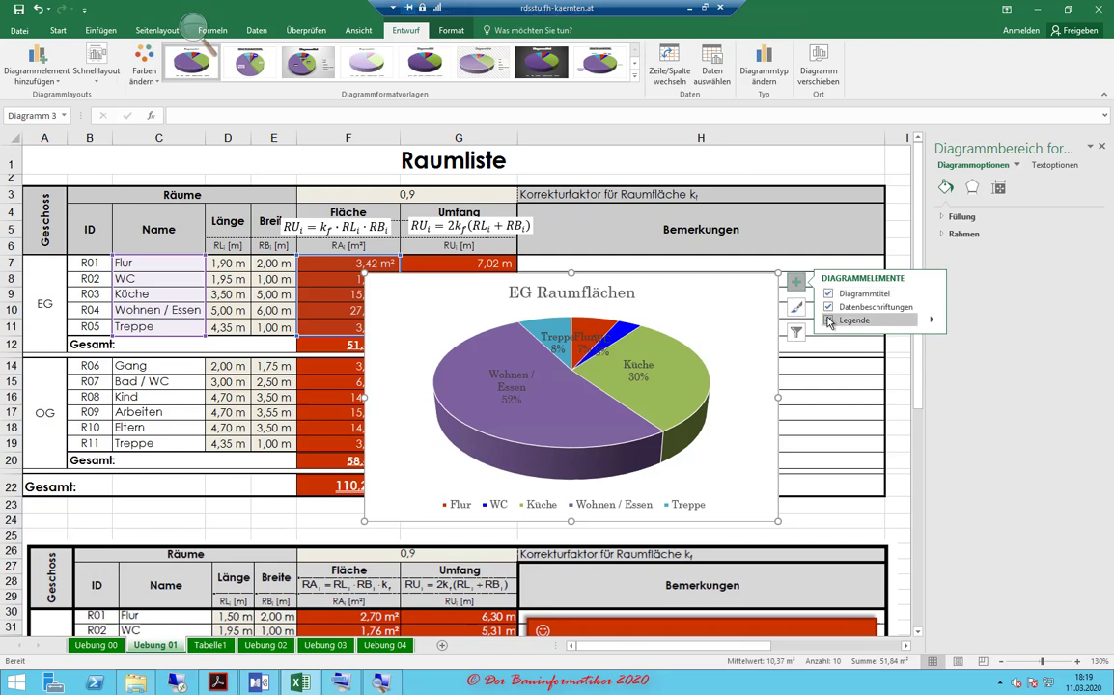
{"action": "left_click", "coordinate": [827, 321]}
{"action": "left_click", "coordinate": [828, 321]}
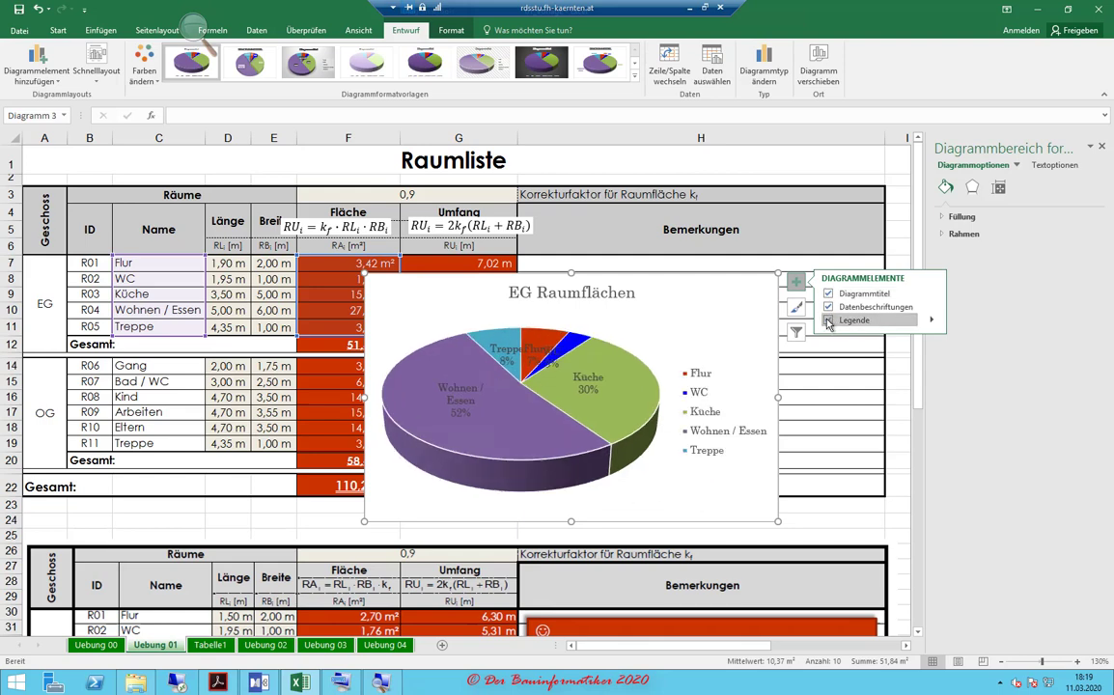
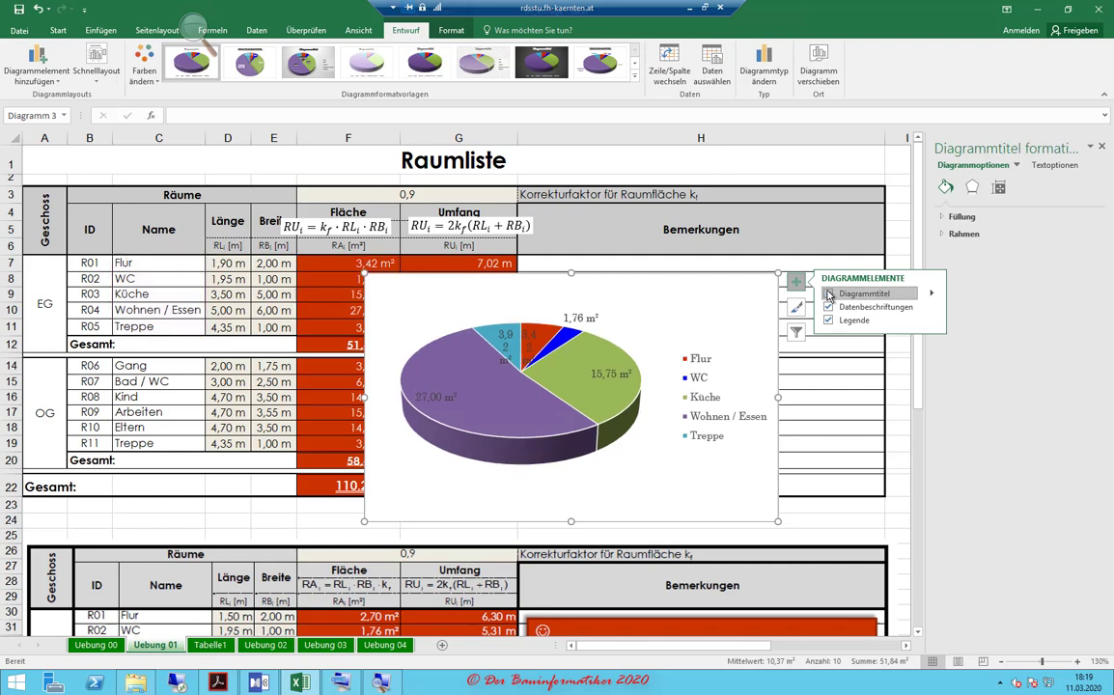
- Add a chart title above the EG area pie, then briefly inspect the fill colours and legend
{"action": "left_click", "coordinate": [828, 295]}
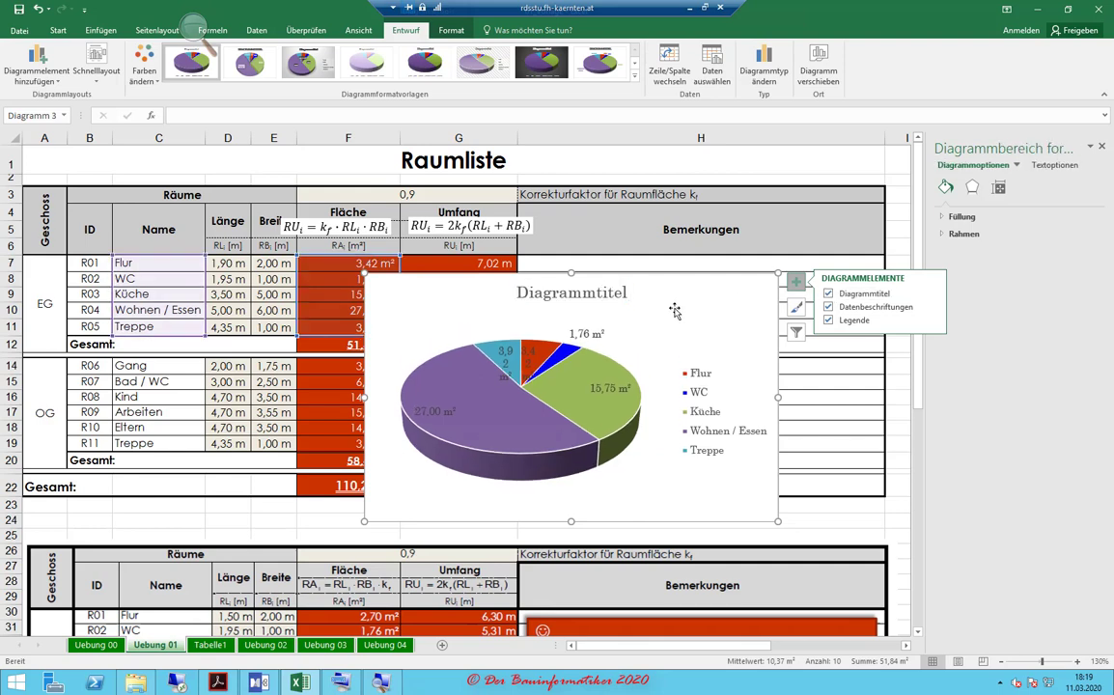
{"action": "left_click", "coordinate": [451, 30]}
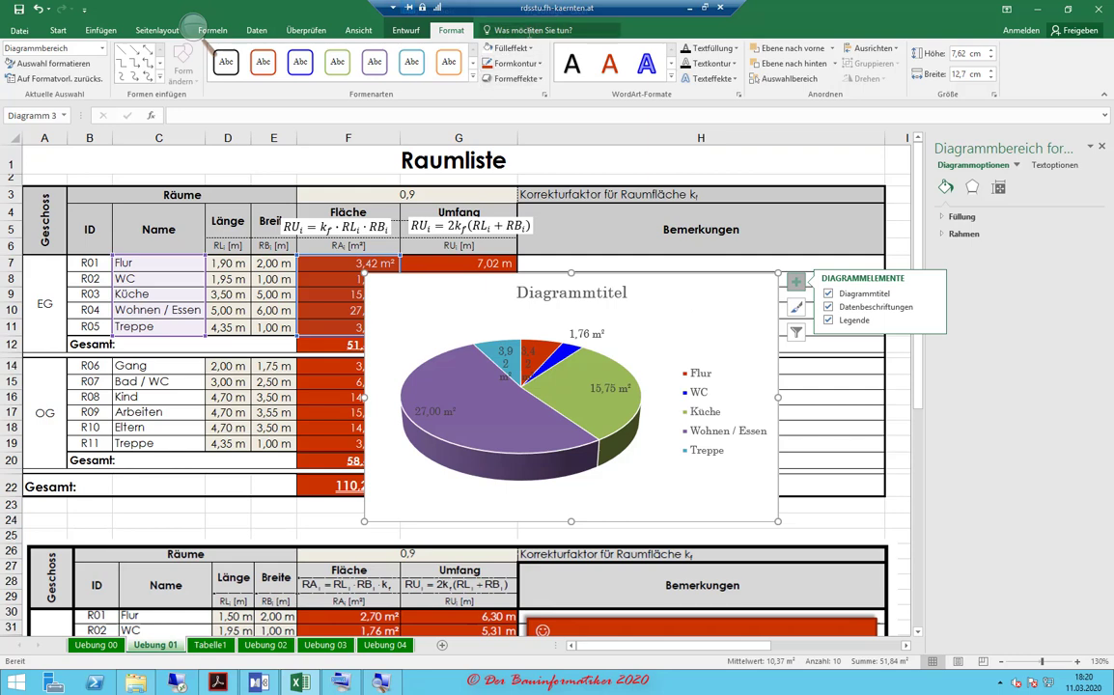
{"action": "left_click", "coordinate": [529, 47]}
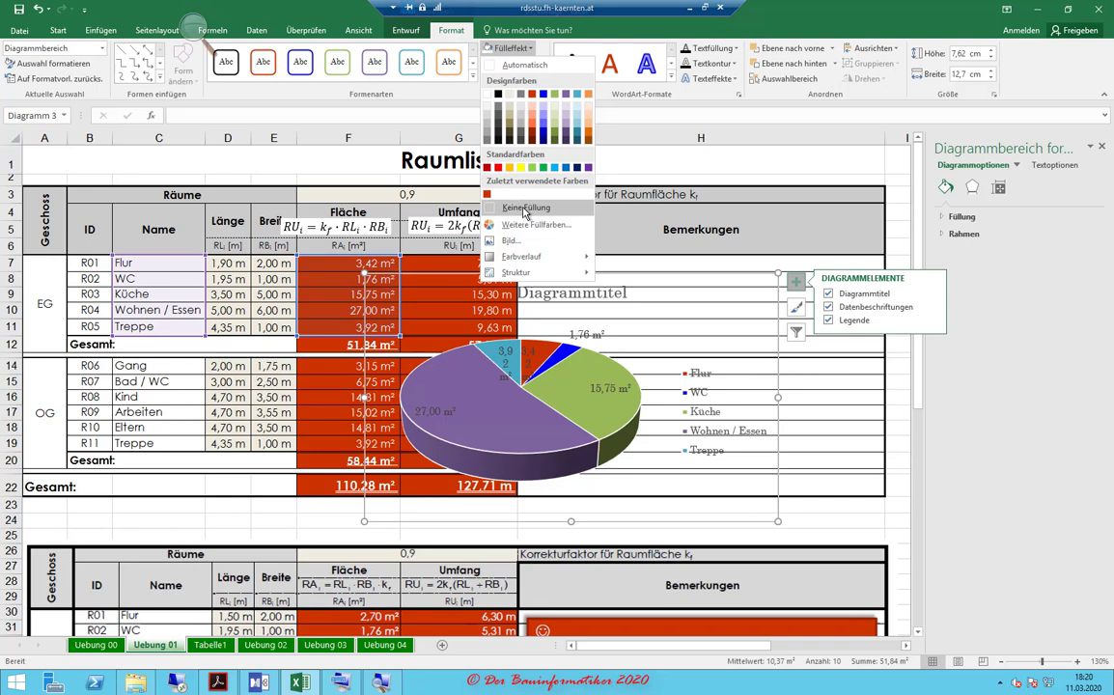
{"action": "left_click", "coordinate": [688, 336]}
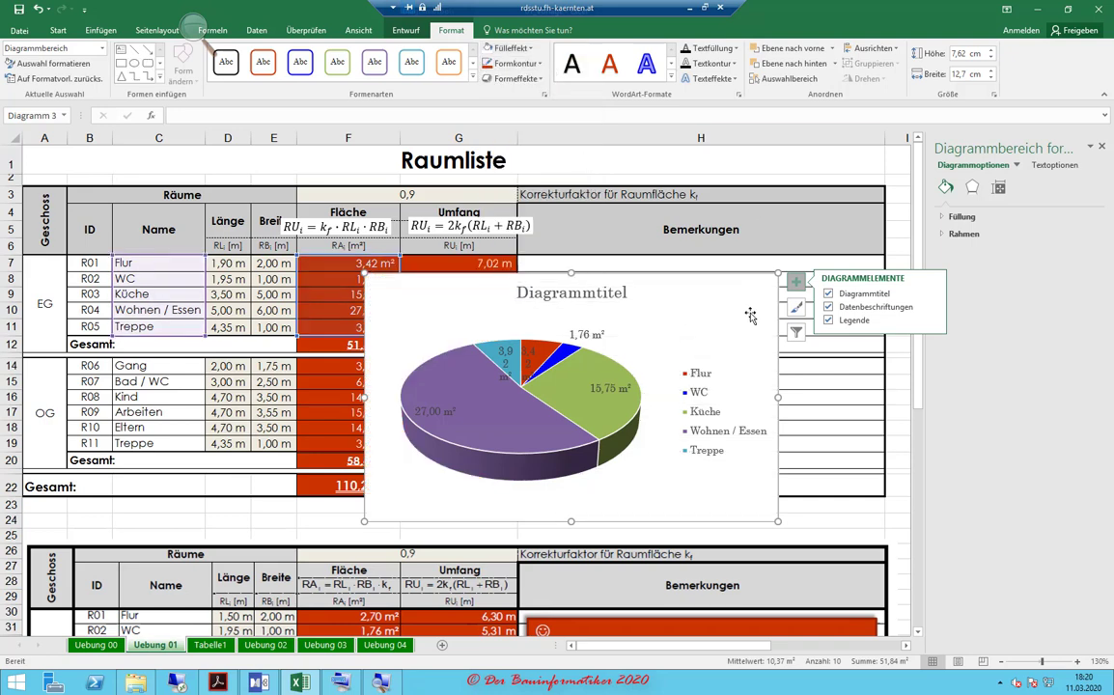
{"action": "left_click", "coordinate": [707, 390]}
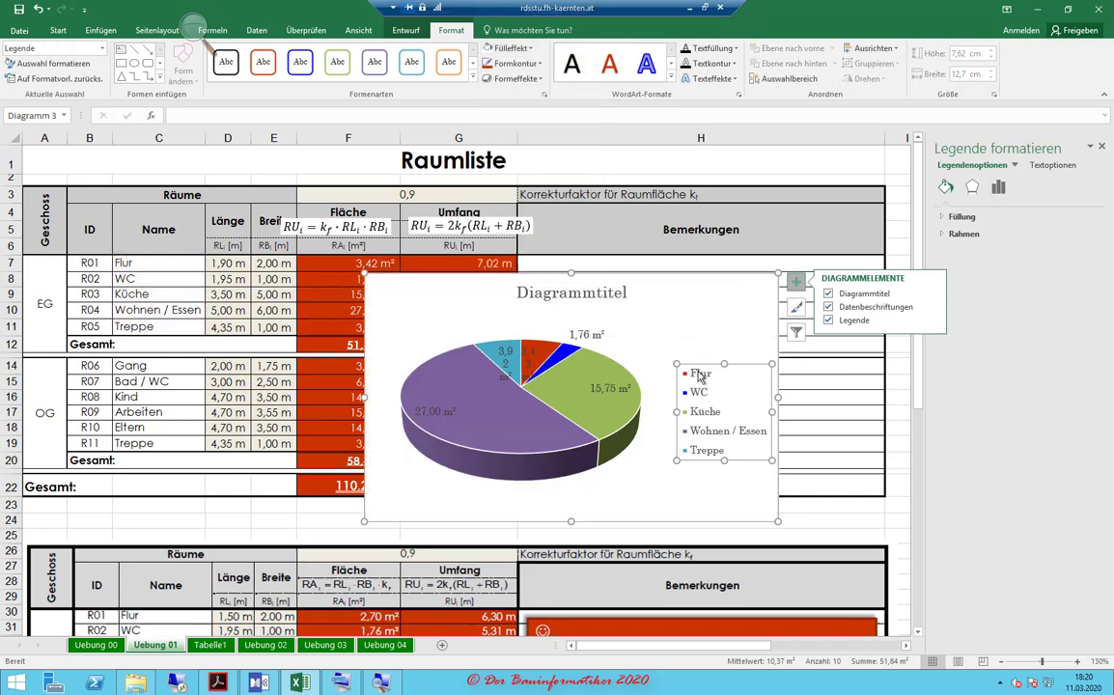
{"action": "left_click", "coordinate": [702, 396]}
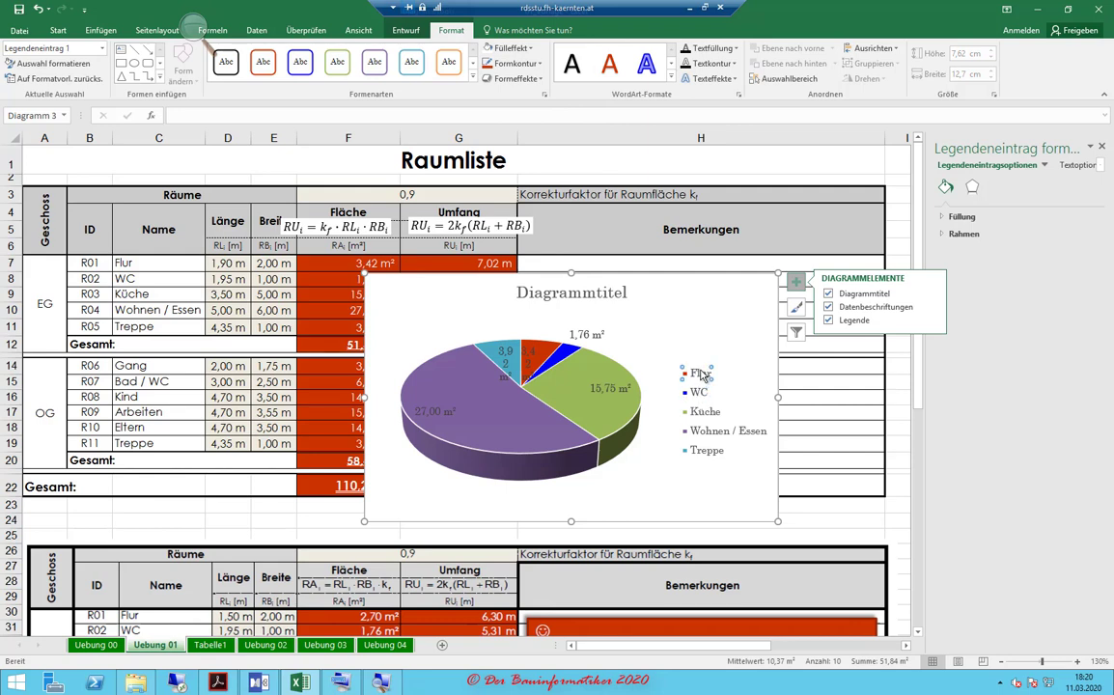
{"action": "key", "text": "Escape"}
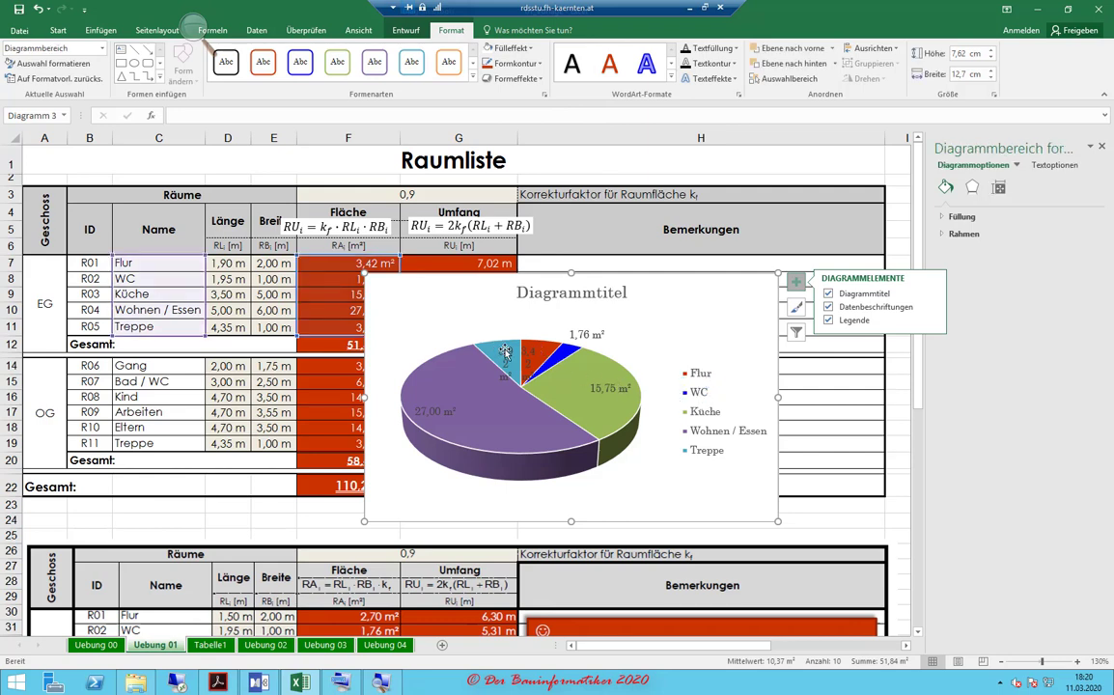
- Drag the Treppe 3,92 m² and Flur 3,42 m² data labels above the pie, clear of the slices
{"action": "left_click", "coordinate": [510, 356]}
{"action": "left_click", "coordinate": [512, 358]}
{"action": "left_click_drag", "start_coordinate": [511, 357], "coordinate": [504, 330]}
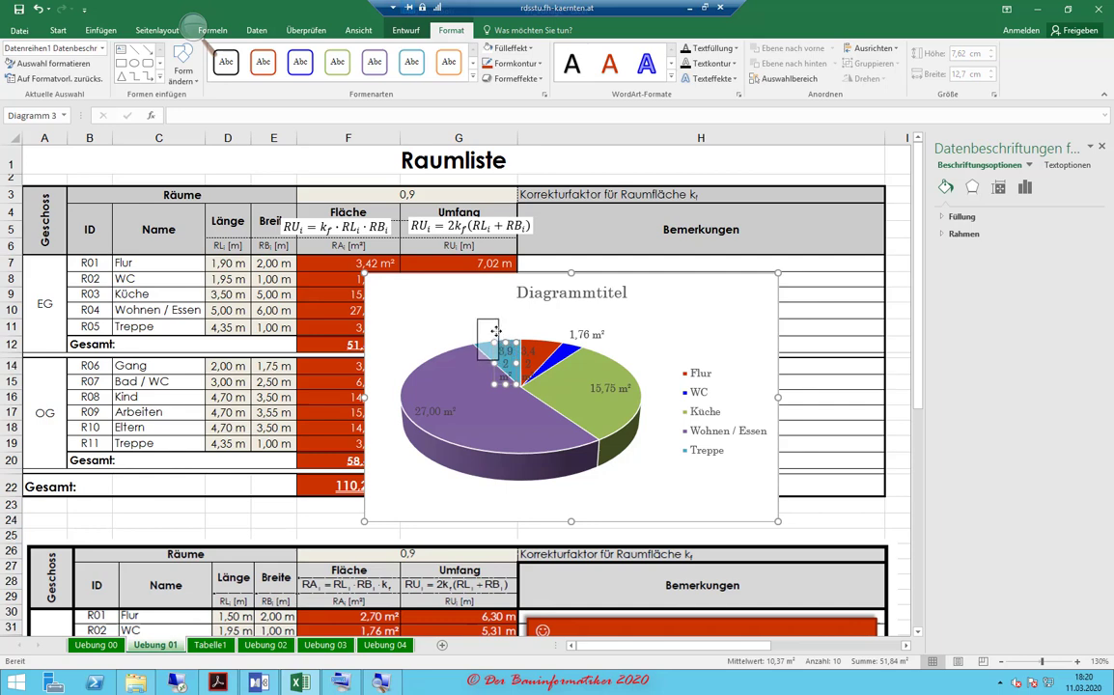
{"action": "left_click", "coordinate": [396, 318]}
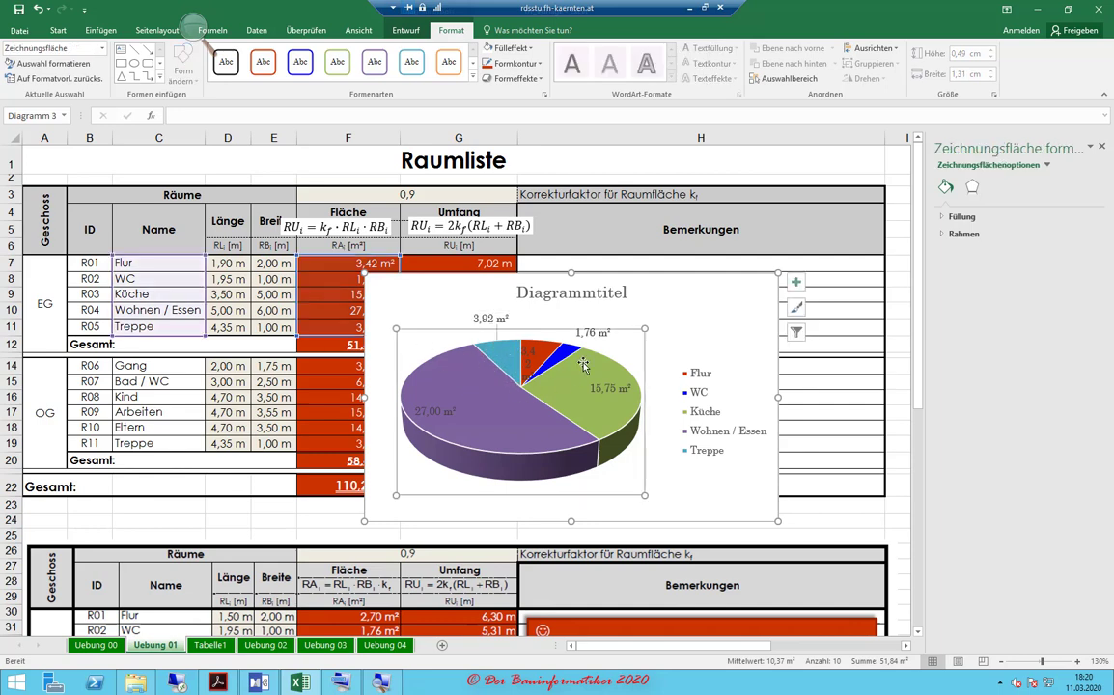
{"action": "left_click", "coordinate": [534, 358]}
{"action": "left_click", "coordinate": [534, 358]}
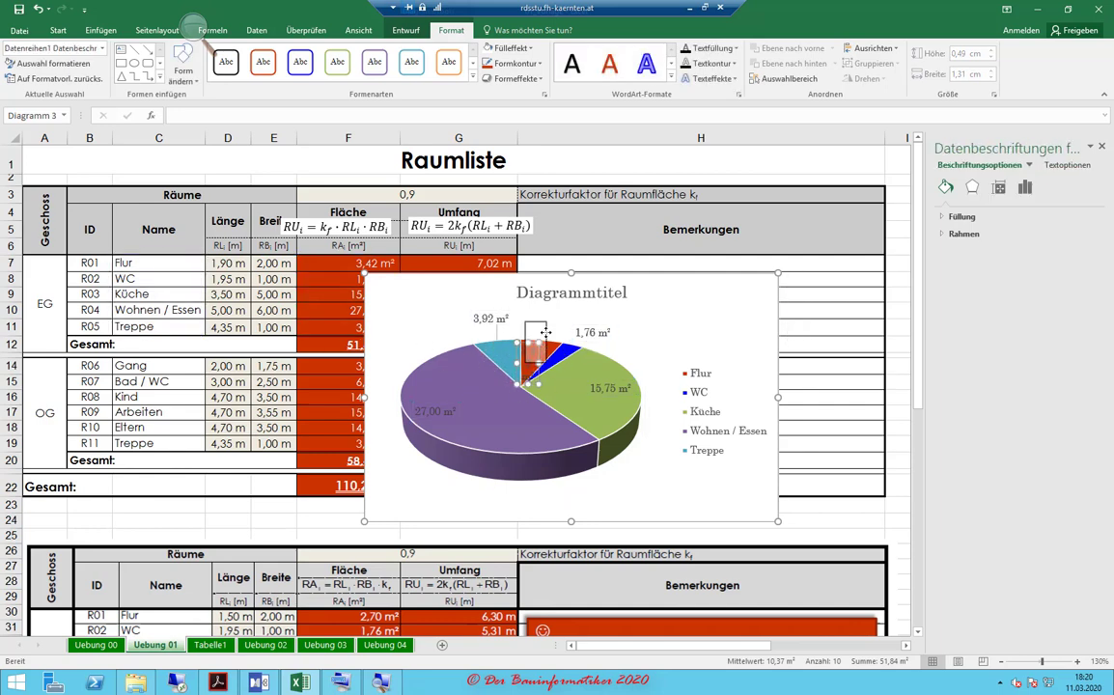
{"action": "mouse_move", "coordinate": [533, 358]}
{"action": "left_mouse_down"}
{"action": "mouse_move", "coordinate": [548, 316]}
{"action": "mouse_move", "coordinate": [563, 321]}
{"action": "left_mouse_up"}
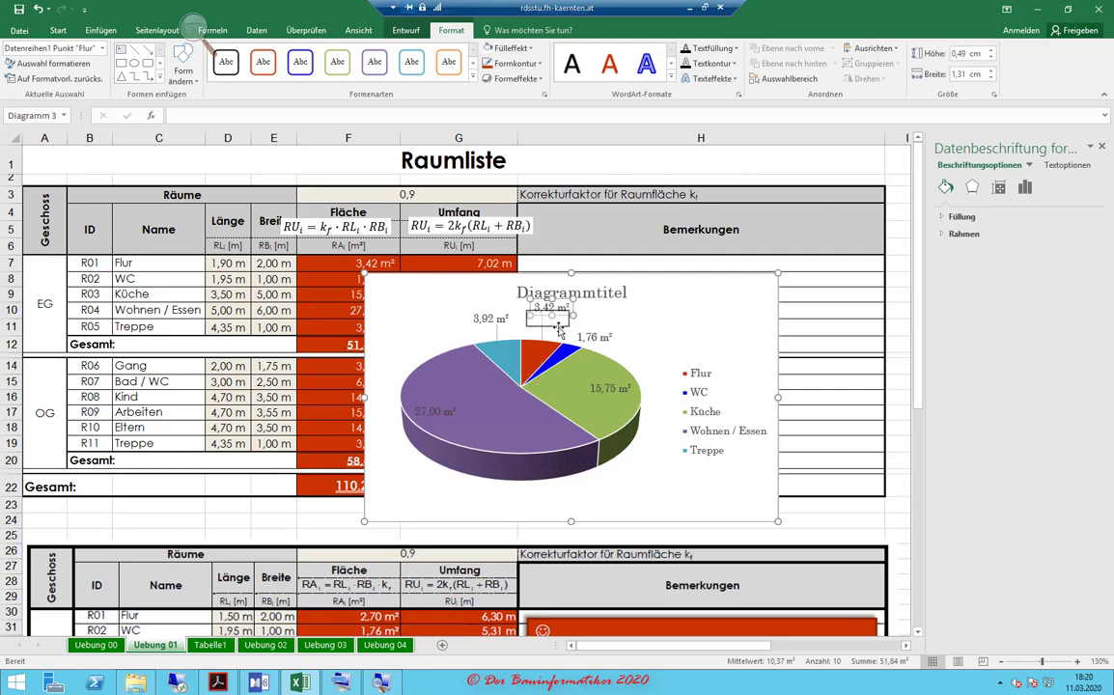
{"action": "left_click", "coordinate": [610, 465]}
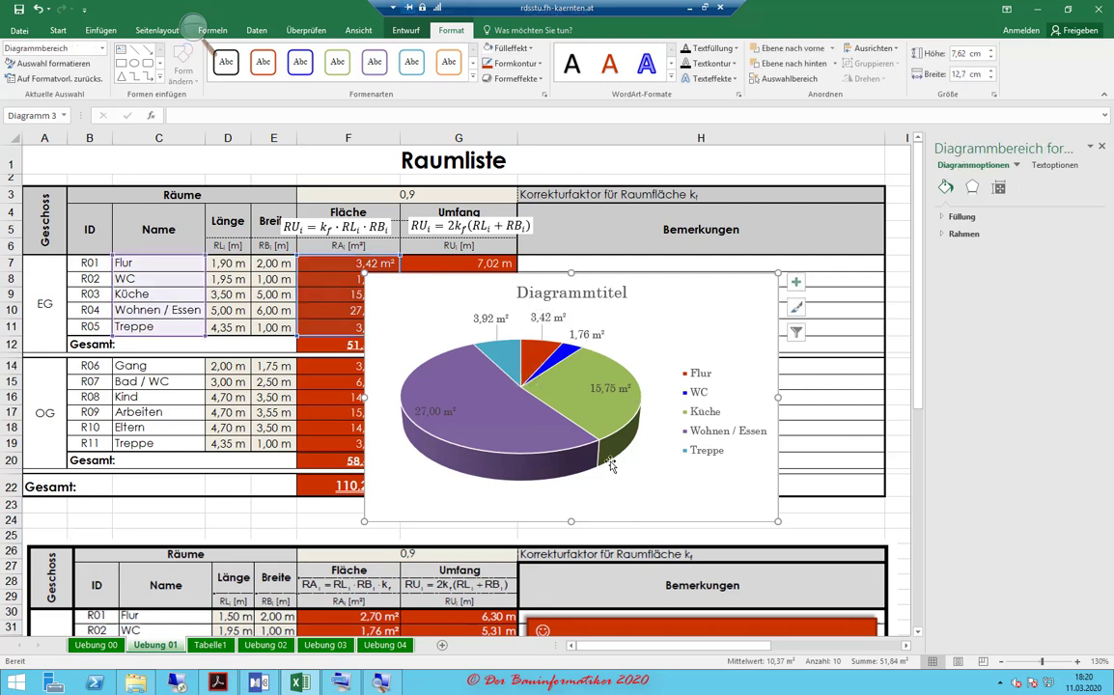
- Replace the chart title text with 'EG Raumflächen'
{"action": "left_click", "coordinate": [571, 293]}
{"action": "double_click", "coordinate": [573, 295]}
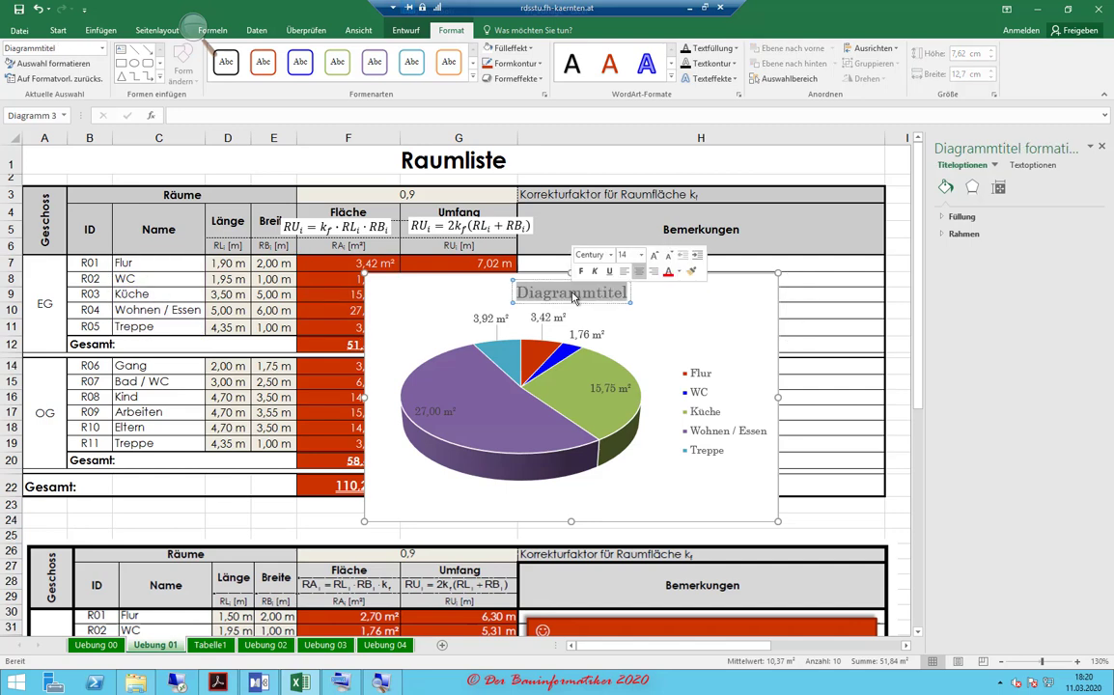
{"action": "type", "text": "EG"}
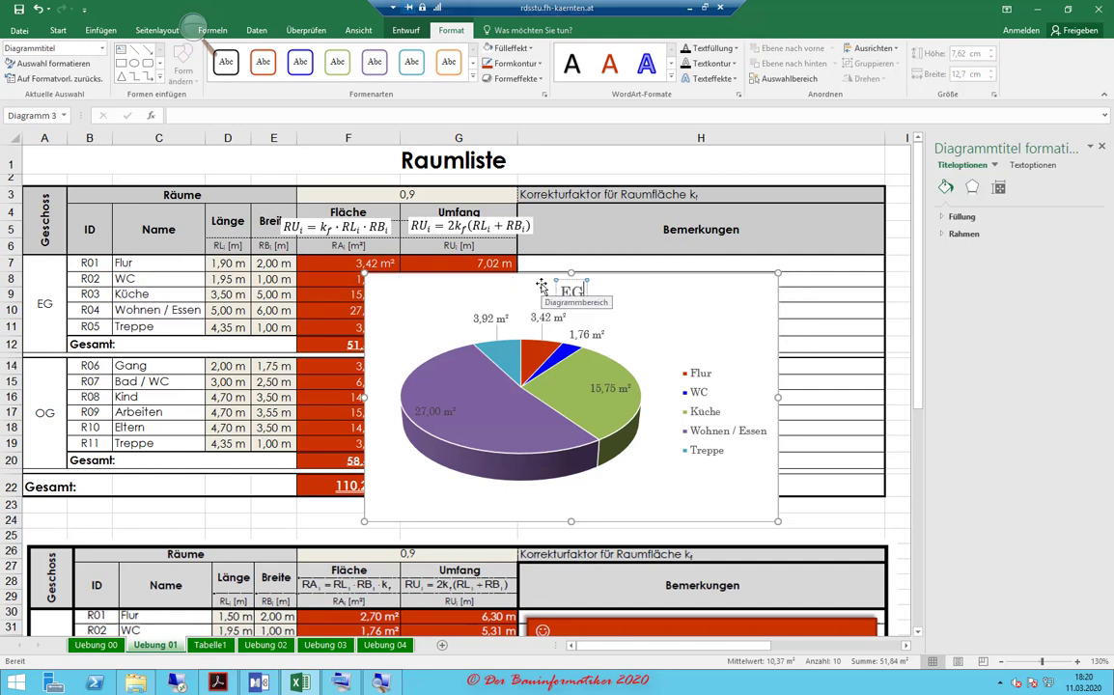
{"action": "type", "text": " Rau"}
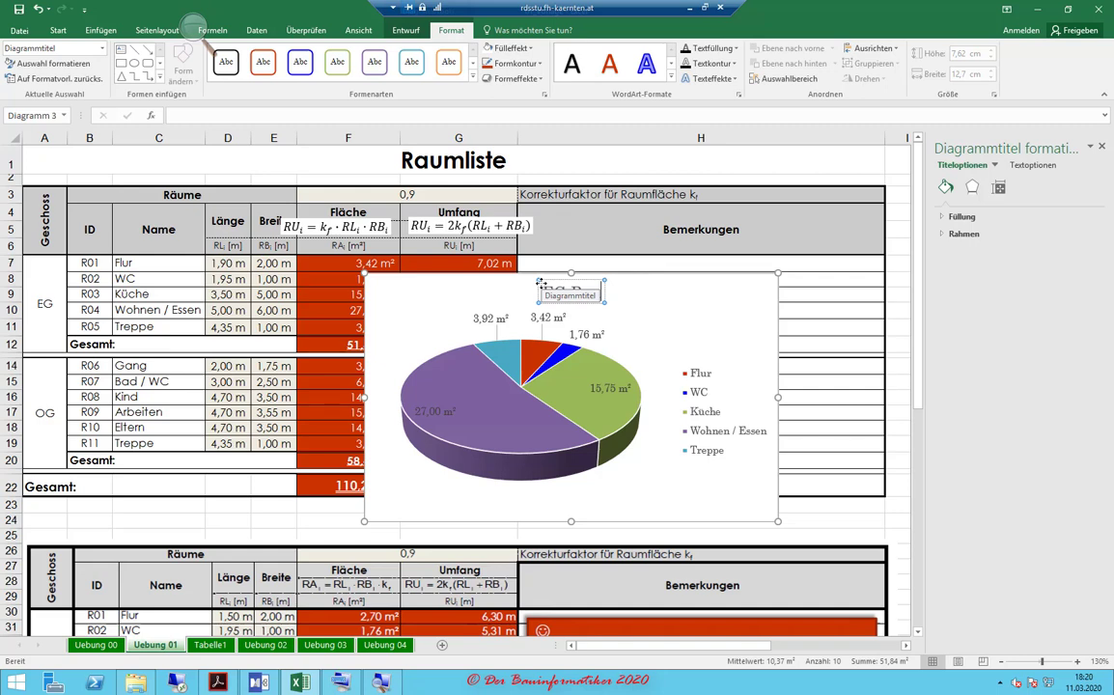
{"action": "type", "text": "aumflächen"}
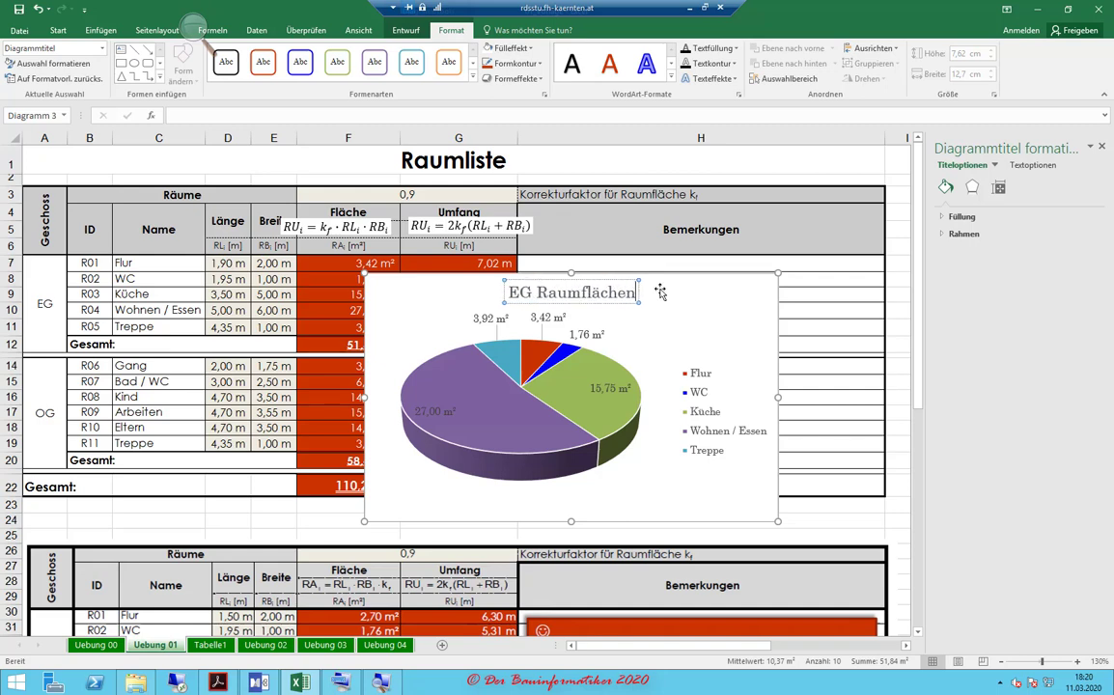
{"action": "left_click", "coordinate": [648, 333]}
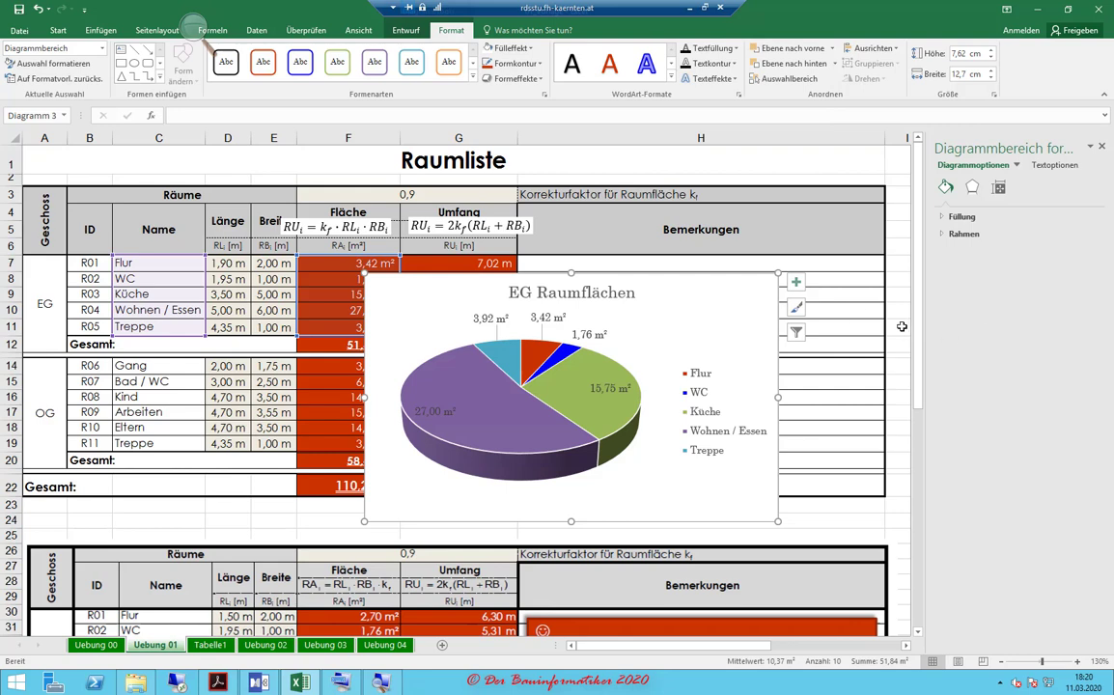
- Choose 3D-Kreis from the Einfügen pie chart options, then reselect the EG Raumflächen chart
{"action": "left_click", "coordinate": [786, 307]}
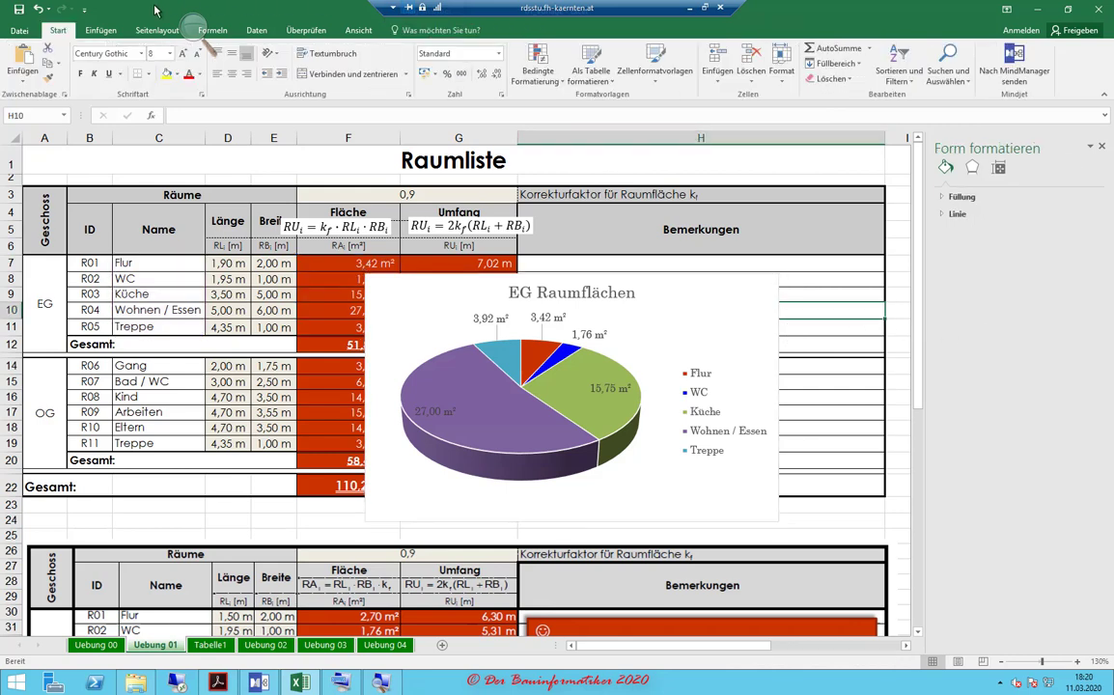
{"action": "left_click", "coordinate": [101, 30]}
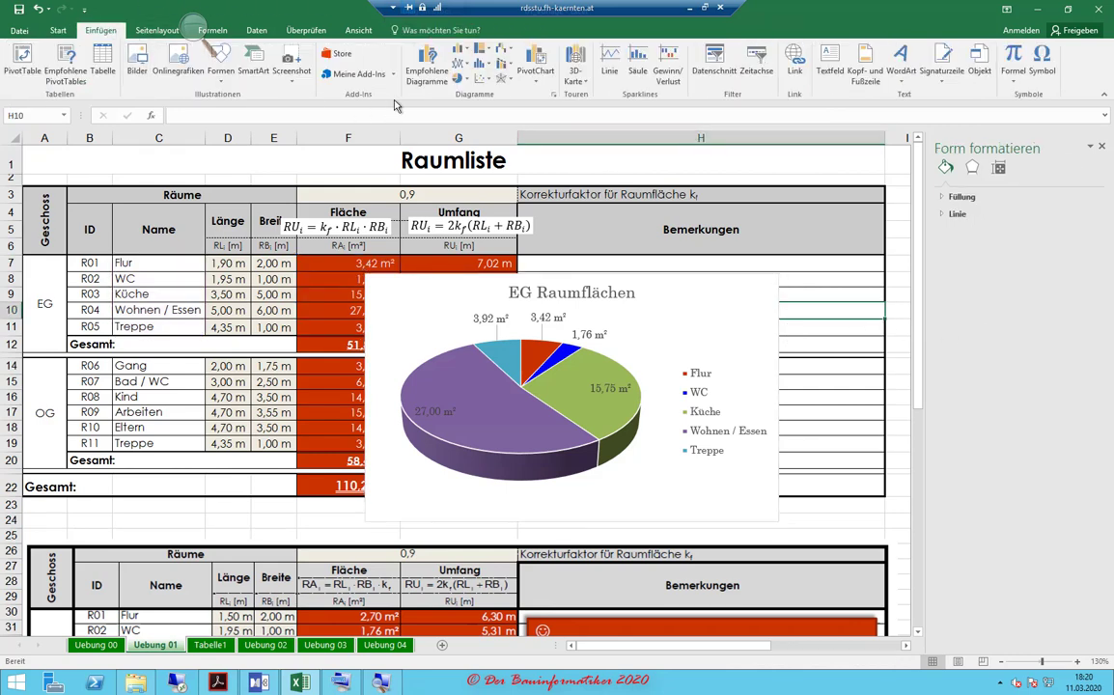
{"action": "left_click", "coordinate": [461, 78]}
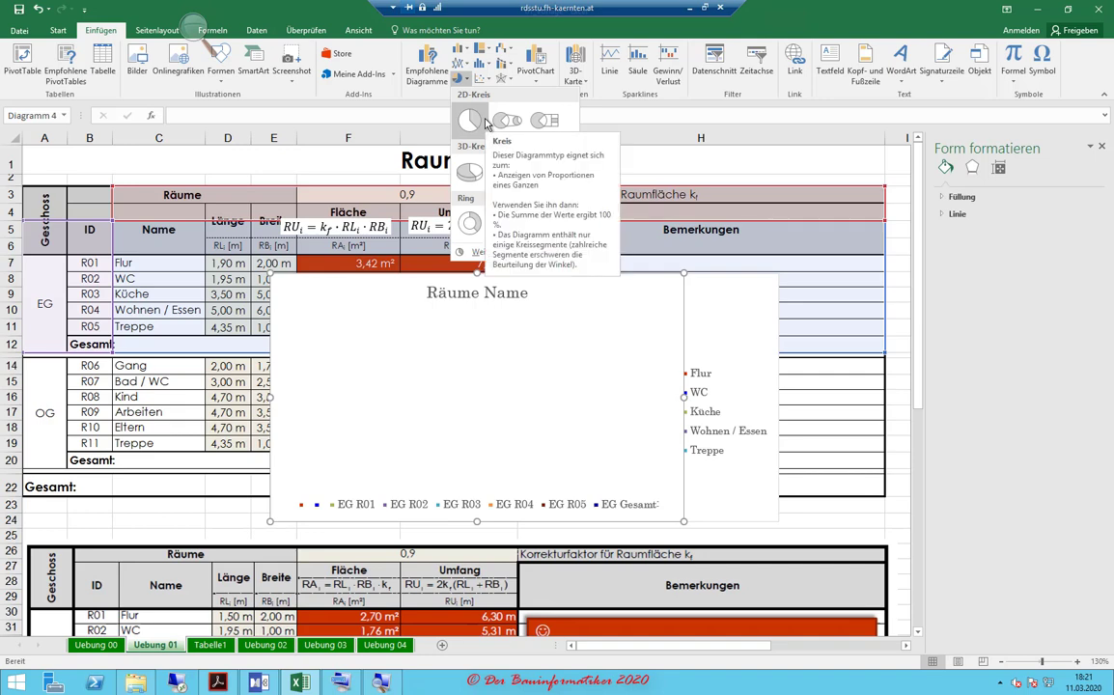
{"action": "left_click", "coordinate": [471, 174]}
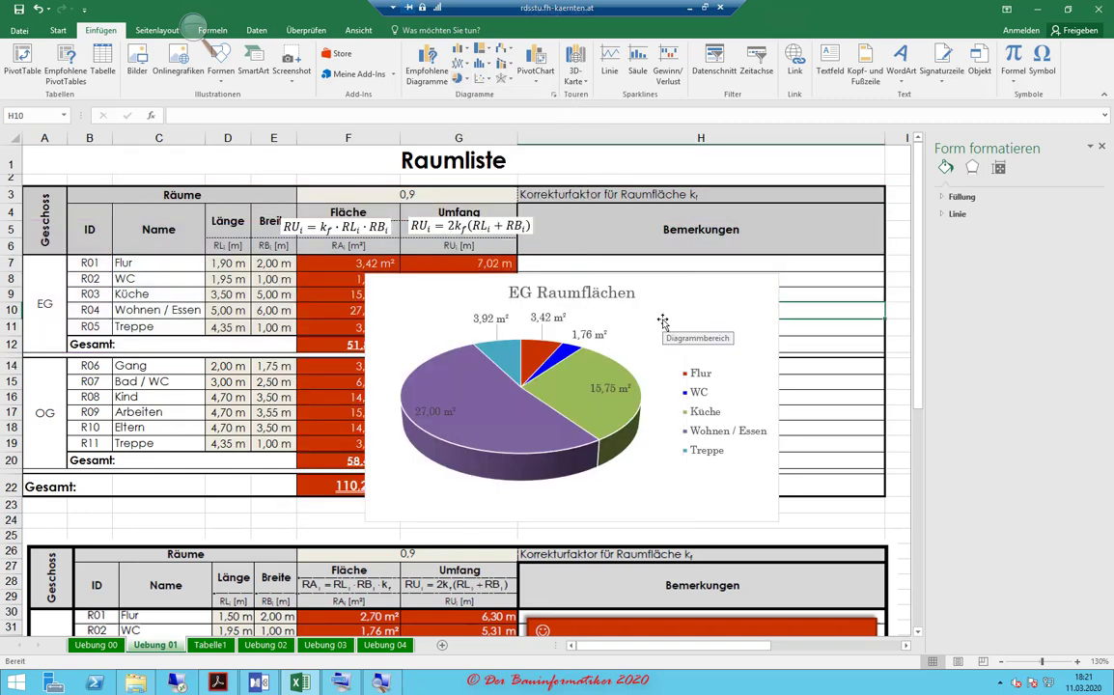
{"action": "left_click", "coordinate": [718, 335]}
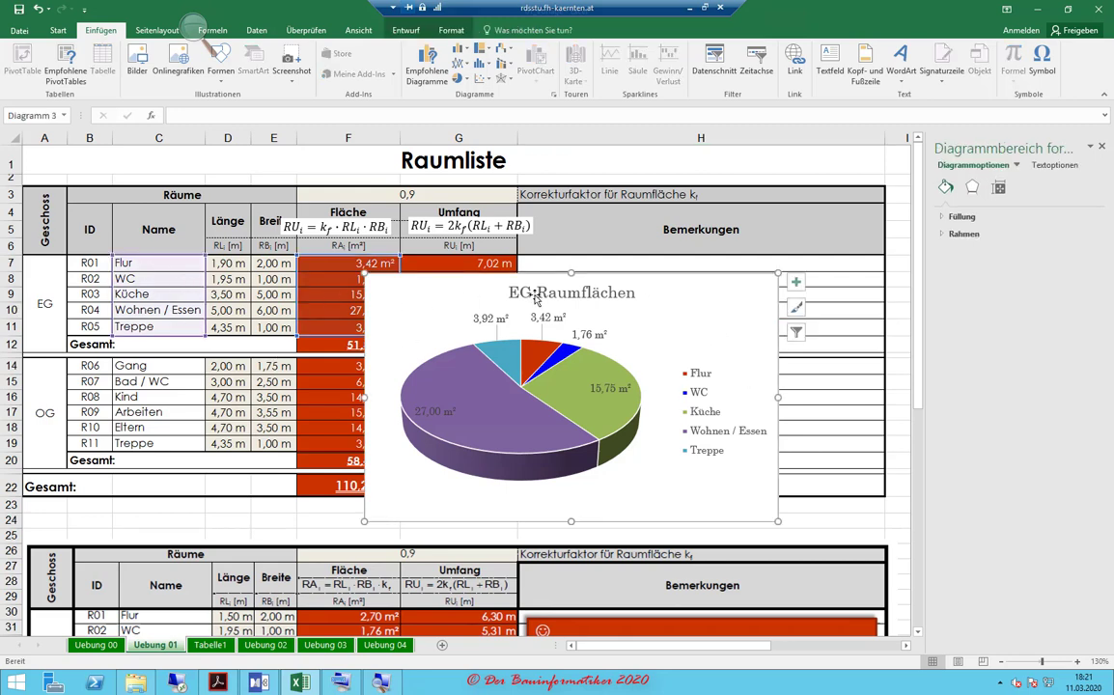
- Move the pie chart below row 12, briefly point its data at G7:G11, then restore F7:F11
{"action": "left_click_drag", "start_coordinate": [662, 317], "coordinate": [606, 414]}
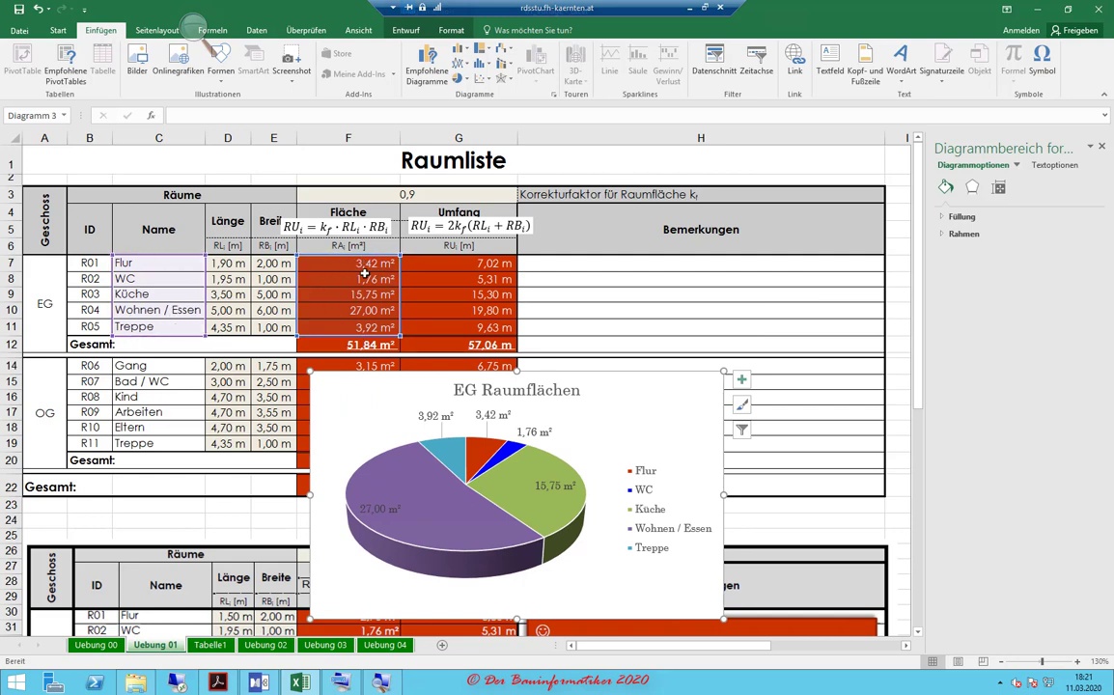
{"action": "mouse_move", "coordinate": [338, 259]}
{"action": "left_mouse_down"}
{"action": "mouse_move", "coordinate": [413, 269]}
{"action": "mouse_move", "coordinate": [345, 320]}
{"action": "left_mouse_up"}
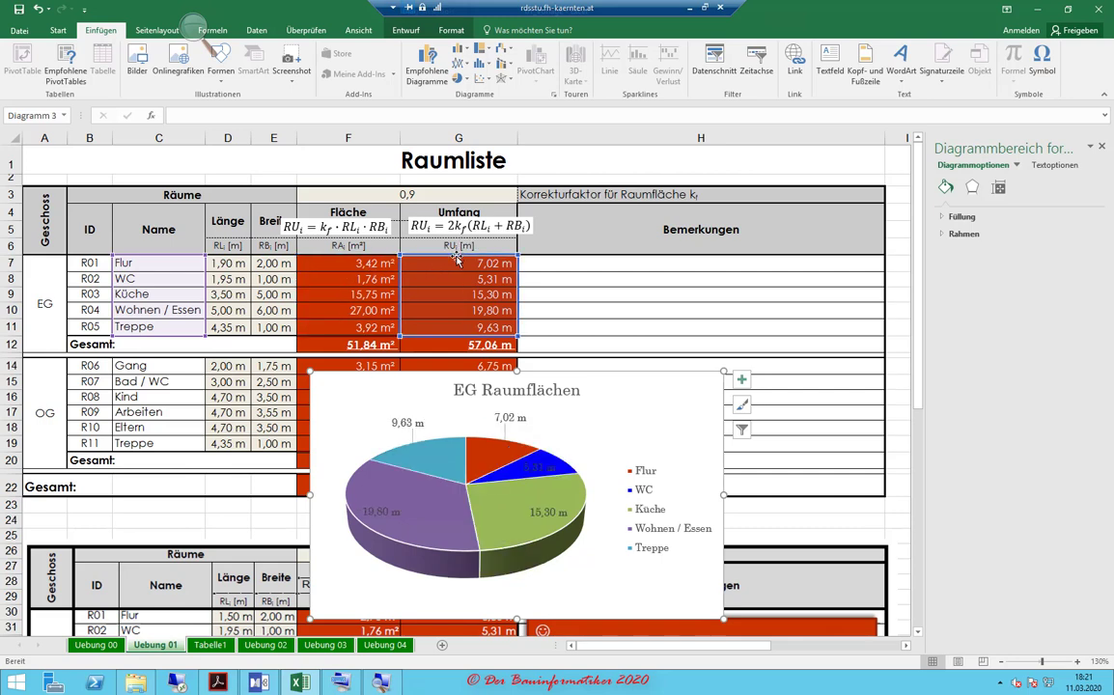
{"action": "left_click_drag", "start_coordinate": [402, 263], "coordinate": [300, 262]}
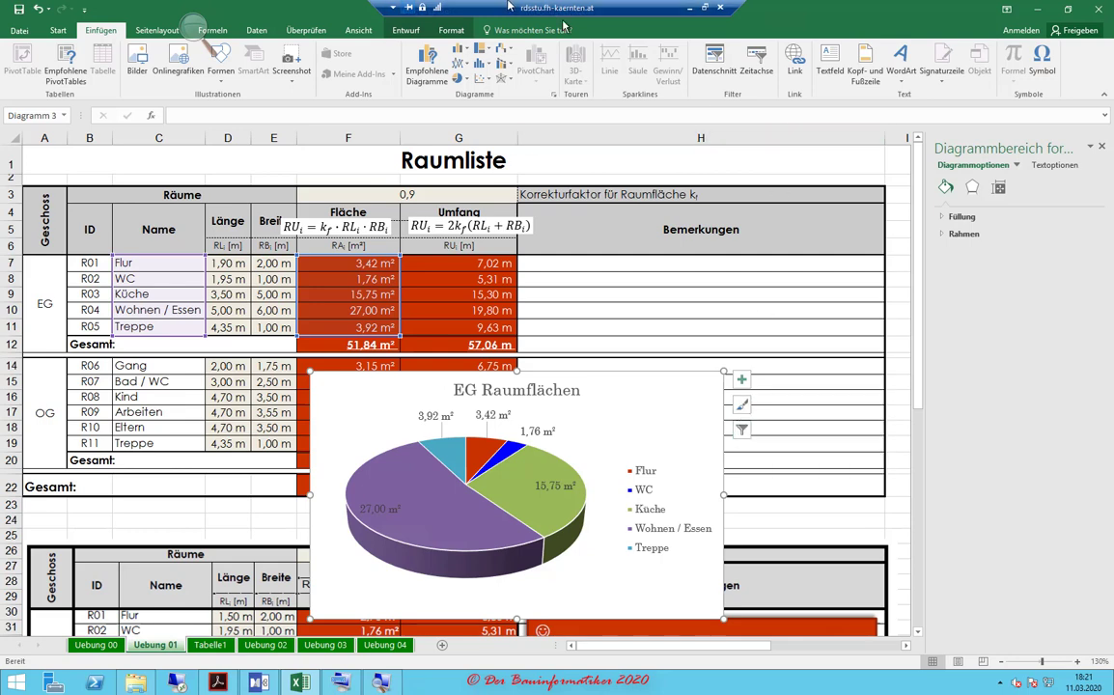
{"action": "left_click", "coordinate": [452, 31]}
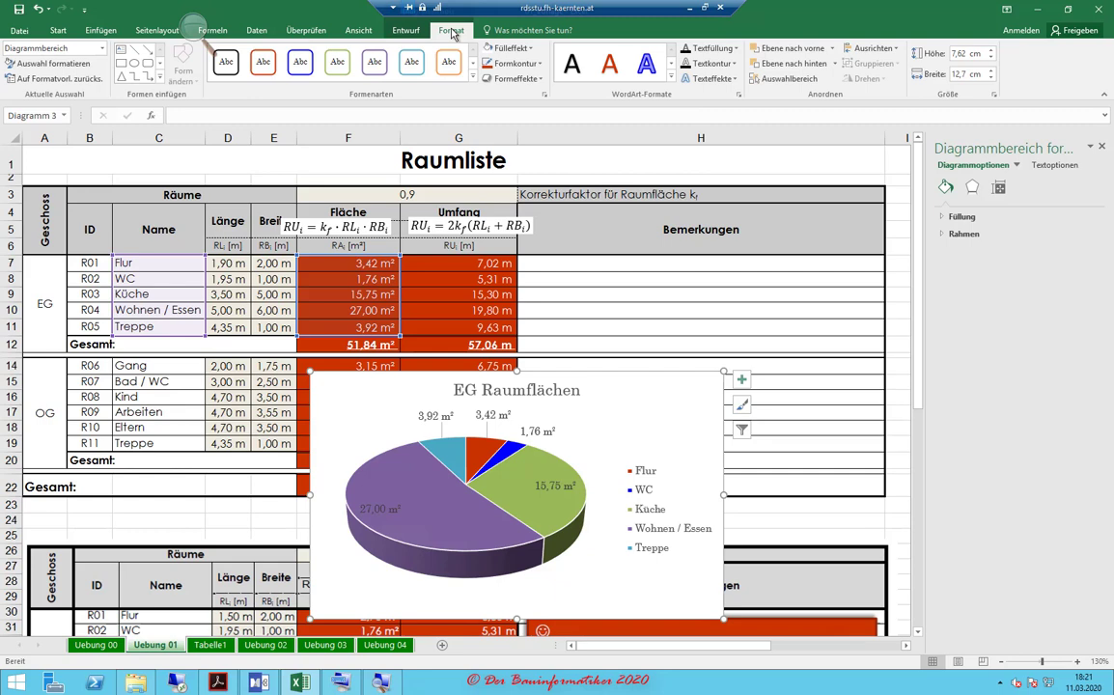
{"action": "left_click", "coordinate": [406, 30]}
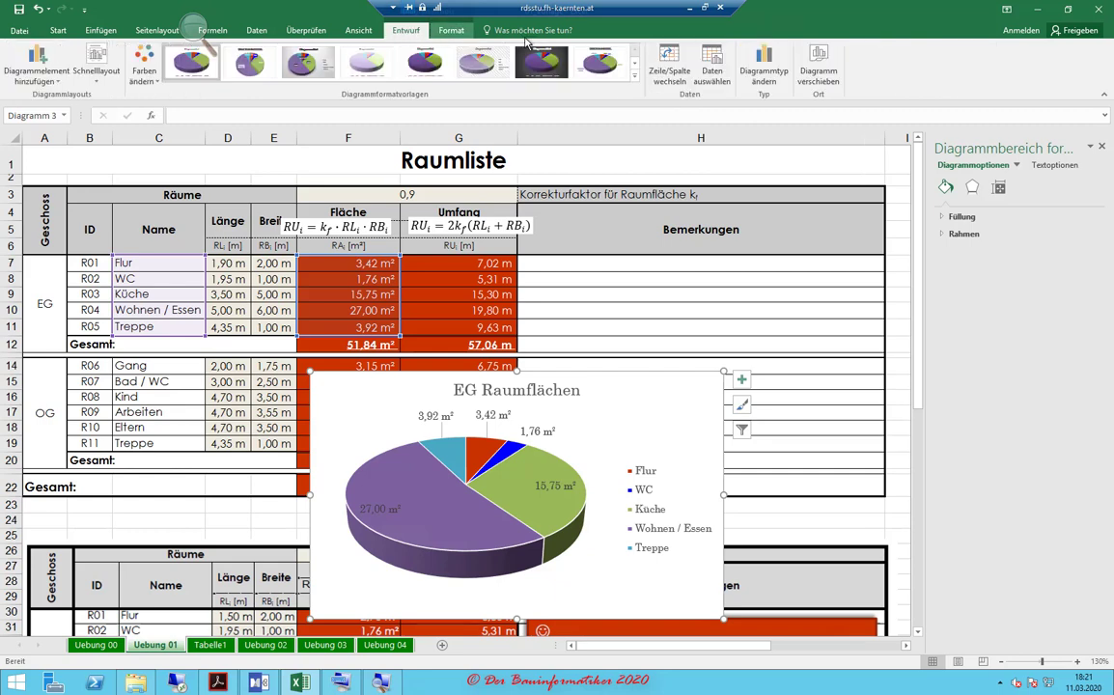
{"action": "left_click", "coordinate": [712, 65]}
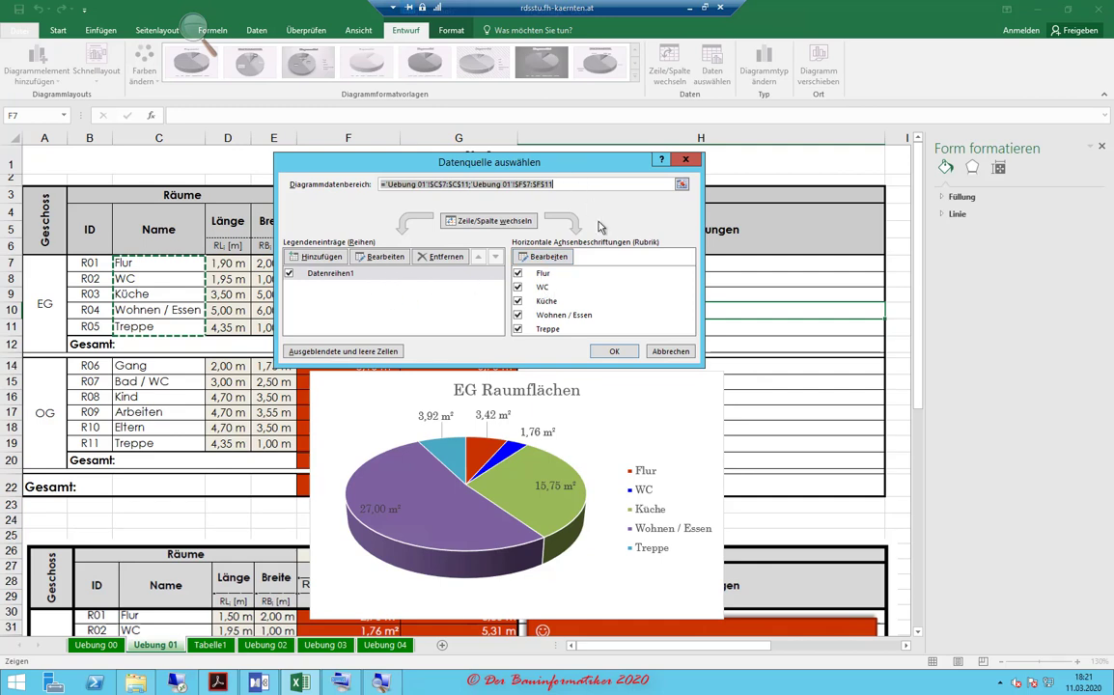
{"action": "left_click", "coordinate": [666, 349]}
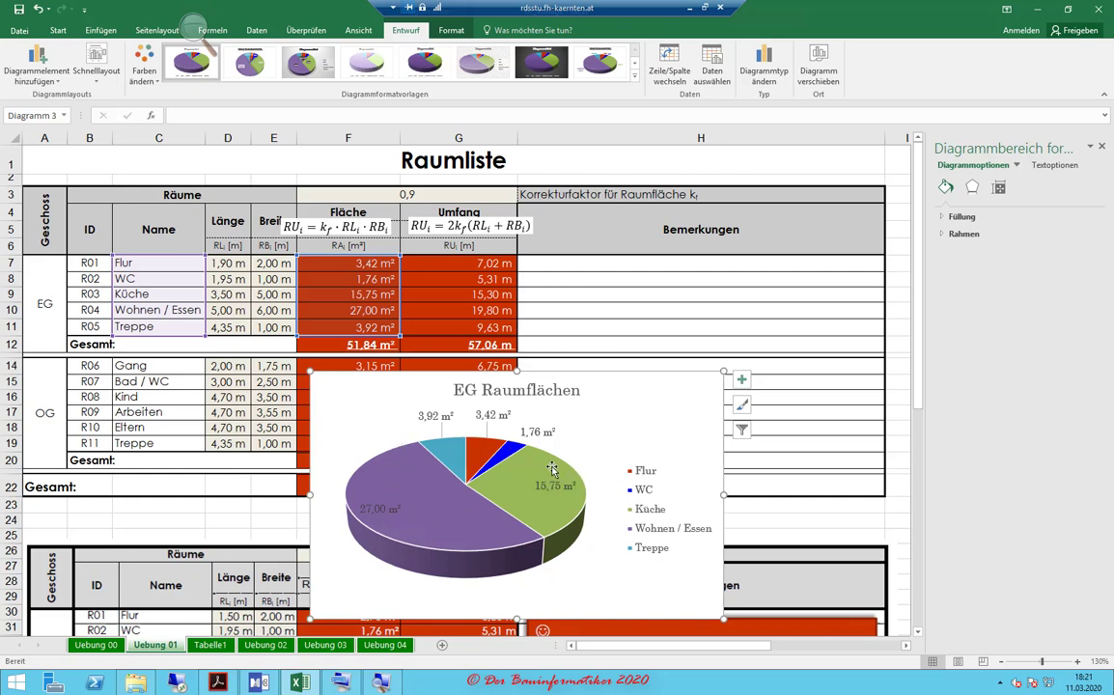
{"action": "mouse_move", "coordinate": [552, 469]}
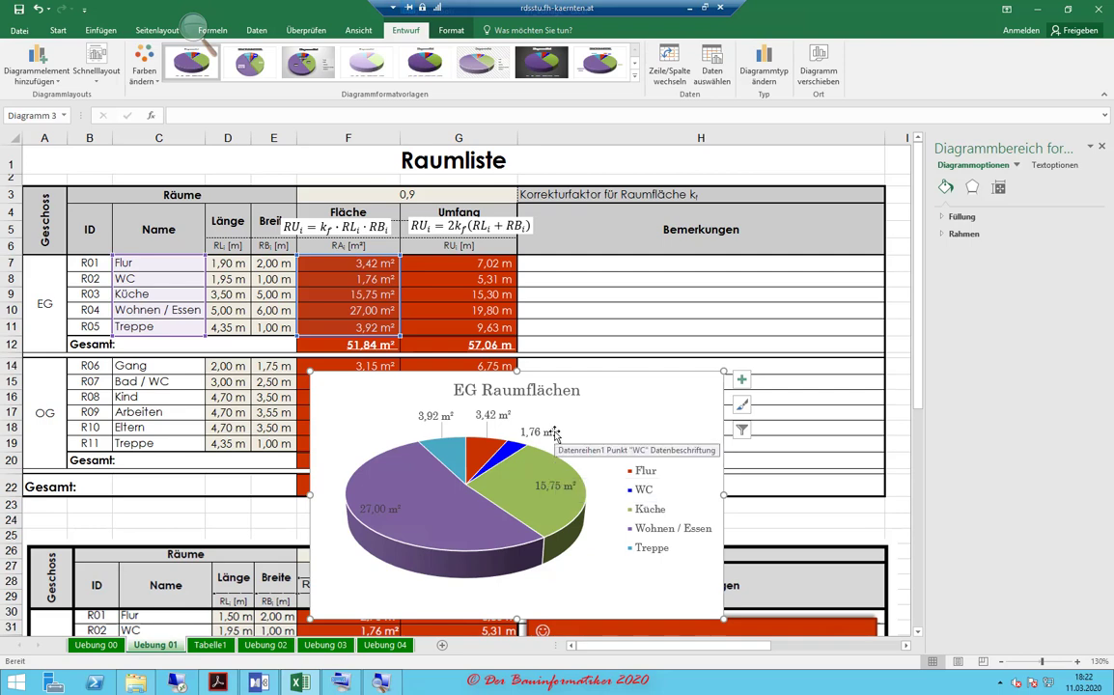
{"action": "left_click", "coordinate": [458, 446]}
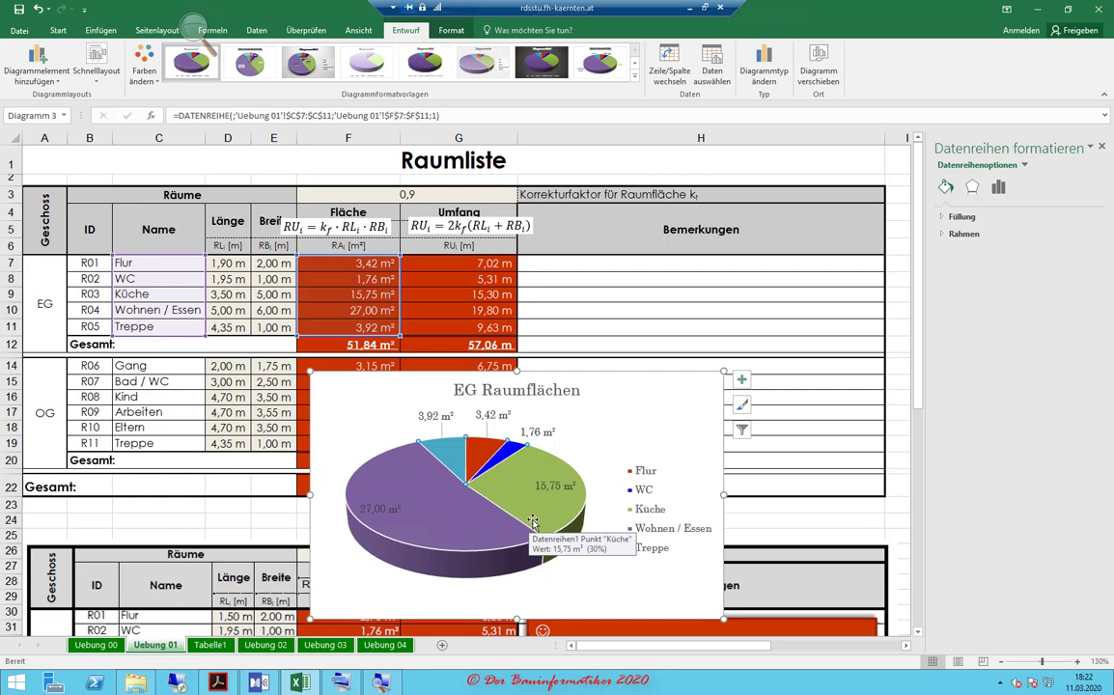
{"action": "left_click", "coordinate": [650, 422]}
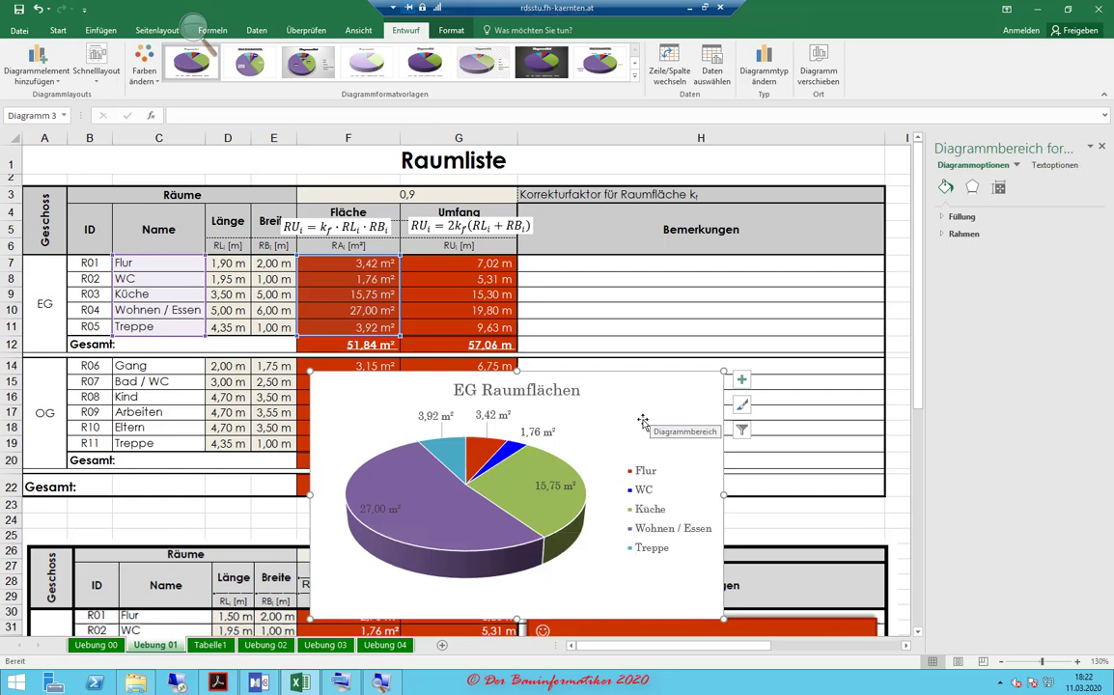
- Close the Form formatieren pane and drag the EG Raumflächen chart to the sheet's lower right
{"action": "left_click", "coordinate": [522, 317]}
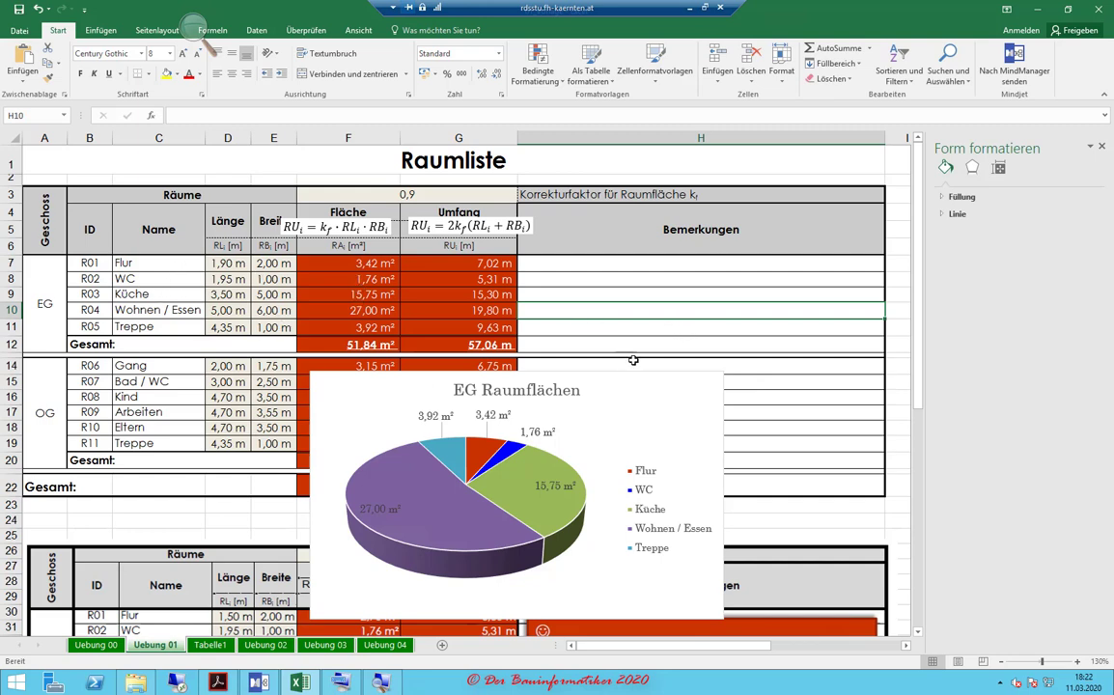
{"action": "left_click", "coordinate": [640, 397]}
{"action": "scroll", "coordinate": [600, 336], "scroll_direction": "down", "scroll_amount": 2}
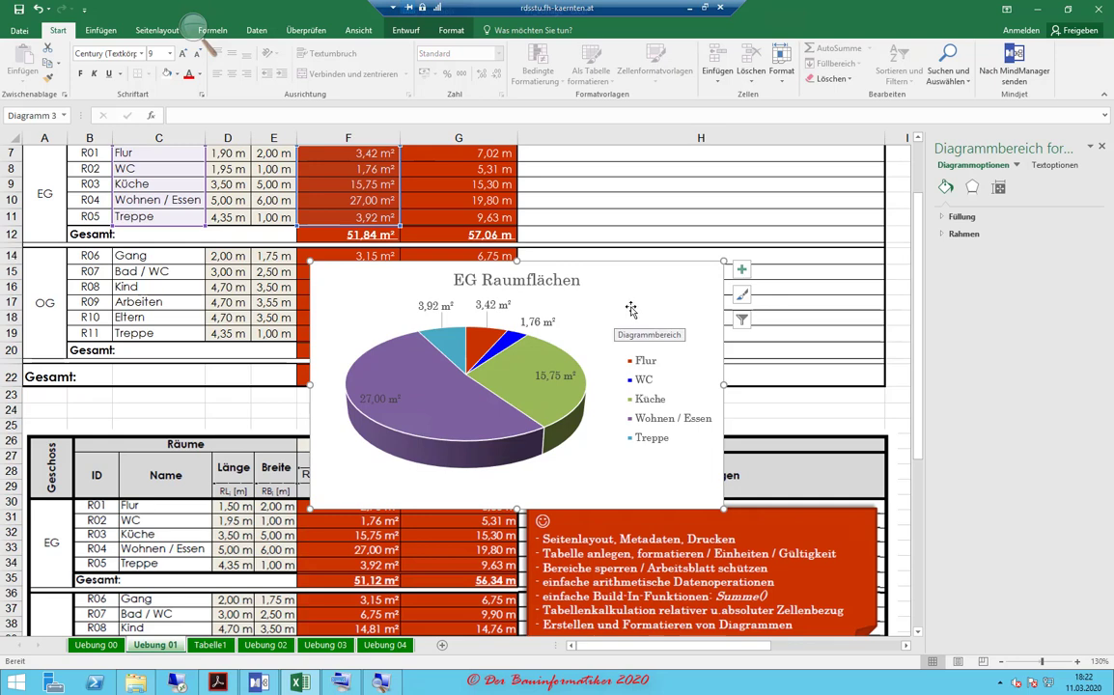
{"action": "scroll", "coordinate": [626, 300], "scroll_direction": "down", "scroll_amount": 1, "text": "ctrl"}
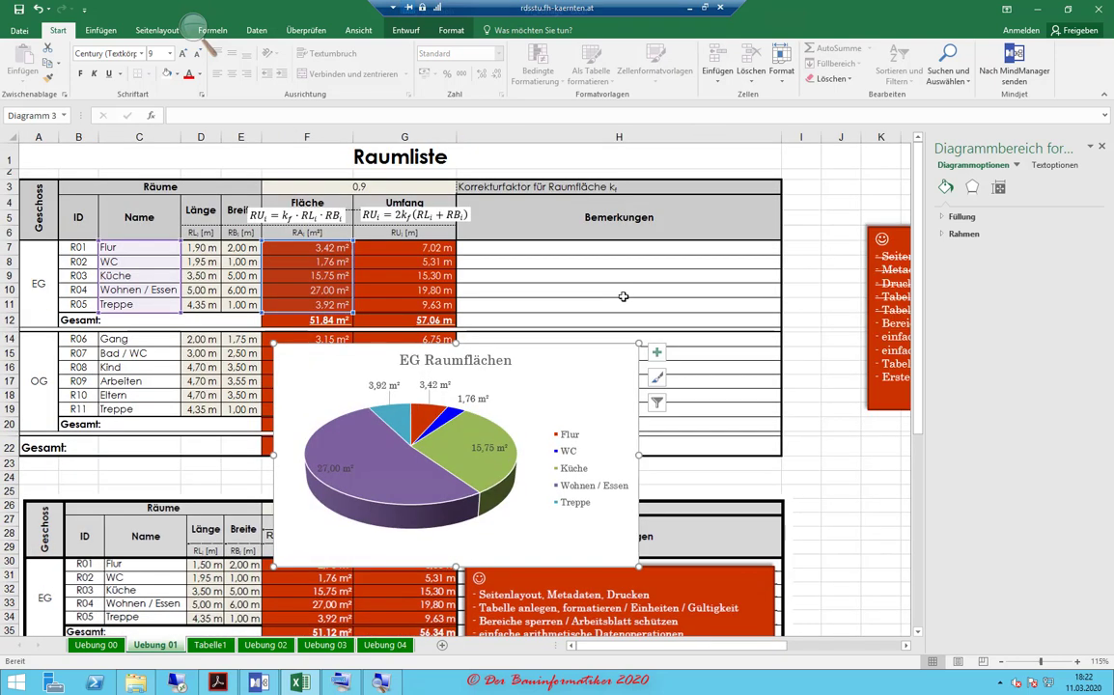
{"action": "left_click", "coordinate": [742, 290]}
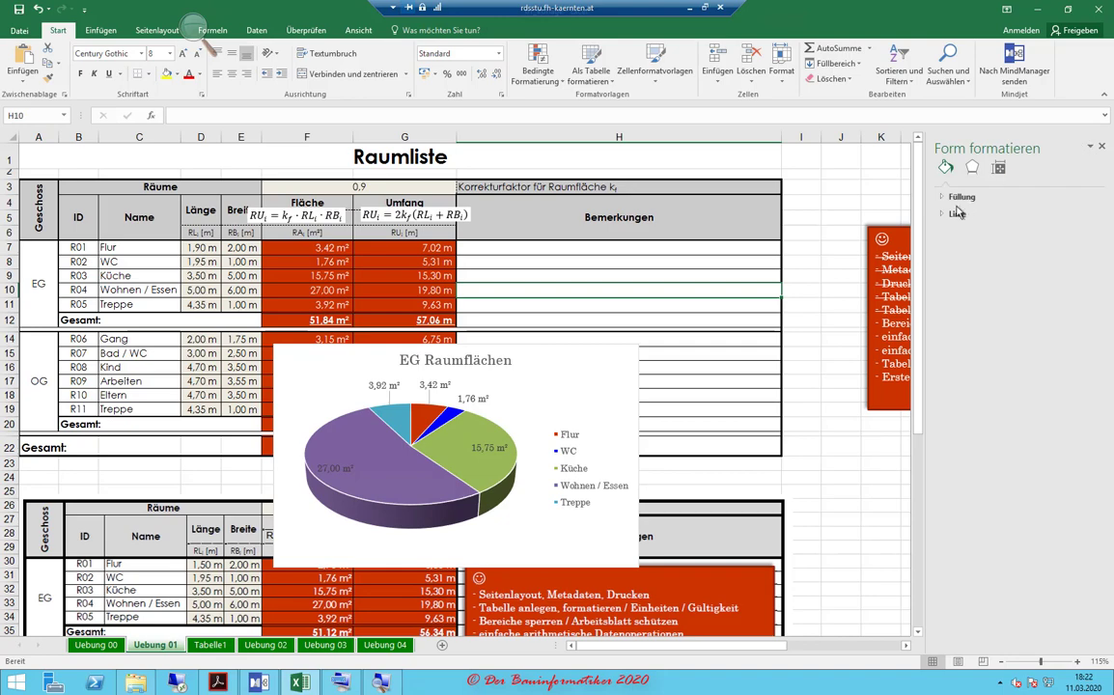
{"action": "left_click", "coordinate": [1103, 148]}
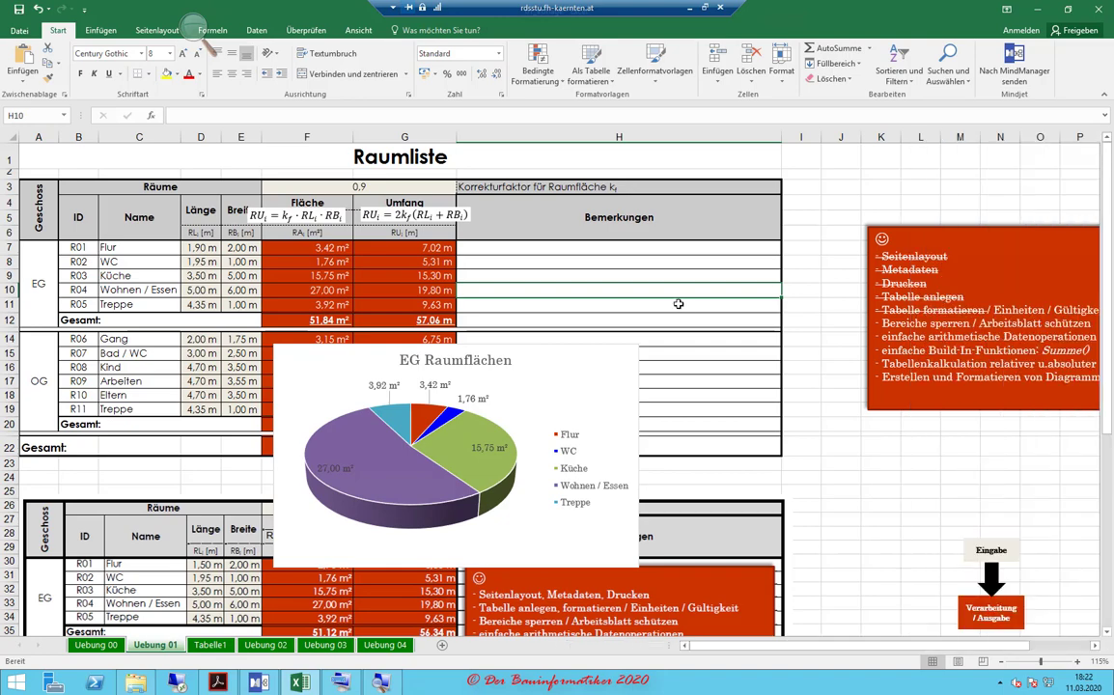
{"action": "scroll", "coordinate": [630, 303], "scroll_direction": "down", "scroll_amount": 2, "text": "ctrl"}
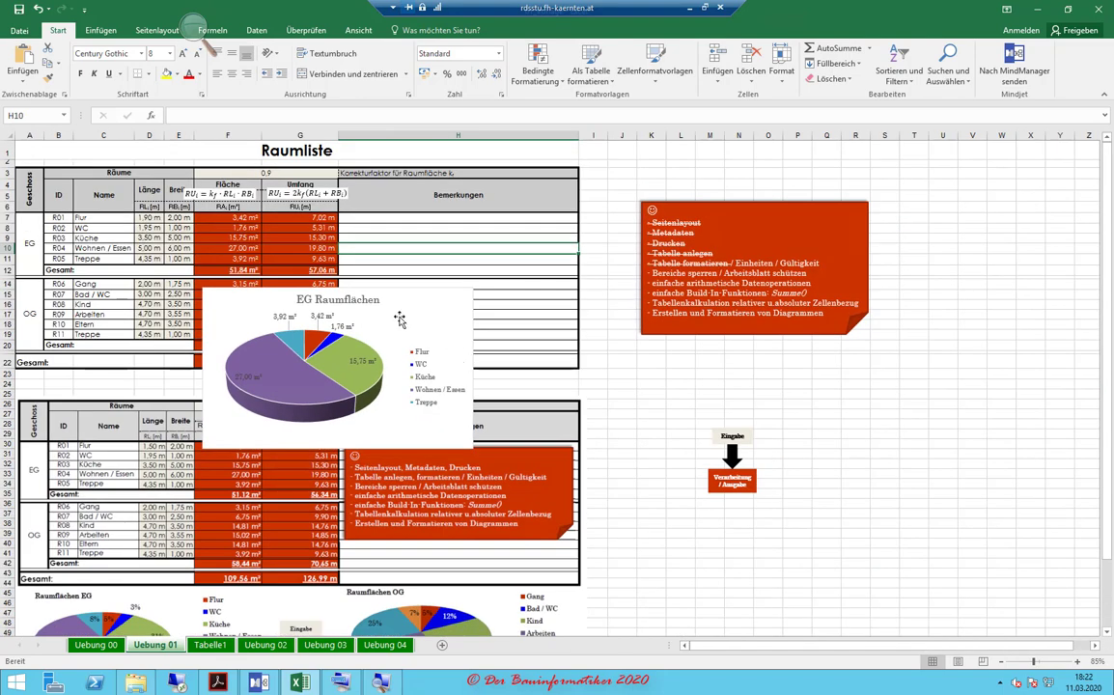
{"action": "left_click_drag", "start_coordinate": [372, 309], "coordinate": [774, 544]}
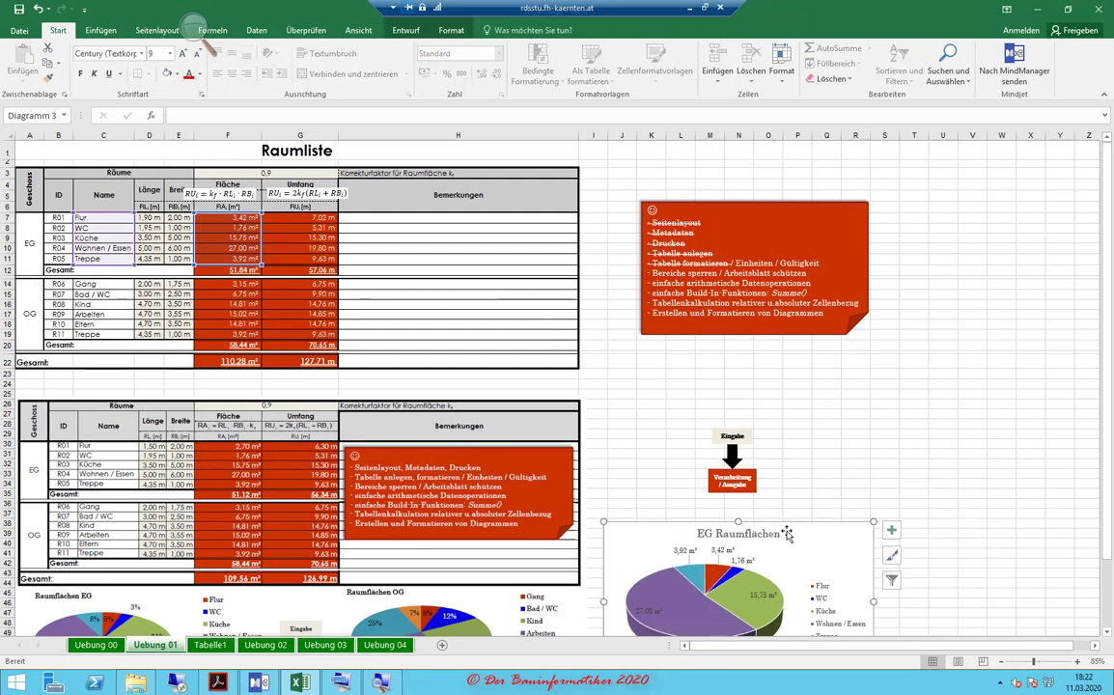
{"action": "left_click", "coordinate": [657, 415]}
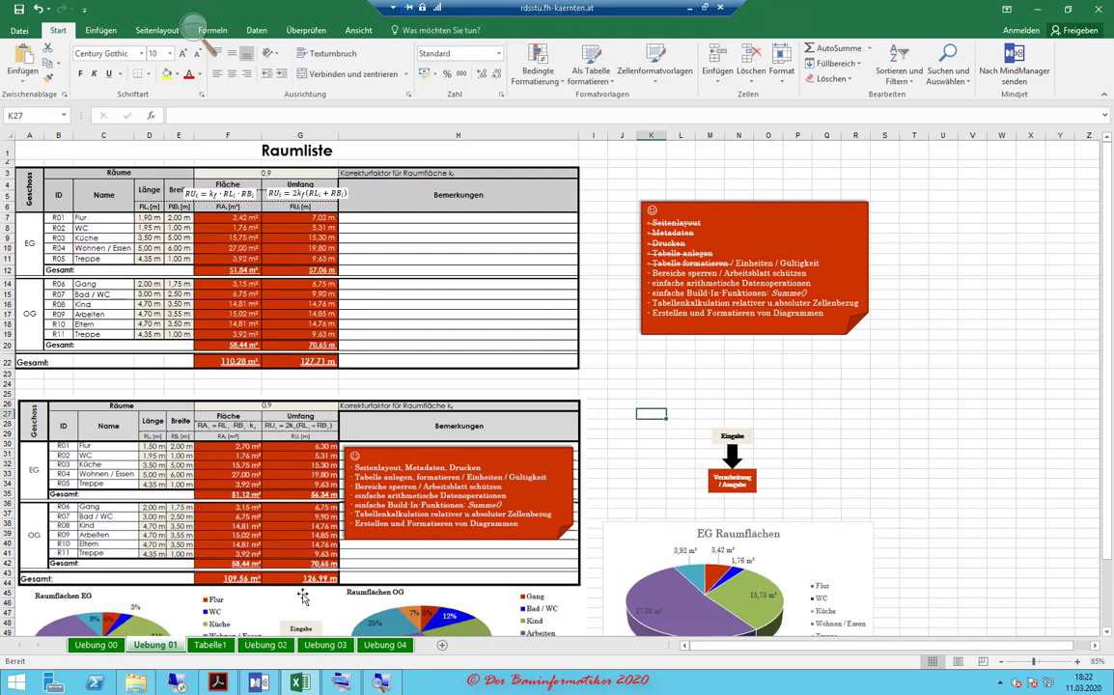
- Switch to 01_Uebungen.pdf, accept the recommended accessibility settings, and scroll to page 2's column charts
{"action": "left_click", "coordinate": [222, 683]}
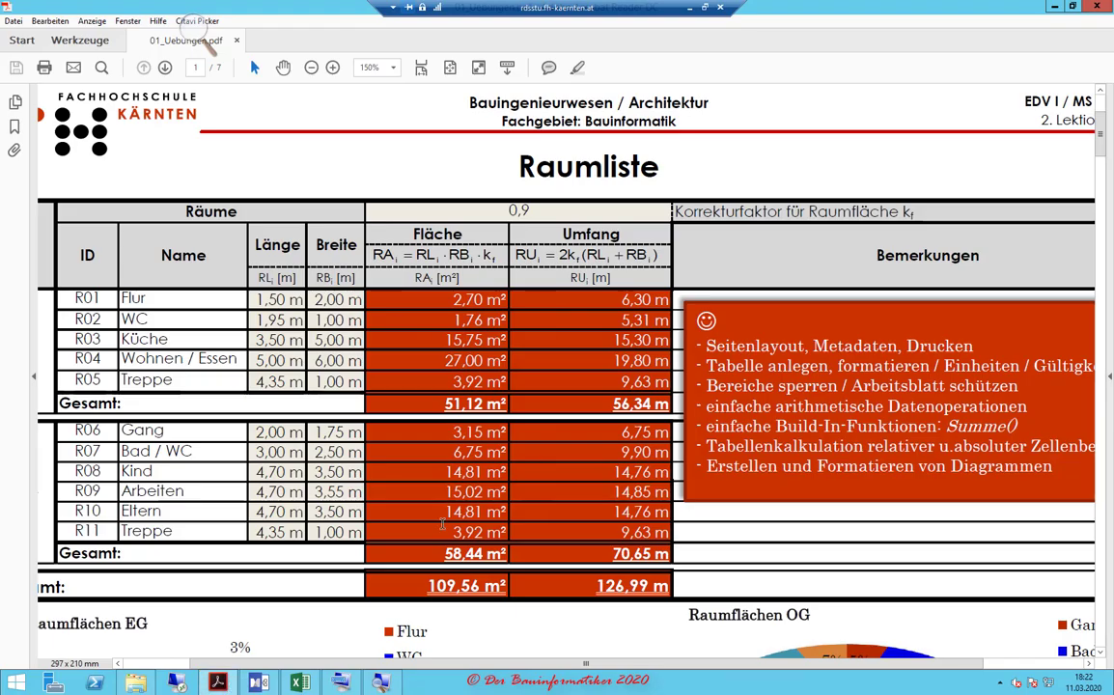
{"action": "left_click", "coordinate": [550, 460]}
{"action": "scroll", "coordinate": [541, 459], "scroll_direction": "down", "scroll_amount": 1}
{"action": "scroll", "coordinate": [617, 474], "scroll_direction": "down", "scroll_amount": 3}
{"action": "scroll", "coordinate": [617, 474], "scroll_direction": "down", "scroll_amount": 5}
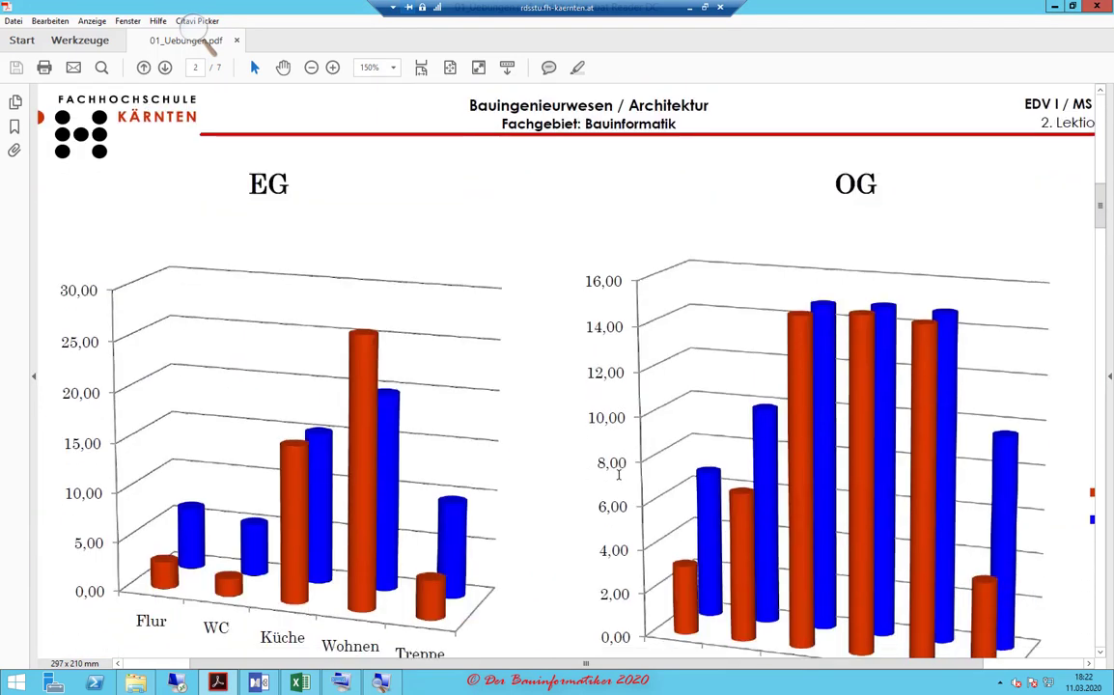
{"action": "scroll", "coordinate": [599, 486], "scroll_direction": "down", "scroll_amount": 2}
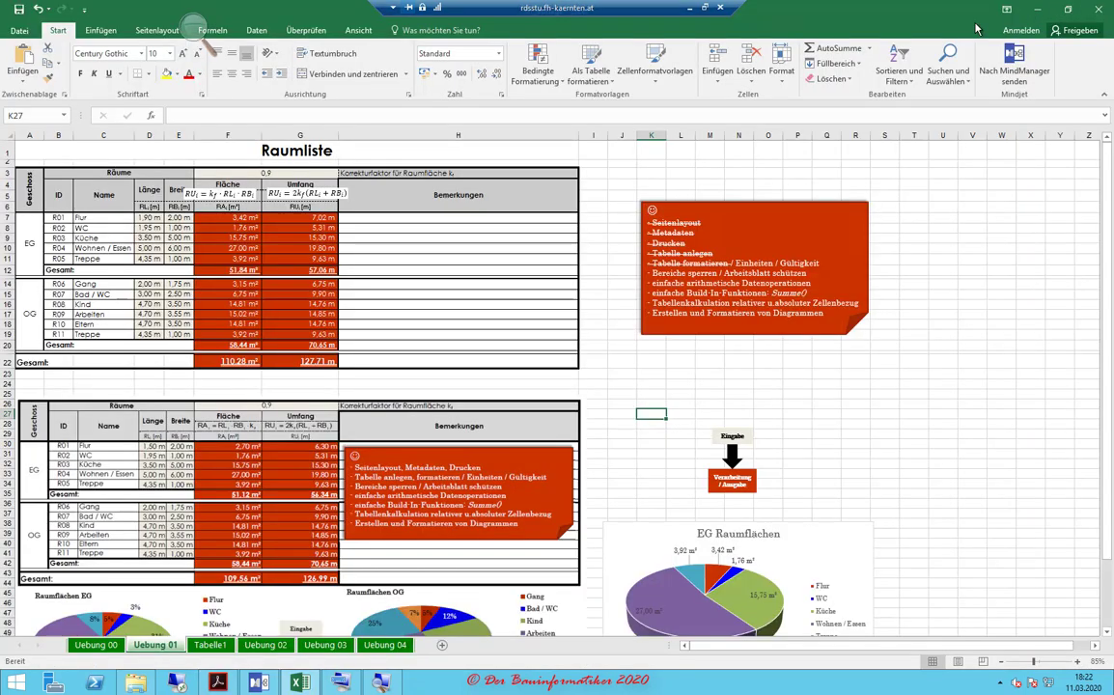
- Back in Excel, multi-select the EG room names C7:C11, areas F7:F11 and perimeters G7:G11
{"action": "left_click", "coordinate": [299, 684]}
{"action": "left_click_drag", "start_coordinate": [97, 221], "coordinate": [97, 259]}
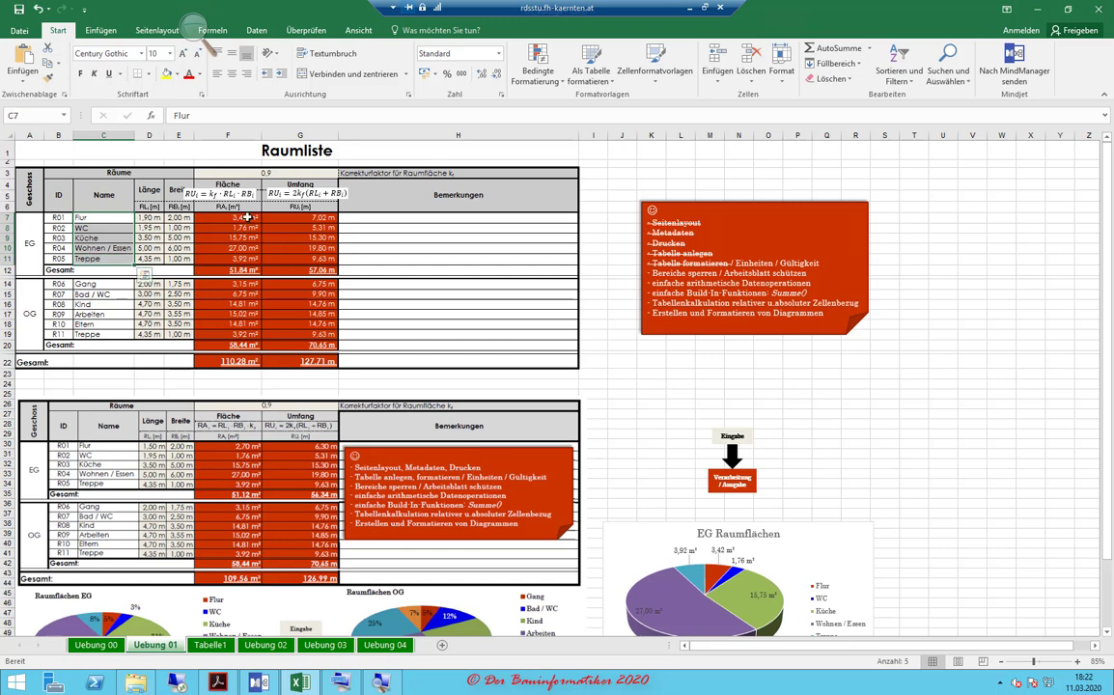
{"action": "left_click_drag", "start_coordinate": [248, 218], "coordinate": [248, 259]}
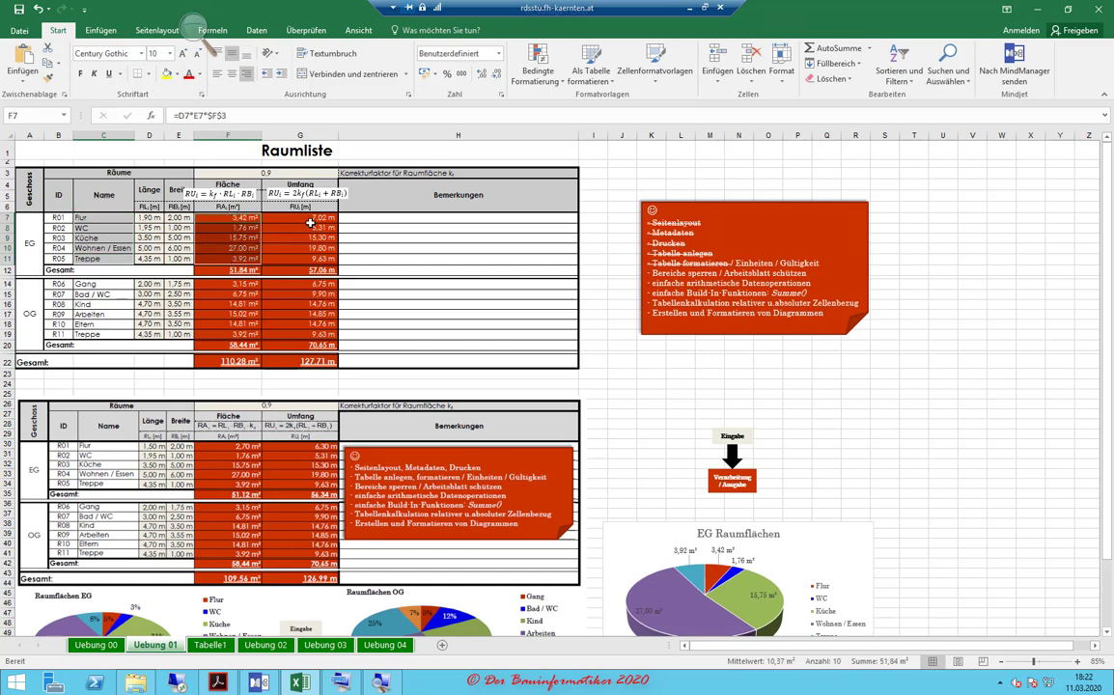
{"action": "left_click_drag", "start_coordinate": [309, 218], "coordinate": [306, 260]}
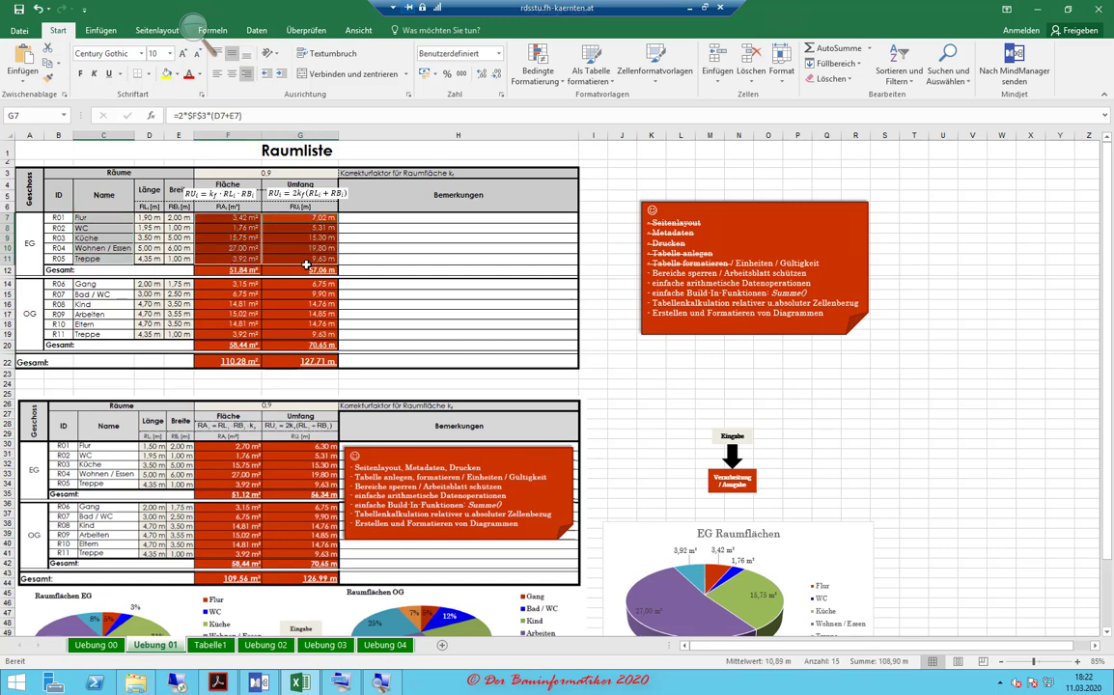
{"action": "left_click", "coordinate": [100, 30]}
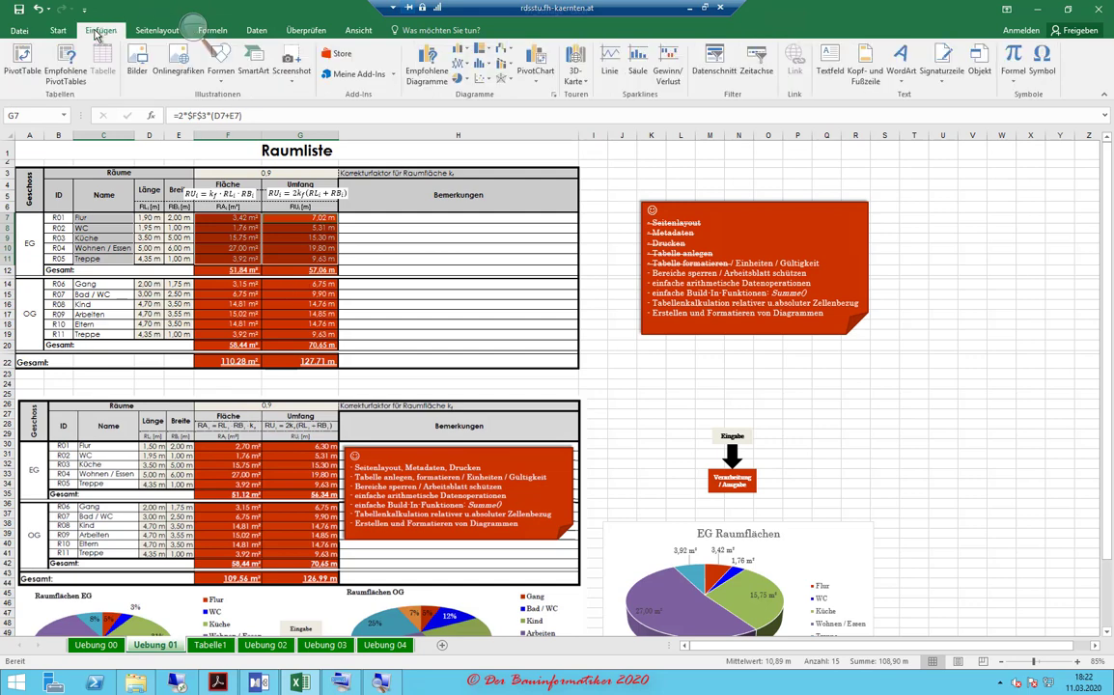
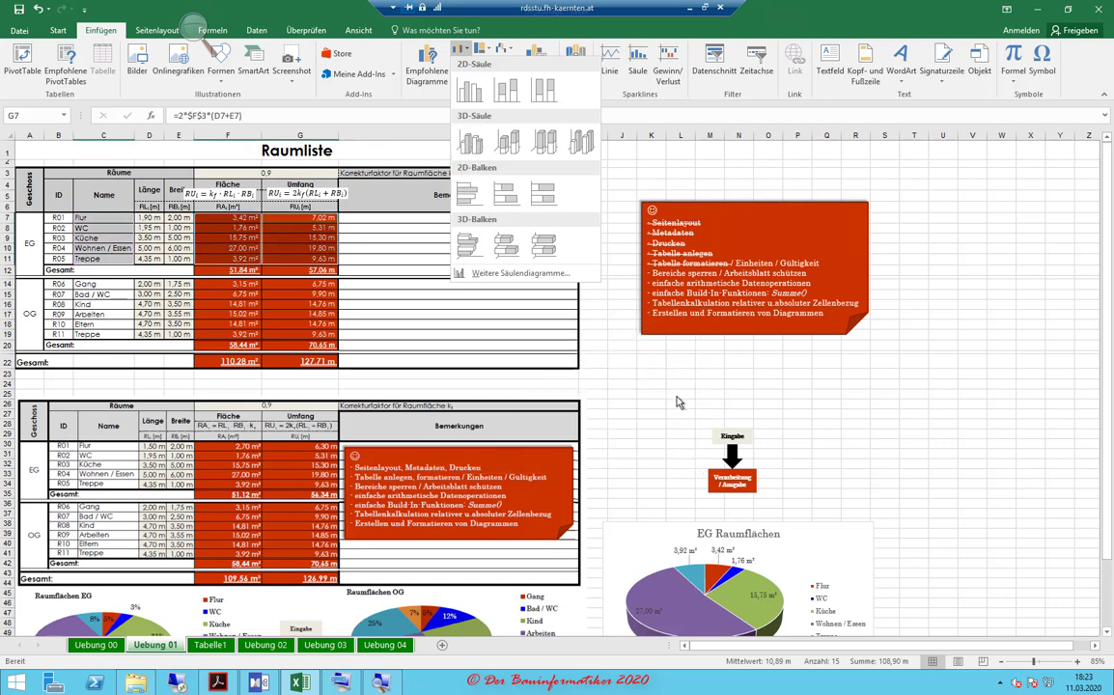
- Close the column chart gallery and delete the pasted picture (Grafik 1) of the room table
{"action": "left_click", "coordinate": [679, 403]}
{"action": "scroll", "coordinate": [671, 377], "scroll_direction": "down", "scroll_amount": 1}
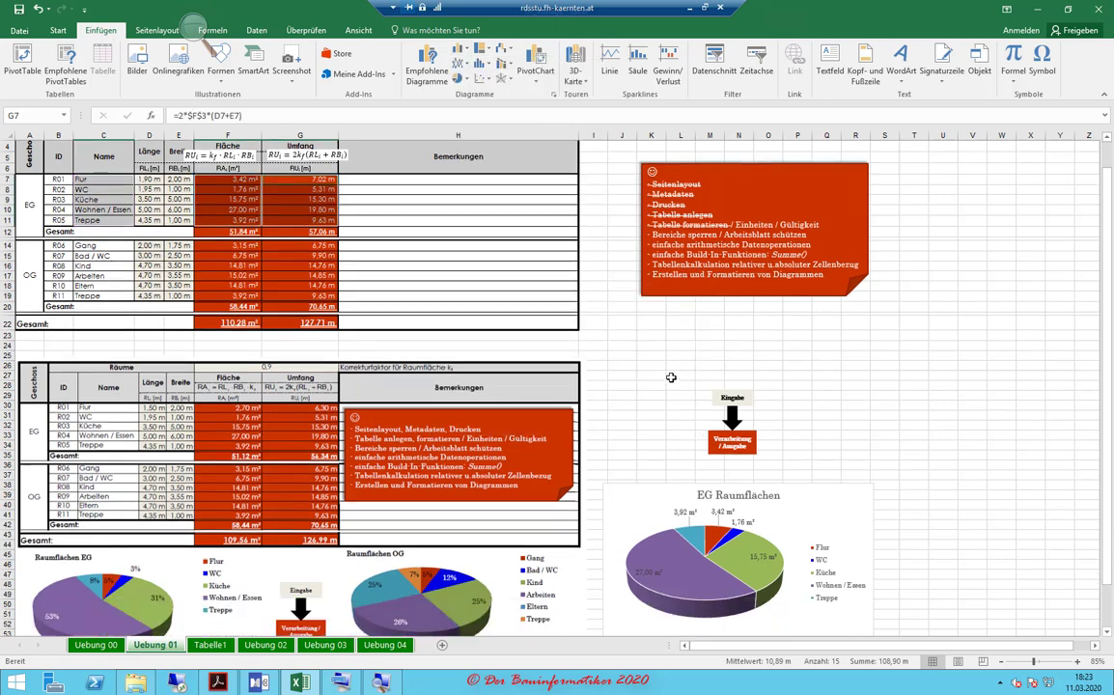
{"action": "scroll", "coordinate": [671, 378], "scroll_direction": "down", "scroll_amount": 1}
{"action": "scroll", "coordinate": [671, 377], "scroll_direction": "up", "scroll_amount": 2}
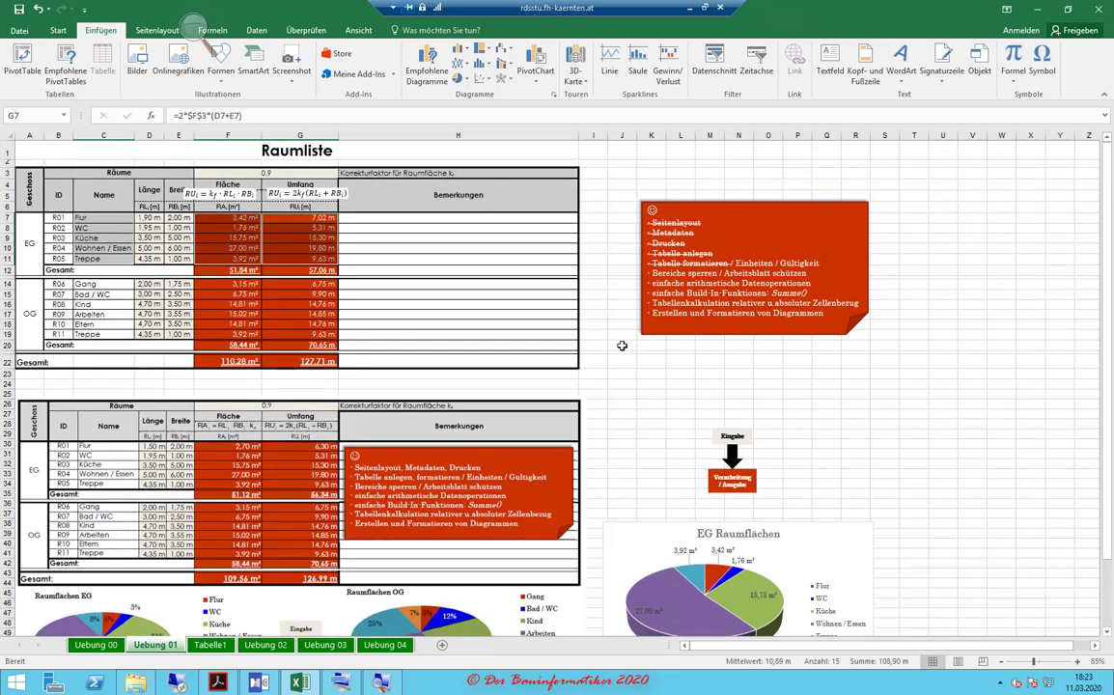
{"action": "left_click", "coordinate": [665, 411]}
{"action": "left_click", "coordinate": [466, 438]}
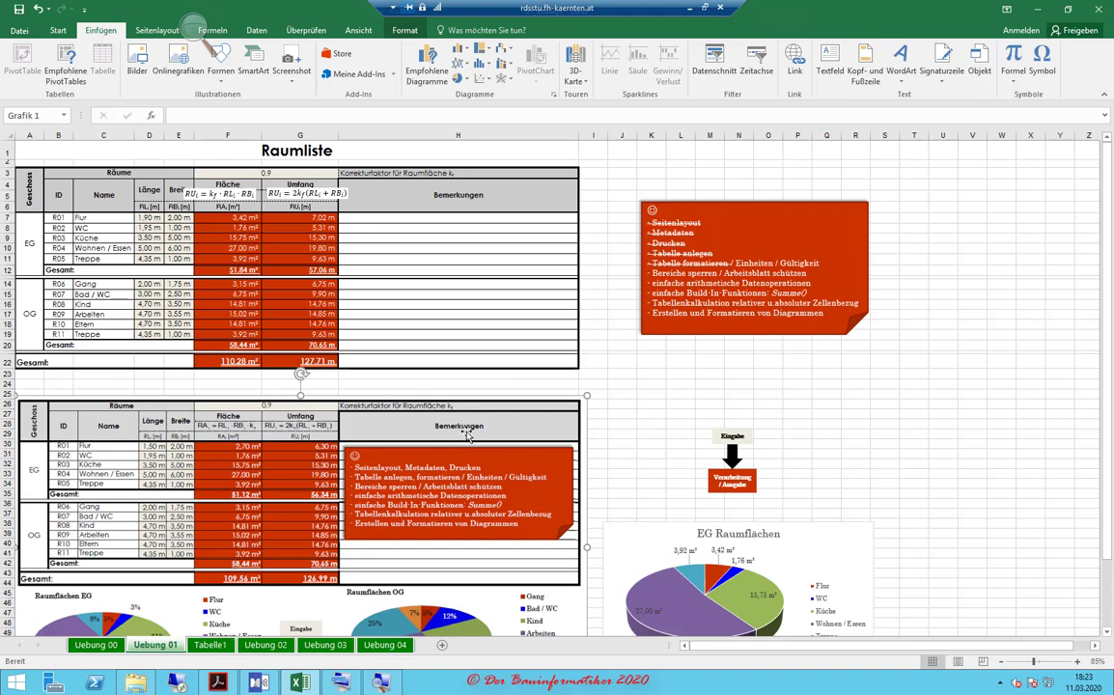
{"action": "key", "text": "Delete"}
- From cell B24, insert an empty 3D clustered column chart and drag it below the room table
{"action": "left_click", "coordinate": [49, 383]}
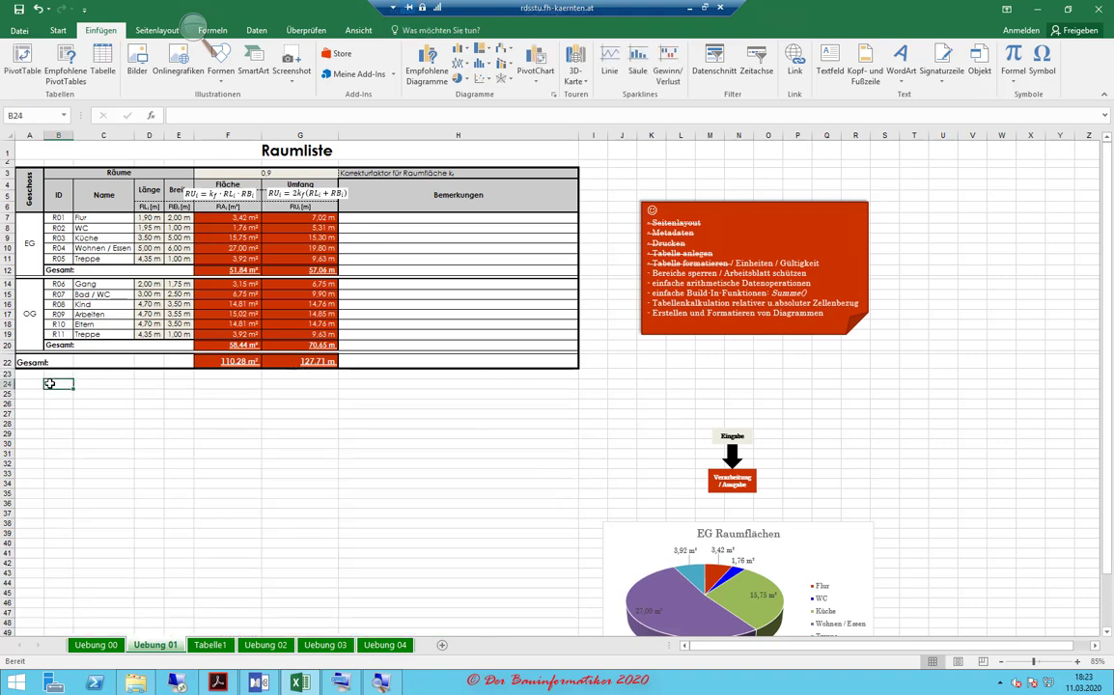
{"action": "scroll", "coordinate": [50, 384], "scroll_direction": "up", "scroll_amount": 4}
{"action": "scroll", "coordinate": [498, 175], "scroll_direction": "down", "scroll_amount": 1}
{"action": "scroll", "coordinate": [473, 160], "scroll_direction": "down", "scroll_amount": 1}
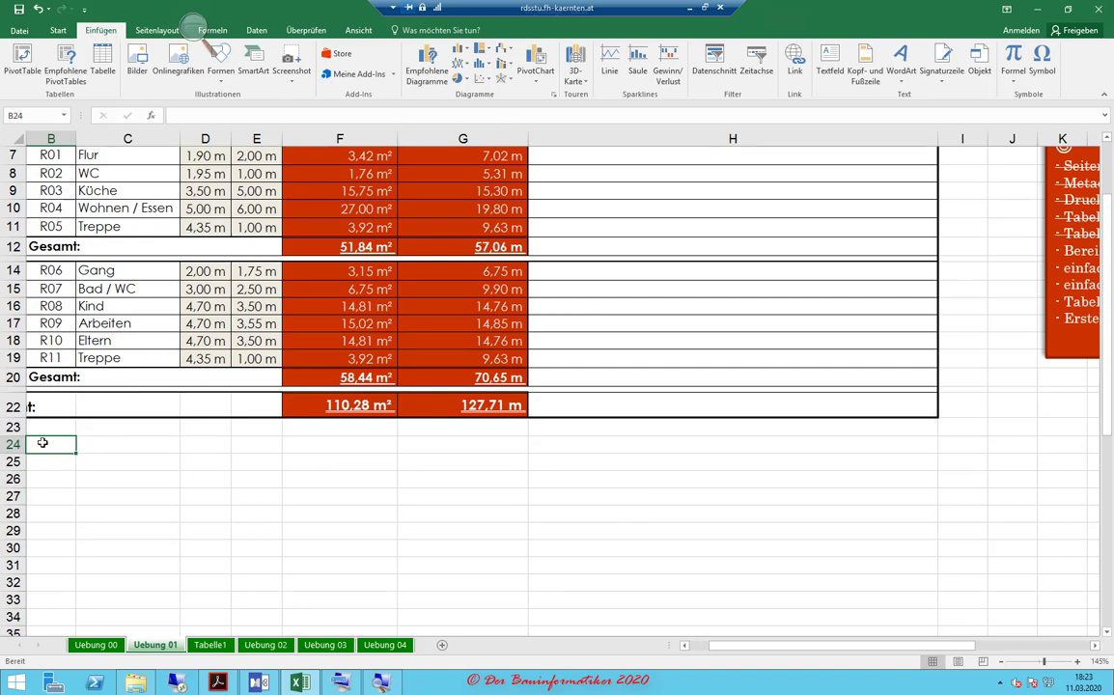
{"action": "left_click", "coordinate": [467, 81]}
{"action": "left_click", "coordinate": [459, 48]}
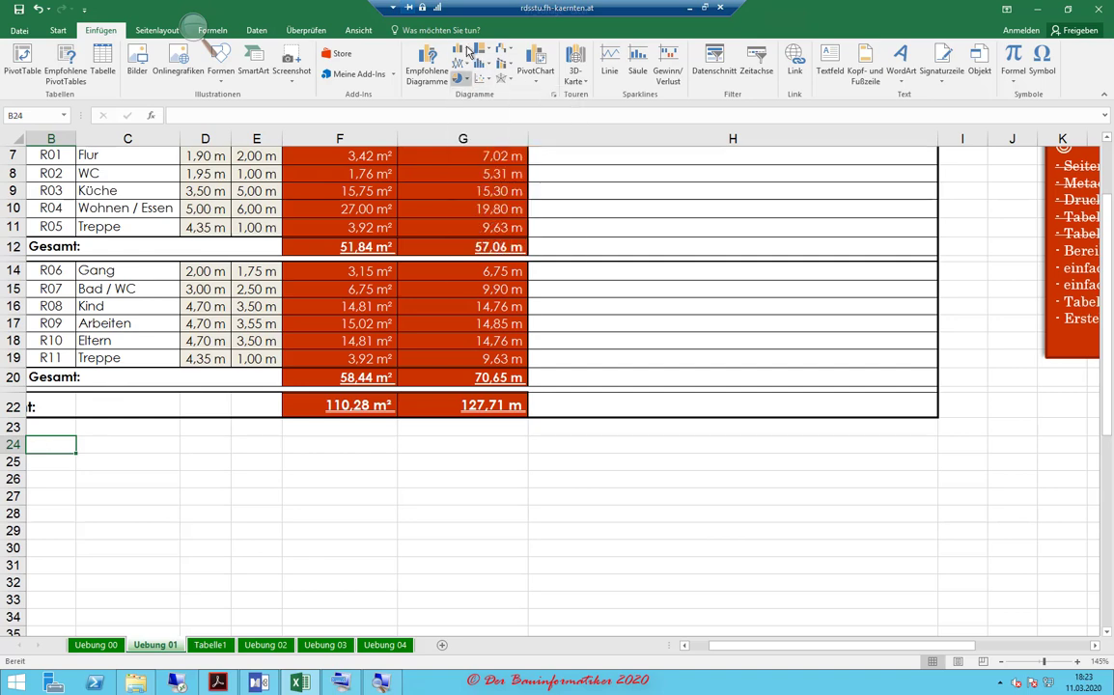
{"action": "left_click", "coordinate": [459, 48]}
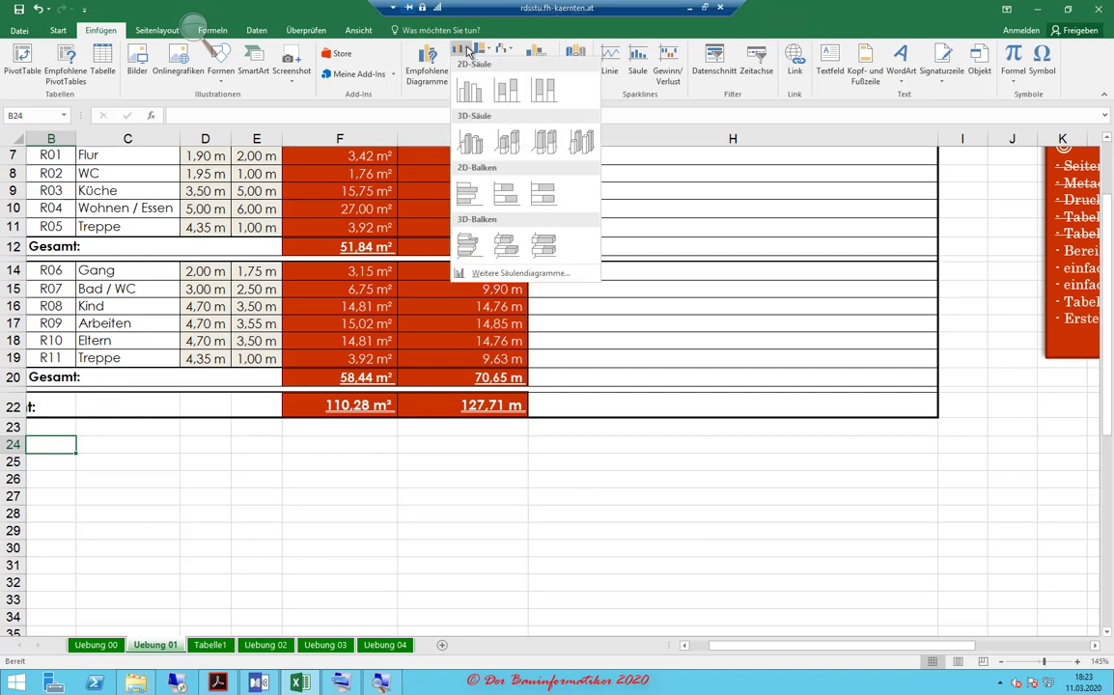
{"action": "left_click", "coordinate": [472, 144]}
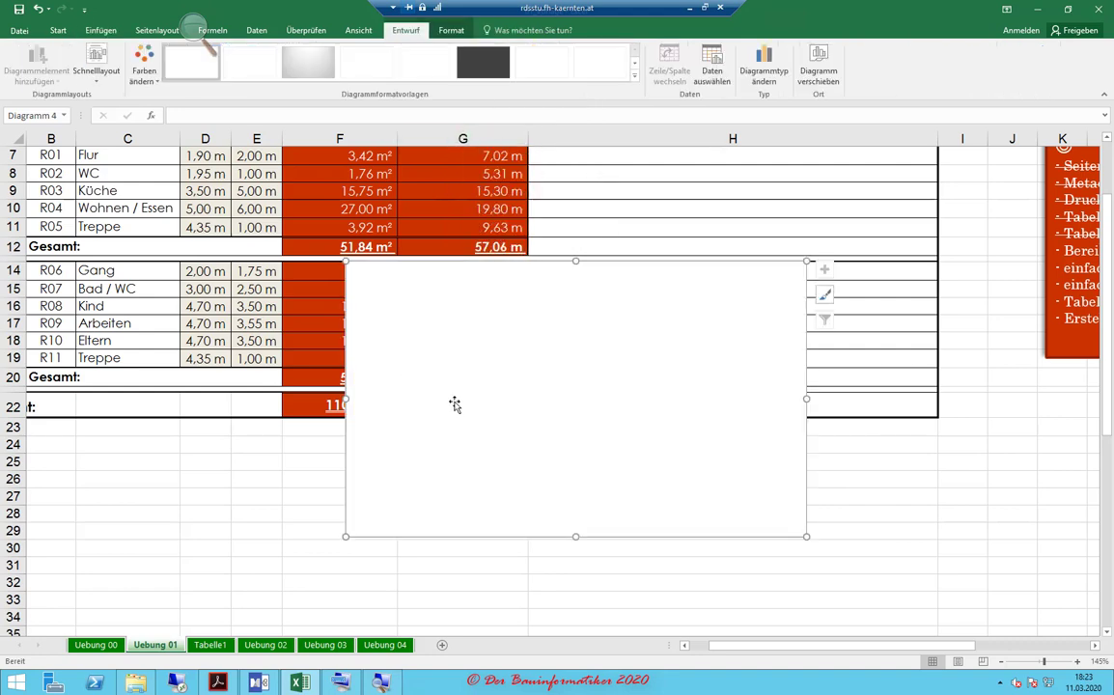
{"action": "left_click_drag", "start_coordinate": [526, 295], "coordinate": [314, 419]}
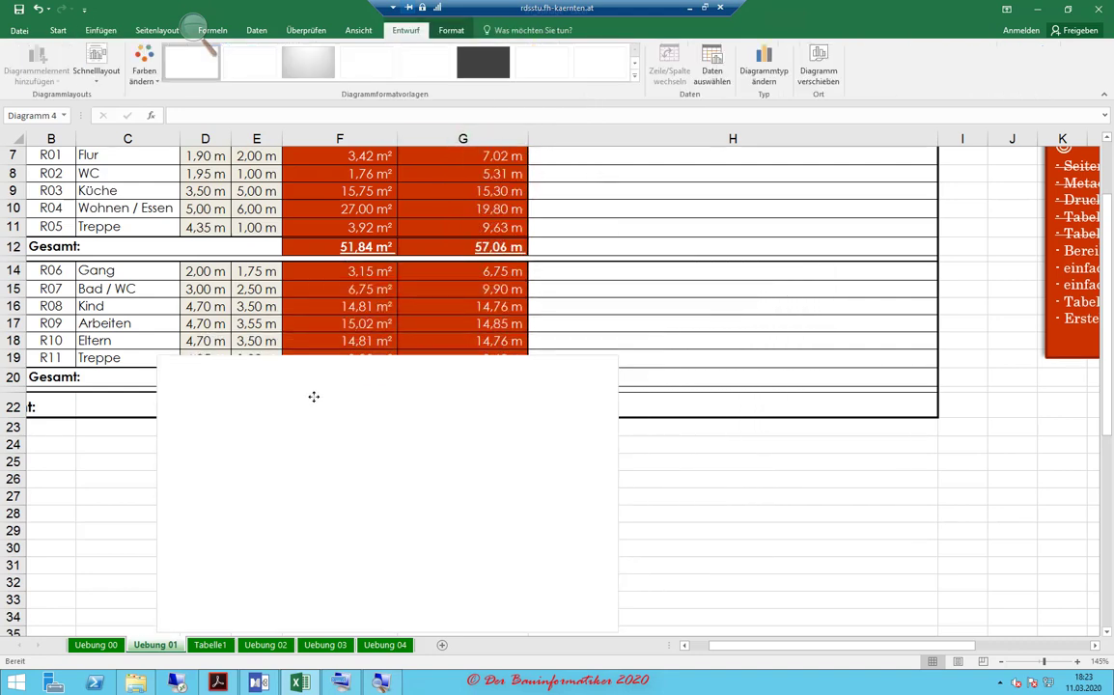
{"action": "scroll", "coordinate": [322, 425], "scroll_direction": "down", "scroll_amount": 1}
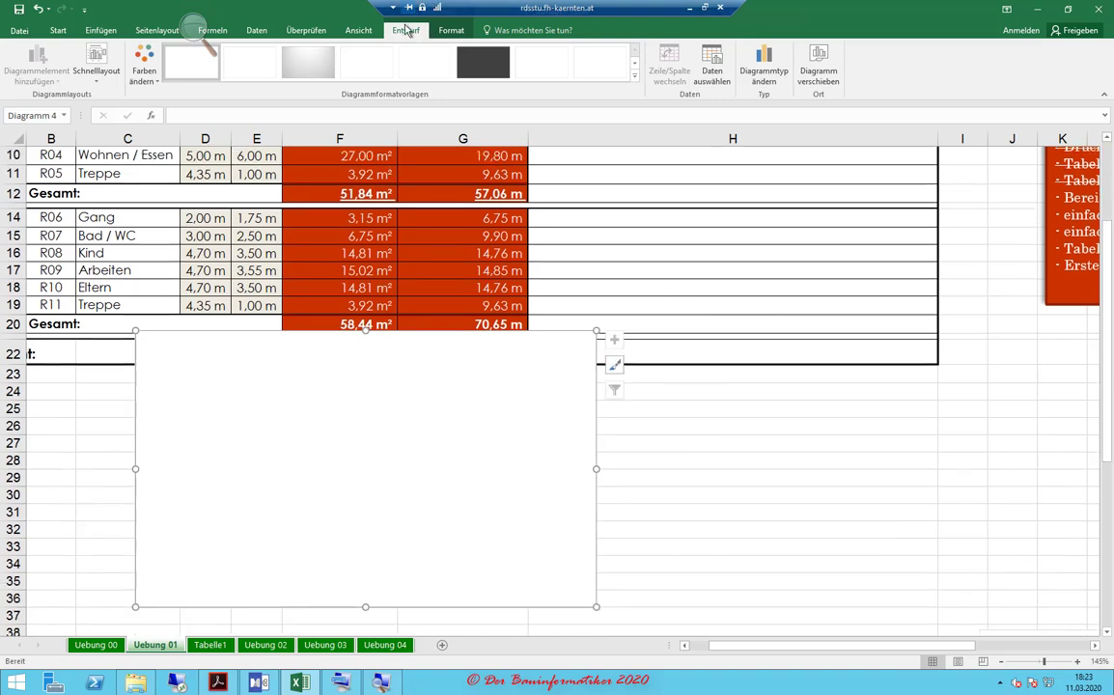
- Add a chart series named from the Fläche header with values F7:F11
{"action": "left_click", "coordinate": [713, 70]}
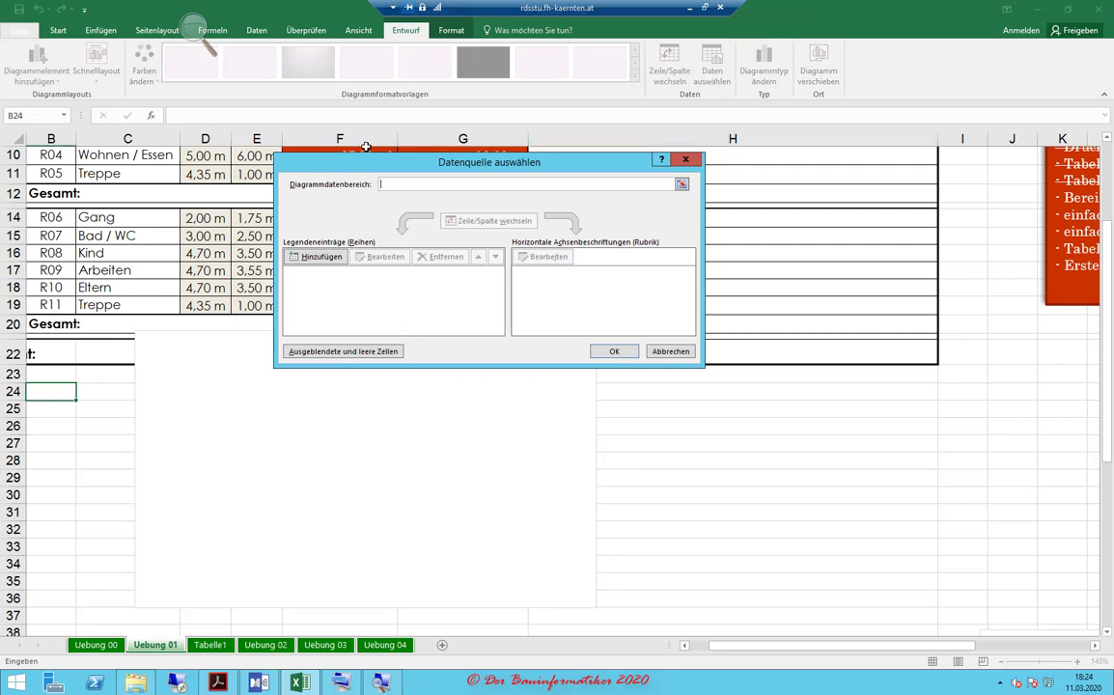
{"action": "left_click", "coordinate": [317, 259]}
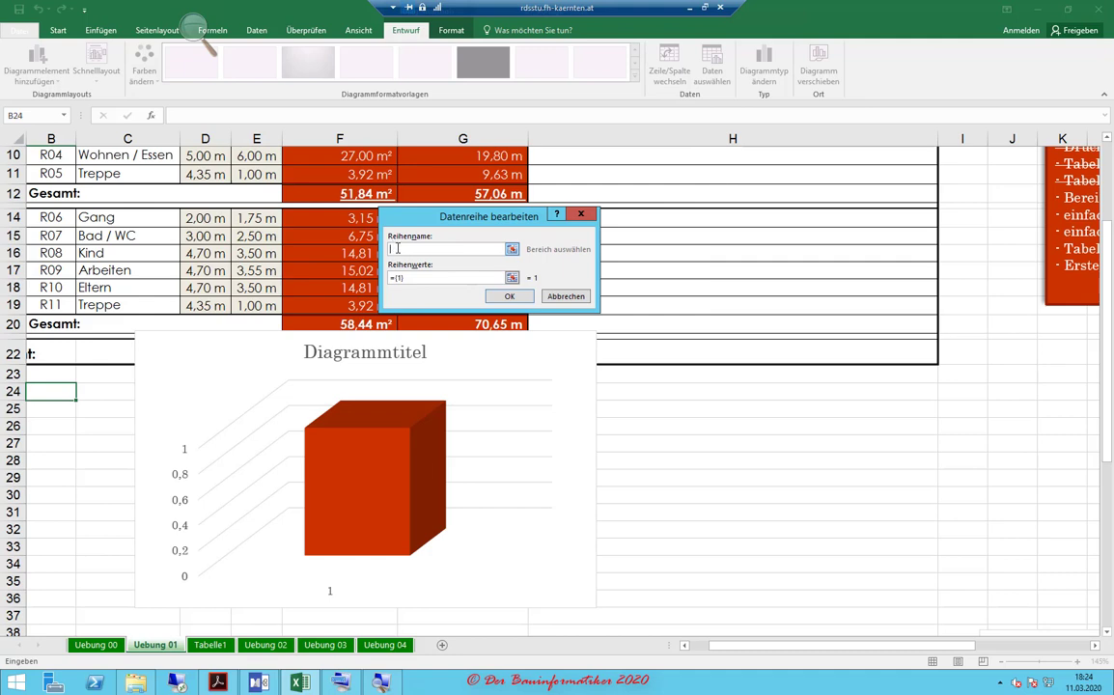
{"action": "scroll", "coordinate": [303, 249], "scroll_direction": "up", "scroll_amount": 3}
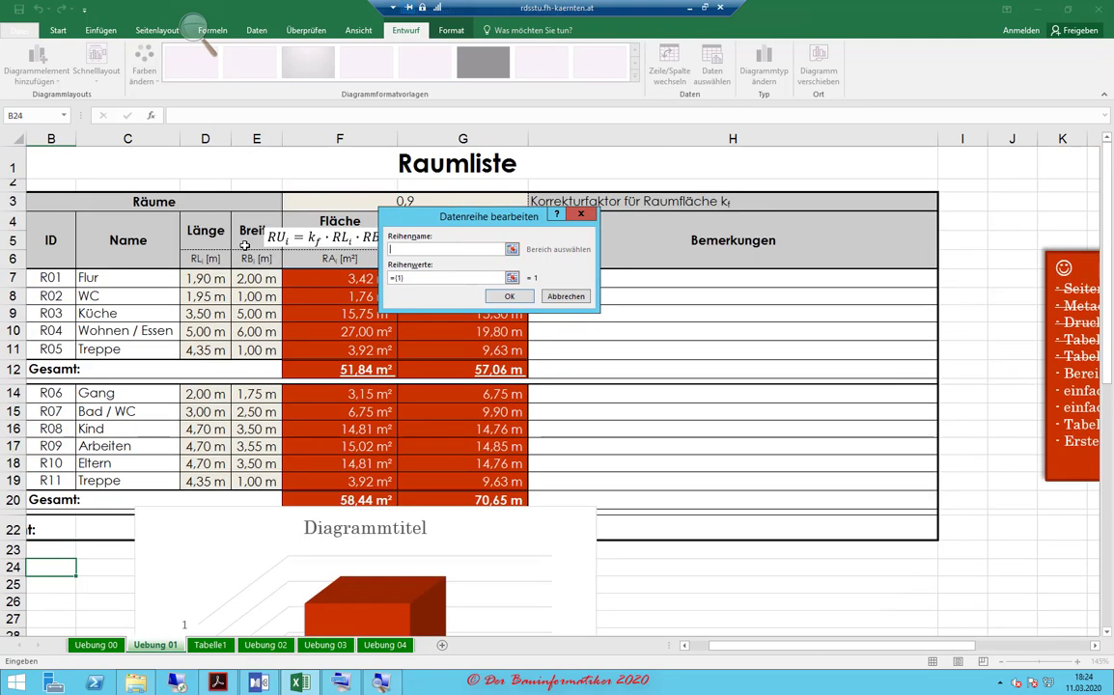
{"action": "left_click", "coordinate": [332, 221]}
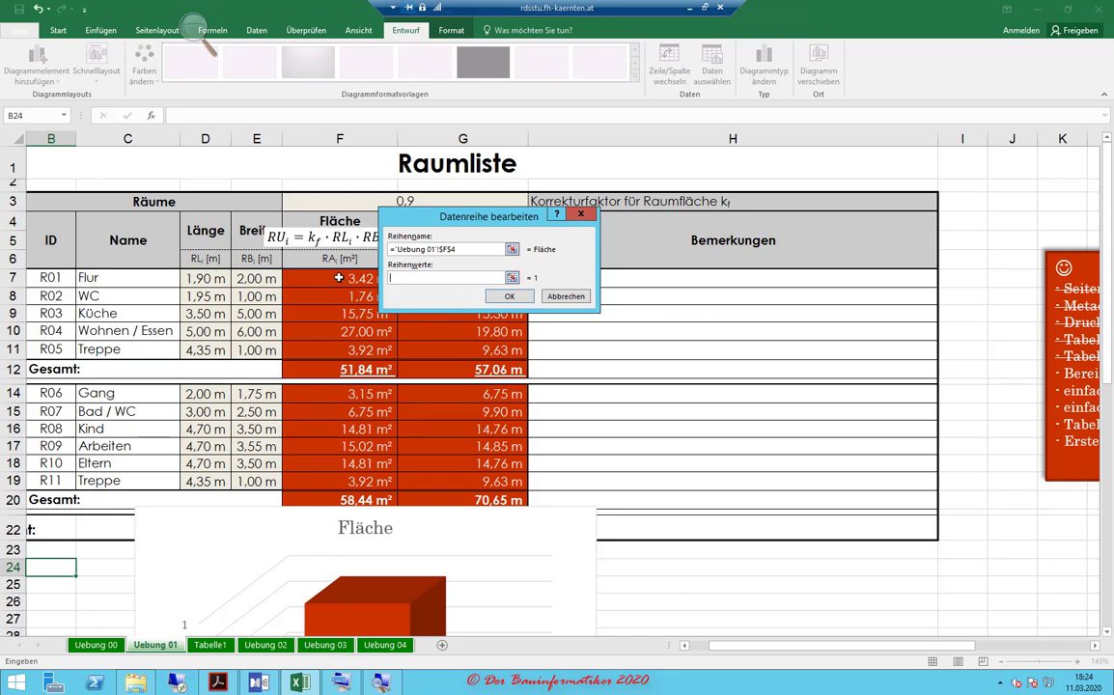
{"action": "left_click_drag", "start_coordinate": [339, 279], "coordinate": [362, 349]}
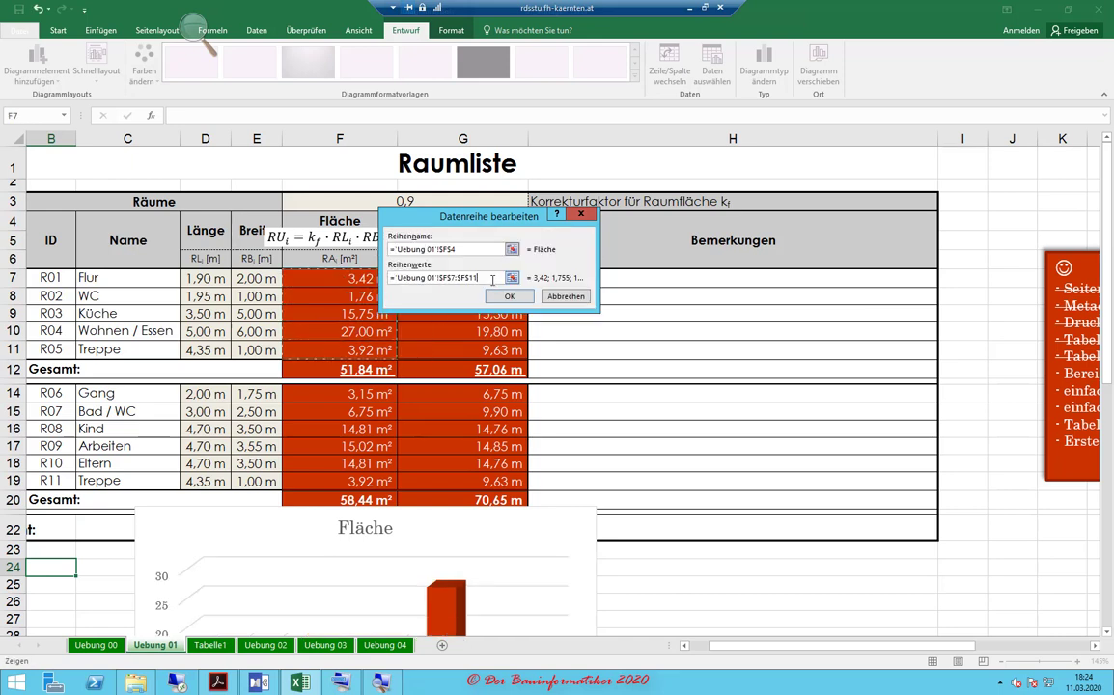
{"action": "left_click", "coordinate": [508, 298]}
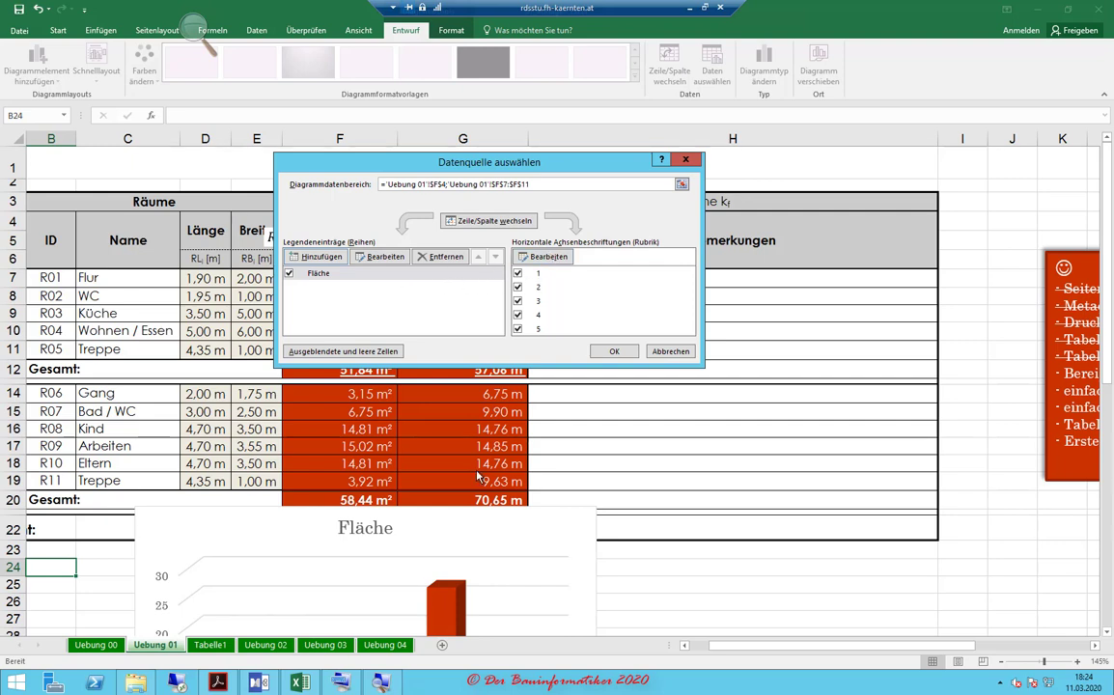
- Use the room names in C7:C11 as category axis labels, rechecking the Fläche series
{"action": "left_click", "coordinate": [542, 261]}
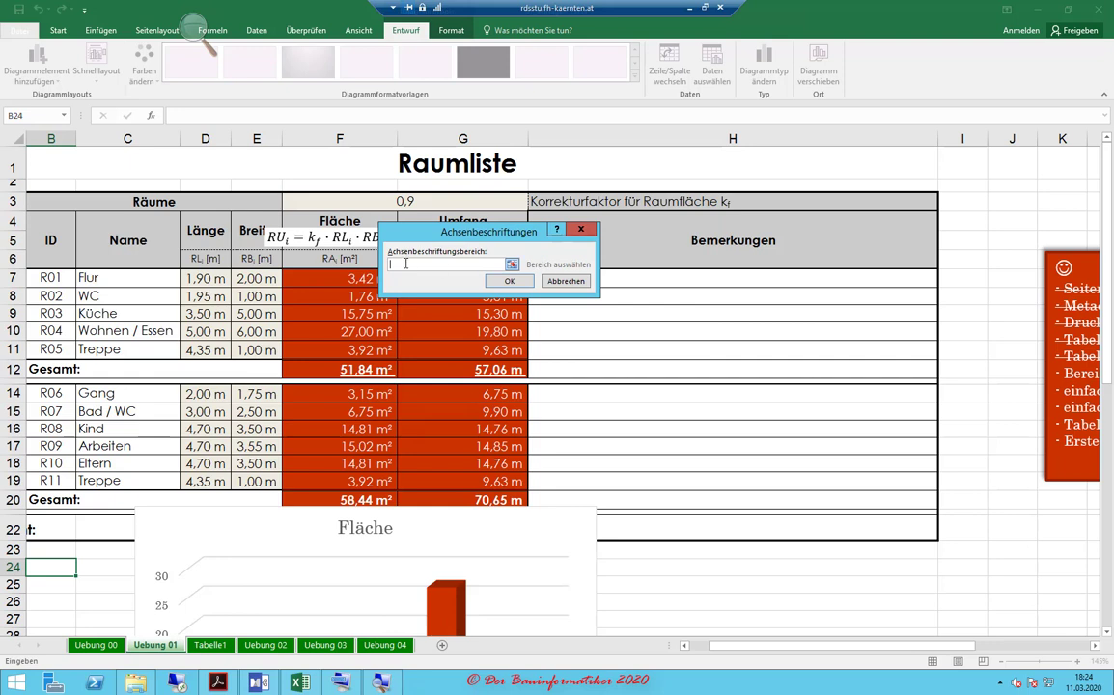
{"action": "left_click_drag", "start_coordinate": [97, 278], "coordinate": [106, 350]}
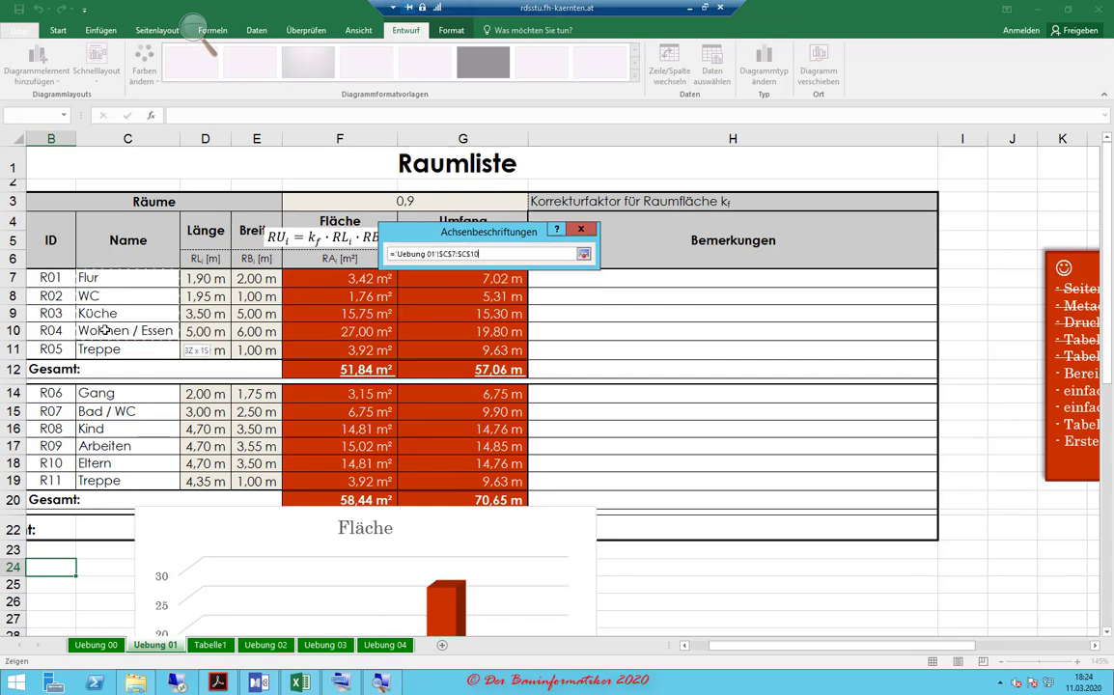
{"action": "left_click", "coordinate": [473, 256]}
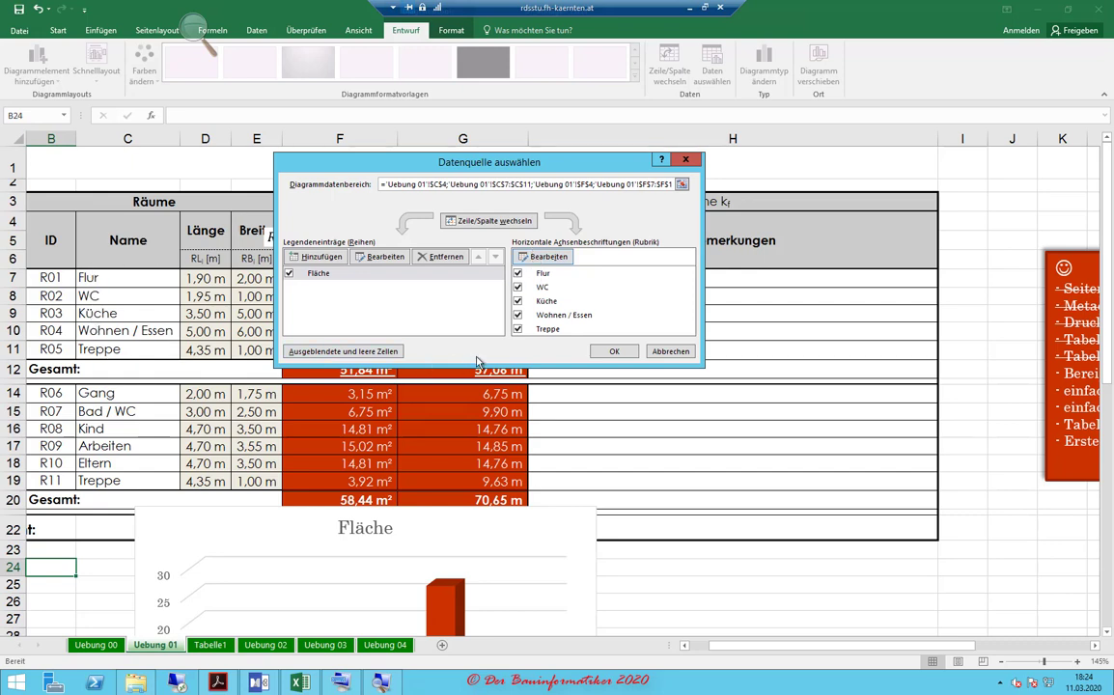
{"action": "left_click", "coordinate": [314, 274]}
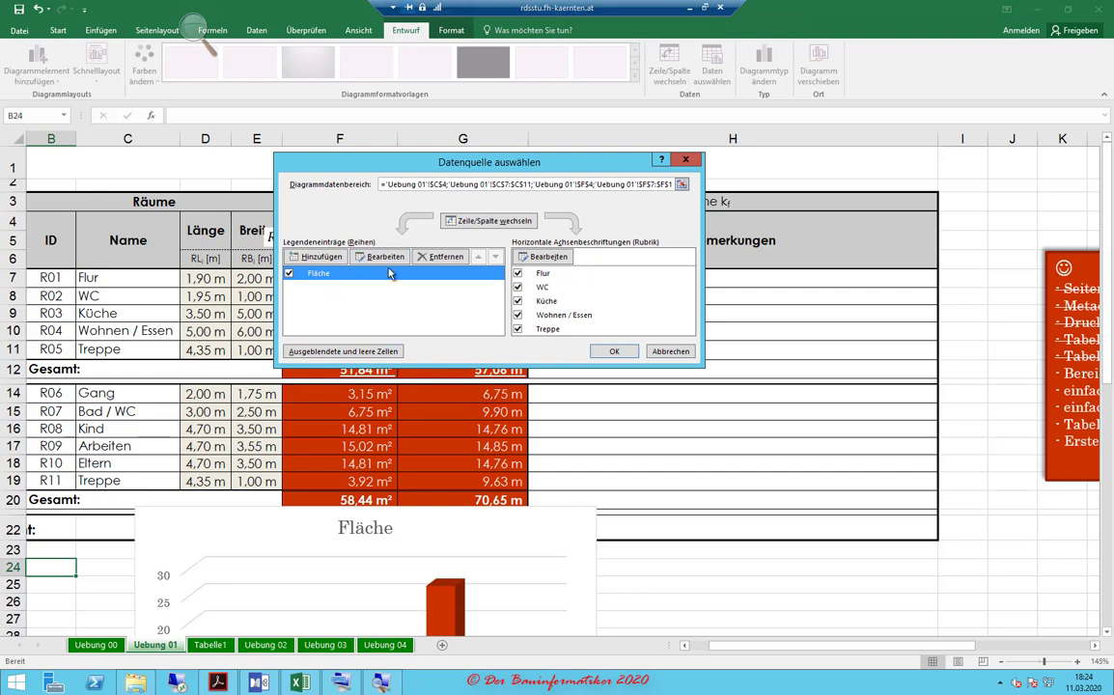
{"action": "left_click", "coordinate": [379, 255]}
{"action": "left_click", "coordinate": [449, 277]}
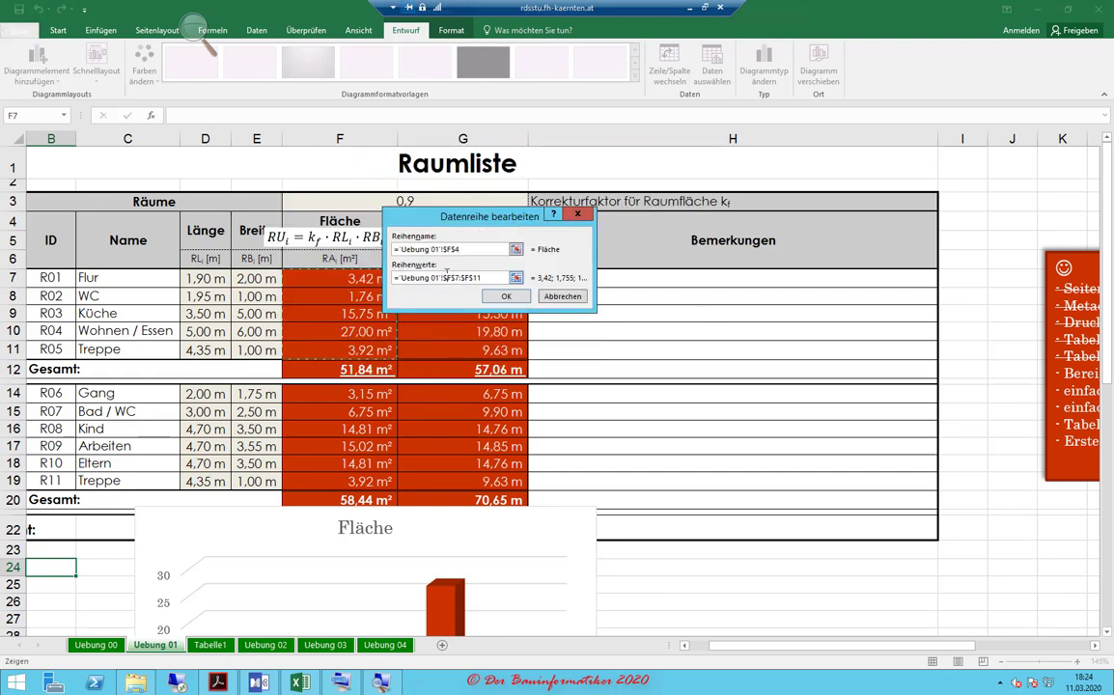
{"action": "key", "text": "Return"}
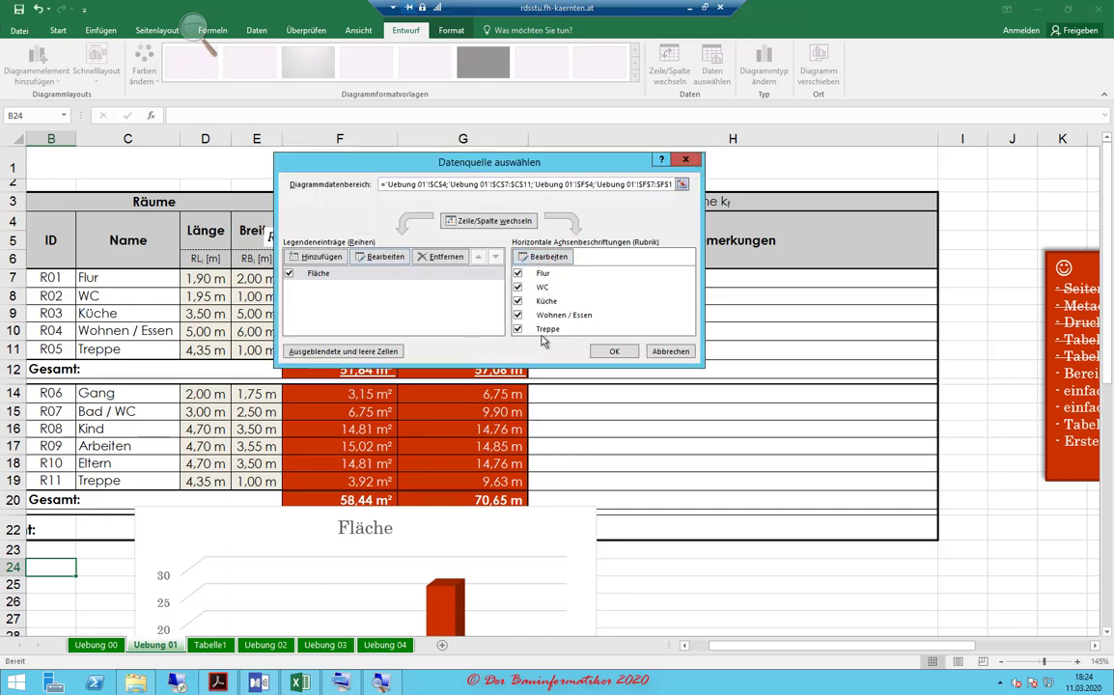
{"action": "left_click", "coordinate": [541, 259]}
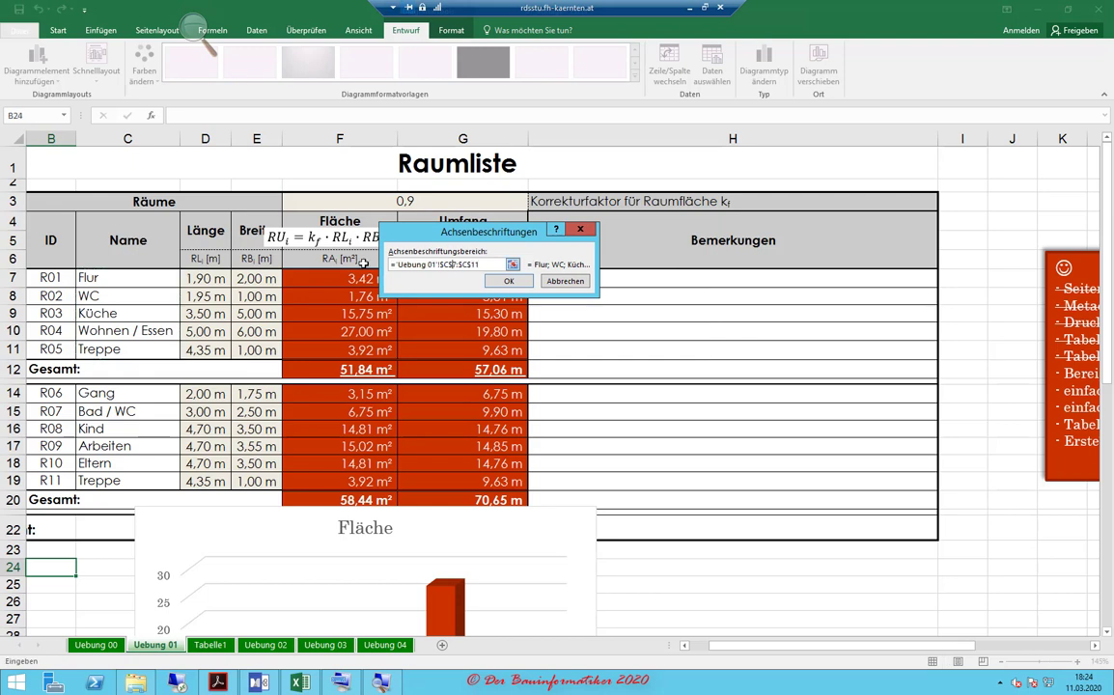
{"action": "left_click", "coordinate": [509, 281]}
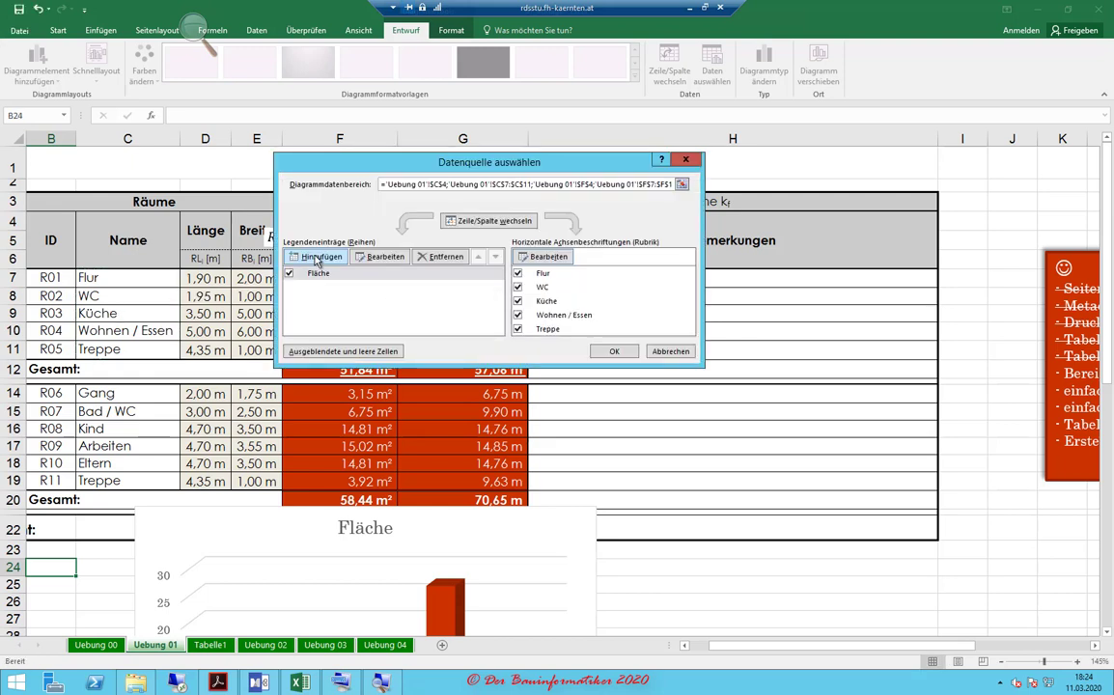
- Apply the Fläche data, then start an Umfang series named from G4 and abandon it
{"action": "left_click", "coordinate": [605, 350]}
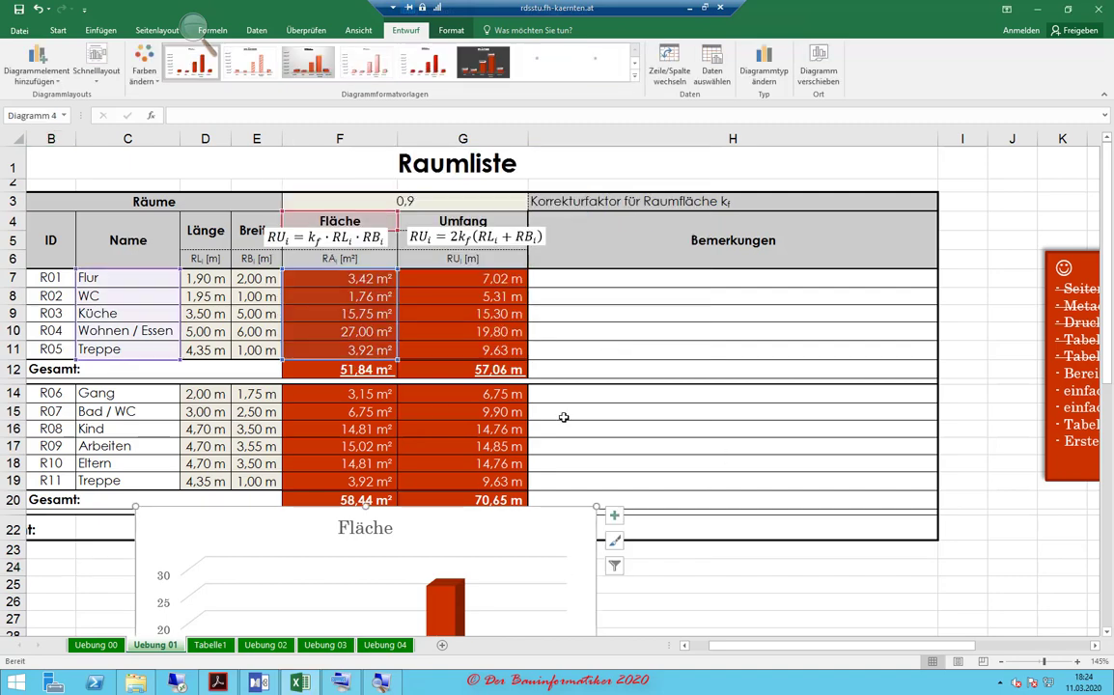
{"action": "scroll", "coordinate": [567, 423], "scroll_direction": "down", "scroll_amount": 3}
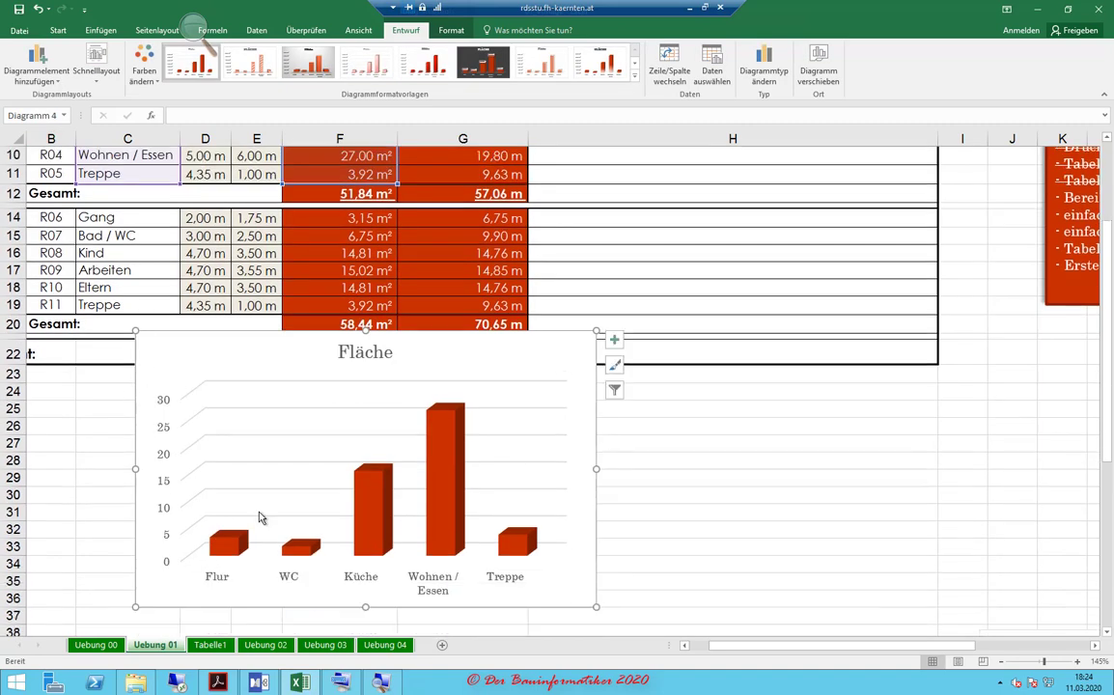
{"action": "scroll", "coordinate": [490, 482], "scroll_direction": "up", "scroll_amount": 3}
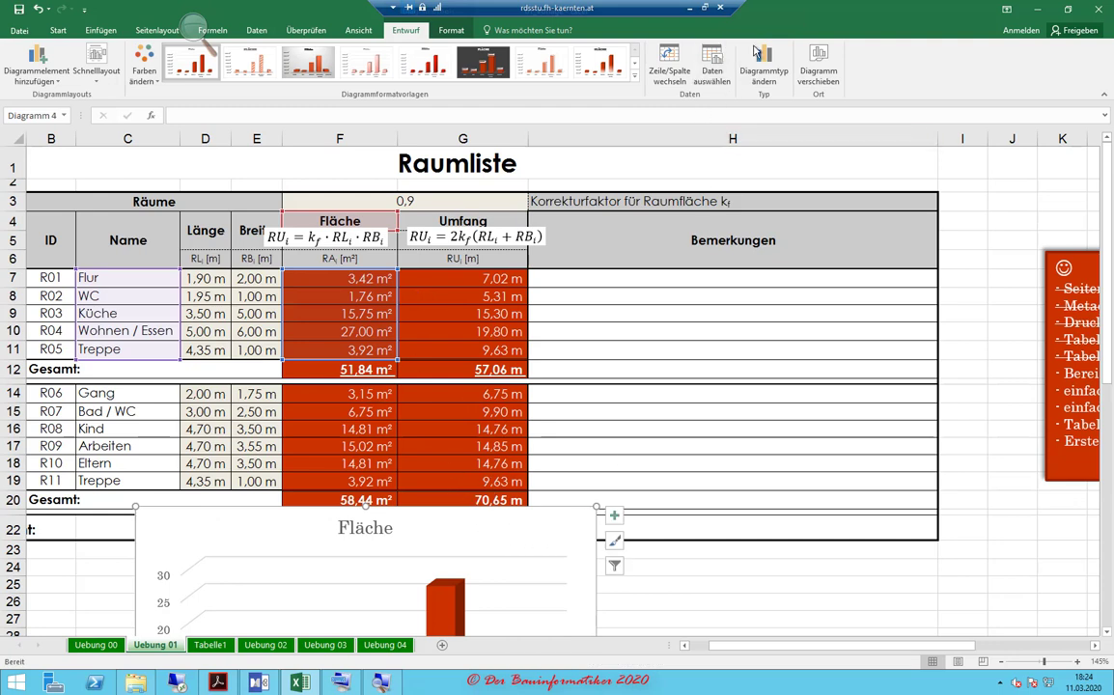
{"action": "left_click", "coordinate": [712, 63]}
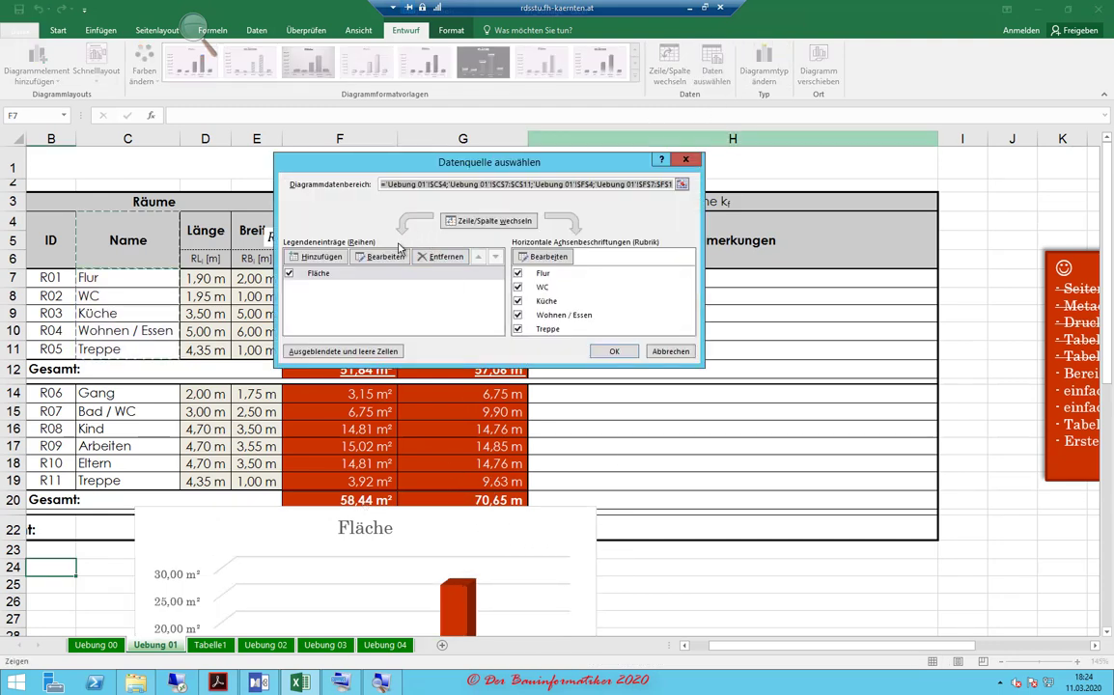
{"action": "left_click", "coordinate": [319, 258]}
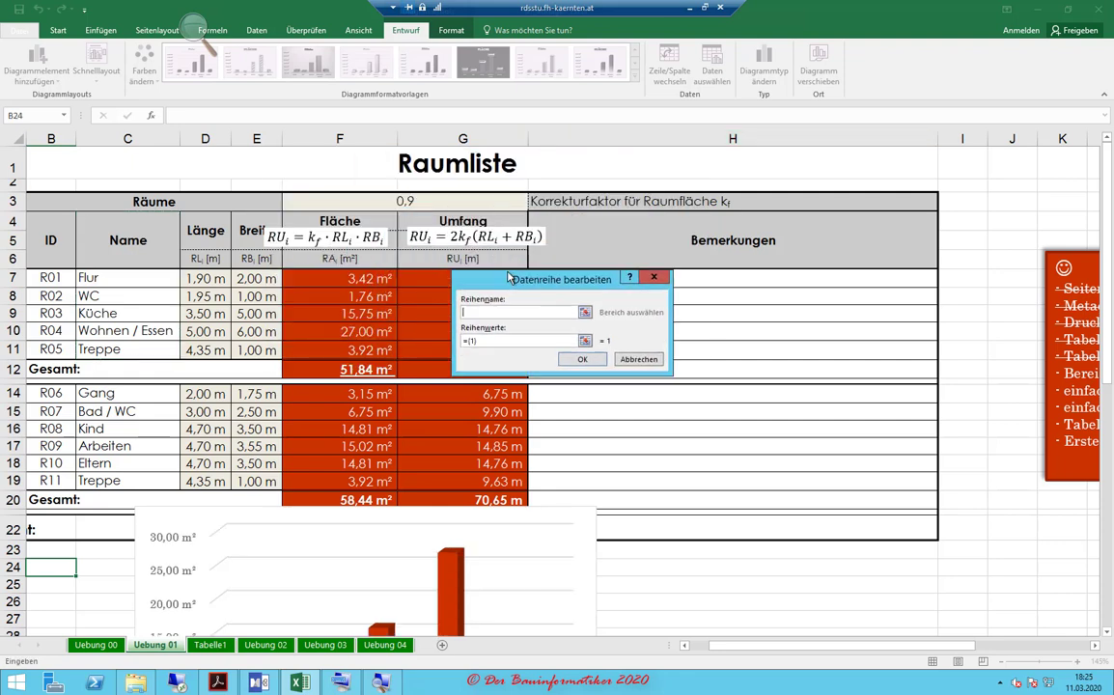
{"action": "left_click_drag", "start_coordinate": [435, 215], "coordinate": [600, 296]}
{"action": "left_click", "coordinate": [442, 221]}
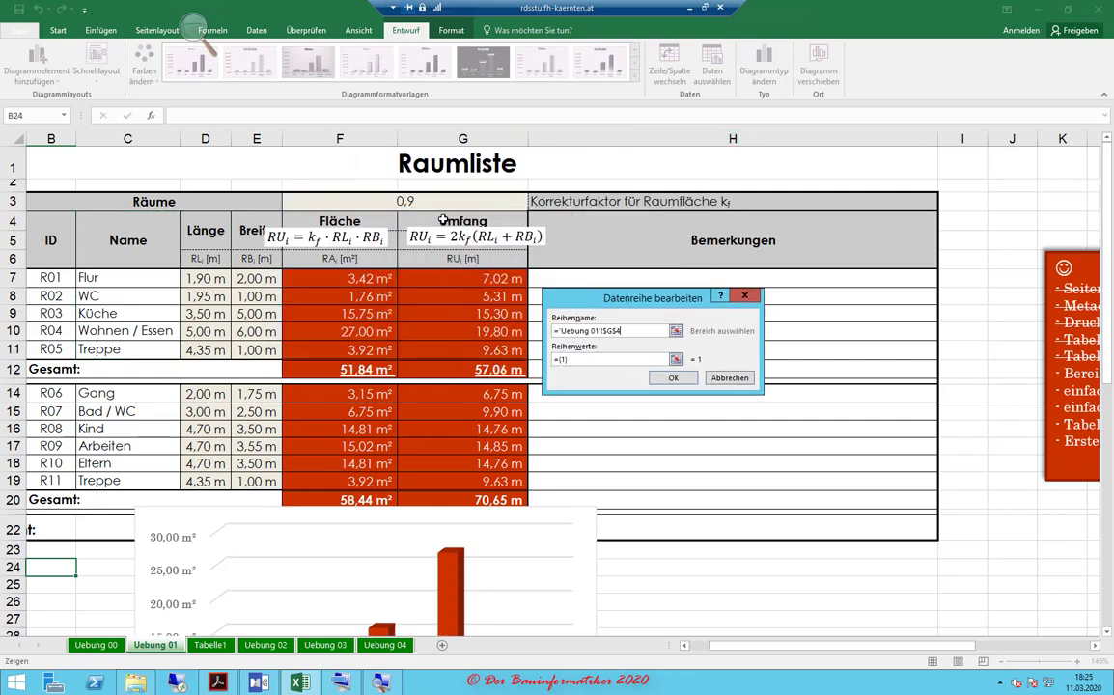
{"action": "left_click", "coordinate": [573, 361]}
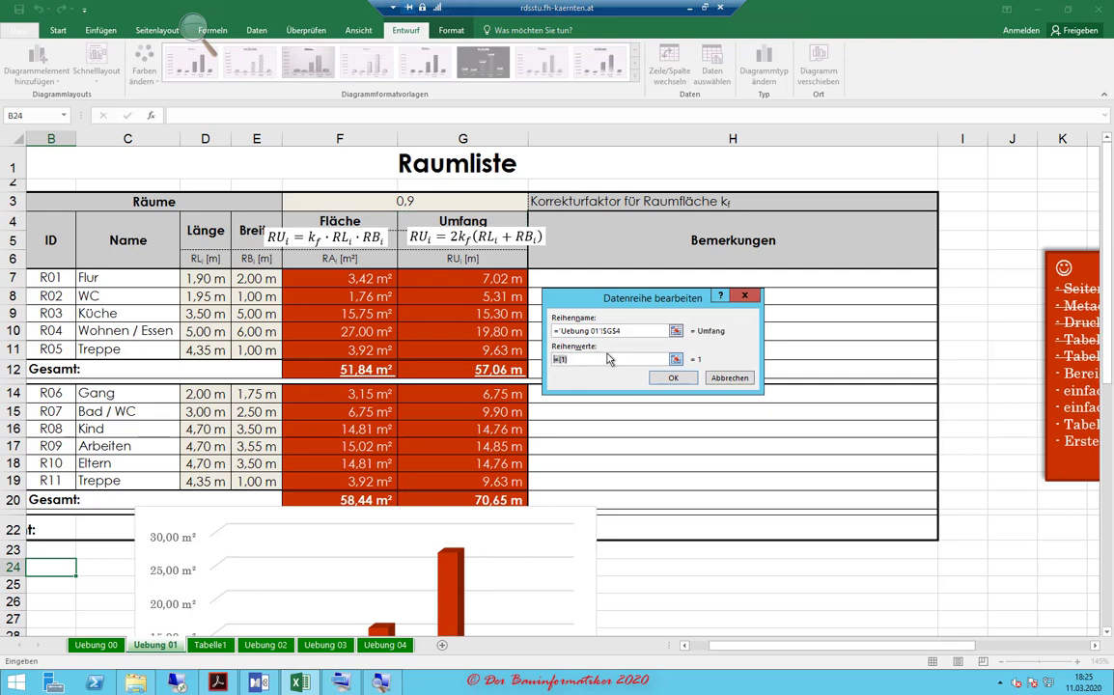
{"action": "key", "text": "BackSpace"}
{"action": "left_click", "coordinate": [676, 376]}
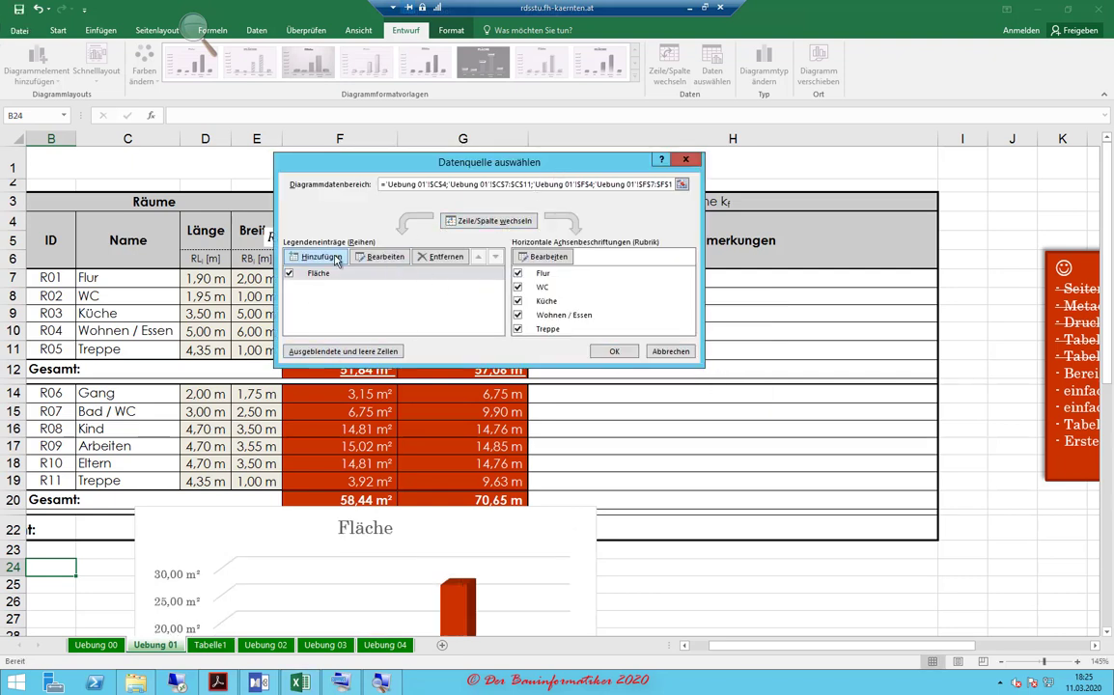
- Add the Umfang series again, named from G4, with values G7:G11
{"action": "left_click", "coordinate": [294, 255]}
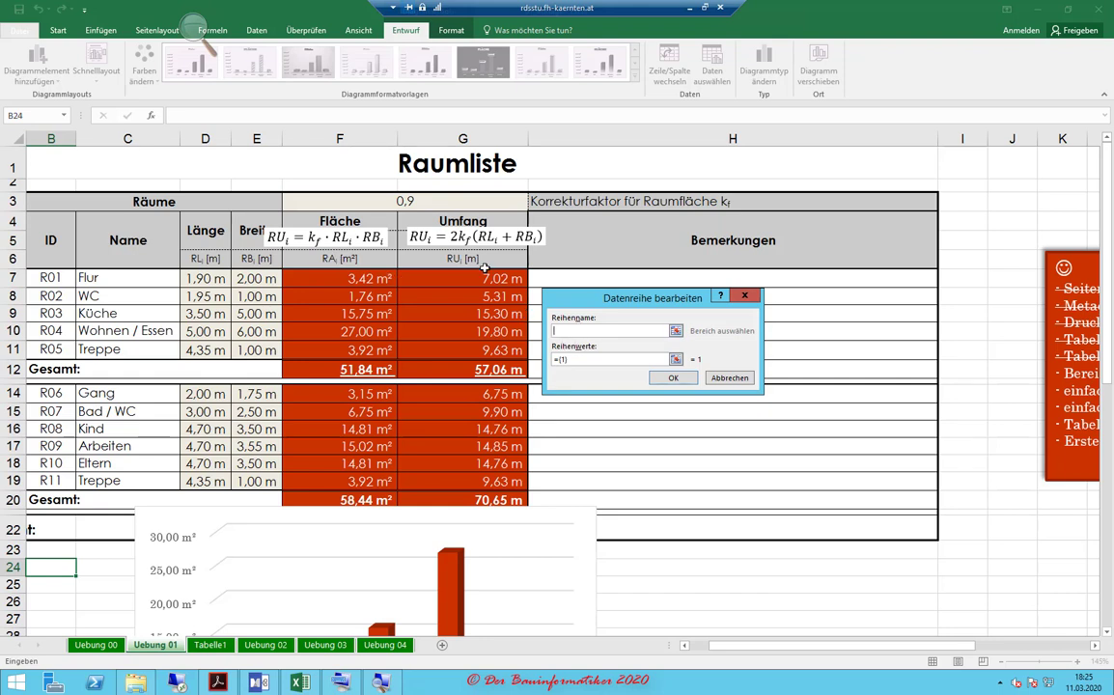
{"action": "left_click", "coordinate": [460, 221]}
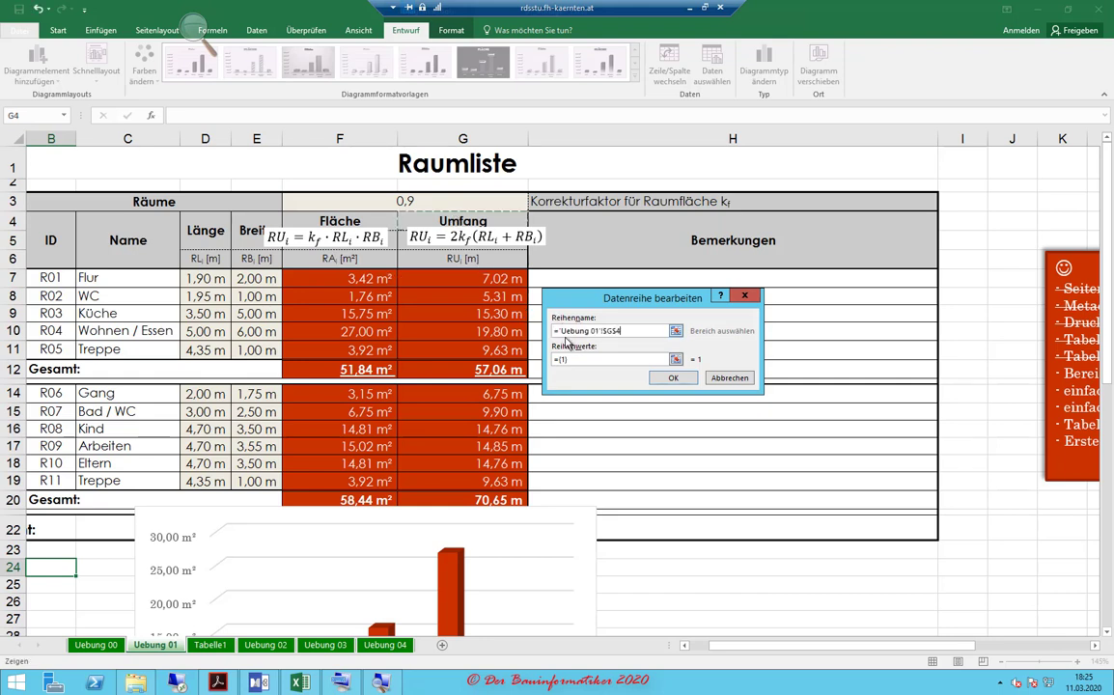
{"action": "left_click", "coordinate": [580, 360]}
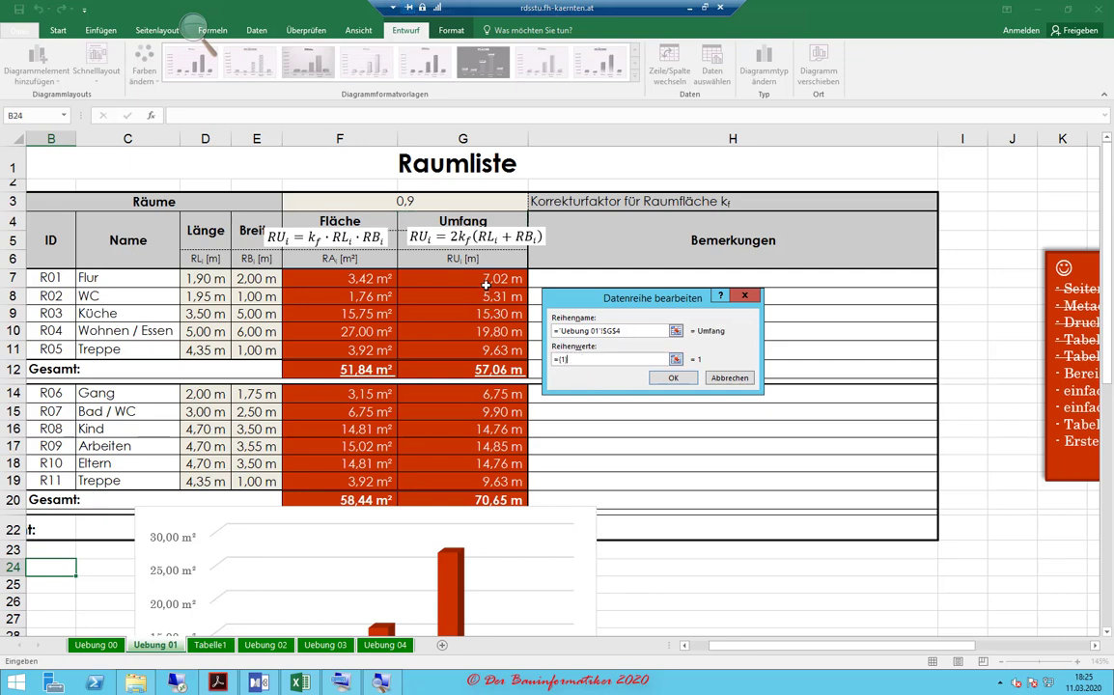
{"action": "left_click_drag", "start_coordinate": [486, 278], "coordinate": [492, 330]}
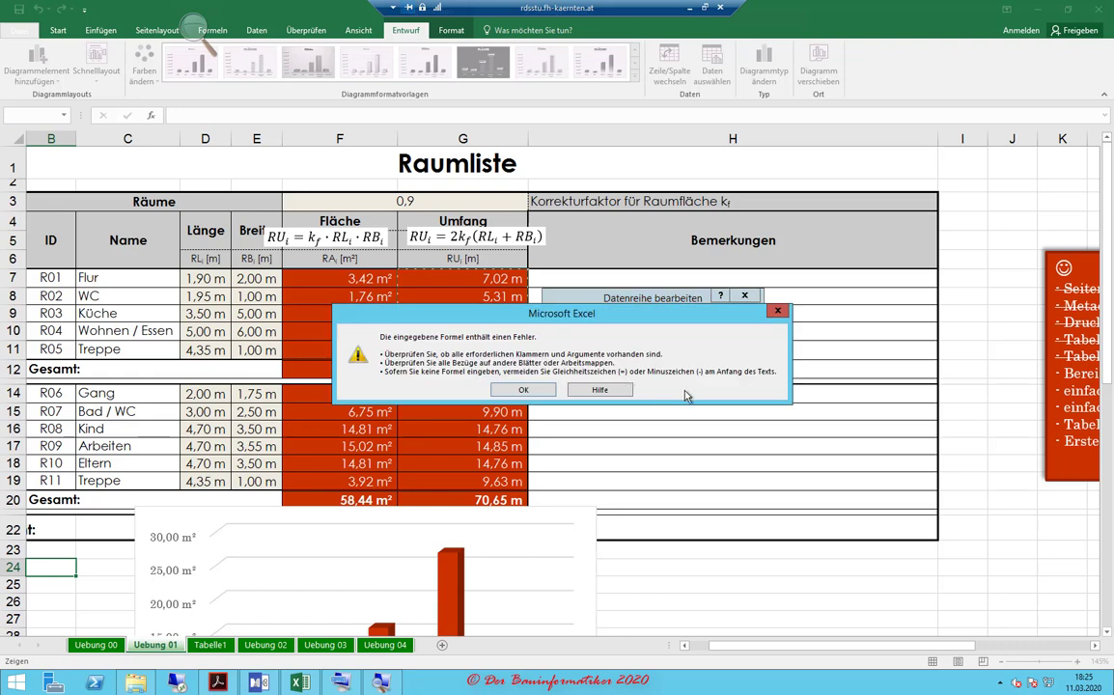
{"action": "left_click", "coordinate": [522, 391]}
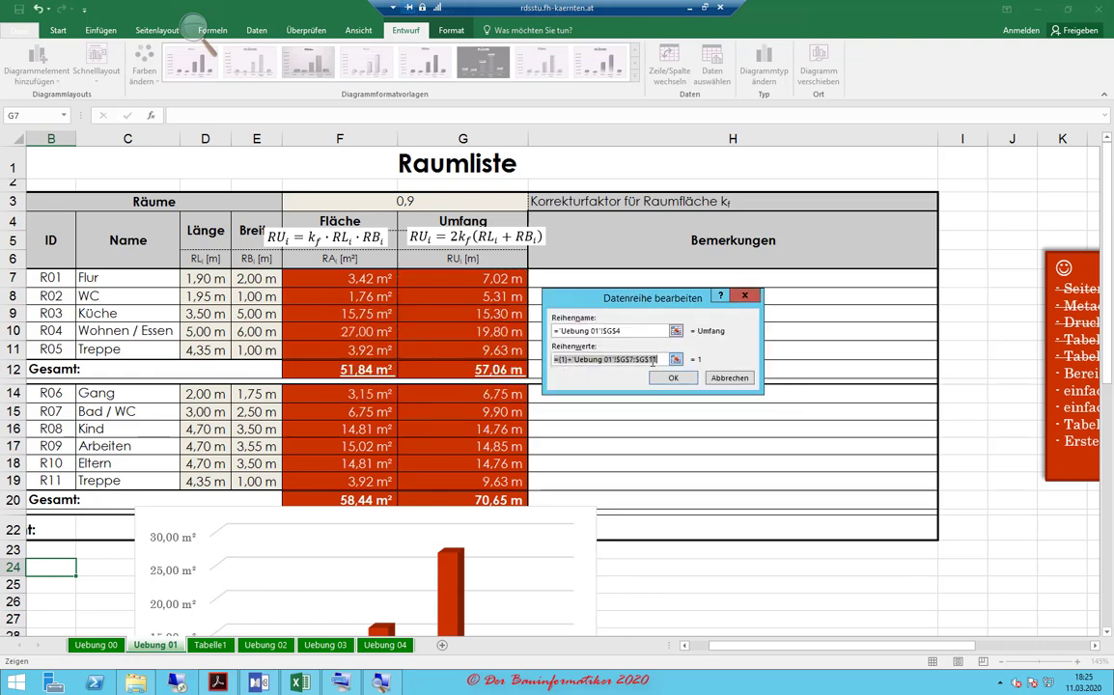
{"action": "key", "text": "Delete"}
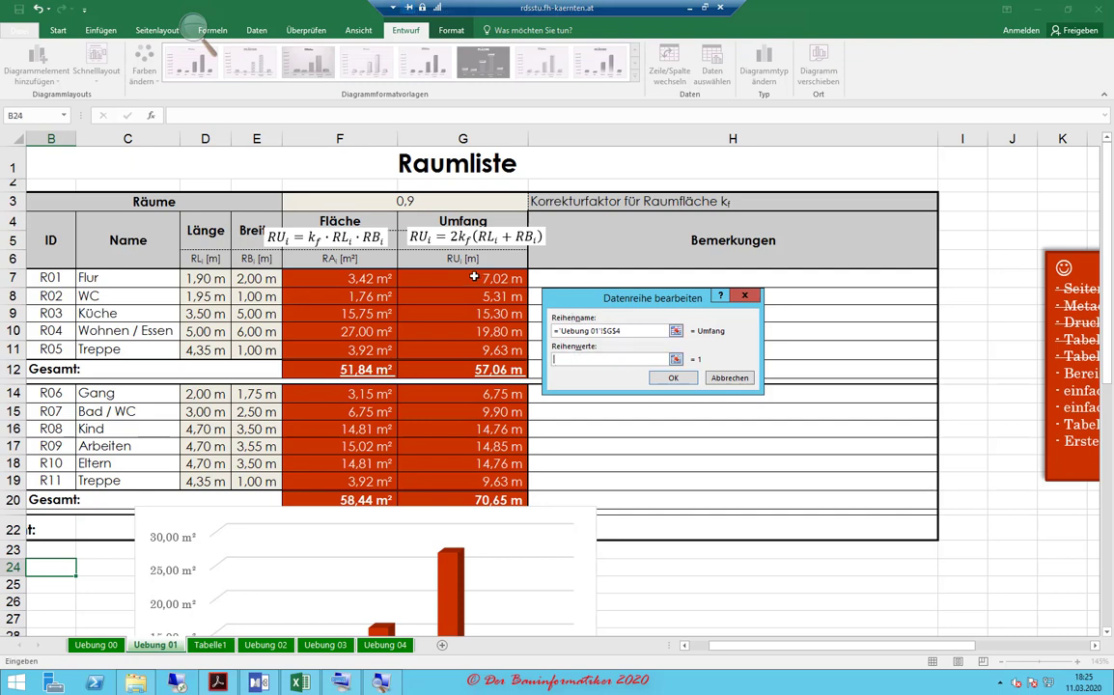
{"action": "left_click_drag", "start_coordinate": [474, 279], "coordinate": [472, 348]}
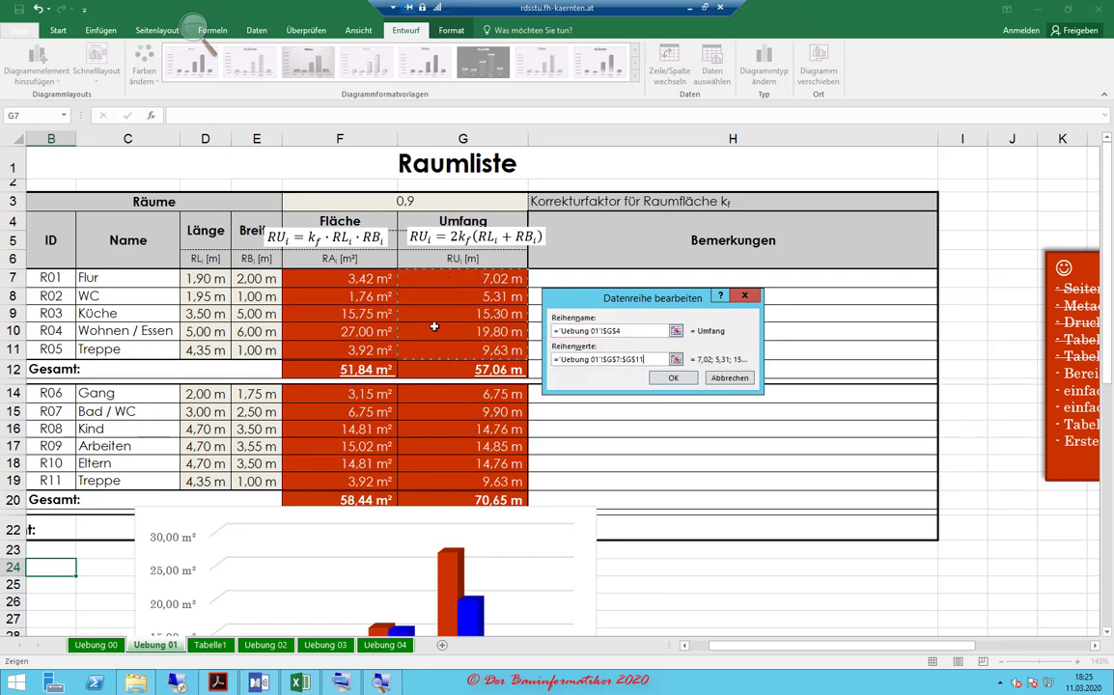
- Confirm the Umfang series and check both series use room names Flur to Treppe as labels
{"action": "left_click", "coordinate": [673, 377]}
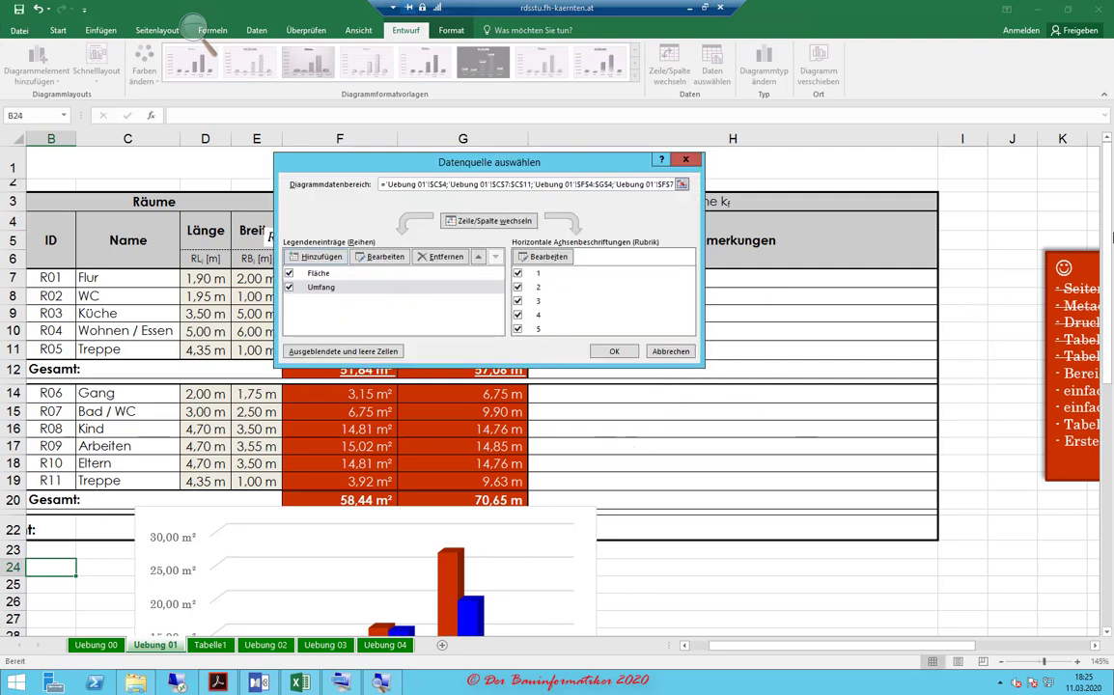
{"action": "left_click_drag", "start_coordinate": [591, 164], "coordinate": [843, 440]}
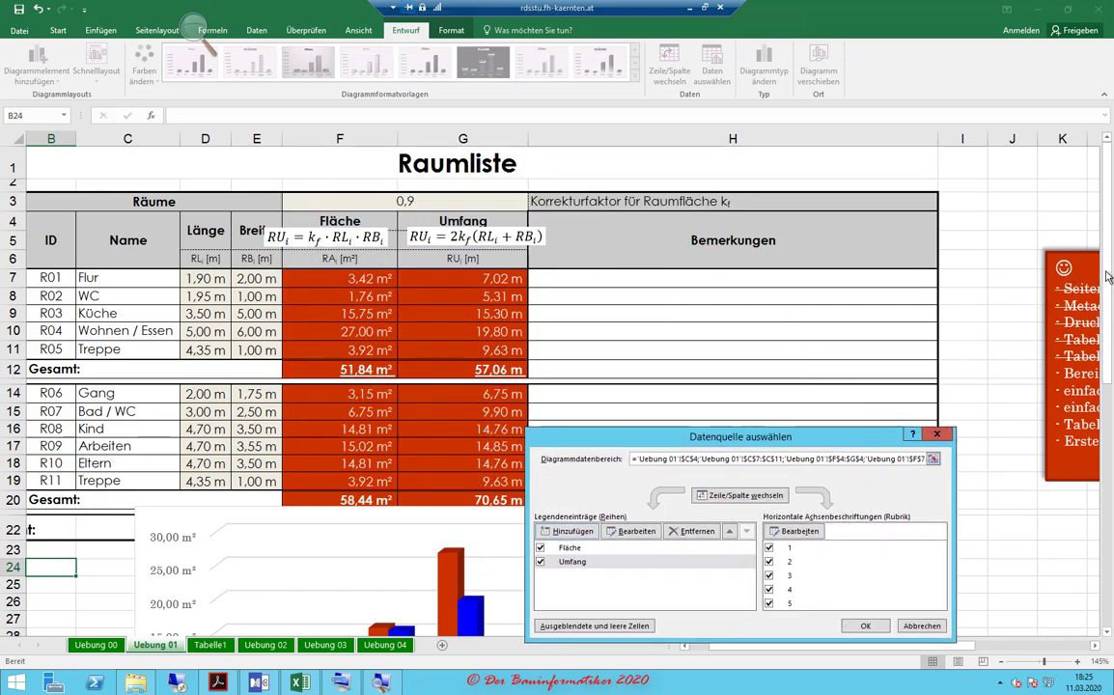
{"action": "left_click_drag", "start_coordinate": [717, 436], "coordinate": [586, 221]}
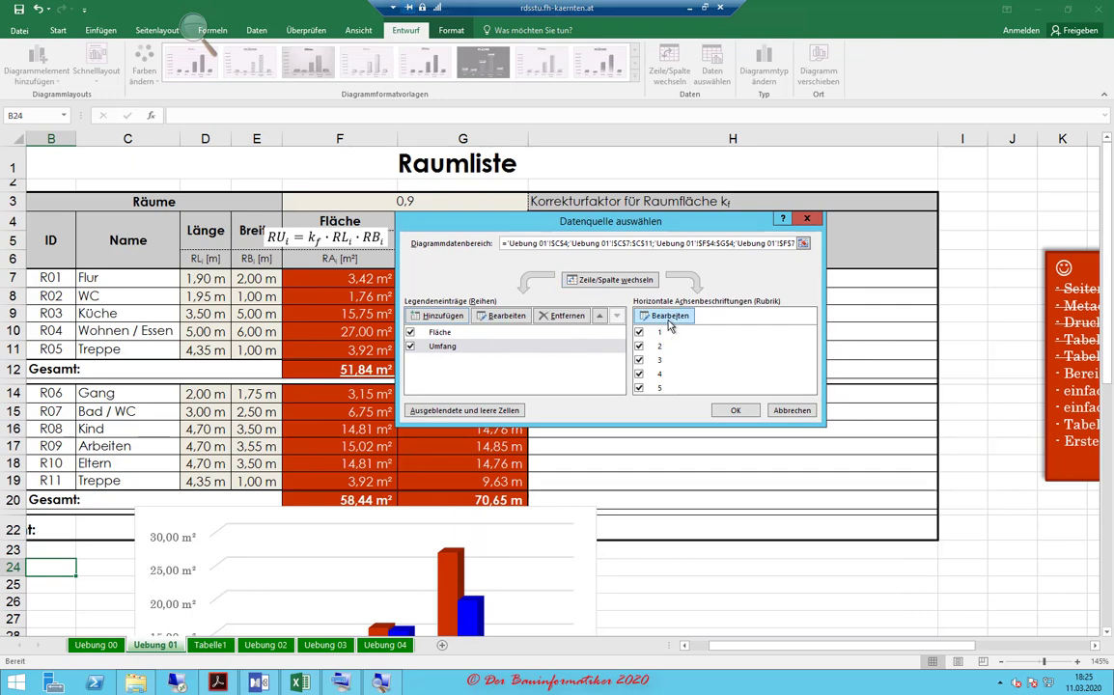
{"action": "left_click", "coordinate": [437, 332]}
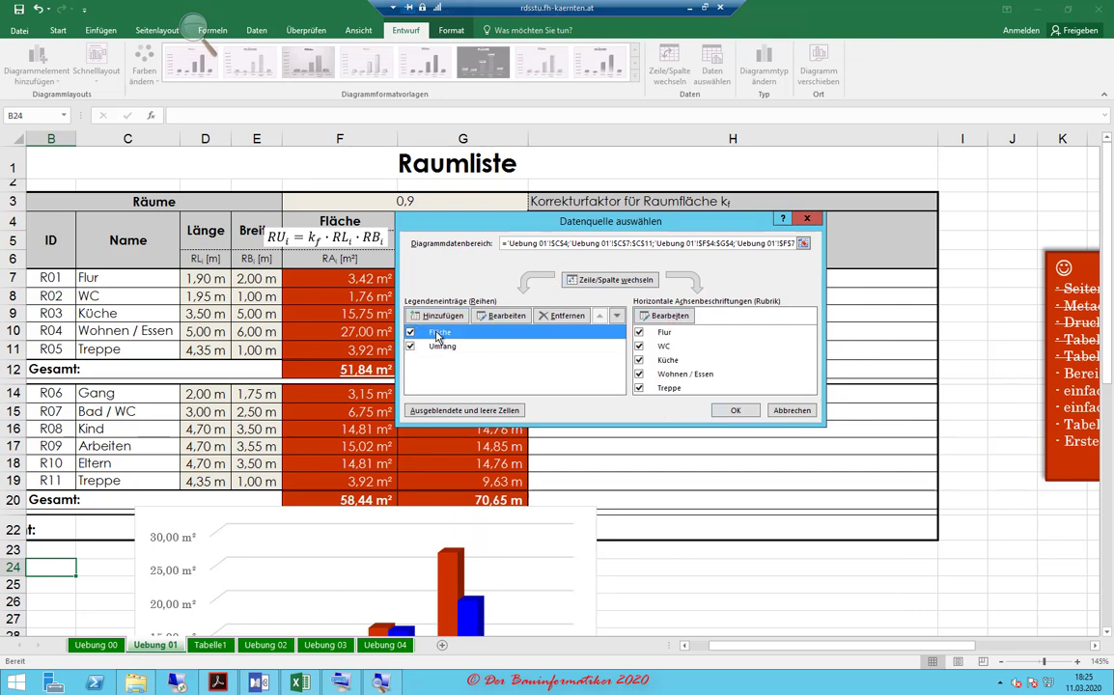
{"action": "left_click", "coordinate": [486, 348]}
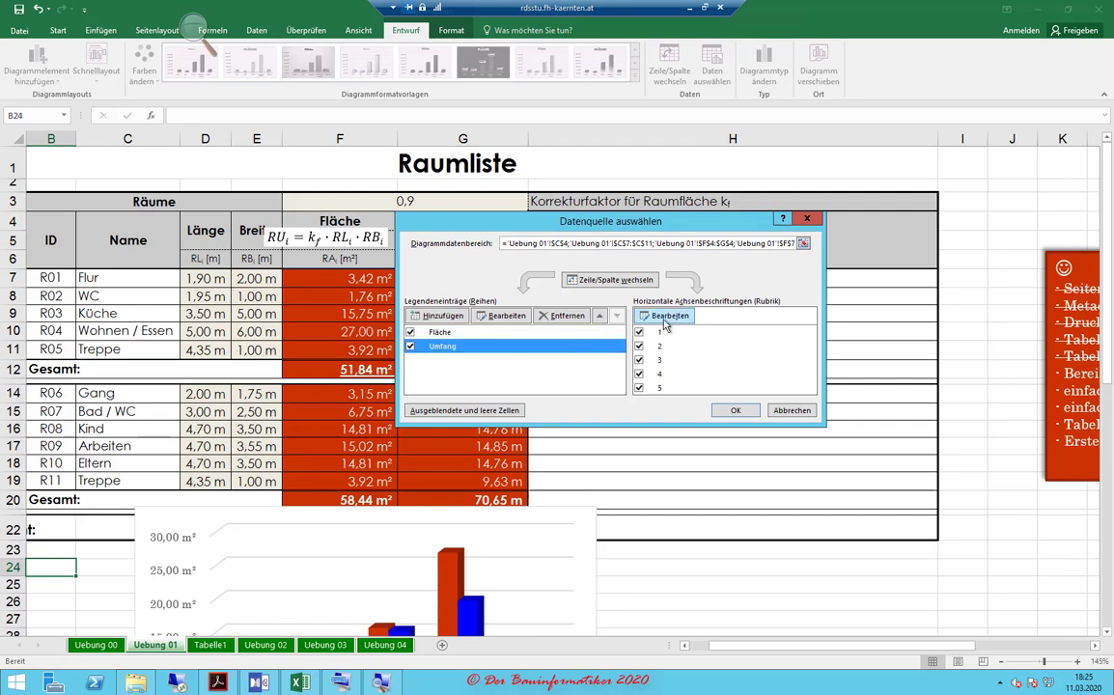
{"action": "left_click", "coordinate": [439, 332]}
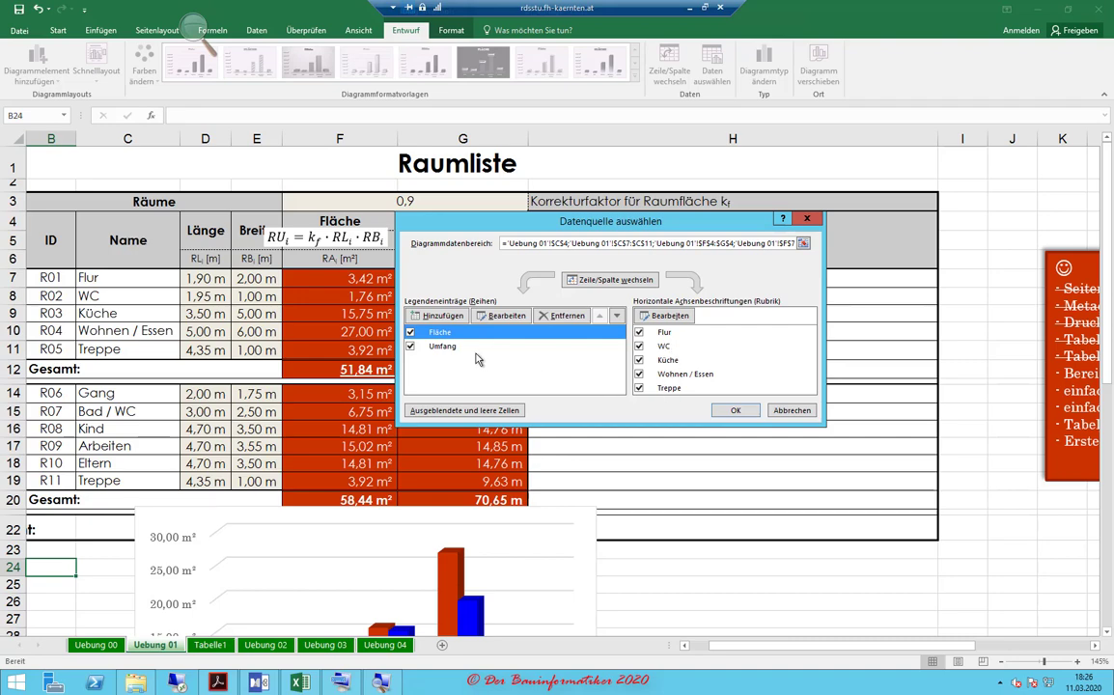
{"action": "left_click", "coordinate": [436, 347]}
{"action": "left_click", "coordinate": [434, 333]}
- Accept the data source and scroll to the 3D room chart with its Format Chart Walls pane
{"action": "left_click", "coordinate": [735, 410]}
{"action": "scroll", "coordinate": [608, 371], "scroll_direction": "down", "scroll_amount": 5}
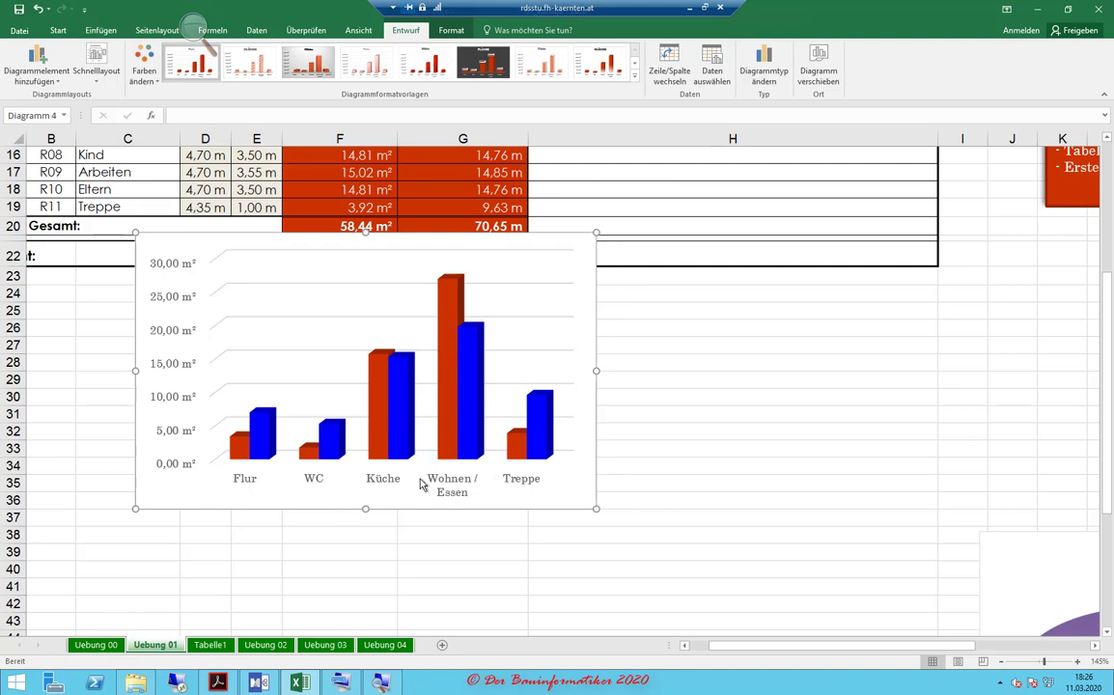
{"action": "scroll", "coordinate": [421, 483], "scroll_direction": "up", "scroll_amount": 1}
{"action": "scroll", "coordinate": [421, 483], "scroll_direction": "up", "scroll_amount": 1}
{"action": "scroll", "coordinate": [421, 484], "scroll_direction": "up", "scroll_amount": 1}
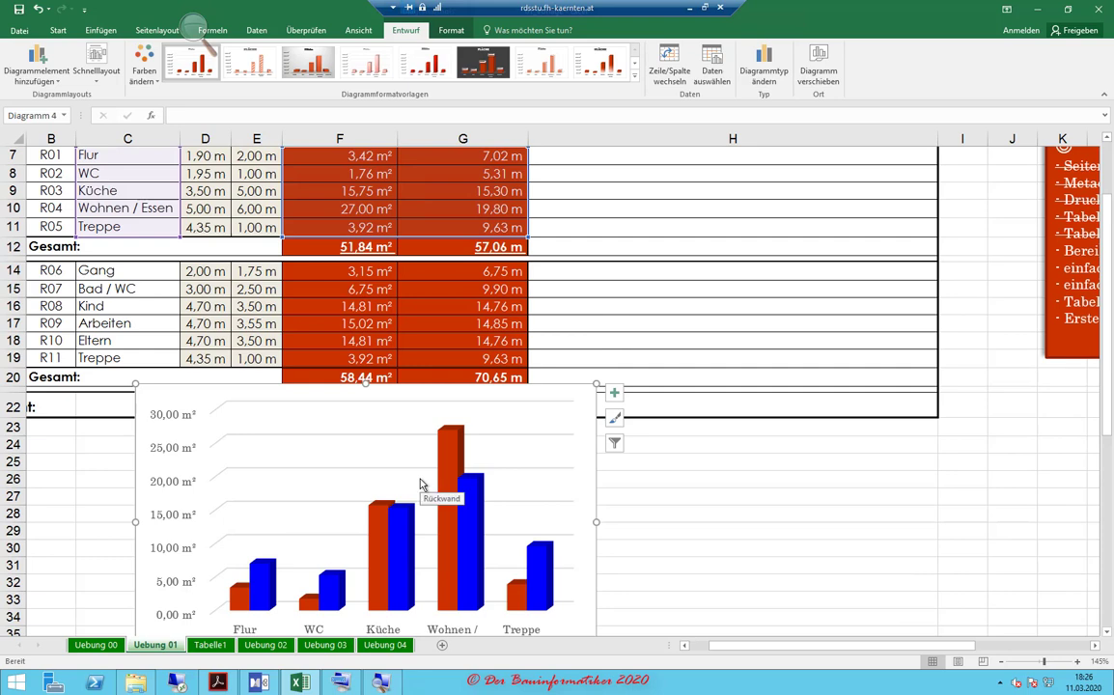
{"action": "scroll", "coordinate": [421, 483], "scroll_direction": "down", "scroll_amount": 2}
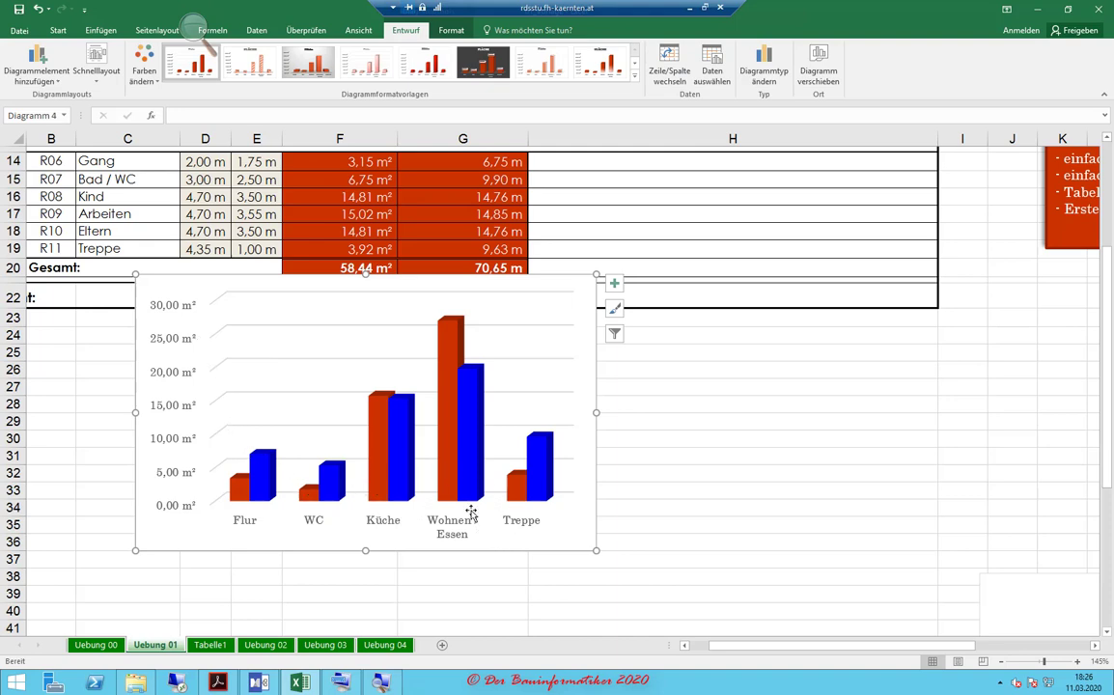
{"action": "scroll", "coordinate": [471, 517], "scroll_direction": "up", "scroll_amount": 1}
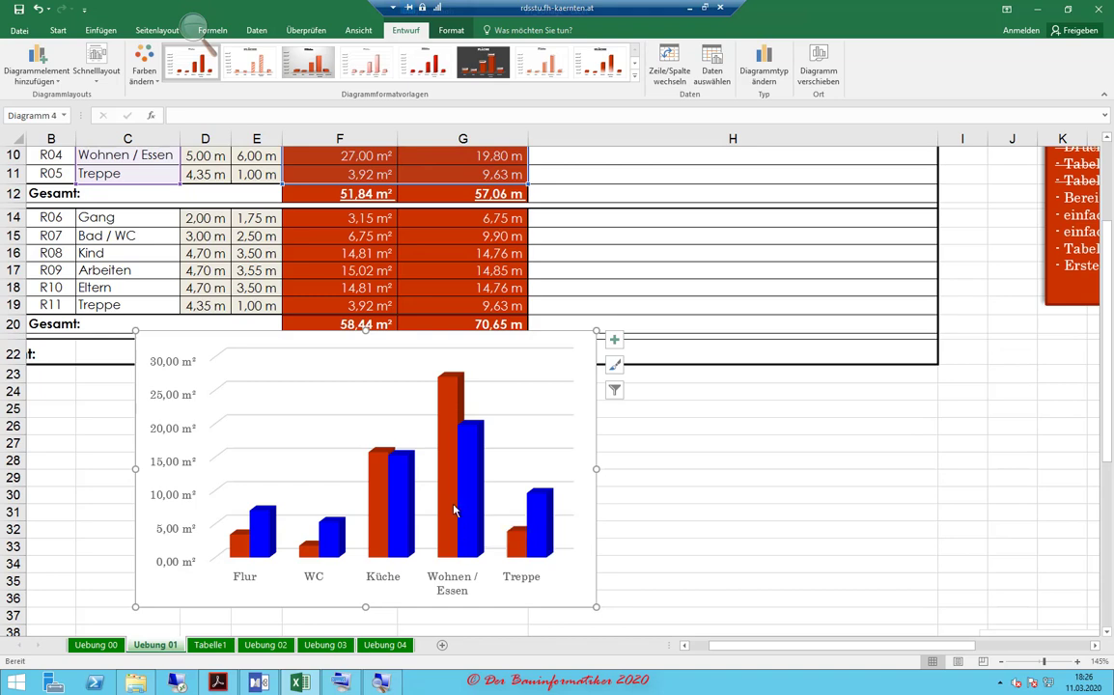
{"action": "mouse_move", "coordinate": [452, 508]}
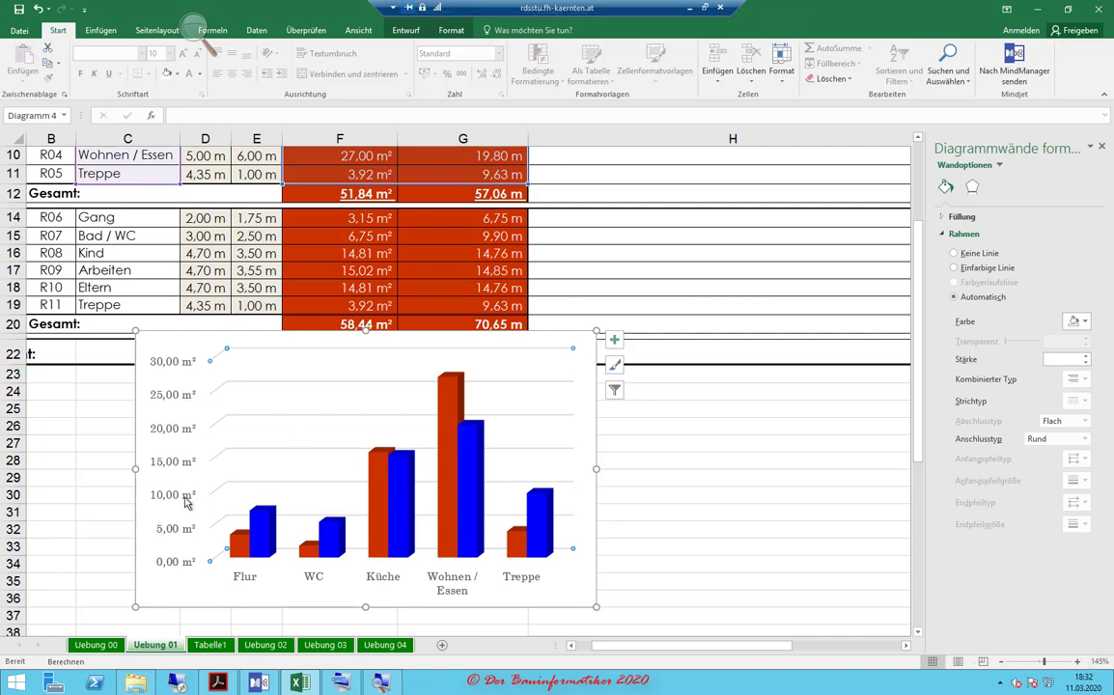
- Choose Diagrammtyp ändern from the chart back wall's context menu
{"action": "left_click", "coordinate": [310, 419]}
{"action": "right_click", "coordinate": [310, 419]}
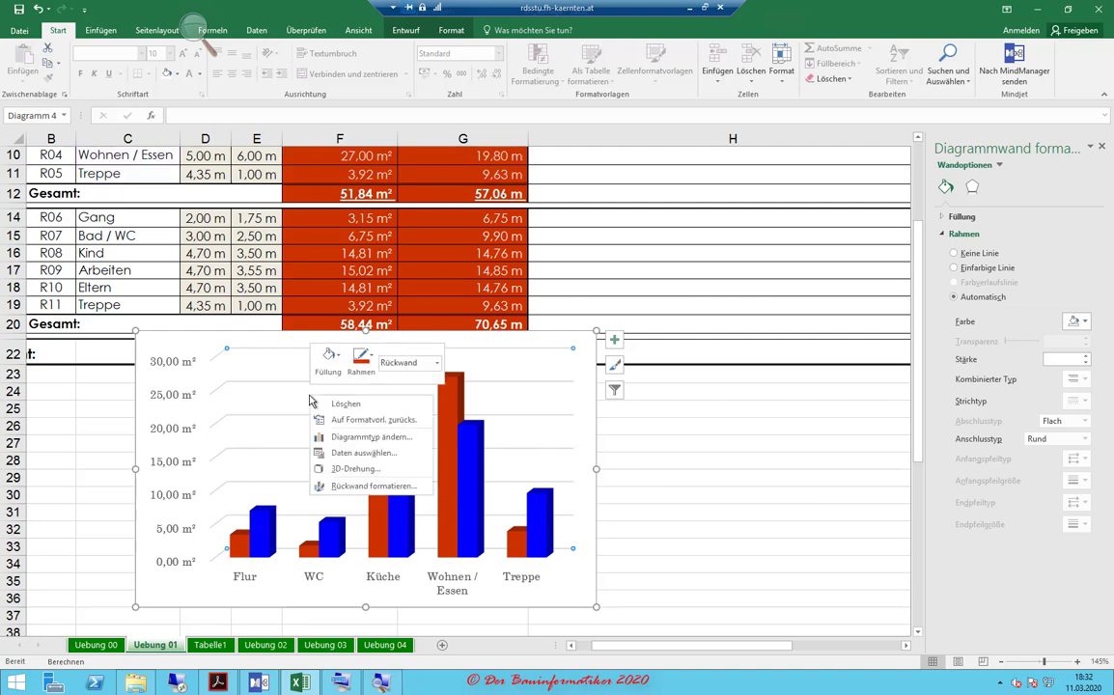
{"action": "left_click", "coordinate": [369, 440]}
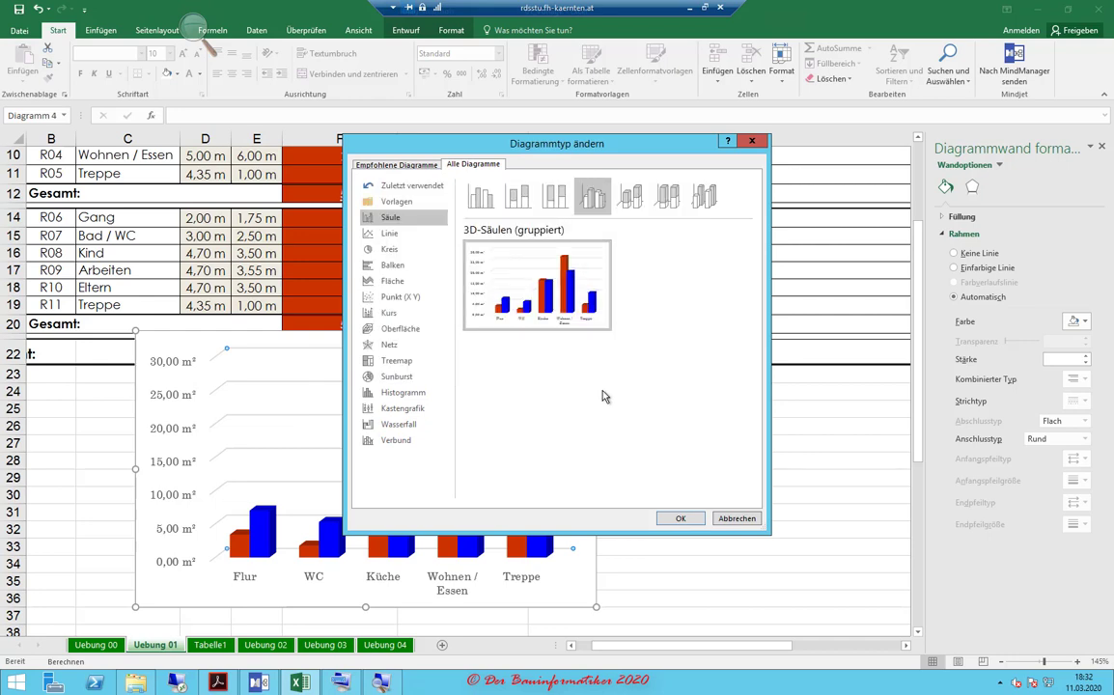
- Make it a Verbund chart with Umfang as Gruppierte Säulen on the secondary axis
{"action": "left_click", "coordinate": [386, 446]}
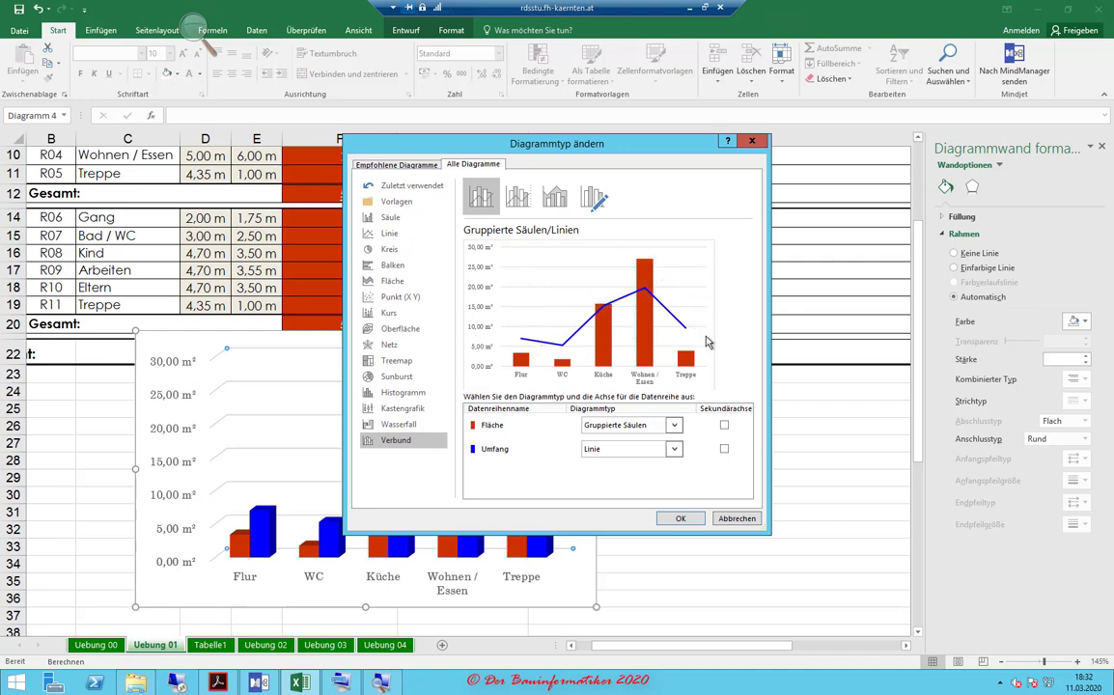
{"action": "left_click", "coordinate": [724, 449]}
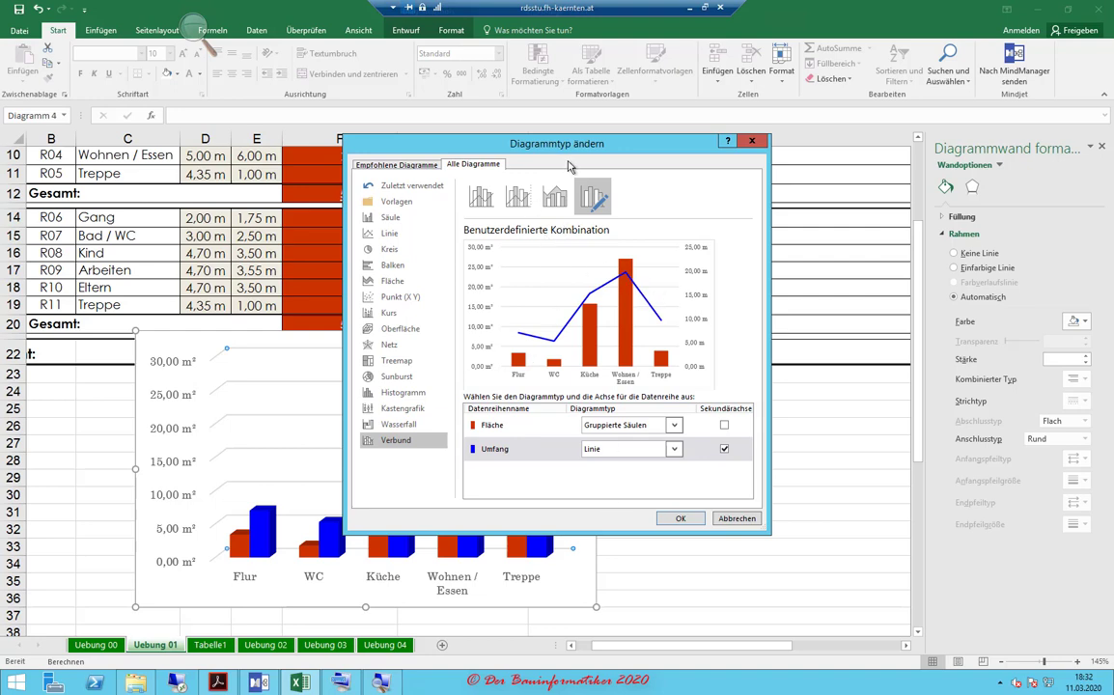
{"action": "left_click", "coordinate": [675, 450]}
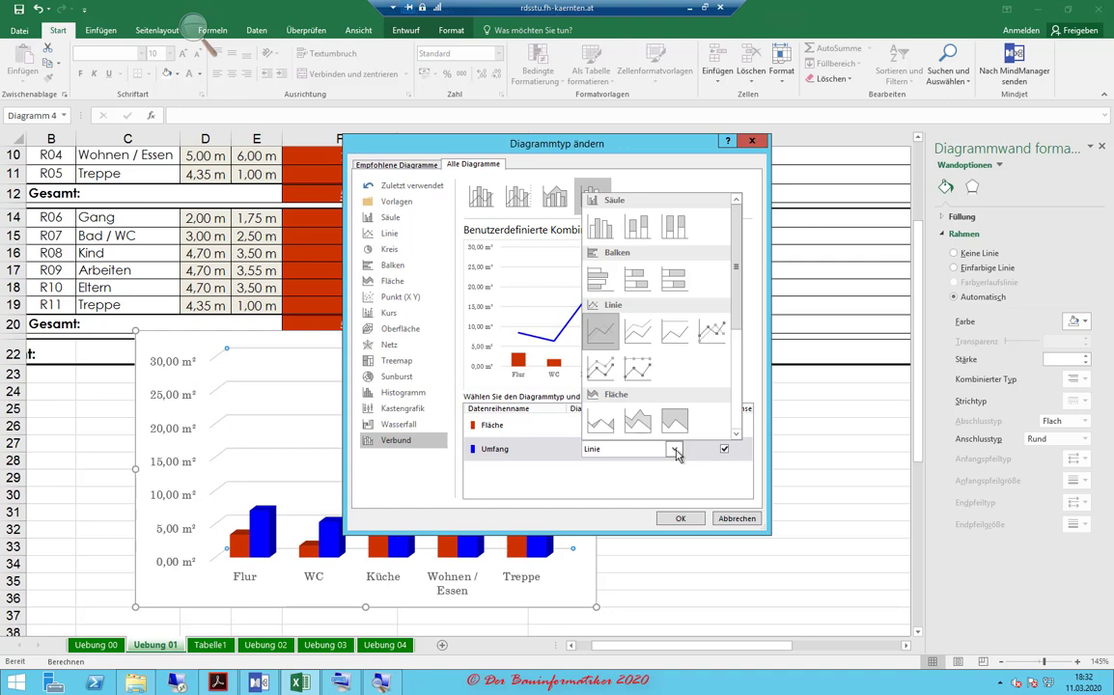
{"action": "left_click", "coordinate": [601, 226]}
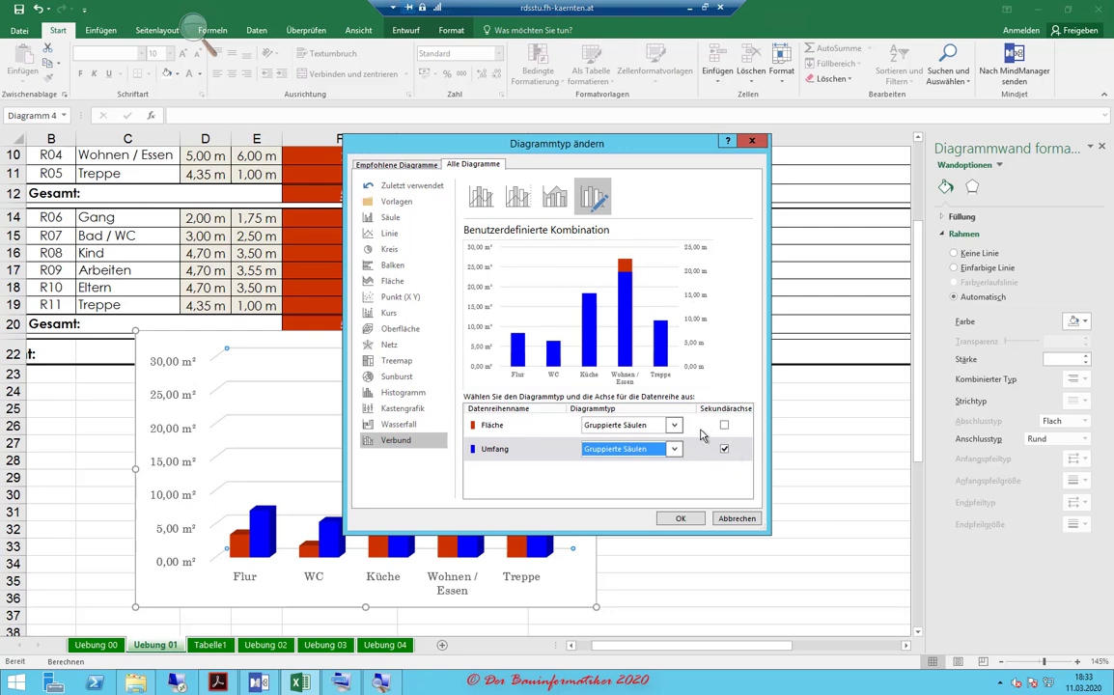
{"action": "left_click_drag", "start_coordinate": [517, 150], "coordinate": [641, 129]}
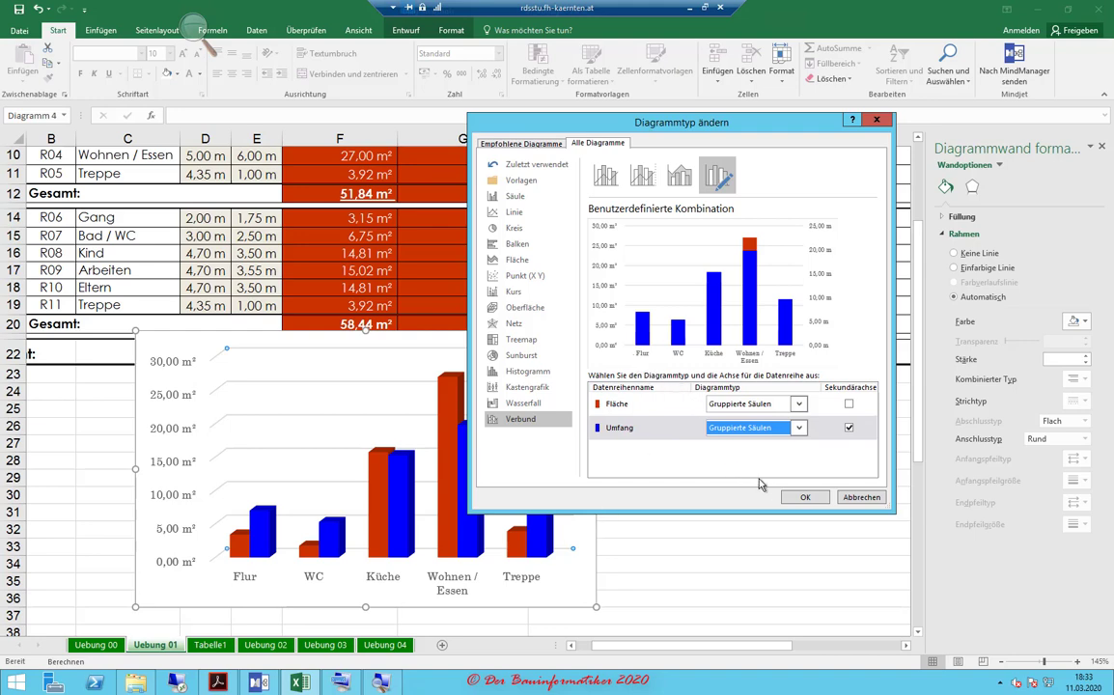
{"action": "left_click", "coordinate": [803, 497]}
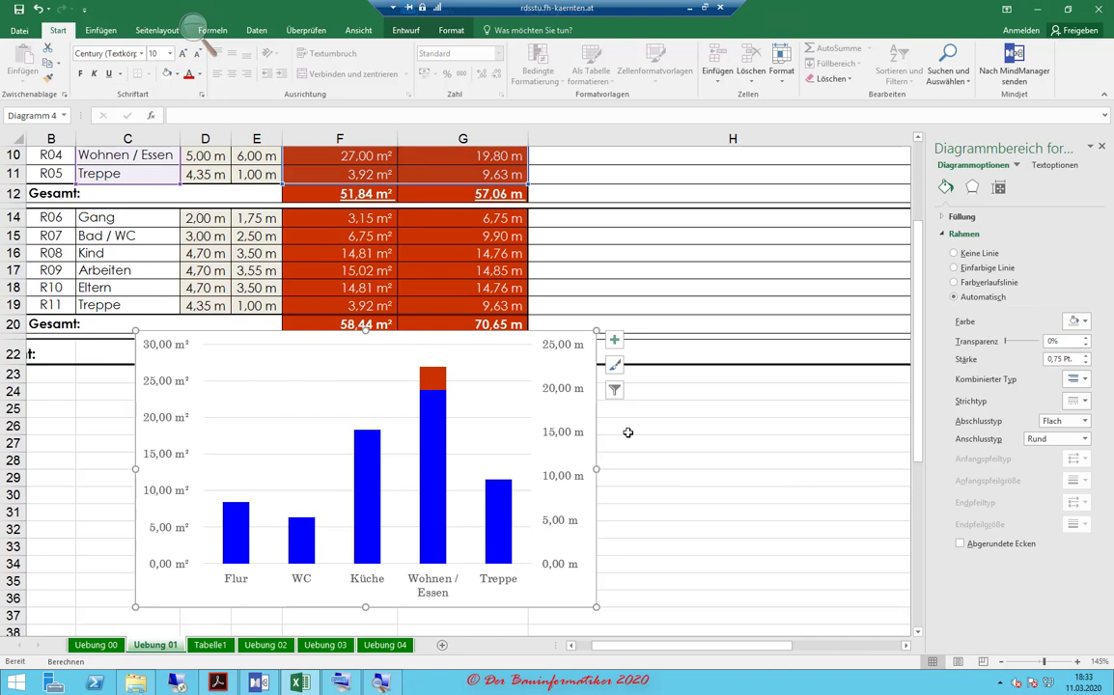
{"action": "left_click", "coordinate": [720, 429]}
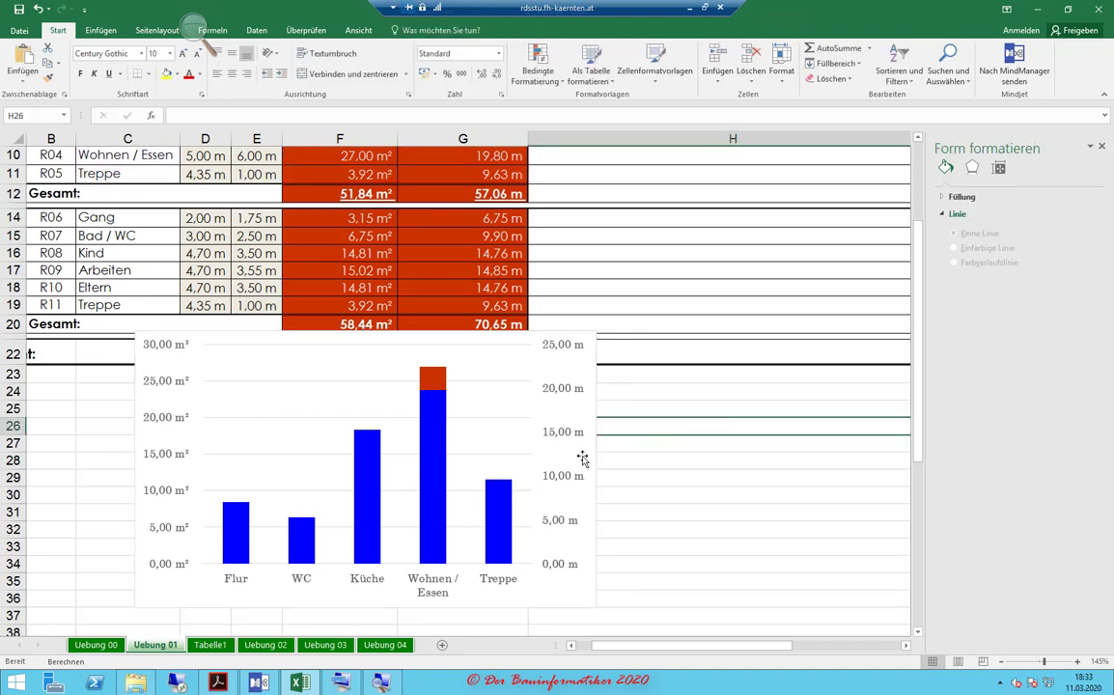
{"action": "scroll", "coordinate": [654, 442], "scroll_direction": "down", "scroll_amount": 2, "text": "ctrl"}
{"action": "scroll", "coordinate": [655, 441], "scroll_direction": "down", "scroll_amount": 1, "text": "ctrl"}
{"action": "scroll", "coordinate": [656, 441], "scroll_direction": "down", "scroll_amount": 1, "text": "ctrl"}
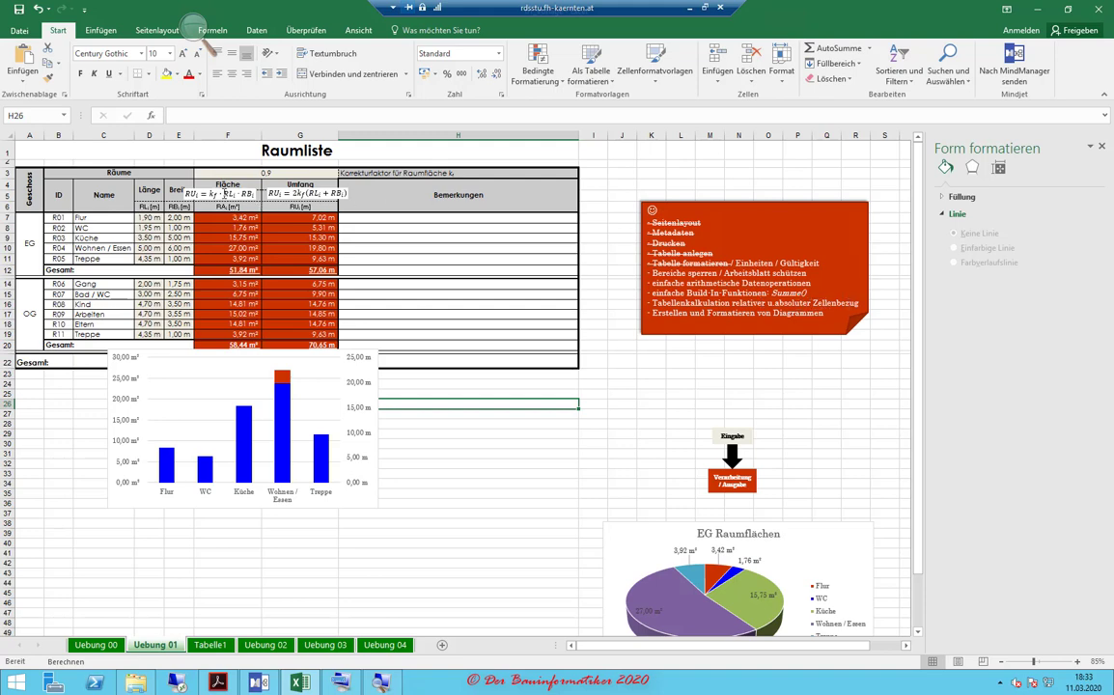
{"action": "left_click", "coordinate": [243, 173]}
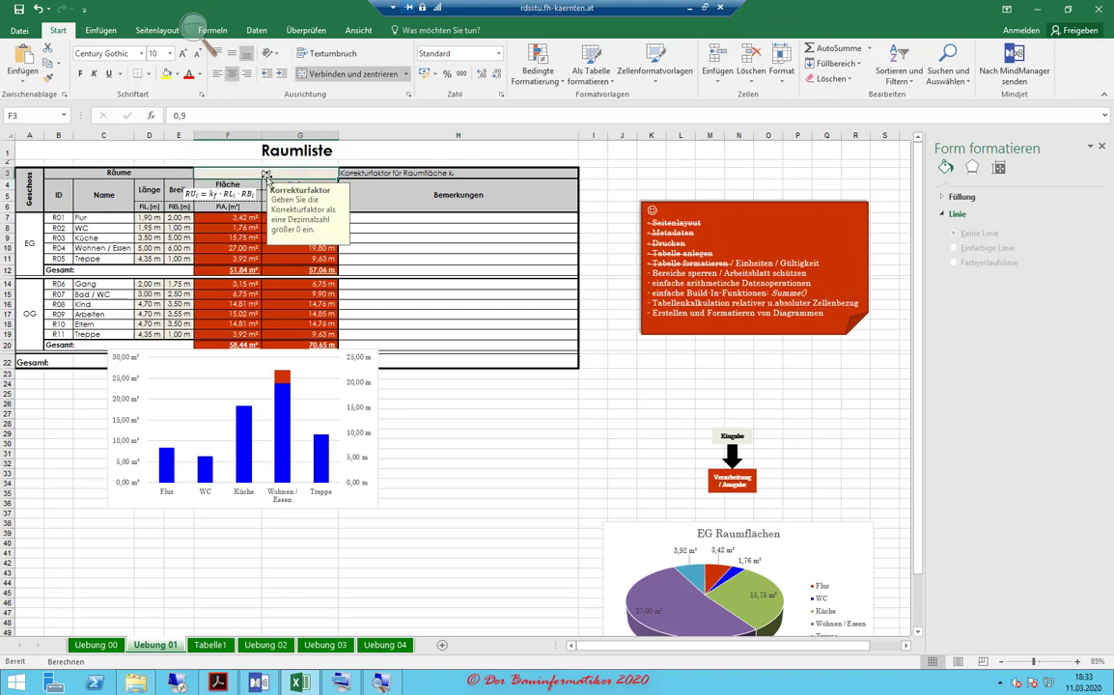
{"action": "left_click", "coordinate": [244, 247]}
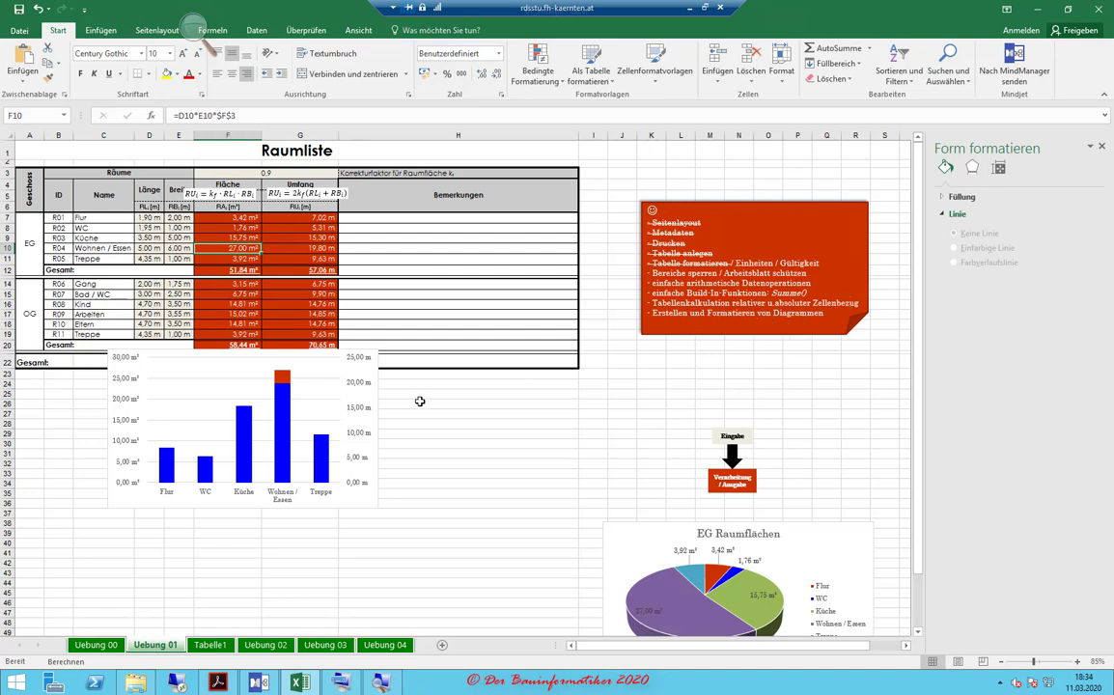
{"action": "left_click", "coordinate": [297, 406]}
{"action": "scroll", "coordinate": [300, 407], "scroll_direction": "down", "scroll_amount": 2}
{"action": "scroll", "coordinate": [304, 410], "scroll_direction": "down", "scroll_amount": 2}
{"action": "scroll", "coordinate": [303, 410], "scroll_direction": "up", "scroll_amount": 4}
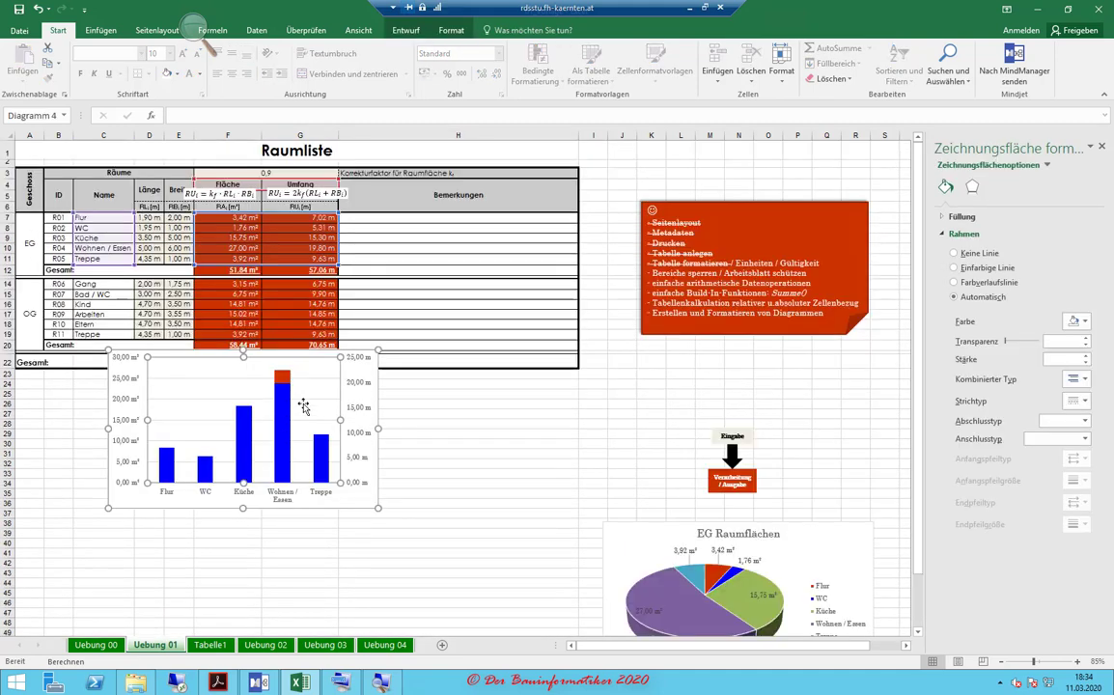
{"action": "left_click", "coordinate": [423, 302]}
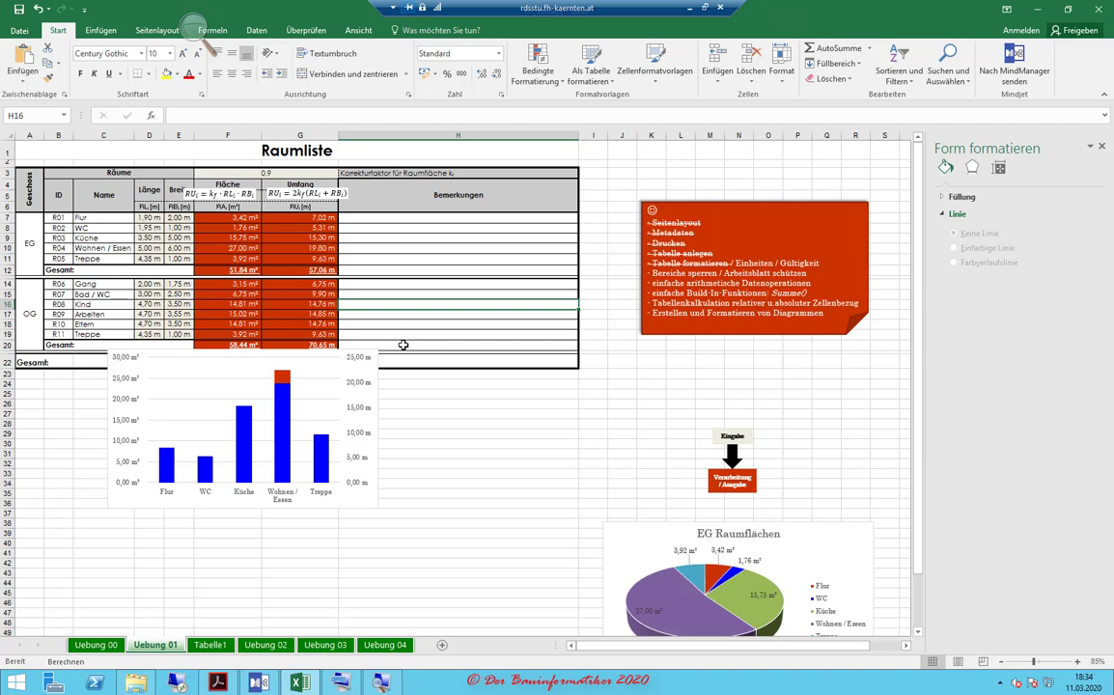